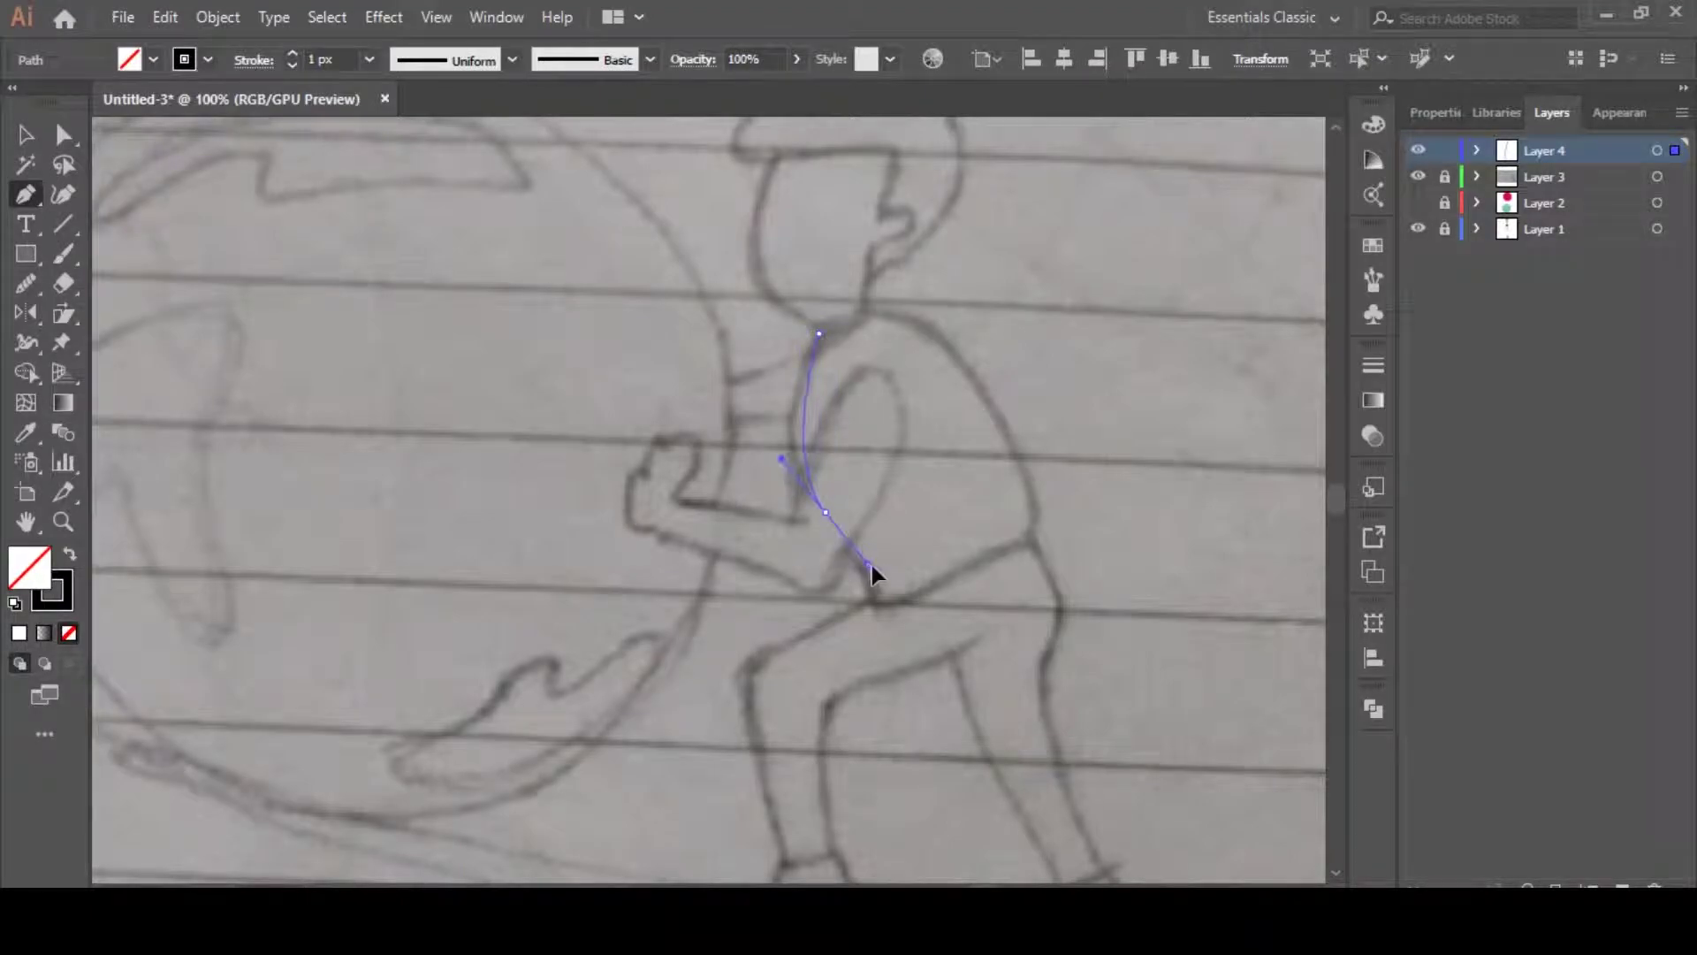
Trace the waist, back and shoulder of the sketched figure's torso and close the path at the neck
{"action": "left_click", "coordinate": [877, 605]}
{"action": "left_click", "coordinate": [1032, 537]}
{"action": "left_click_drag", "start_coordinate": [981, 382], "coordinate": [927, 315]}
{"action": "left_click_drag", "start_coordinate": [820, 333], "coordinate": [766, 373]}
{"action": "key", "text": "v"}
{"action": "left_click", "coordinate": [1072, 371]}
Smooth the torso outline around the neck and shoulder
{"action": "left_click", "coordinate": [973, 376]}
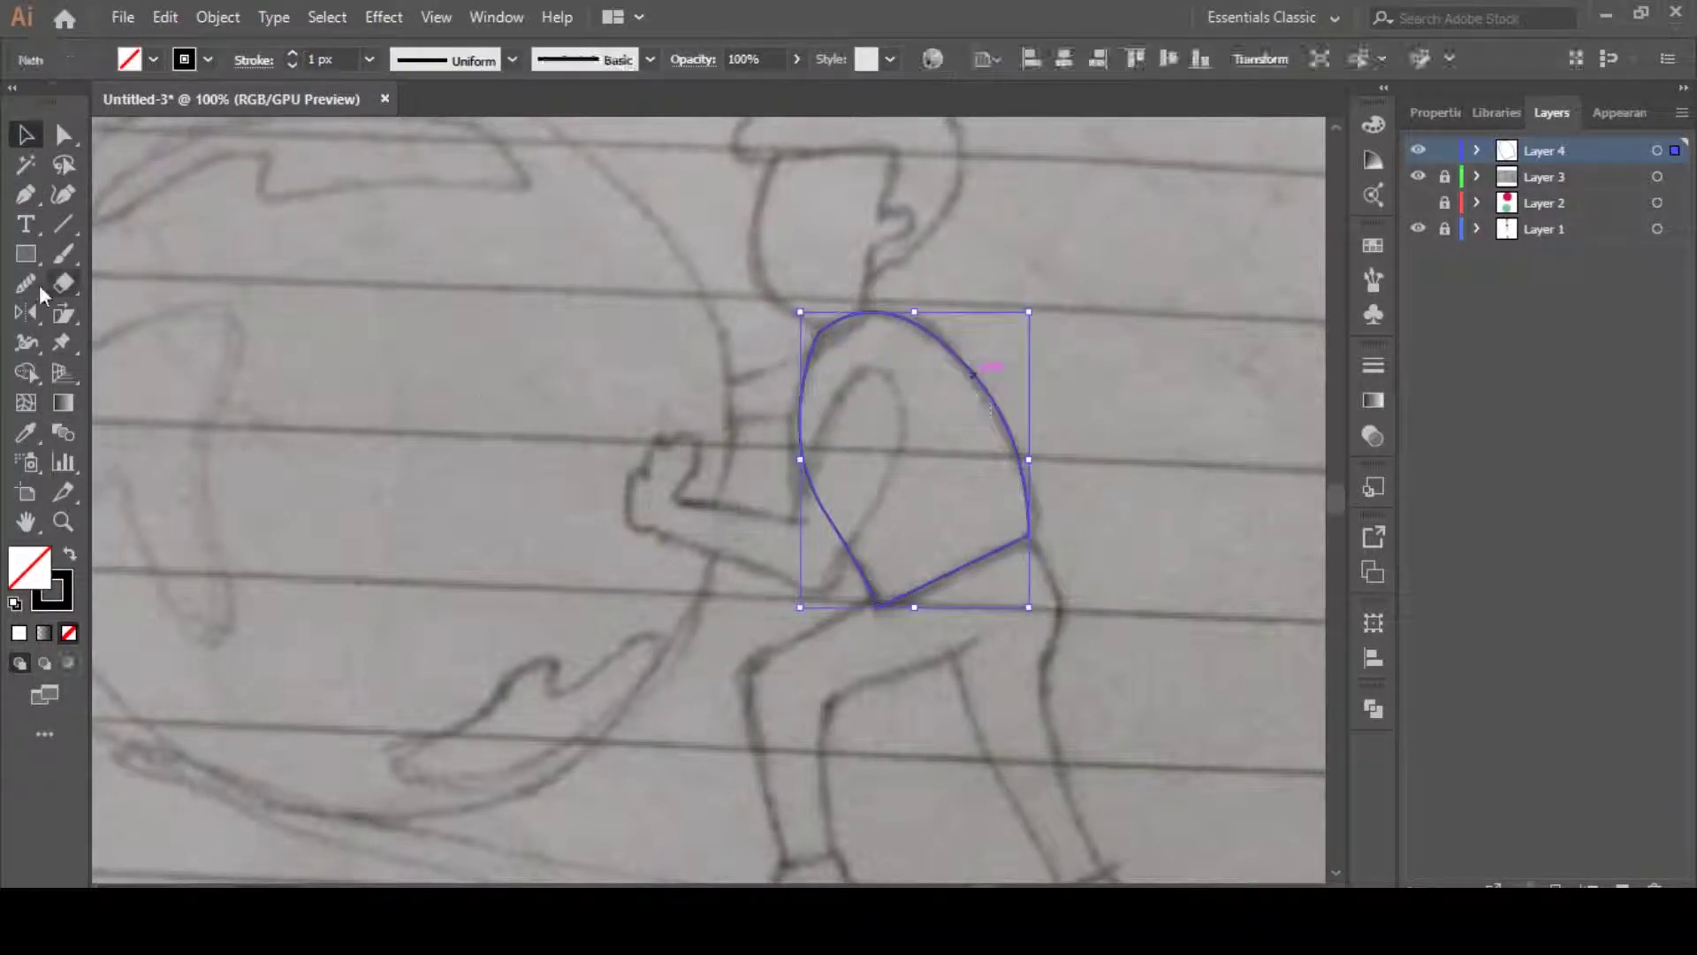
{"action": "left_click", "coordinate": [25, 283]}
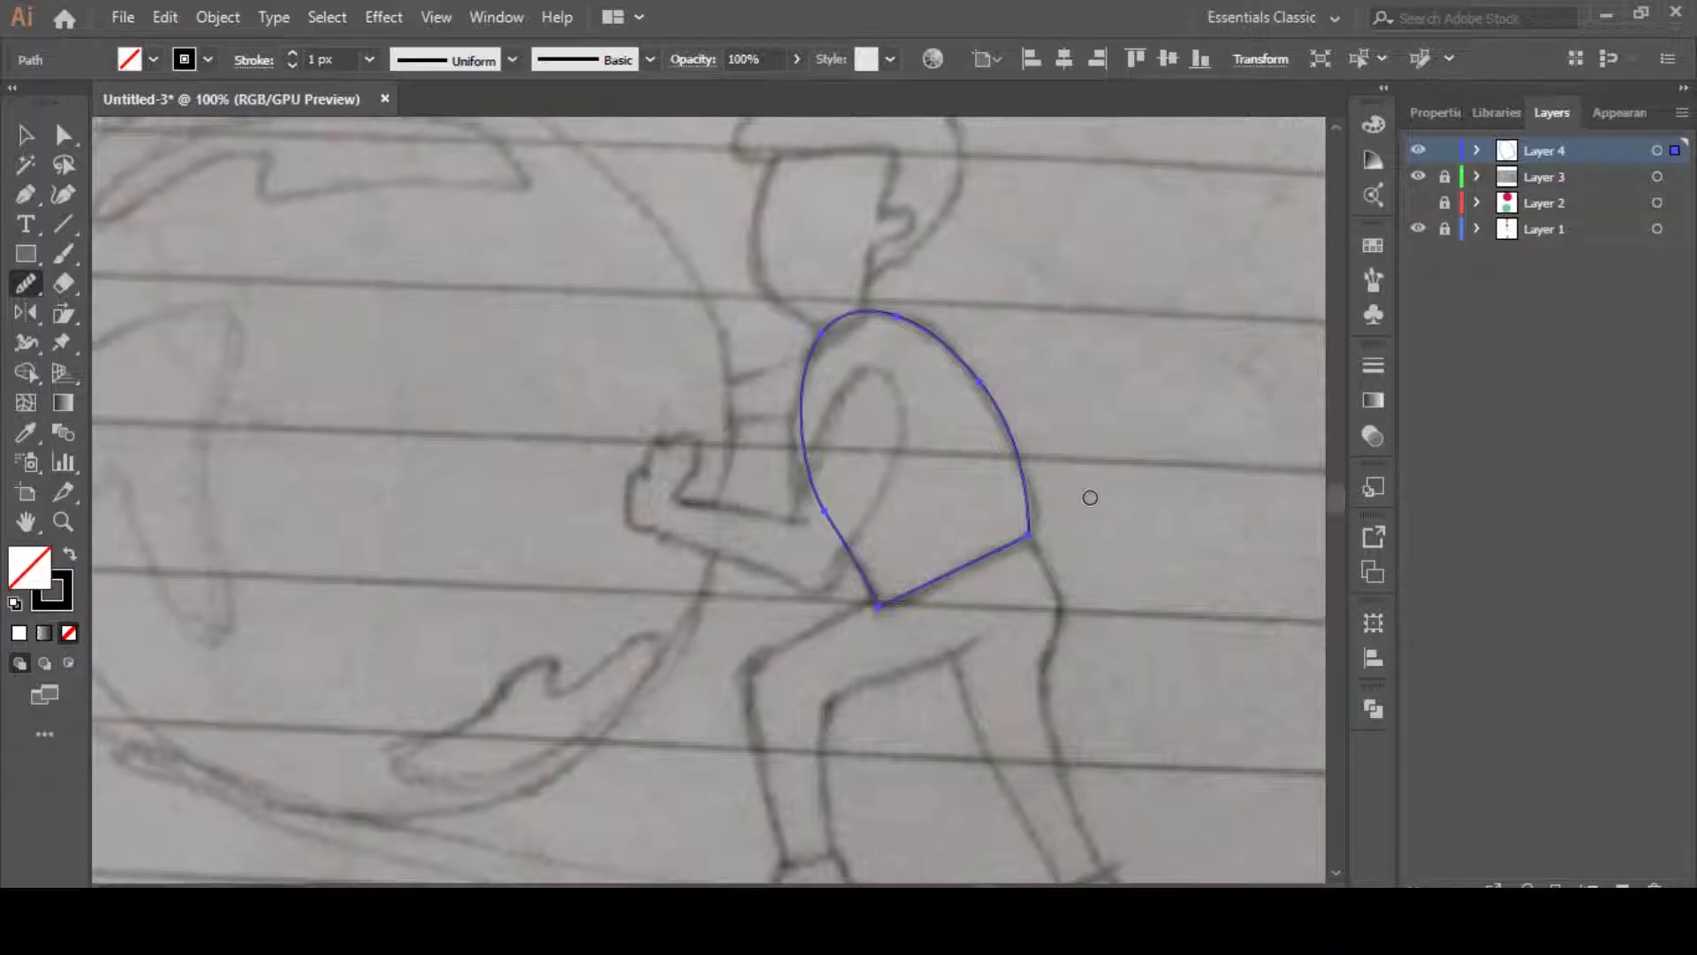
{"action": "key", "text": "v"}
{"action": "left_click", "coordinate": [1087, 506]}
Smooth the torso's front edge from the chest down to the waist corner
{"action": "left_click_drag", "start_coordinate": [925, 610], "coordinate": [922, 571]}
{"action": "left_click_drag", "start_coordinate": [823, 598], "coordinate": [857, 613]}
{"action": "scroll", "coordinate": [854, 610], "scroll_direction": "up", "scroll_amount": 1}
{"action": "left_click", "coordinate": [836, 559]}
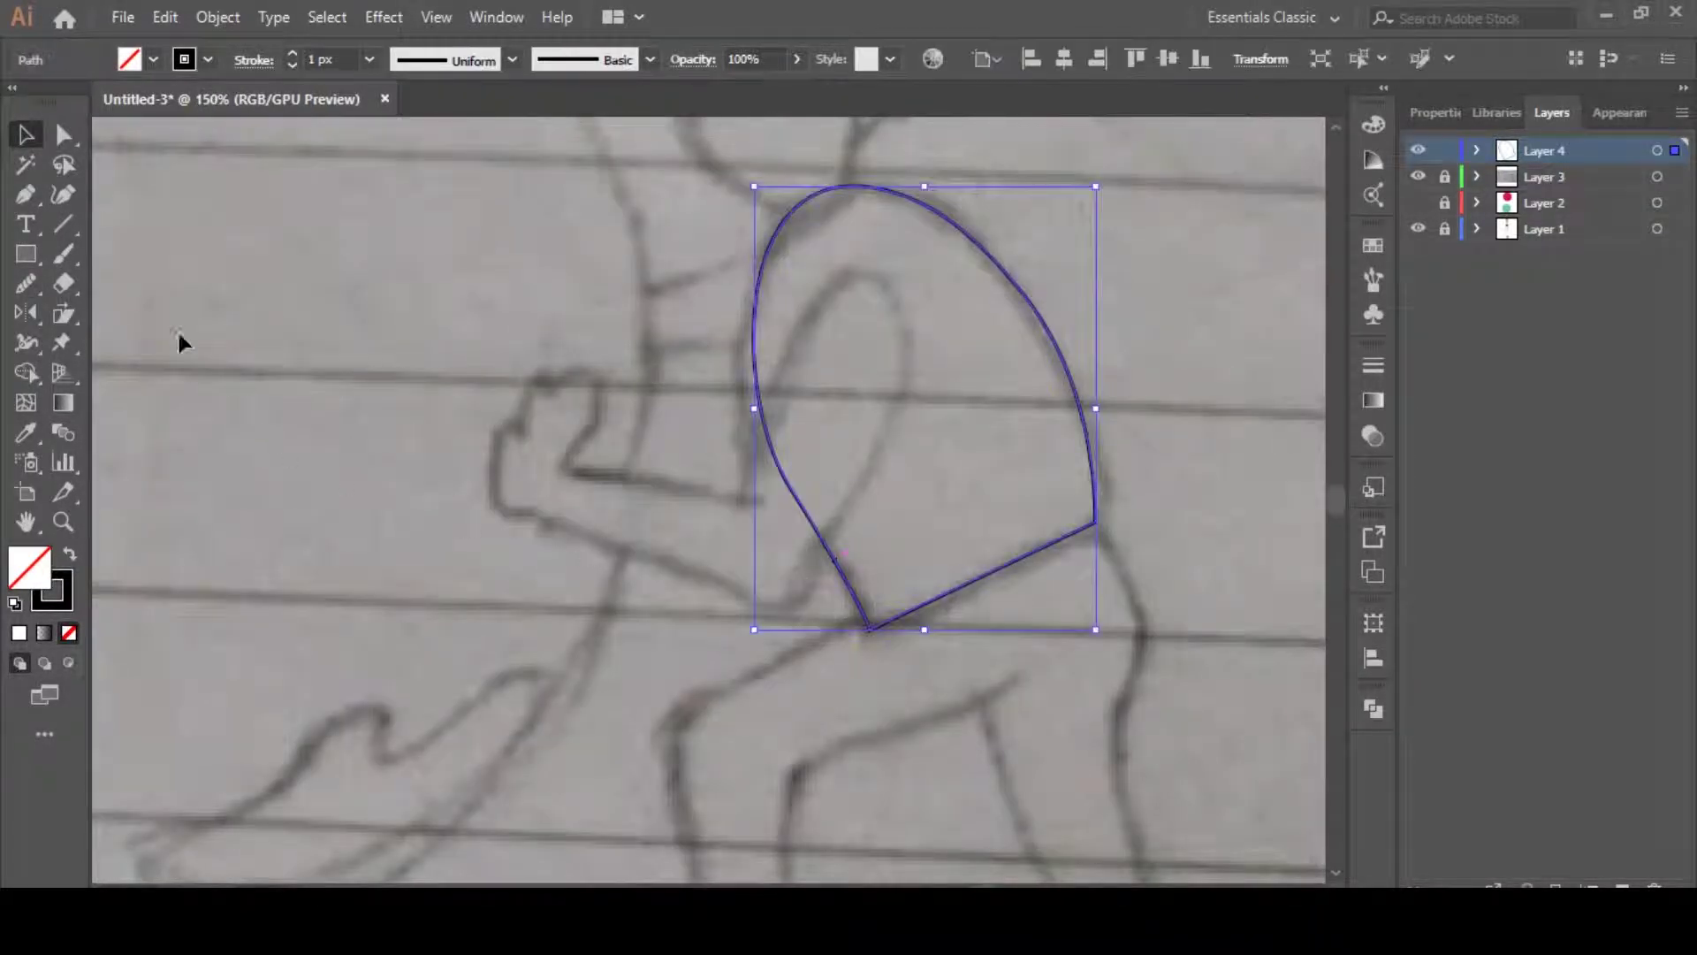
{"action": "key", "text": "n"}
{"action": "left_click_drag", "start_coordinate": [787, 454], "coordinate": [868, 614]}
{"action": "key", "text": "v"}
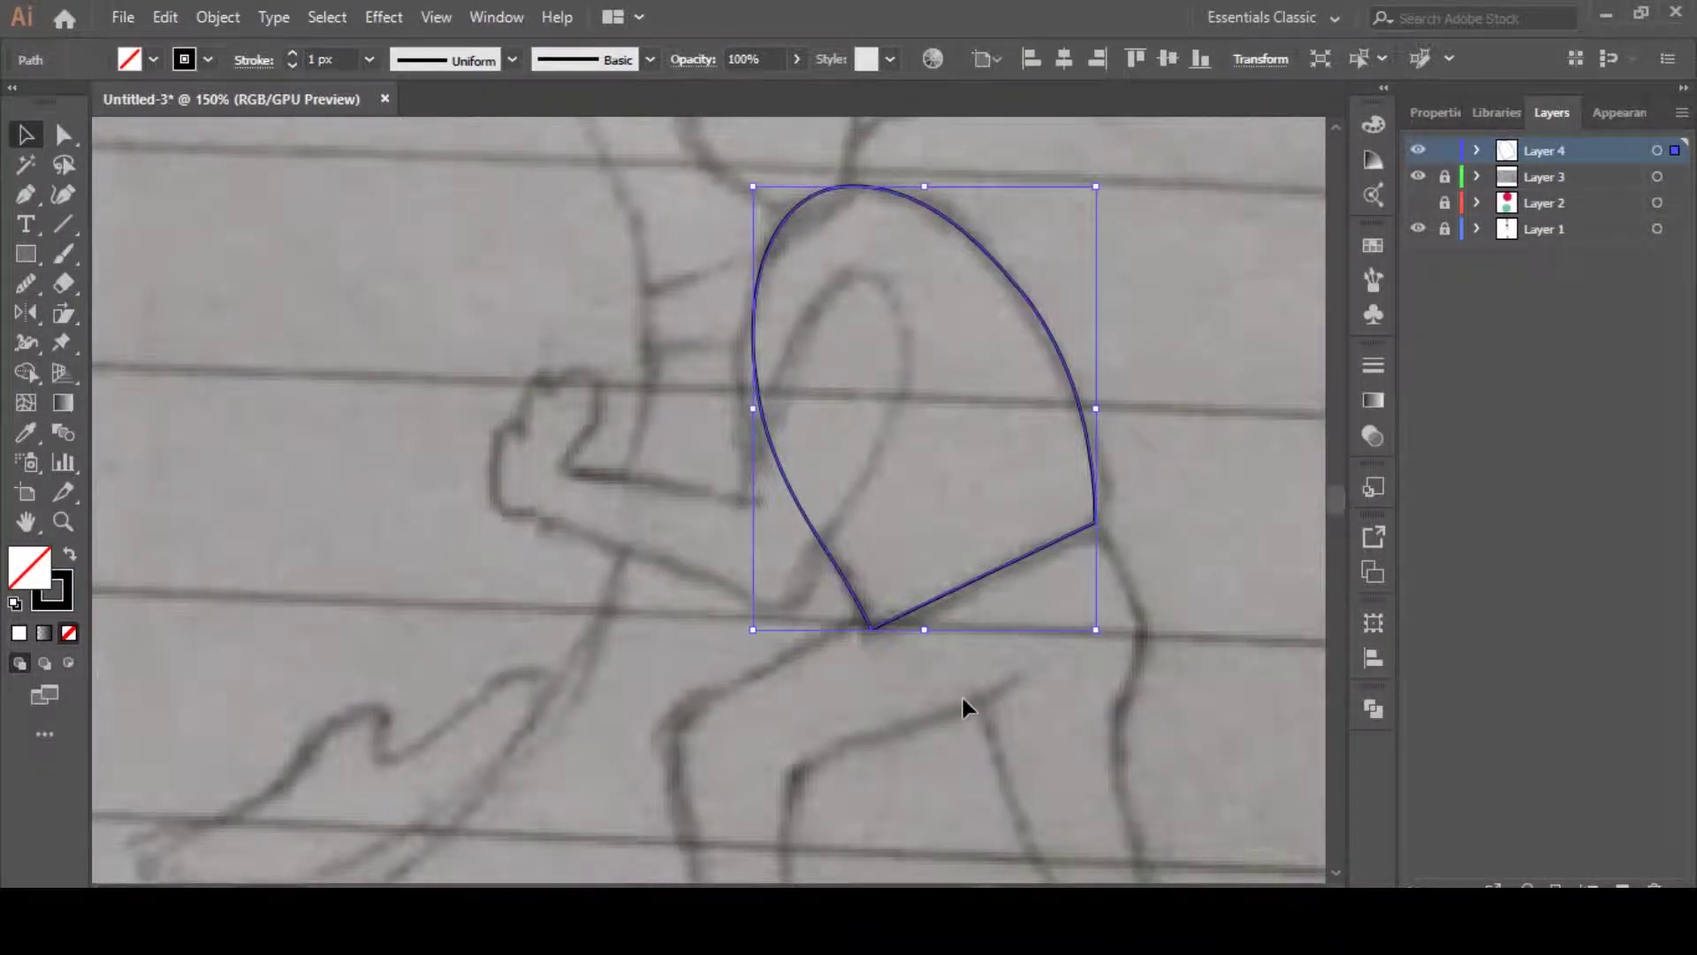
{"action": "left_click", "coordinate": [961, 693]}
Trace the front leg with the Pen tool from the torso's front waist corner over the knee to the ankle
{"action": "left_click_drag", "start_coordinate": [856, 698], "coordinate": [797, 525]}
{"action": "scroll", "coordinate": [796, 525], "scroll_direction": "down", "scroll_amount": 2}
{"action": "scroll", "coordinate": [823, 541], "scroll_direction": "up", "scroll_amount": 3}
{"action": "left_click", "coordinate": [857, 423]}
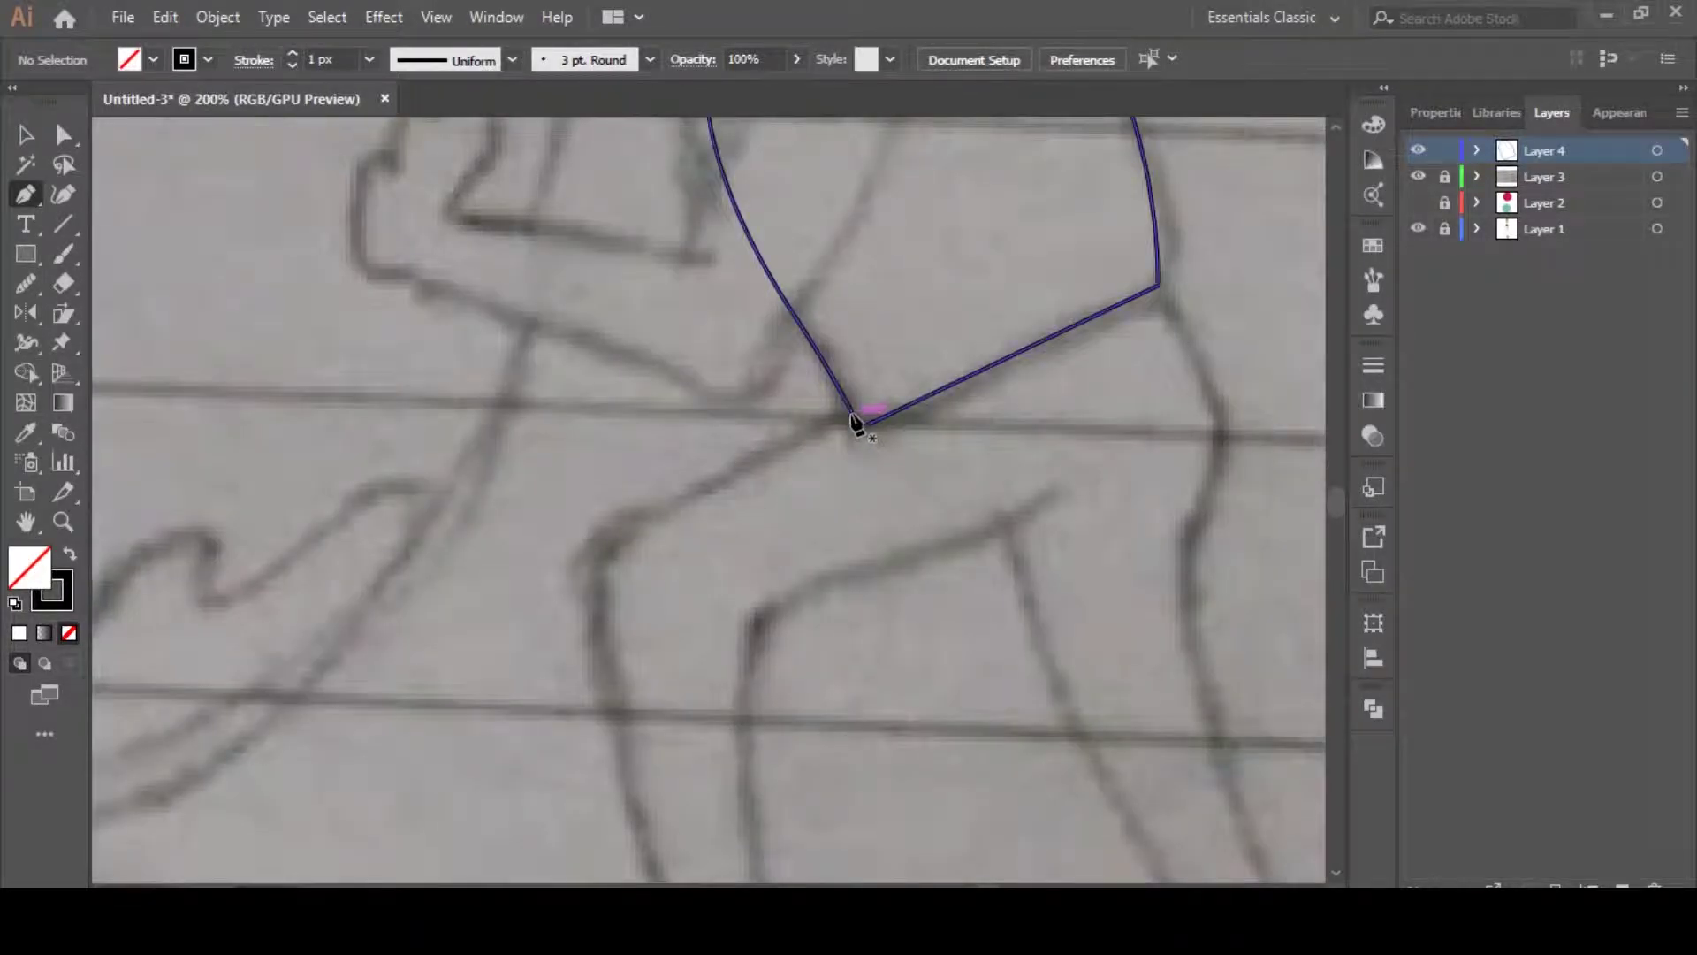
{"action": "scroll", "coordinate": [708, 504], "scroll_direction": "down", "scroll_amount": 2}
{"action": "scroll", "coordinate": [708, 504], "scroll_direction": "down", "scroll_amount": 1}
{"action": "left_click_drag", "start_coordinate": [633, 506], "coordinate": [644, 587]}
{"action": "left_click", "coordinate": [694, 759]}
Continue the path along the front leg's hem, up behind the knee and along the thigh's underside to the crotch
{"action": "left_click_drag", "start_coordinate": [758, 747], "coordinate": [743, 619]}
{"action": "left_click_drag", "start_coordinate": [824, 458], "coordinate": [765, 501]}
{"action": "left_click_drag", "start_coordinate": [992, 400], "coordinate": [1027, 352]}
{"action": "key", "text": "ctrl+z"}
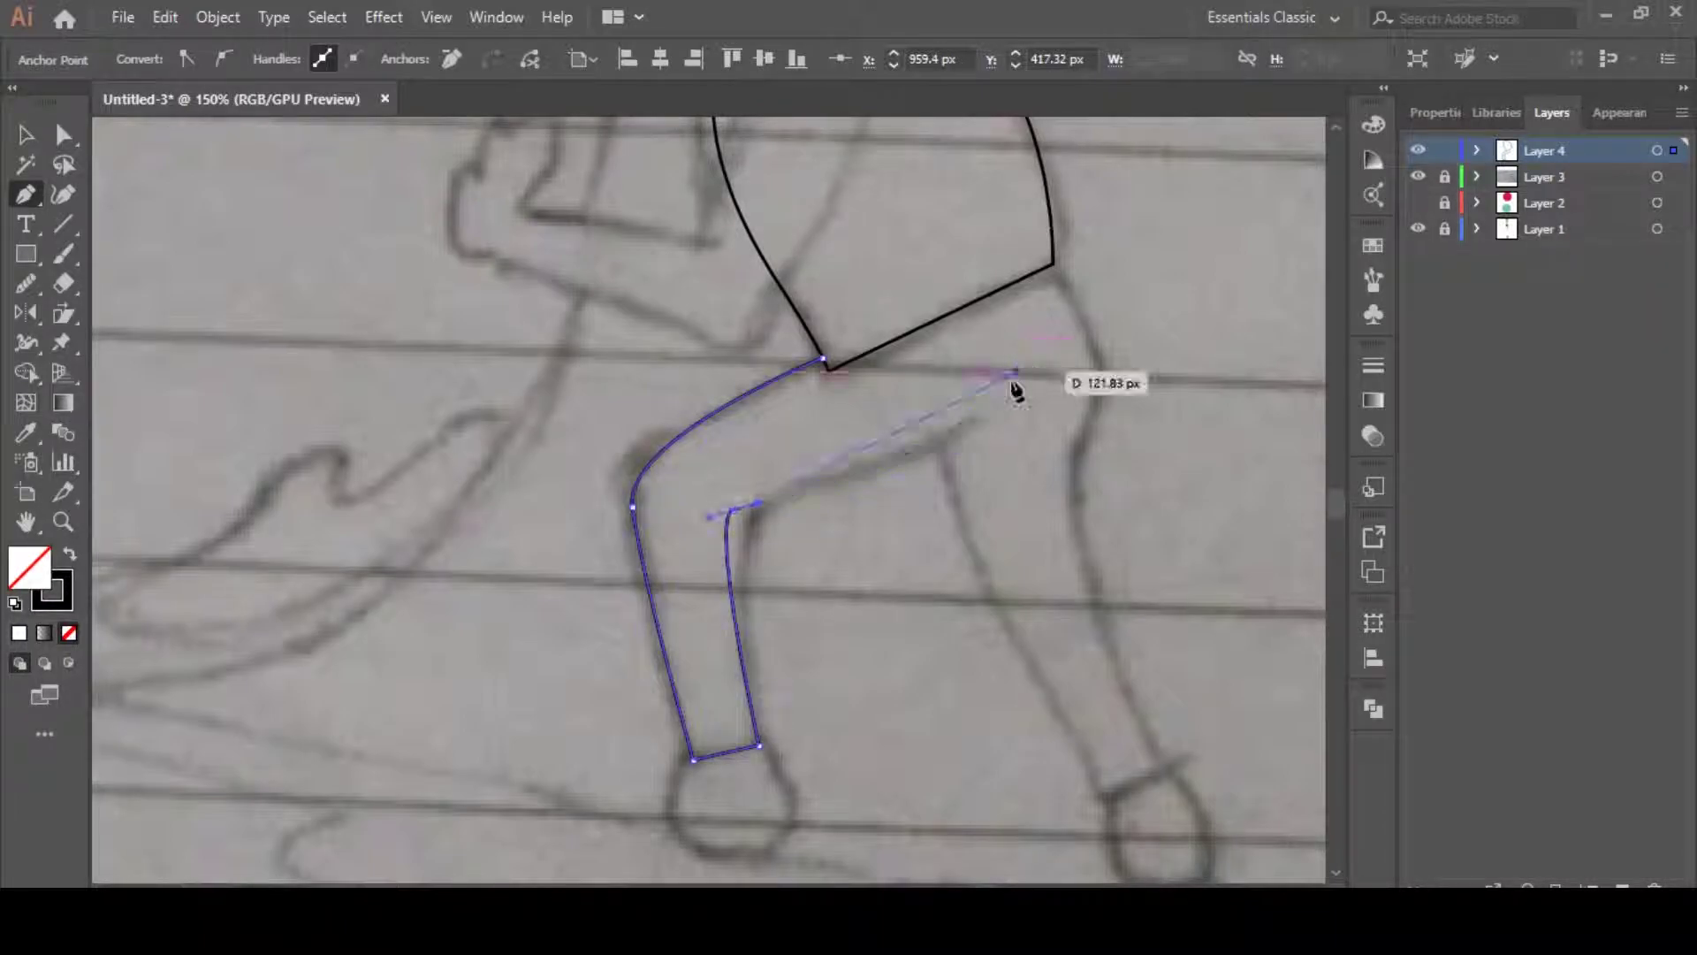
{"action": "left_click_drag", "start_coordinate": [948, 438], "coordinate": [970, 415]}
{"action": "left_click", "coordinate": [948, 438]}
Trace the back leg's inner edge from the crotch down to the ankle and add its hem
{"action": "key", "text": "ctrl+minus"}
{"action": "key", "text": "ctrl+minus"}
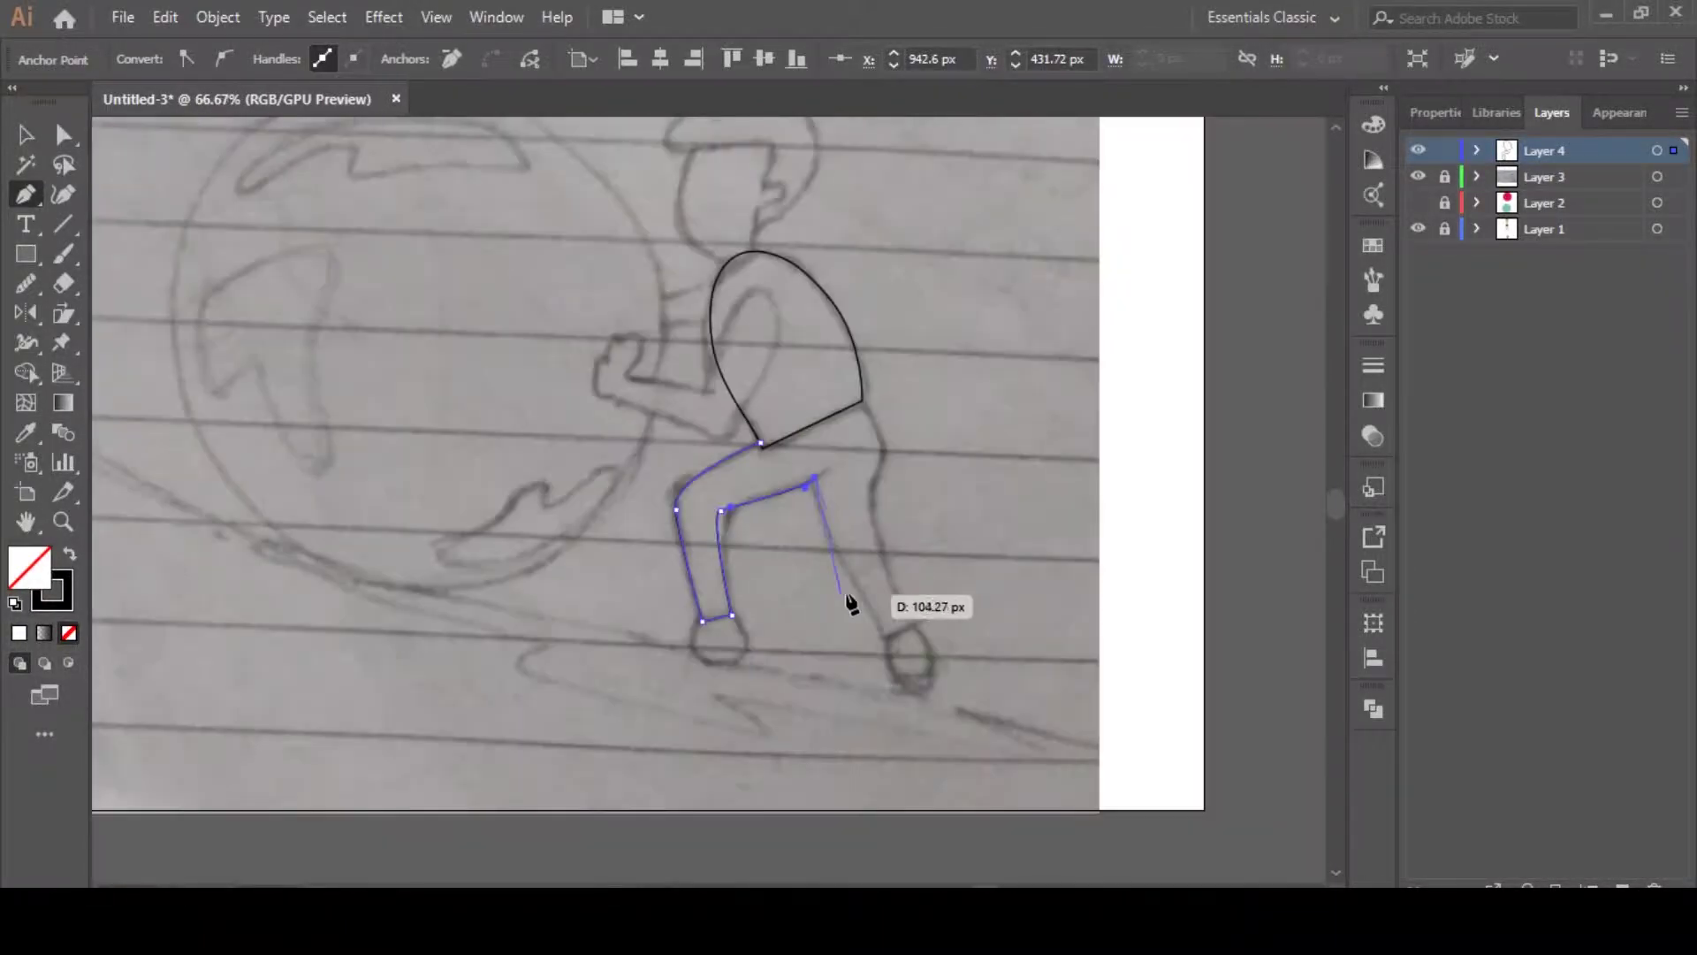
{"action": "left_click_drag", "start_coordinate": [843, 563], "coordinate": [855, 581]}
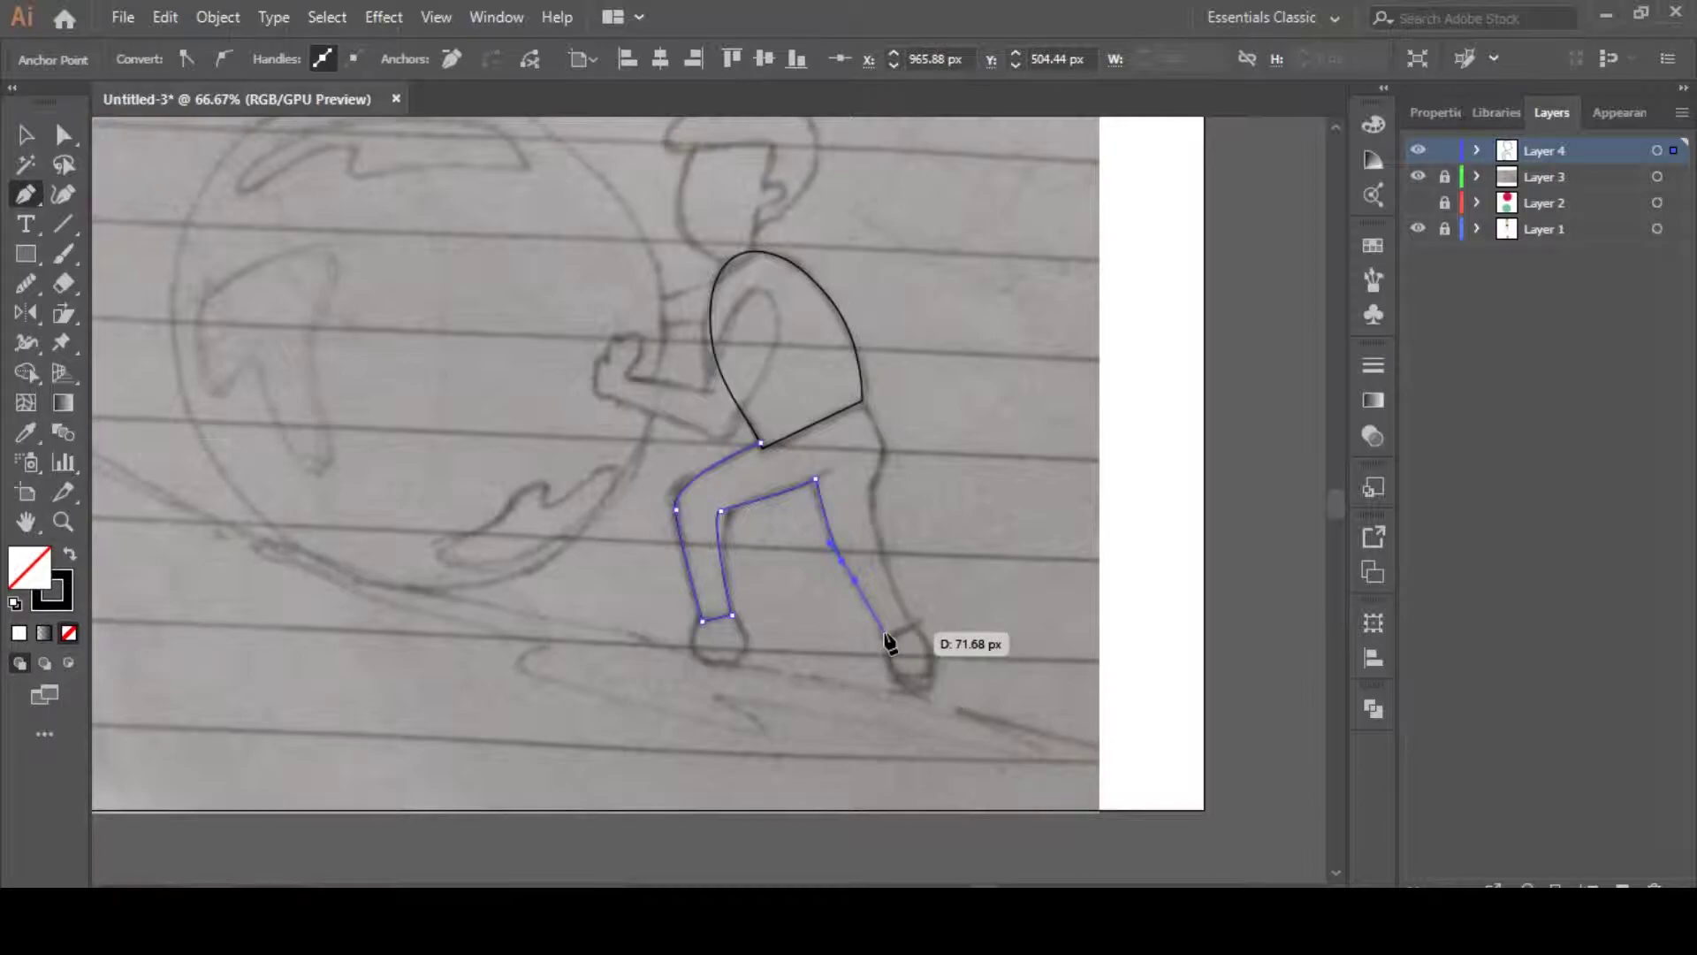
{"action": "left_click", "coordinate": [886, 636]}
{"action": "left_click", "coordinate": [914, 634]}
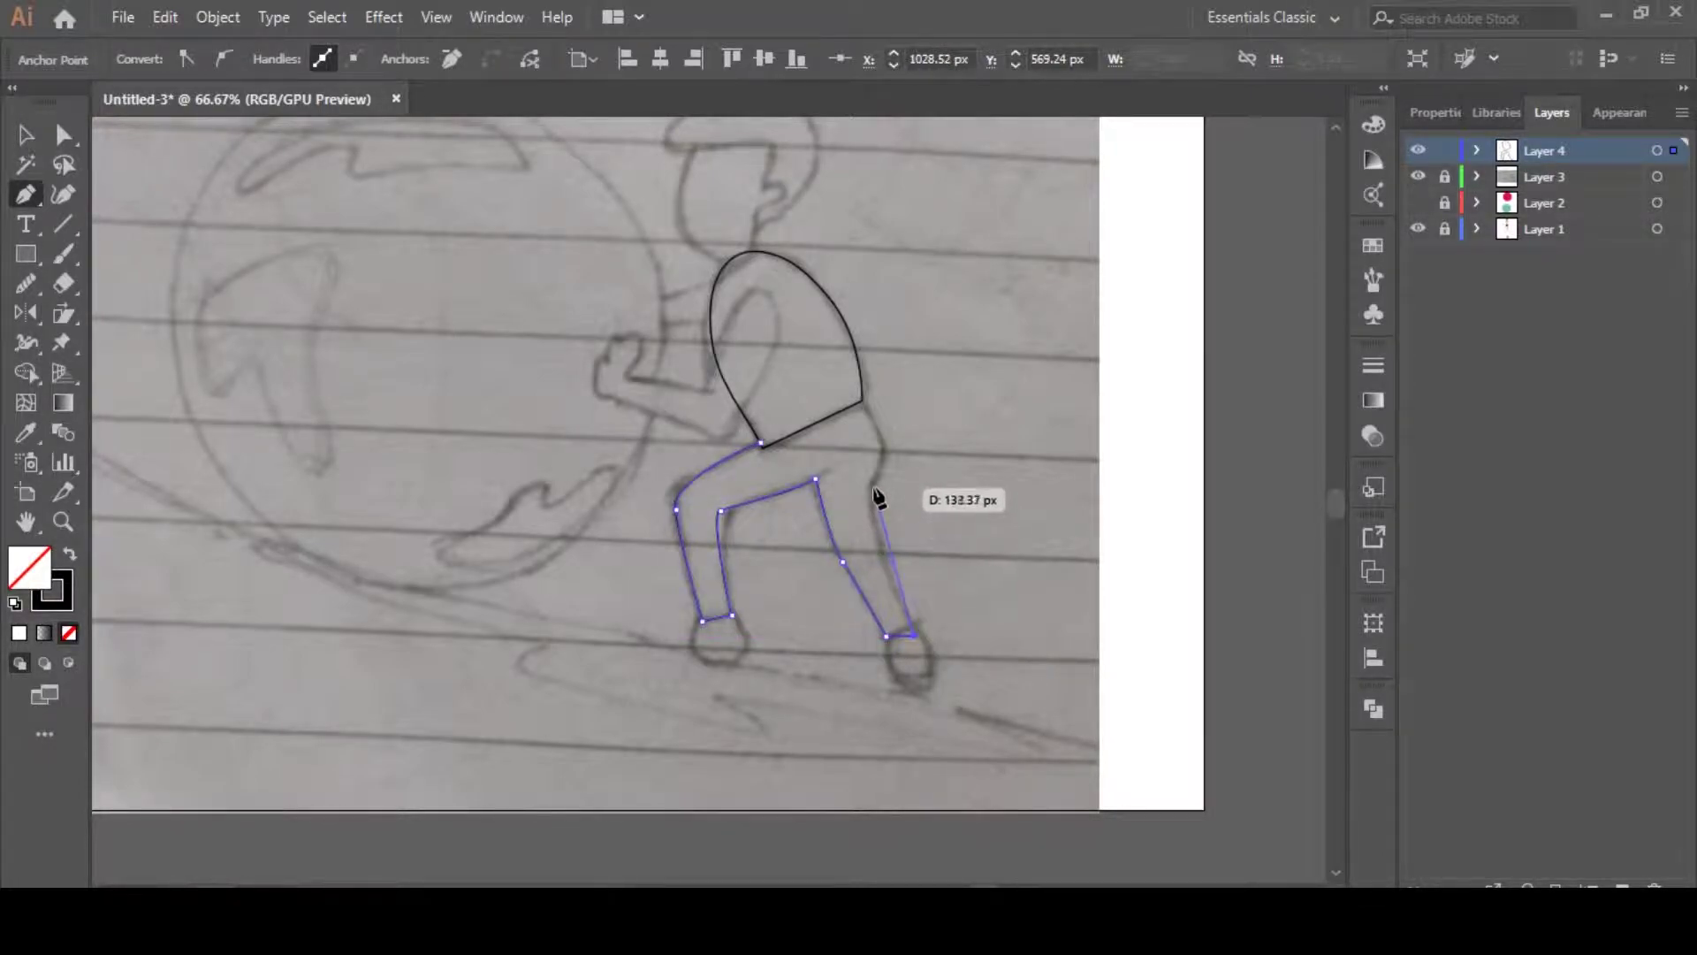
Trace the back leg's outer edge up over the hip and end the path at the torso's back corner
{"action": "left_click_drag", "start_coordinate": [872, 515], "coordinate": [872, 489]}
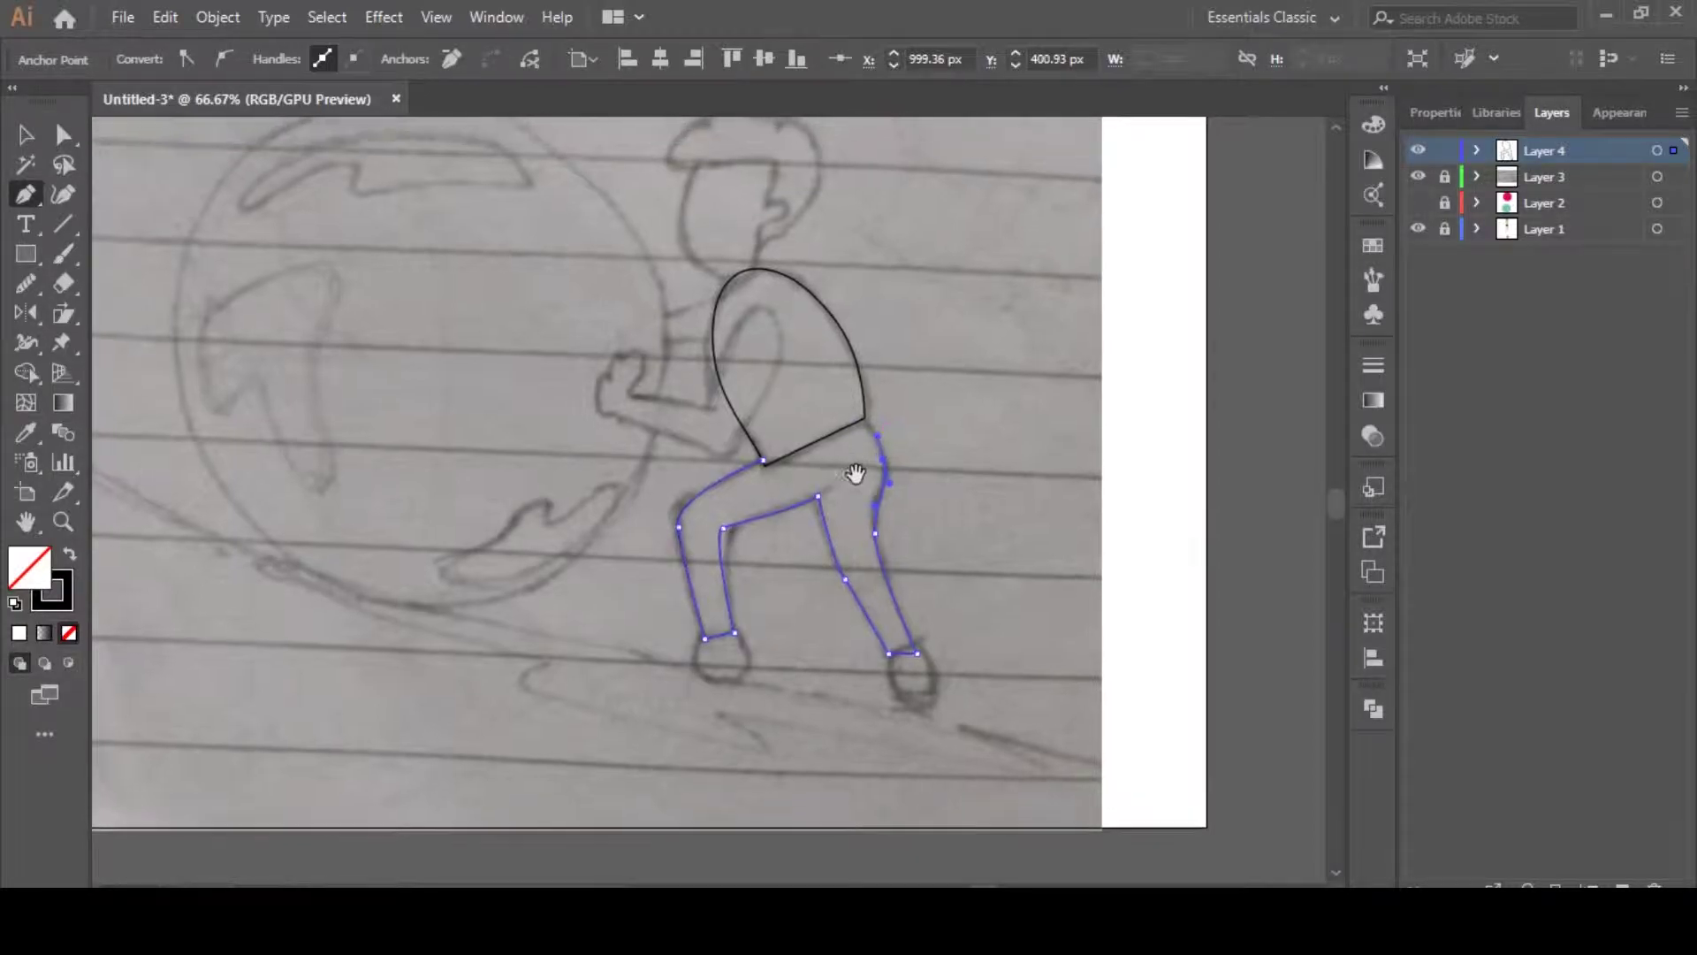
{"action": "scroll", "coordinate": [856, 433], "scroll_direction": "up", "scroll_amount": 3}
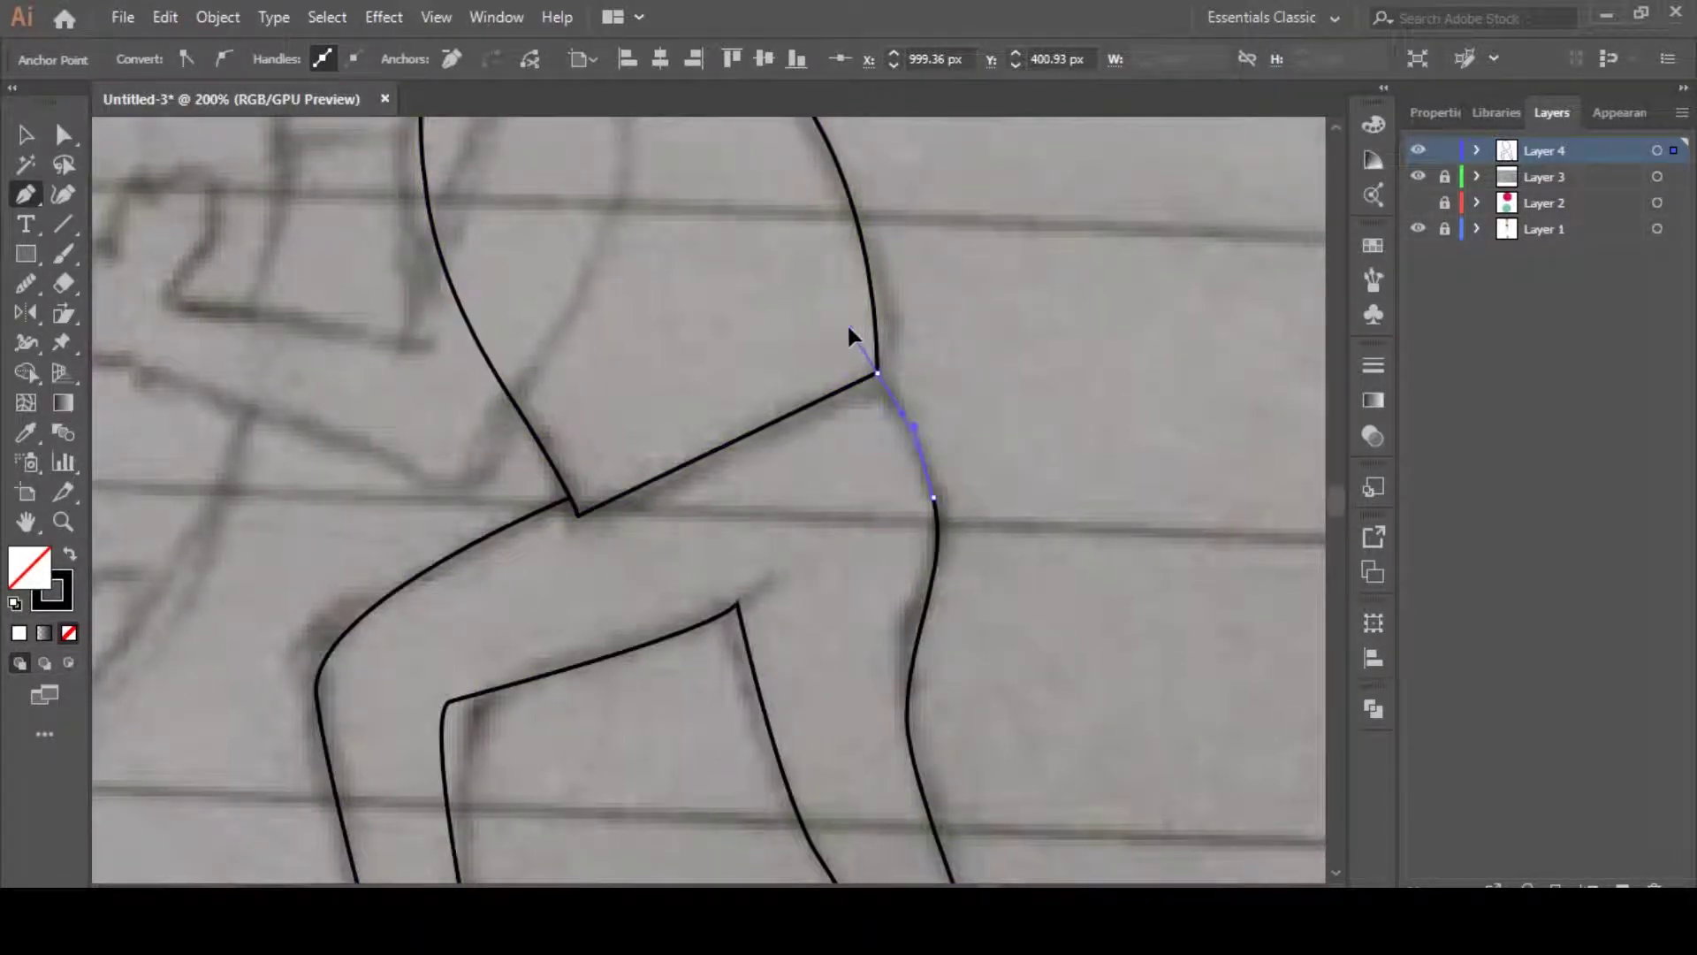
{"action": "left_click", "coordinate": [877, 373]}
{"action": "key", "text": "ctrl+z"}
{"action": "left_click_drag", "start_coordinate": [877, 373], "coordinate": [854, 348]}
{"action": "left_click", "coordinate": [1053, 372]}
{"action": "key", "text": "ctrl+z"}
{"action": "key", "text": "v"}
{"action": "left_click", "coordinate": [1067, 462]}
Smooth the outline of the trousers along the legs
{"action": "left_click", "coordinate": [424, 579]}
{"action": "key", "text": "n"}
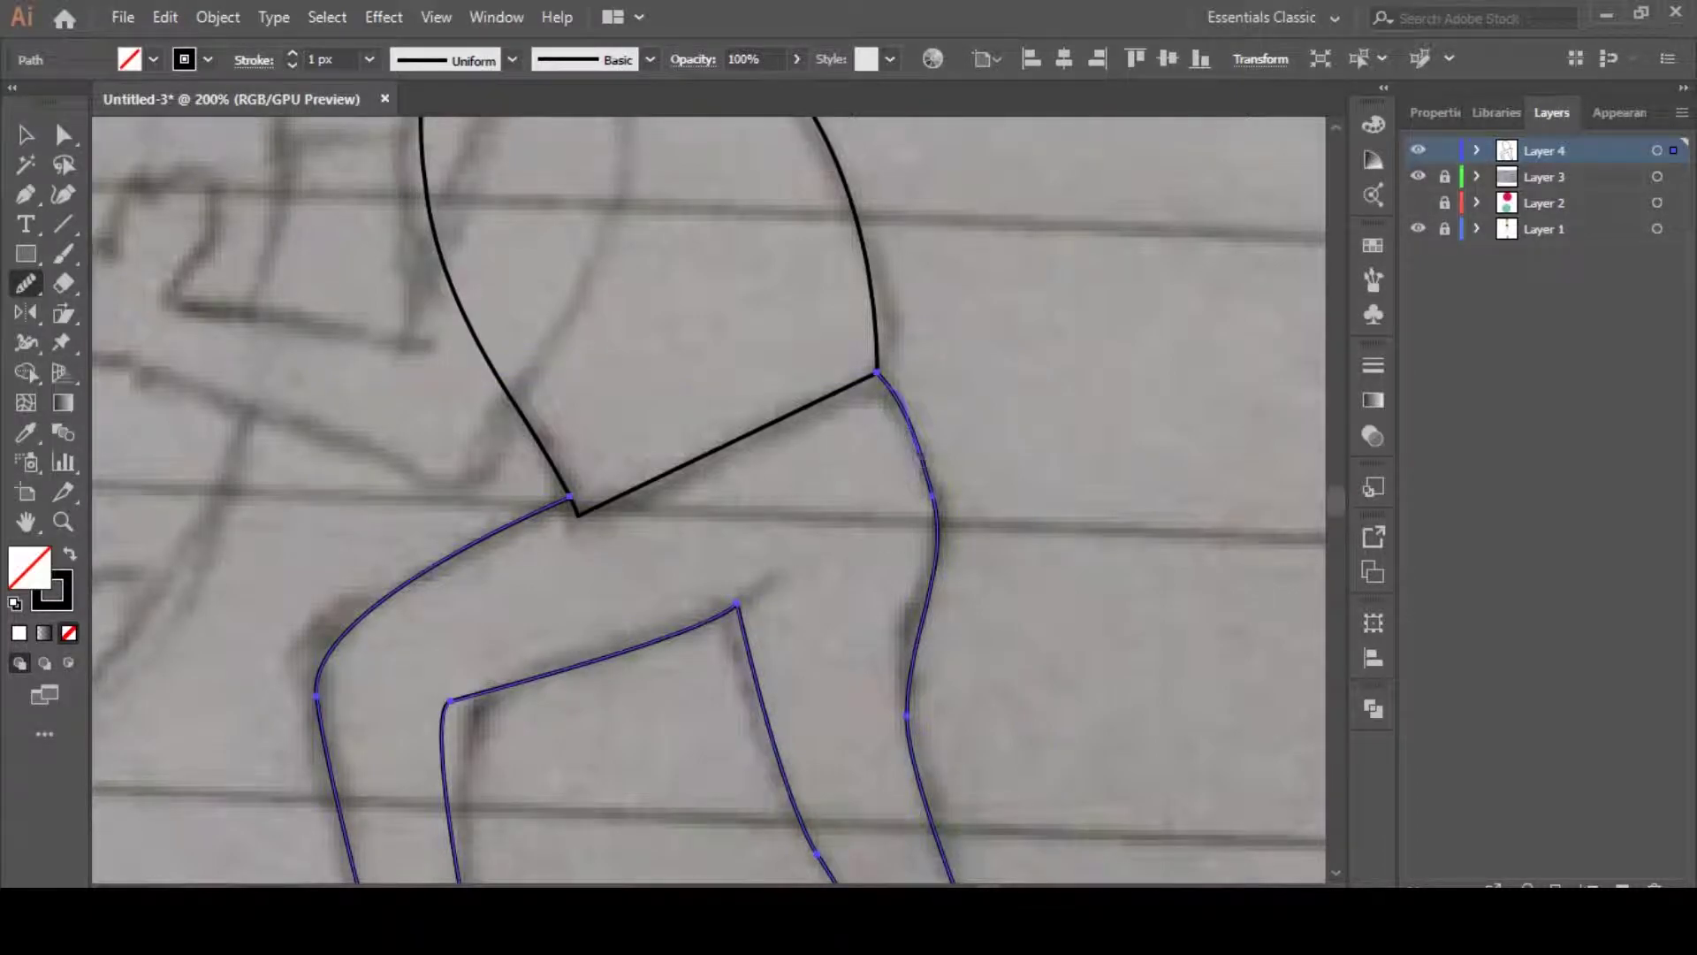
{"action": "left_click_drag", "start_coordinate": [948, 792], "coordinate": [800, 501]}
{"action": "left_click_drag", "start_coordinate": [445, 379], "coordinate": [675, 580]}
{"action": "key", "text": "ctrl+minus"}
{"action": "key", "text": "ctrl+minus"}
{"action": "key", "text": "v"}
{"action": "left_click", "coordinate": [931, 519]}
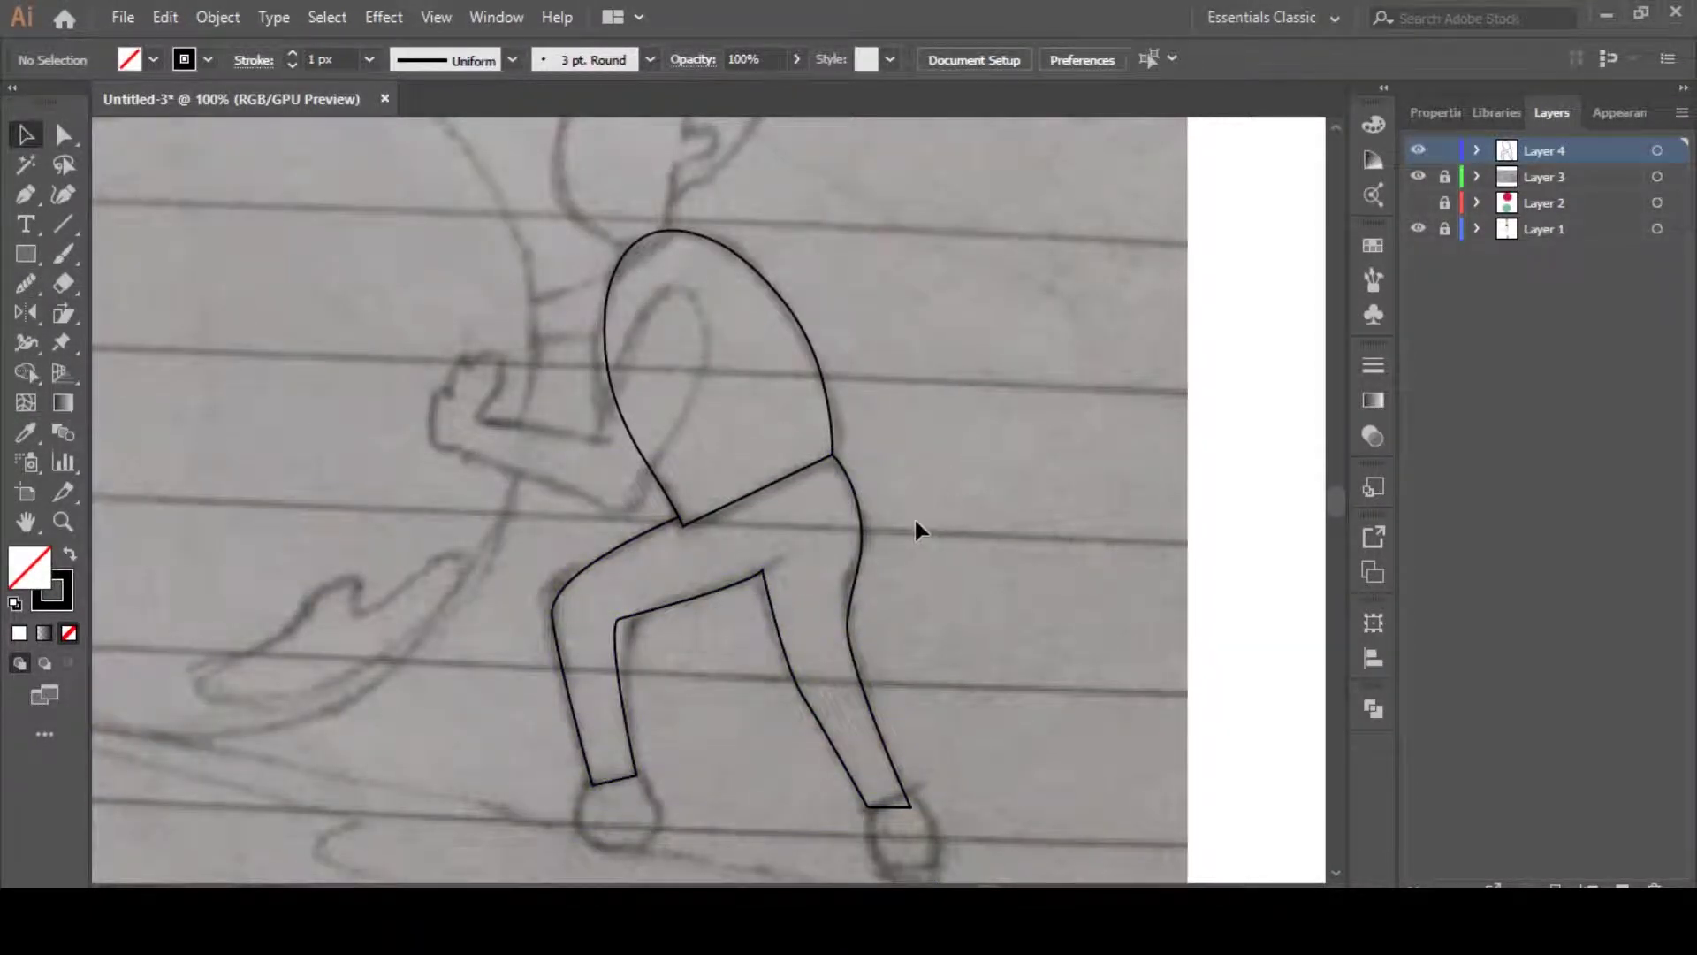
Trace the upper arm with the Pen tool from its front edge over the shoulder and down around the elbow
{"action": "left_click_drag", "start_coordinate": [613, 348], "coordinate": [648, 468]}
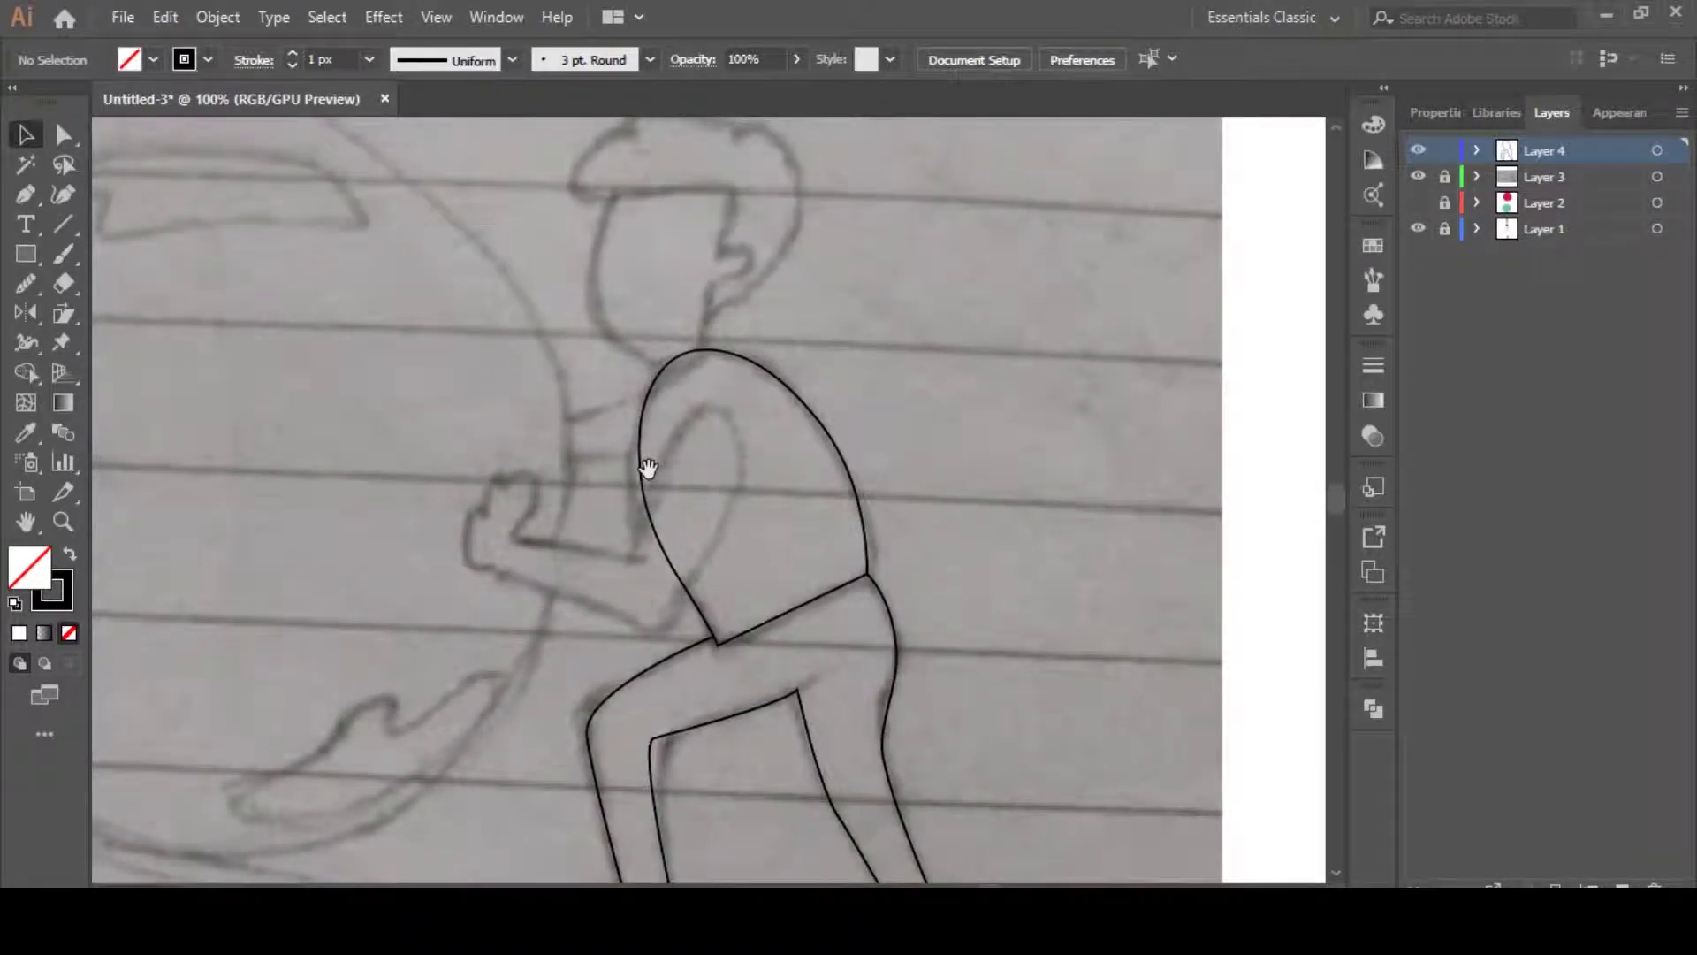
{"action": "key", "text": "p"}
{"action": "key", "text": "ctrl+plus"}
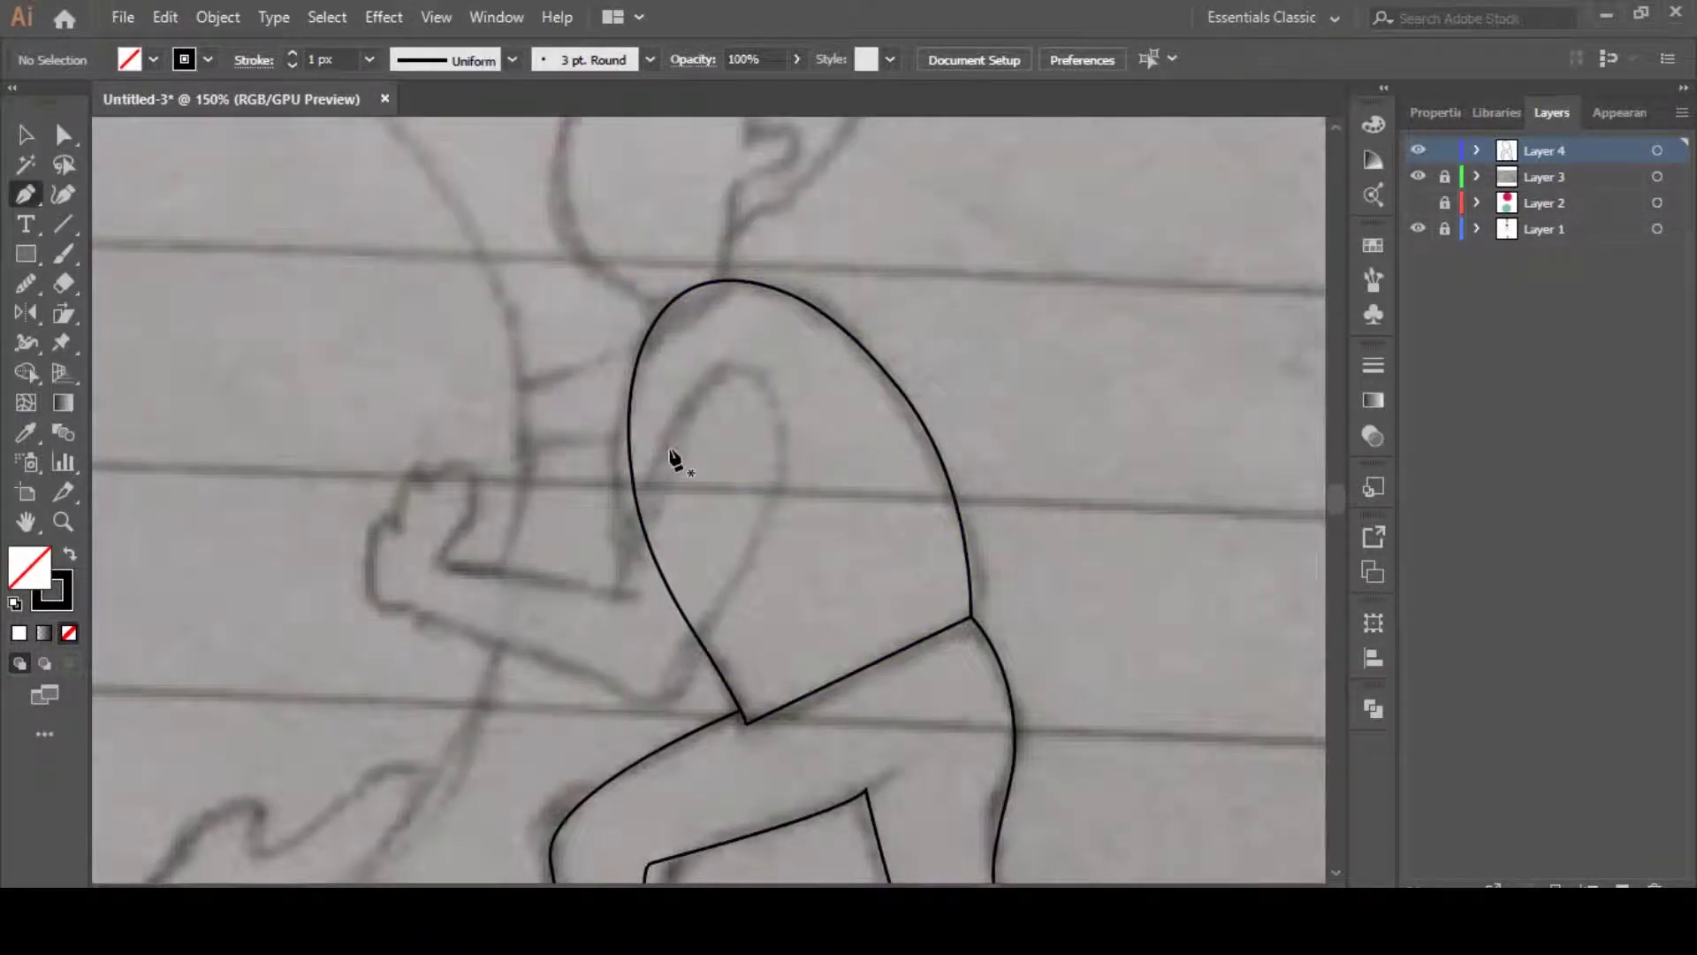
{"action": "left_click", "coordinate": [670, 448]}
{"action": "left_click_drag", "start_coordinate": [744, 378], "coordinate": [789, 392]}
{"action": "left_click", "coordinate": [703, 645]}
{"action": "left_click_drag", "start_coordinate": [703, 646], "coordinate": [562, 676]}
Trace the forearm to the wrist and back along its upper edge, closing the arm path at the starting point
{"action": "left_click_drag", "start_coordinate": [416, 609], "coordinate": [442, 572]}
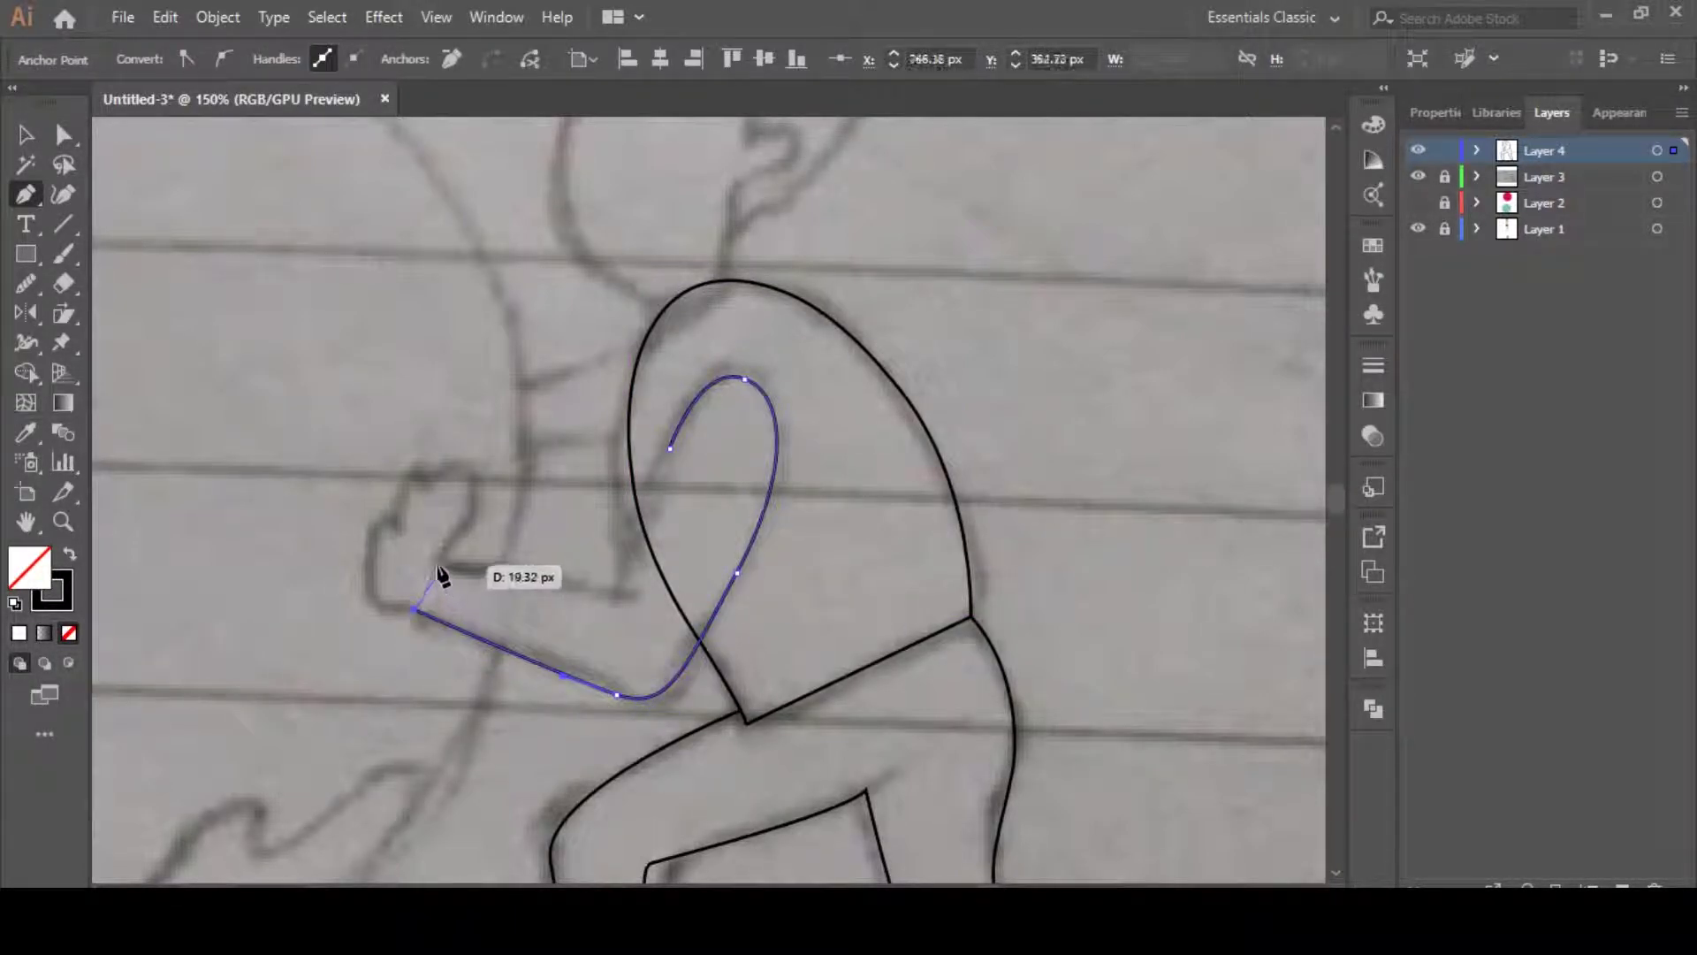
{"action": "key", "text": "ctrl+z"}
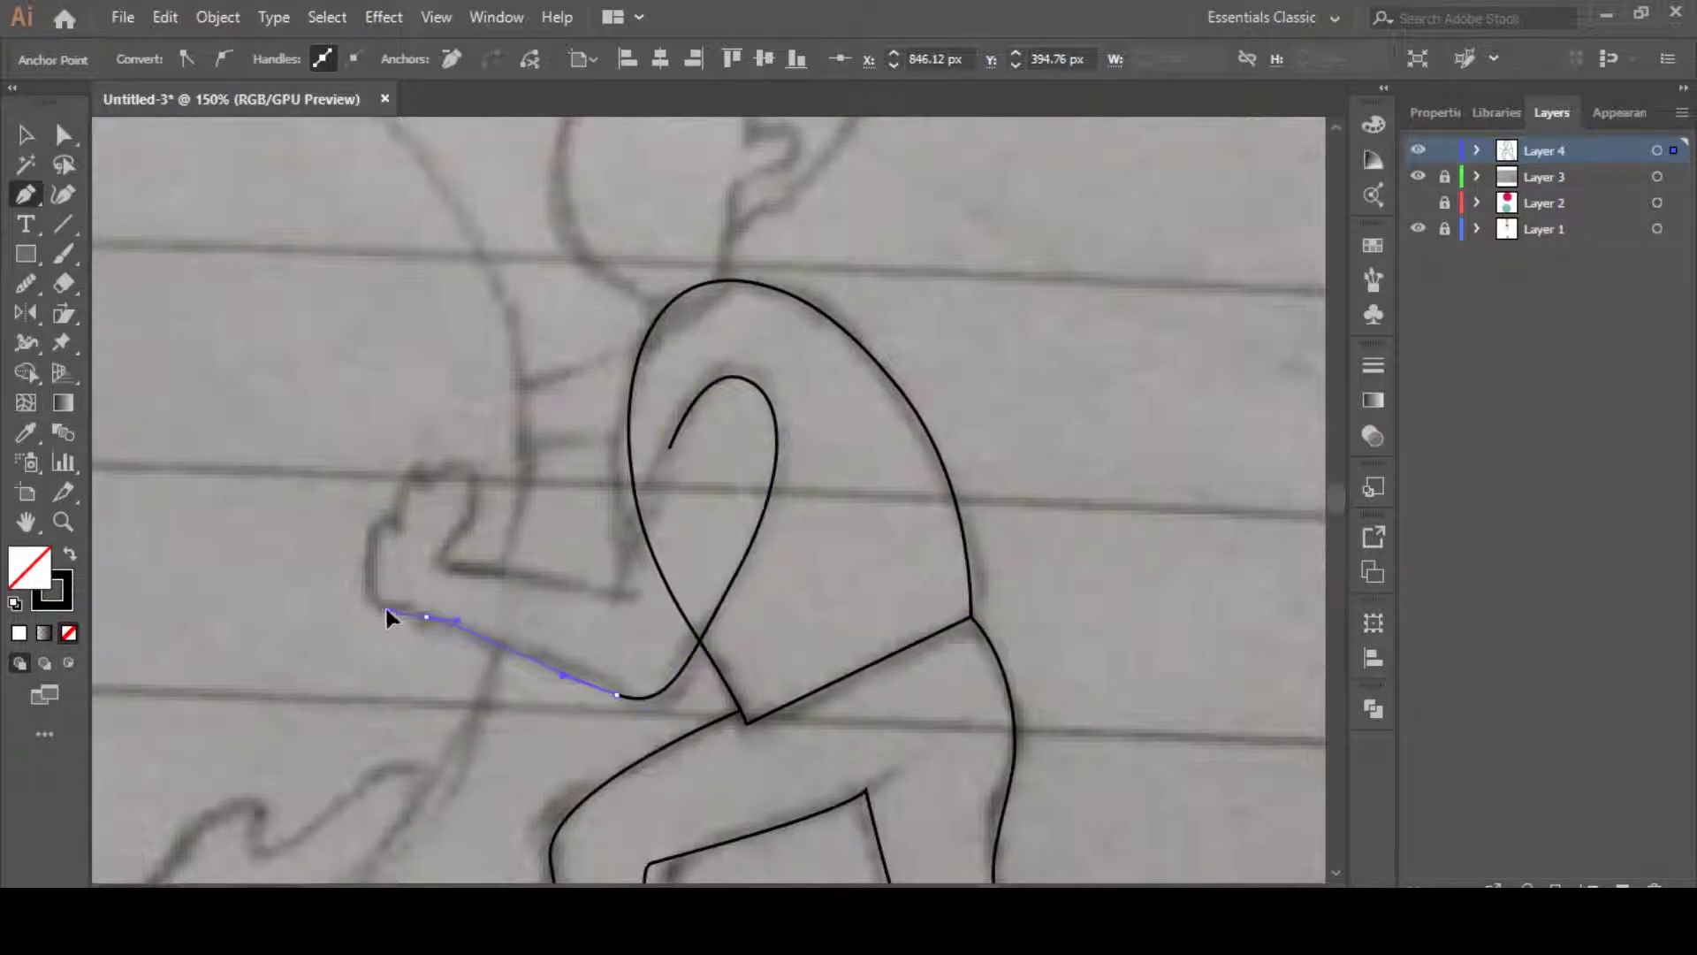
{"action": "left_click_drag", "start_coordinate": [427, 616], "coordinate": [452, 594]}
{"action": "left_click", "coordinate": [449, 567]}
{"action": "left_click", "coordinate": [619, 595]}
{"action": "left_click_drag", "start_coordinate": [670, 447], "coordinate": [692, 406]}
{"action": "key", "text": "v"}
{"action": "left_click", "coordinate": [547, 482]}
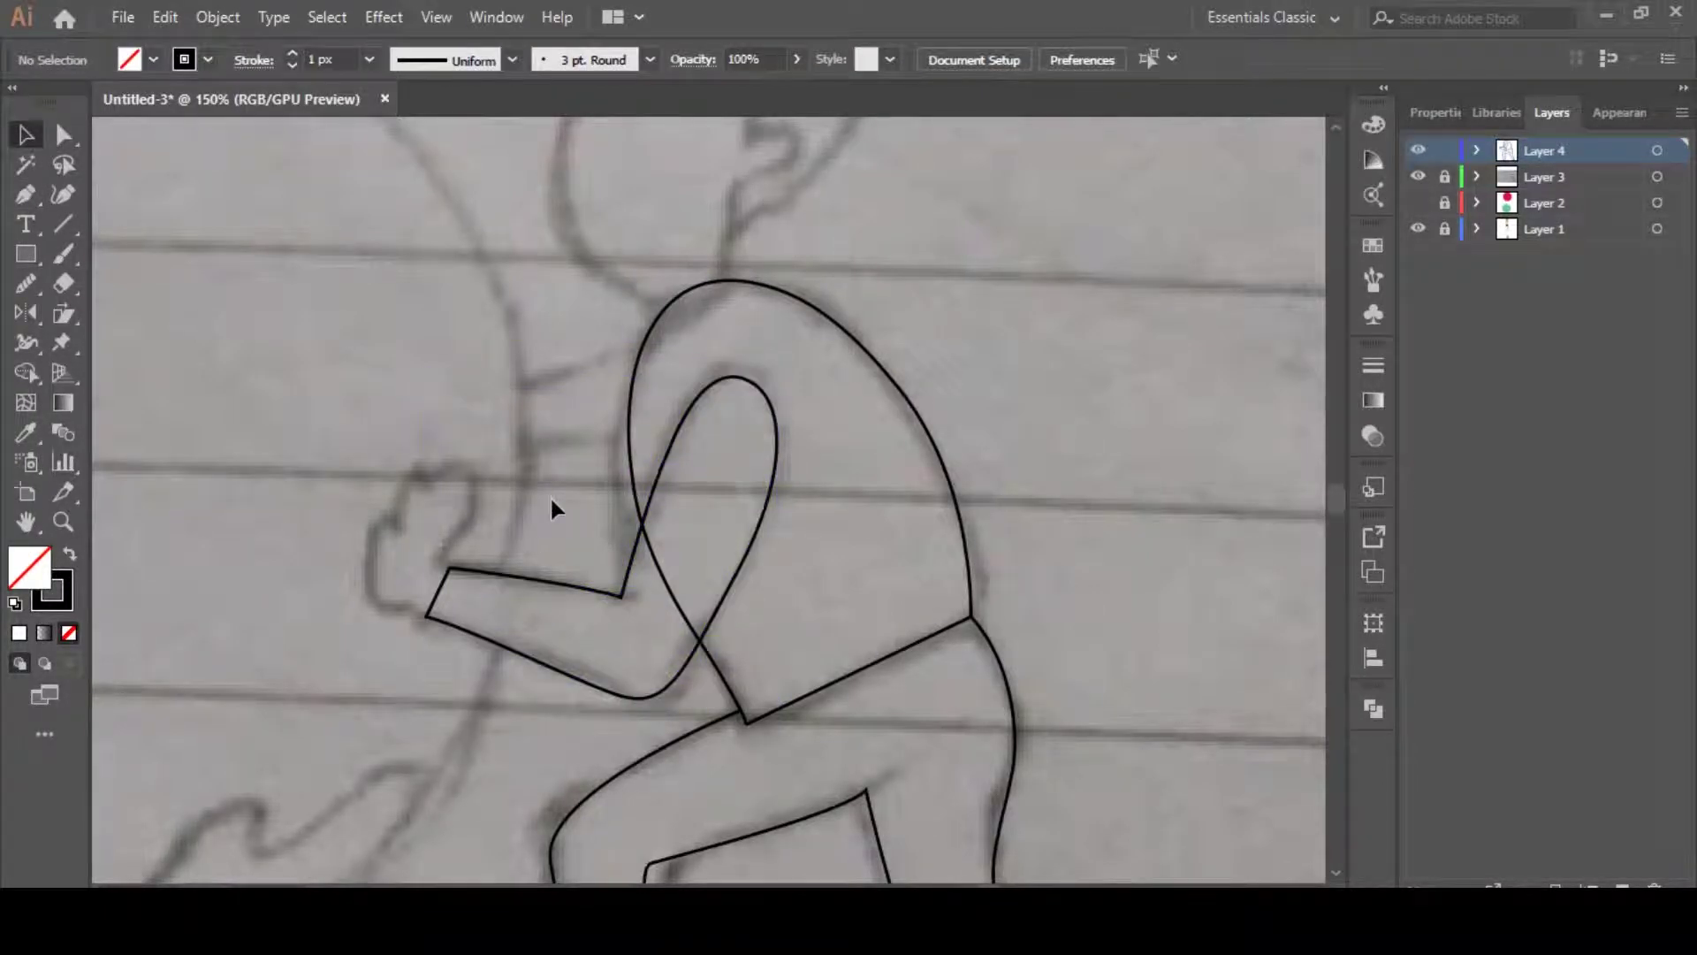
Start the hand outline at the wrist's lower corner and trace the palm's outer edge up to the first fingertip
{"action": "left_click_drag", "start_coordinate": [425, 559], "coordinate": [436, 598]}
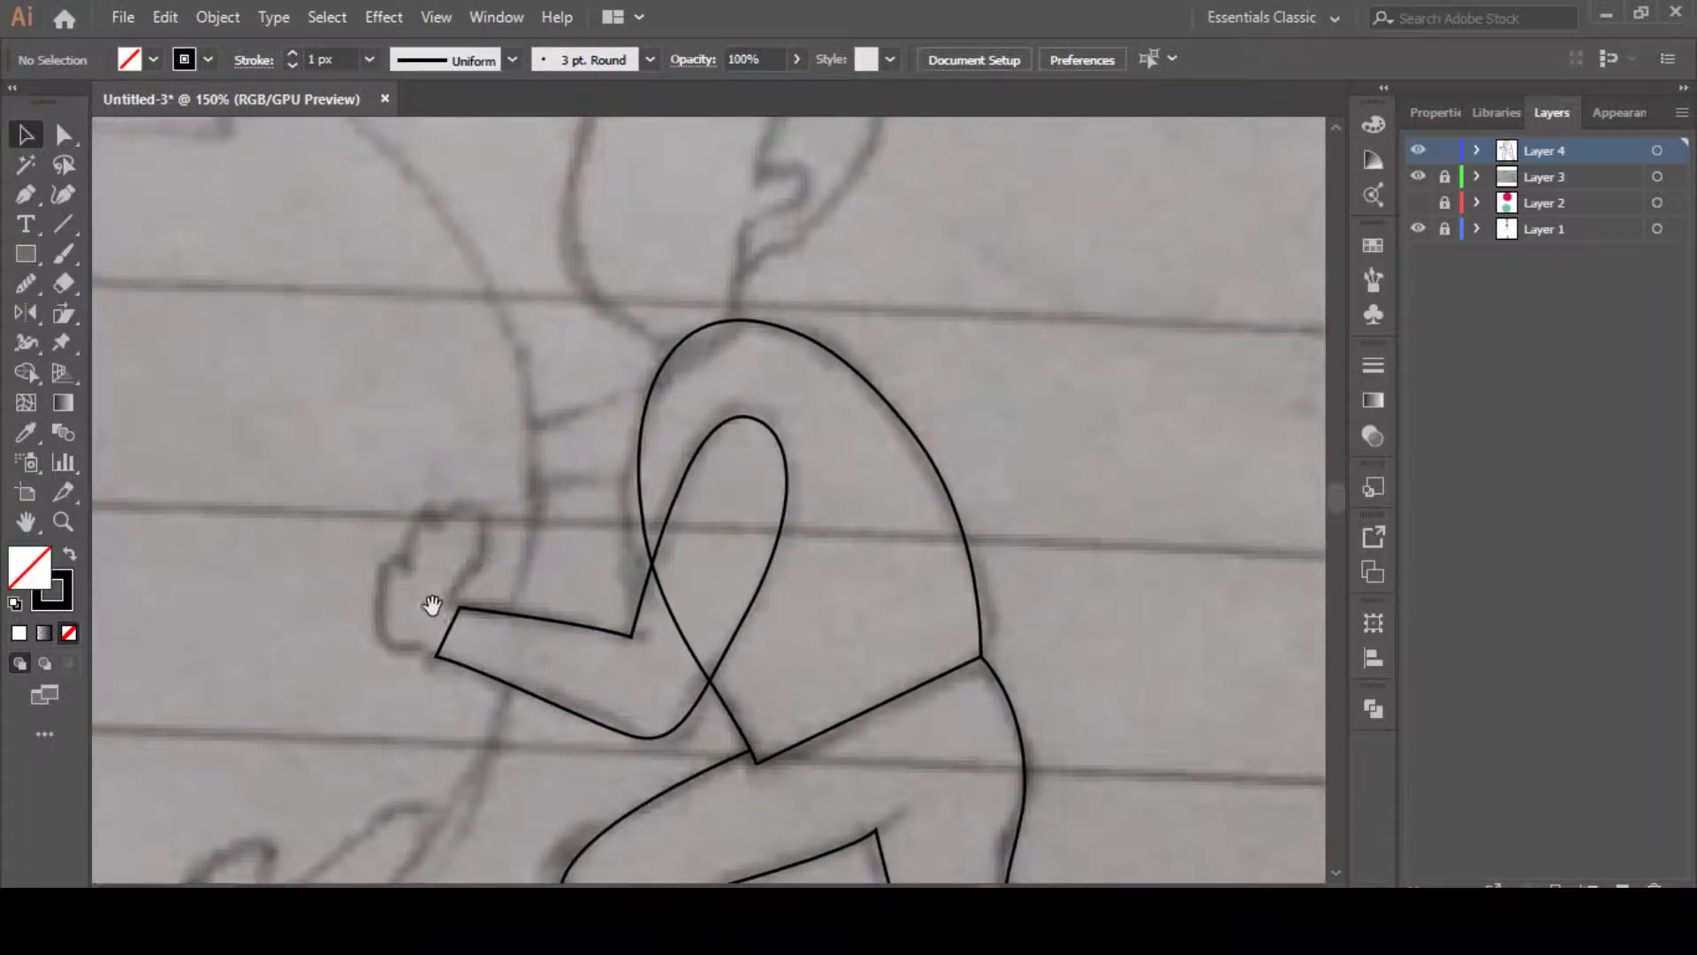
{"action": "scroll", "coordinate": [436, 599], "scroll_direction": "up", "scroll_amount": 1}
{"action": "key", "text": "p"}
{"action": "left_click", "coordinate": [438, 676]}
{"action": "key", "text": "ctrl+z"}
{"action": "scroll", "coordinate": [427, 679], "scroll_direction": "up", "scroll_amount": 4}
{"action": "left_click_drag", "start_coordinate": [395, 684], "coordinate": [443, 681]}
{"action": "scroll", "coordinate": [445, 682], "scroll_direction": "down", "scroll_amount": 2}
{"action": "left_click", "coordinate": [485, 679]}
{"action": "left_click_drag", "start_coordinate": [336, 646], "coordinate": [367, 607]}
{"action": "key", "text": "ctrl+z"}
{"action": "scroll", "coordinate": [346, 544], "scroll_direction": "down", "scroll_amount": 3}
{"action": "scroll", "coordinate": [345, 543], "scroll_direction": "up", "scroll_amount": 1}
{"action": "key", "text": "ctrl+z"}
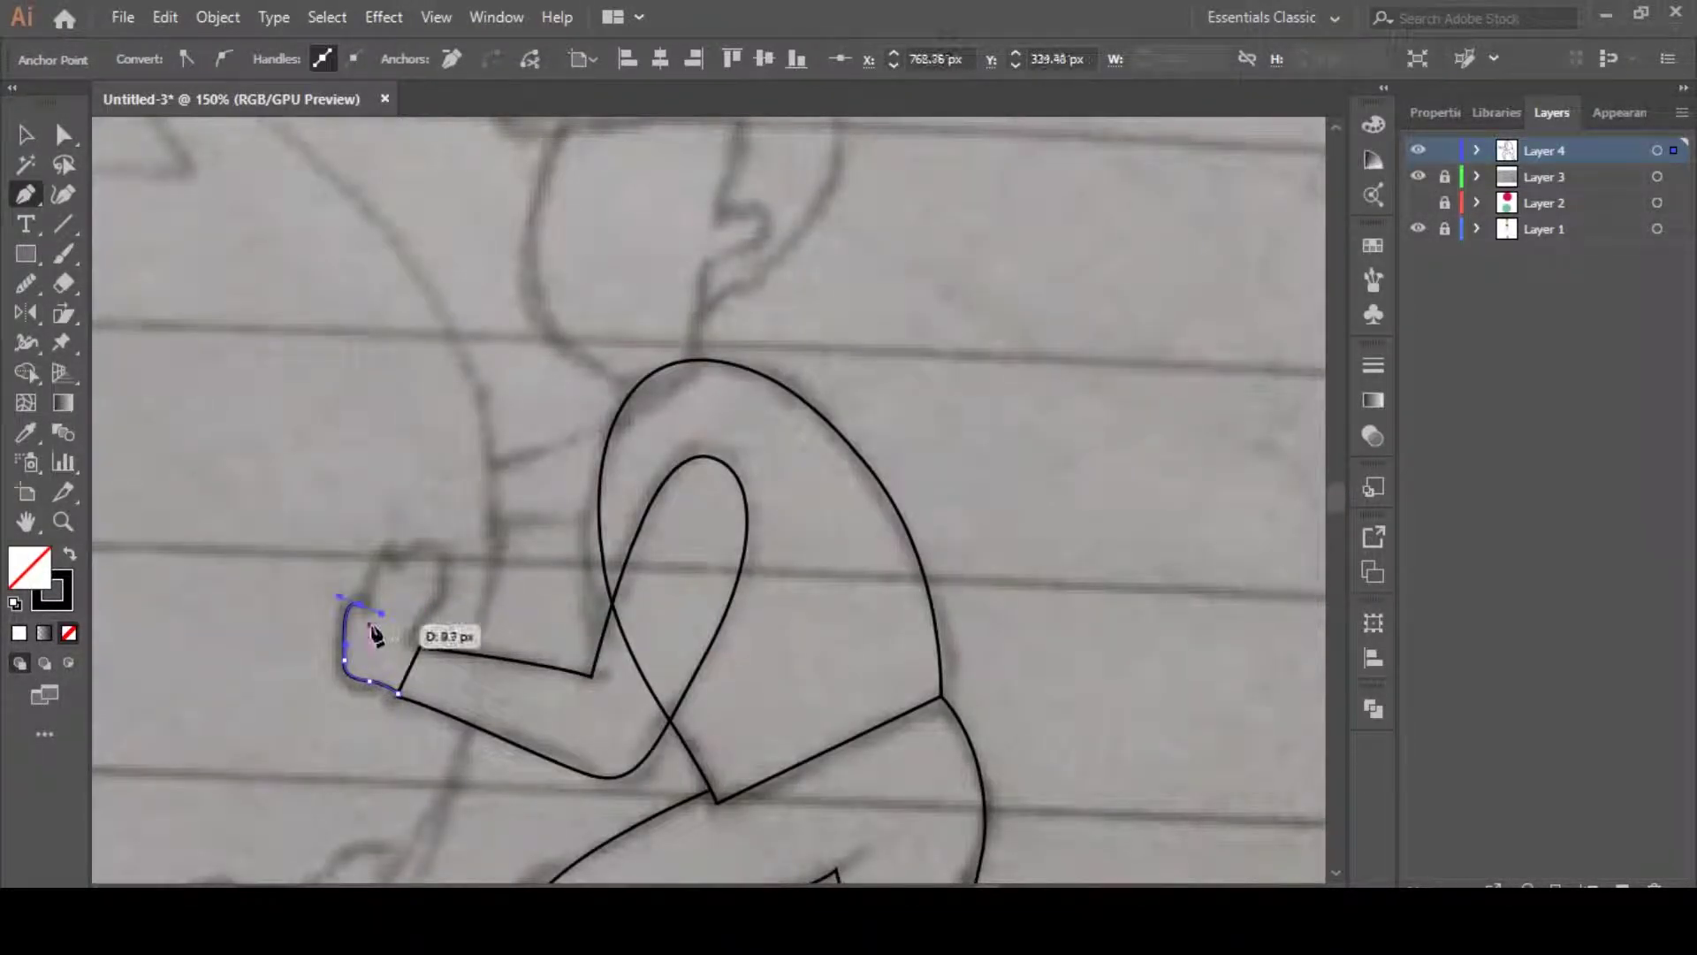
Trace the rounded fingertips along the top of the hand with sharp corners between the fingers
{"action": "scroll", "coordinate": [369, 625], "scroll_direction": "up", "scroll_amount": 3}
{"action": "key", "text": "ctrl+z"}
{"action": "left_click_drag", "start_coordinate": [373, 598], "coordinate": [460, 667]}
{"action": "left_click", "coordinate": [377, 595]}
{"action": "left_click_drag", "start_coordinate": [415, 469], "coordinate": [502, 526]}
{"action": "key", "text": "ctrl+z"}
{"action": "key", "text": "ctrl+z"}
{"action": "left_click_drag", "start_coordinate": [506, 422], "coordinate": [555, 463]}
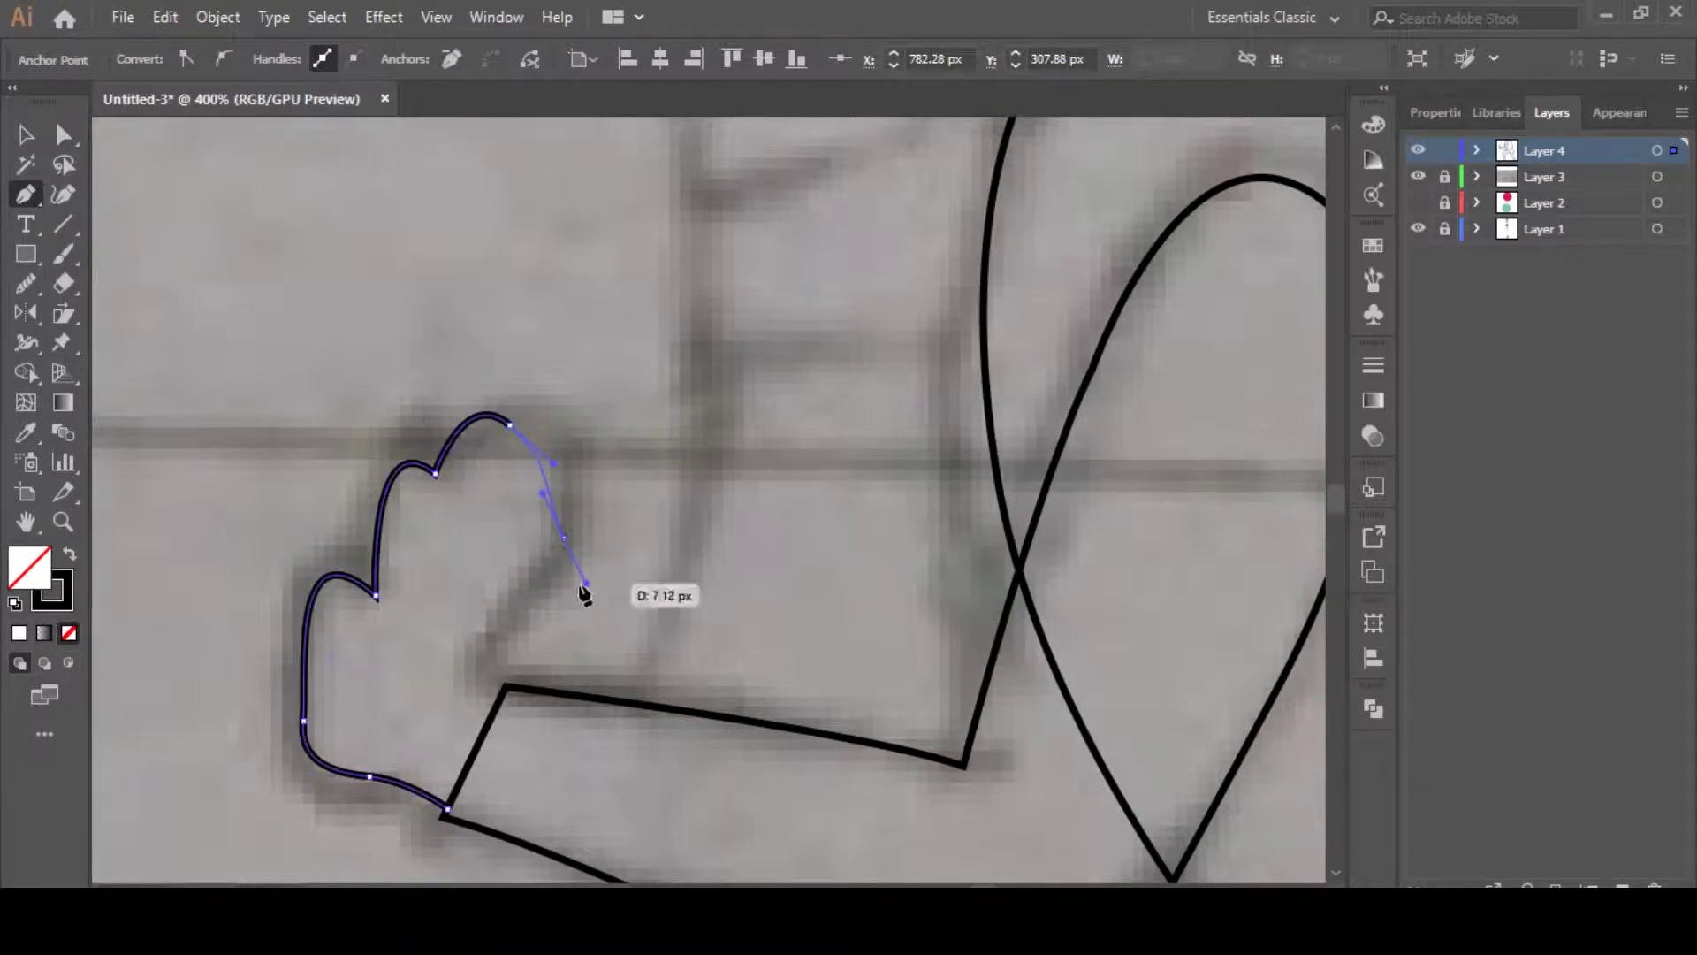
Trace the hand's inner edge from the last fingertip down to the wrist's upper corner and end the path
{"action": "key", "text": "ctrl+z"}
{"action": "left_click_drag", "start_coordinate": [517, 435], "coordinate": [566, 554]}
{"action": "left_click_drag", "start_coordinate": [480, 633], "coordinate": [551, 730]}
{"action": "left_click", "coordinate": [667, 569], "text": "ctrl"}
Move the anchor point on the hand's inner edge slightly inward
{"action": "key", "text": "c"}
{"action": "scroll", "coordinate": [666, 569], "scroll_direction": "down", "scroll_amount": 4}
{"action": "scroll", "coordinate": [666, 575], "scroll_direction": "up", "scroll_amount": 3}
{"action": "key", "text": "v"}
{"action": "left_click", "coordinate": [583, 539]}
{"action": "key", "text": "a"}
{"action": "left_click_drag", "start_coordinate": [588, 511], "coordinate": [575, 513]}
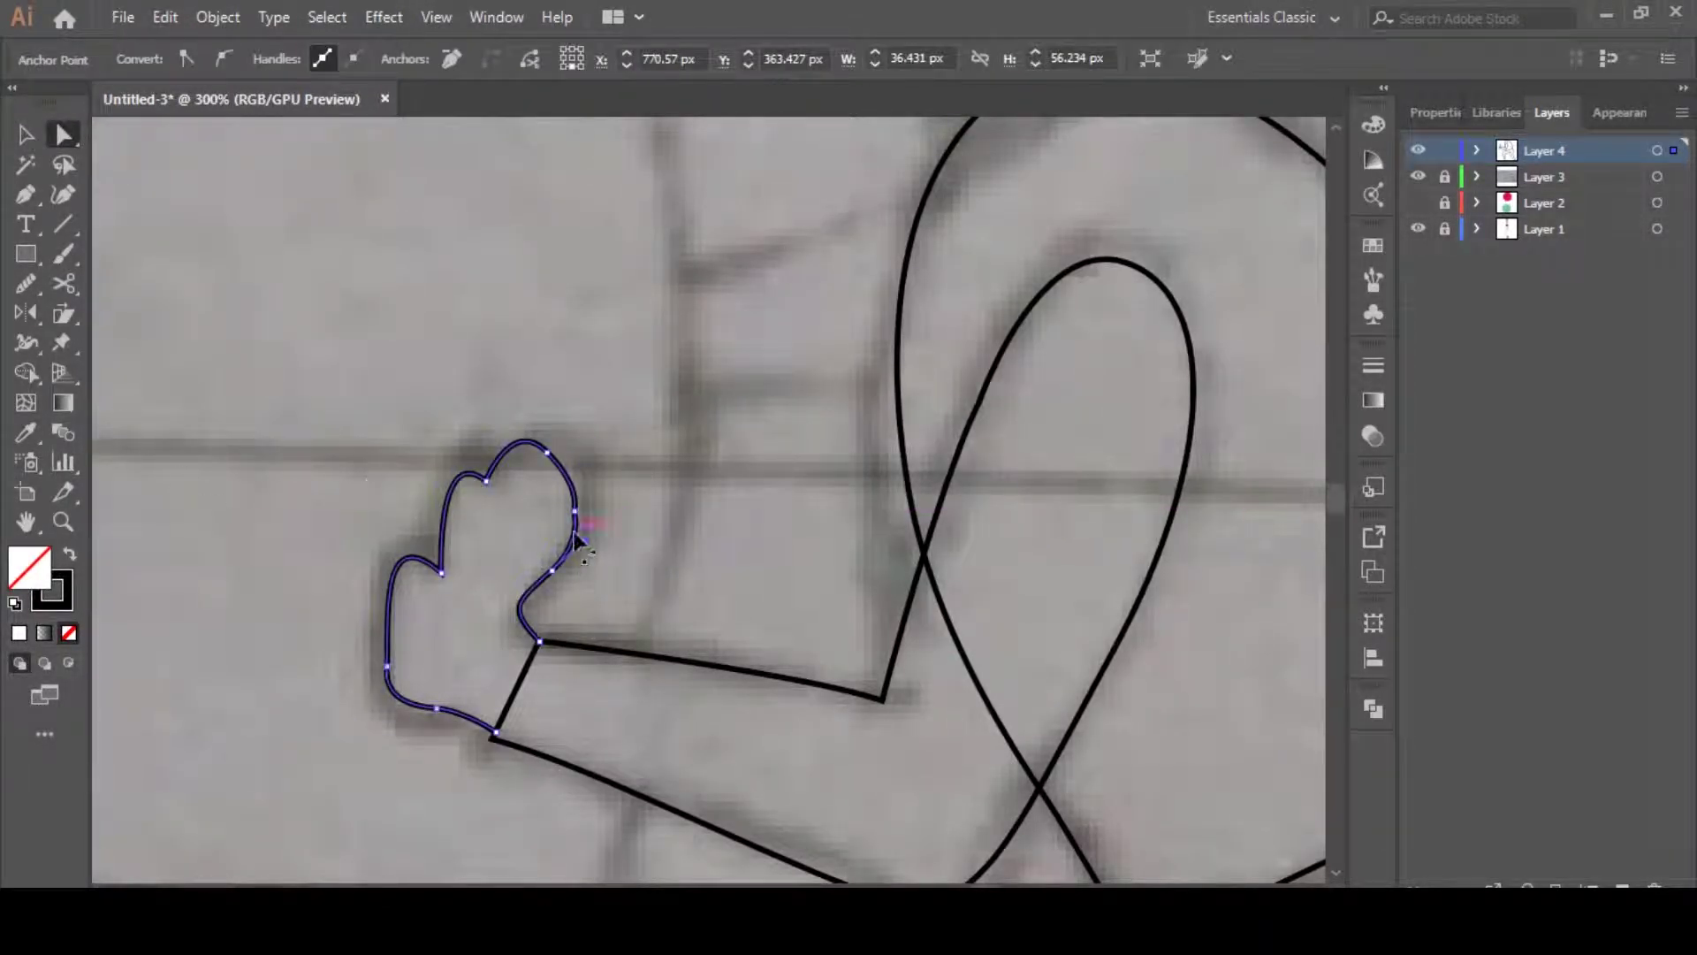
Remove the extra anchor point from the hand's inner edge to simplify the last finger's curve
{"action": "key", "text": "p"}
{"action": "key", "text": "v"}
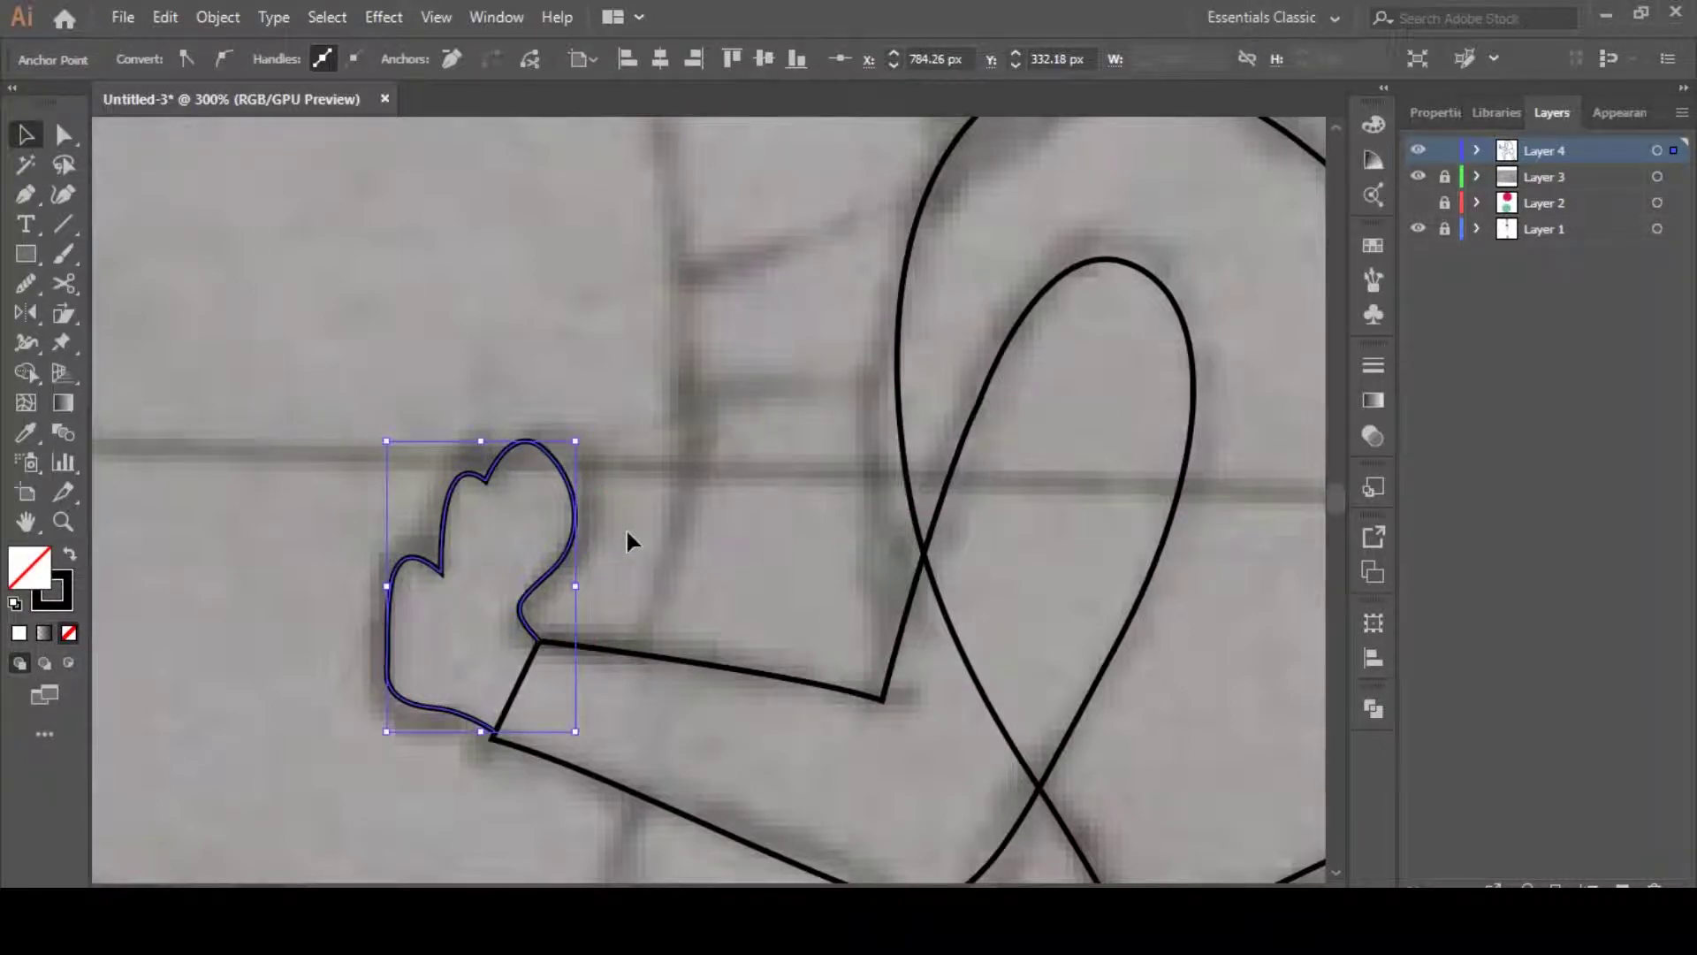
{"action": "key", "text": "p"}
{"action": "left_click", "coordinate": [566, 524]}
{"action": "left_click_drag", "start_coordinate": [558, 523], "coordinate": [560, 523]}
{"action": "key", "text": "v"}
{"action": "left_click", "coordinate": [646, 530]}
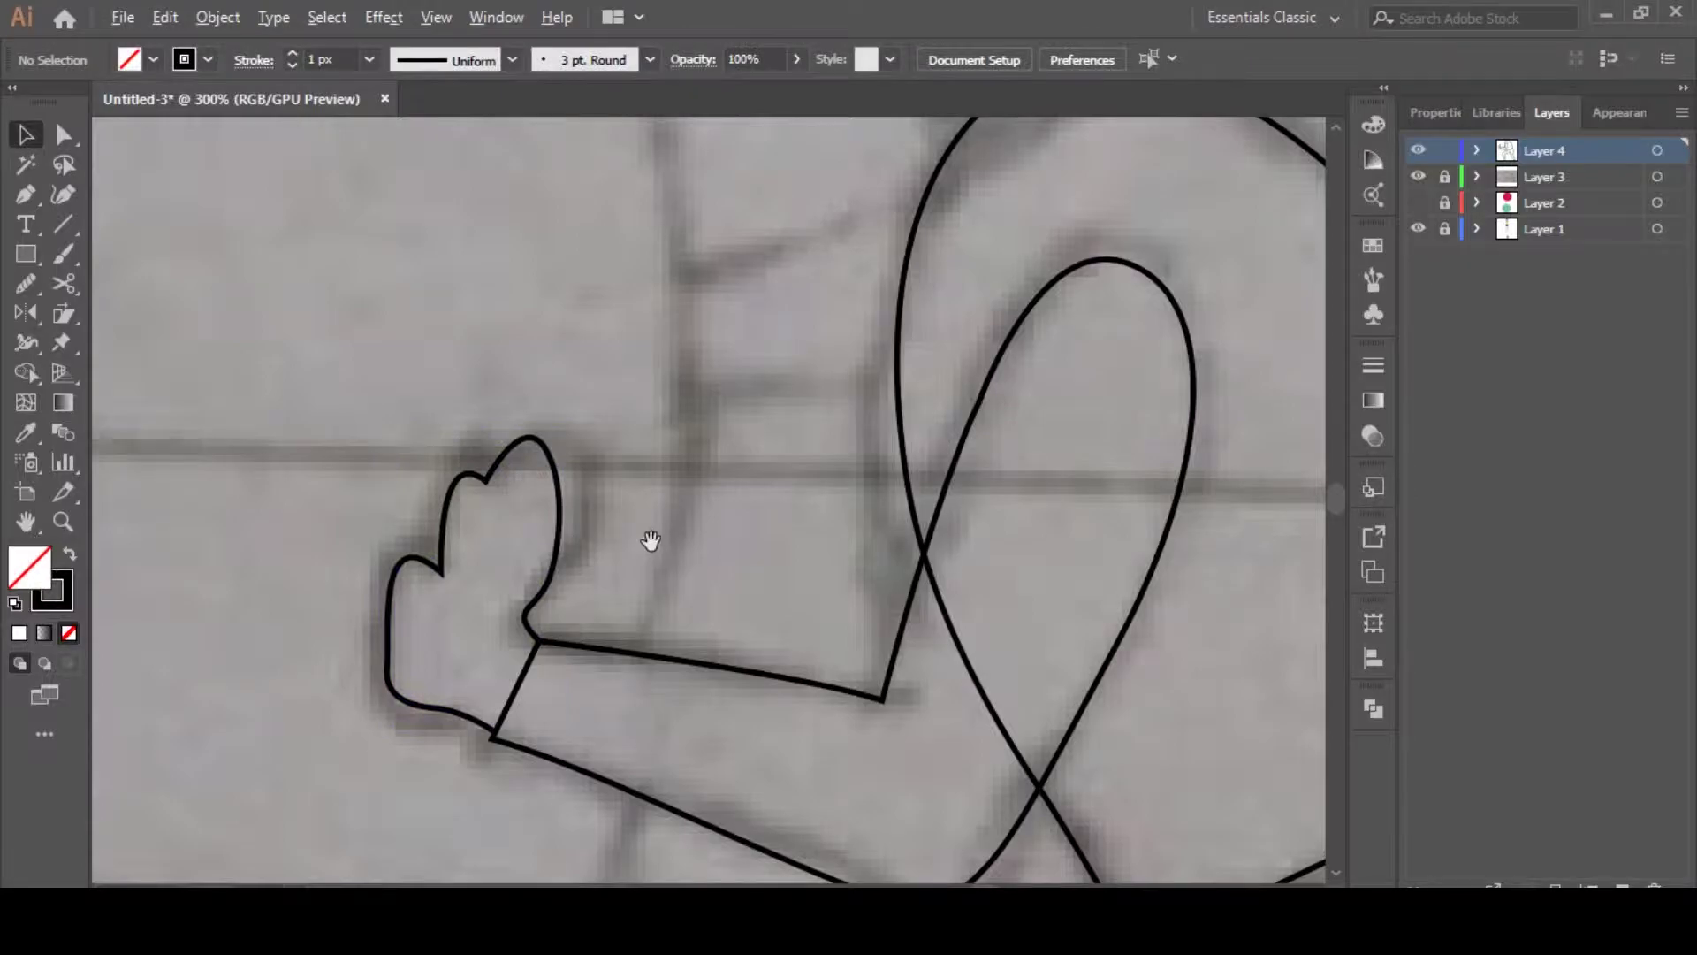
Smooth the hand outline along the last finger's inner edge
{"action": "scroll", "coordinate": [646, 530], "scroll_direction": "down", "scroll_amount": 4}
{"action": "scroll", "coordinate": [646, 529], "scroll_direction": "up", "scroll_amount": 3}
{"action": "left_click", "coordinate": [589, 534]}
{"action": "key", "text": "n"}
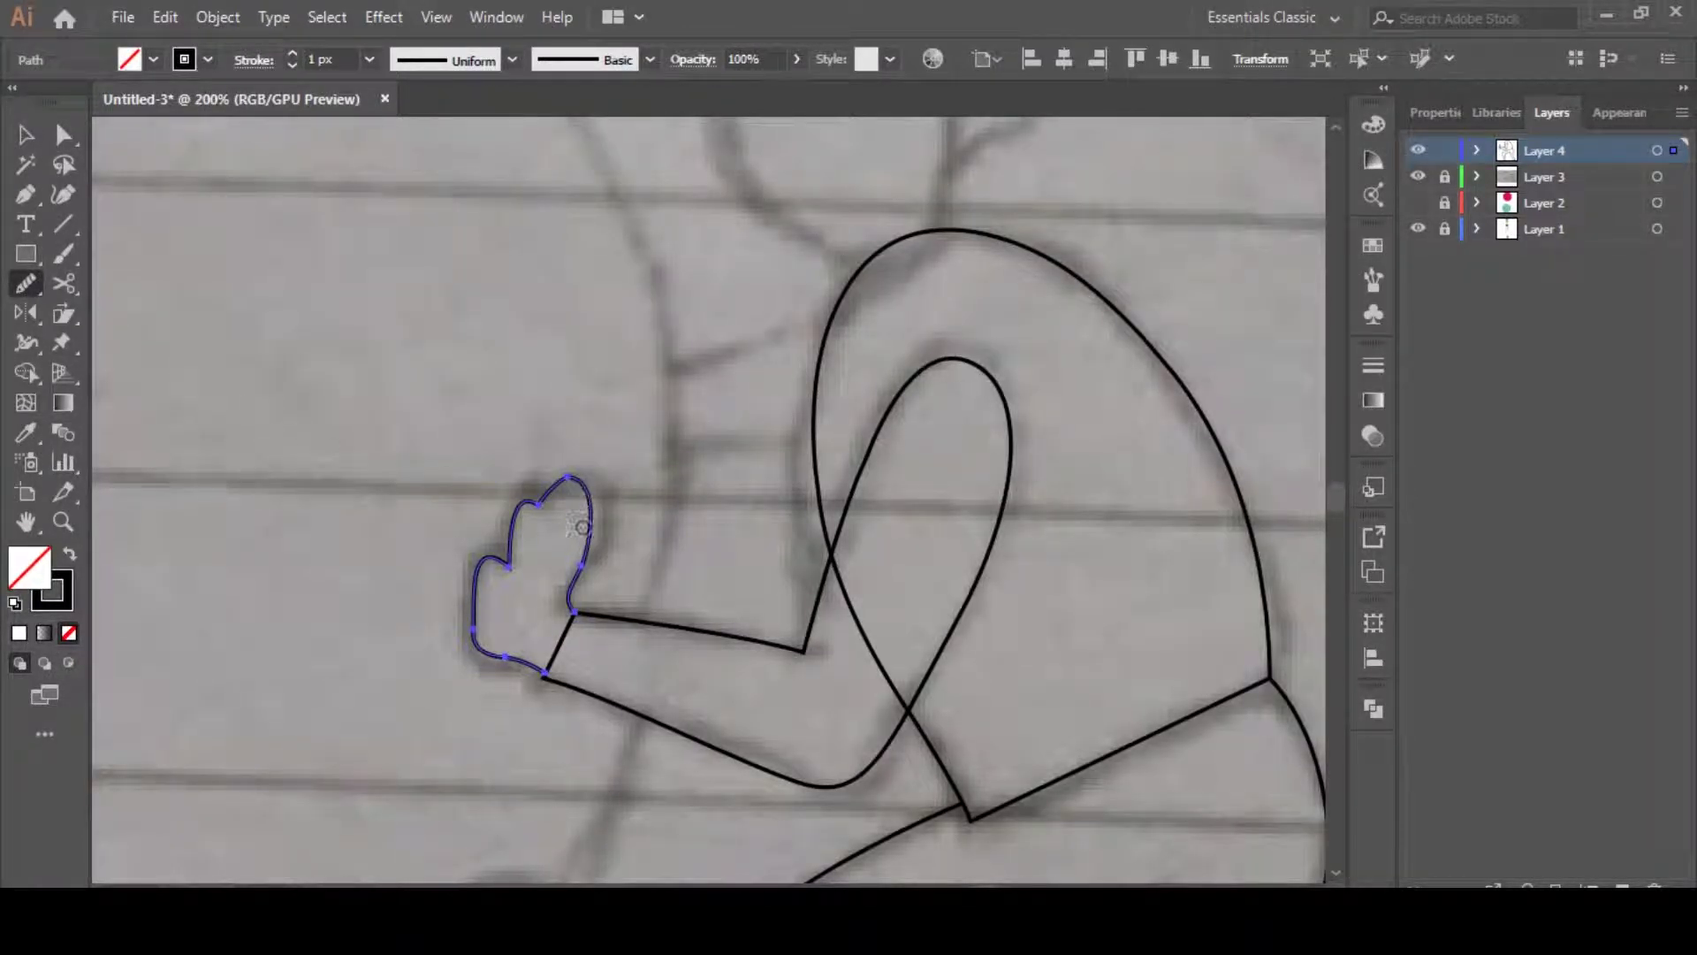
{"action": "key", "text": "v"}
{"action": "left_click", "coordinate": [547, 510]}
Shift the last finger's tip and inner edge anchor points inward to narrow the finger
{"action": "scroll", "coordinate": [546, 511], "scroll_direction": "up", "scroll_amount": 3}
{"action": "left_click", "coordinate": [524, 498]}
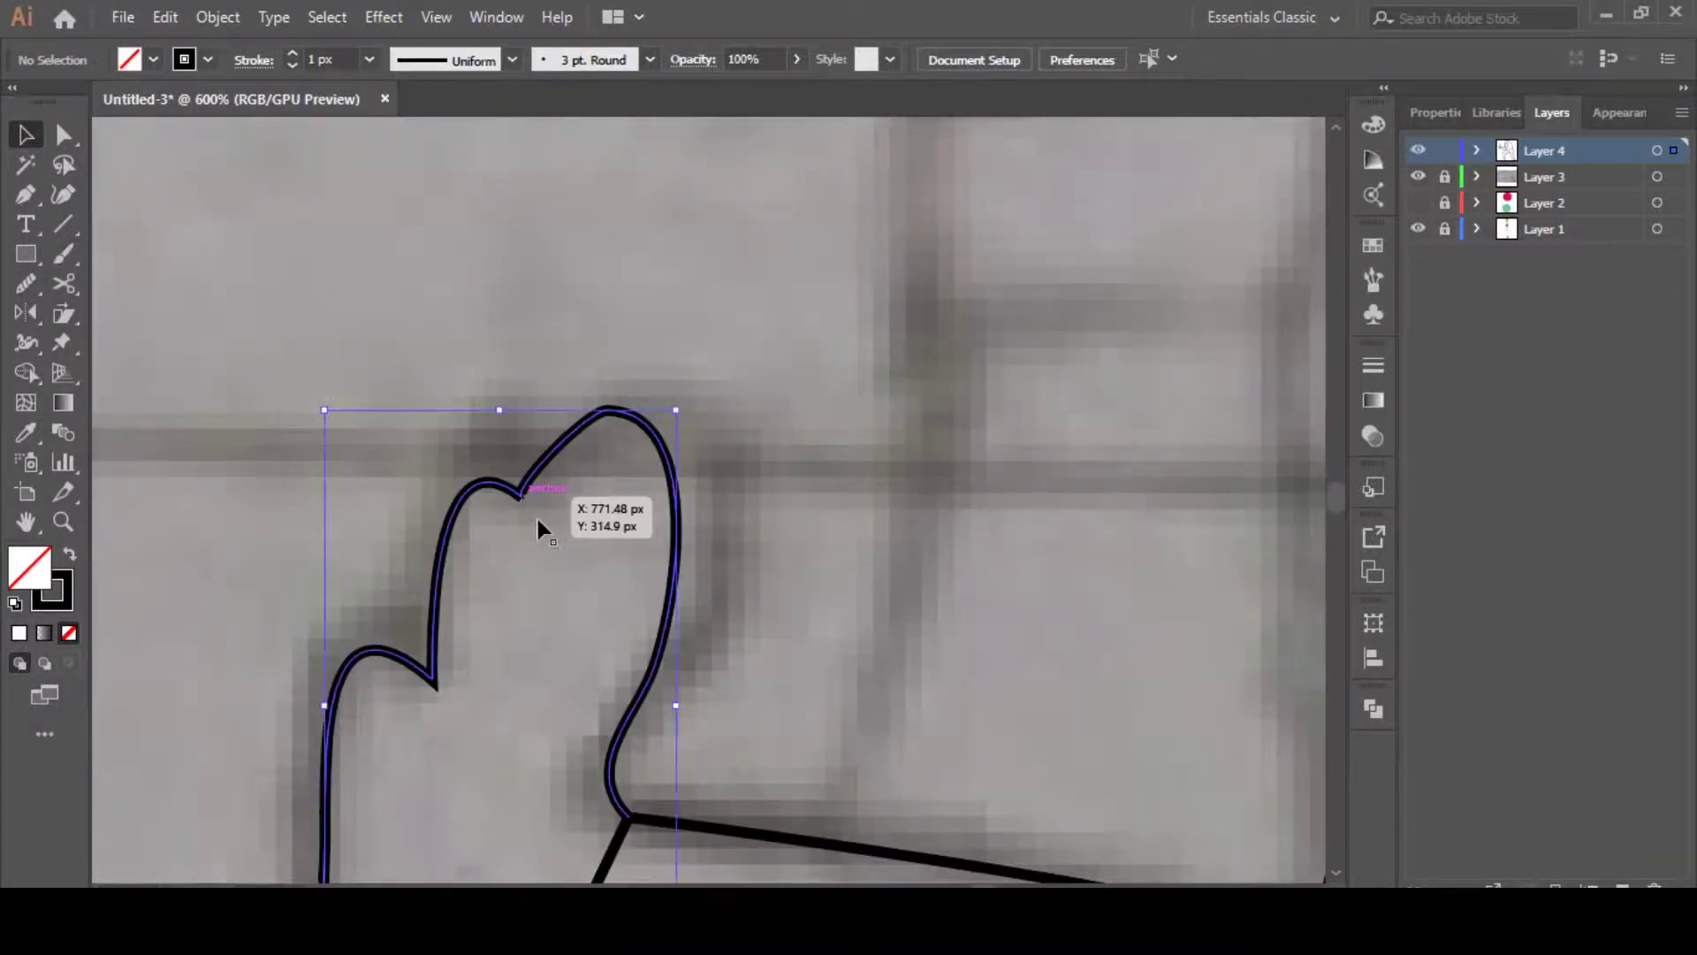
{"action": "key", "text": "a"}
{"action": "left_click", "coordinate": [522, 496]}
{"action": "left_click_drag", "start_coordinate": [608, 412], "coordinate": [568, 398]}
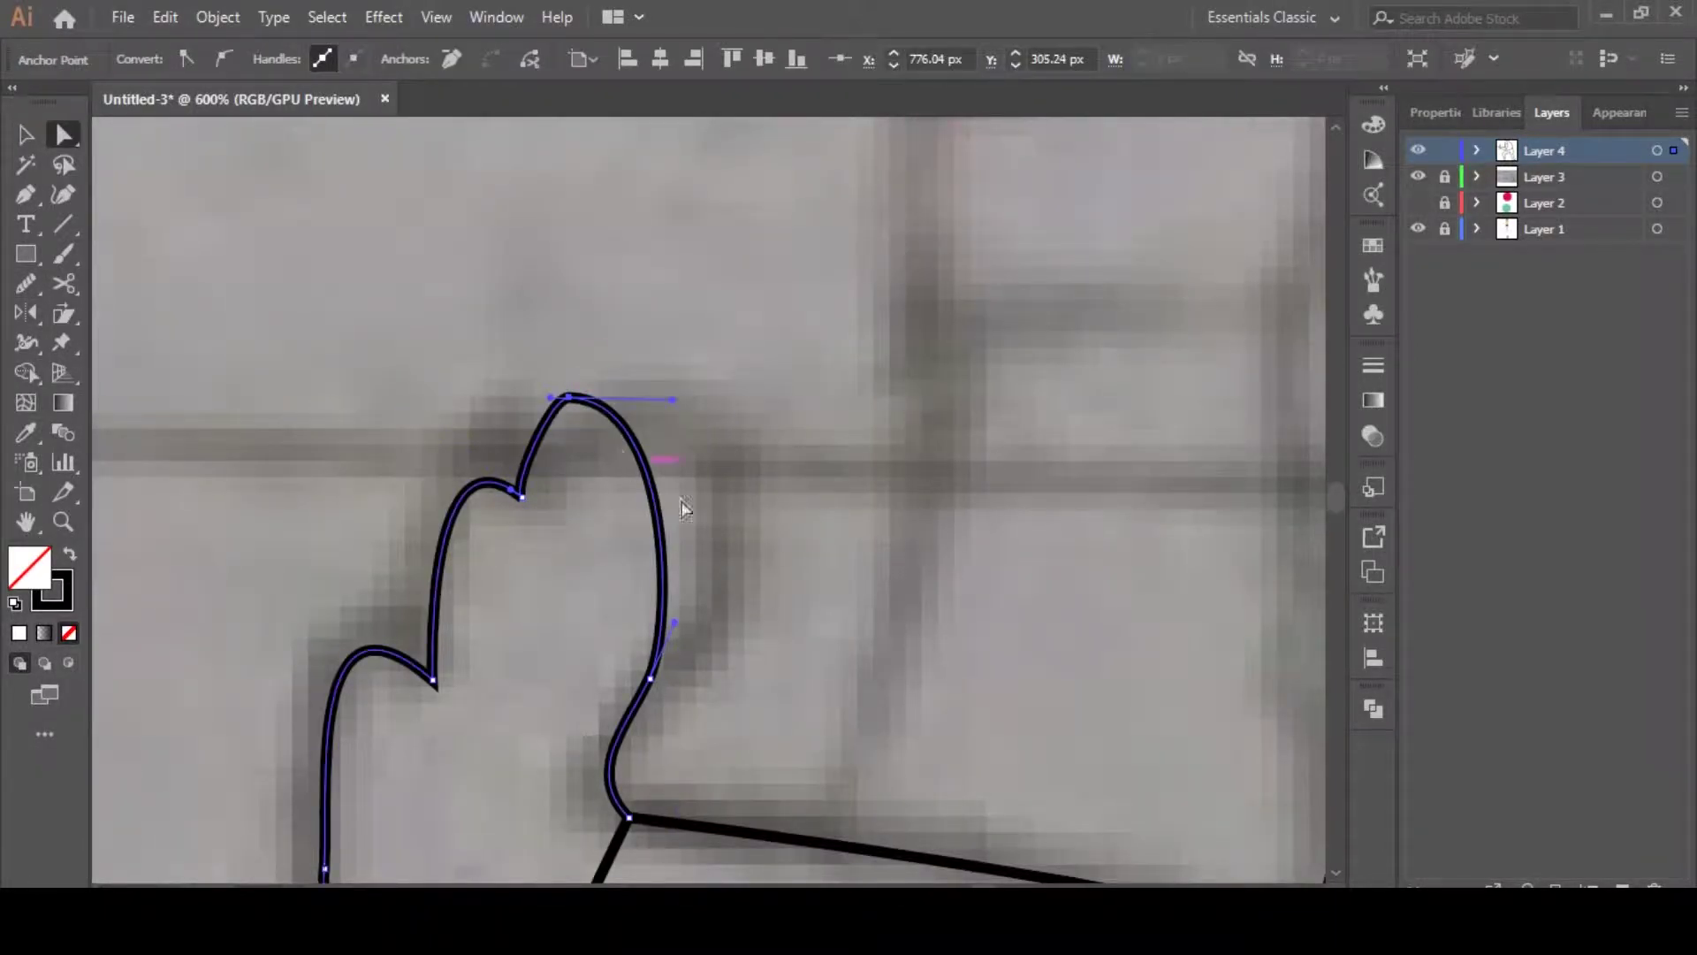
{"action": "left_click_drag", "start_coordinate": [651, 679], "coordinate": [630, 648]}
{"action": "left_click_drag", "start_coordinate": [652, 592], "coordinate": [634, 552]}
Smooth the last finger's contour from the wrist up to the fingertip
{"action": "left_click", "coordinate": [26, 283]}
{"action": "left_click_drag", "start_coordinate": [623, 804], "coordinate": [642, 471]}
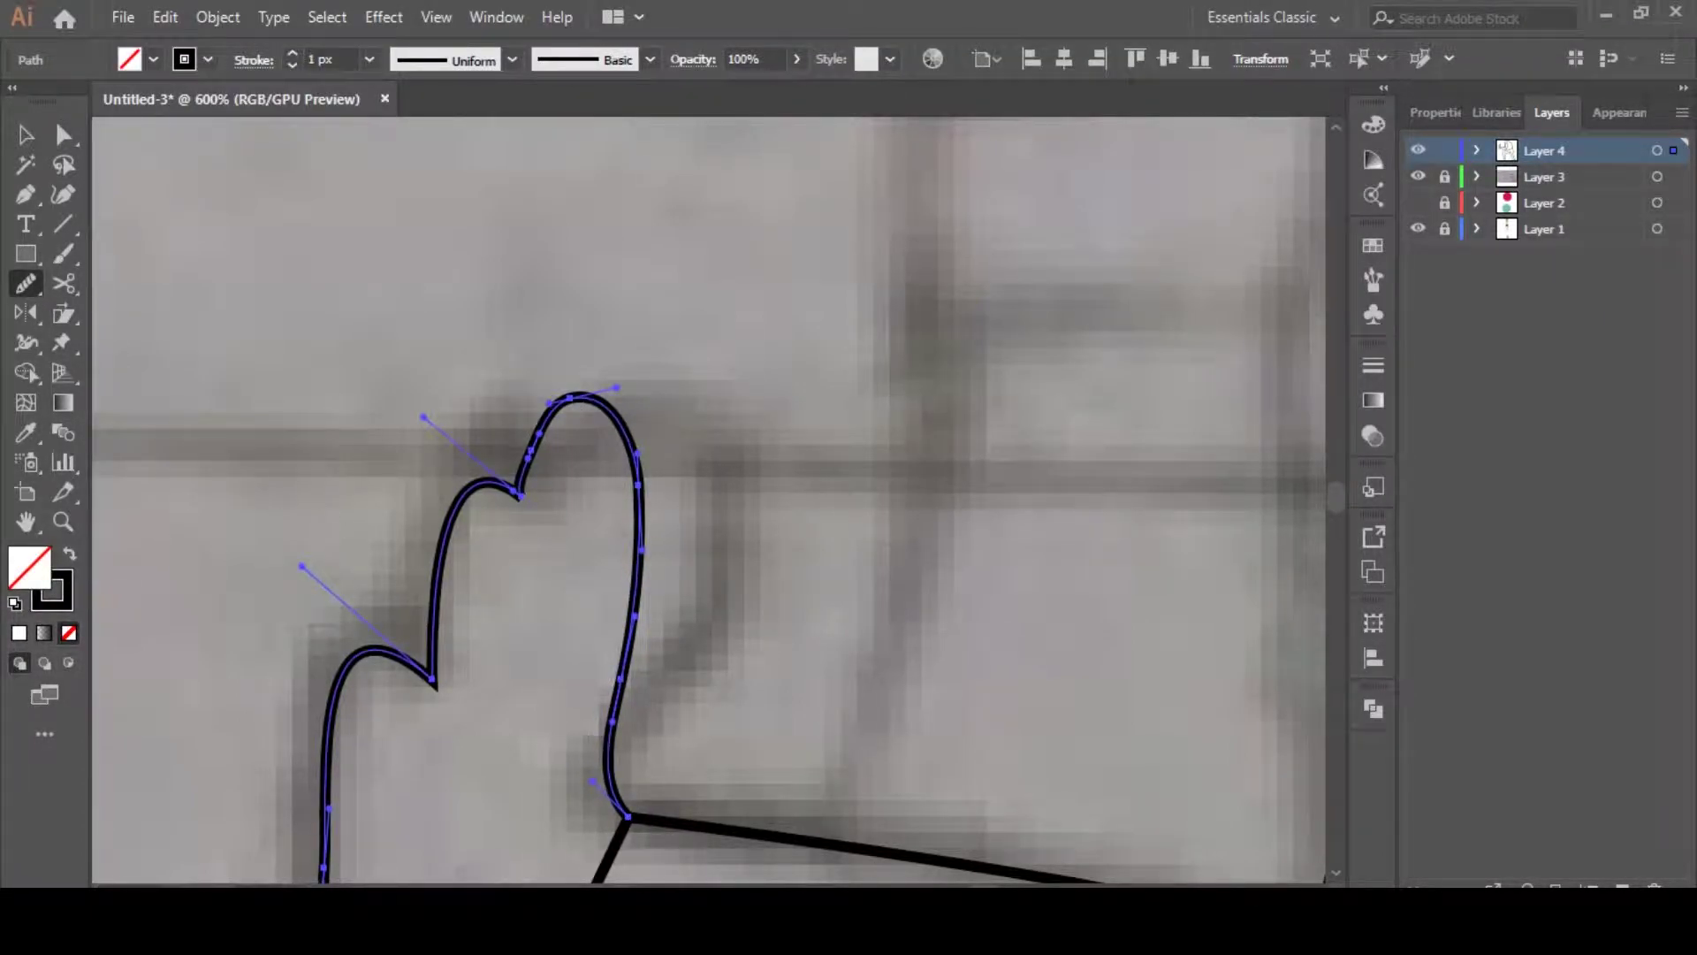
{"action": "key", "text": "v"}
{"action": "left_click", "coordinate": [746, 675]}
Trace the face with the Pen tool from the collar up the jaw and forehead and across the hairline
{"action": "scroll", "coordinate": [746, 675], "scroll_direction": "down", "scroll_amount": 5}
{"action": "left_click_drag", "start_coordinate": [746, 675], "coordinate": [520, 617]}
{"action": "scroll", "coordinate": [684, 572], "scroll_direction": "down", "scroll_amount": 1}
{"action": "scroll", "coordinate": [520, 615], "scroll_direction": "up", "scroll_amount": 1}
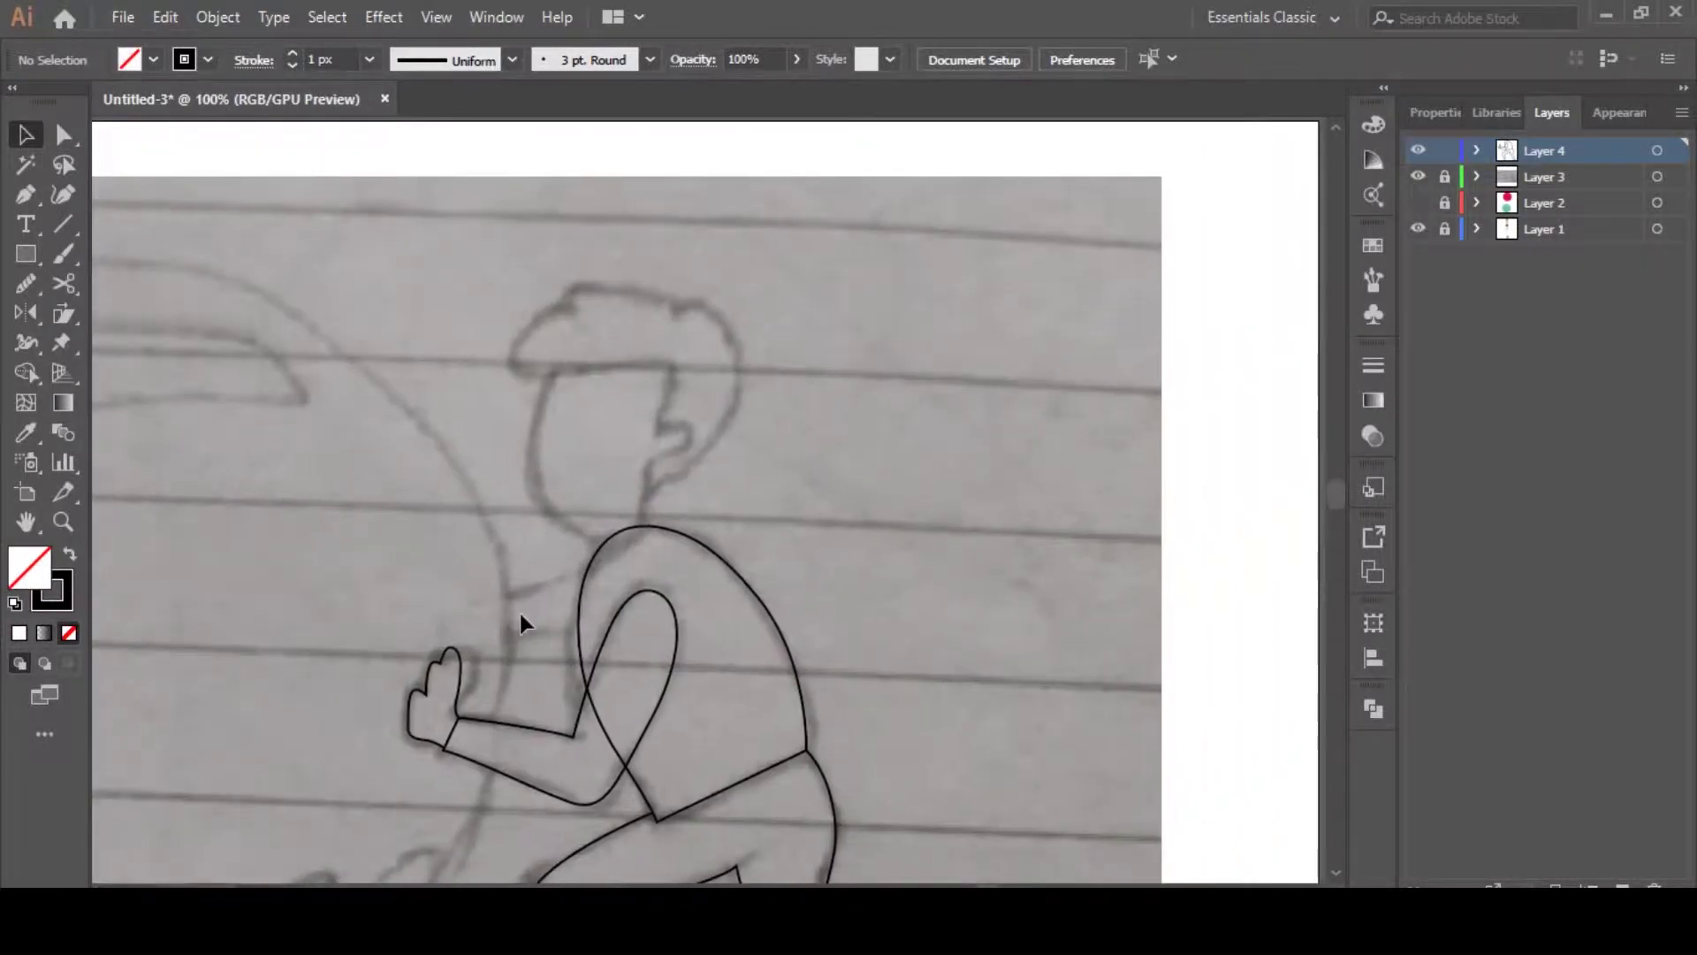
{"action": "left_click", "coordinate": [599, 548]}
{"action": "left_click_drag", "start_coordinate": [540, 410], "coordinate": [541, 409]}
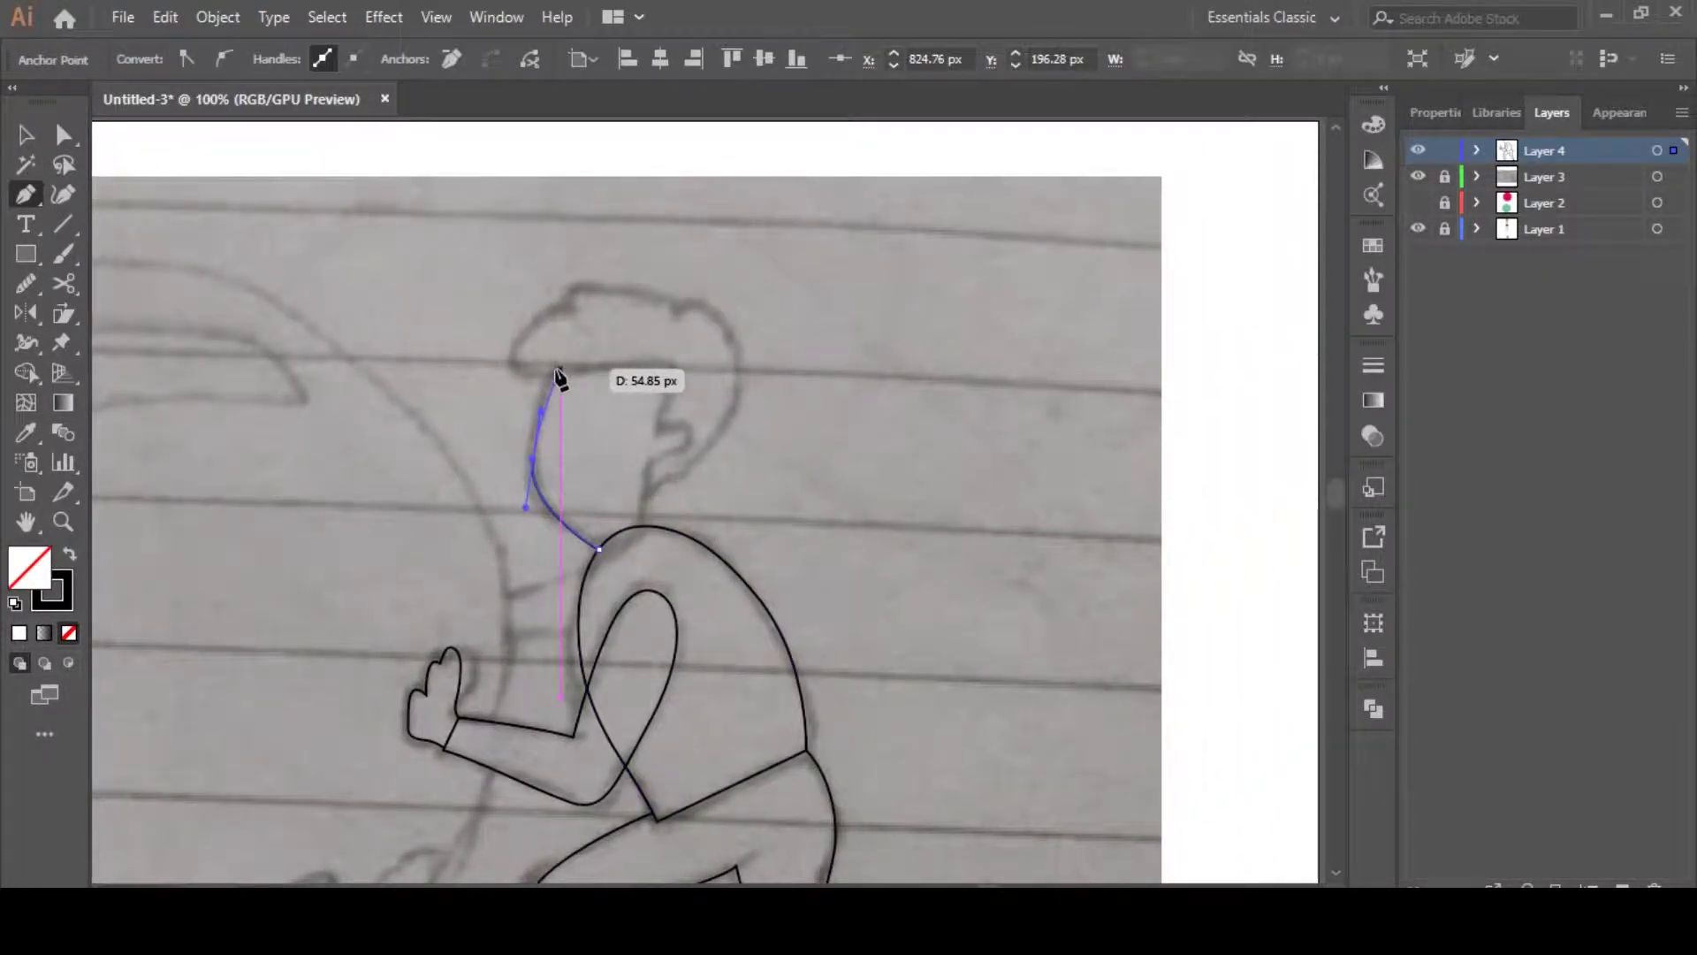
{"action": "left_click", "coordinate": [548, 374]}
{"action": "left_click_drag", "start_coordinate": [672, 367], "coordinate": [681, 357]}
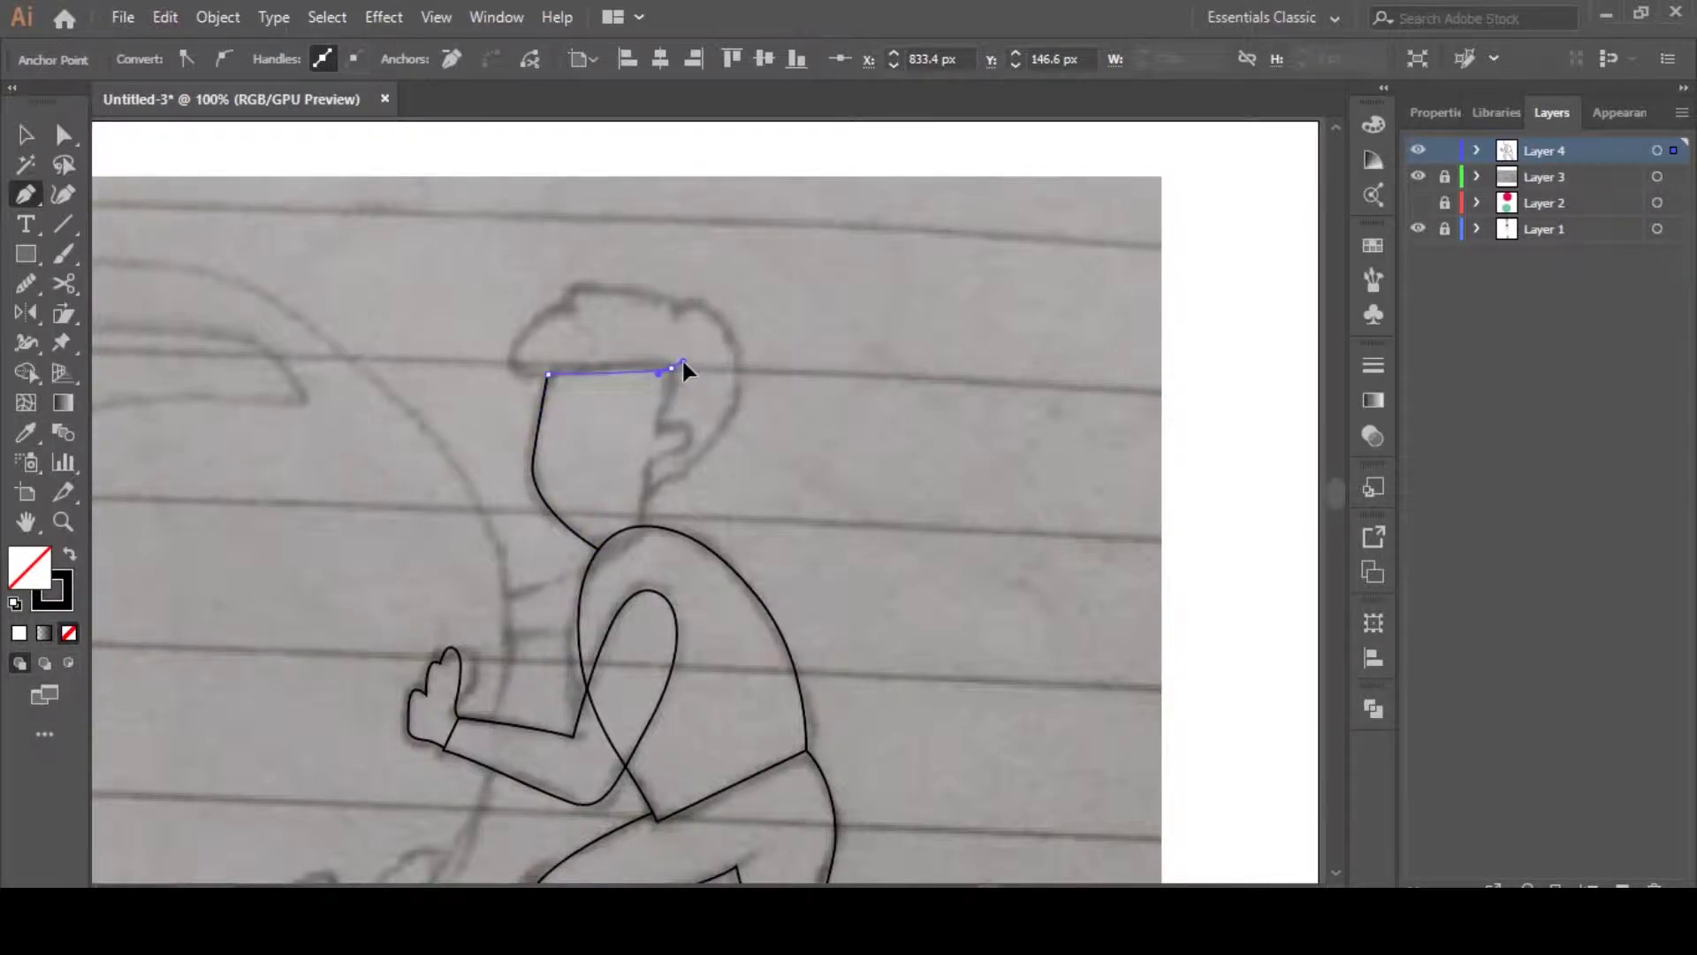
Trace the sideburn, the rounded ear and the back of the neck down to the torso, ending the path there
{"action": "left_click", "coordinate": [660, 421]}
{"action": "left_click_drag", "start_coordinate": [692, 428], "coordinate": [693, 443]}
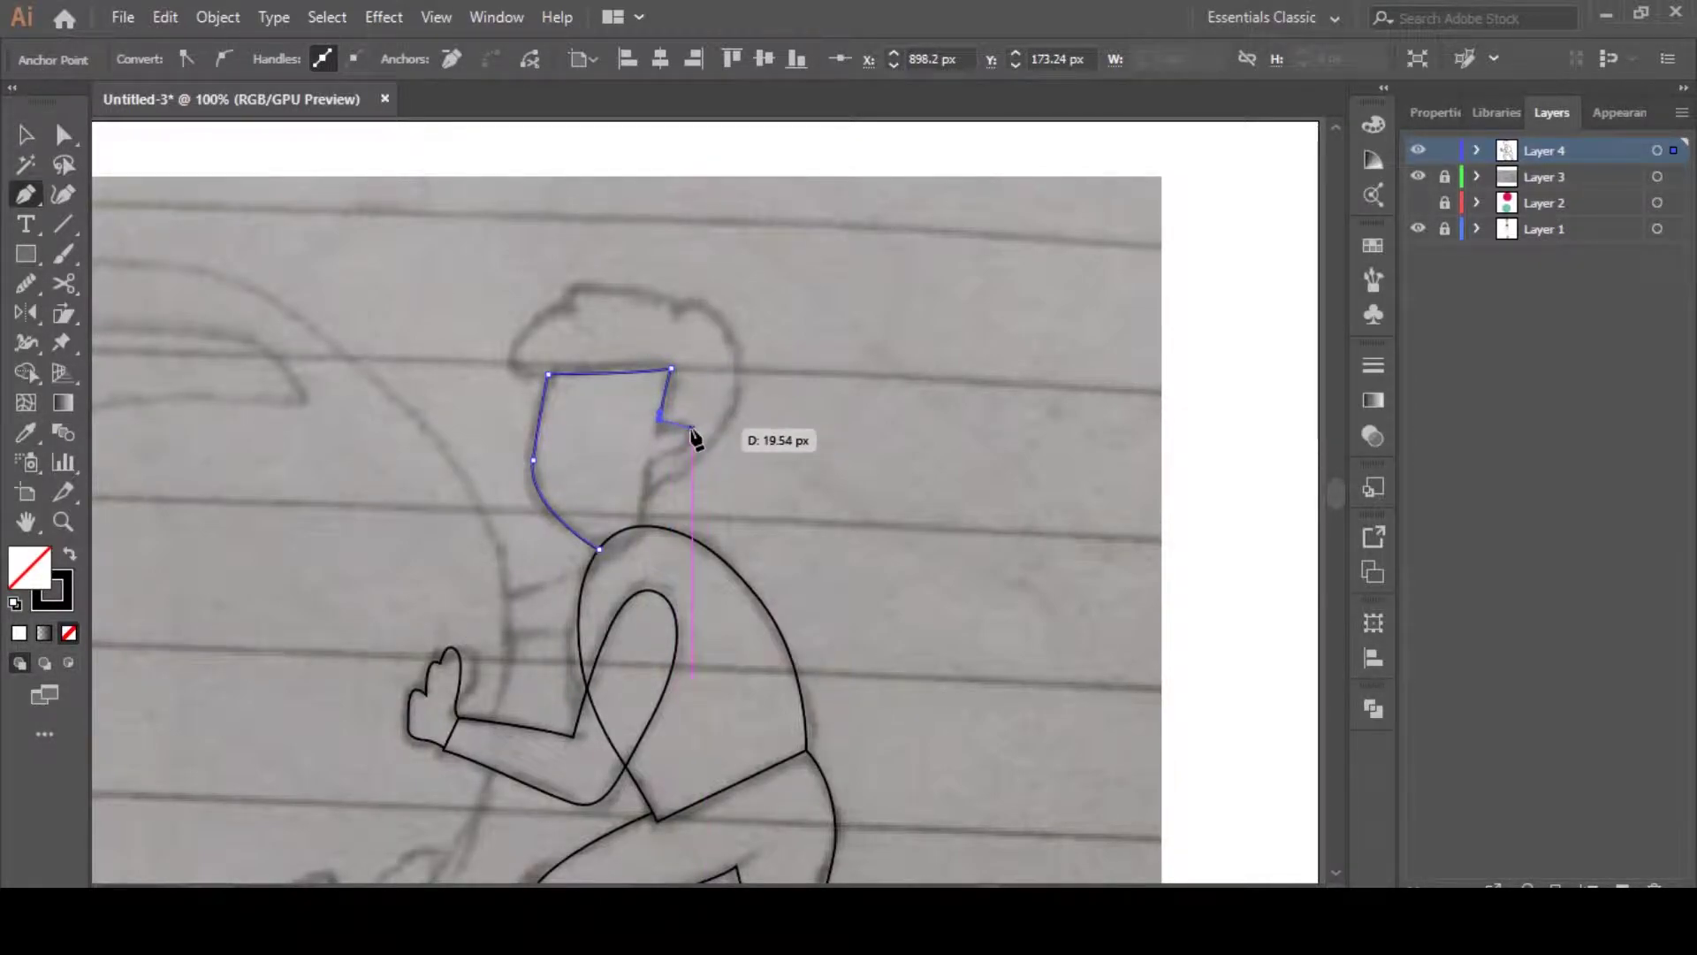
{"action": "scroll", "coordinate": [661, 468], "scroll_direction": "up", "scroll_amount": 2}
{"action": "left_click", "coordinate": [641, 440]}
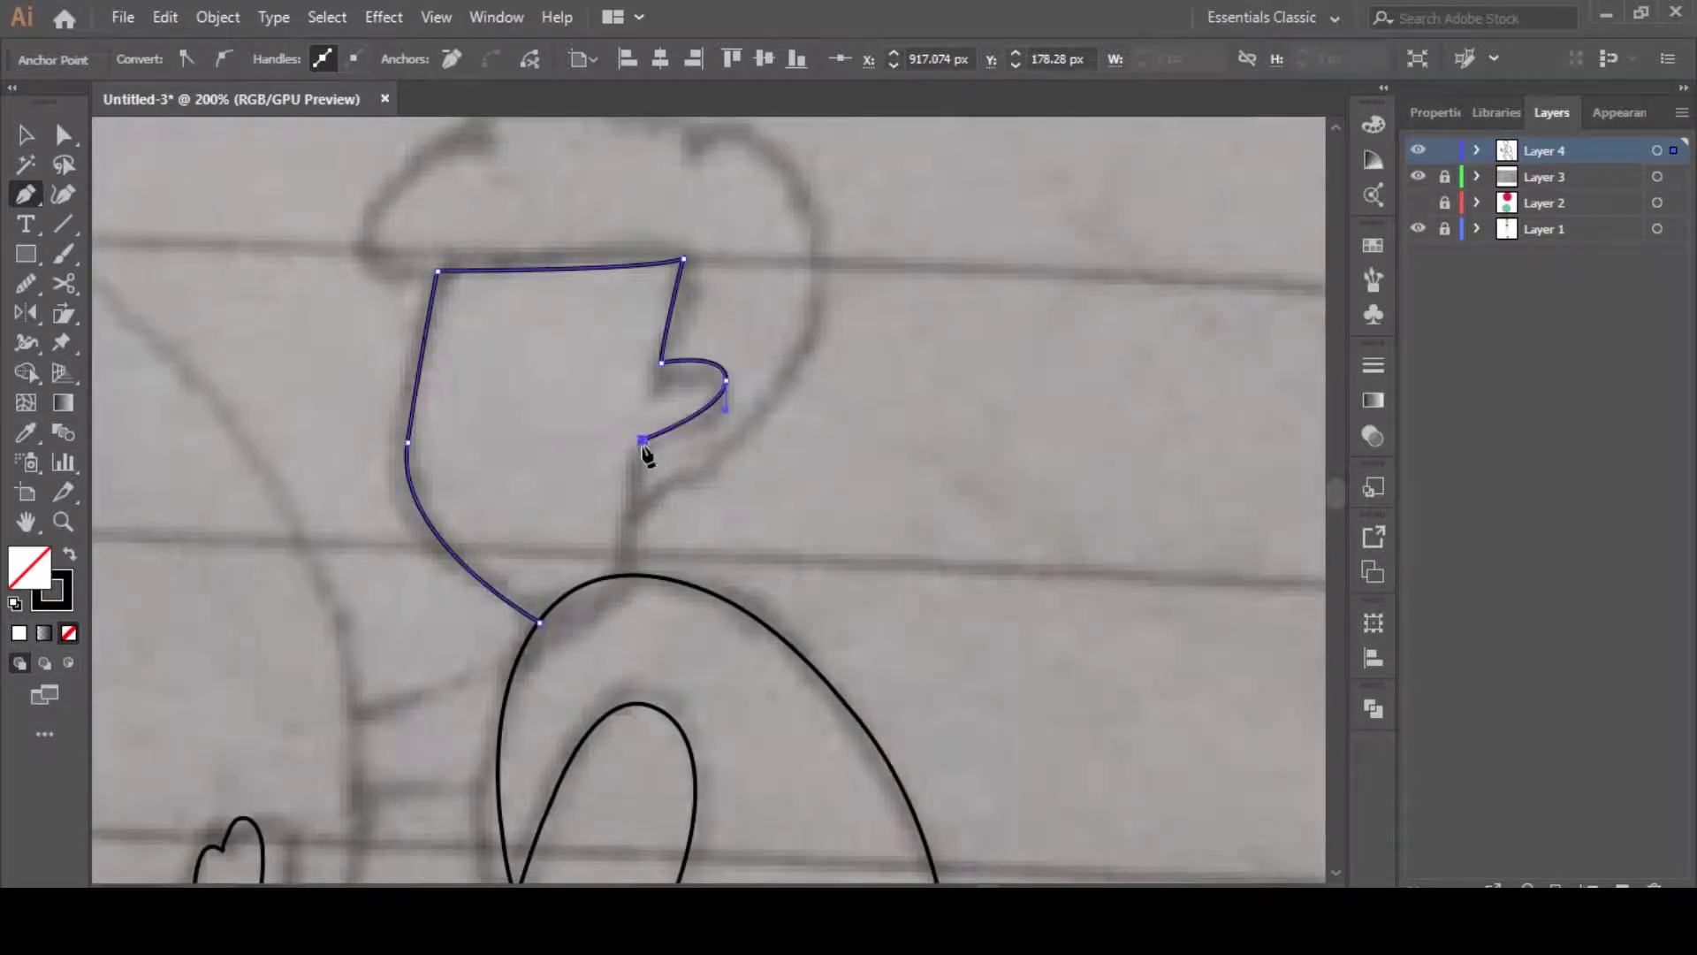
{"action": "left_click_drag", "start_coordinate": [633, 575], "coordinate": [661, 624]}
{"action": "left_click", "coordinate": [790, 512], "text": "ctrl"}
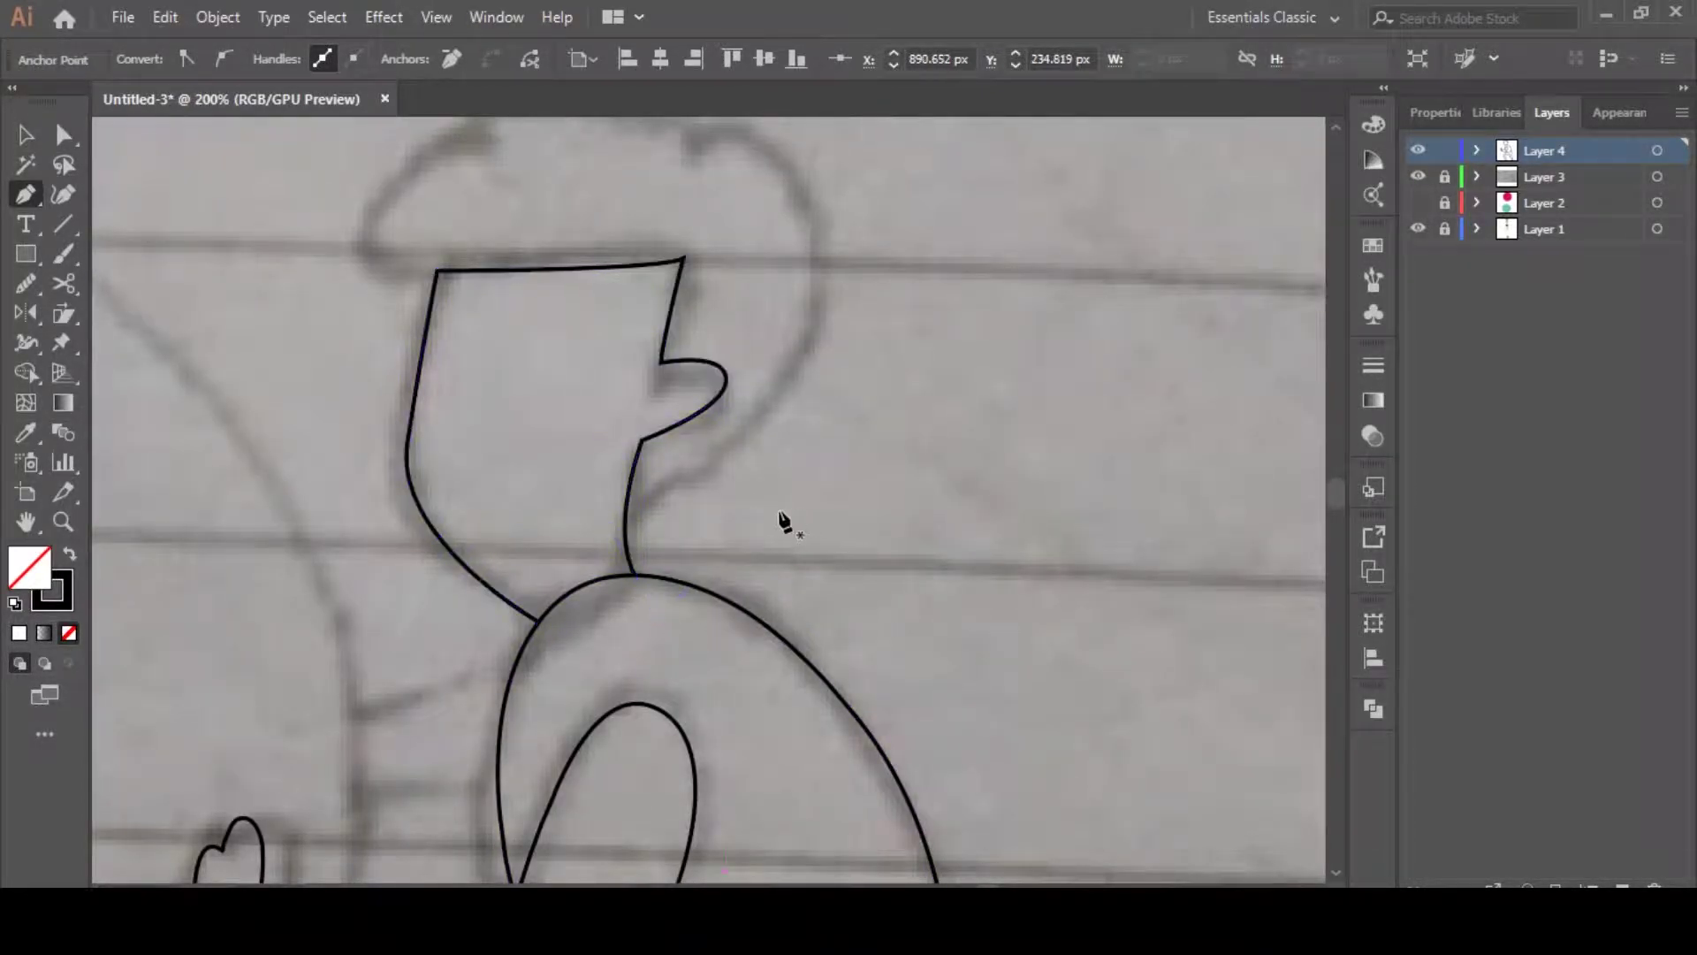
Trace the hair outline from the nape around the back and top of the head to the front of the hairline
{"action": "left_click", "coordinate": [625, 514]}
{"action": "scroll", "coordinate": [707, 470], "scroll_direction": "down", "scroll_amount": 2}
{"action": "left_click_drag", "start_coordinate": [762, 365], "coordinate": [601, 307]}
{"action": "left_click", "coordinate": [703, 308]}
{"action": "key", "text": "ctrl+z"}
{"action": "left_click", "coordinate": [596, 303]}
{"action": "left_click_drag", "start_coordinate": [573, 372], "coordinate": [665, 389]}
{"action": "key", "text": "v"}
{"action": "left_click", "coordinate": [819, 347]}
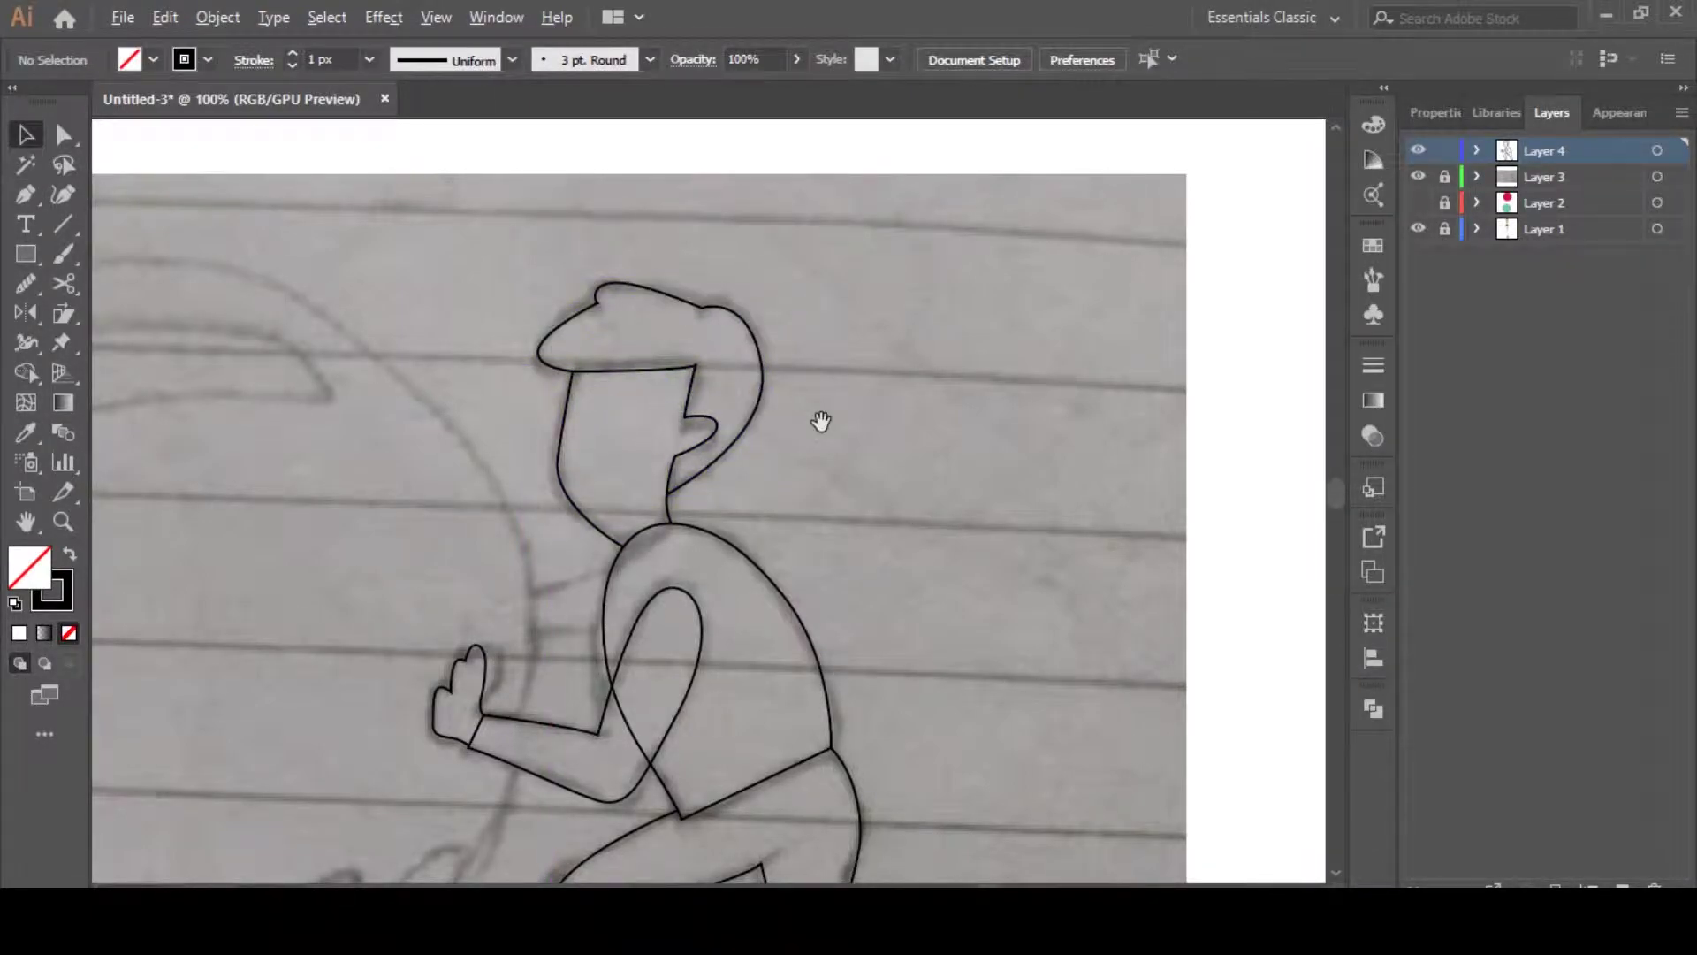
Trace the globe's outline around the sketched circle with the Pen tool as one smooth oval
{"action": "left_click", "coordinate": [761, 394]}
{"action": "left_click", "coordinate": [25, 286]}
{"action": "key", "text": "v"}
{"action": "left_click", "coordinate": [866, 395]}
{"action": "scroll", "coordinate": [625, 424], "scroll_direction": "down", "scroll_amount": 3}
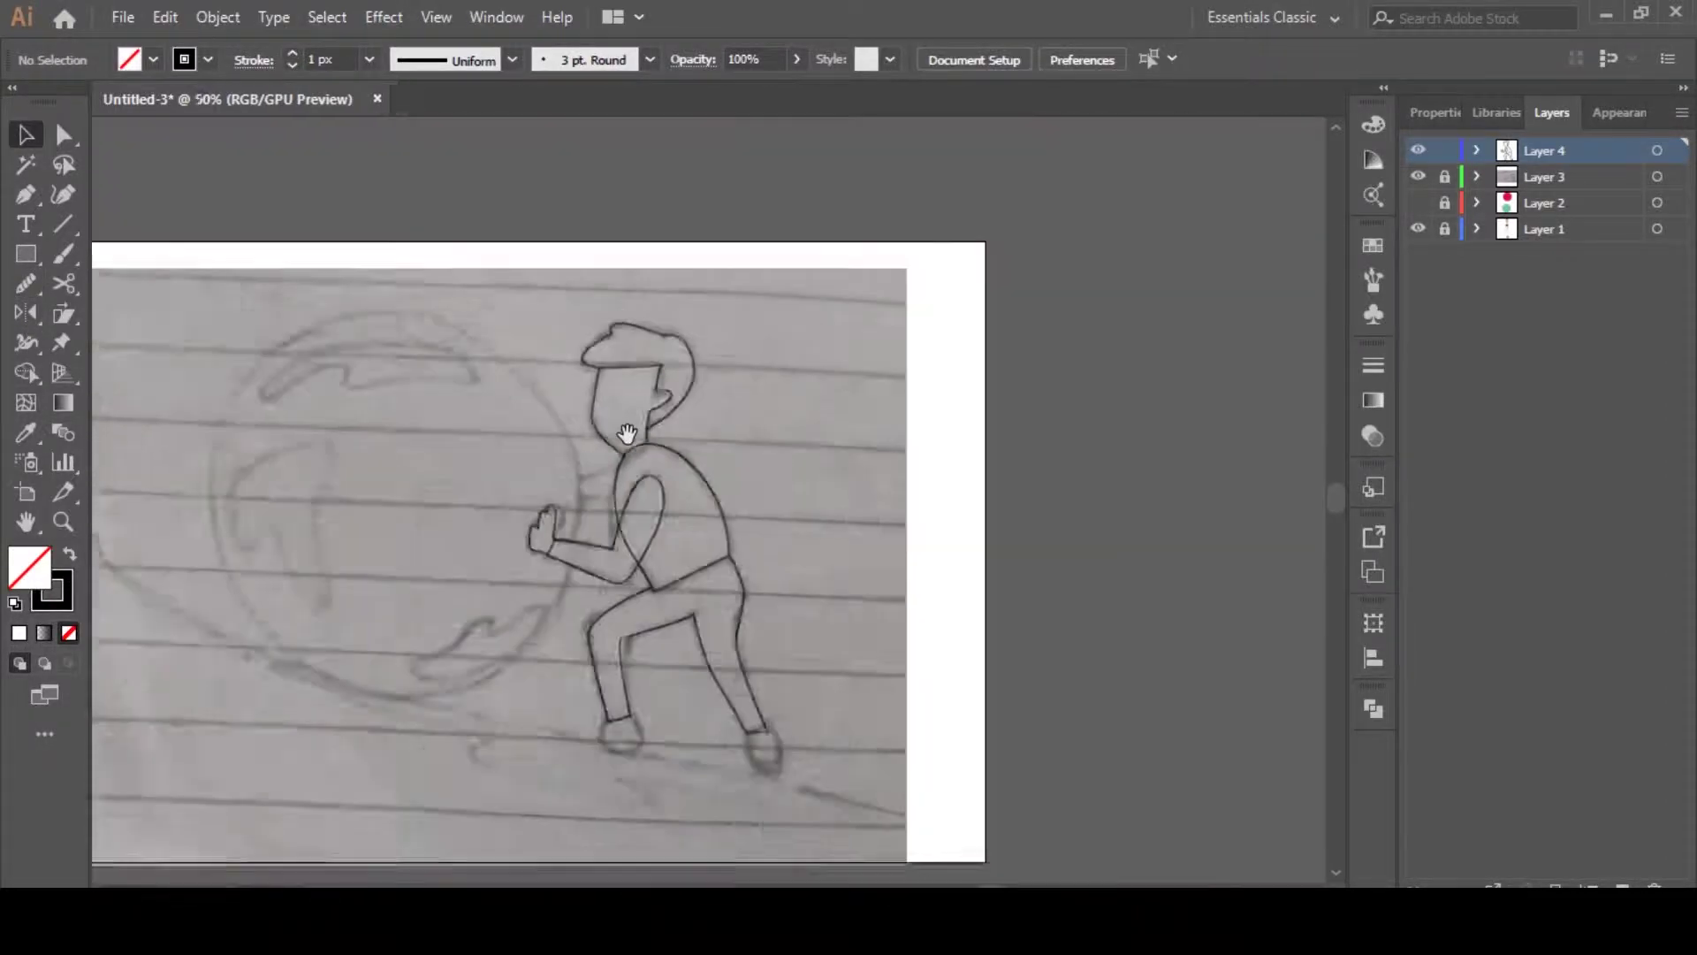
{"action": "left_click_drag", "start_coordinate": [579, 467], "coordinate": [544, 524]}
{"action": "key", "text": "p"}
{"action": "scroll", "coordinate": [478, 588], "scroll_direction": "up", "scroll_amount": 2}
{"action": "left_click", "coordinate": [598, 412]}
{"action": "left_click_drag", "start_coordinate": [425, 323], "coordinate": [308, 320]}
{"action": "left_click_drag", "start_coordinate": [192, 551], "coordinate": [202, 683]}
{"action": "left_click_drag", "start_coordinate": [351, 822], "coordinate": [474, 742]}
{"action": "left_click_drag", "start_coordinate": [656, 572], "coordinate": [706, 445]}
{"action": "left_click_drag", "start_coordinate": [591, 294], "coordinate": [541, 226]}
{"action": "key", "text": "v"}
{"action": "left_click", "coordinate": [930, 354]}
Trace the far arm with the Pen tool as a closed four-sided shape between the torso and the globe's edge
{"action": "key", "text": "p"}
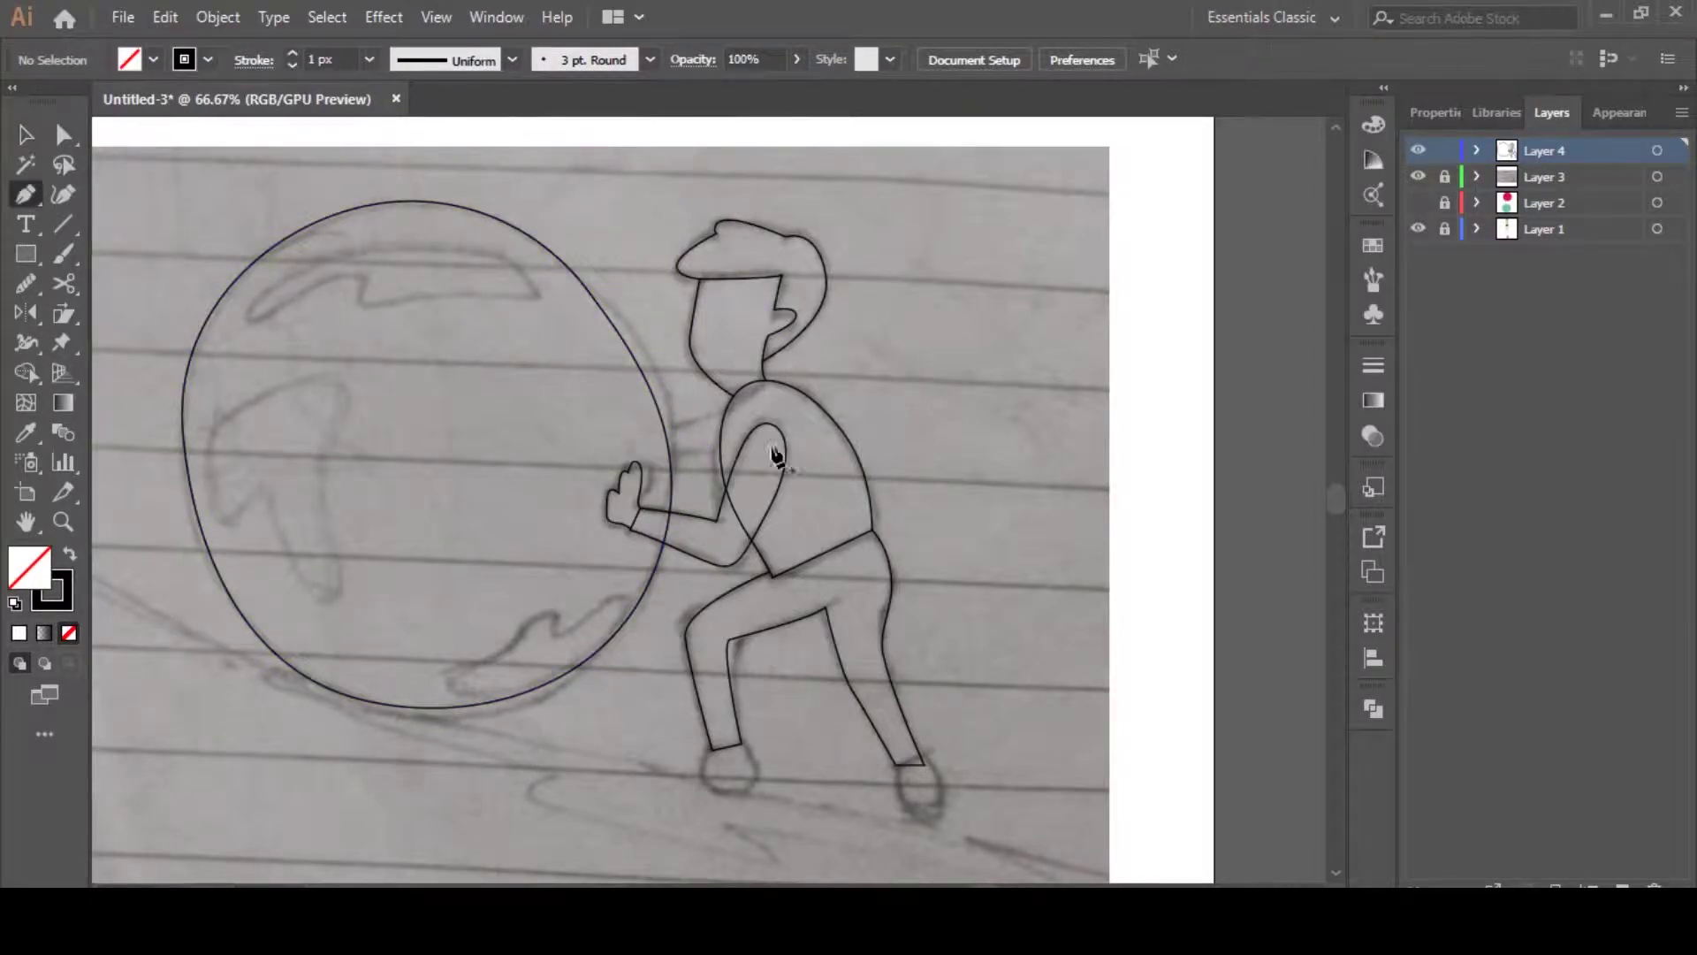
{"action": "left_click_drag", "start_coordinate": [690, 417], "coordinate": [652, 452]}
{"action": "left_click", "coordinate": [663, 424]}
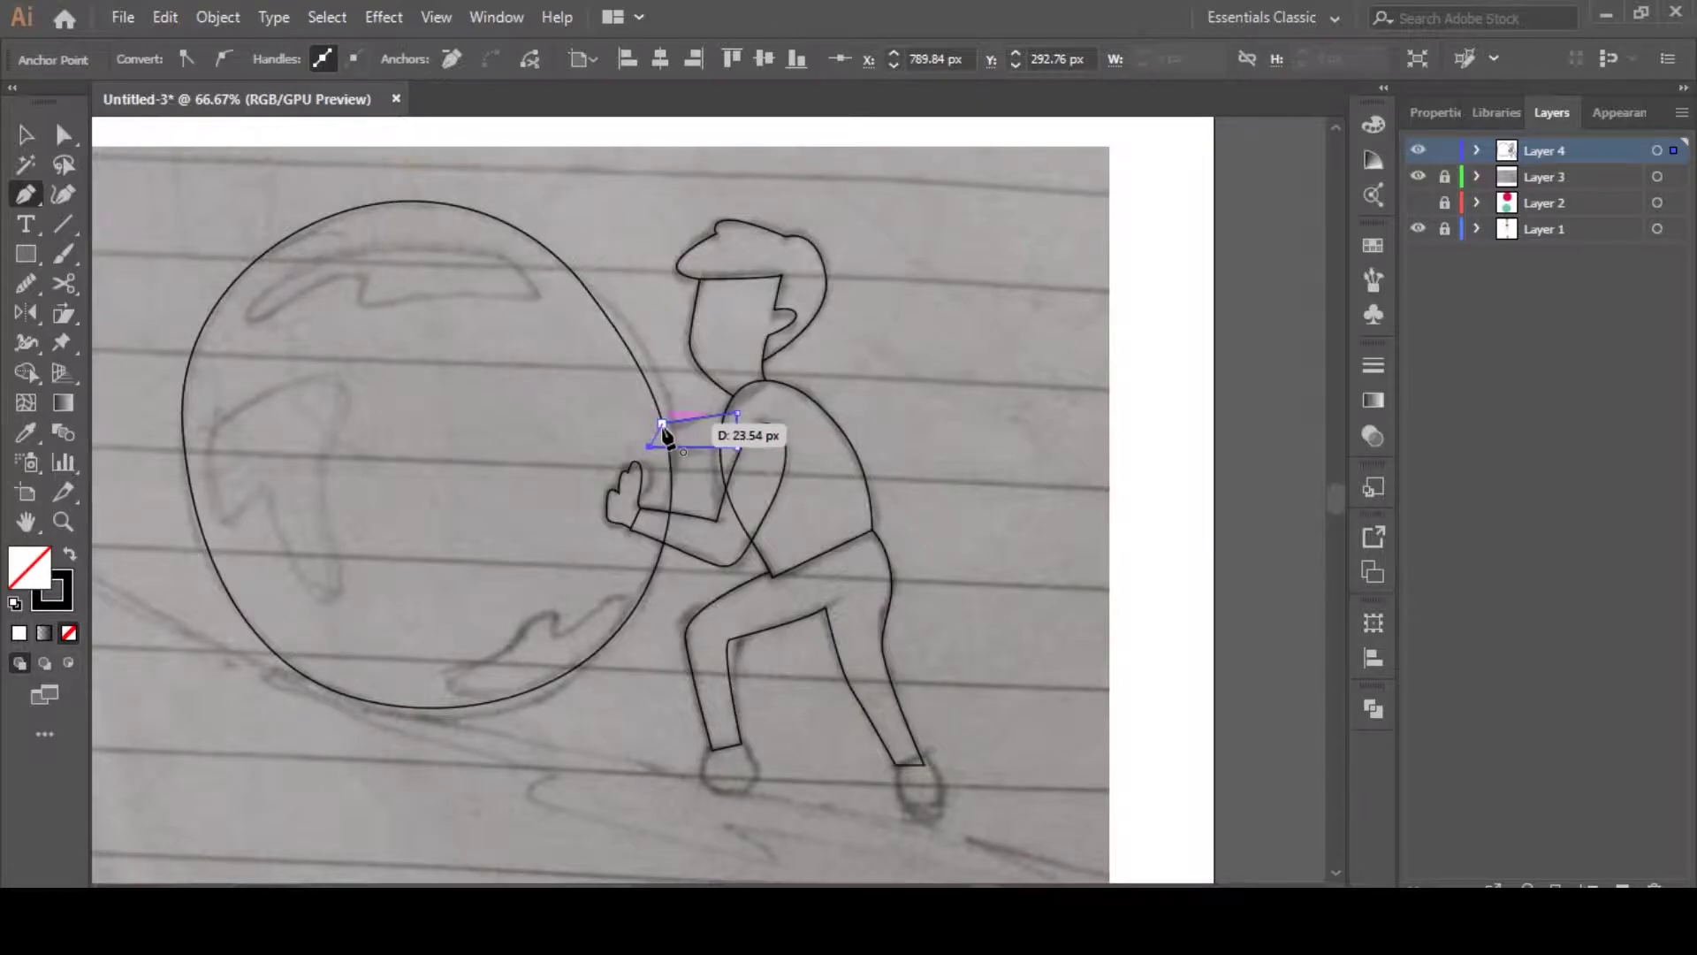
{"action": "key", "text": "v"}
{"action": "left_click", "coordinate": [962, 389]}
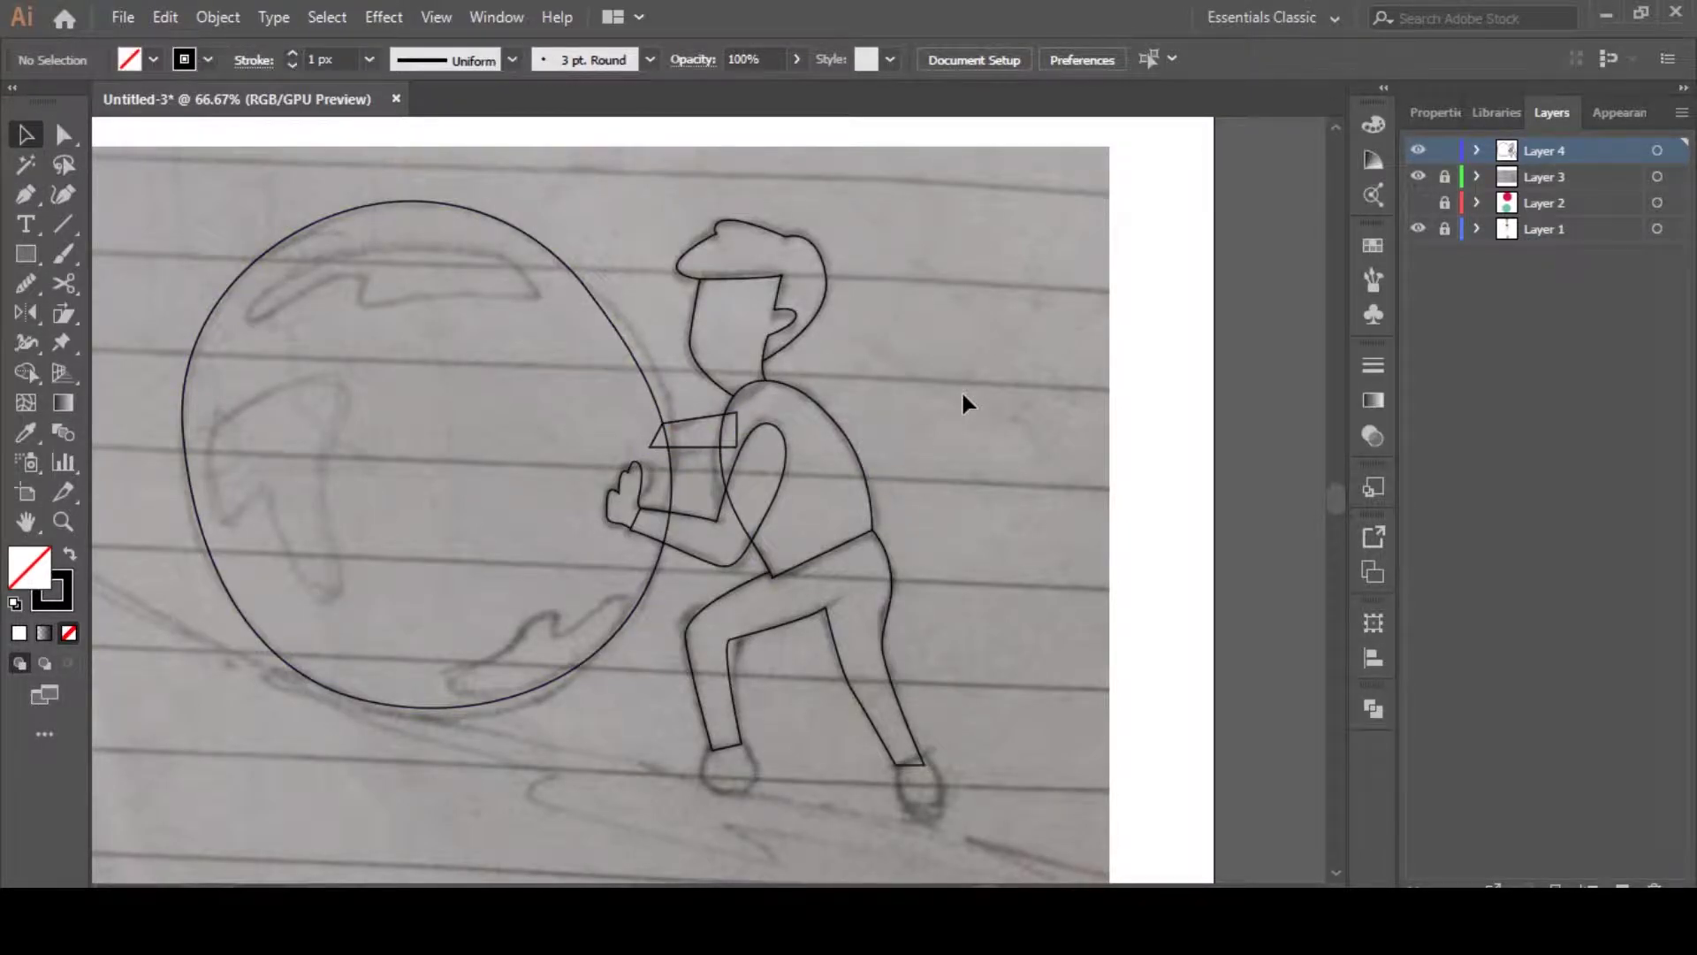
Nudge the far arm's upper front anchor so that it lies on the globe's outline
{"action": "scroll", "coordinate": [637, 411], "scroll_direction": "up", "scroll_amount": 3}
{"action": "key", "text": "a"}
{"action": "left_click_drag", "start_coordinate": [715, 449], "coordinate": [719, 463]}
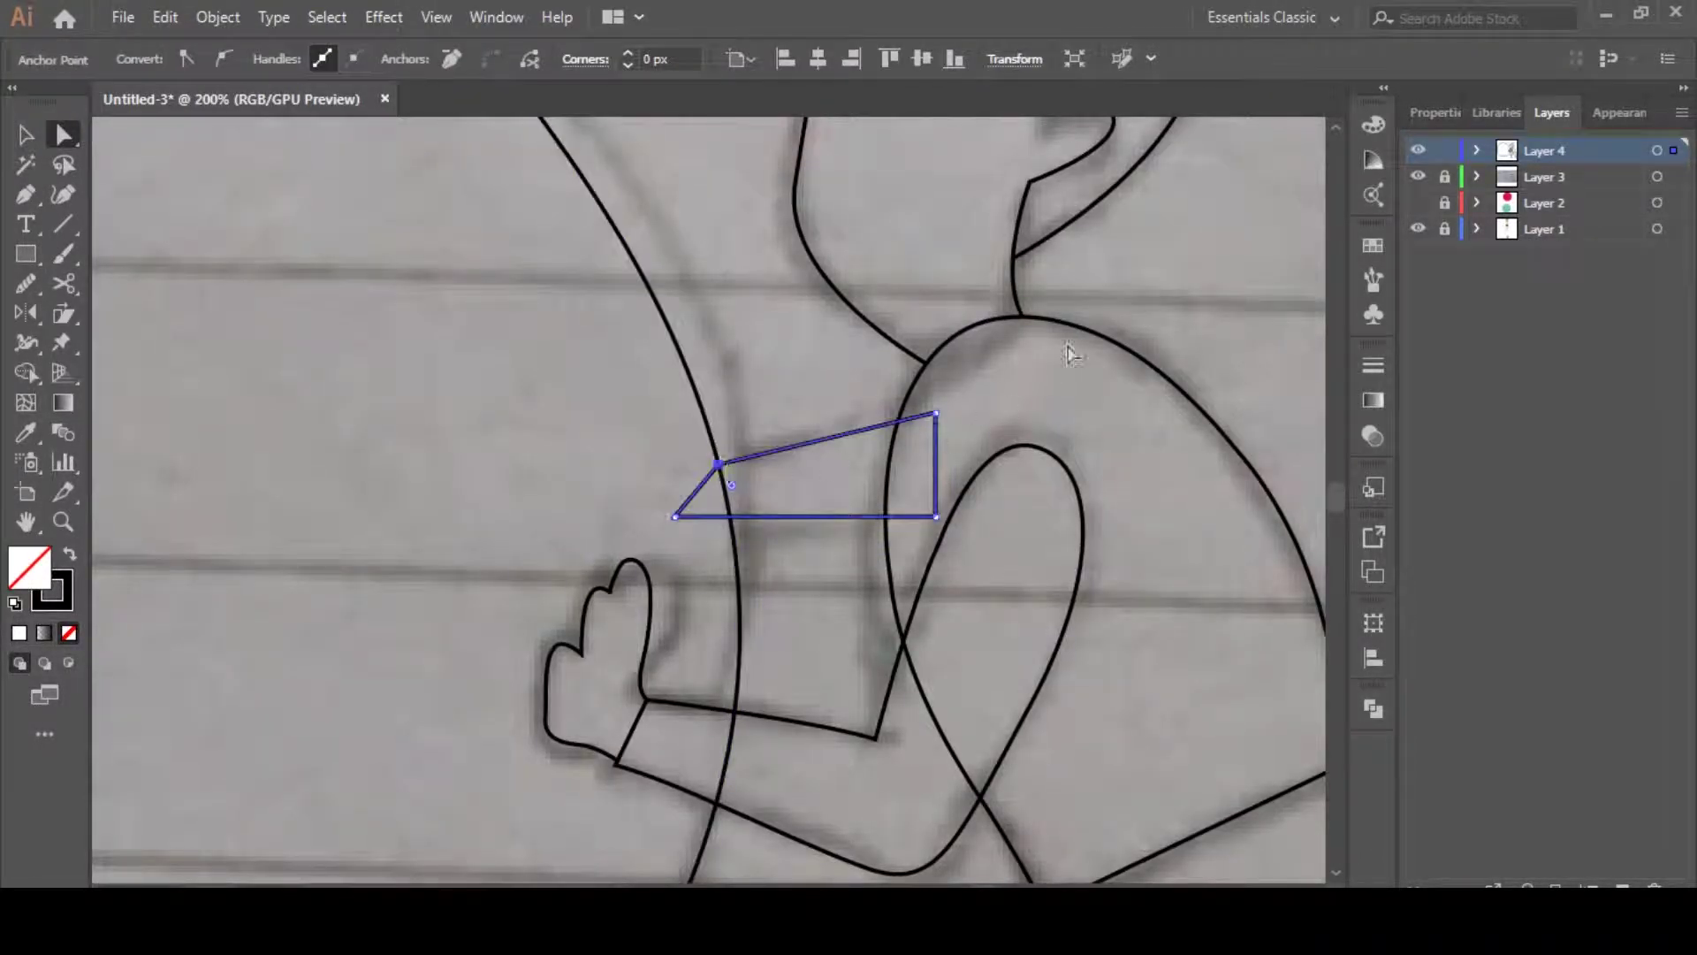
{"action": "left_click", "coordinate": [1064, 359]}
Try to trace the front foot with the Pen tool as a simple rounded shape below the trouser cuff
{"action": "scroll", "coordinate": [916, 478], "scroll_direction": "down", "scroll_amount": 4}
{"action": "left_click_drag", "start_coordinate": [912, 478], "coordinate": [746, 359]}
{"action": "left_click_drag", "start_coordinate": [551, 353], "coordinate": [549, 316]}
{"action": "scroll", "coordinate": [718, 577], "scroll_direction": "up", "scroll_amount": 2}
{"action": "left_click_drag", "start_coordinate": [788, 610], "coordinate": [692, 528]}
{"action": "key", "text": "p"}
{"action": "left_click", "coordinate": [658, 450]}
{"action": "left_click_drag", "start_coordinate": [722, 451], "coordinate": [699, 419]}
{"action": "key", "text": "ctrl+z"}
{"action": "left_click", "coordinate": [666, 511]}
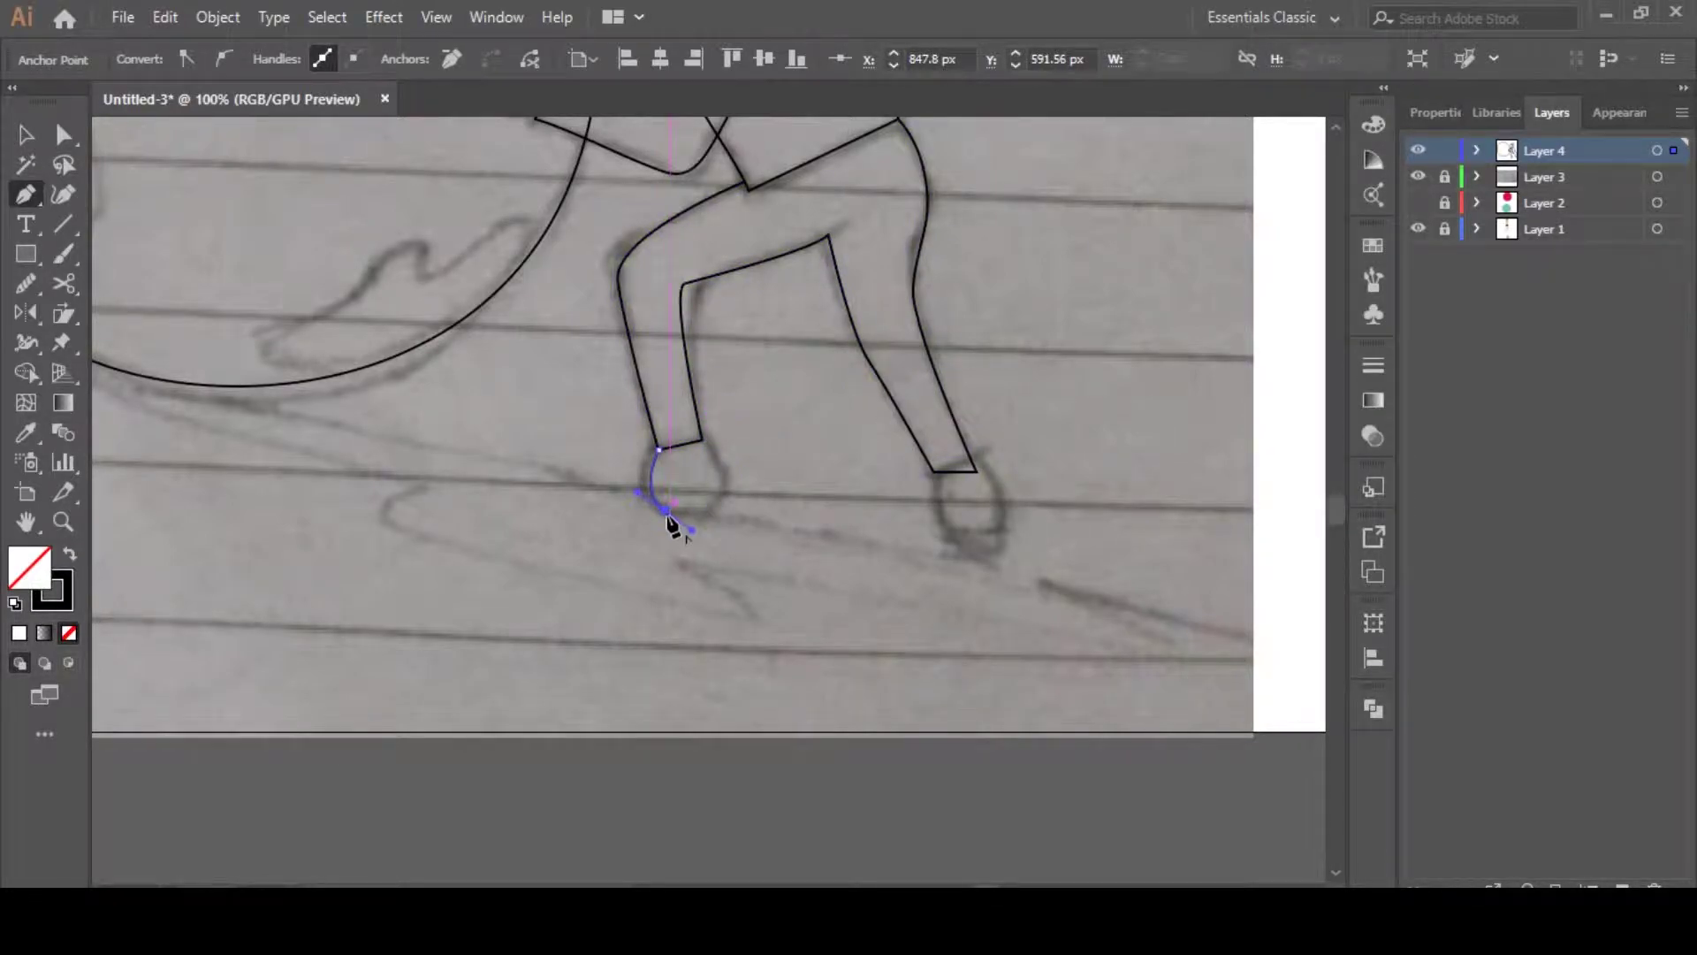
{"action": "left_click_drag", "start_coordinate": [727, 492], "coordinate": [702, 430]}
{"action": "key", "text": "Escape"}
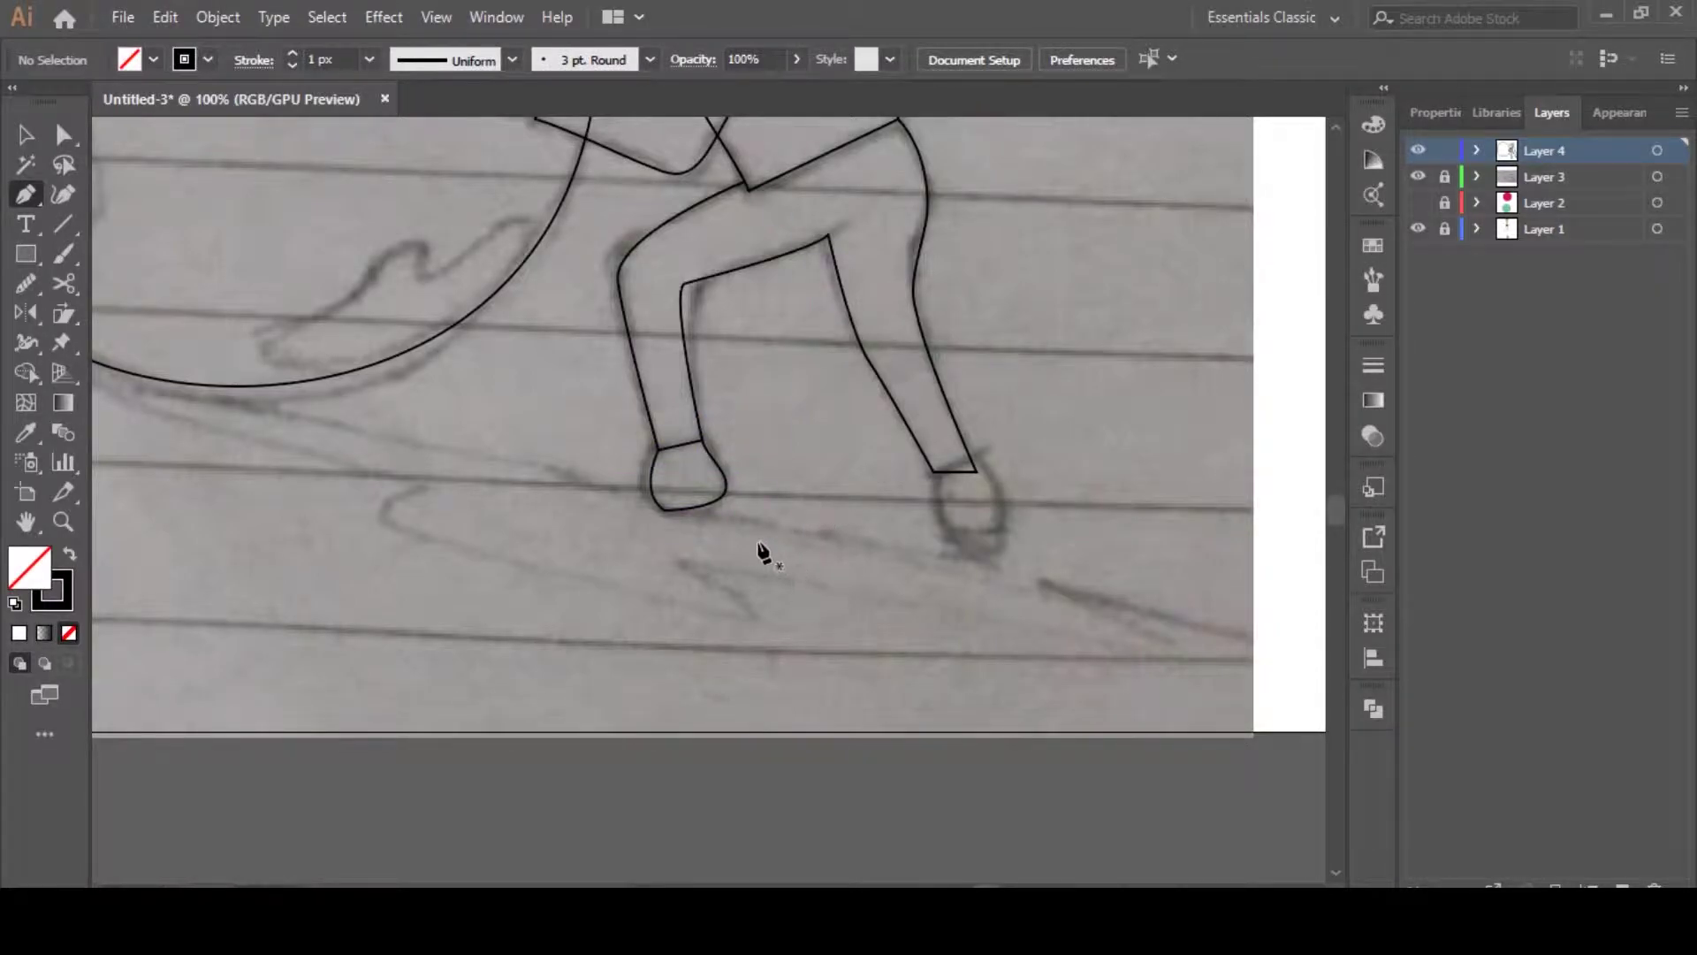
Trace the front foot as a shoe, from the ankle around the toe, sole and heel back up to the trouser cuff
{"action": "key", "text": "p"}
{"action": "left_click", "coordinate": [660, 449]}
{"action": "scroll", "coordinate": [663, 482], "scroll_direction": "up", "scroll_amount": 2}
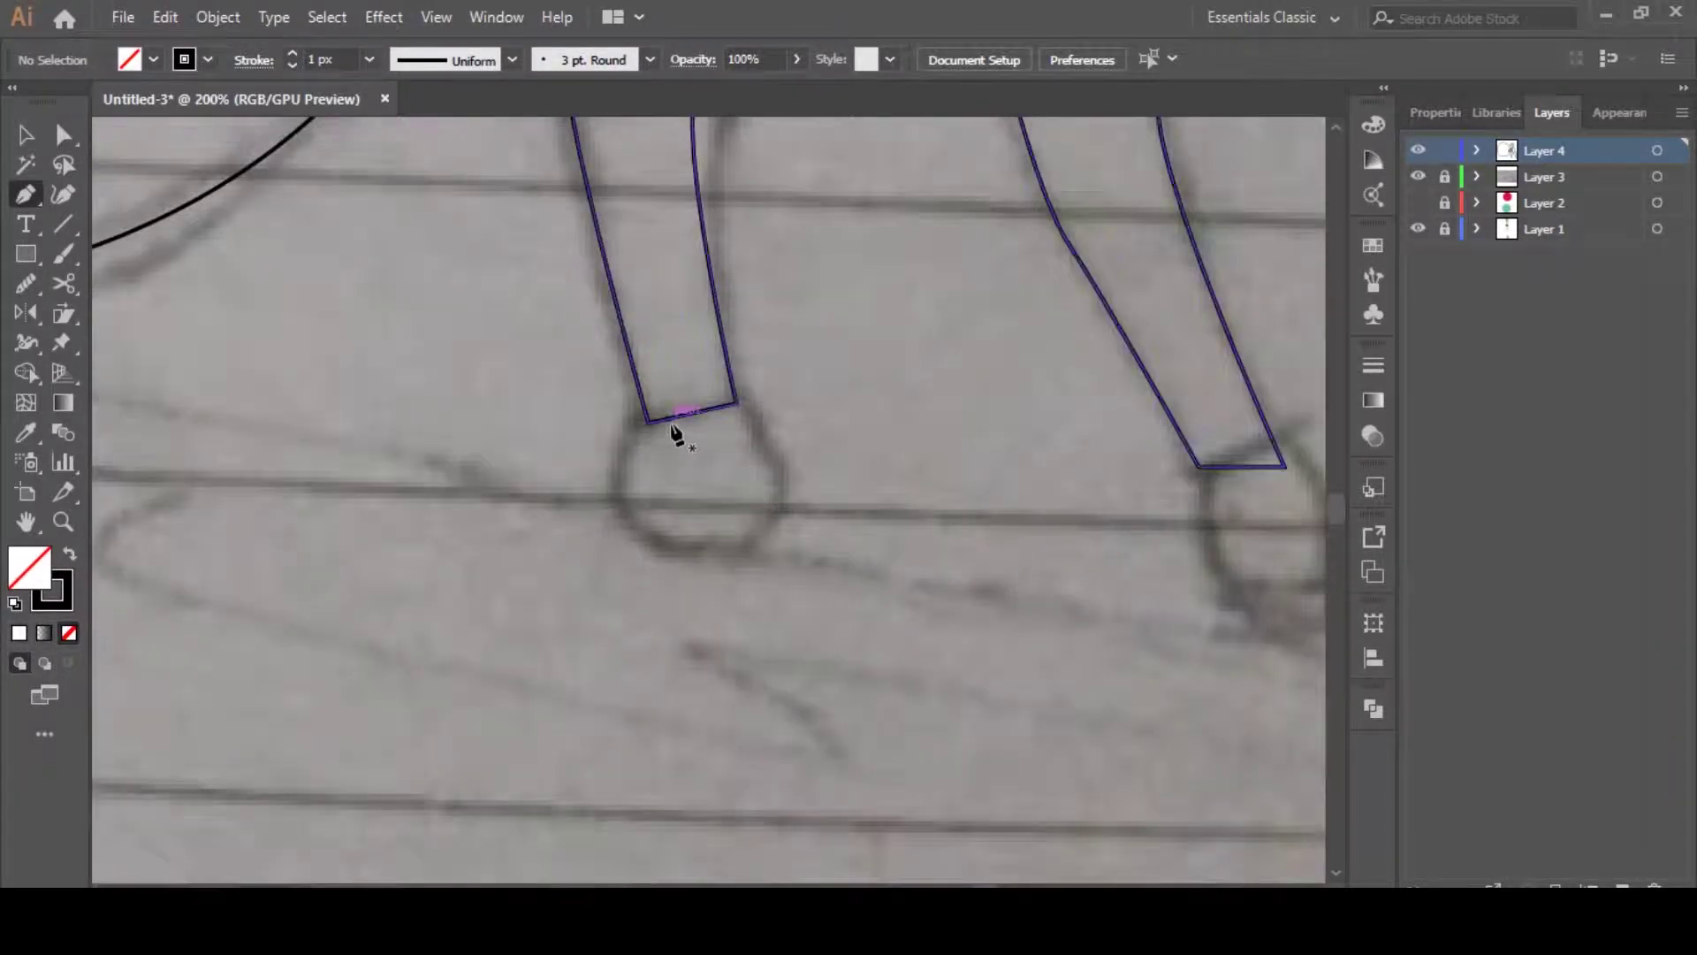
{"action": "left_click", "coordinate": [677, 466]}
{"action": "left_click_drag", "start_coordinate": [571, 480], "coordinate": [573, 480]}
{"action": "left_click_drag", "start_coordinate": [635, 532], "coordinate": [590, 501]}
{"action": "key", "text": "ctrl+z"}
{"action": "key", "text": "ctrl+z"}
{"action": "left_click_drag", "start_coordinate": [676, 536], "coordinate": [770, 533]}
{"action": "left_click_drag", "start_coordinate": [775, 504], "coordinate": [771, 466]}
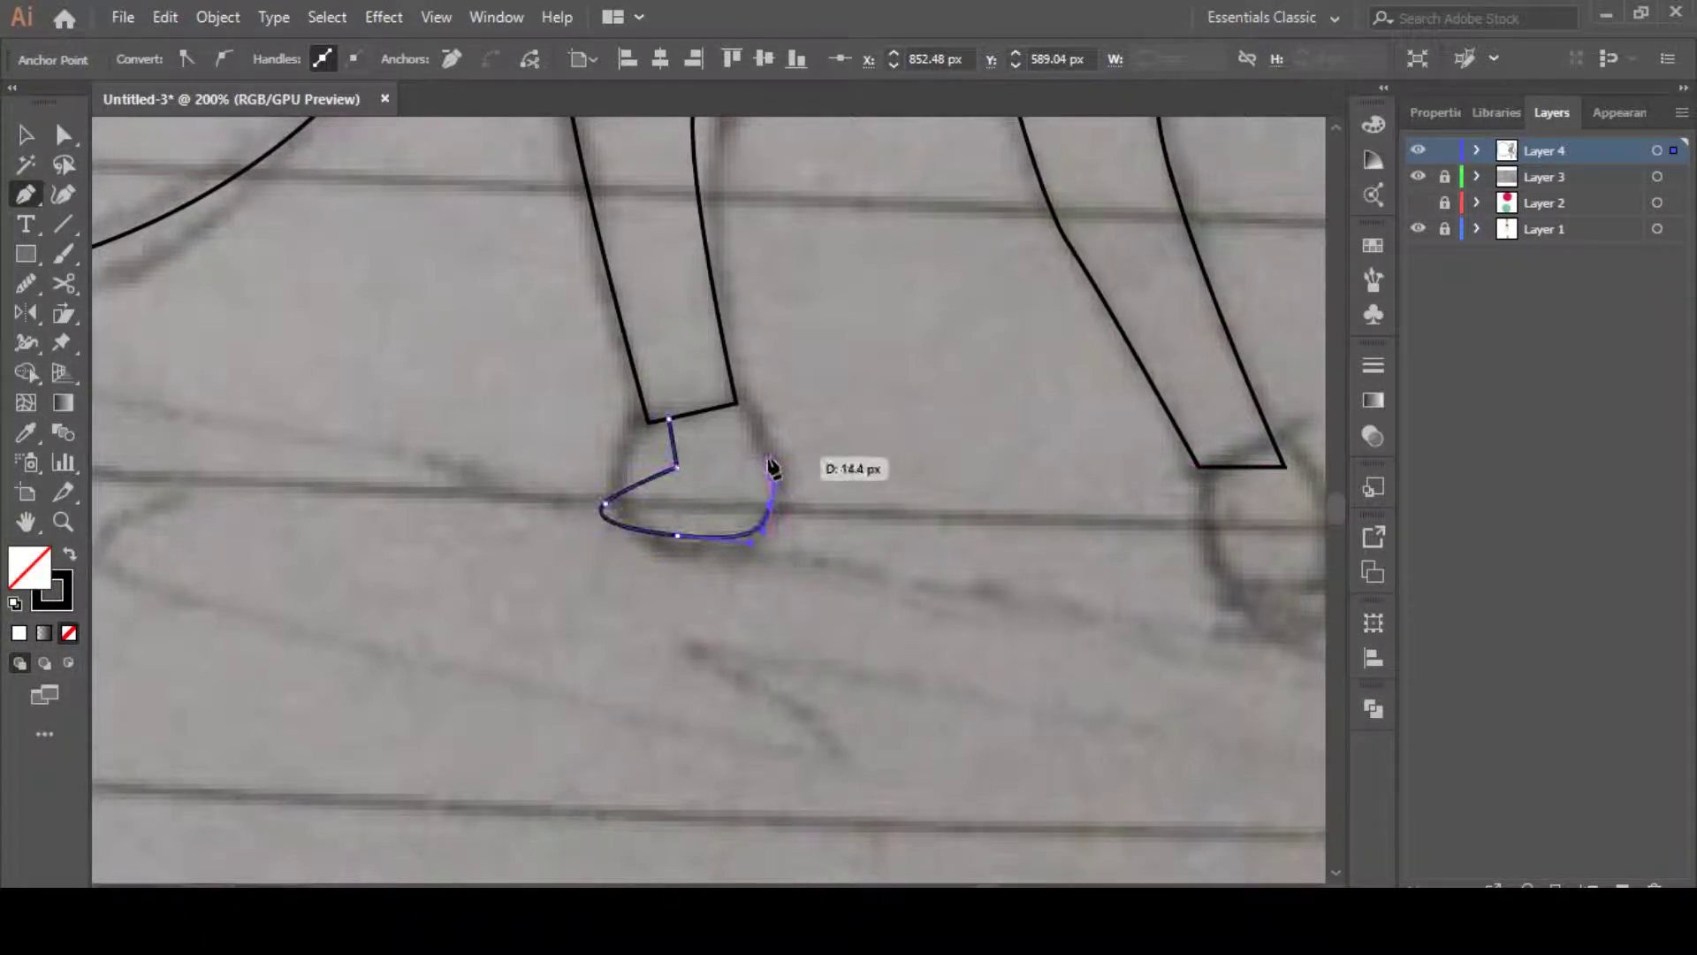
{"action": "left_click", "coordinate": [747, 451]}
{"action": "left_click", "coordinate": [736, 404]}
{"action": "left_click", "coordinate": [841, 420], "text": "ctrl"}
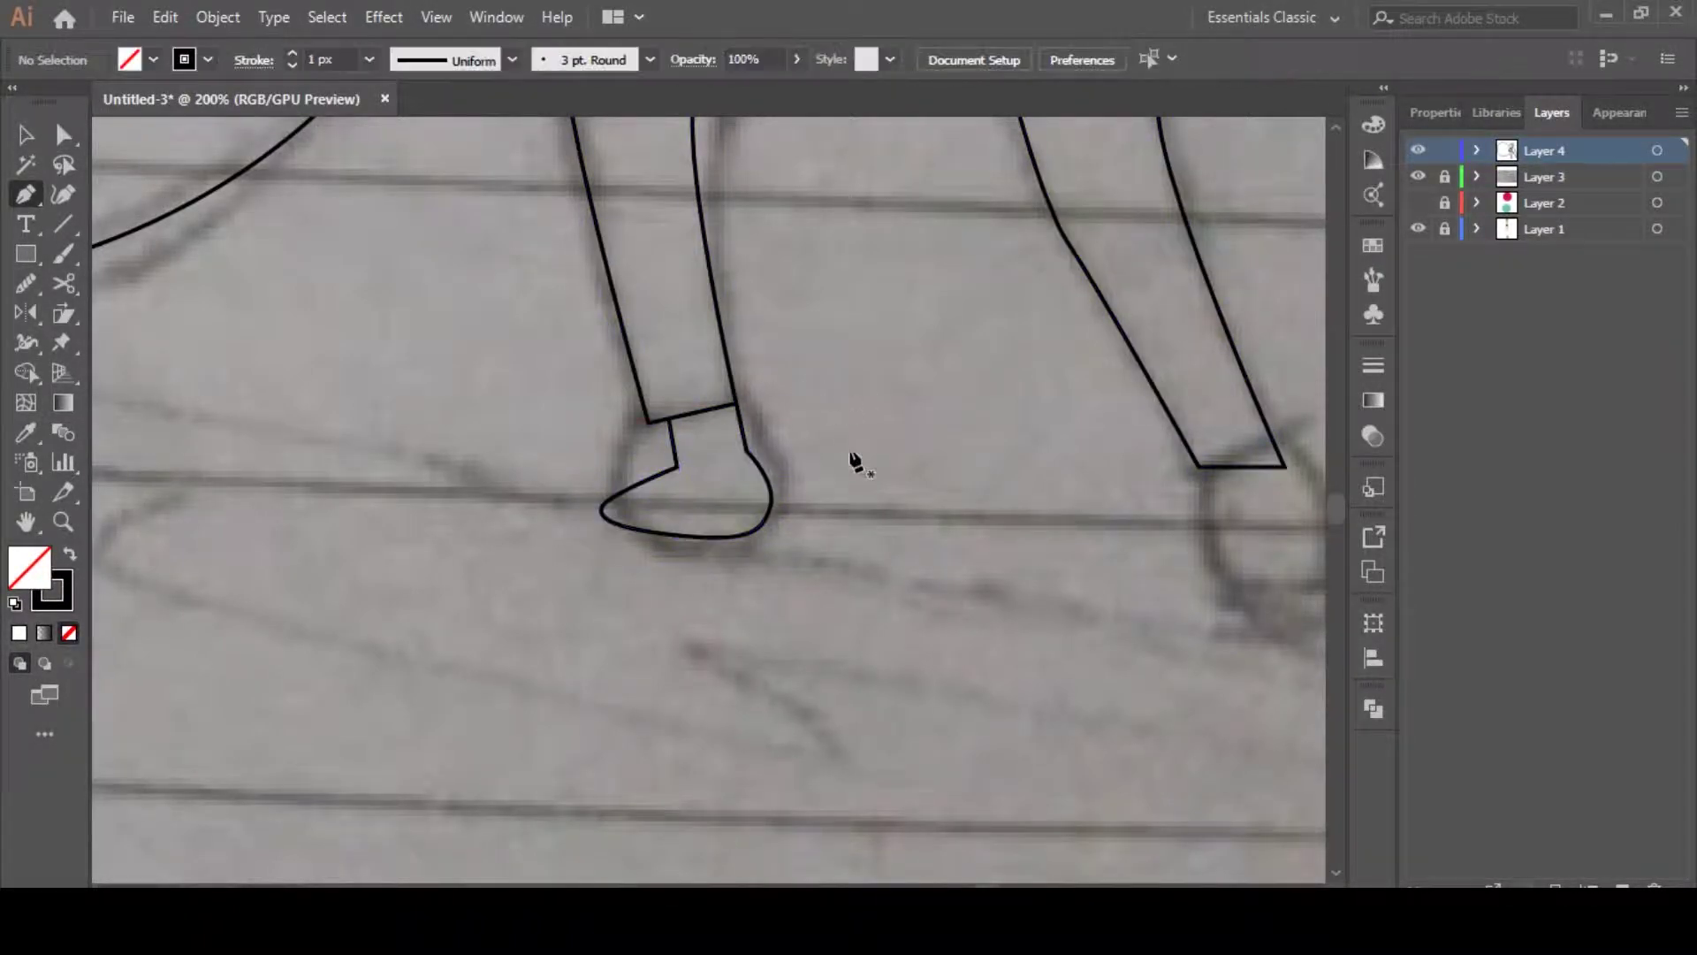
Trace the rear foot's shoe from the trouser cuff down the instep, around the toe and back up the heel
{"action": "scroll", "coordinate": [849, 539], "scroll_direction": "down", "scroll_amount": 3}
{"action": "scroll", "coordinate": [772, 534], "scroll_direction": "up", "scroll_amount": 3}
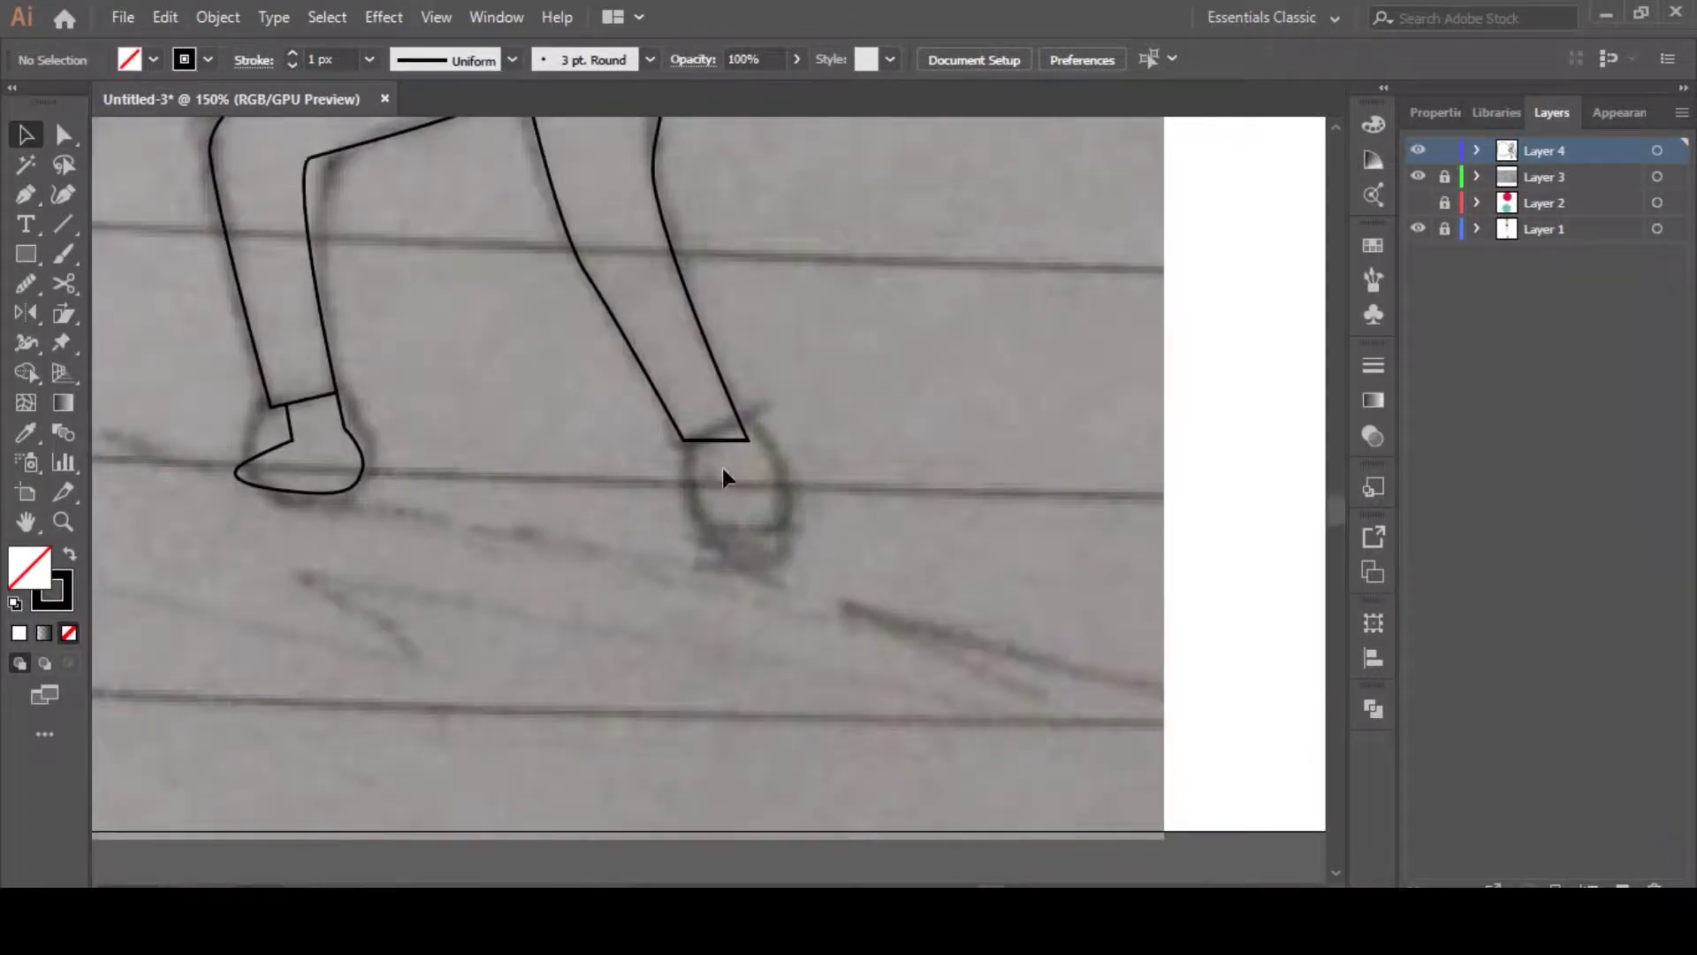
{"action": "left_click_drag", "start_coordinate": [701, 439], "coordinate": [715, 485]}
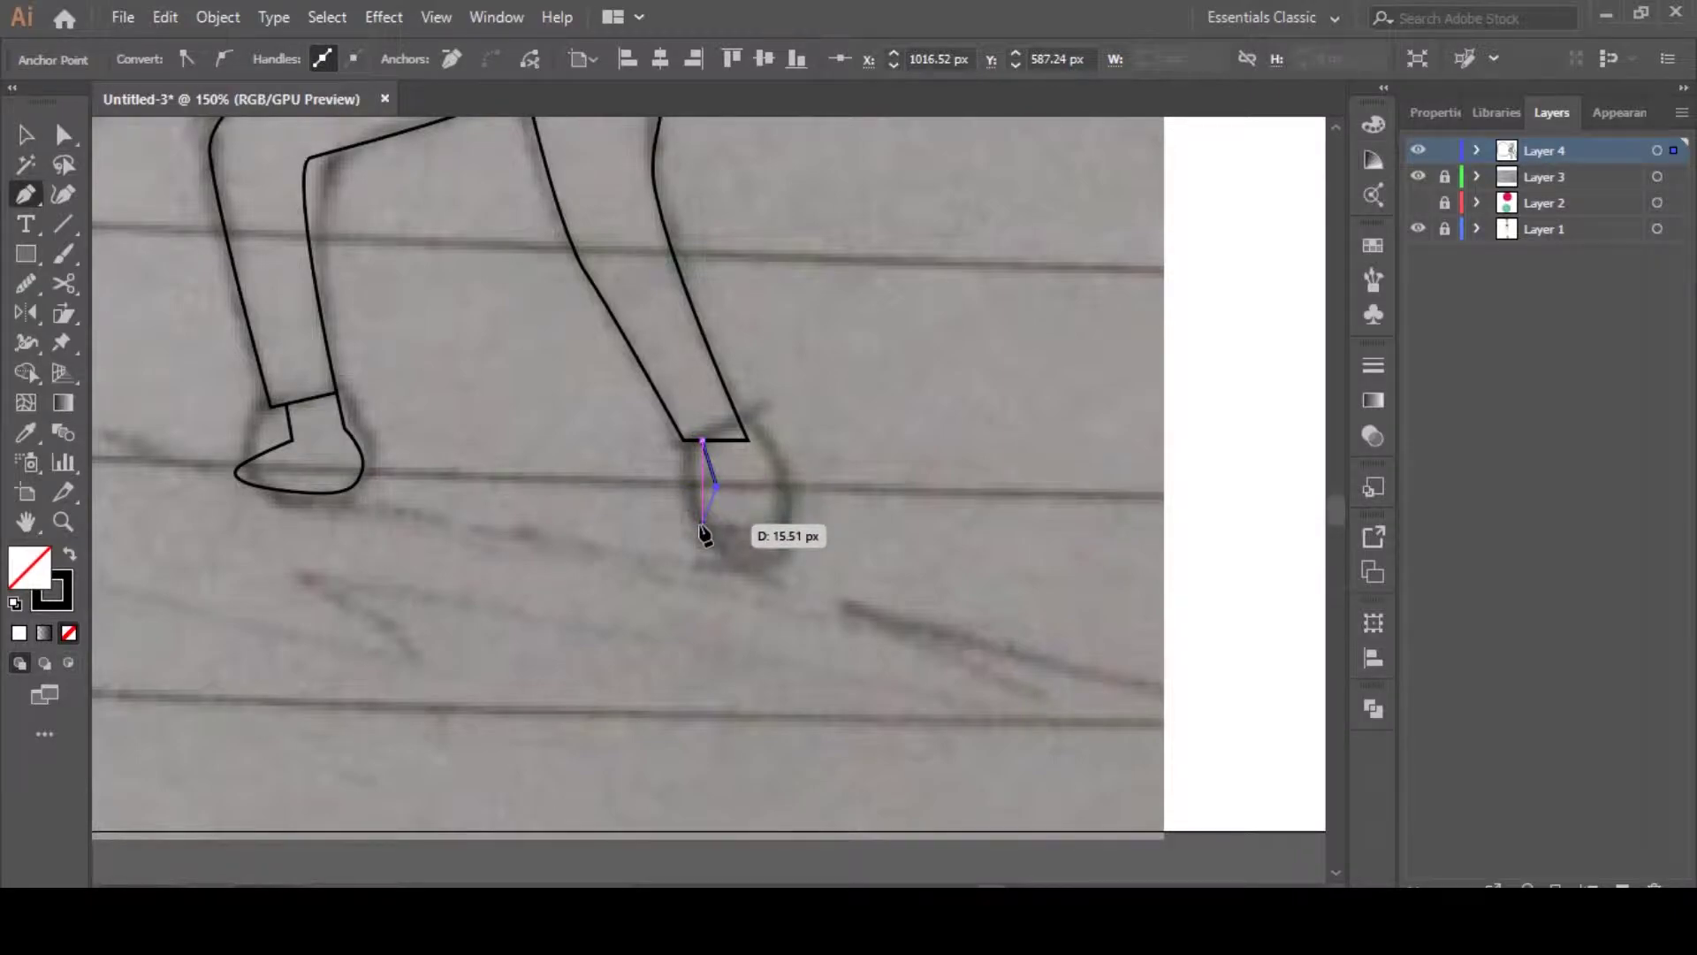
{"action": "left_click_drag", "start_coordinate": [709, 554], "coordinate": [750, 574]}
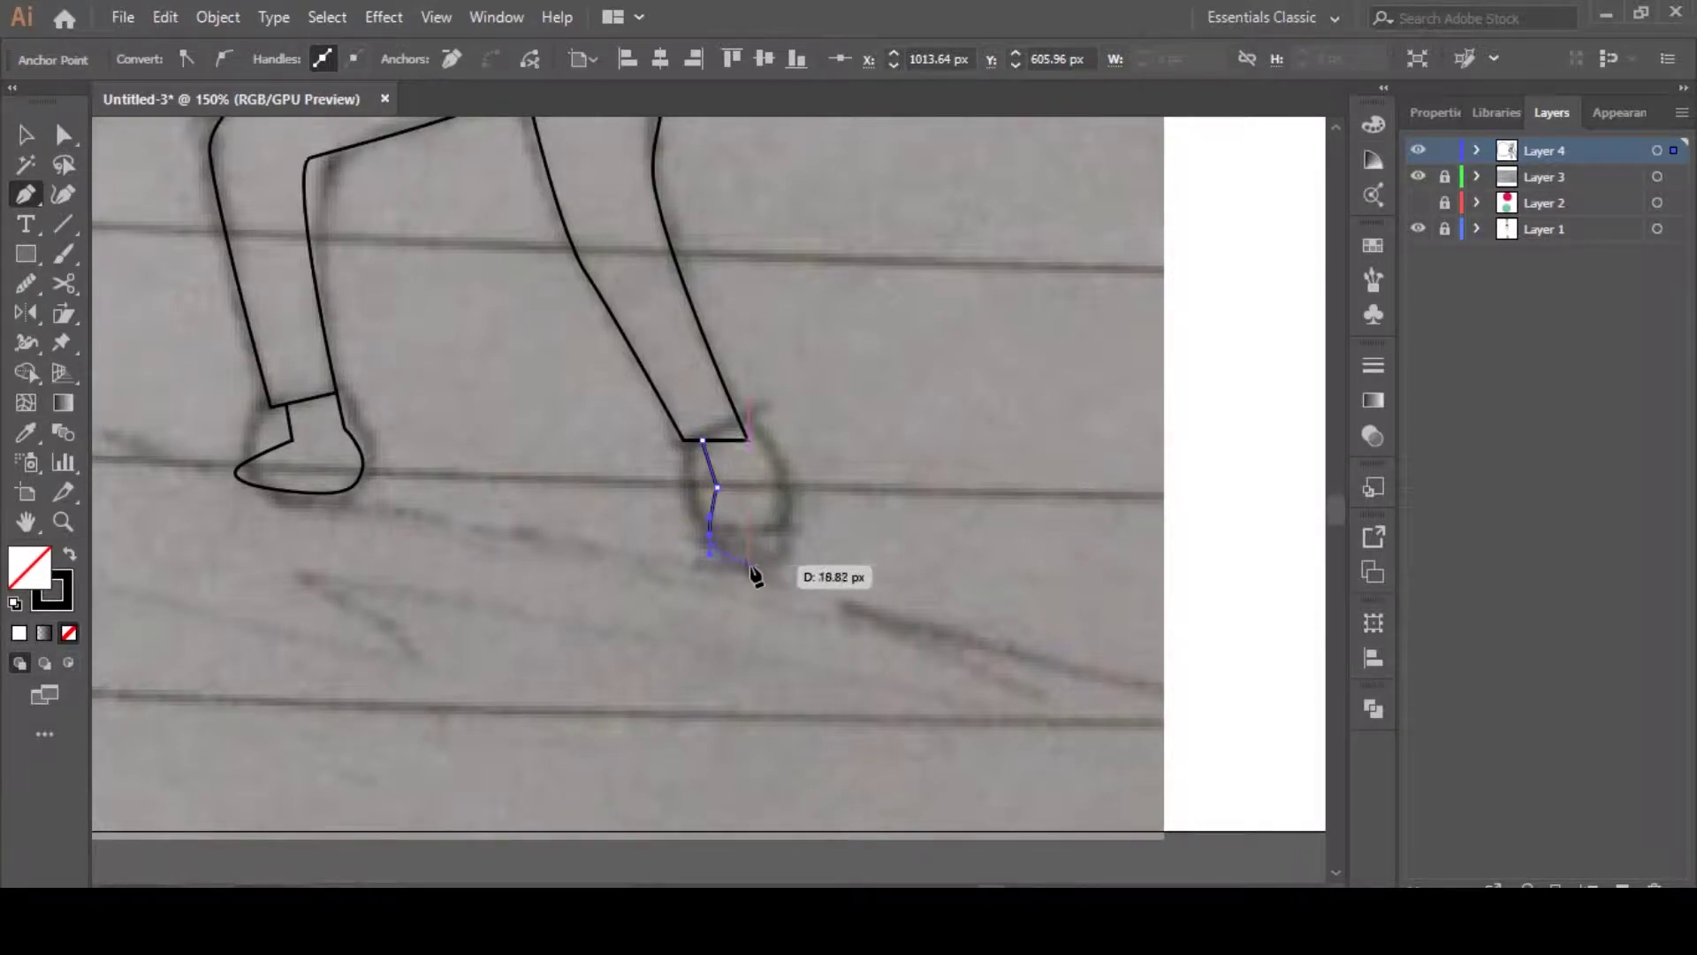
{"action": "left_click", "coordinate": [767, 490]}
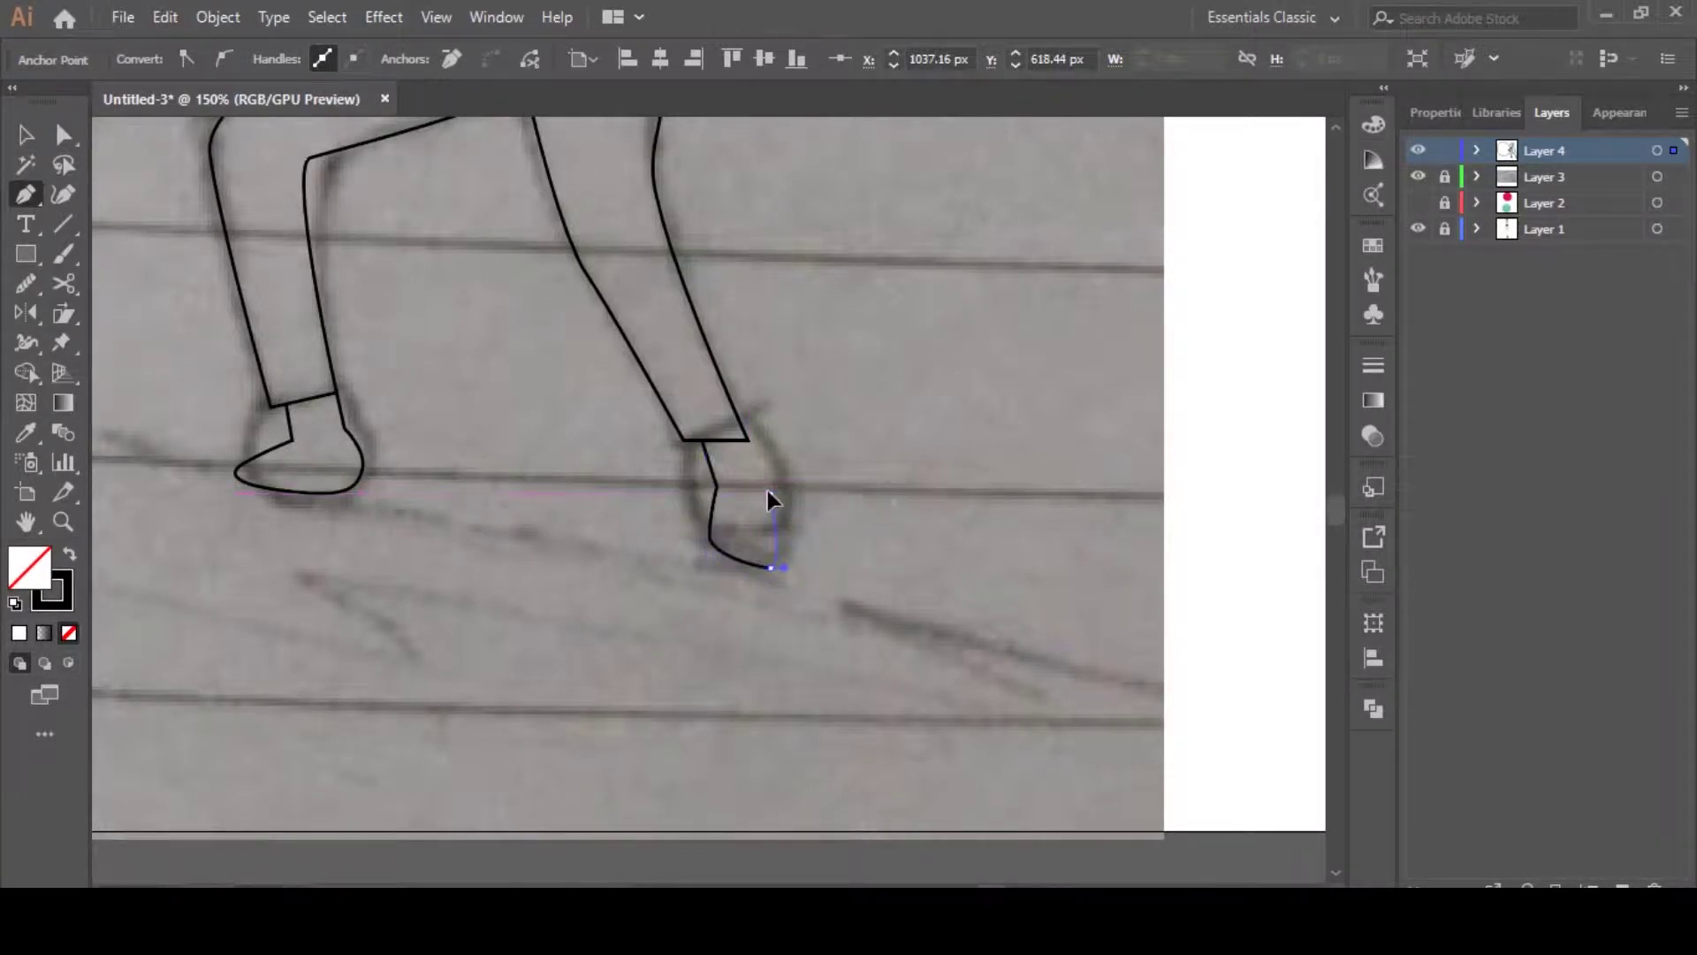
{"action": "left_click_drag", "start_coordinate": [754, 459], "coordinate": [754, 458]}
{"action": "left_click", "coordinate": [749, 440]}
{"action": "left_click", "coordinate": [871, 469], "text": "ctrl"}
{"action": "key", "text": "v"}
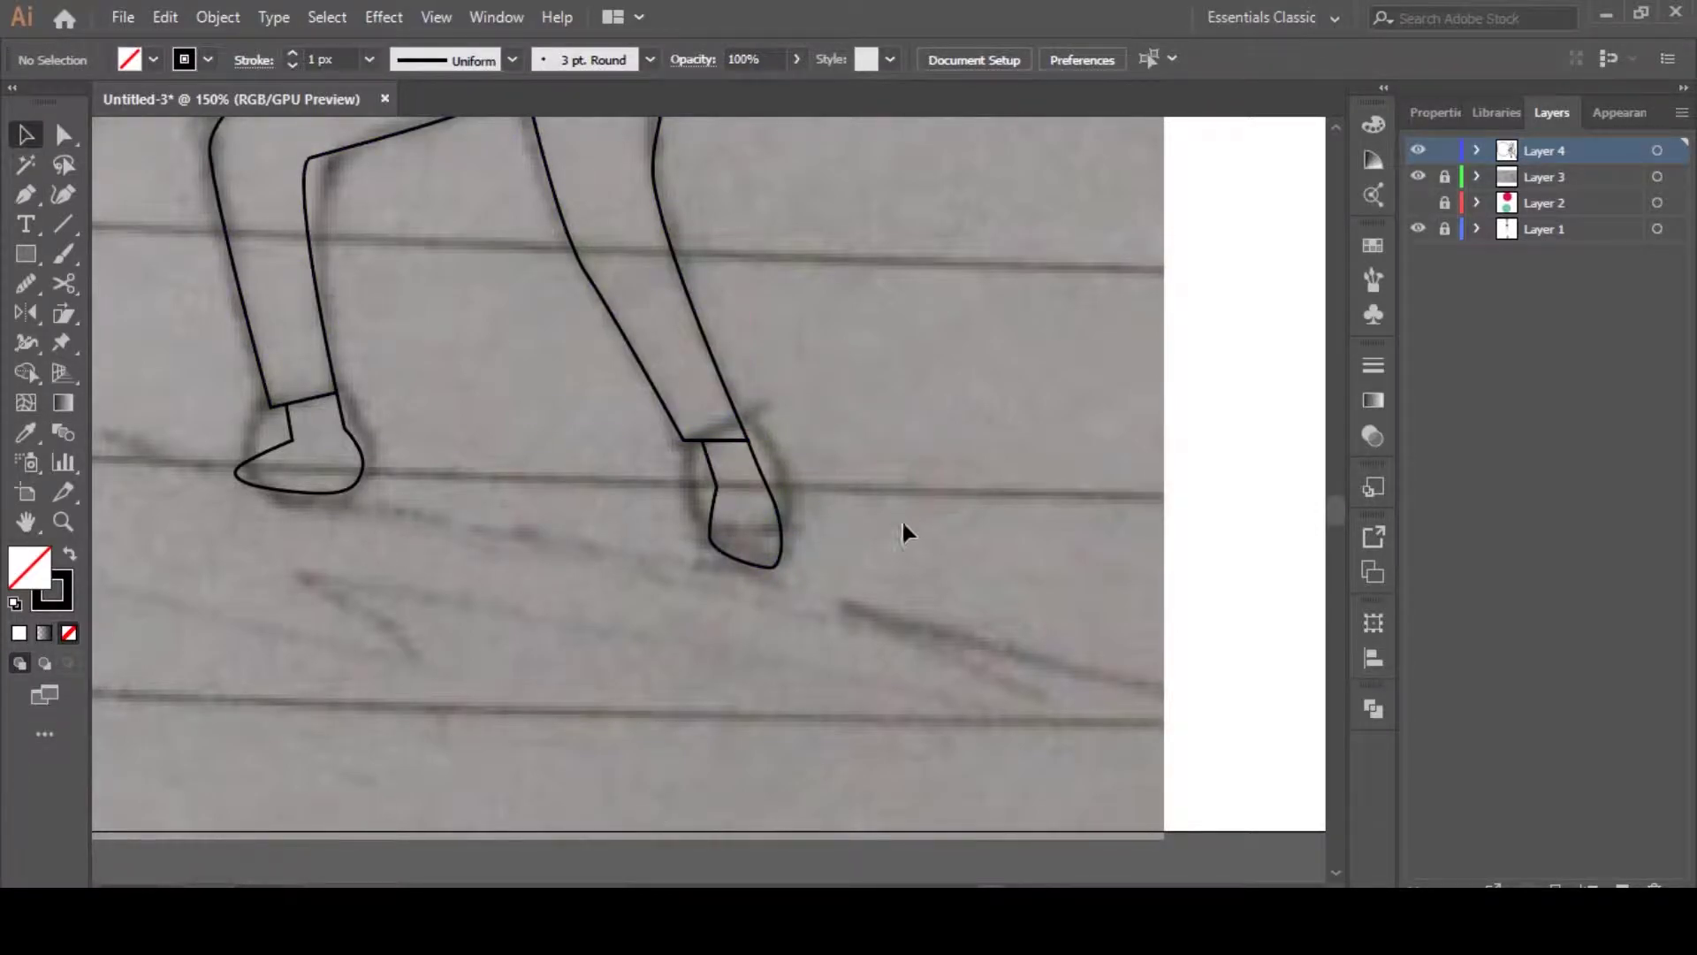
Refine the rear shoe by nudging its lowest anchor and moving the sole's points slightly upward
{"action": "scroll", "coordinate": [865, 540], "scroll_direction": "down", "scroll_amount": 3}
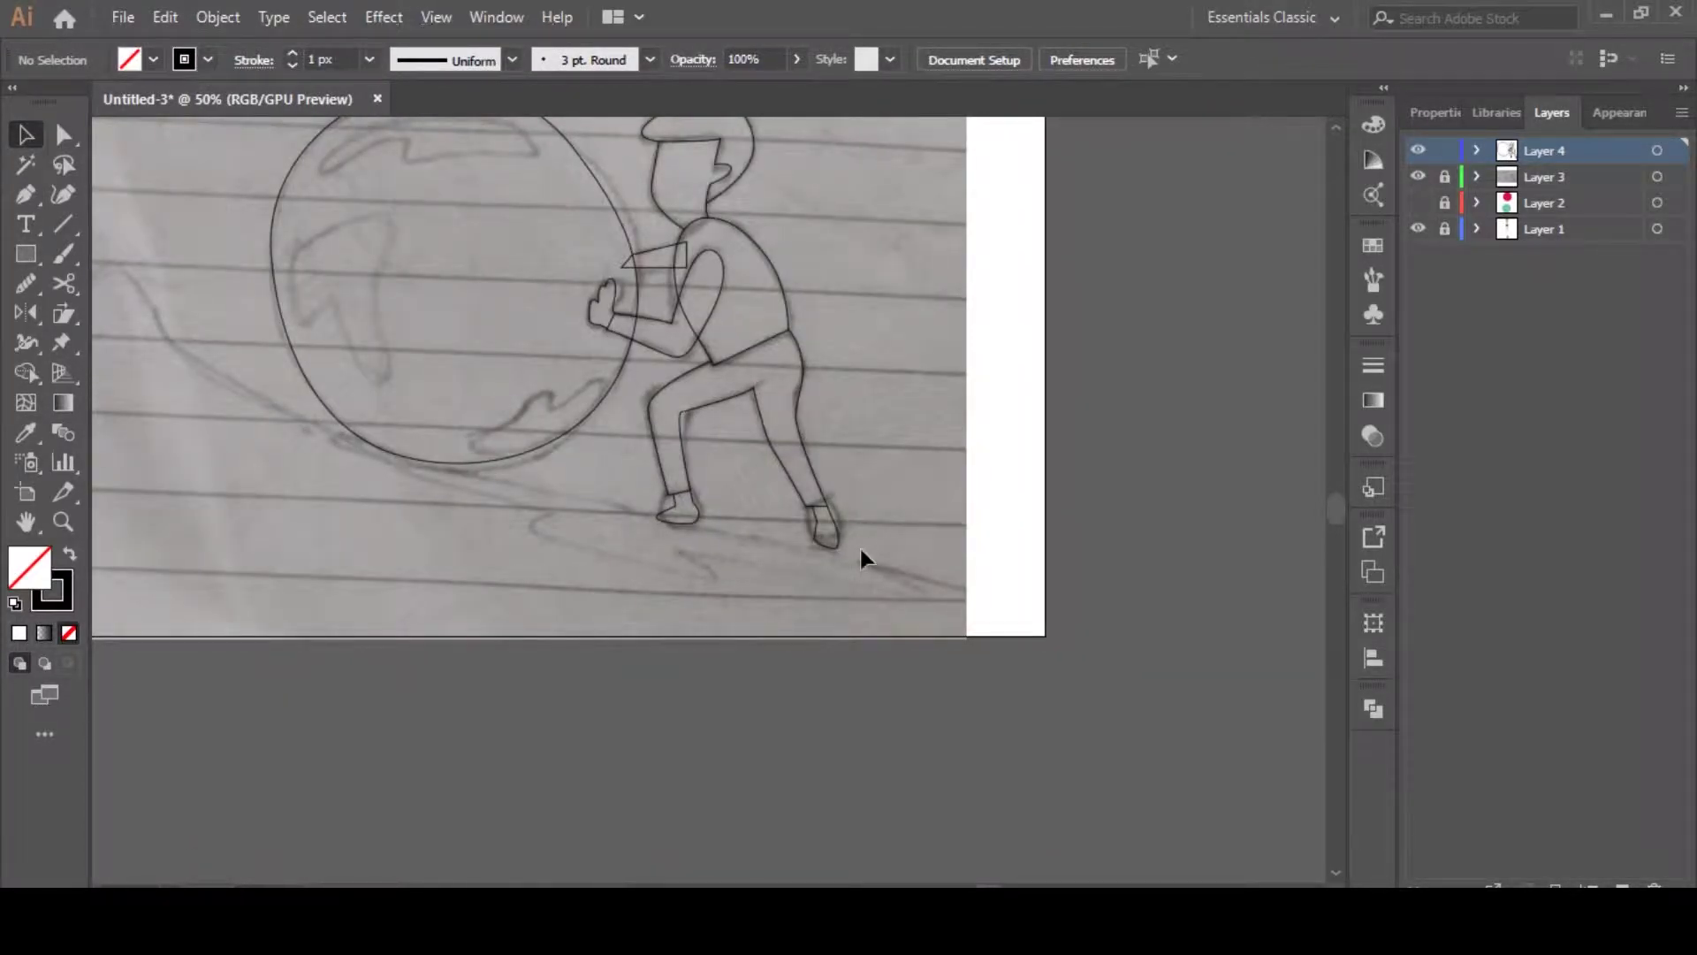
{"action": "scroll", "coordinate": [860, 545], "scroll_direction": "up", "scroll_amount": 5}
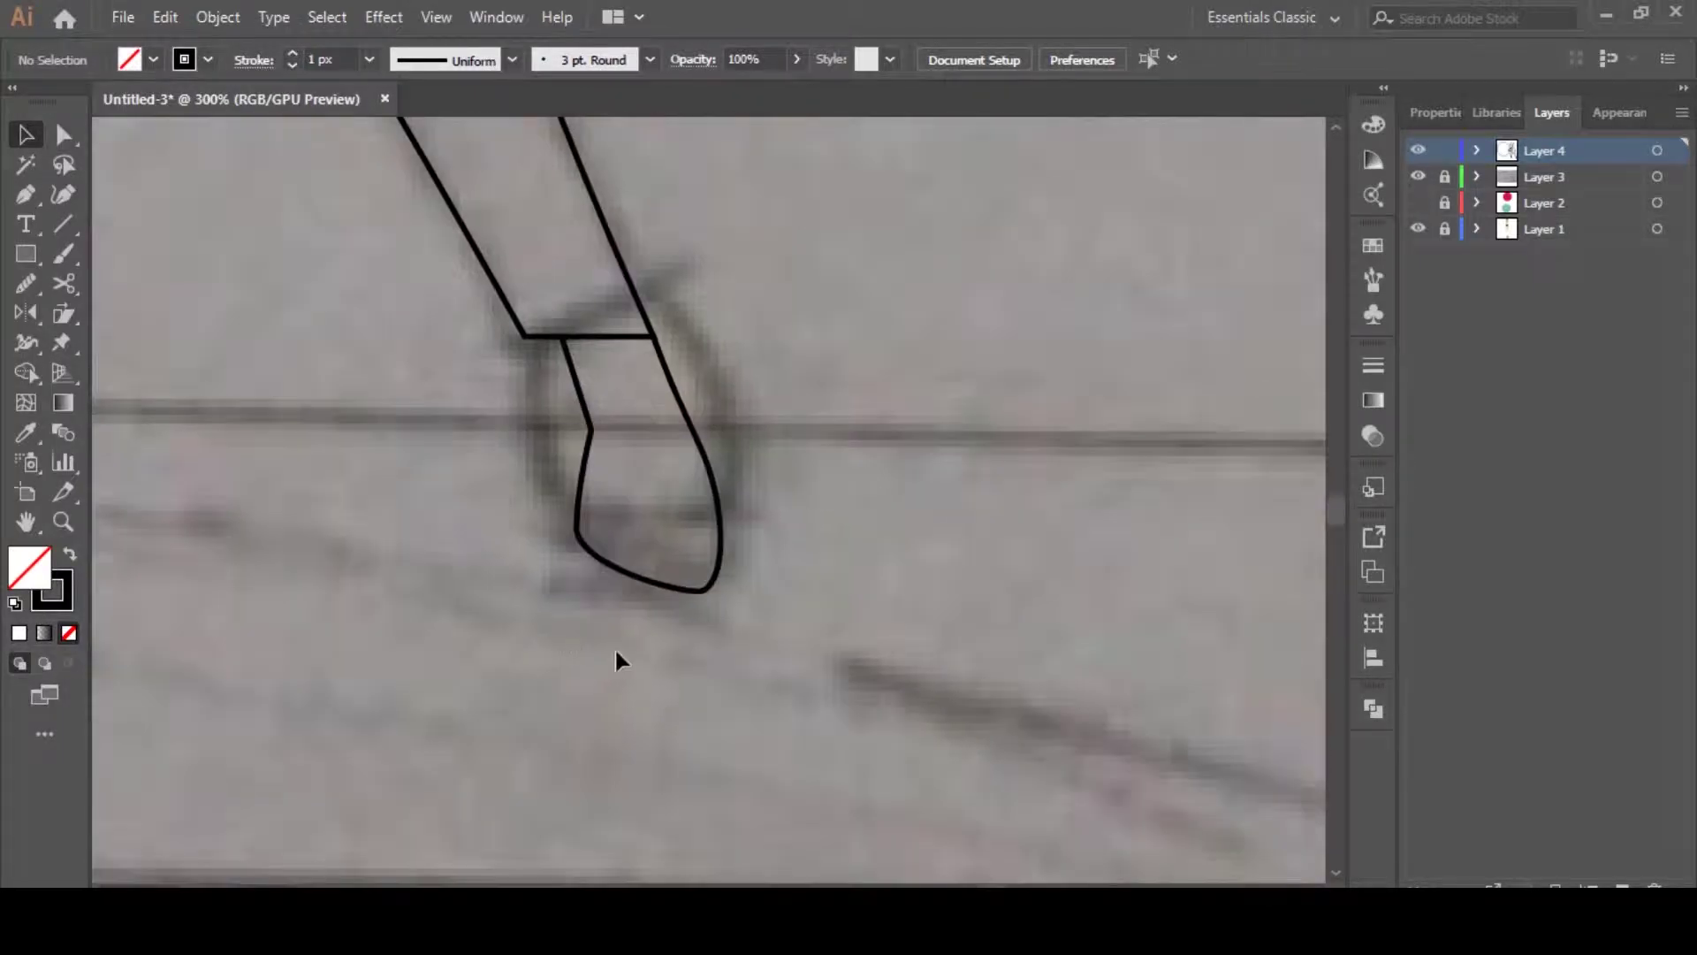
{"action": "key", "text": "a"}
{"action": "left_click_drag", "start_coordinate": [706, 590], "coordinate": [704, 587]}
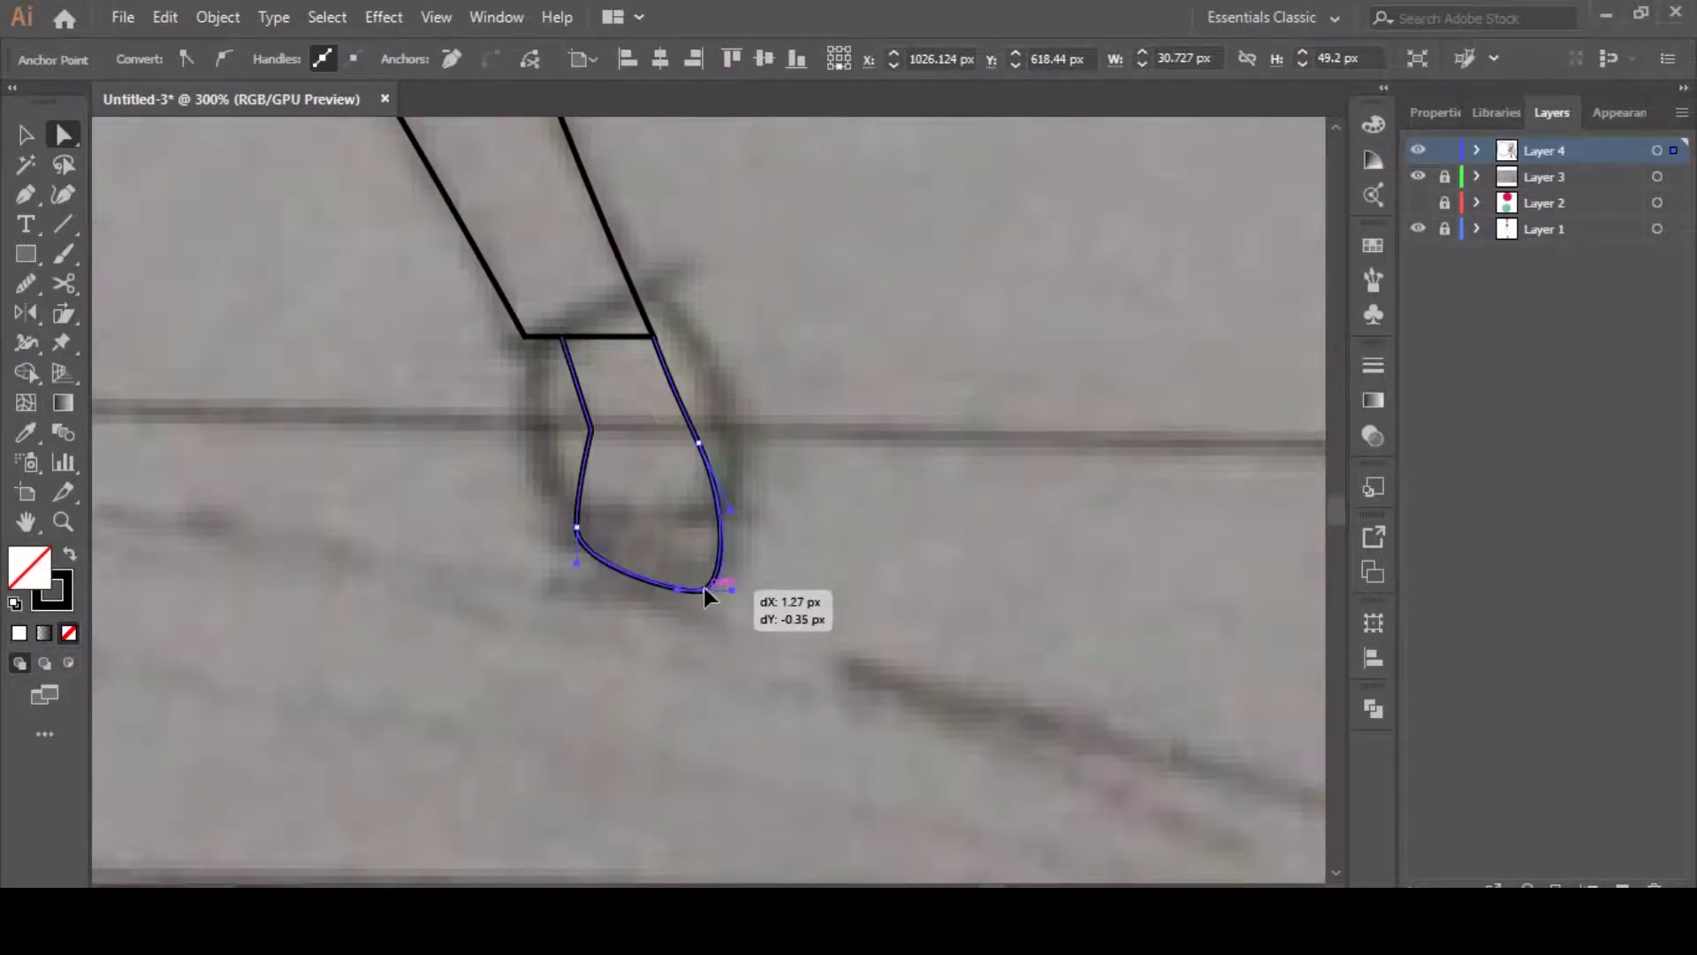
{"action": "left_click", "coordinate": [766, 577]}
{"action": "scroll", "coordinate": [610, 457], "scroll_direction": "down", "scroll_amount": 3}
{"action": "scroll", "coordinate": [580, 484], "scroll_direction": "up", "scroll_amount": 2}
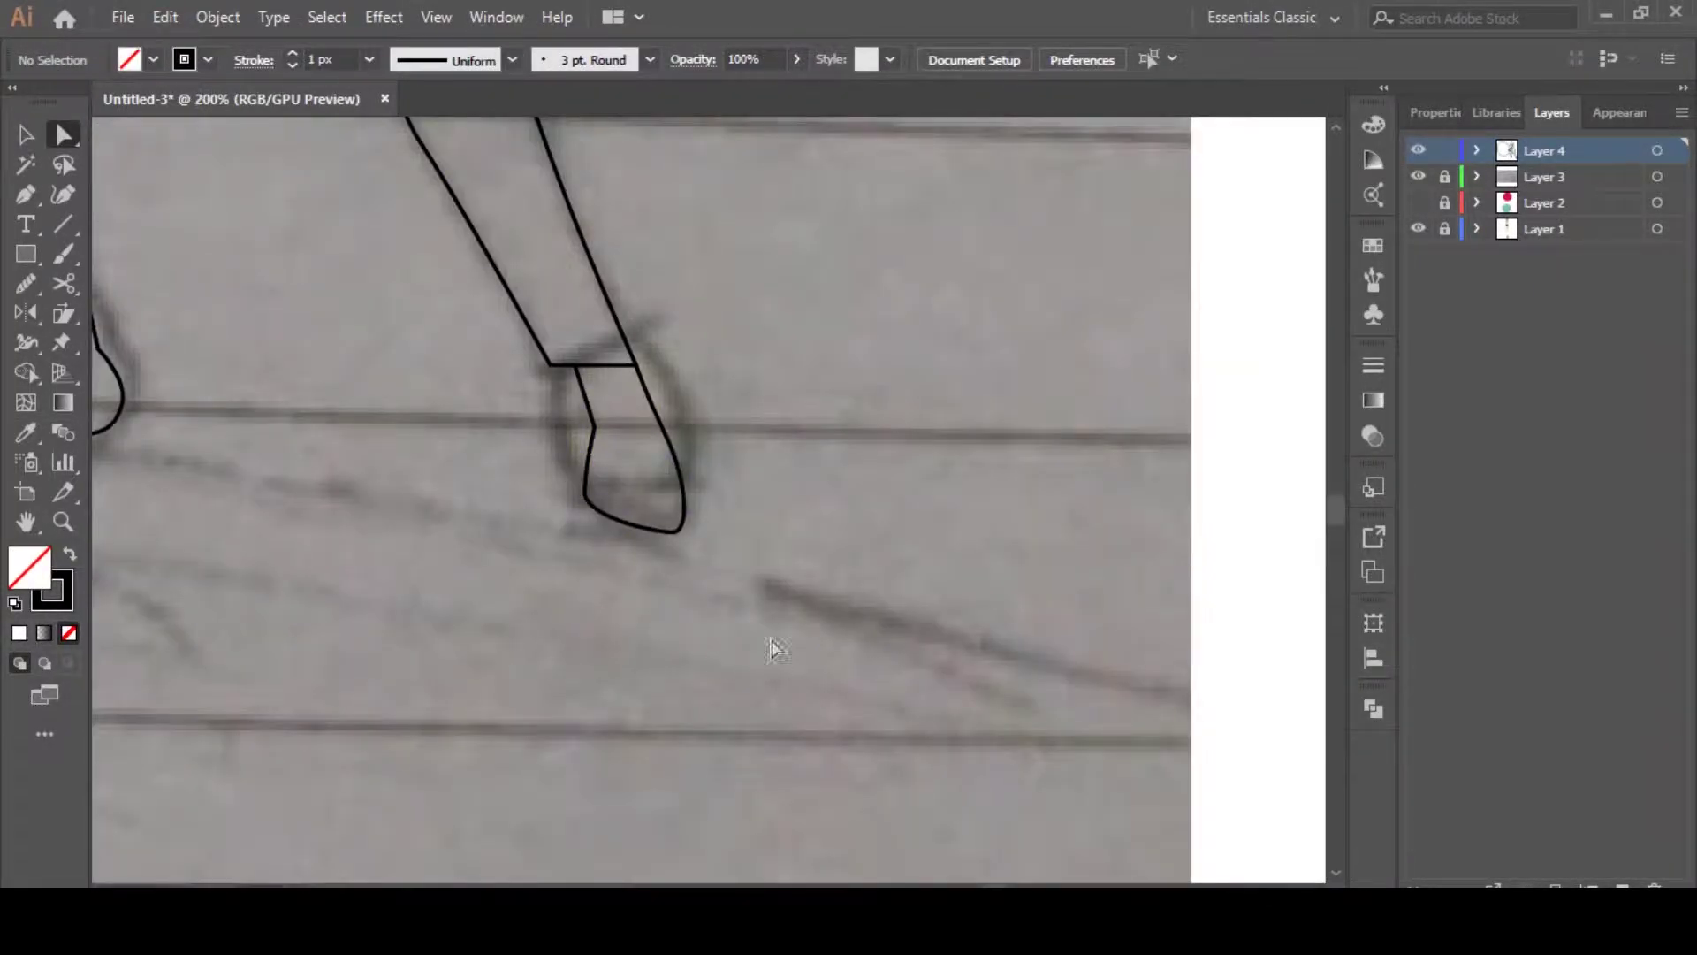
{"action": "left_click_drag", "start_coordinate": [667, 542], "coordinate": [633, 509]}
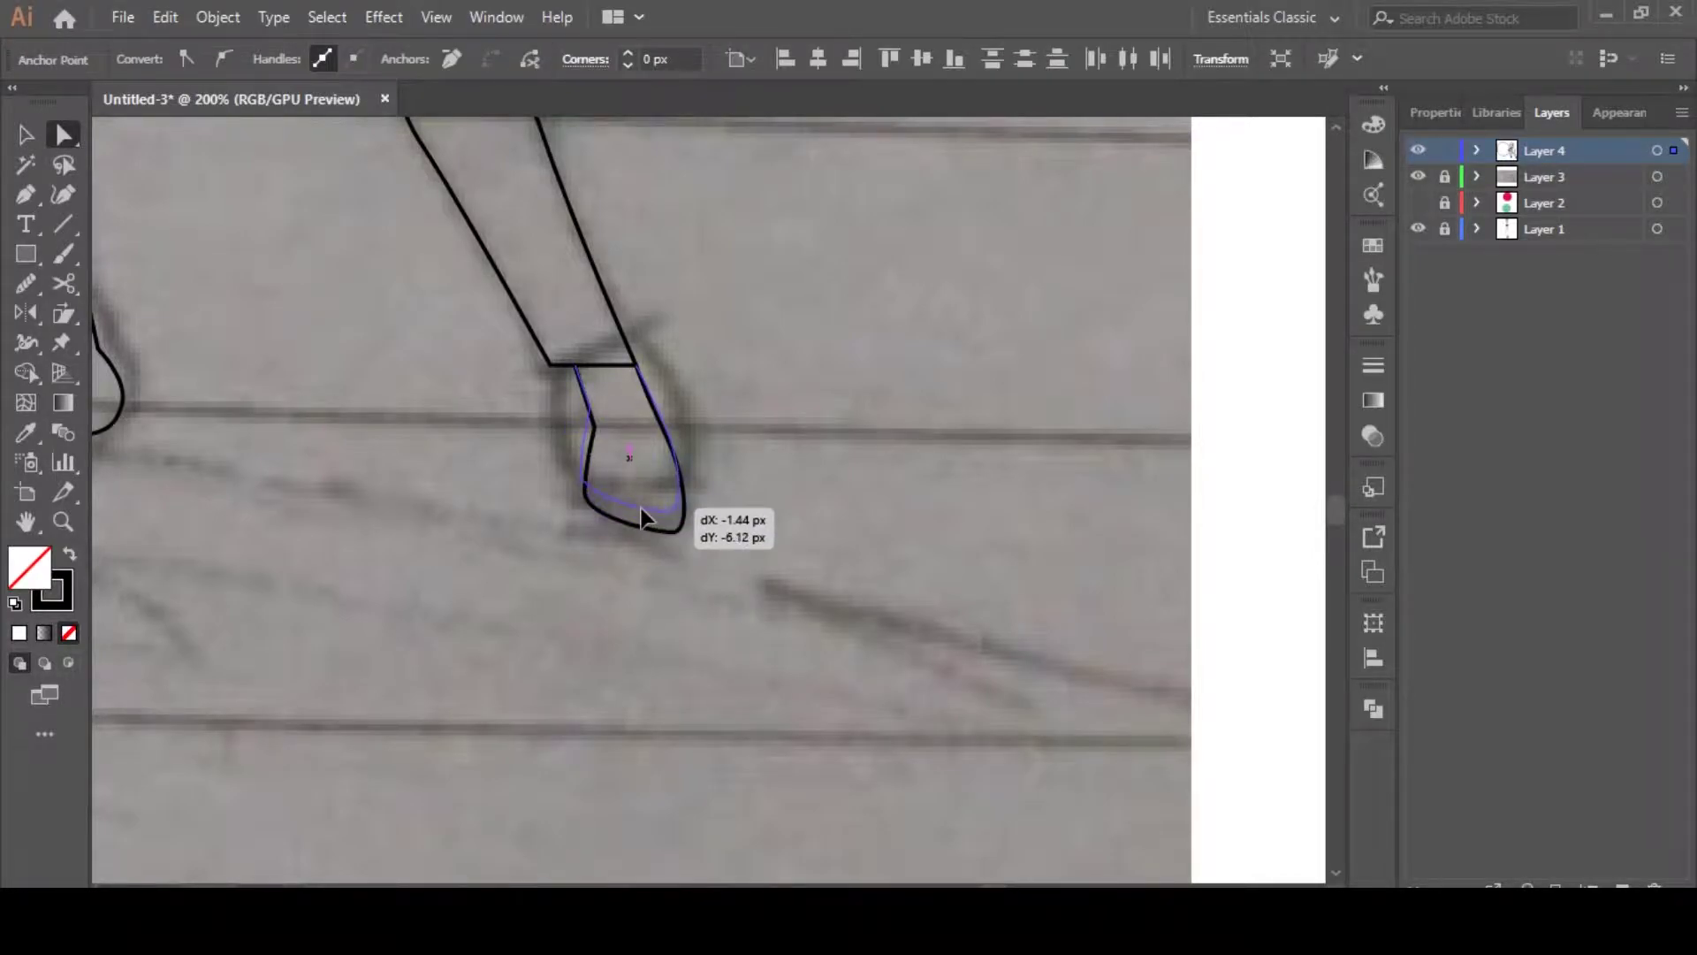
{"action": "left_click", "coordinate": [778, 488]}
Trace the ground line with the Pen tool from the sketch's outer edge over the hill crest and down the slope beneath the globe
{"action": "scroll", "coordinate": [587, 606], "scroll_direction": "down", "scroll_amount": 5}
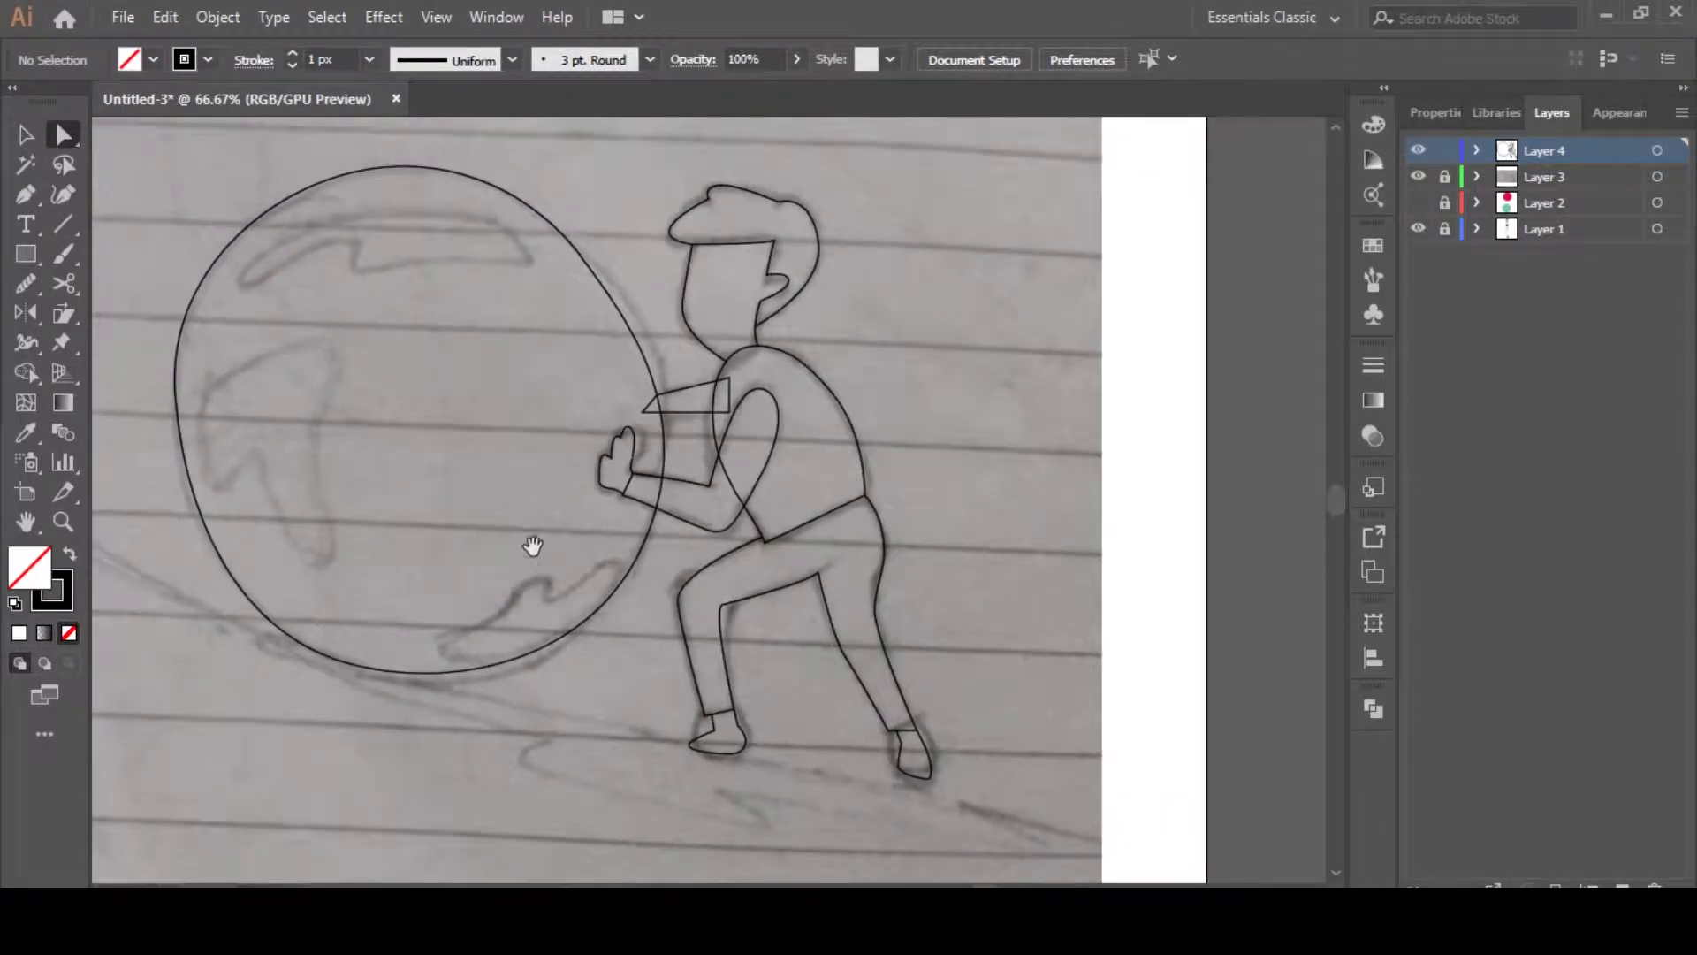
{"action": "scroll", "coordinate": [621, 628], "scroll_direction": "down", "scroll_amount": 1}
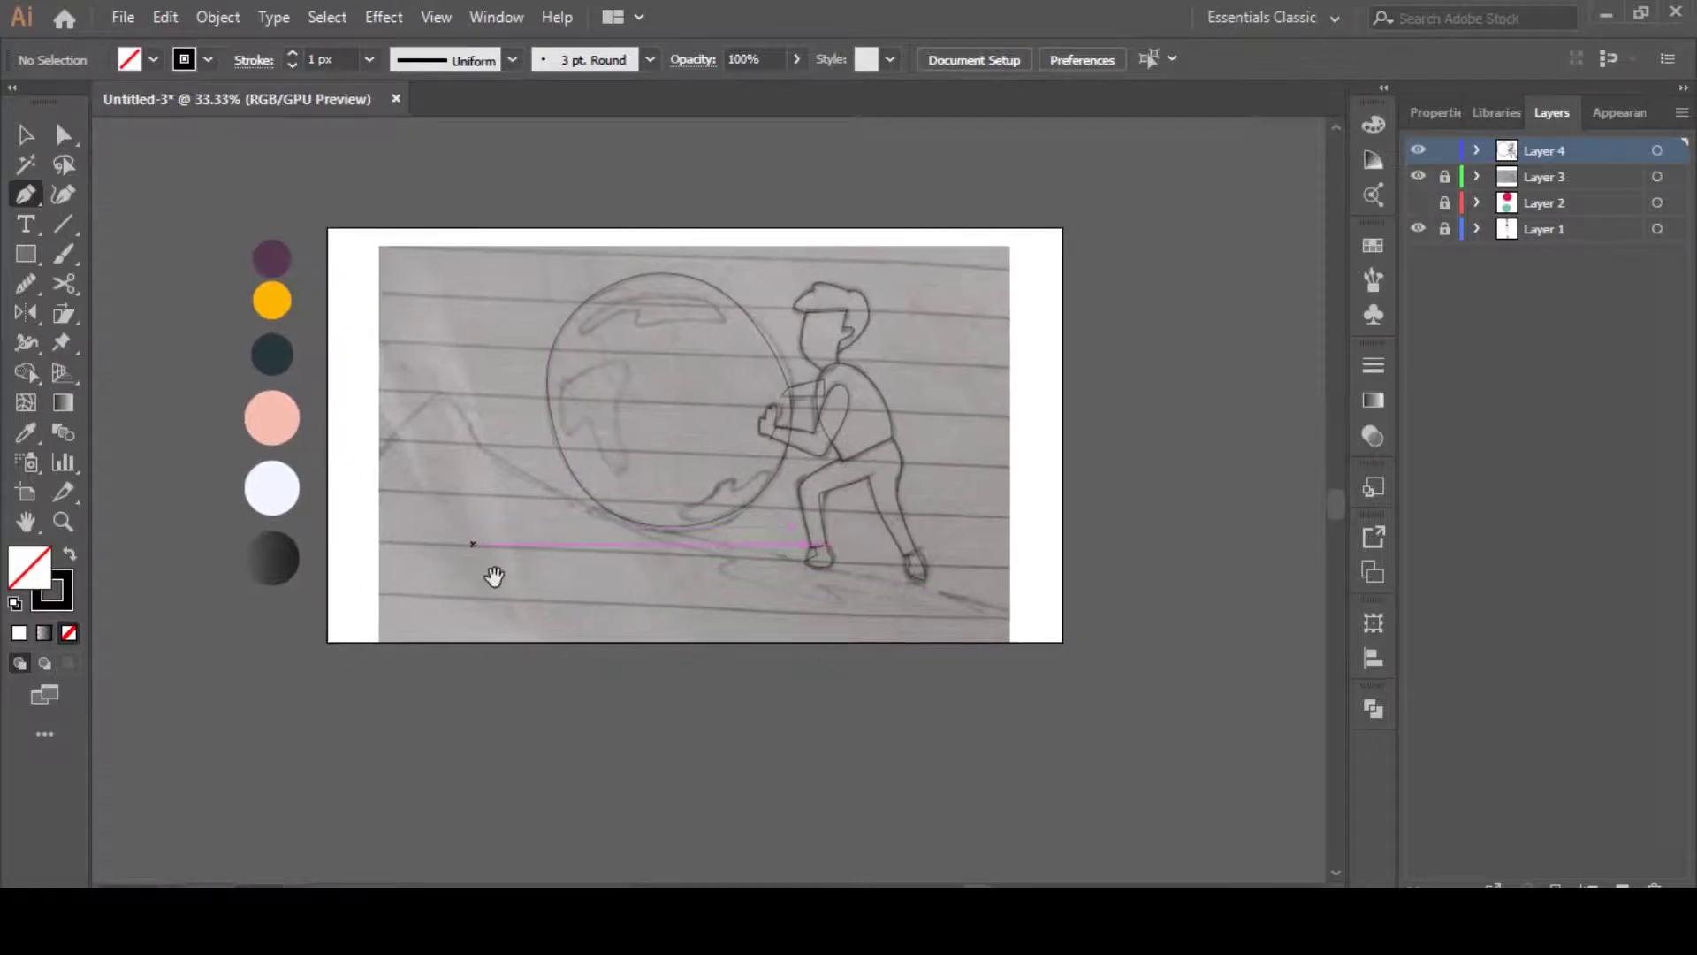
{"action": "scroll", "coordinate": [370, 552], "scroll_direction": "up", "scroll_amount": 1}
{"action": "left_click", "coordinate": [260, 433]}
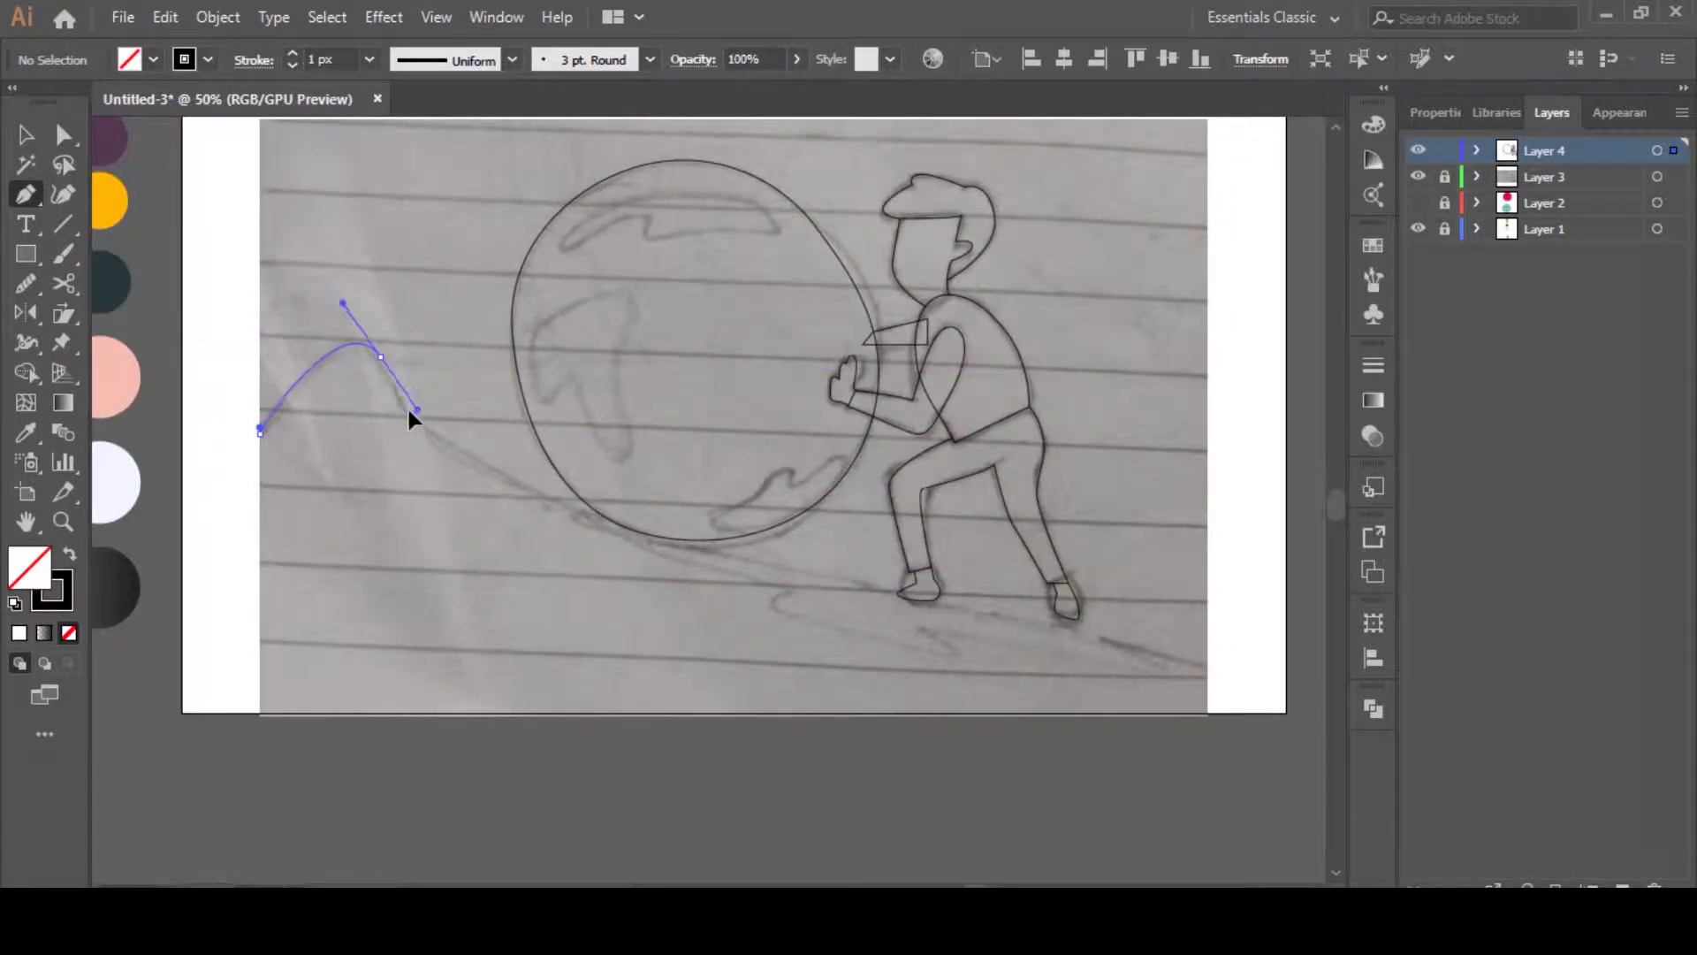
{"action": "left_click_drag", "start_coordinate": [493, 481], "coordinate": [559, 505]}
{"action": "scroll", "coordinate": [559, 506], "scroll_direction": "up", "scroll_amount": 3}
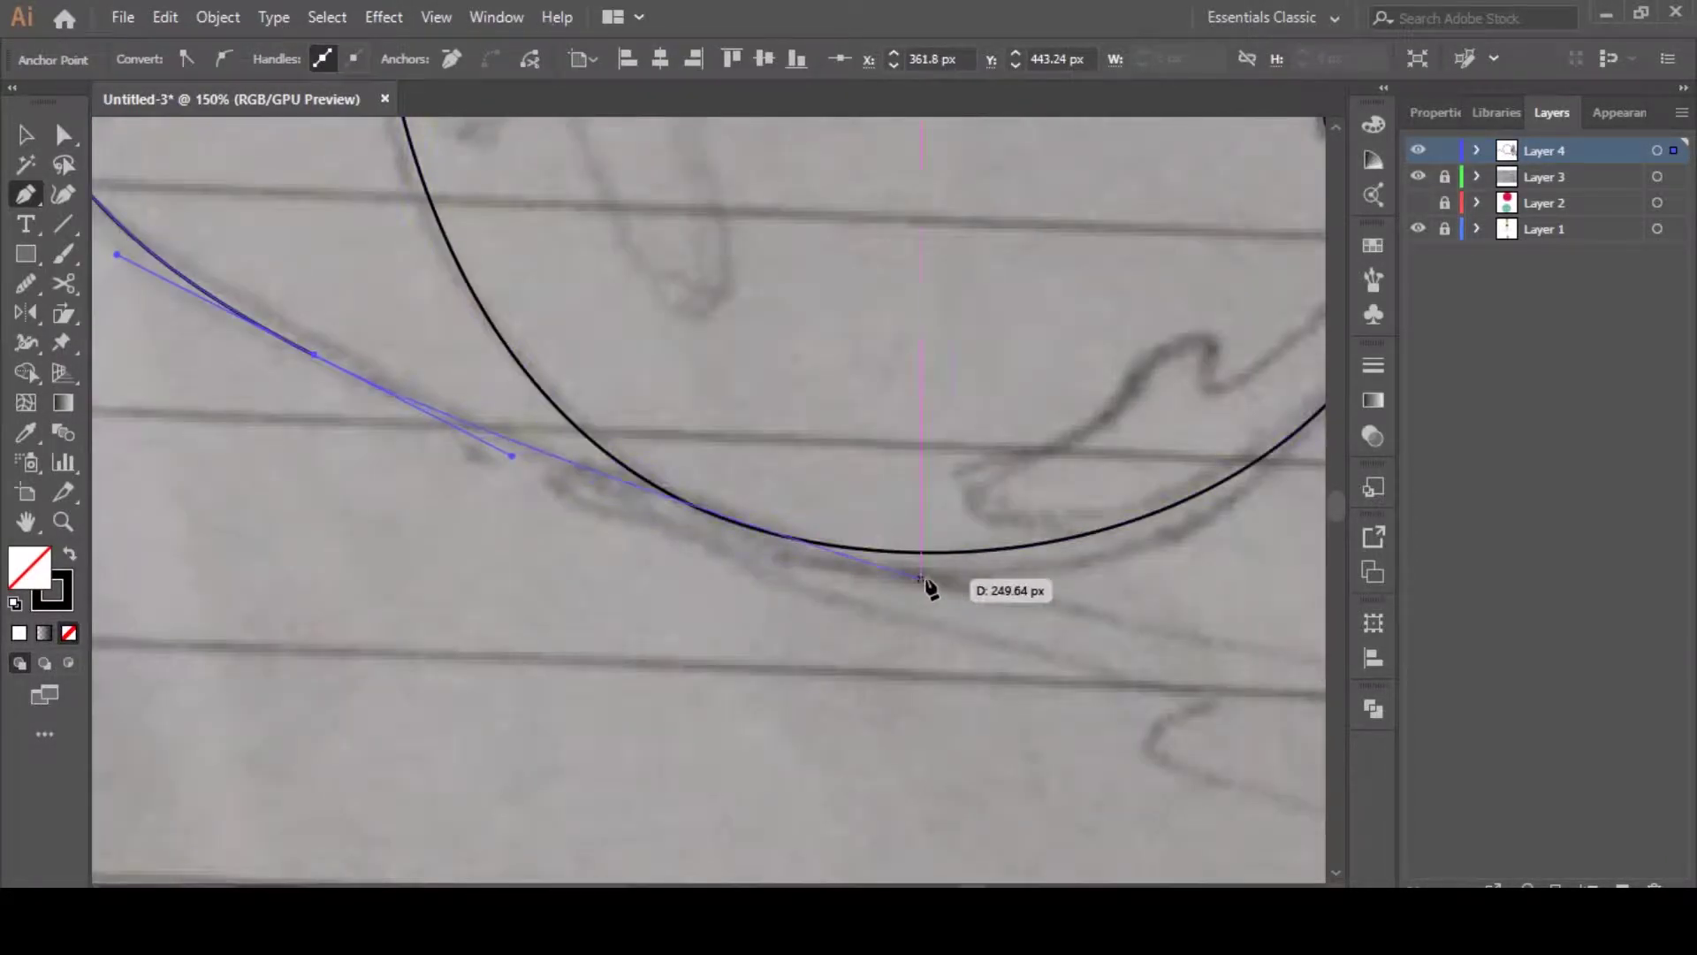
{"action": "left_click_drag", "start_coordinate": [1170, 645], "coordinate": [1255, 639]}
Continue the ground line beneath both feet to the sketch's far edge and end the path there
{"action": "left_click_drag", "start_coordinate": [959, 671], "coordinate": [462, 489]}
{"action": "scroll", "coordinate": [464, 484], "scroll_direction": "down", "scroll_amount": 1}
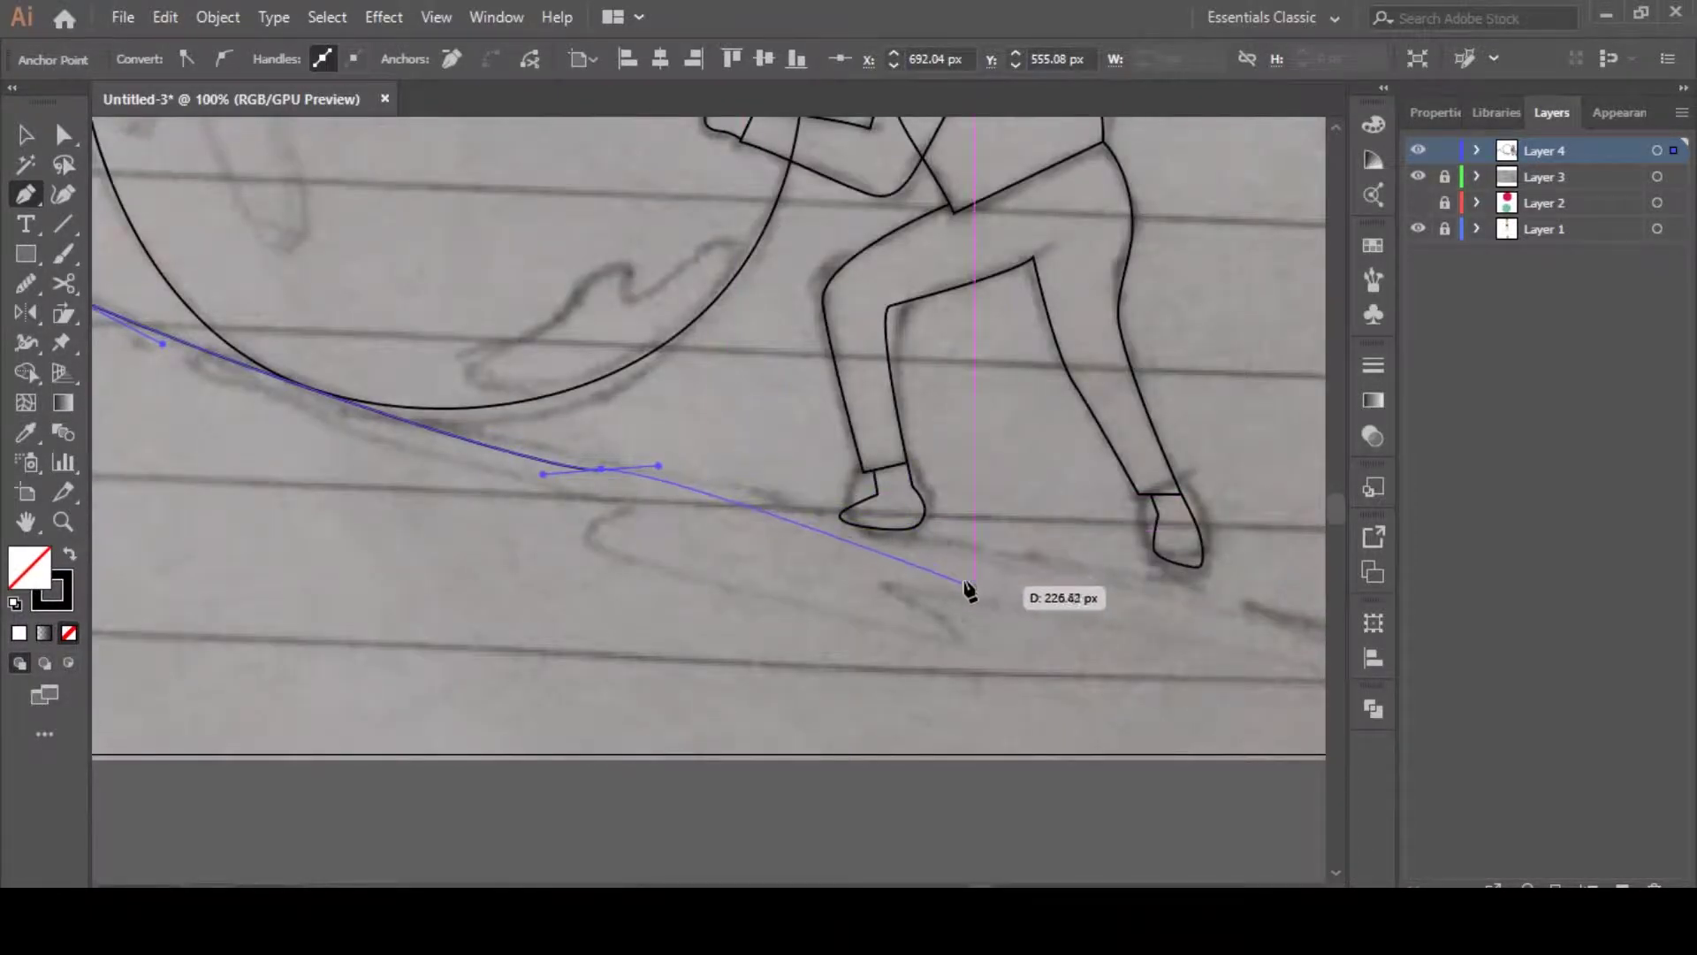
{"action": "left_click", "coordinate": [1137, 577]}
{"action": "left_click_drag", "start_coordinate": [1271, 592], "coordinate": [1272, 596]}
{"action": "left_click_drag", "start_coordinate": [1046, 606], "coordinate": [761, 477]}
{"action": "left_click", "coordinate": [1165, 522]}
{"action": "left_click", "coordinate": [1175, 563], "text": "ctrl"}
Move the ground line's anchor between the globe and the front foot slightly down to smooth the slope
{"action": "left_click_drag", "start_coordinate": [309, 479], "coordinate": [661, 517]}
{"action": "scroll", "coordinate": [660, 518], "scroll_direction": "down", "scroll_amount": 2}
{"action": "left_click_drag", "start_coordinate": [543, 504], "coordinate": [432, 529]}
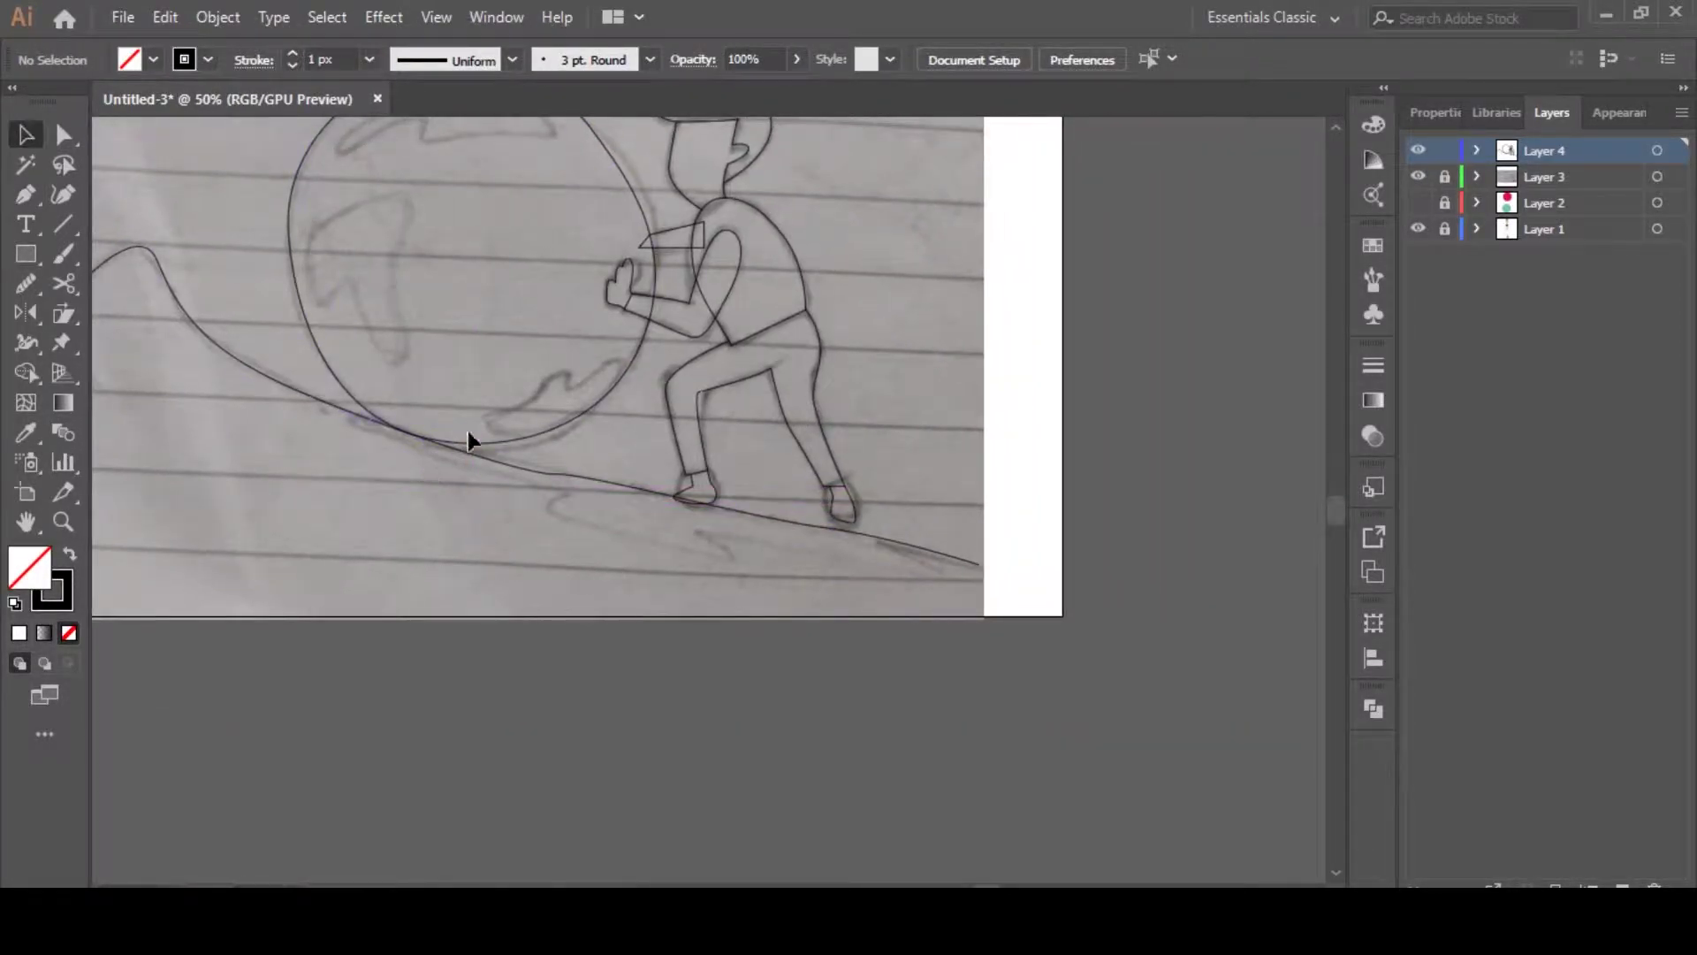
{"action": "key", "text": "v"}
{"action": "left_click", "coordinate": [478, 445]}
{"action": "key", "text": "a"}
{"action": "scroll", "coordinate": [557, 475], "scroll_direction": "up", "scroll_amount": 1}
{"action": "left_click", "coordinate": [559, 461]}
{"action": "left_click_drag", "start_coordinate": [559, 459], "coordinate": [554, 466]}
{"action": "left_click", "coordinate": [641, 523]}
{"action": "left_click", "coordinate": [552, 467]}
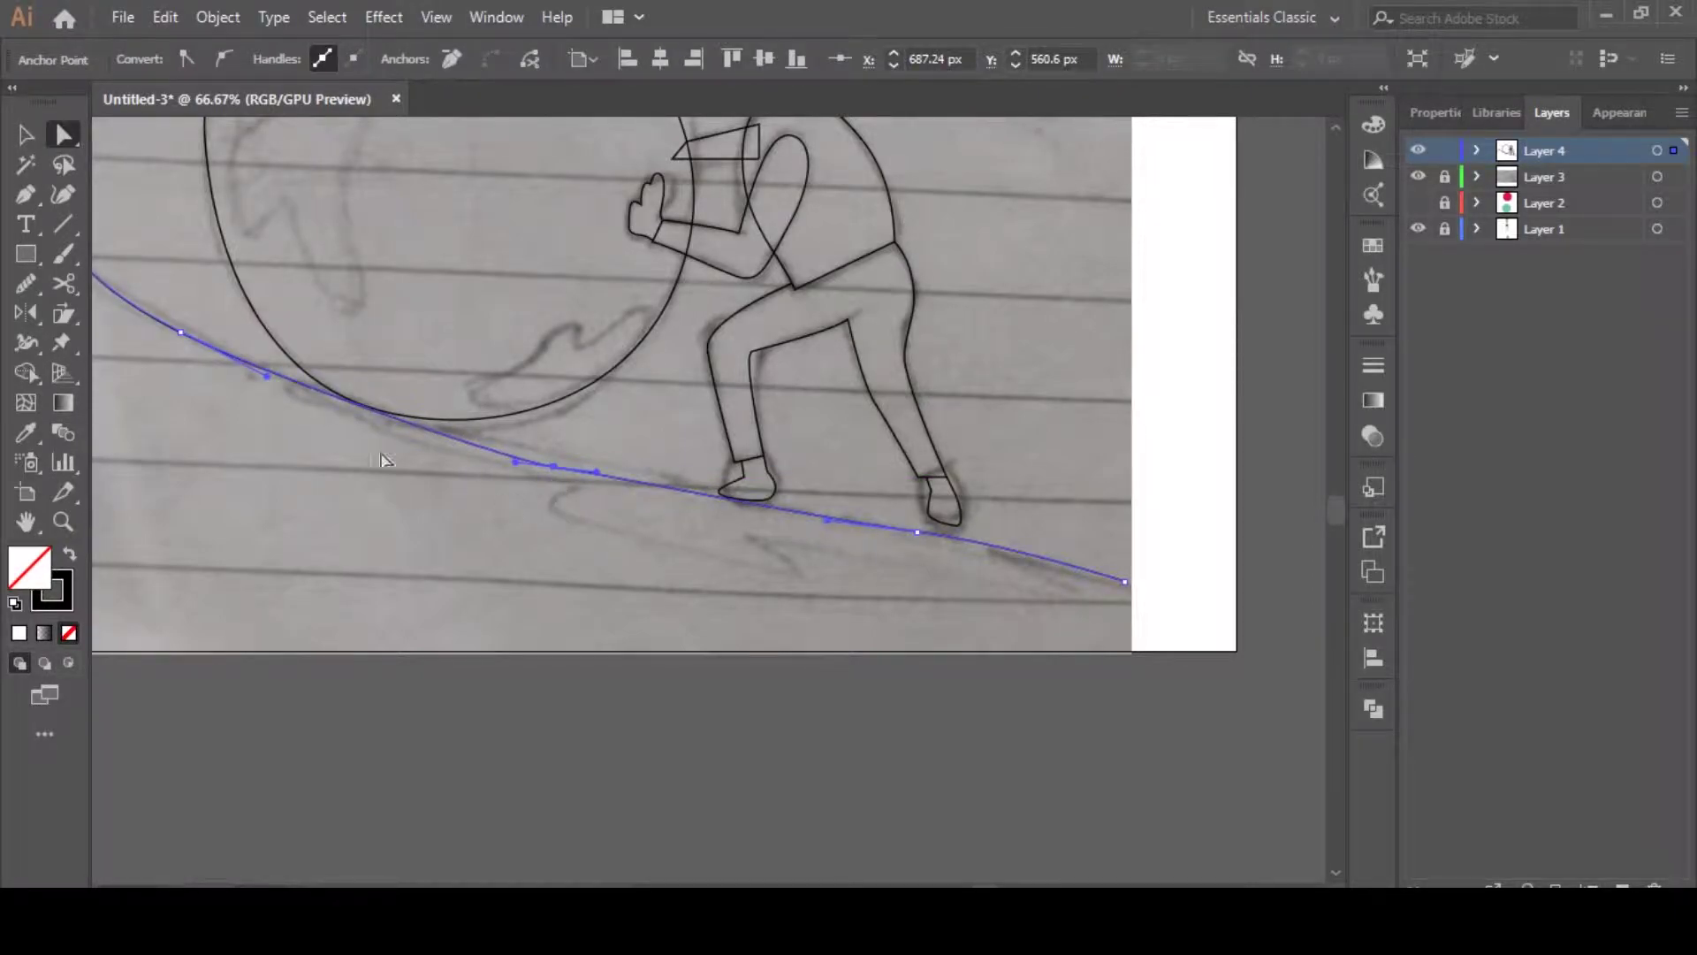
Adjust the ground line's far end and the anchors beneath the shoes so that both feet rest on it
{"action": "left_click_drag", "start_coordinate": [1124, 582], "coordinate": [1139, 575]}
{"action": "left_click_drag", "start_coordinate": [917, 533], "coordinate": [919, 520]}
{"action": "scroll", "coordinate": [920, 521], "scroll_direction": "up", "scroll_amount": 3}
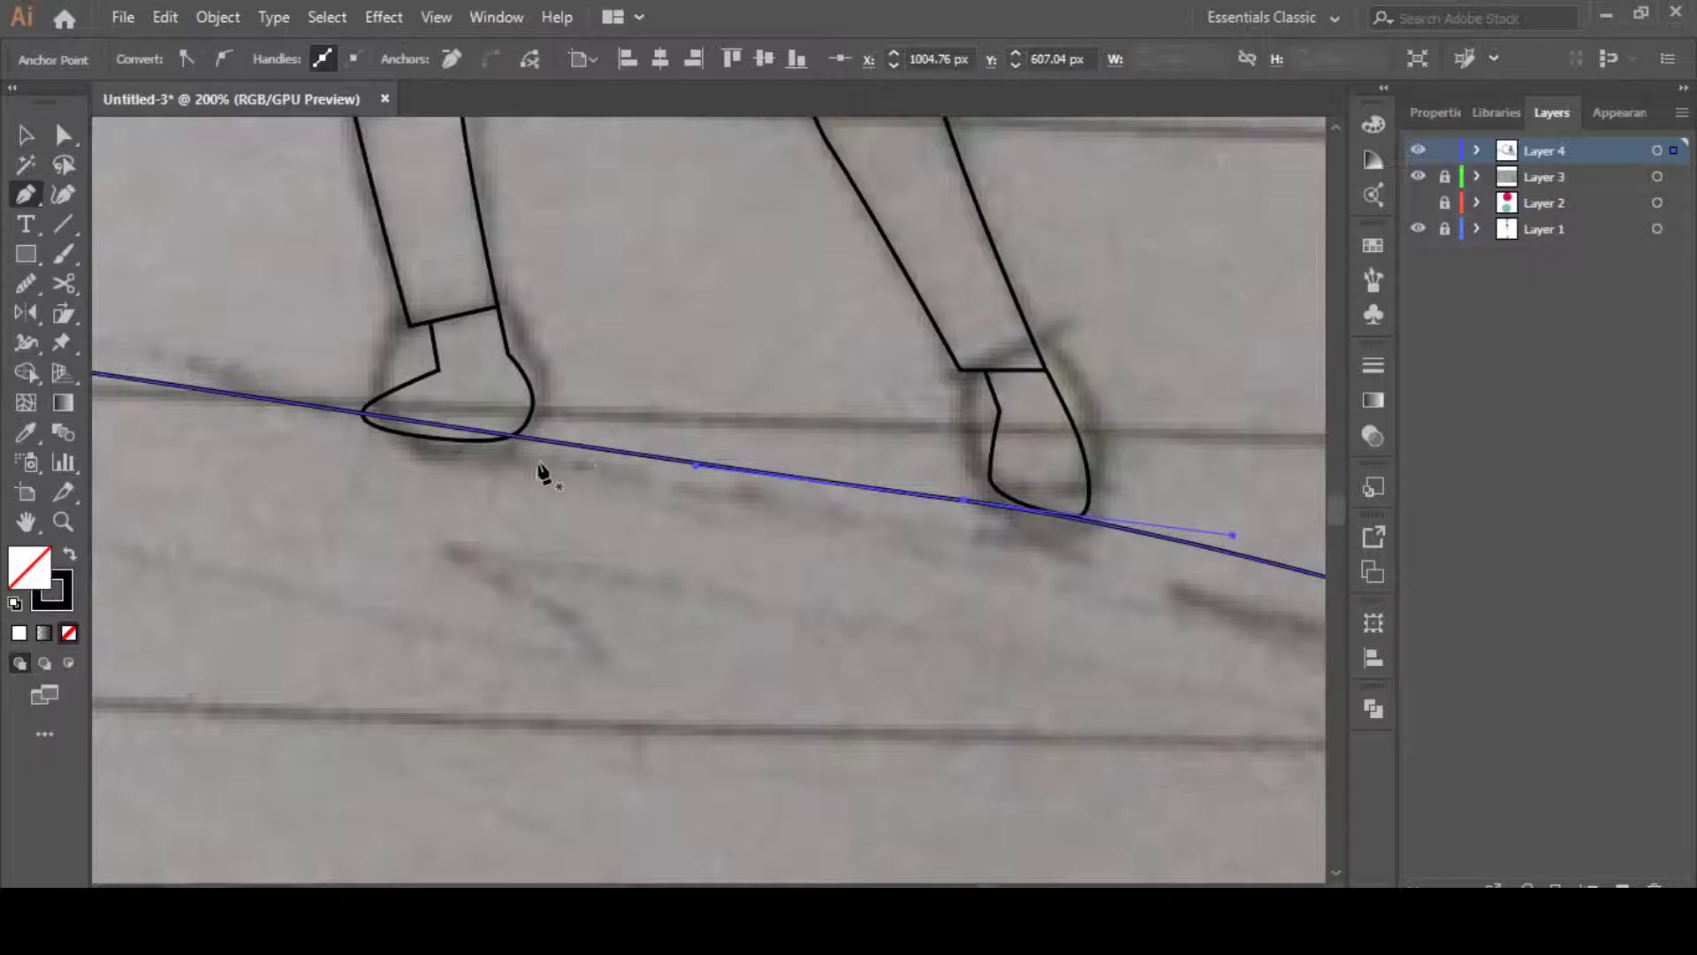
{"action": "left_click_drag", "start_coordinate": [461, 429], "coordinate": [459, 441]}
{"action": "left_click", "coordinate": [490, 501]}
Refine the ground line's curve just ahead of the front foot and deselect the path
{"action": "scroll", "coordinate": [687, 533], "scroll_direction": "down", "scroll_amount": 1}
{"action": "left_click_drag", "start_coordinate": [687, 533], "coordinate": [625, 528]}
{"action": "scroll", "coordinate": [625, 527], "scroll_direction": "down", "scroll_amount": 2}
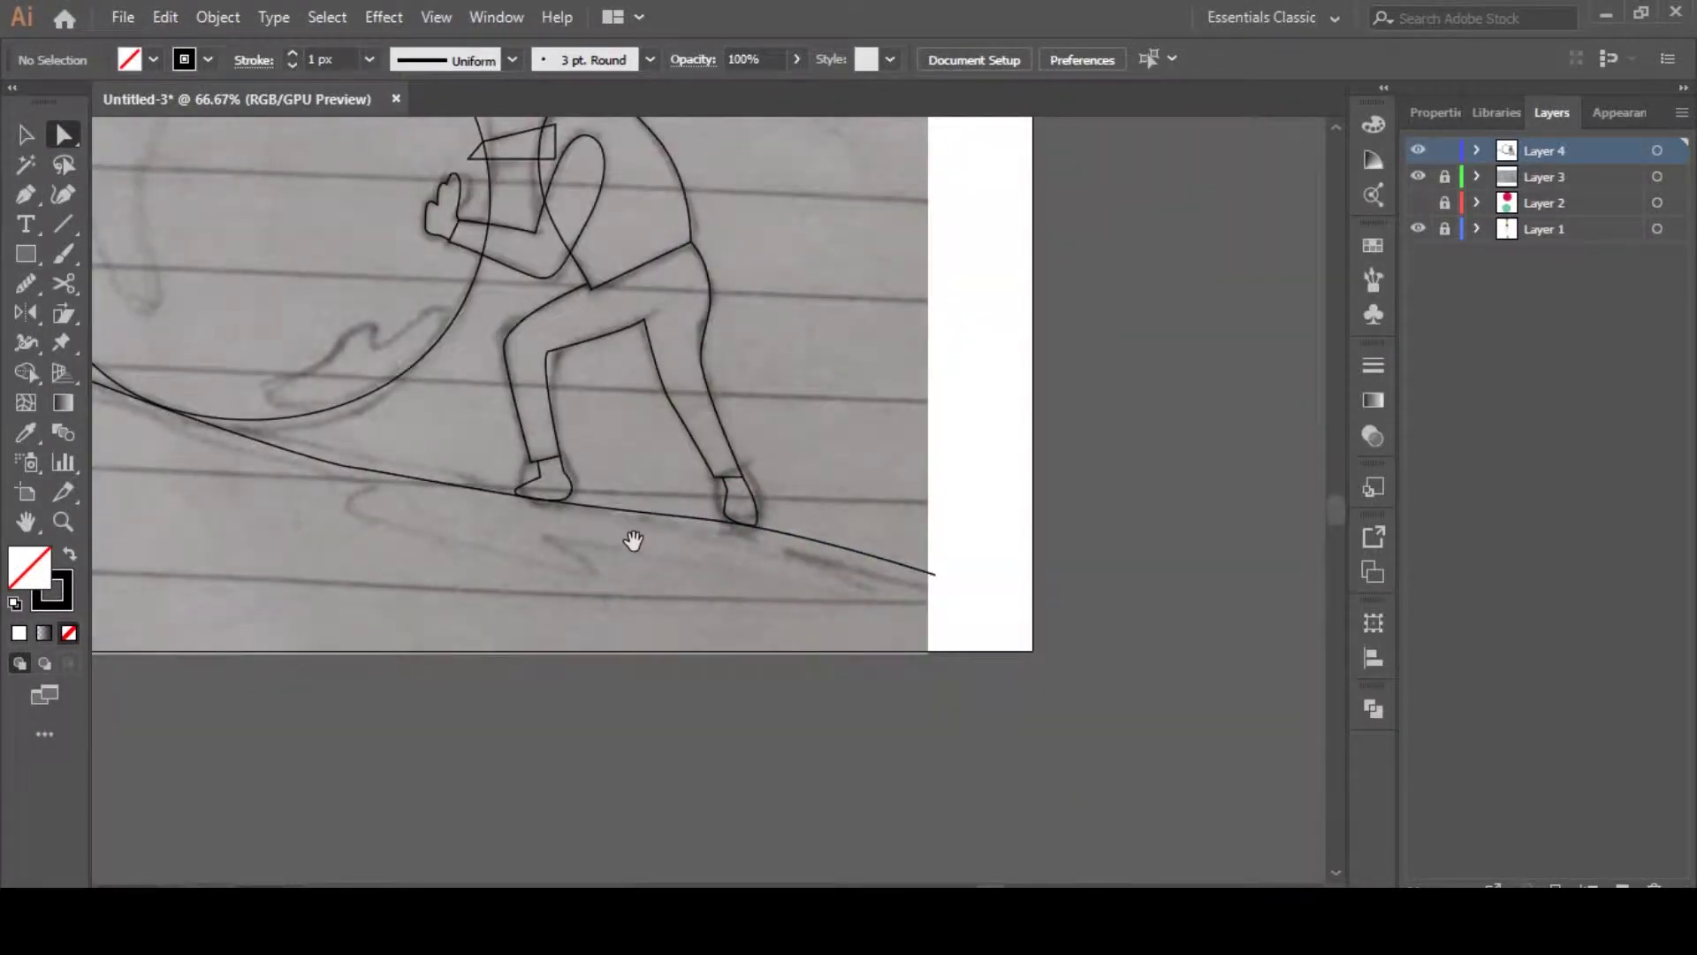
{"action": "left_click_drag", "start_coordinate": [415, 579], "coordinate": [487, 592]}
{"action": "left_click", "coordinate": [466, 489]}
{"action": "left_click", "coordinate": [26, 283]}
{"action": "left_click_drag", "start_coordinate": [514, 494], "coordinate": [487, 504]}
{"action": "left_click_drag", "start_coordinate": [185, 463], "coordinate": [901, 577]}
{"action": "left_click", "coordinate": [26, 135]}
{"action": "left_click", "coordinate": [504, 561]}
Trace the wavy lower edge of the ground from beneath the globe past the feet, joining it to the ground line's end
{"action": "key", "text": "p"}
{"action": "left_click", "coordinate": [440, 452]}
{"action": "left_click_drag", "start_coordinate": [990, 619], "coordinate": [1065, 630]}
{"action": "left_click_drag", "start_coordinate": [1065, 629], "coordinate": [833, 586]}
{"action": "left_click_drag", "start_coordinate": [897, 575], "coordinate": [901, 546]}
{"action": "left_click_drag", "start_coordinate": [1012, 604], "coordinate": [1045, 607]}
{"action": "left_click", "coordinate": [1033, 594]}
{"action": "key", "text": "v"}
{"action": "left_click", "coordinate": [1107, 542]}
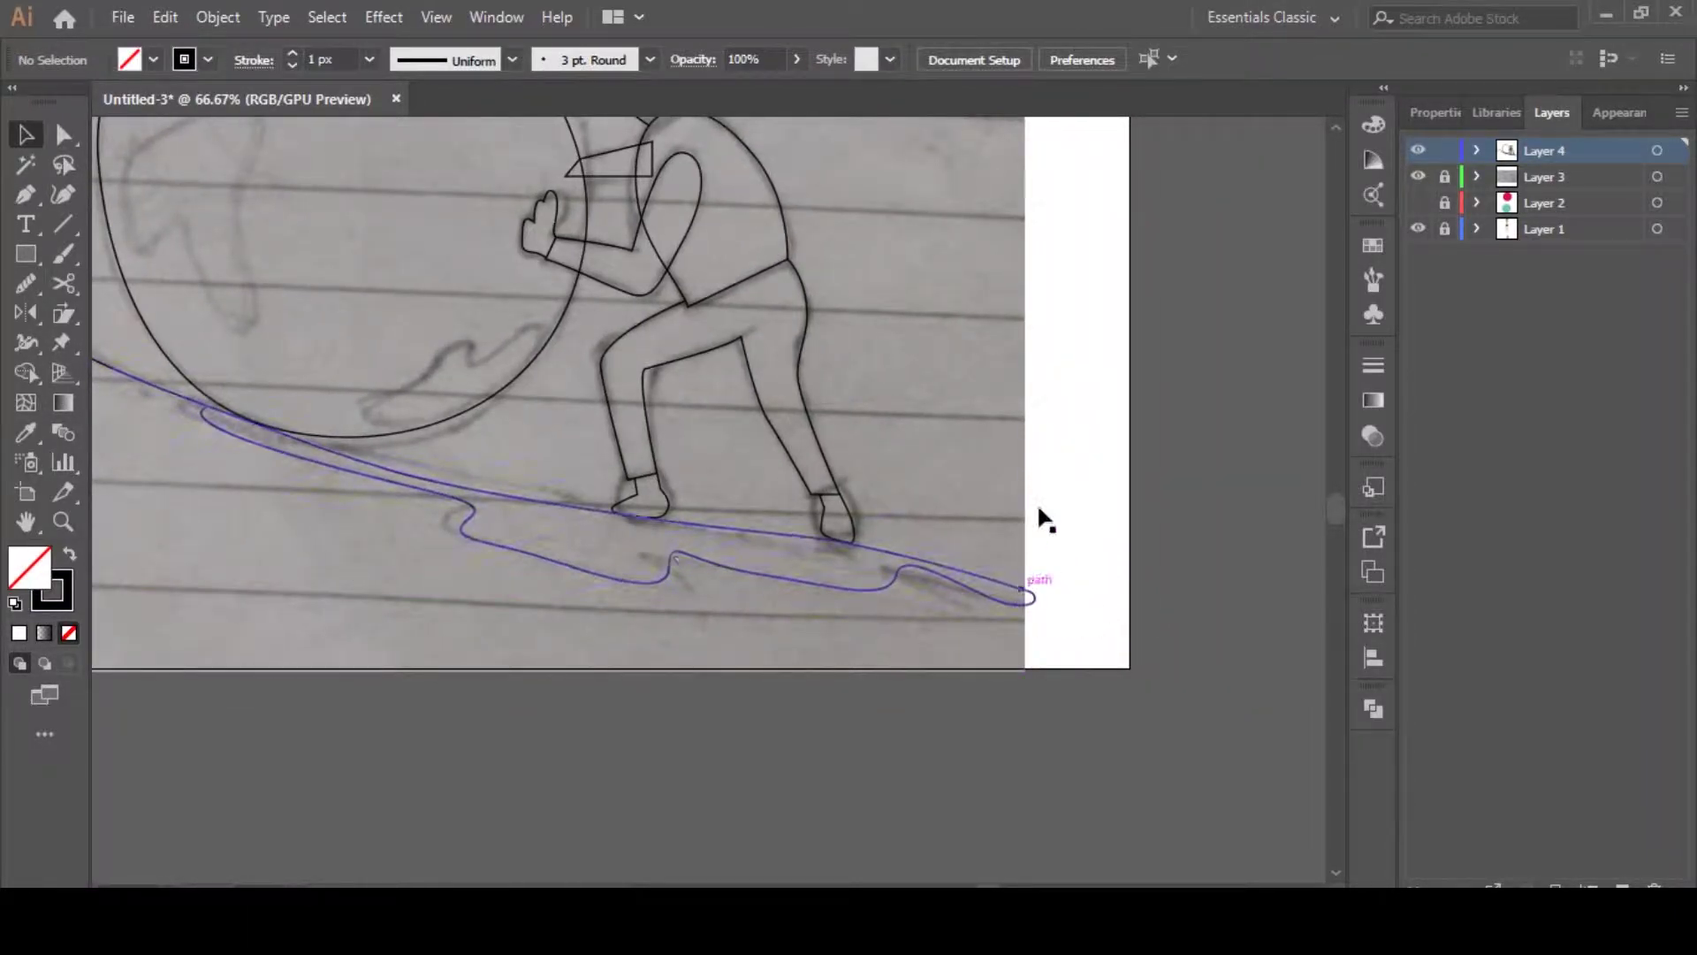
Try to build closed shapes from the selected hair and face outlines with the Shape Builder tool
{"action": "key", "text": "ctrl+minus"}
{"action": "left_click_drag", "start_coordinate": [526, 542], "coordinate": [728, 564]}
{"action": "key", "text": "ctrl+minus"}
{"action": "left_click_drag", "start_coordinate": [488, 486], "coordinate": [507, 555]}
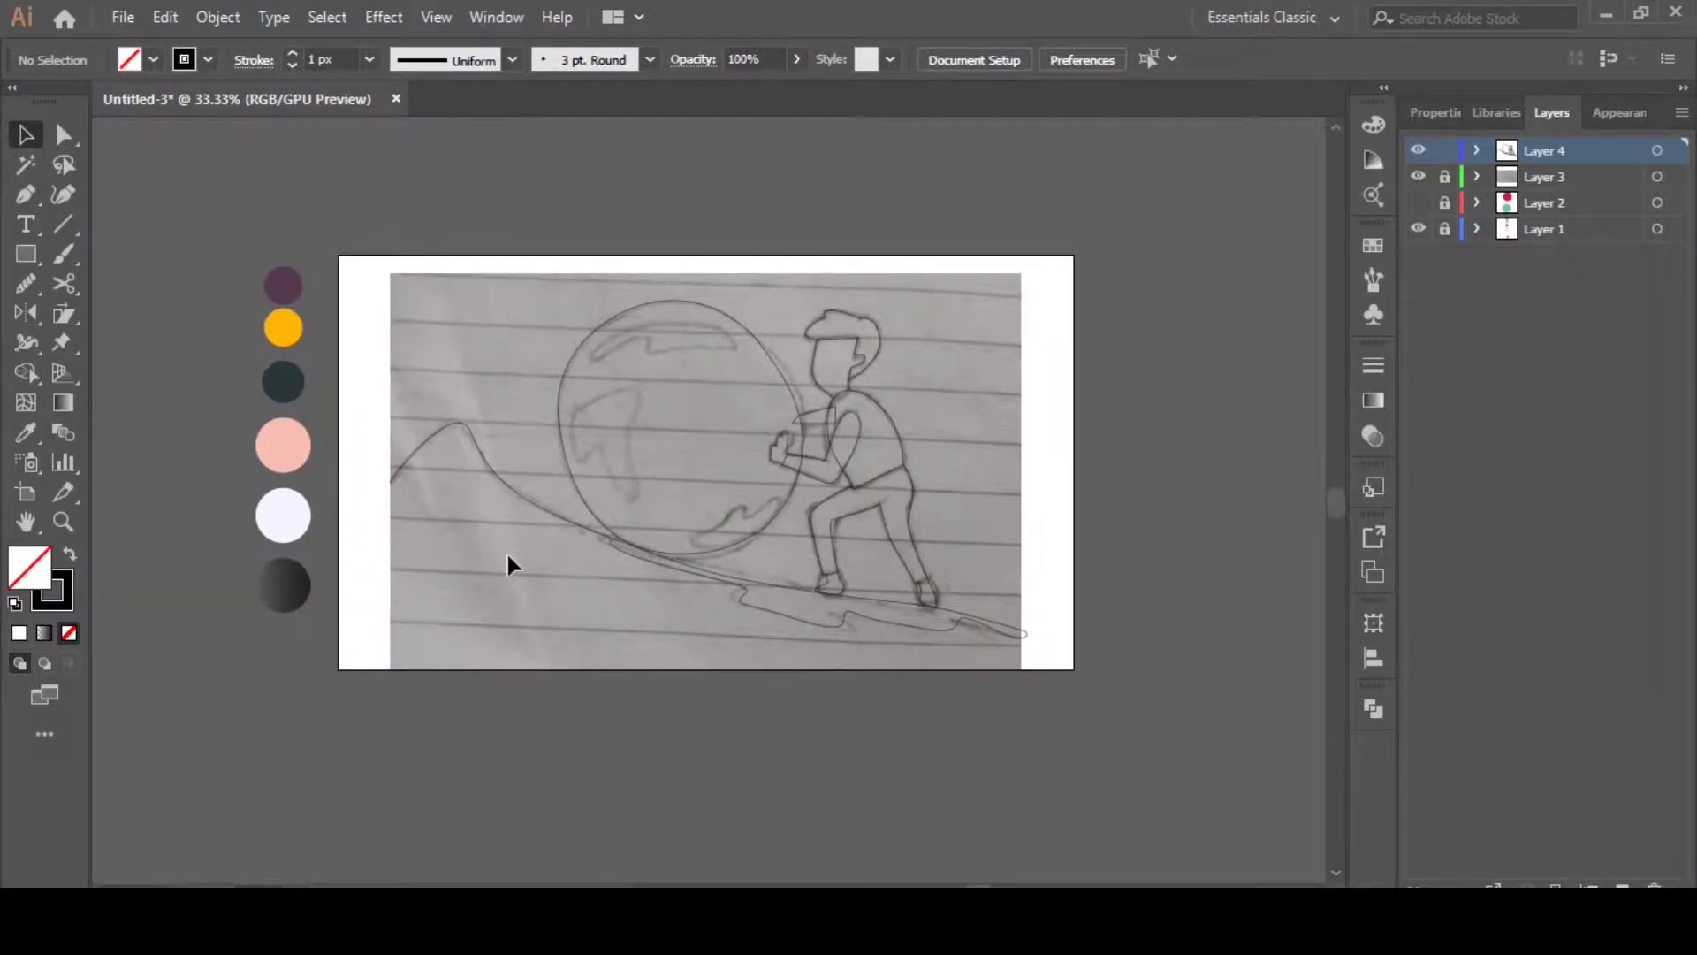
{"action": "left_click_drag", "start_coordinate": [781, 508], "coordinate": [761, 550]}
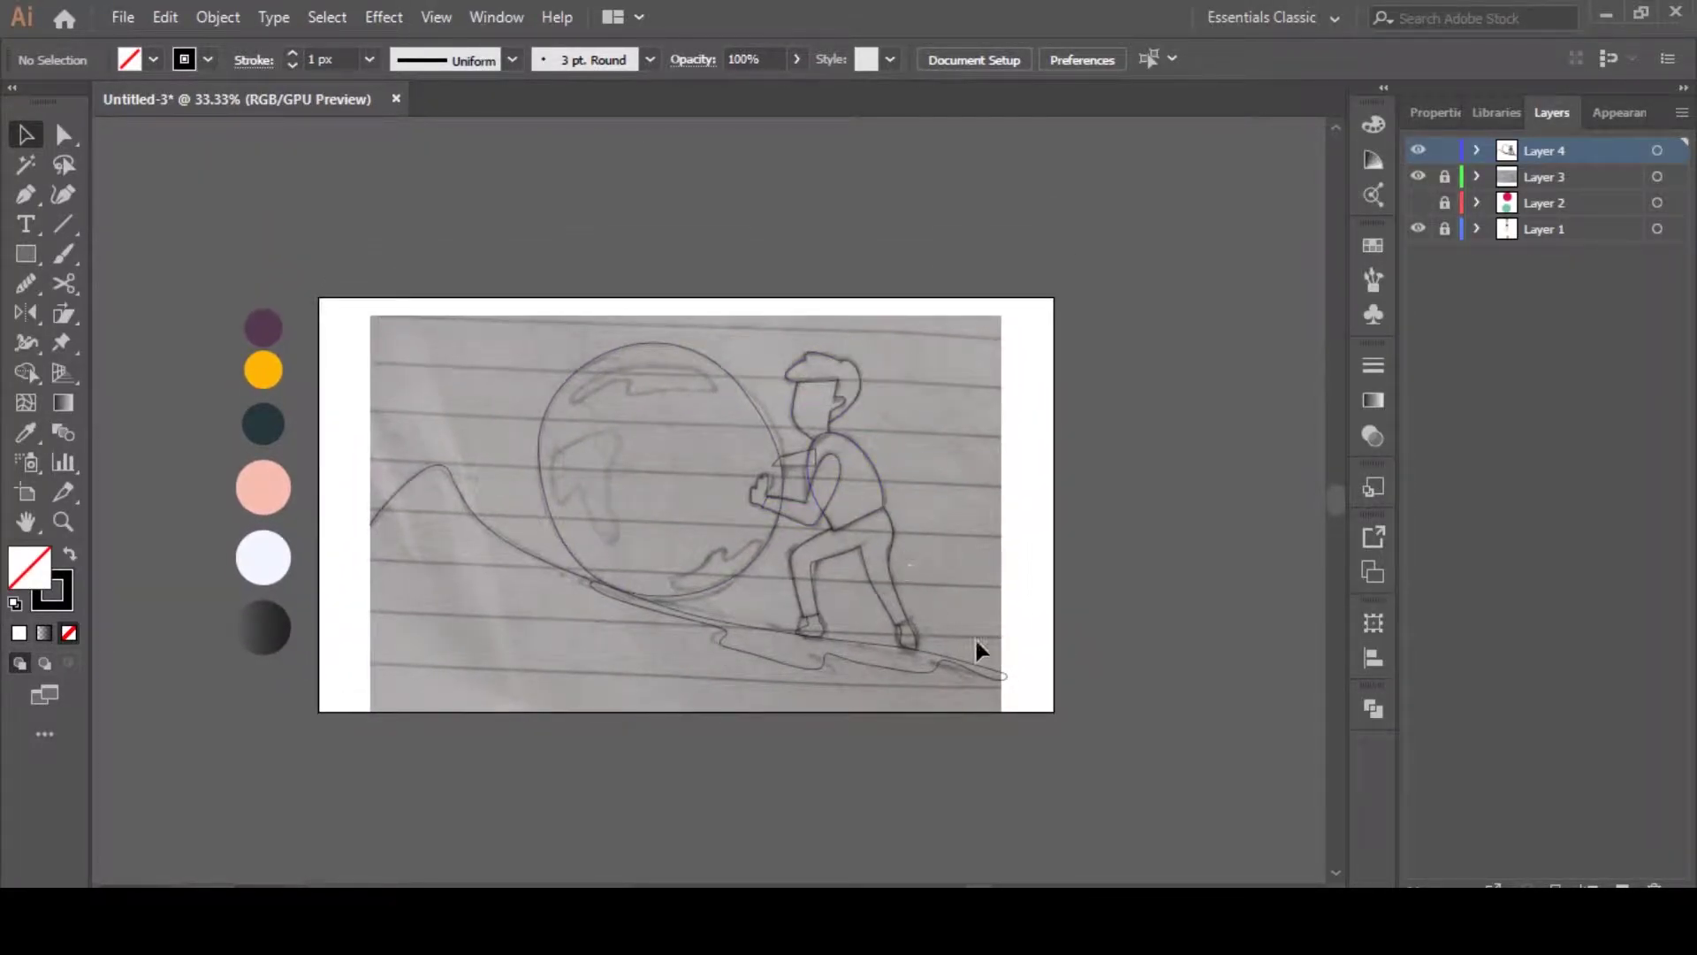
{"action": "key", "text": "ctrl+1"}
{"action": "left_click", "coordinate": [748, 303]}
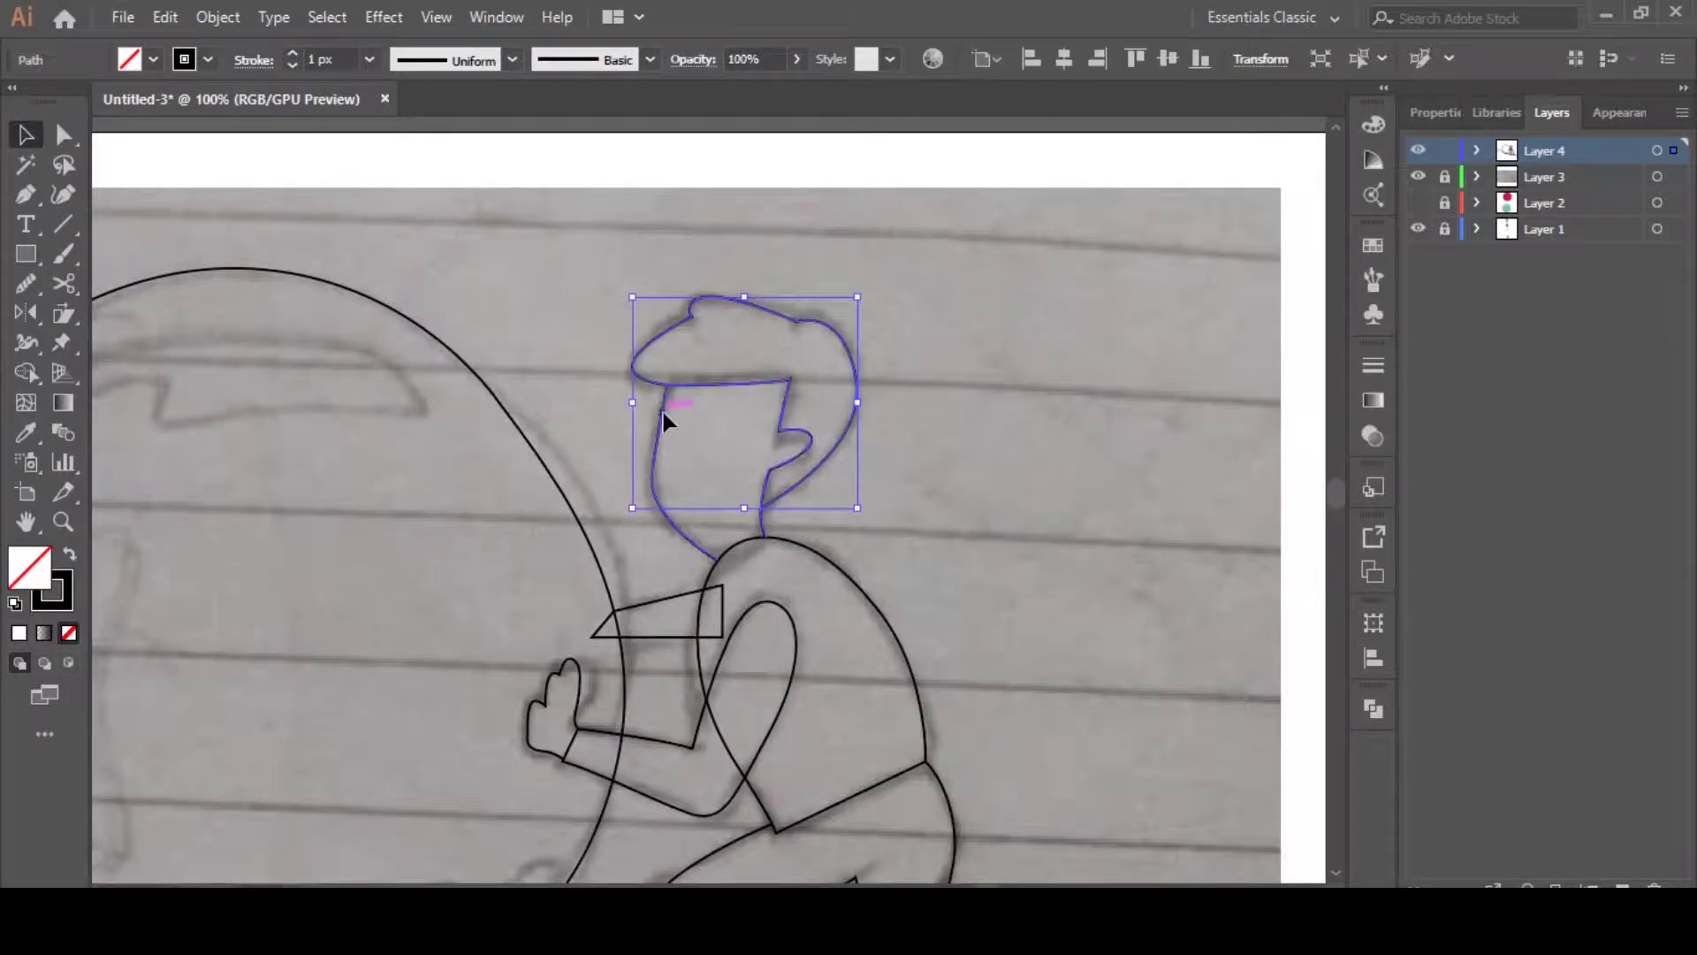
{"action": "left_click", "coordinate": [664, 412], "text": "shift"}
{"action": "key", "text": "shift+m"}
{"action": "key", "text": "v"}
{"action": "left_click", "coordinate": [788, 517]}
Select the hair outline and examine up close where its ends meet the face and neck
{"action": "scroll", "coordinate": [788, 518], "scroll_direction": "up", "scroll_amount": 4}
{"action": "left_click", "coordinate": [714, 464]}
{"action": "key", "text": "a"}
{"action": "scroll", "coordinate": [684, 500], "scroll_direction": "up", "scroll_amount": 4}
{"action": "scroll", "coordinate": [668, 438], "scroll_direction": "down", "scroll_amount": 9}
{"action": "scroll", "coordinate": [610, 354], "scroll_direction": "up", "scroll_amount": 5}
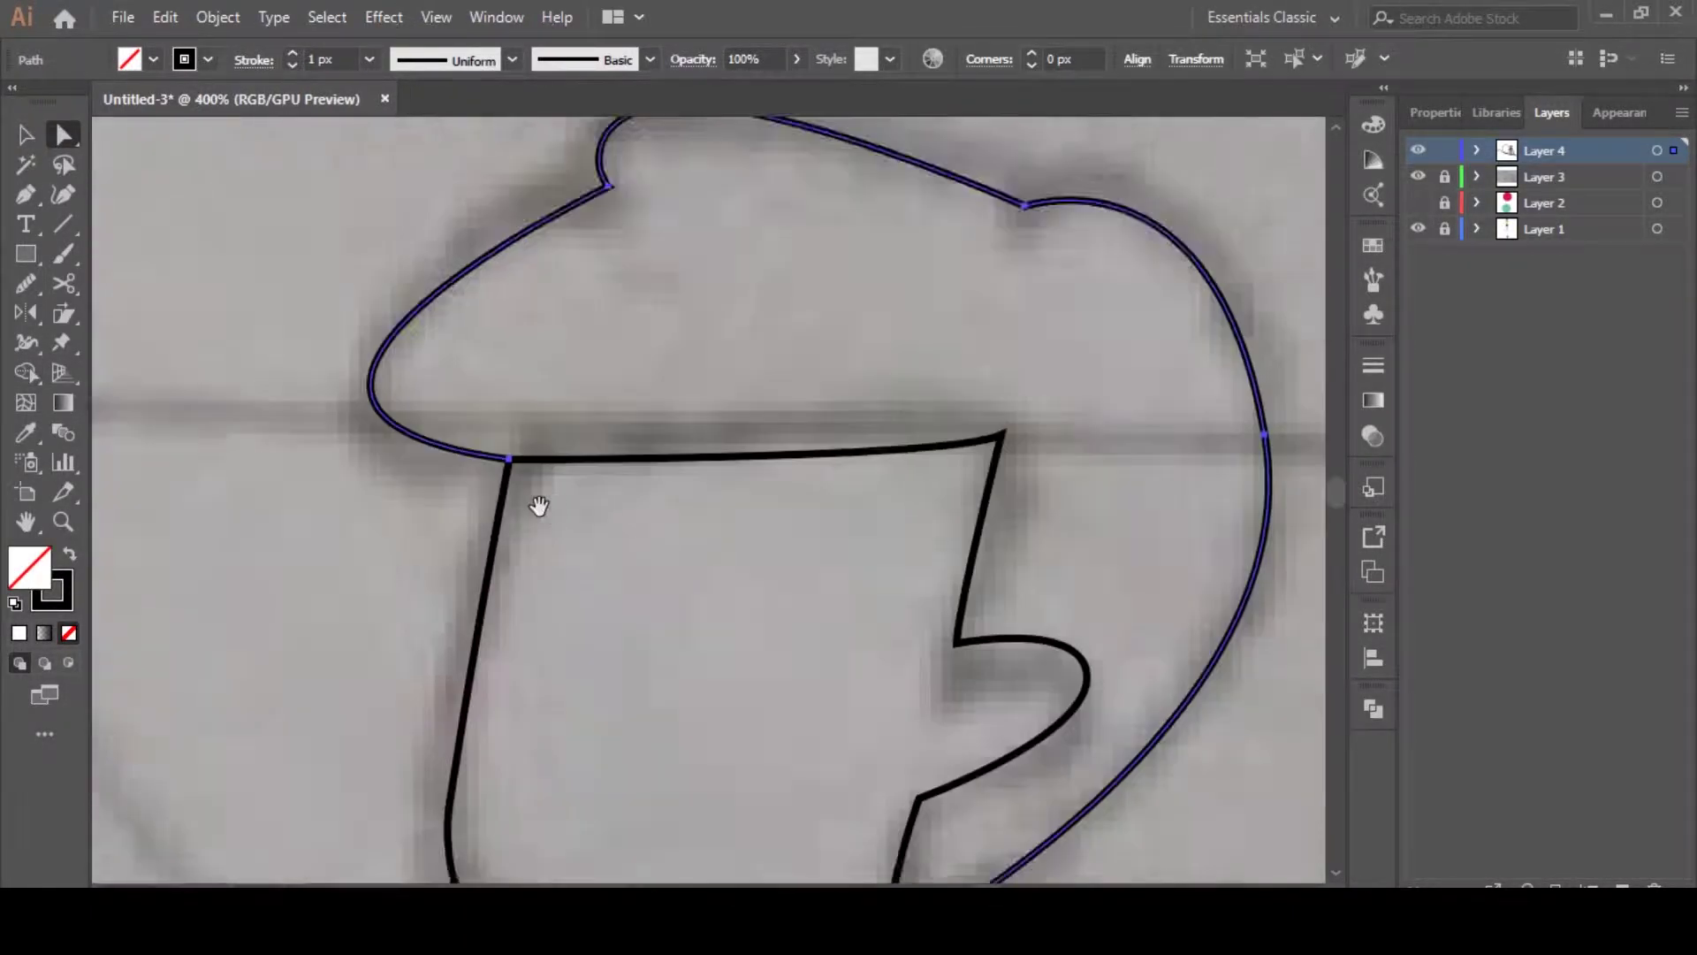
{"action": "scroll", "coordinate": [422, 336], "scroll_direction": "up", "scroll_amount": 3}
{"action": "scroll", "coordinate": [497, 447], "scroll_direction": "down", "scroll_amount": 5}
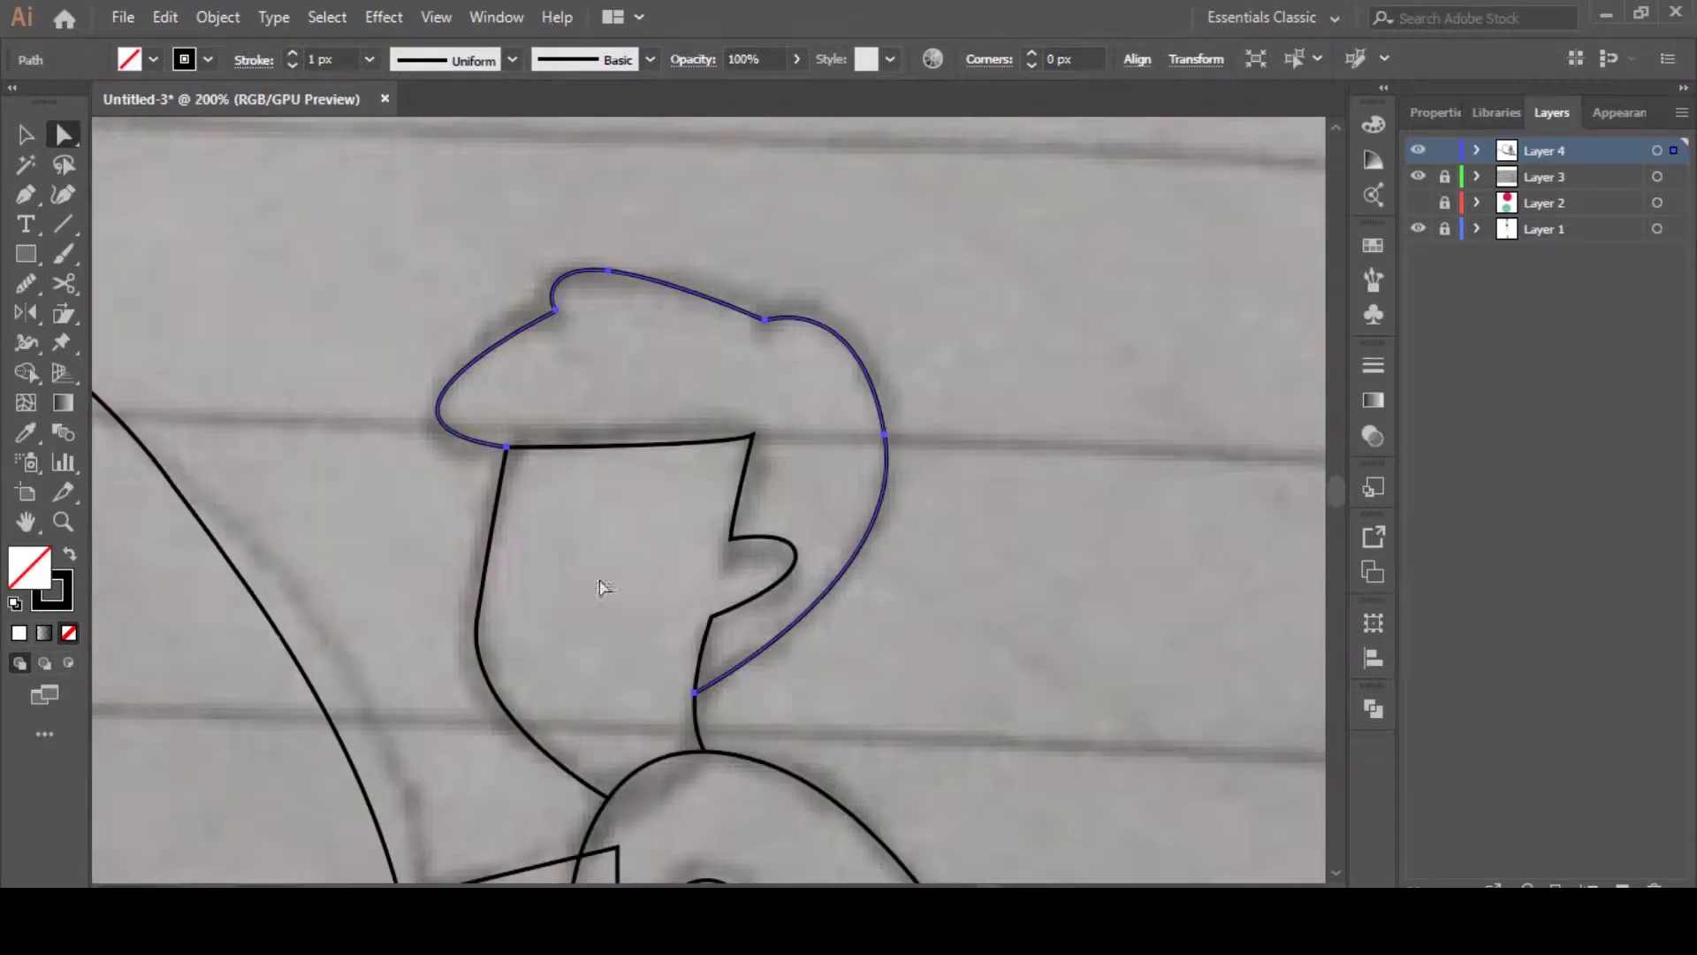
Try again to turn the selected hair and face outlines into closed shapes with the Shape Builder tool
{"action": "left_click", "coordinate": [491, 507], "text": "shift"}
{"action": "key", "text": "v"}
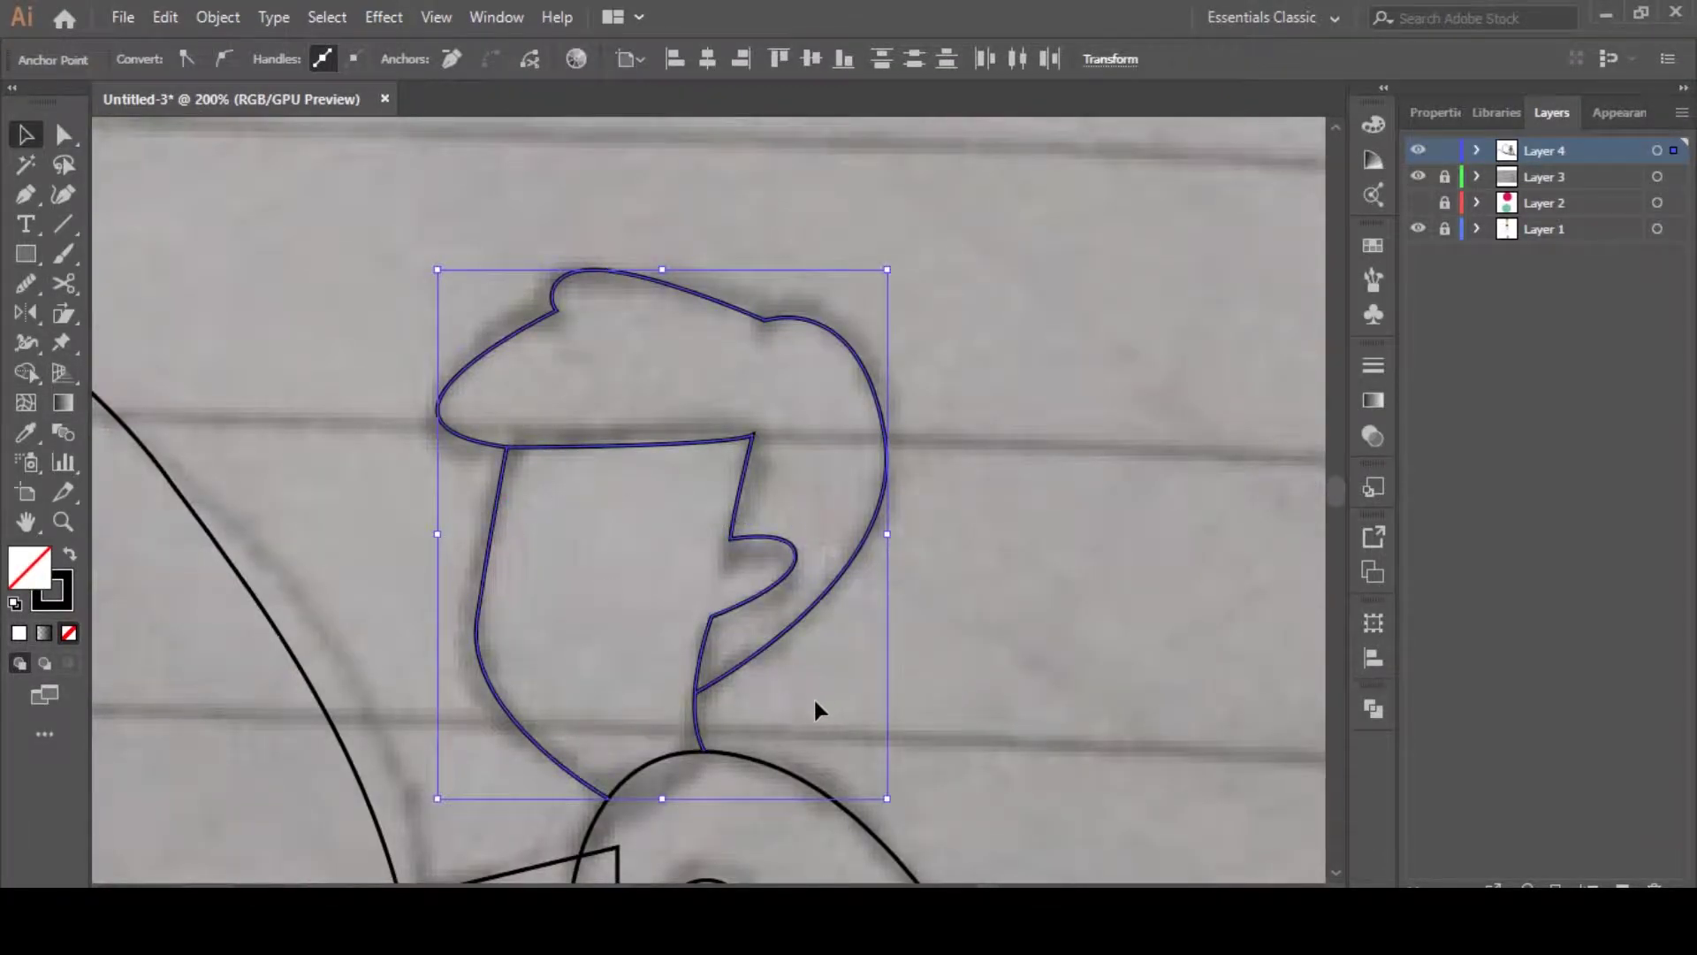
{"action": "left_click", "coordinate": [729, 366]}
{"action": "left_click", "coordinate": [731, 444]}
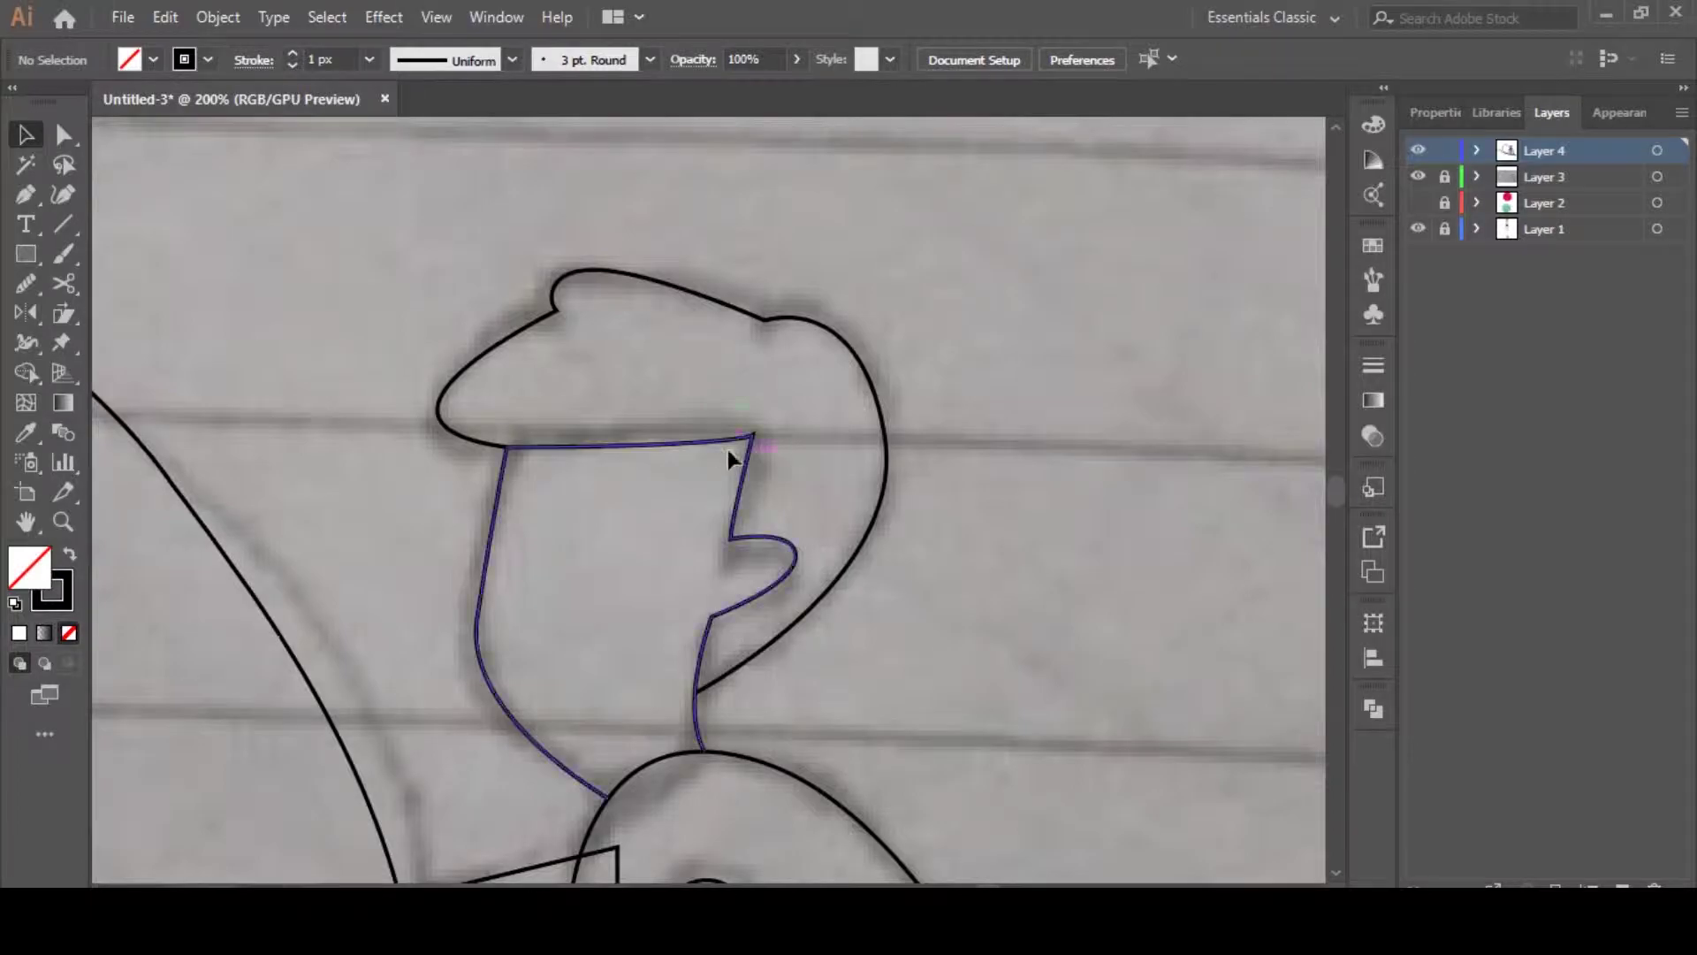
{"action": "left_click", "coordinate": [491, 354], "text": "shift"}
{"action": "key", "text": "shift+m"}
{"action": "key", "text": "v"}
{"action": "left_click", "coordinate": [875, 610]}
Extend the lower end of the hair outline slightly past the back-of-neck line so the two paths cross
{"action": "scroll", "coordinate": [701, 686], "scroll_direction": "up", "scroll_amount": 3}
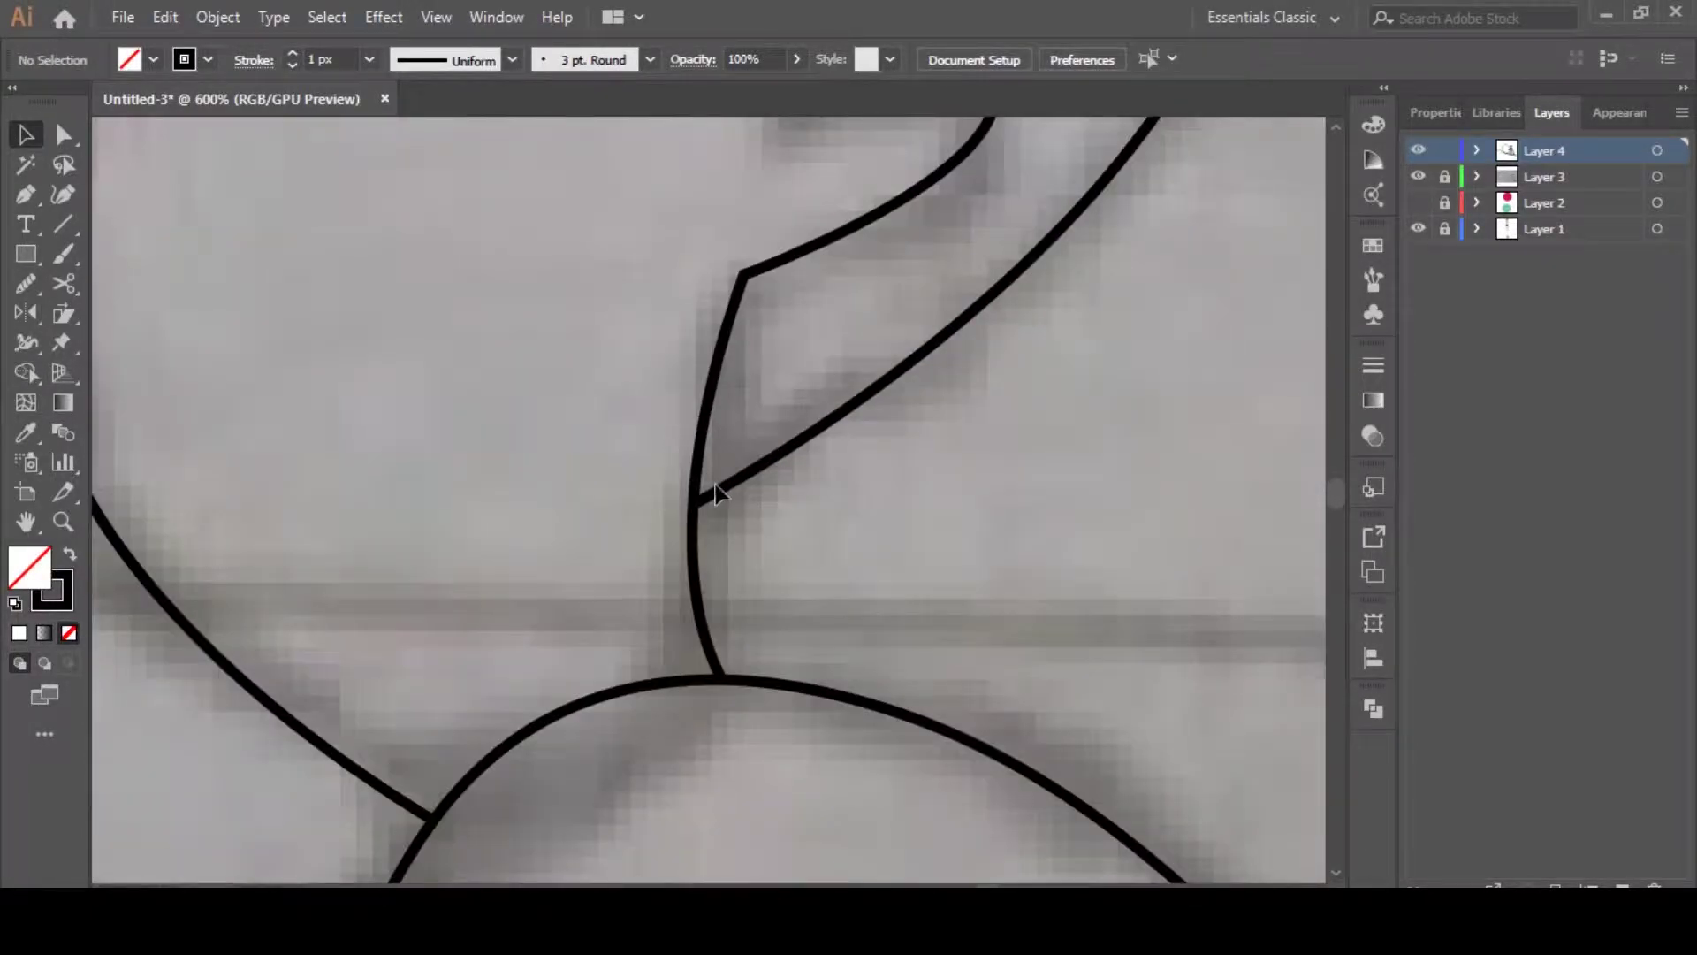
{"action": "key", "text": "a"}
{"action": "left_click", "coordinate": [694, 506]}
{"action": "left_click_drag", "start_coordinate": [693, 506], "coordinate": [673, 518]}
{"action": "scroll", "coordinate": [663, 562], "scroll_direction": "down", "scroll_amount": 2}
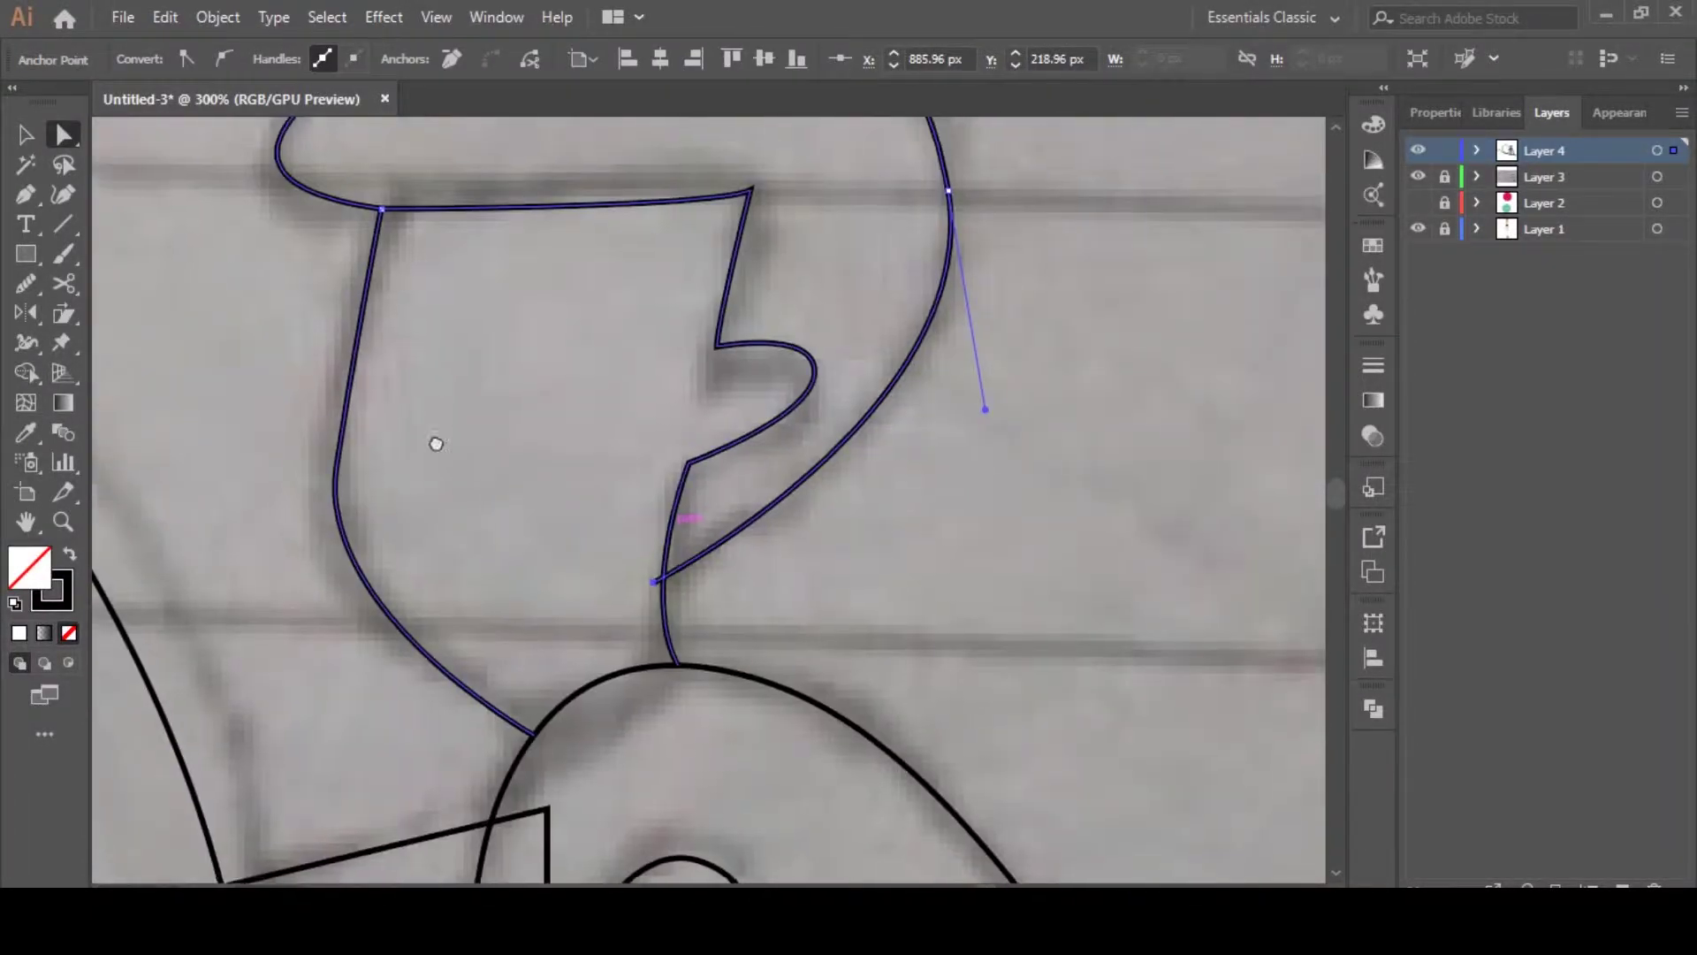
Build the closed hair shape from the crossing hair and face outlines with the Shape Builder tool
{"action": "left_click_drag", "start_coordinate": [413, 368], "coordinate": [497, 613]}
{"action": "left_click", "coordinate": [623, 443], "text": "shift"}
{"action": "key", "text": "shift+m"}
{"action": "left_click", "coordinate": [643, 375]}
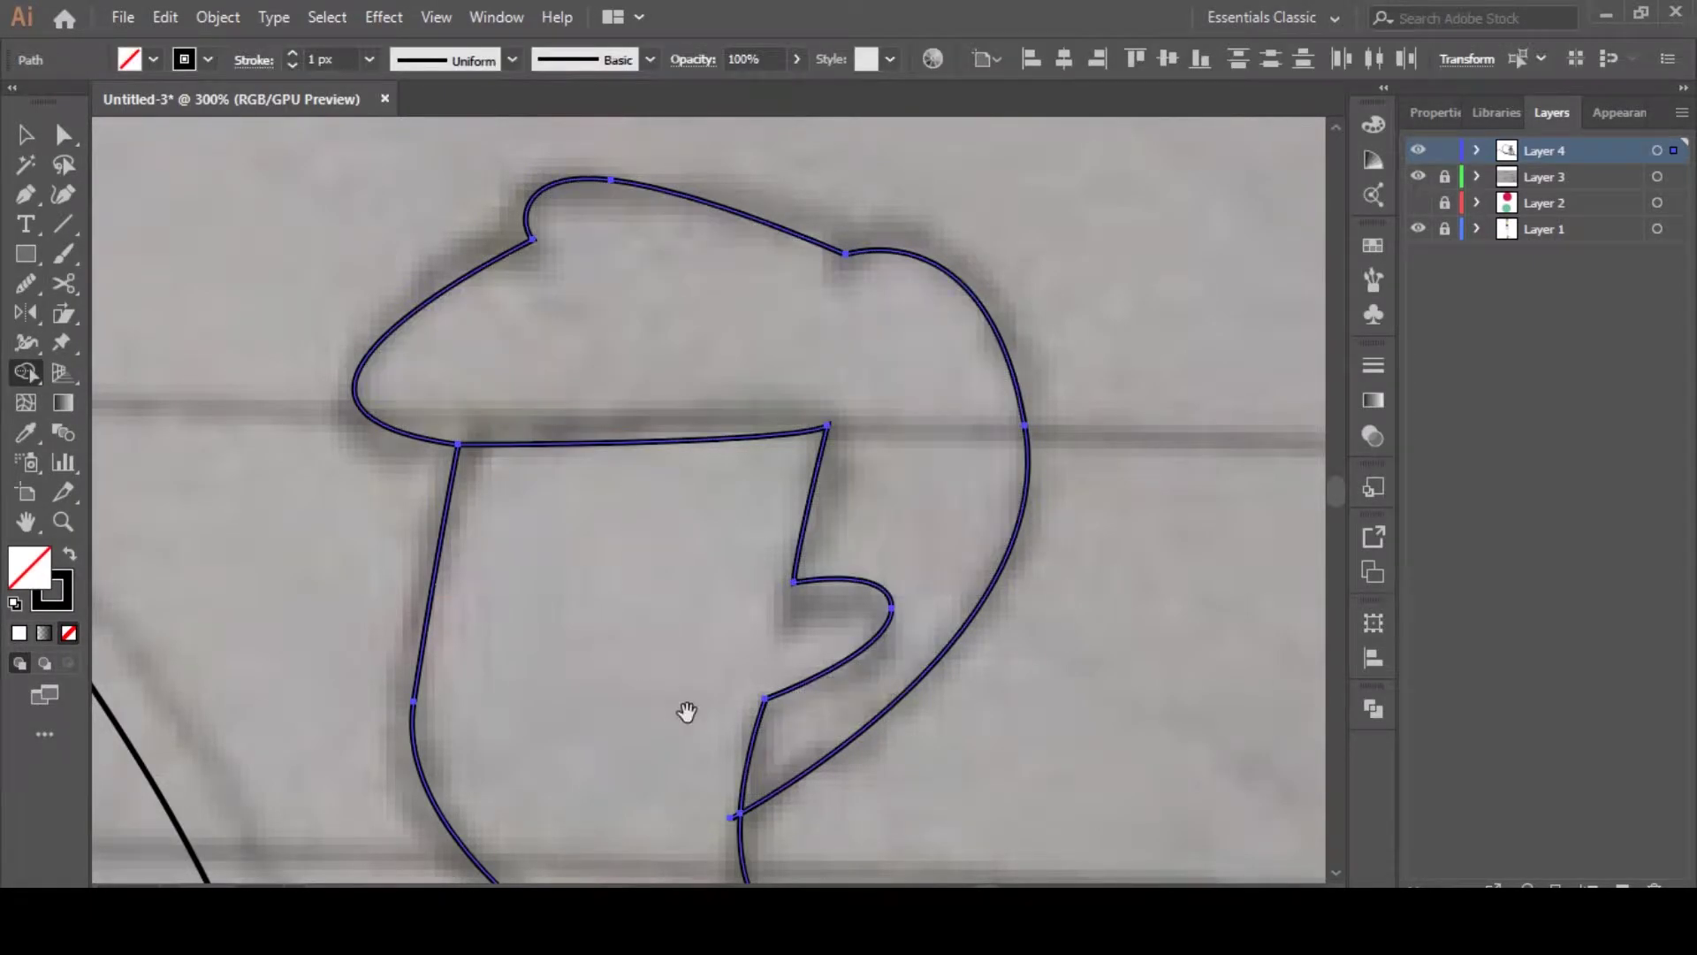
{"action": "left_click_drag", "start_coordinate": [730, 823], "coordinate": [697, 478]}
{"action": "scroll", "coordinate": [771, 580], "scroll_direction": "down", "scroll_amount": 3}
{"action": "key", "text": "v"}
{"action": "left_click", "coordinate": [500, 479]}
{"action": "left_click", "coordinate": [655, 500]}
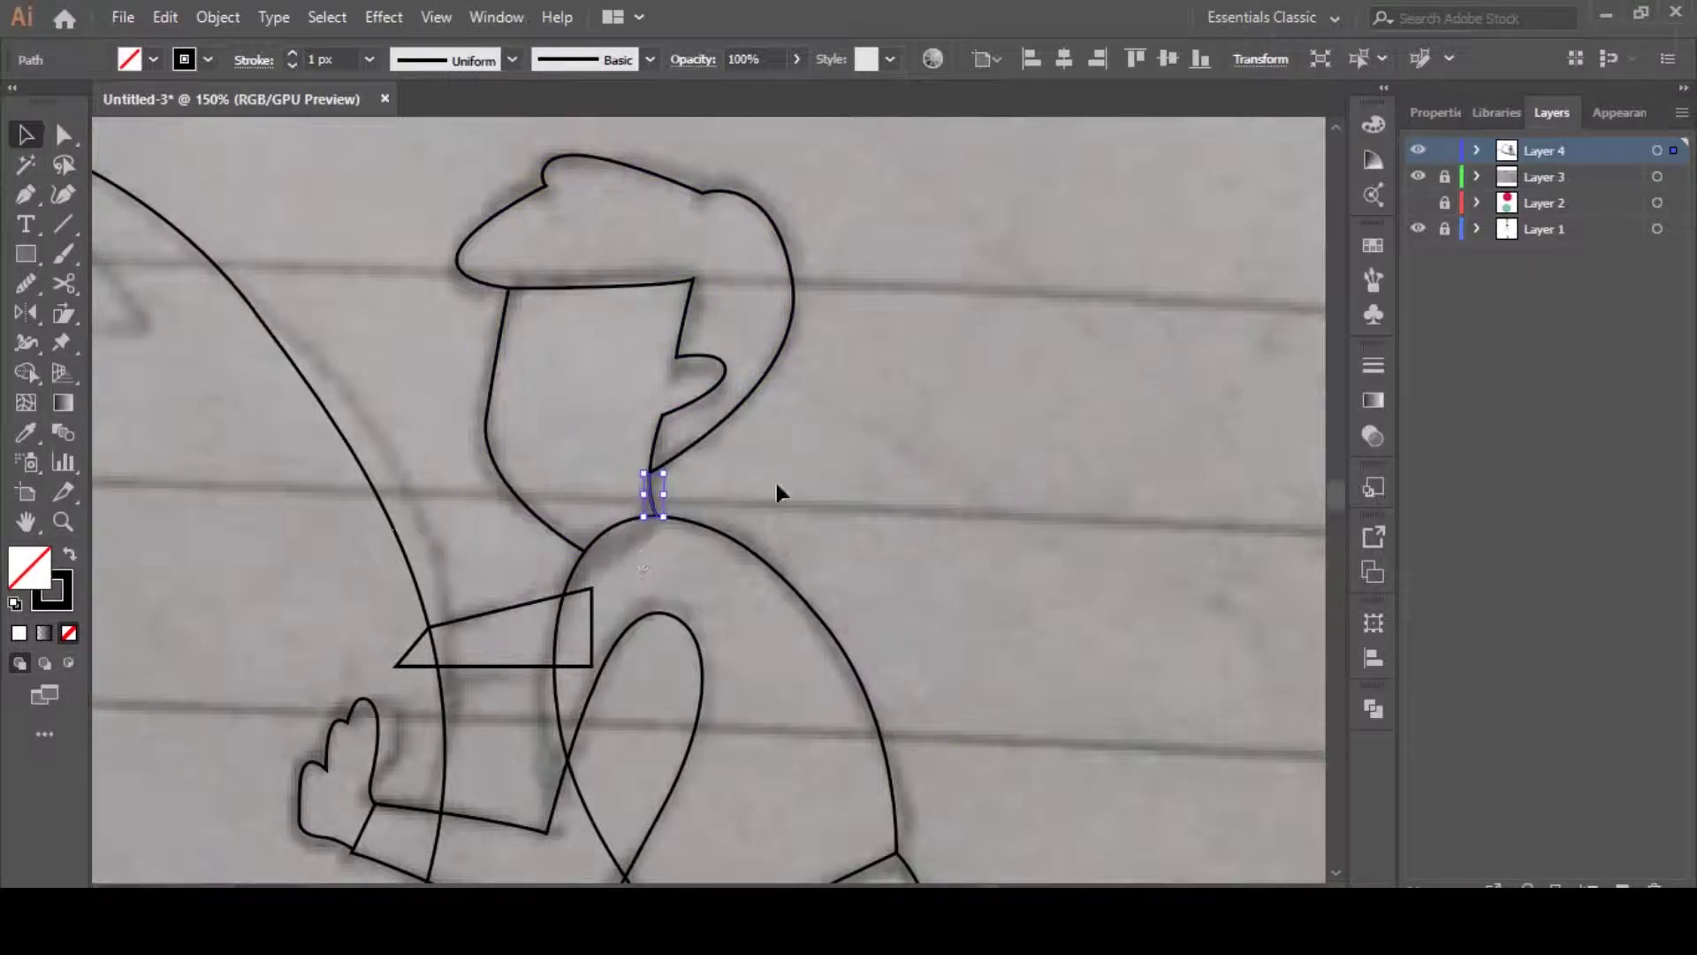
{"action": "left_click", "coordinate": [775, 481]}
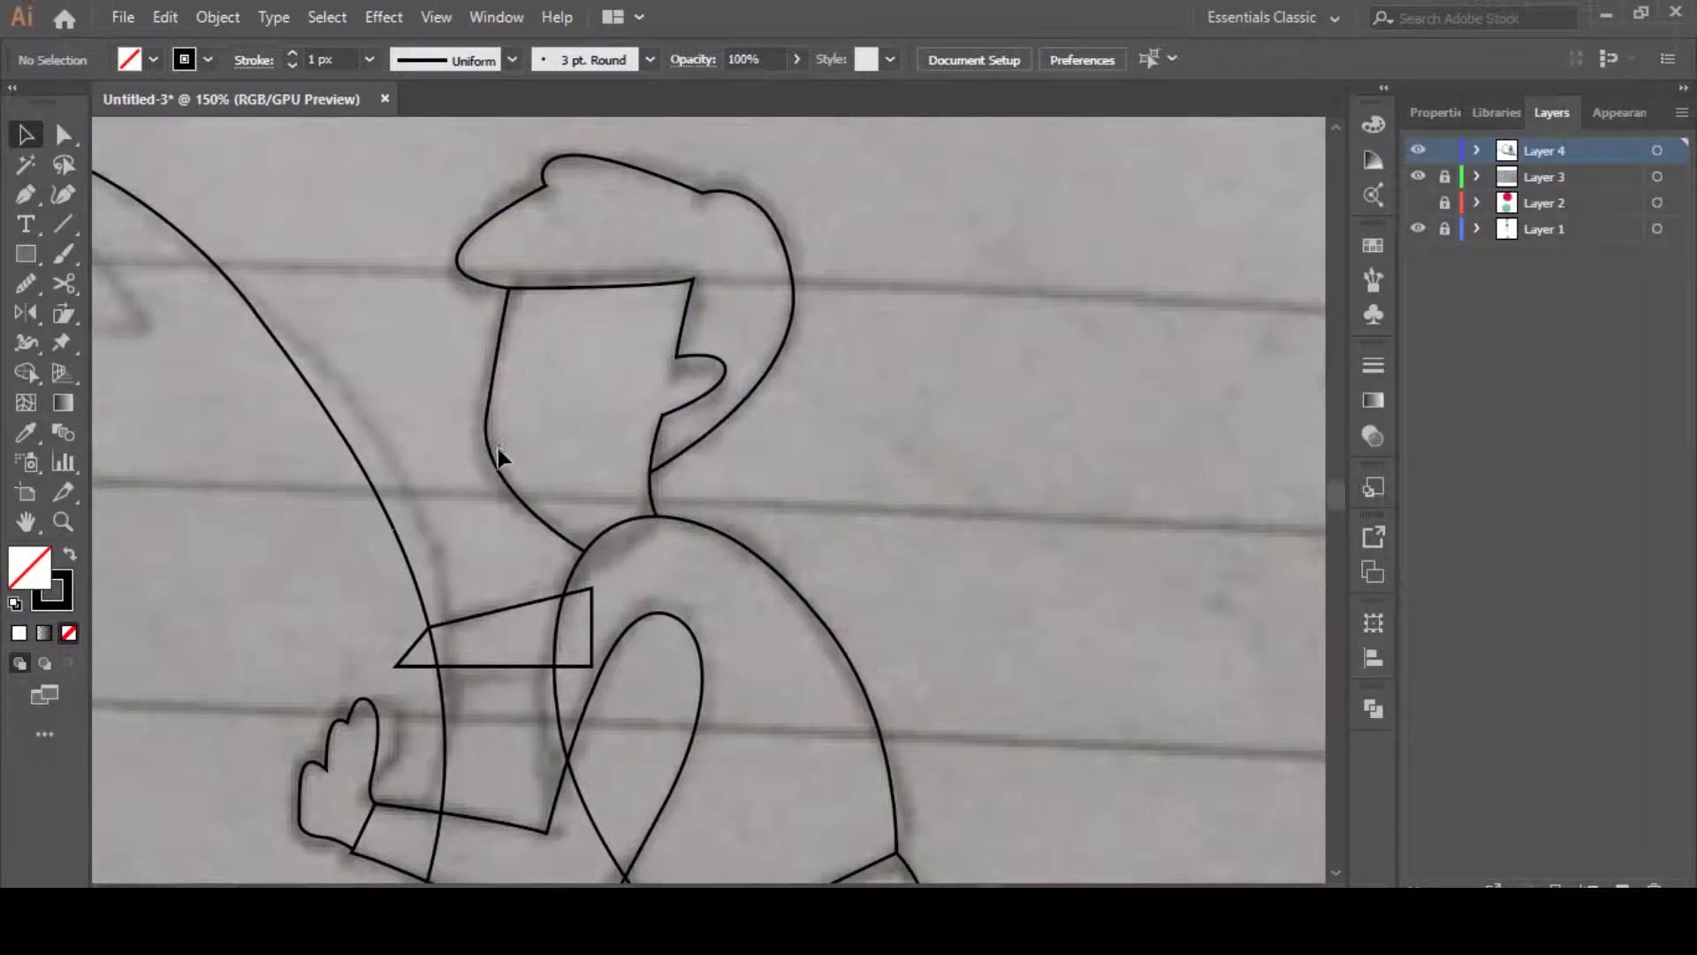
Build the closed face and neck shape from the head and shirt outlines with the Shape Builder tool
{"action": "left_click_drag", "start_coordinate": [695, 496], "coordinate": [564, 440]}
{"action": "left_click", "coordinate": [491, 407], "text": "shift"}
{"action": "left_click", "coordinate": [797, 585], "text": "shift"}
{"action": "key", "text": "shift+m"}
{"action": "left_click", "coordinate": [587, 436]}
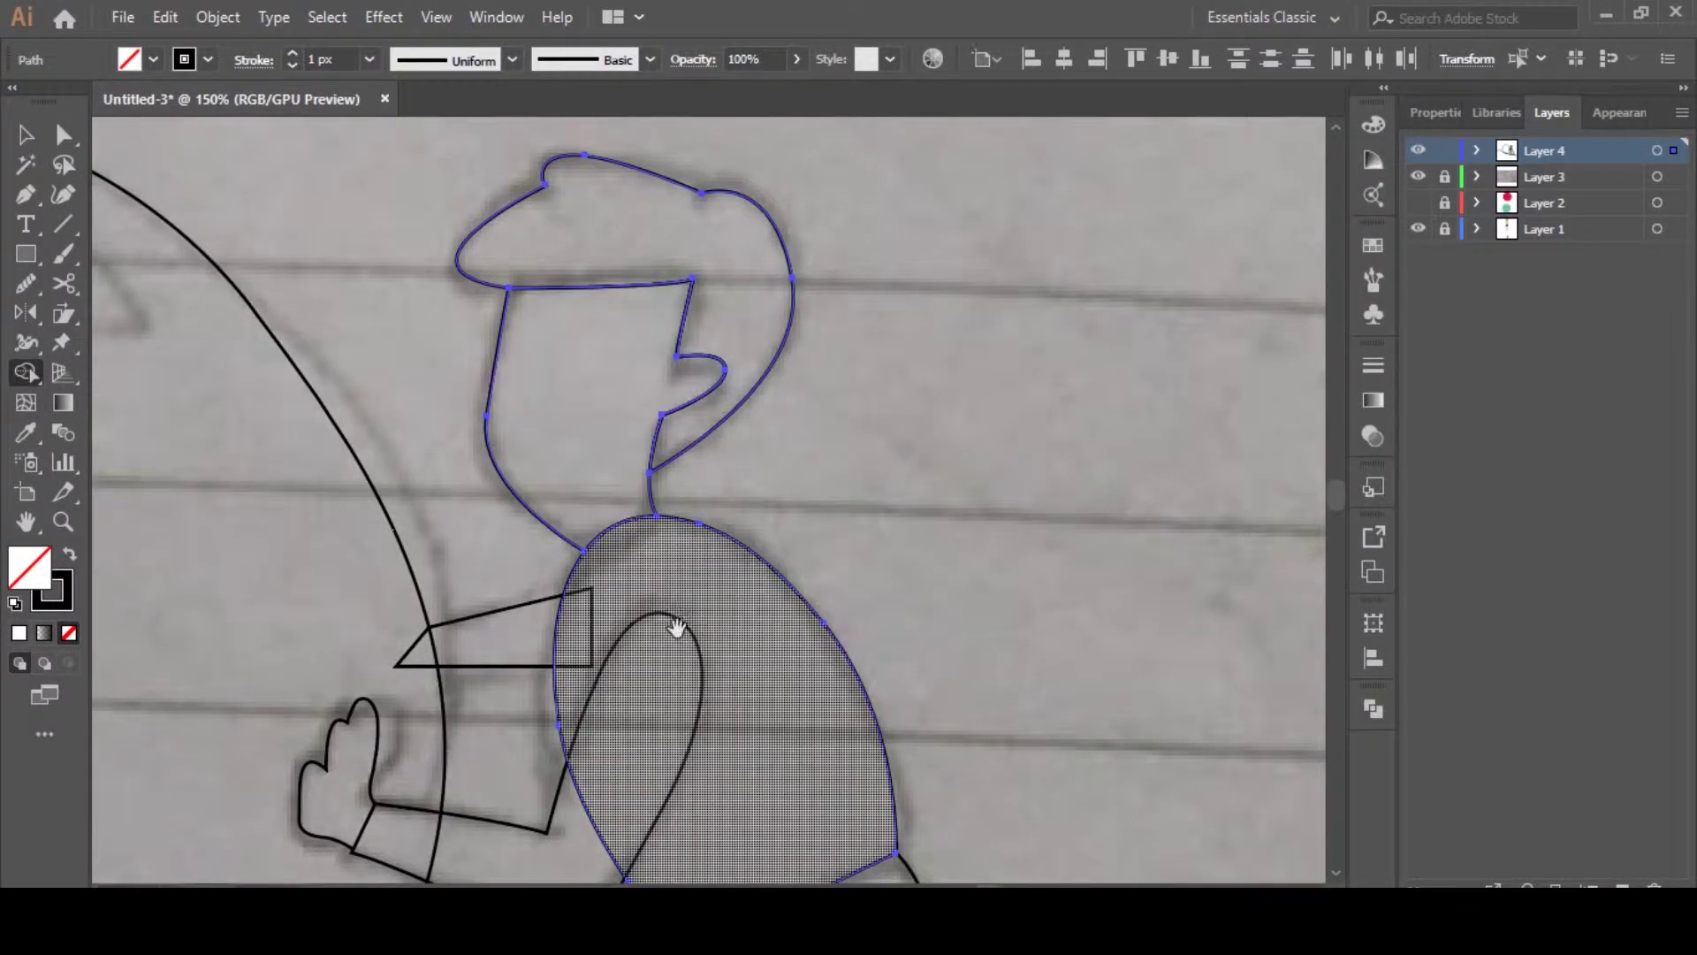
{"action": "left_click_drag", "start_coordinate": [678, 618], "coordinate": [649, 409], "text": "space"}
{"action": "key", "text": "v"}
{"action": "left_click", "coordinate": [696, 579]}
Build the closed trousers shape against the shirt's hem with the Shape Builder tool
{"action": "left_click_drag", "start_coordinate": [681, 619], "coordinate": [660, 407], "text": "space"}
{"action": "left_click", "coordinate": [670, 516]}
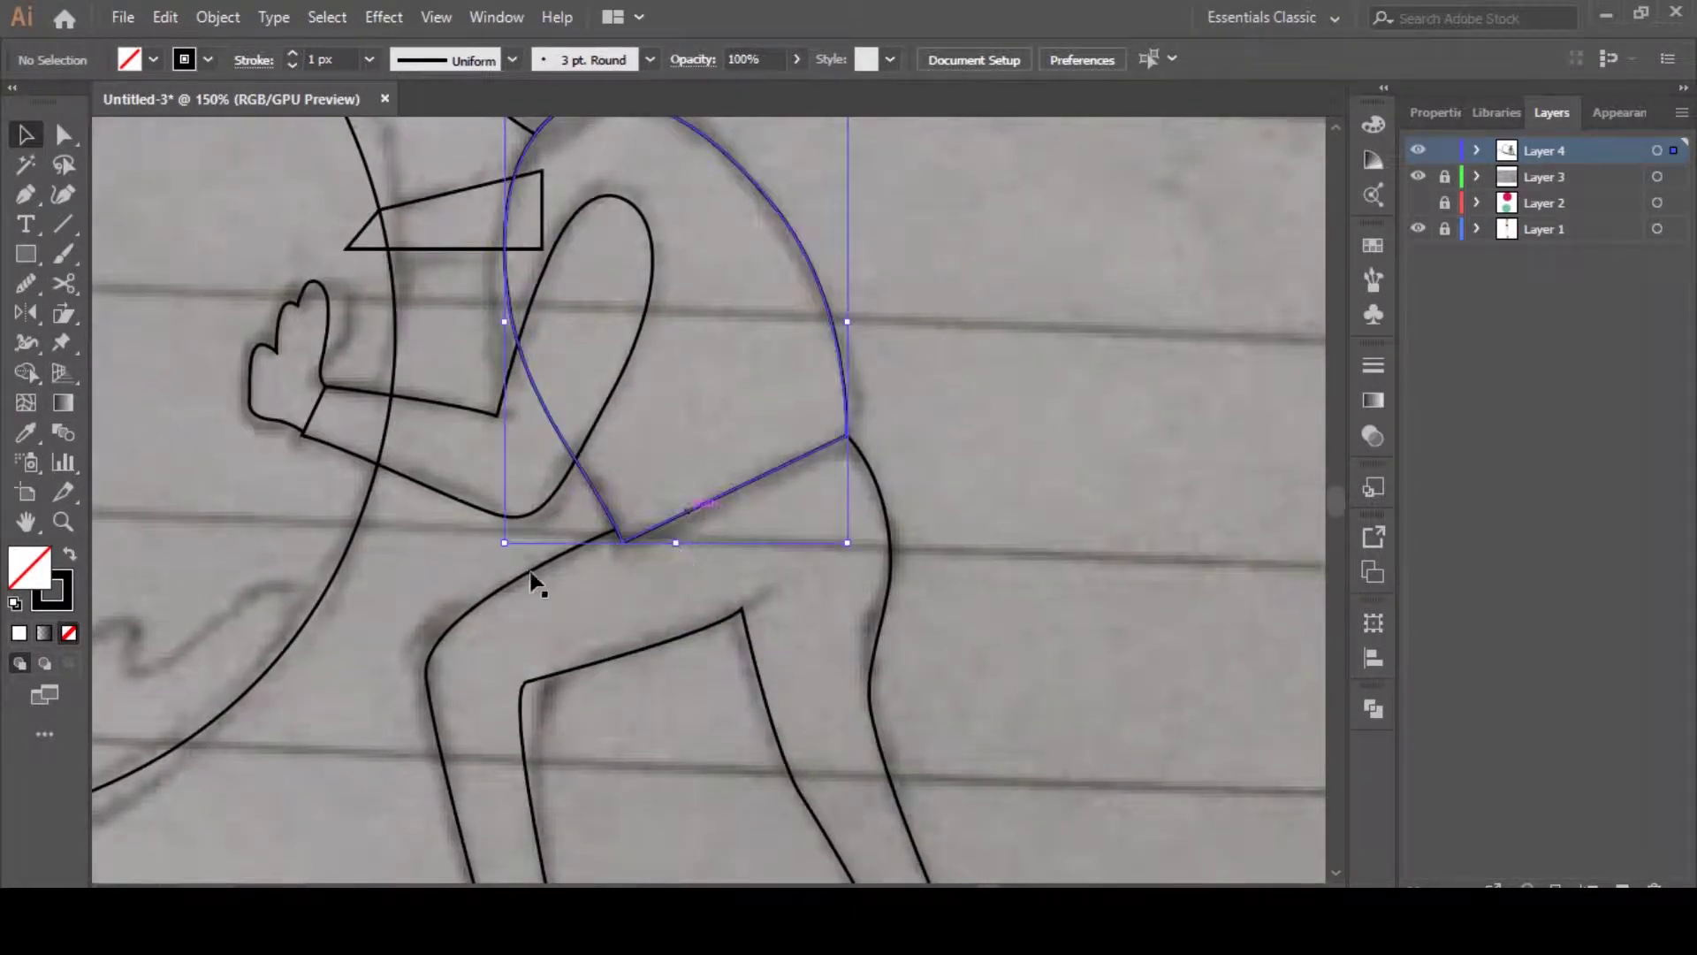
{"action": "left_click", "coordinate": [538, 571], "text": "shift"}
{"action": "key", "text": "shift+m"}
{"action": "left_click", "coordinate": [643, 625]}
{"action": "left_click_drag", "start_coordinate": [607, 621], "coordinate": [633, 412], "text": "space"}
{"action": "scroll", "coordinate": [633, 411], "scroll_direction": "down", "scroll_amount": 1, "text": "alt"}
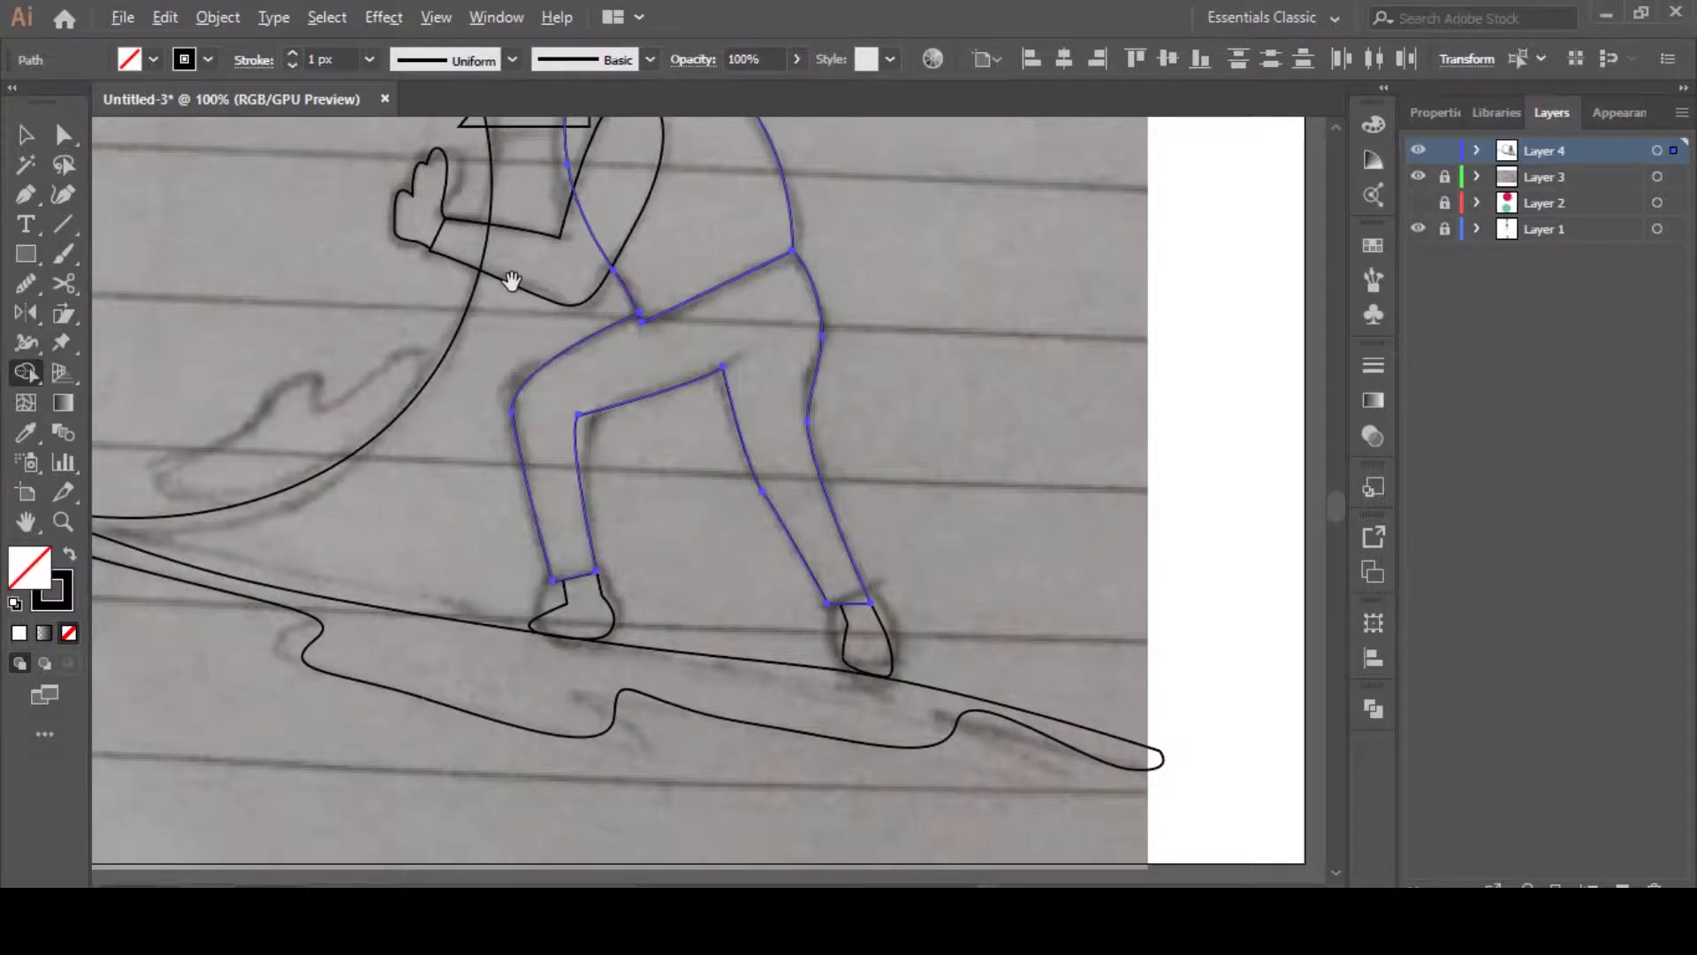
{"action": "left_click_drag", "start_coordinate": [512, 282], "coordinate": [633, 584], "text": "space"}
{"action": "key", "text": "alt+v"}
{"action": "left_click", "coordinate": [1043, 350]}
Fill the hair with the dark purple sampled from the colour palette circles beside the artboard
{"action": "left_click_drag", "start_coordinate": [408, 486], "coordinate": [537, 567], "text": "space"}
{"action": "key", "text": "v"}
{"action": "left_click_drag", "start_coordinate": [459, 480], "coordinate": [744, 417], "text": "space"}
{"action": "scroll", "coordinate": [773, 333], "scroll_direction": "down", "scroll_amount": 2, "text": "alt"}
{"action": "left_click", "coordinate": [1047, 256]}
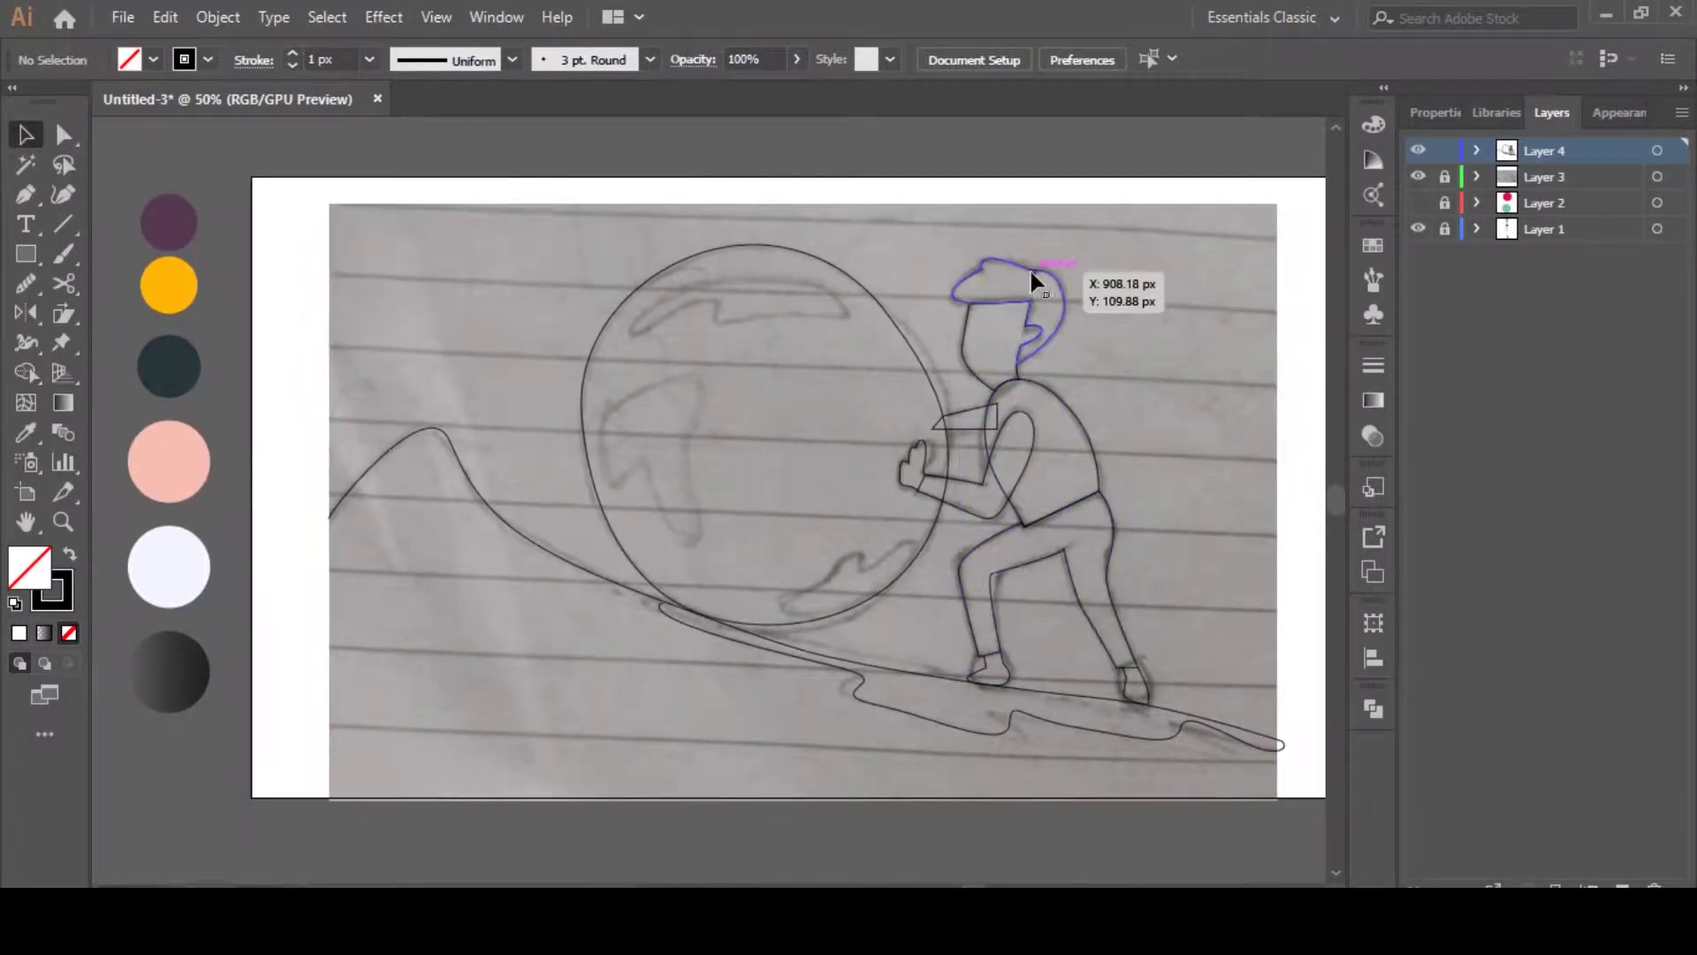
{"action": "left_click", "coordinate": [1031, 272]}
{"action": "key", "text": "i"}
{"action": "left_click", "coordinate": [181, 225]}
{"action": "key", "text": "v"}
Fill the face and neck with the palette's pink skin colour and deselect the shape
{"action": "left_click", "coordinate": [967, 359]}
{"action": "key", "text": "i"}
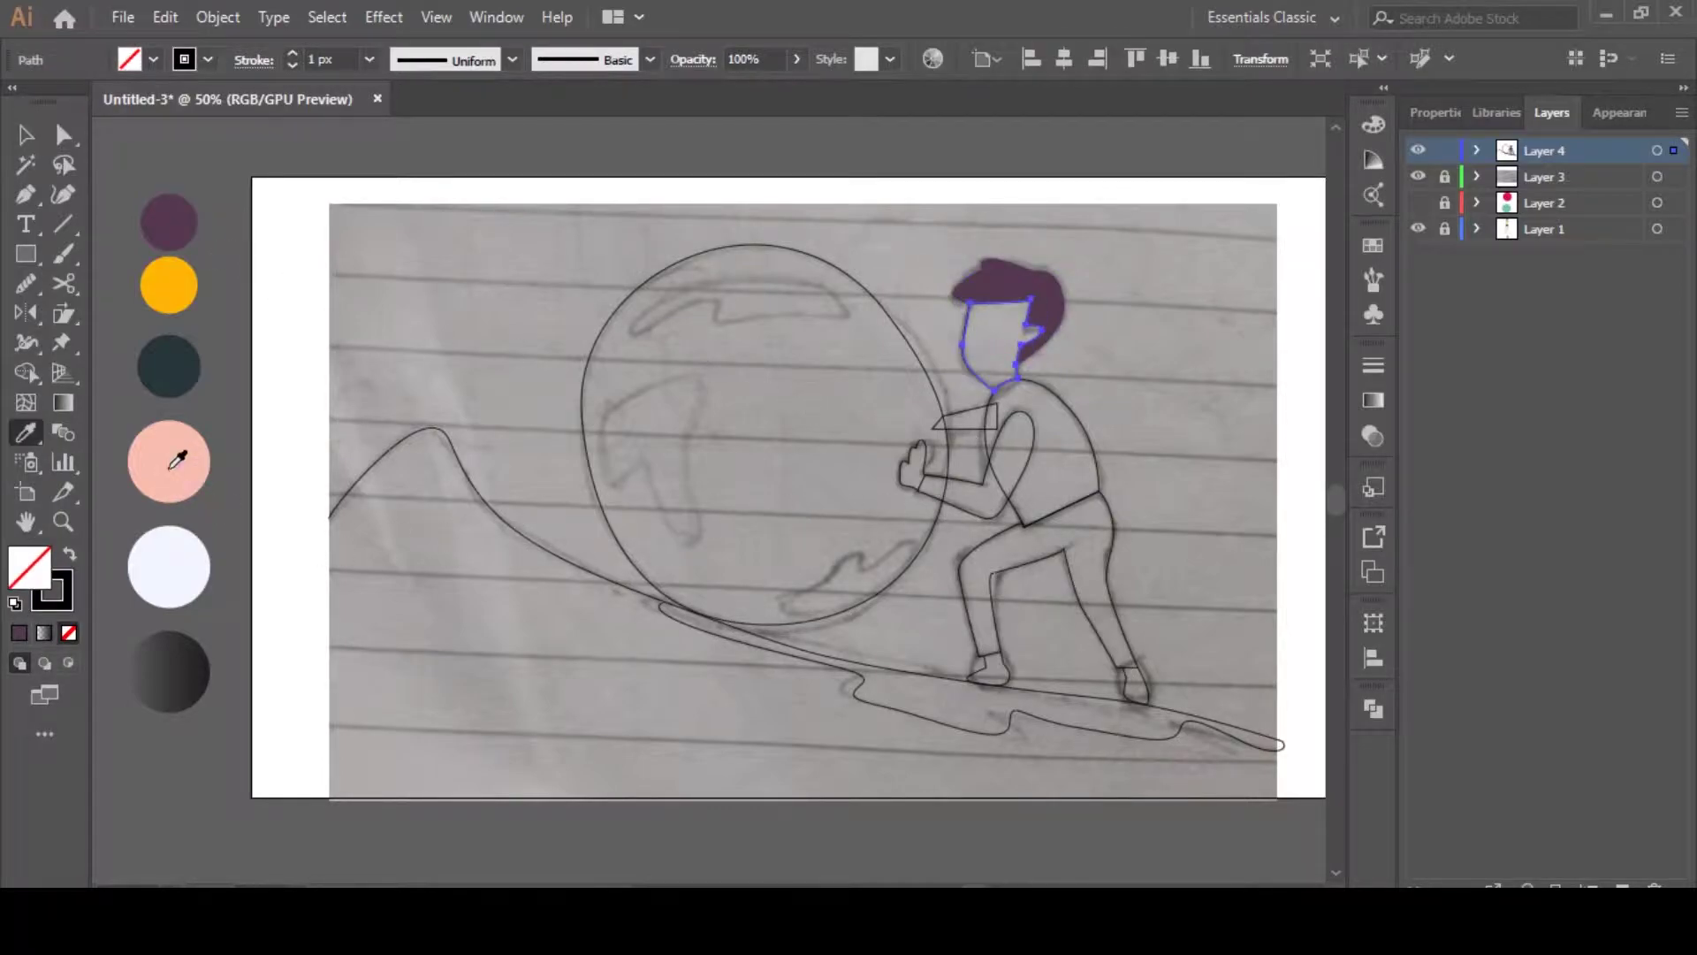
{"action": "left_click", "coordinate": [173, 467]}
{"action": "key", "text": "v"}
{"action": "left_click", "coordinate": [840, 454]}
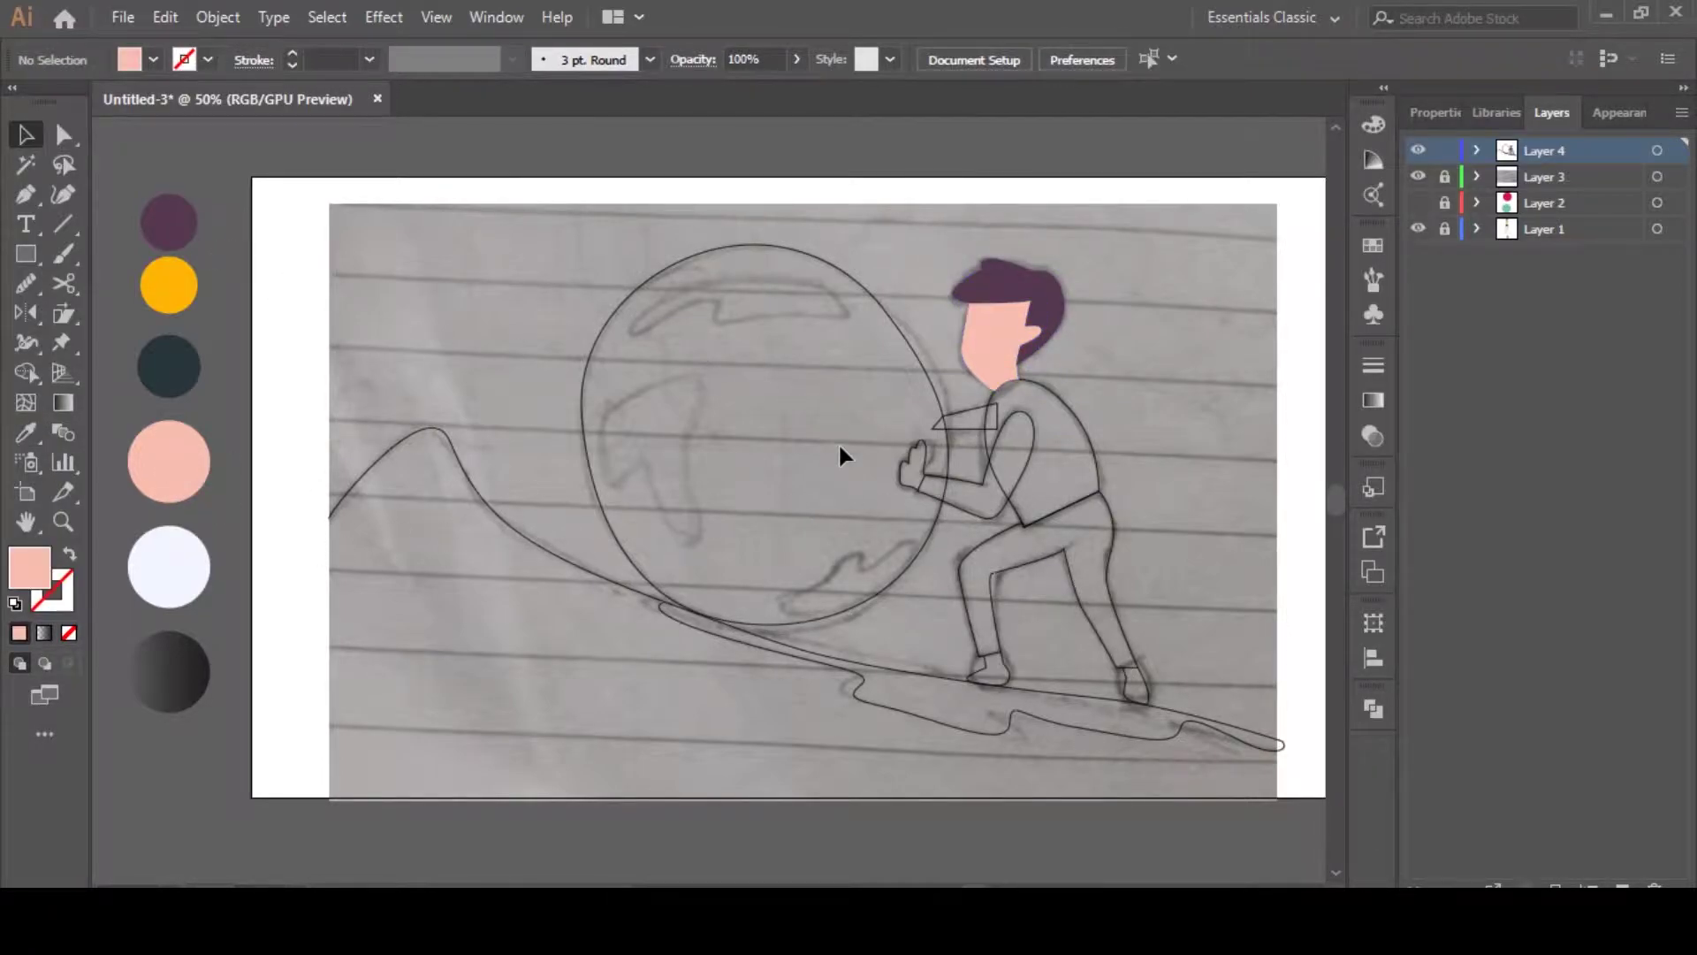
Fill the shirt's torso with the yellow-orange sampled from the palette
{"action": "left_click", "coordinate": [1093, 415]}
{"action": "key", "text": "i"}
{"action": "left_click", "coordinate": [169, 285]}
{"action": "key", "text": "v"}
Fill the trousers with the palette's dark purple and deselect them
{"action": "left_click", "coordinate": [1040, 538]}
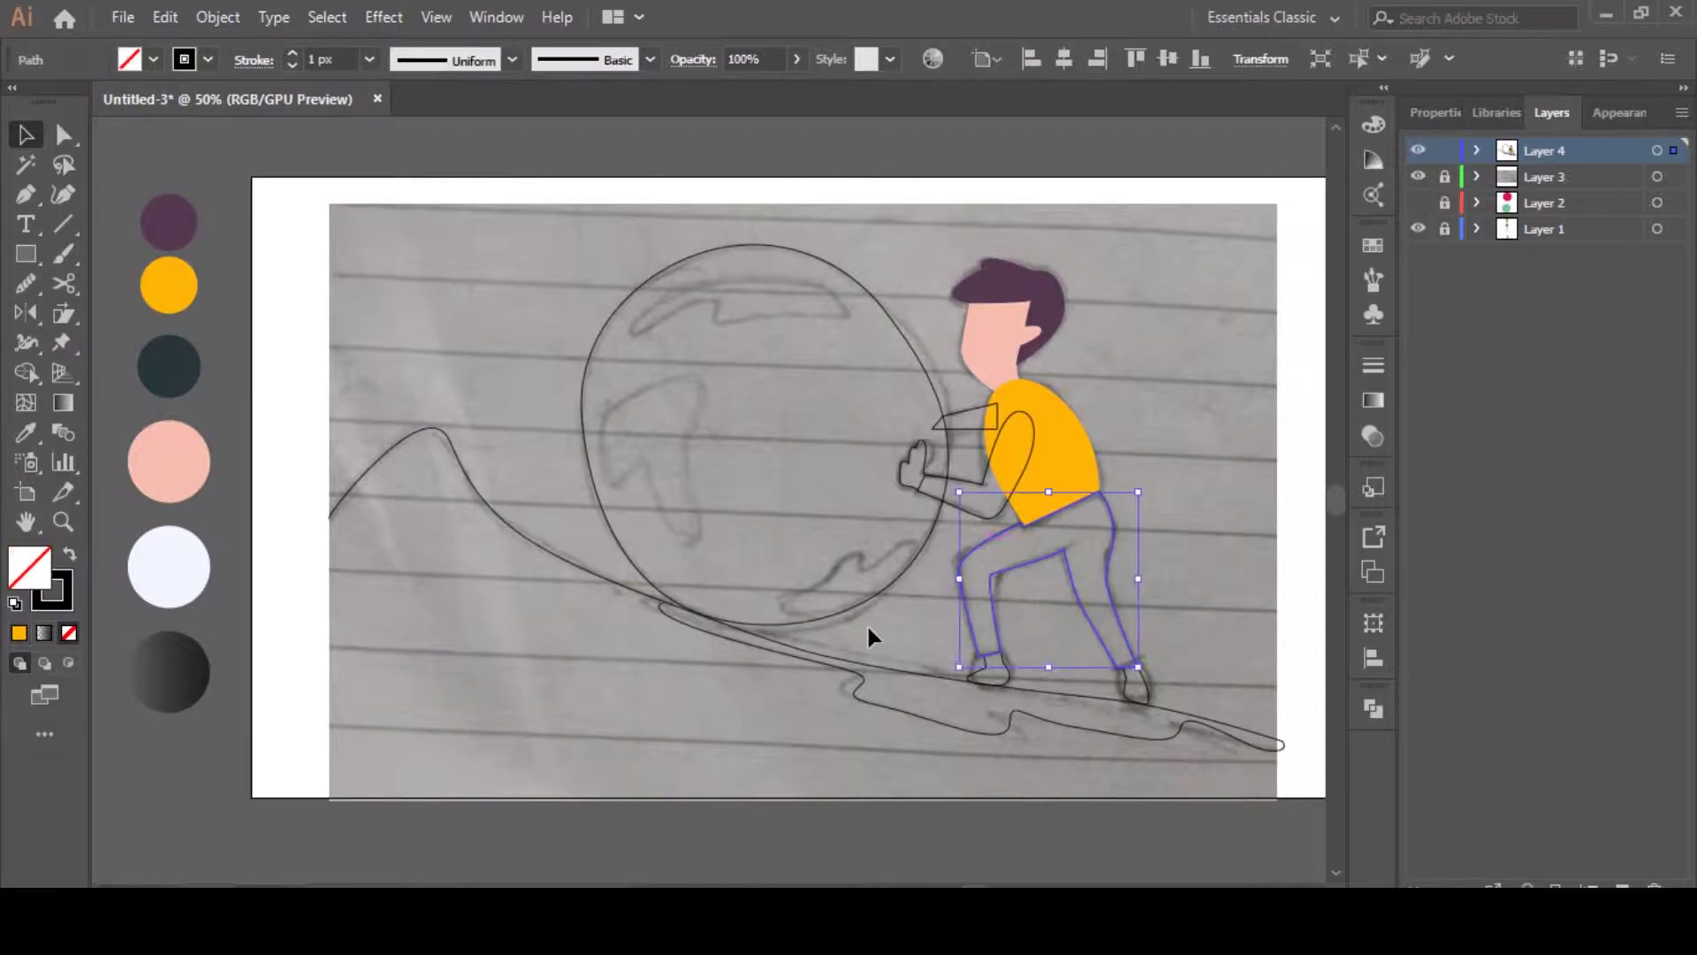
{"action": "key", "text": "i"}
{"action": "left_click", "coordinate": [186, 368]}
{"action": "left_click", "coordinate": [169, 221]}
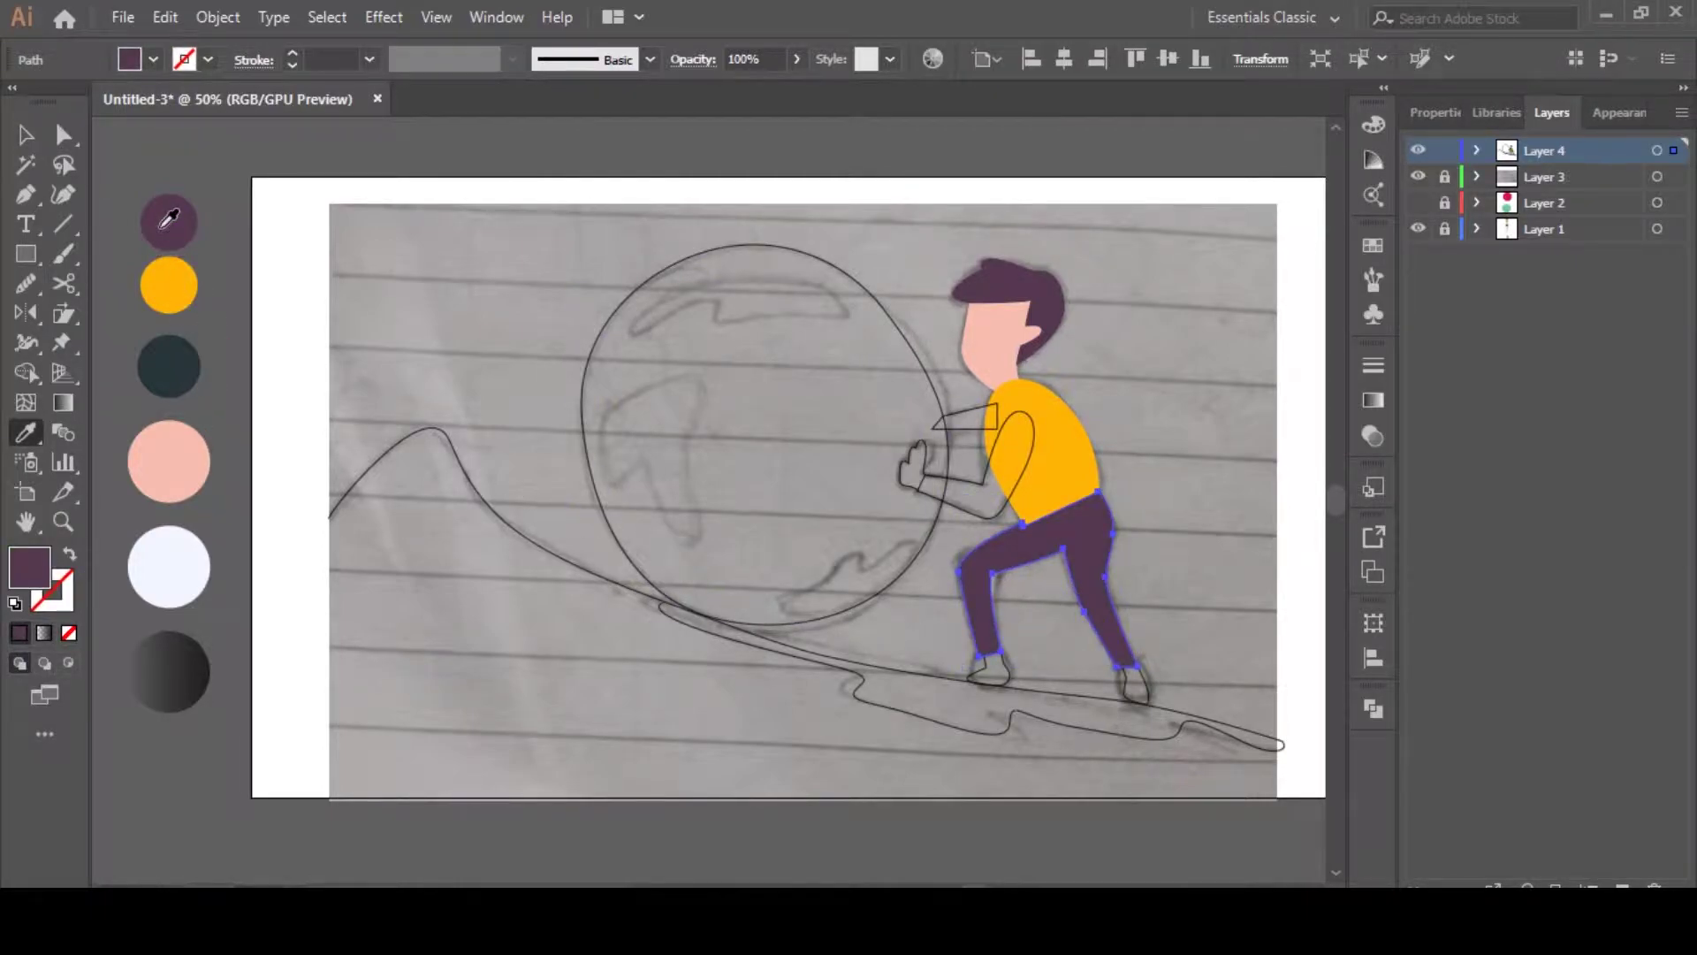
{"action": "key", "text": "v"}
{"action": "left_click", "coordinate": [726, 547]}
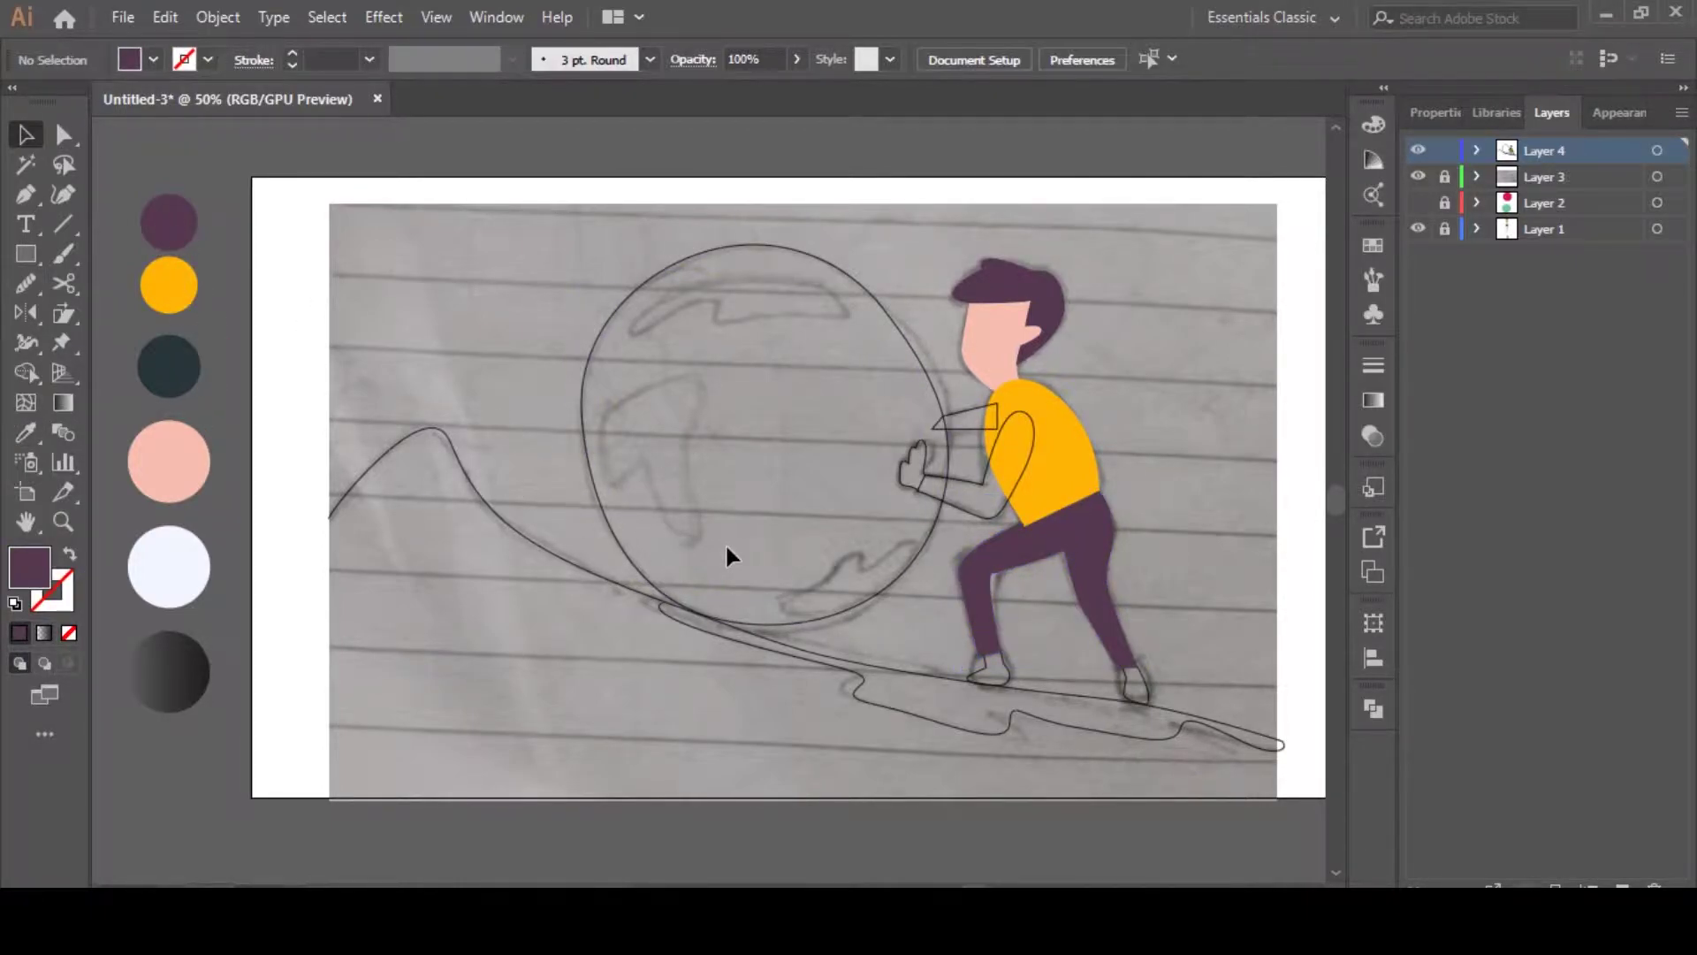
Fill both shoes with the dark teal sampled from the palette
{"action": "left_click", "coordinate": [1016, 688]}
{"action": "key", "text": "i"}
{"action": "left_click", "coordinate": [189, 382]}
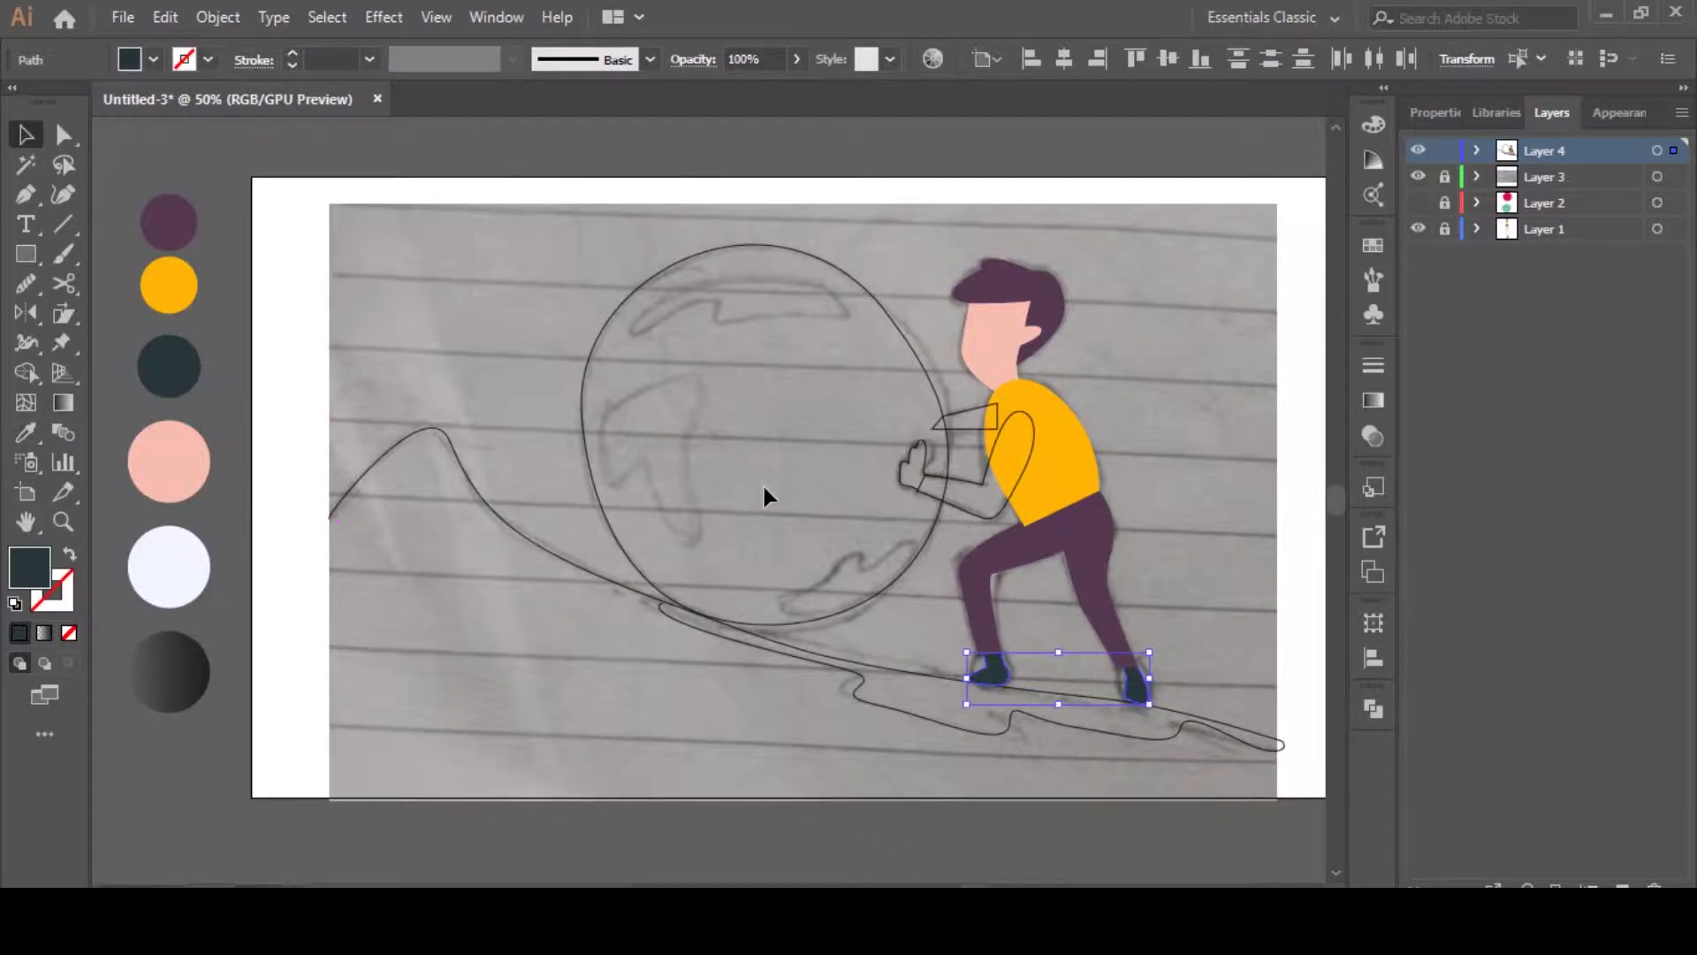
{"action": "left_click", "coordinate": [764, 489]}
Fill the near arm and the far arm with the shirt's yellow-orange
{"action": "left_click", "coordinate": [937, 488]}
{"action": "key", "text": "i"}
{"action": "left_click", "coordinate": [1007, 505]}
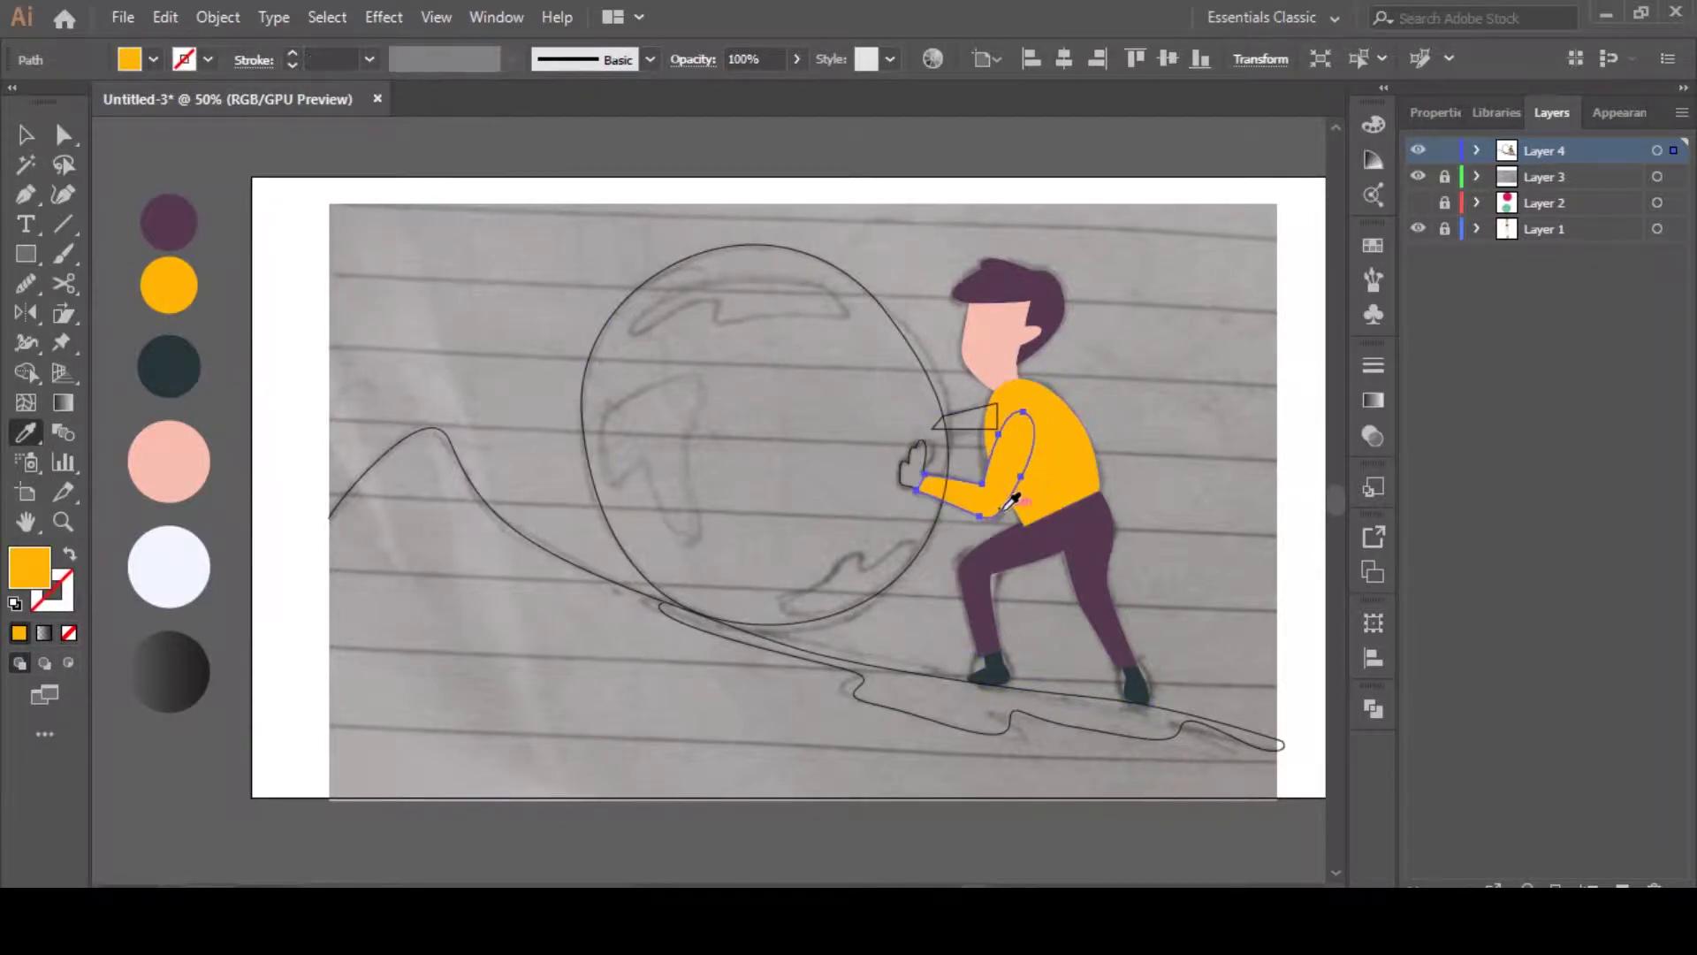
{"action": "key", "text": "v"}
{"action": "left_click", "coordinate": [957, 430]}
{"action": "key", "text": "i"}
{"action": "left_click", "coordinate": [1061, 444]}
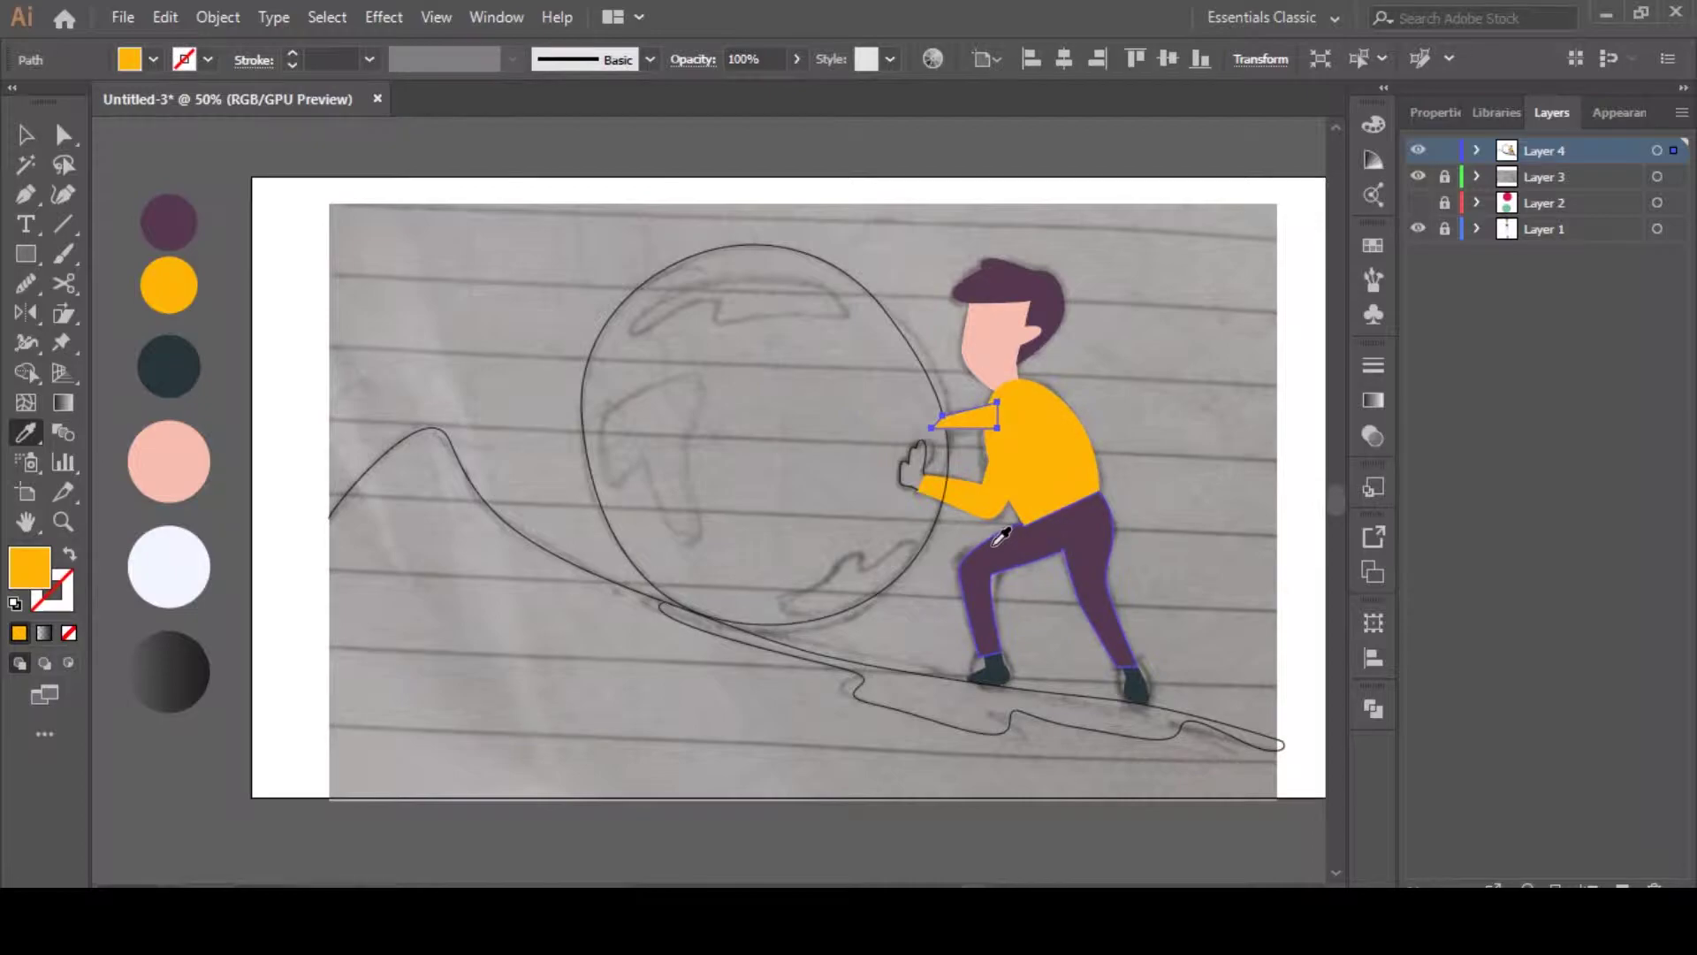
{"action": "left_click", "coordinate": [1159, 417]}
Fill the hand with the skin colour sampled from the face
{"action": "left_click", "coordinate": [912, 488]}
{"action": "key", "text": "i"}
{"action": "left_click", "coordinate": [991, 336]}
{"action": "key", "text": "v"}
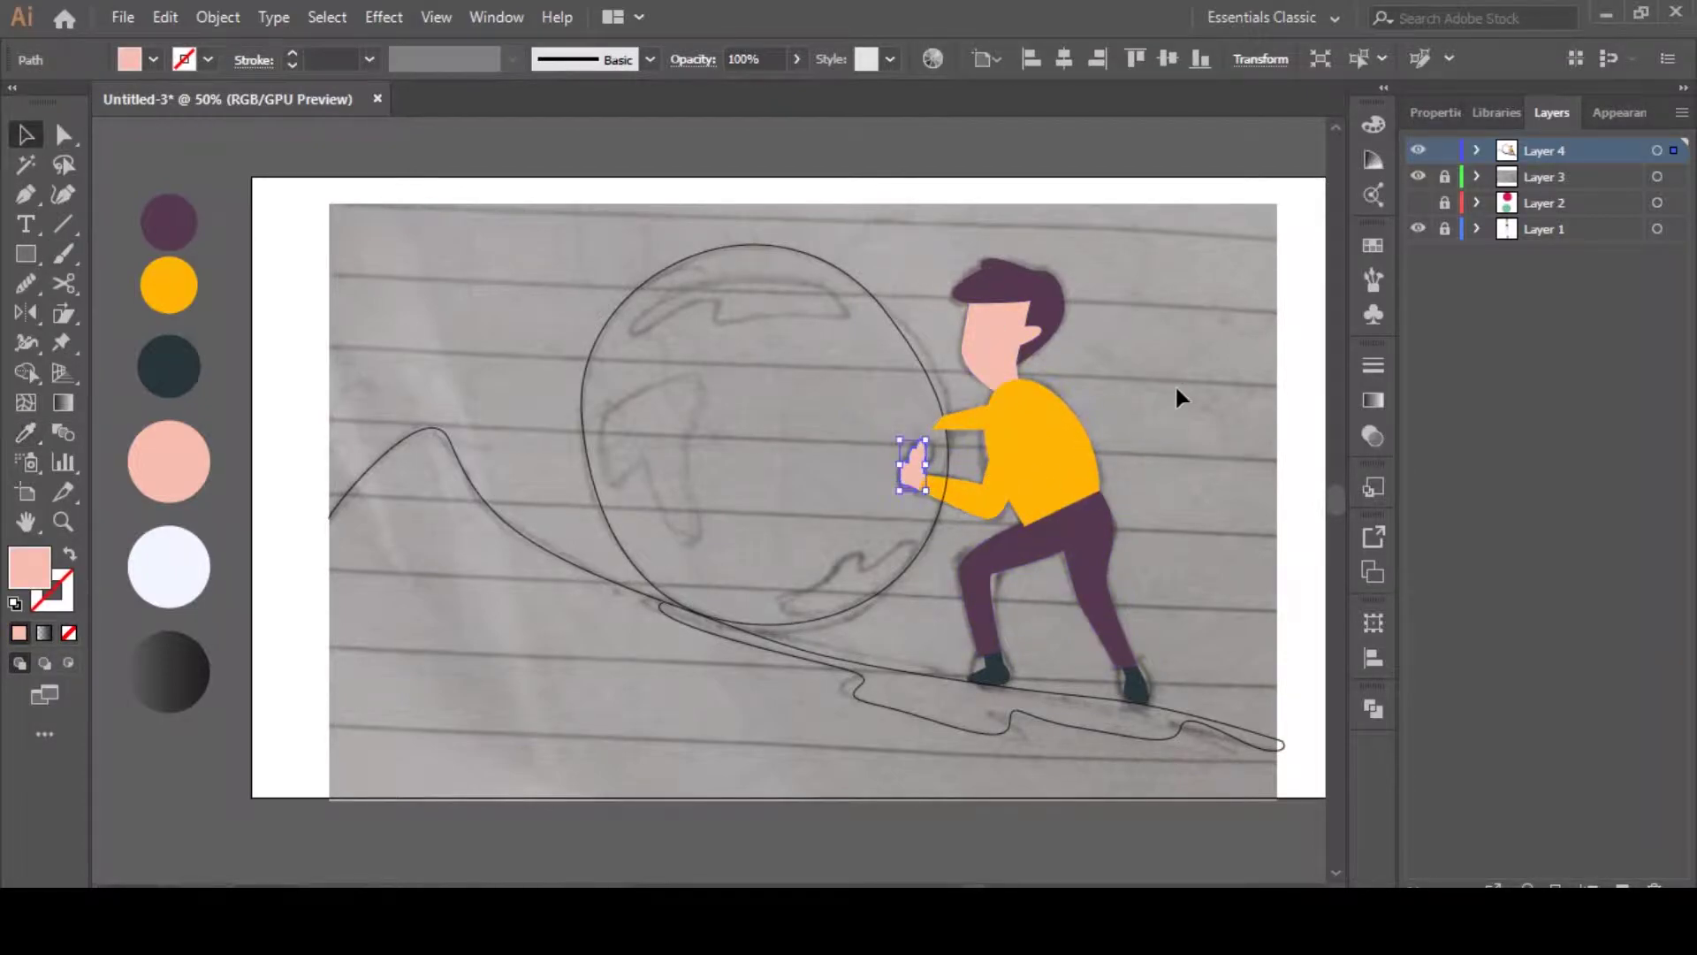
{"action": "left_click", "coordinate": [1169, 390]}
Fill the globe with the pale lavender sampled from the palette
{"action": "left_click", "coordinate": [802, 314]}
{"action": "key", "text": "i"}
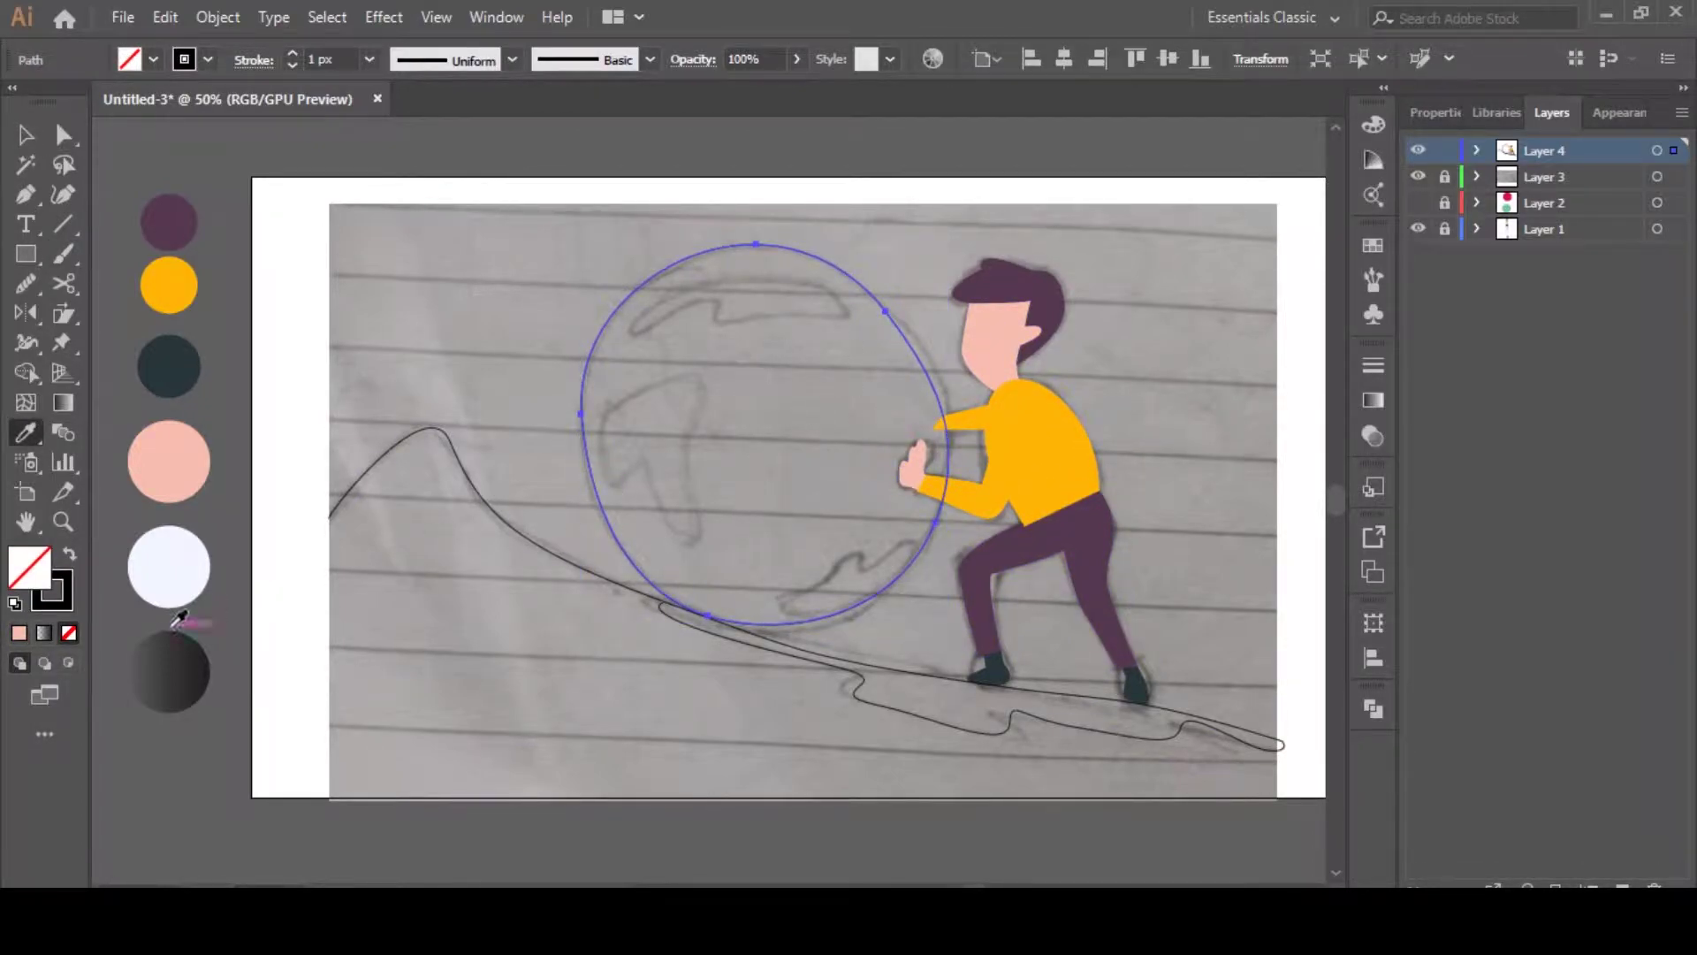
{"action": "left_click", "coordinate": [173, 588]}
{"action": "key", "text": "v"}
{"action": "left_click", "coordinate": [287, 646]}
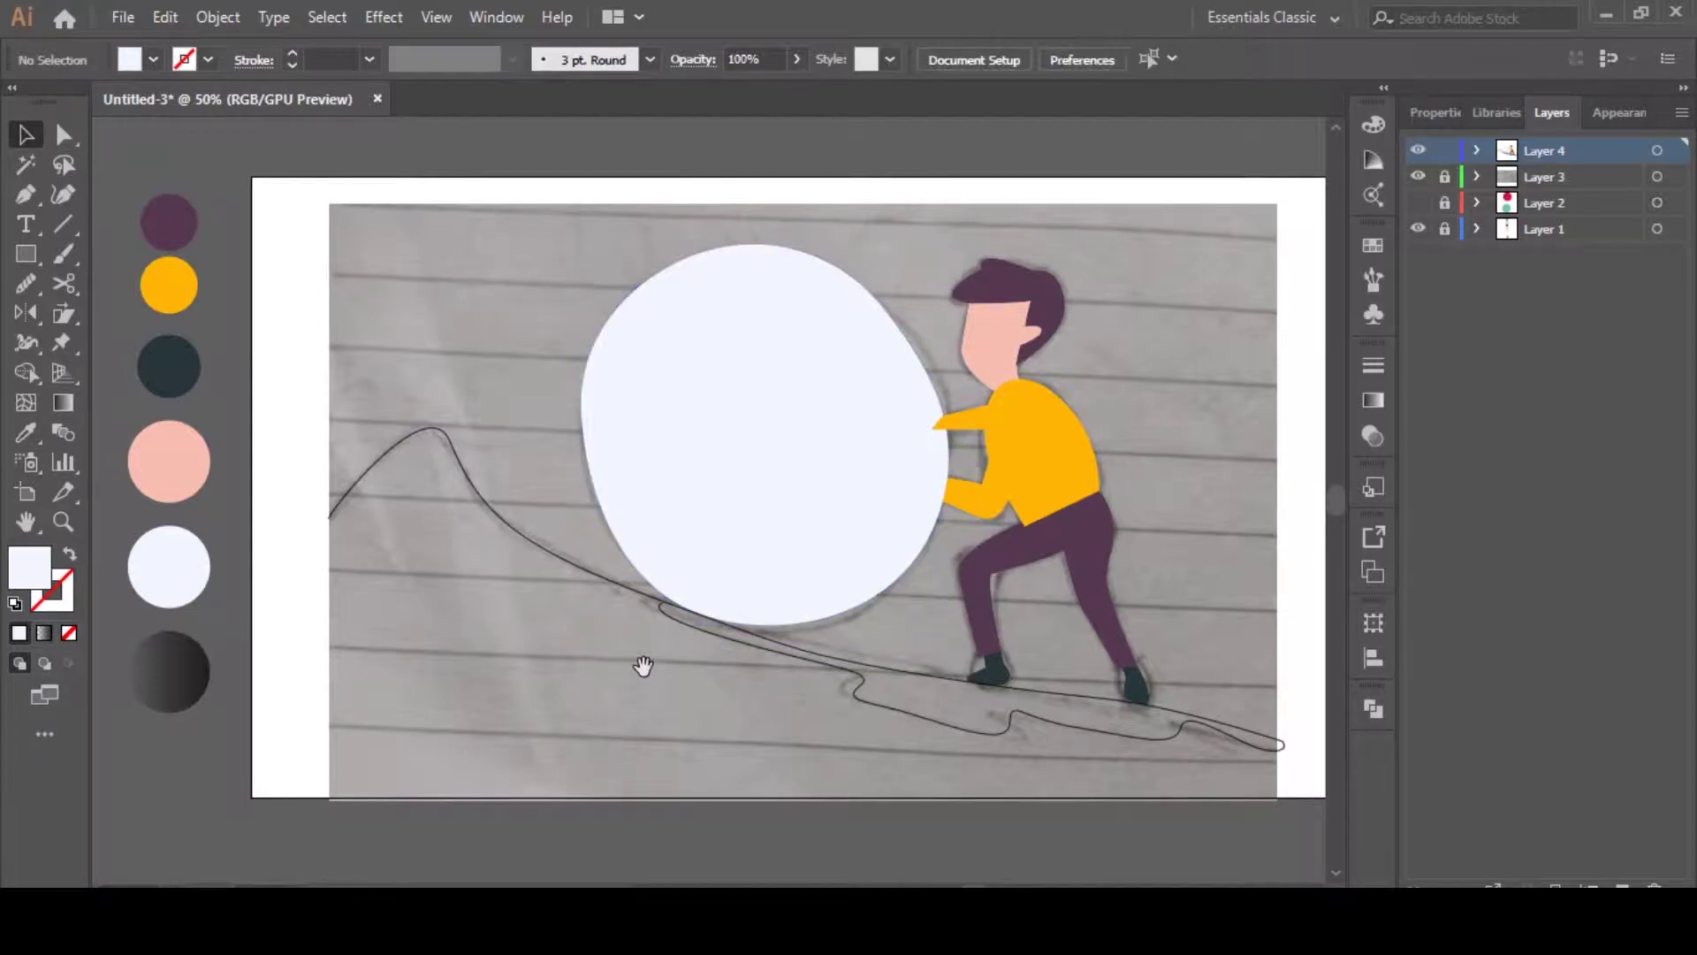
Arrange the hand and near arm in front of the globe and the far arm behind it, keeping the globe's pale fill
{"action": "left_click", "coordinate": [889, 462]}
{"action": "left_click", "coordinate": [70, 554]}
{"action": "left_click", "coordinate": [912, 476]}
{"action": "key", "text": "ctrl+shift+]"}
{"action": "left_click", "coordinate": [965, 498]}
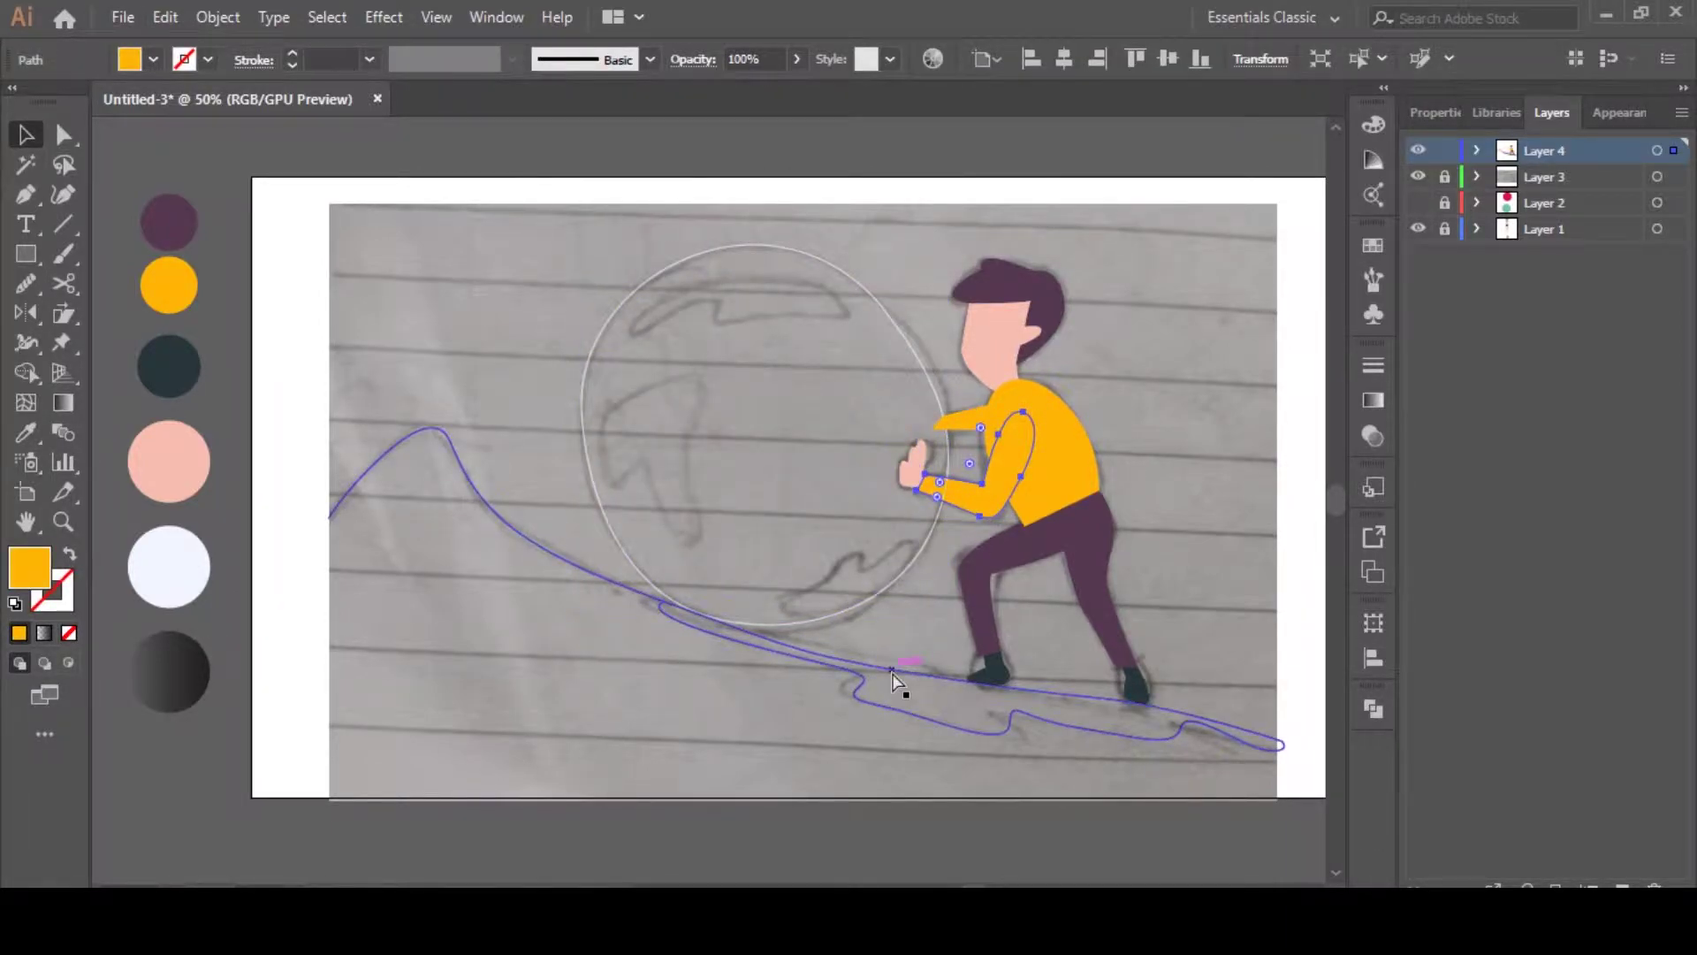
{"action": "left_click", "coordinate": [957, 422]}
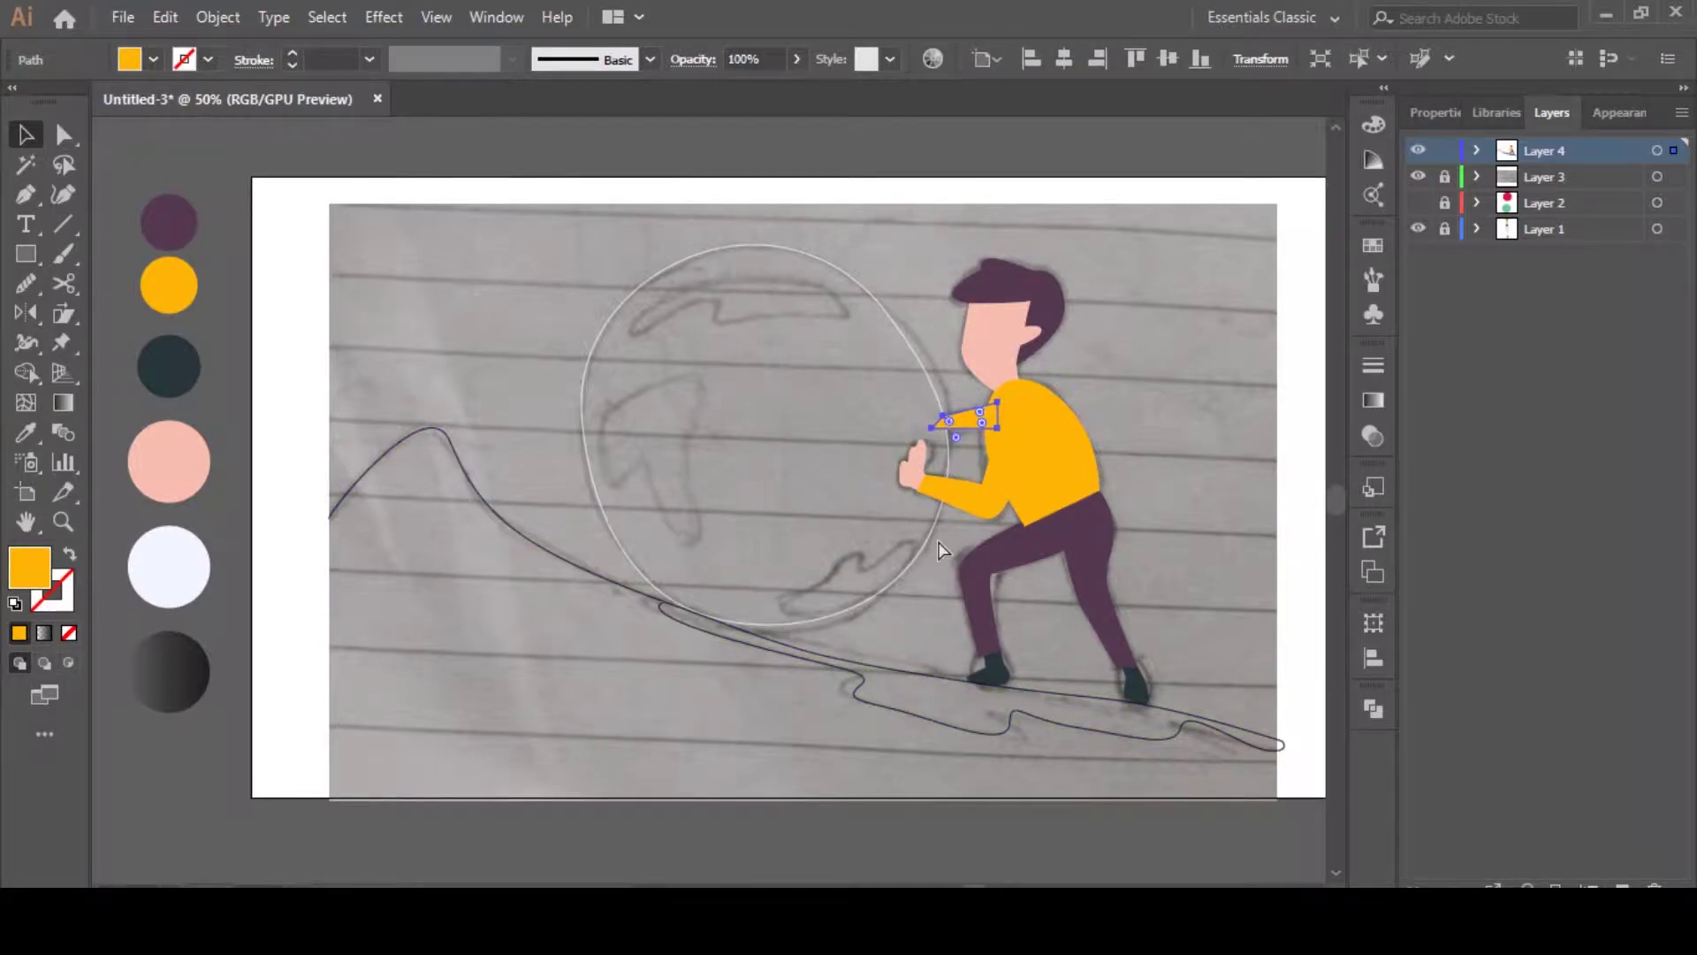
{"action": "left_click", "coordinate": [902, 569]}
{"action": "left_click", "coordinate": [69, 554]}
{"action": "left_click", "coordinate": [648, 658]}
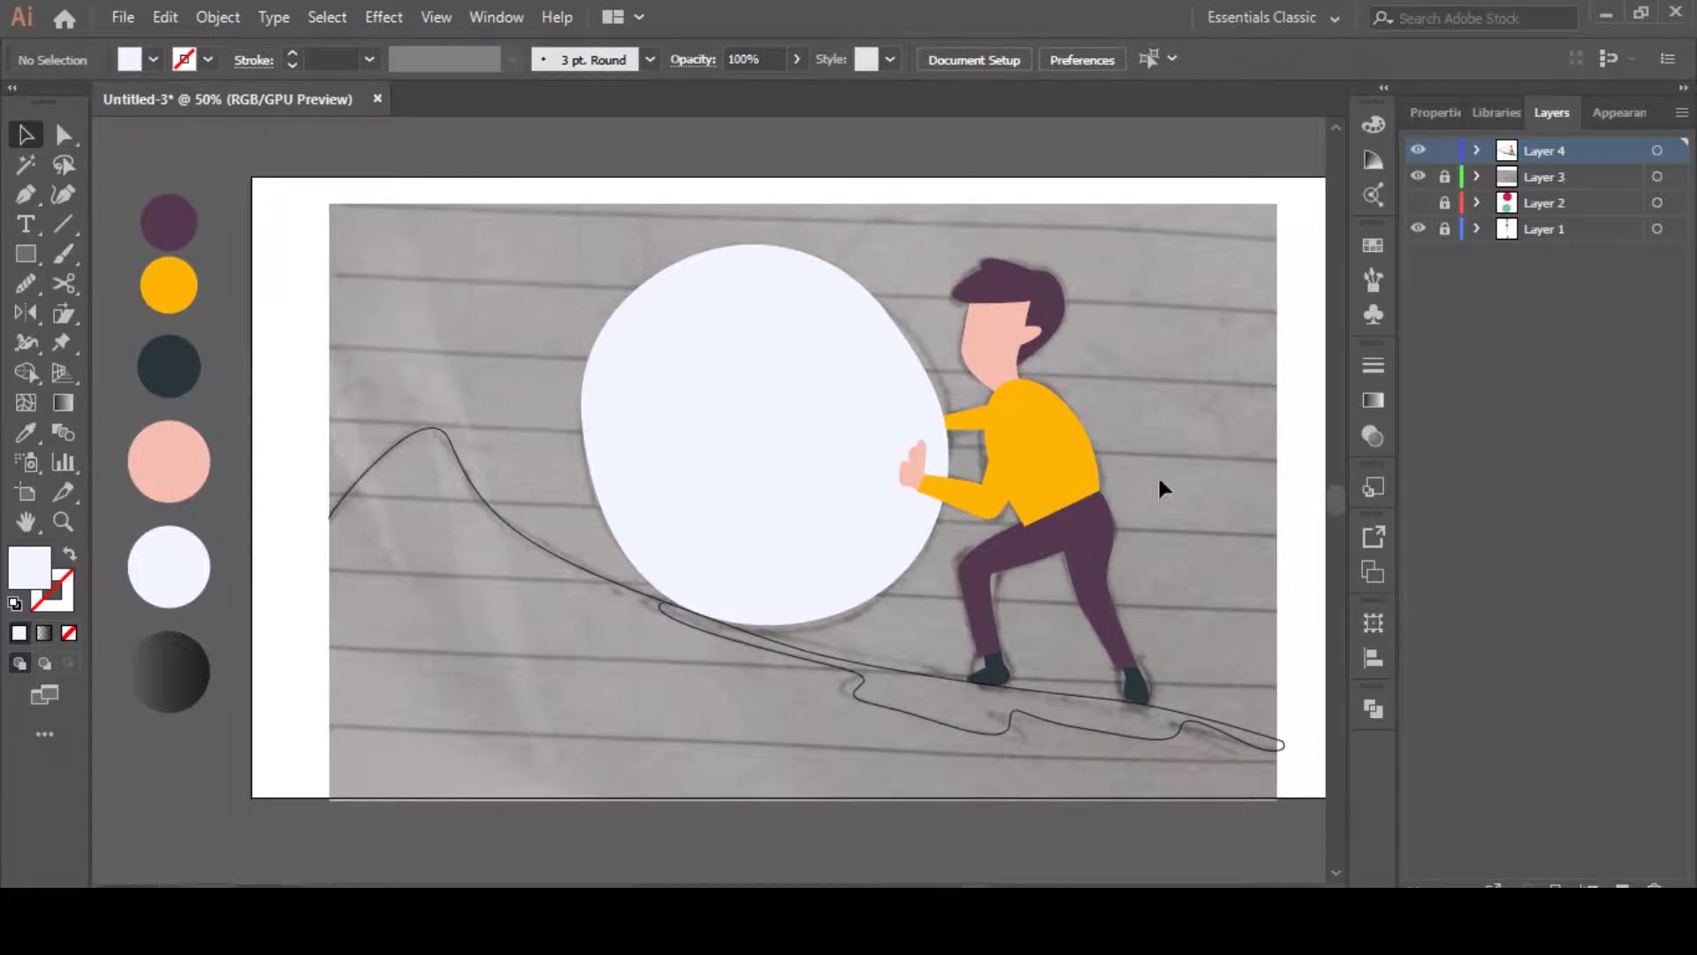
Hide the pencil sketch on Layer 3 to view the coloured artwork alone
{"action": "left_click", "coordinate": [1418, 176]}
{"action": "left_click_drag", "start_coordinate": [1029, 583], "coordinate": [939, 580]}
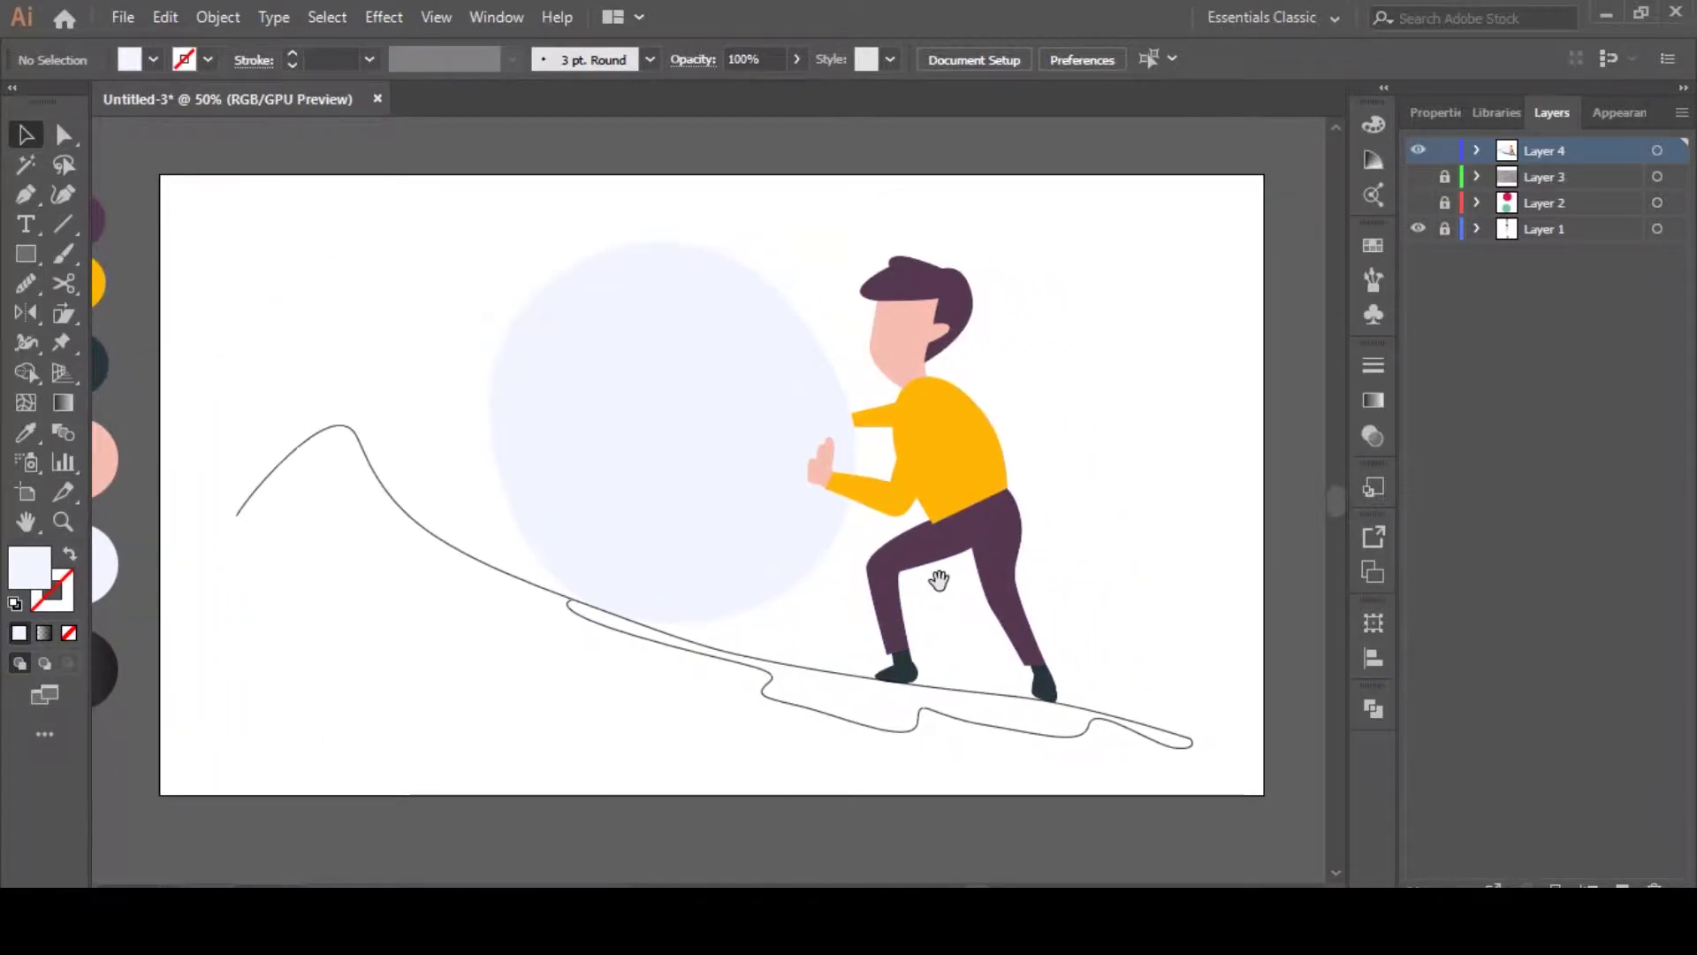
{"action": "scroll", "coordinate": [935, 594], "scroll_direction": "up", "scroll_amount": 2}
{"action": "left_click_drag", "start_coordinate": [686, 511], "coordinate": [701, 553]}
{"action": "scroll", "coordinate": [701, 554], "scroll_direction": "down", "scroll_amount": 1}
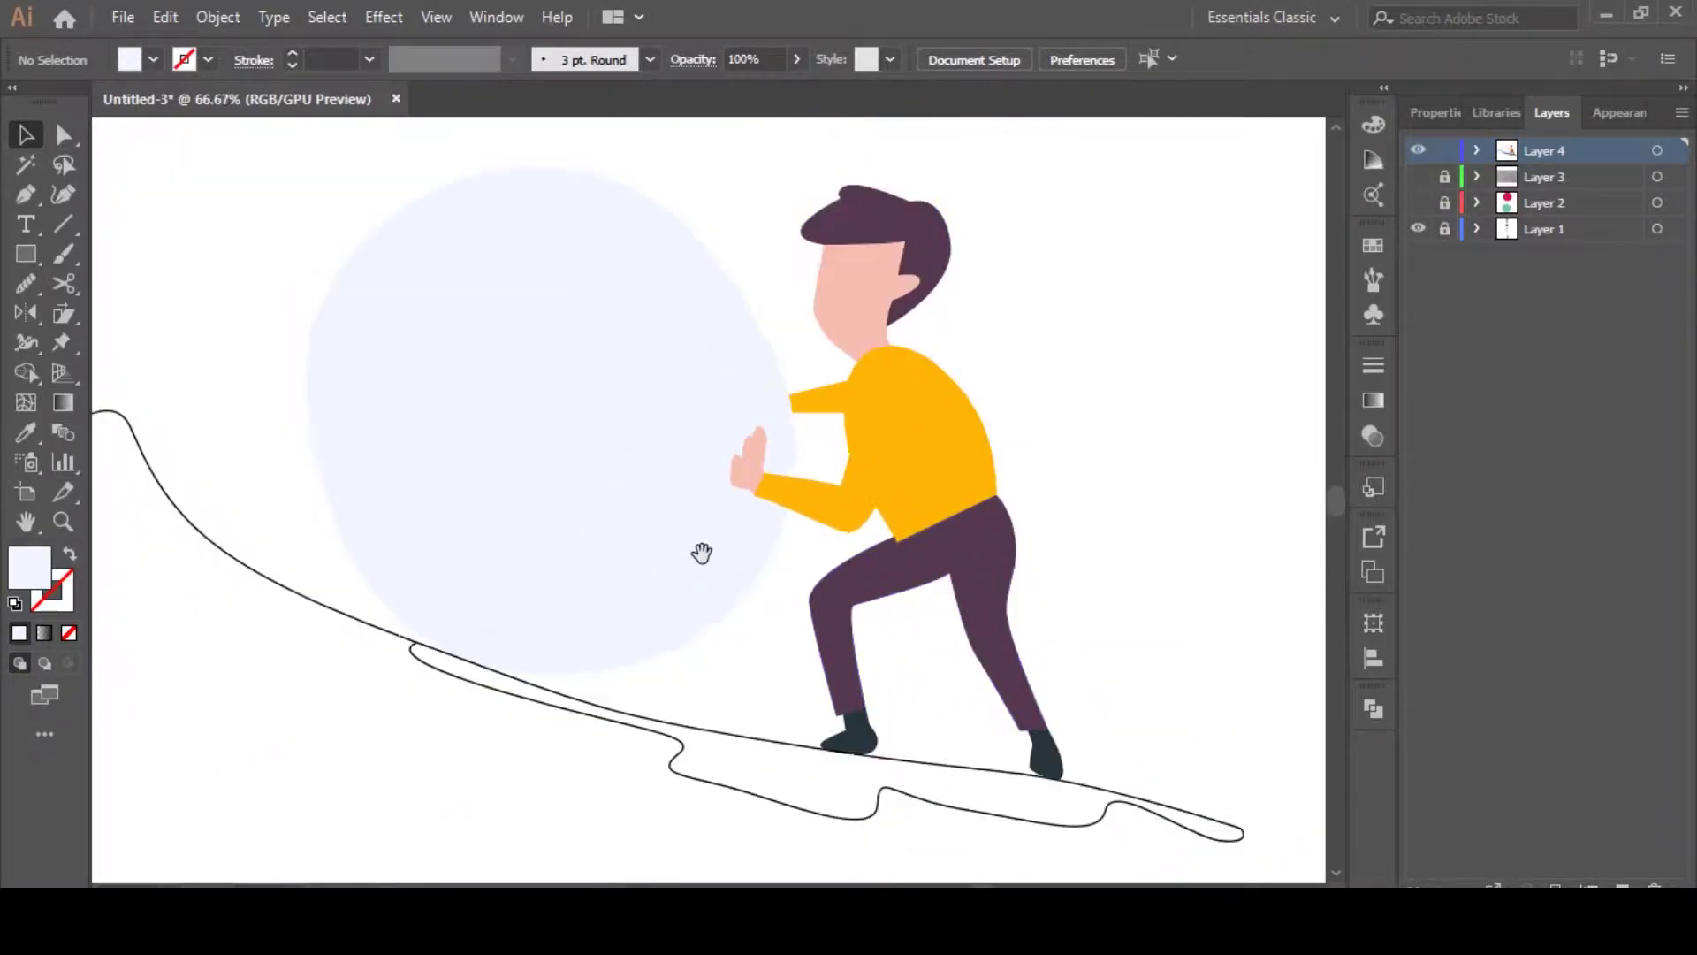
Give the globe a 1 px black stroke with colour 000000 and deselect it
{"action": "left_click", "coordinate": [636, 513]}
{"action": "double_click", "coordinate": [64, 602]}
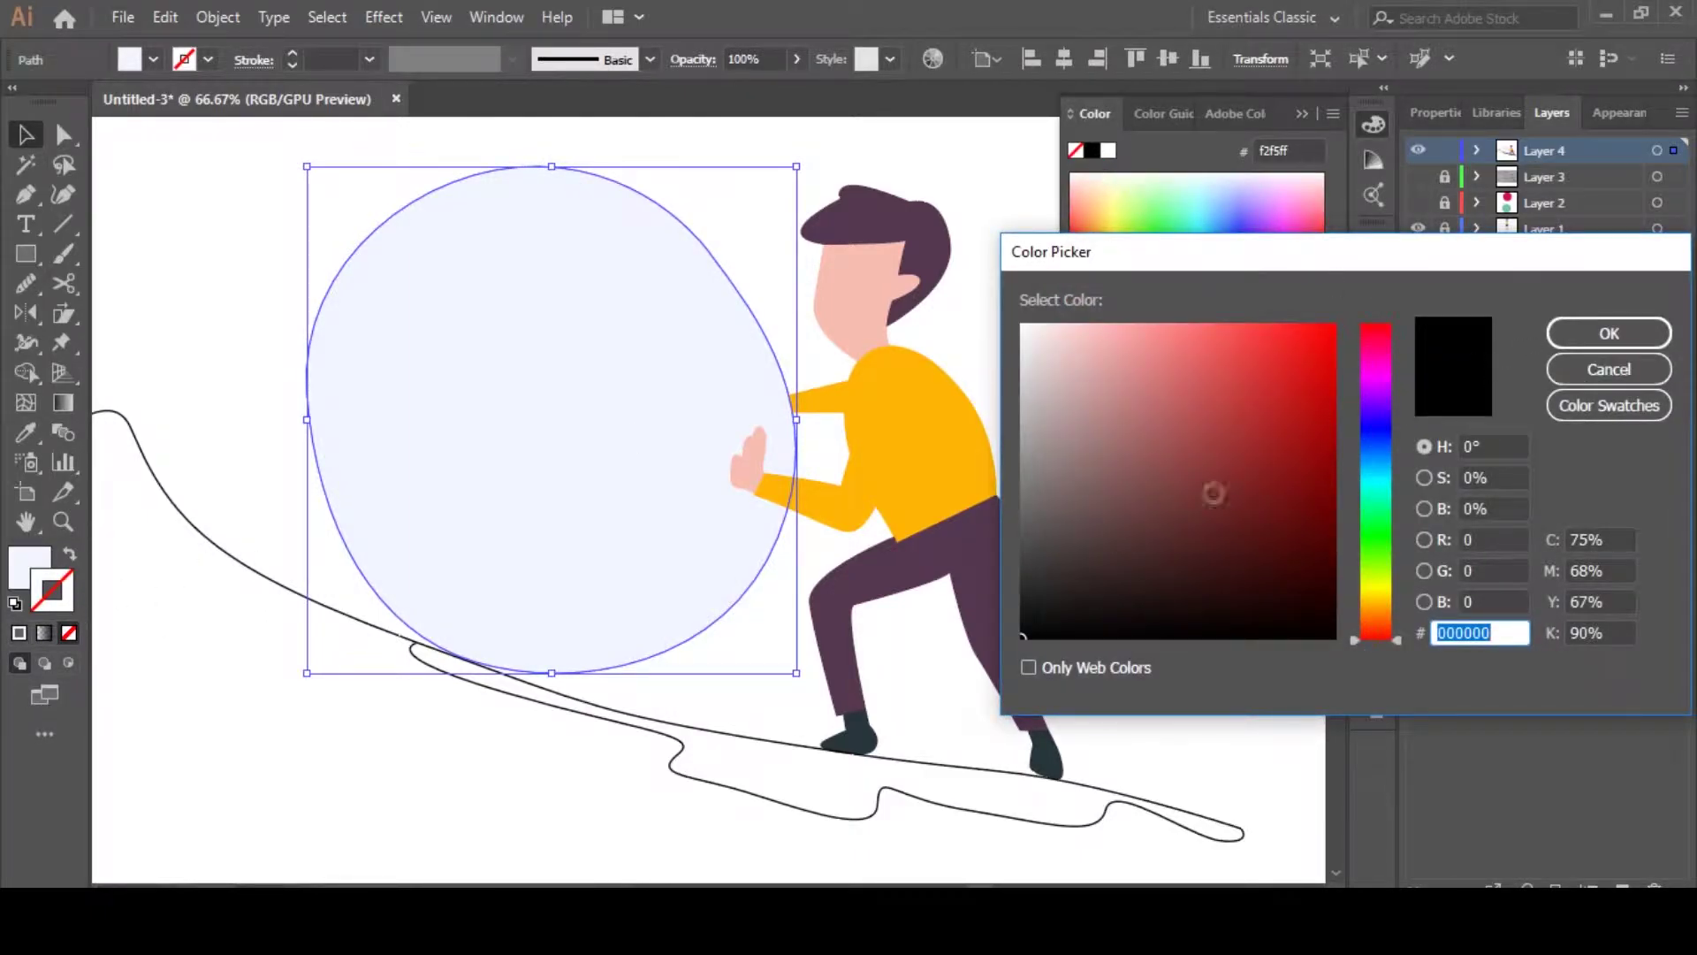
{"action": "left_click", "coordinate": [1609, 334]}
{"action": "left_click", "coordinate": [1303, 115]}
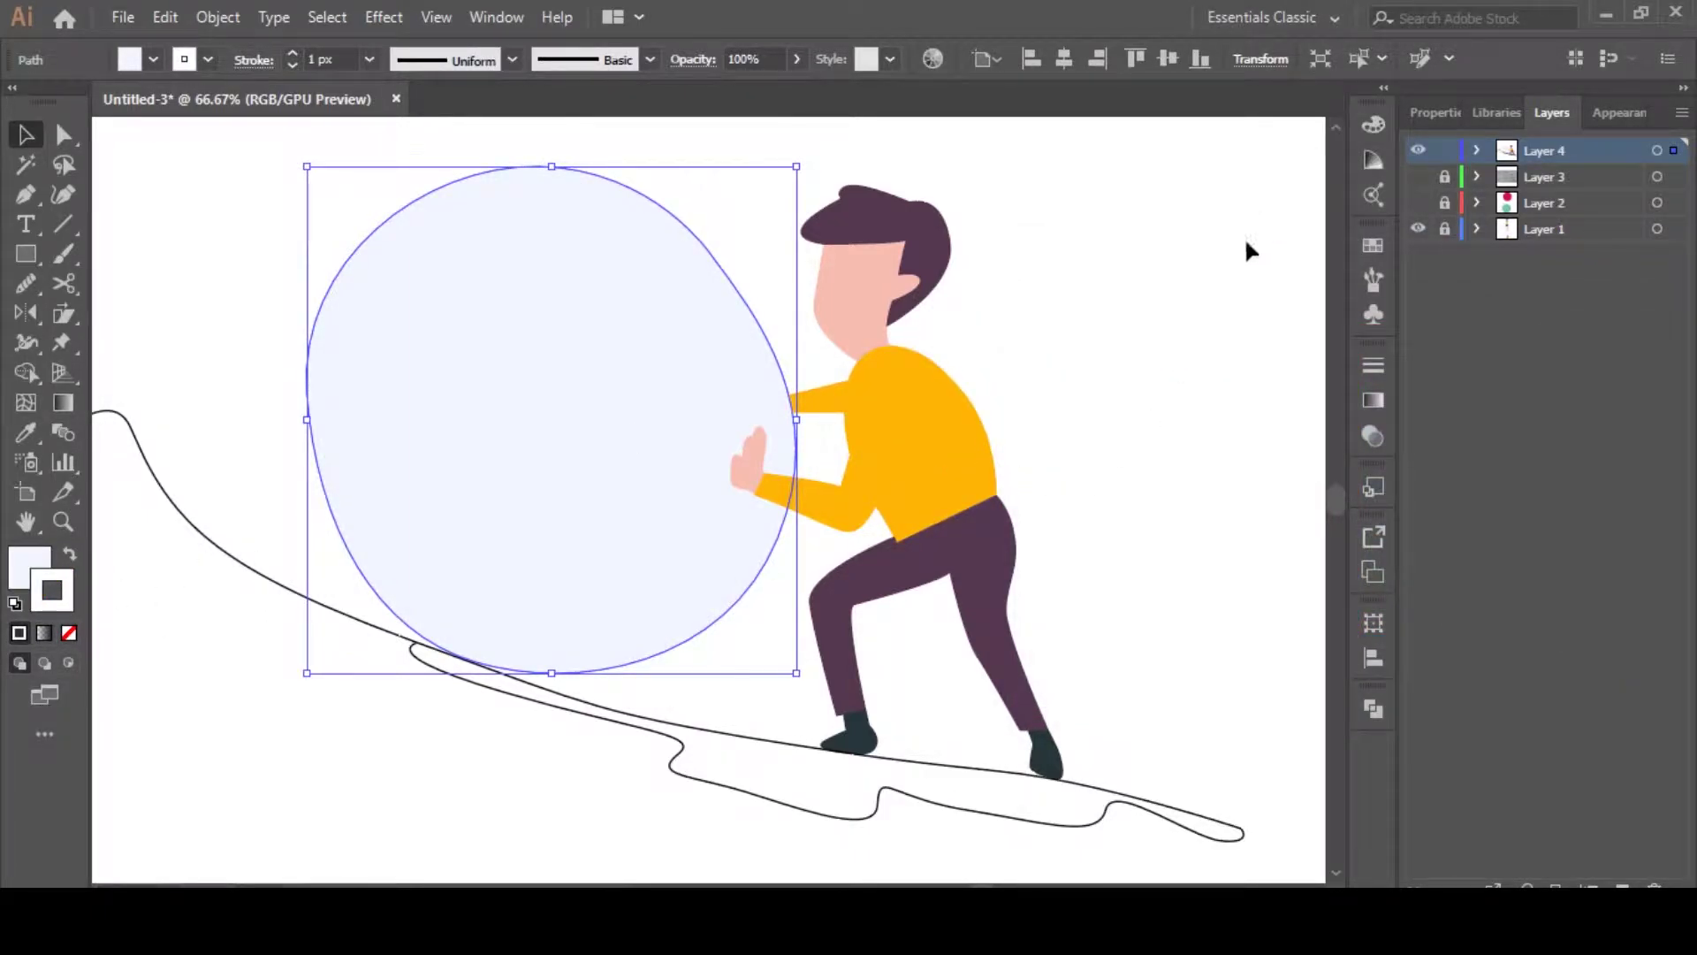
{"action": "double_click", "coordinate": [67, 588]}
{"action": "type", "text": "000000"}
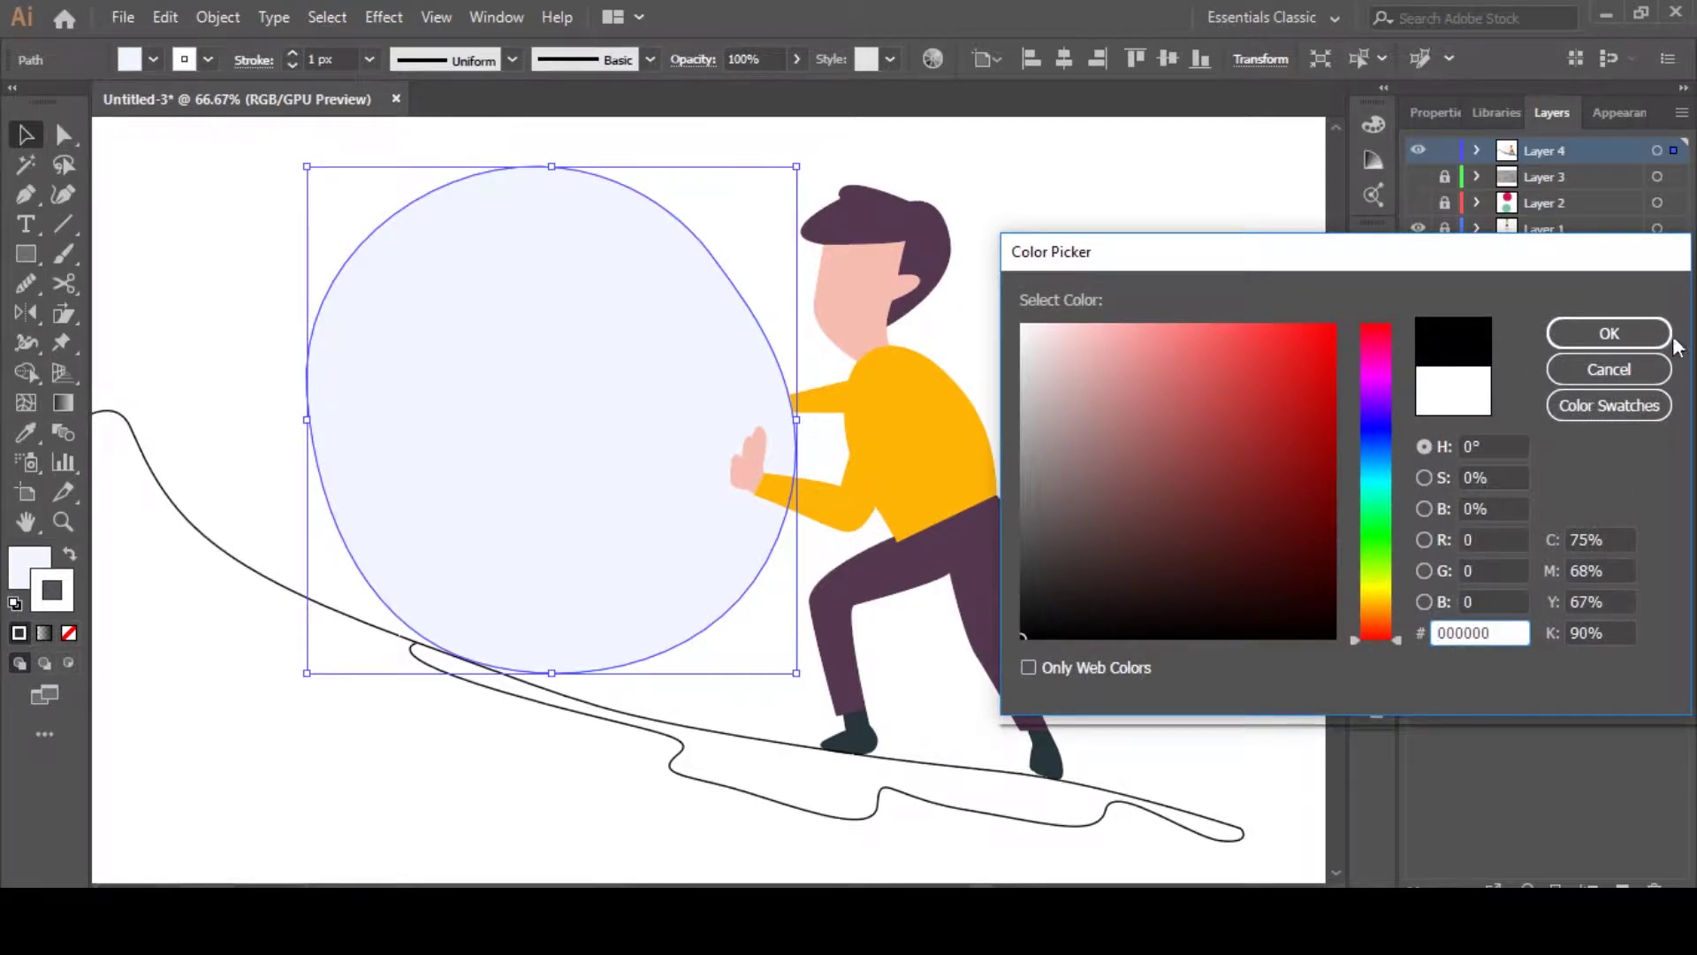
{"action": "key", "text": "Return"}
{"action": "left_click", "coordinate": [1069, 478]}
Try to reposition the shirt's lower front corner point where it meets the trousers, and undo the last change
{"action": "scroll", "coordinate": [977, 787], "scroll_direction": "up", "scroll_amount": 2}
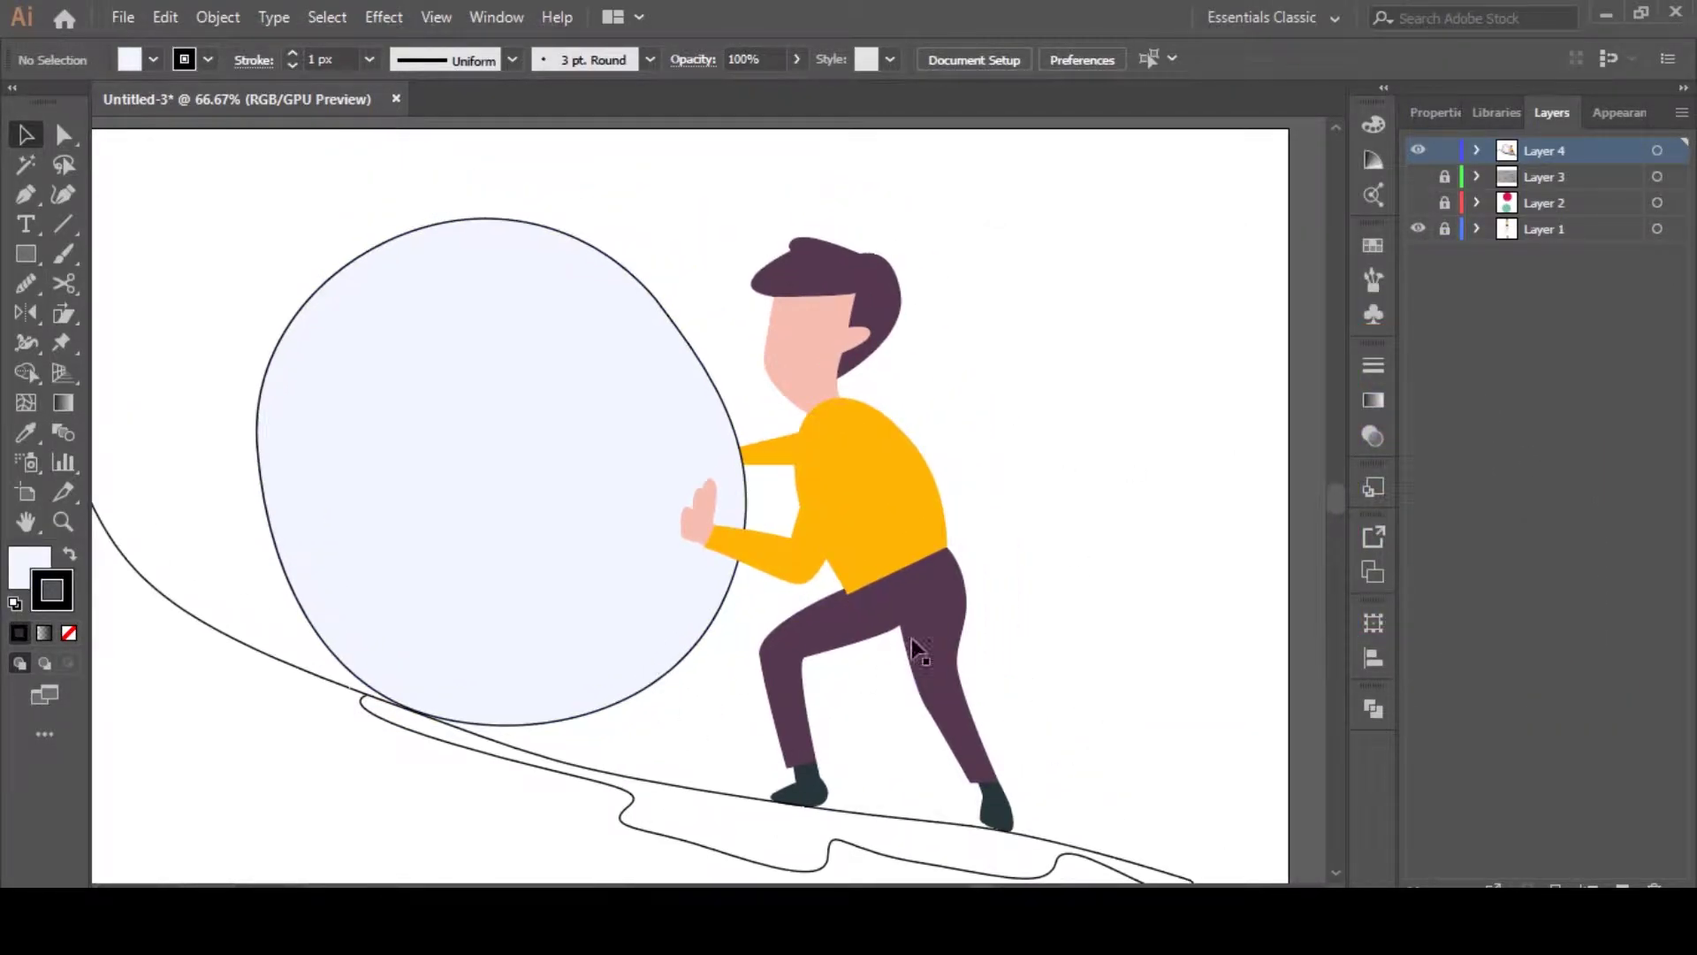
{"action": "scroll", "coordinate": [770, 473], "scroll_direction": "up", "scroll_amount": 2}
{"action": "scroll", "coordinate": [769, 474], "scroll_direction": "down", "scroll_amount": 3}
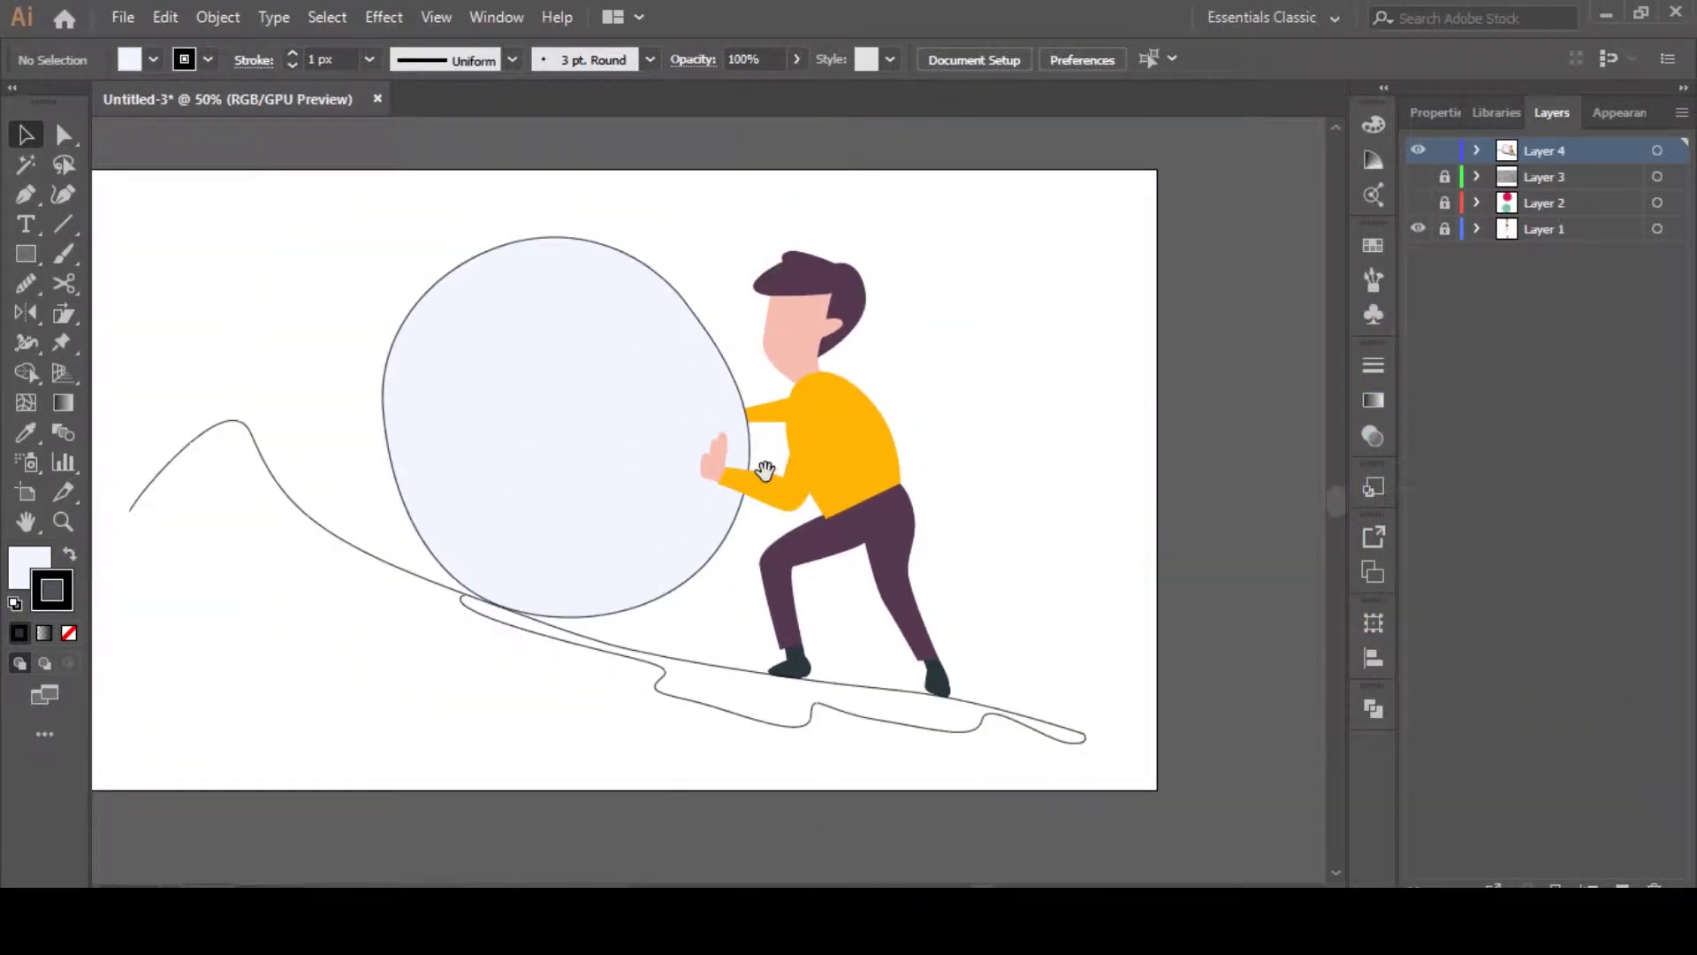
{"action": "scroll", "coordinate": [766, 469], "scroll_direction": "up", "scroll_amount": 3}
{"action": "key", "text": "a"}
{"action": "left_click", "coordinate": [823, 516]}
{"action": "scroll", "coordinate": [823, 515], "scroll_direction": "up", "scroll_amount": 2}
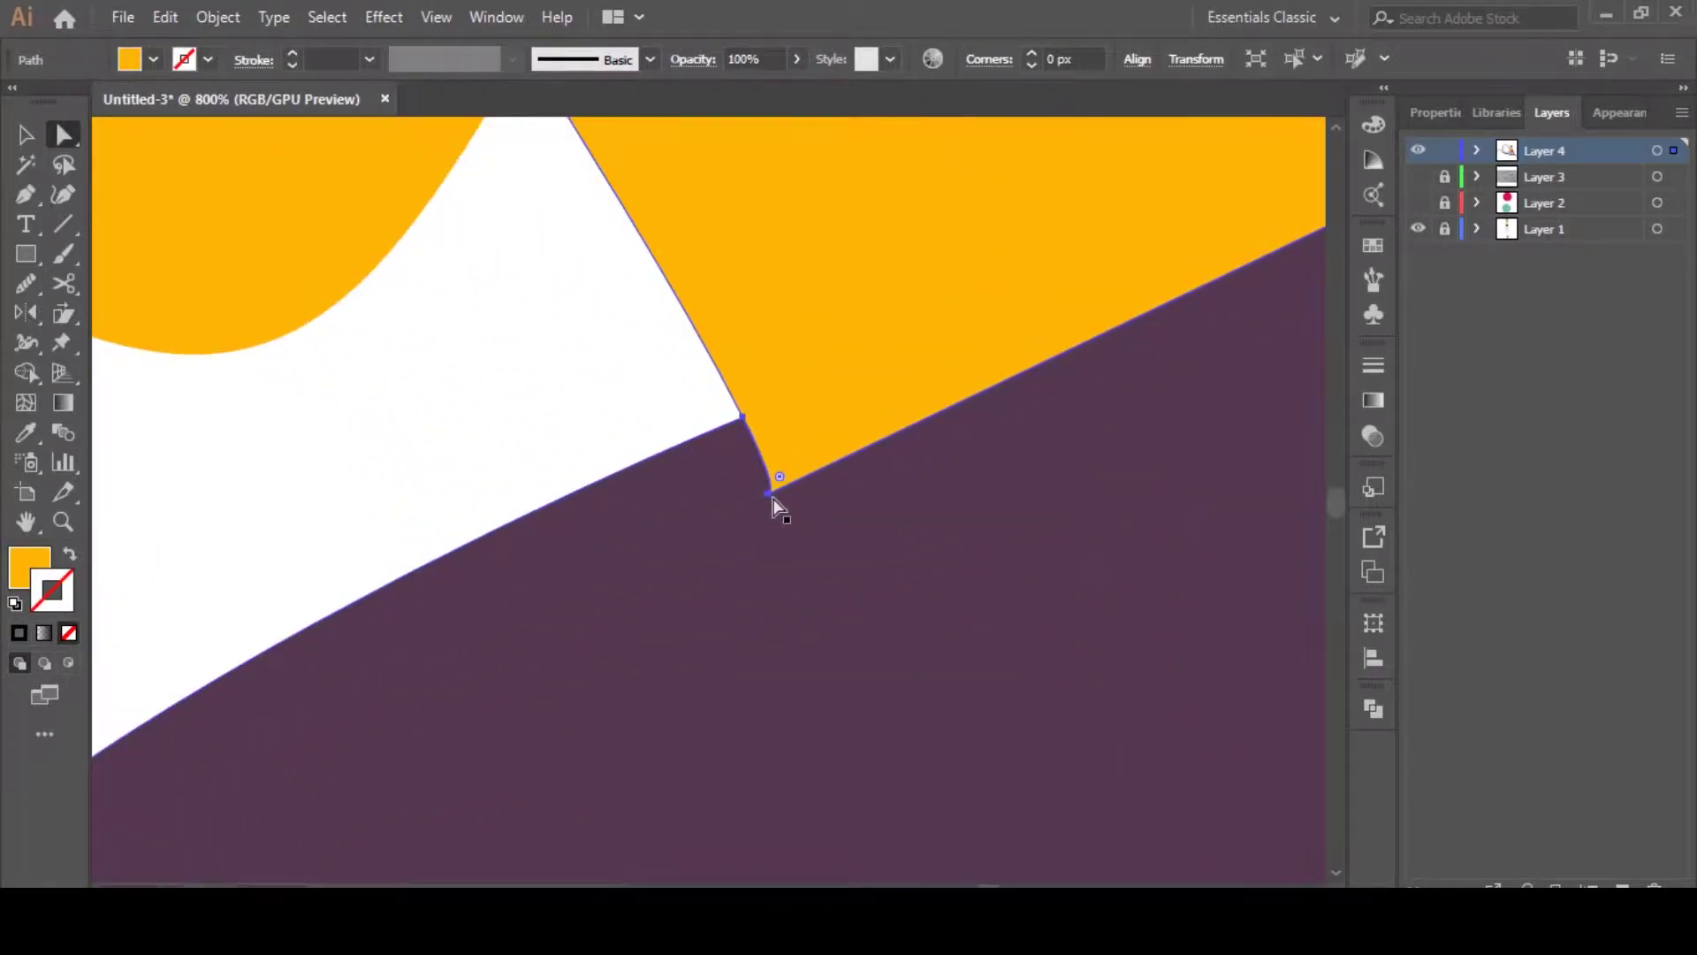
{"action": "scroll", "coordinate": [780, 491], "scroll_direction": "down", "scroll_amount": 3}
{"action": "key", "text": "p"}
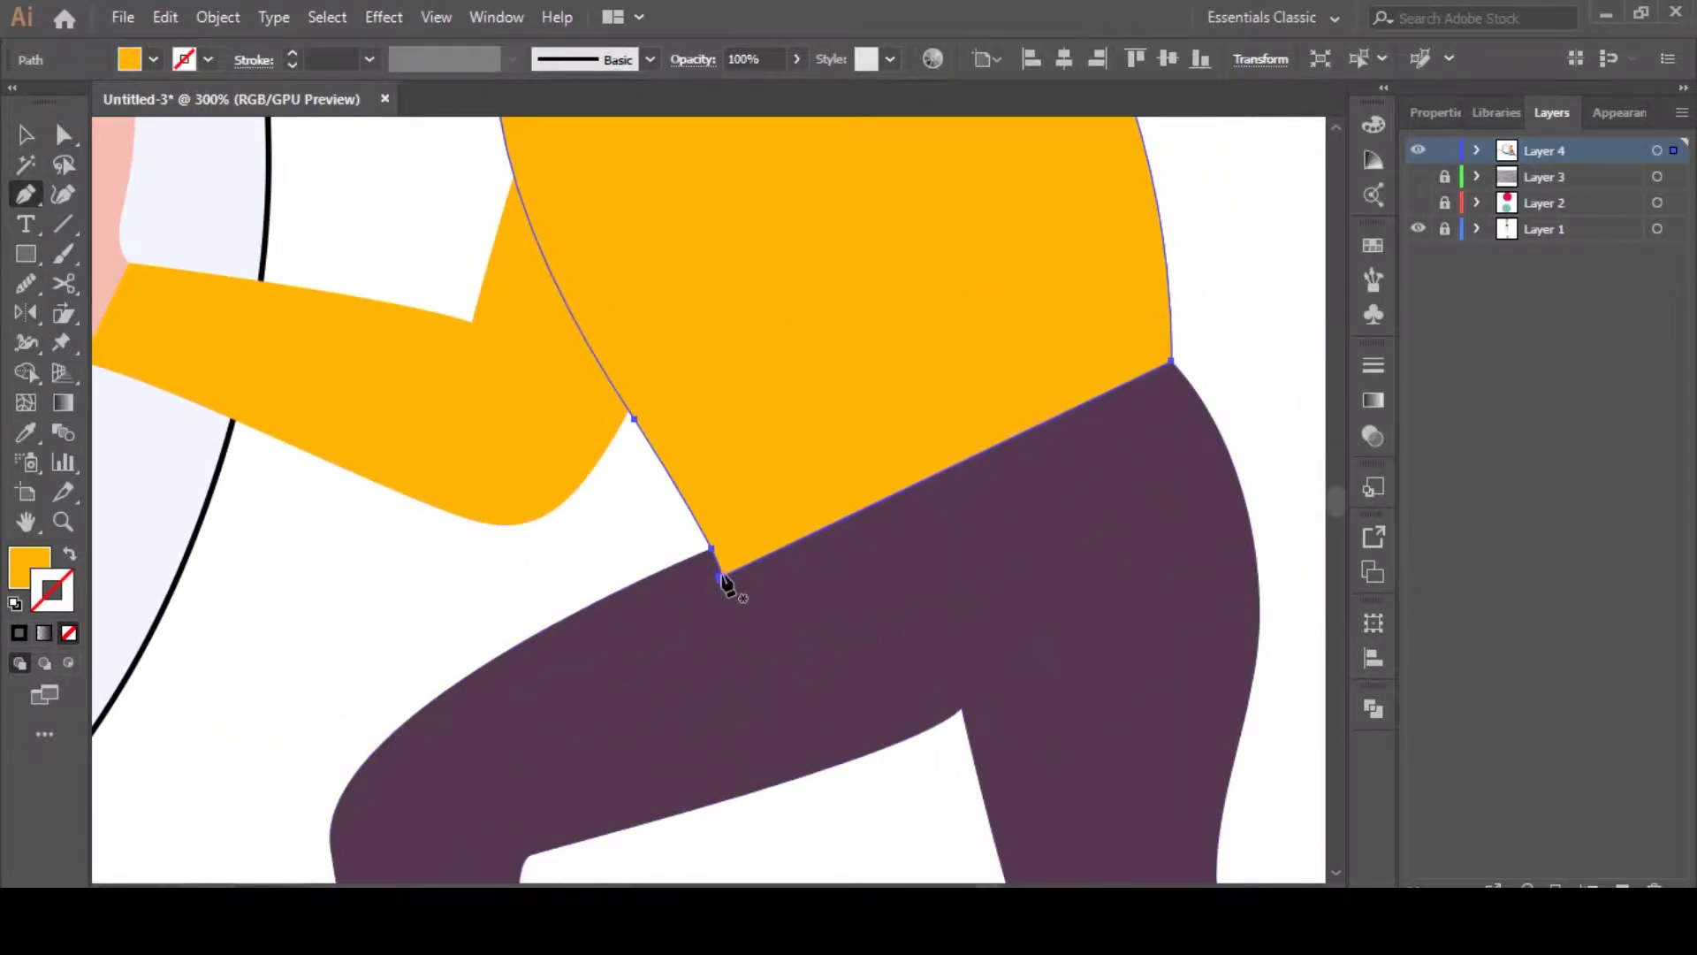
{"action": "key", "text": "a"}
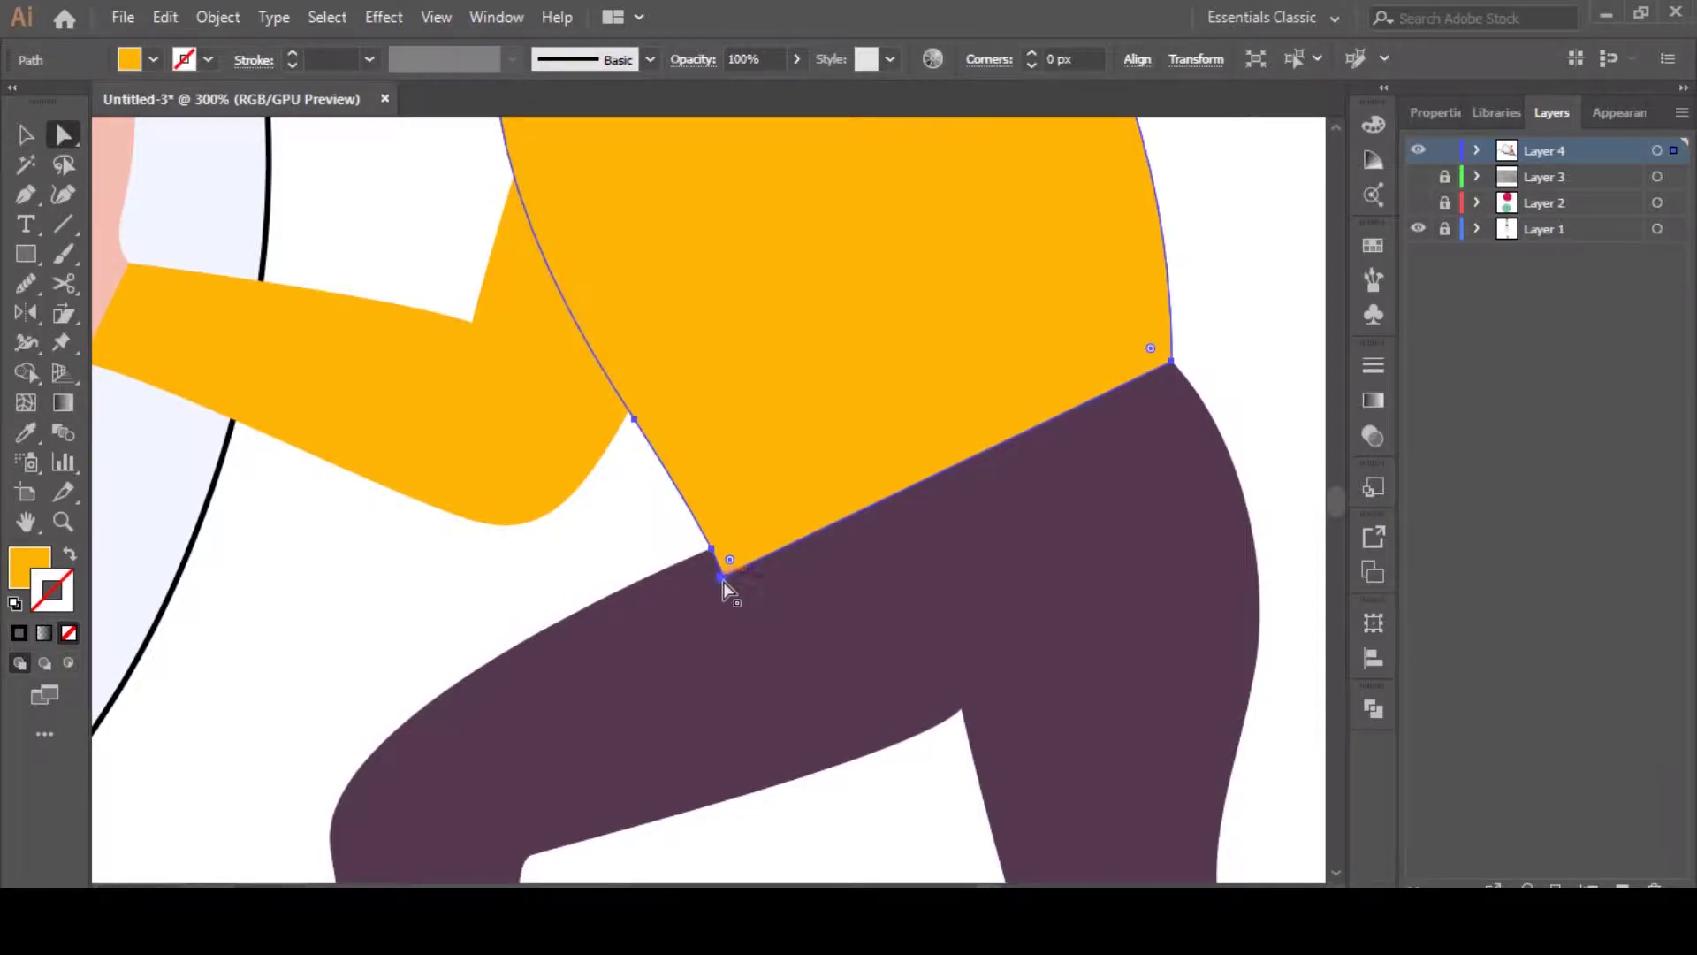
{"action": "left_click_drag", "start_coordinate": [730, 560], "coordinate": [748, 500]}
{"action": "left_click", "coordinate": [646, 541]}
{"action": "key", "text": "ctrl+z"}
Move the lower front corner points of the shirt and the trousers' waist up towards the thigh line
{"action": "scroll", "coordinate": [702, 535], "scroll_direction": "up", "scroll_amount": 4}
{"action": "left_click", "coordinate": [791, 730]}
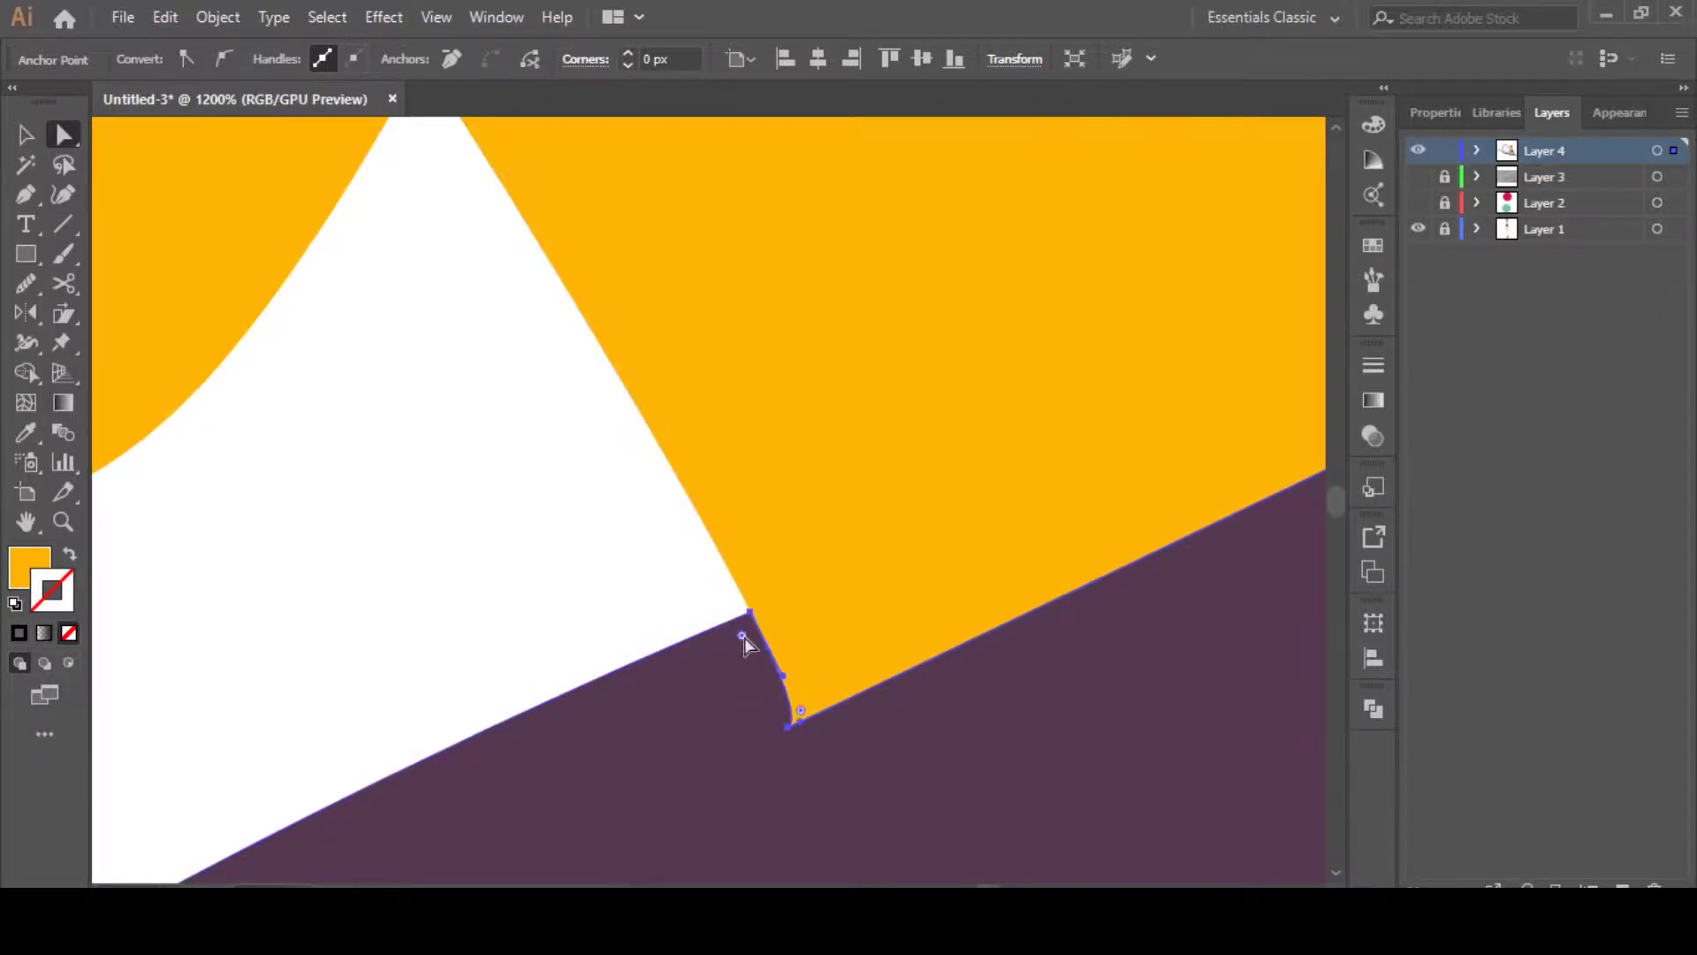
{"action": "left_click", "coordinate": [821, 712]}
{"action": "left_click_drag", "start_coordinate": [792, 729], "coordinate": [821, 643]}
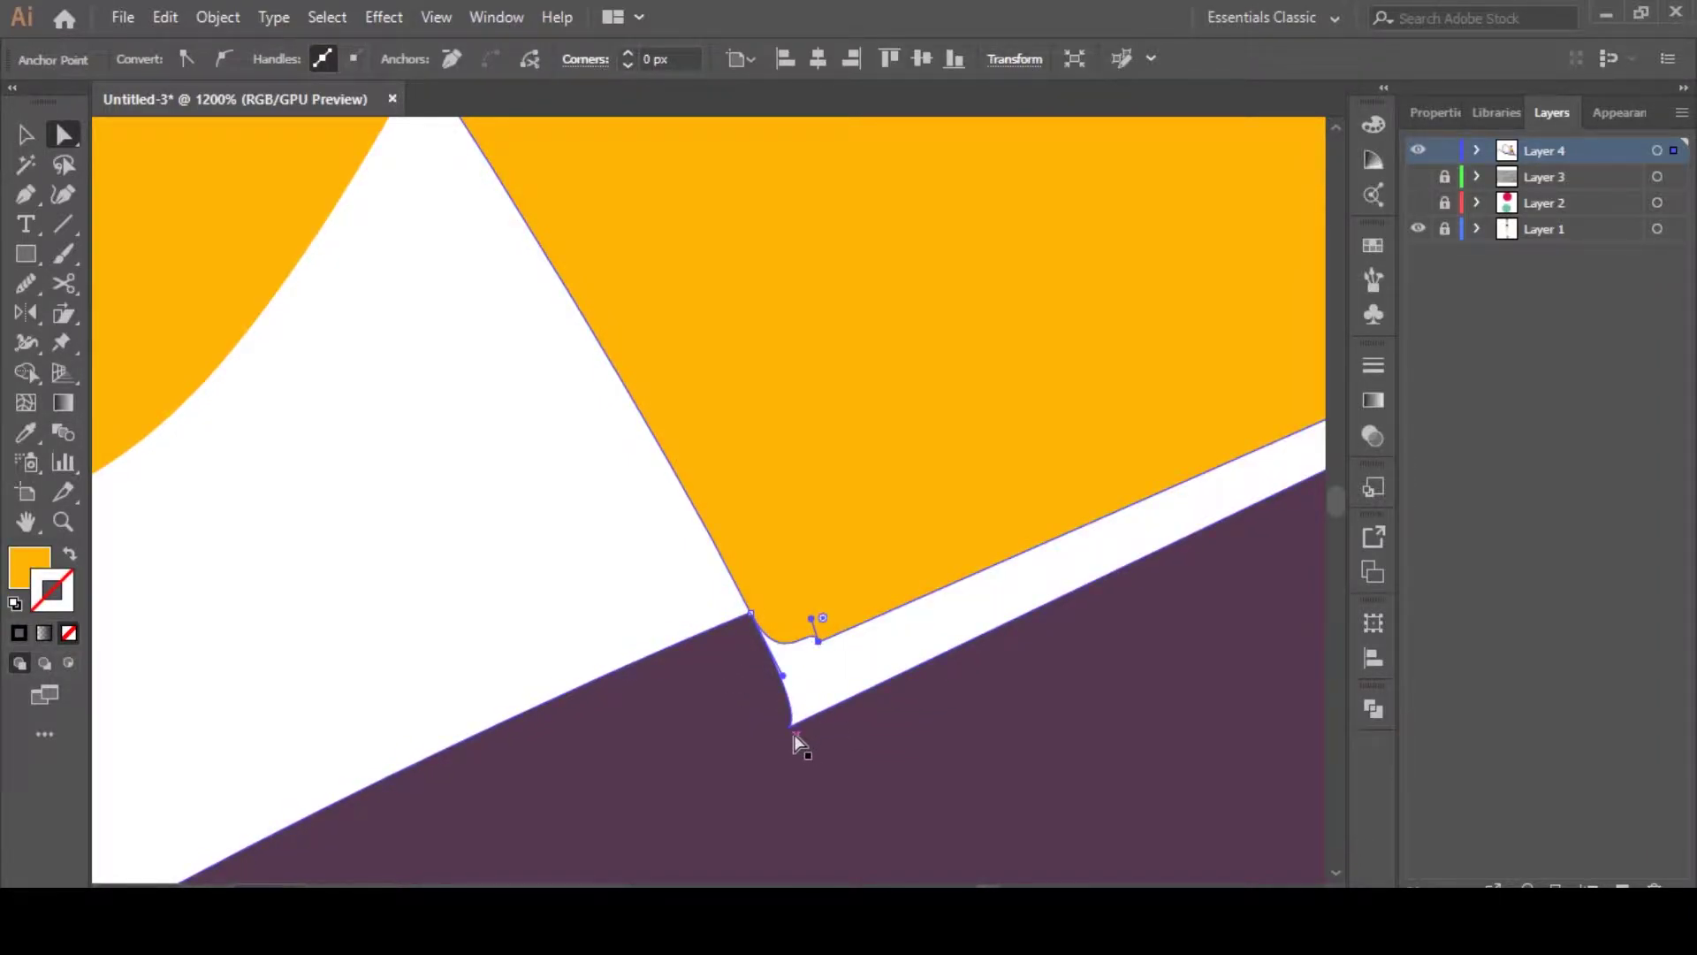
{"action": "left_click", "coordinate": [793, 728]}
{"action": "left_click_drag", "start_coordinate": [793, 728], "coordinate": [807, 694]}
{"action": "scroll", "coordinate": [762, 651], "scroll_direction": "down", "scroll_amount": 4}
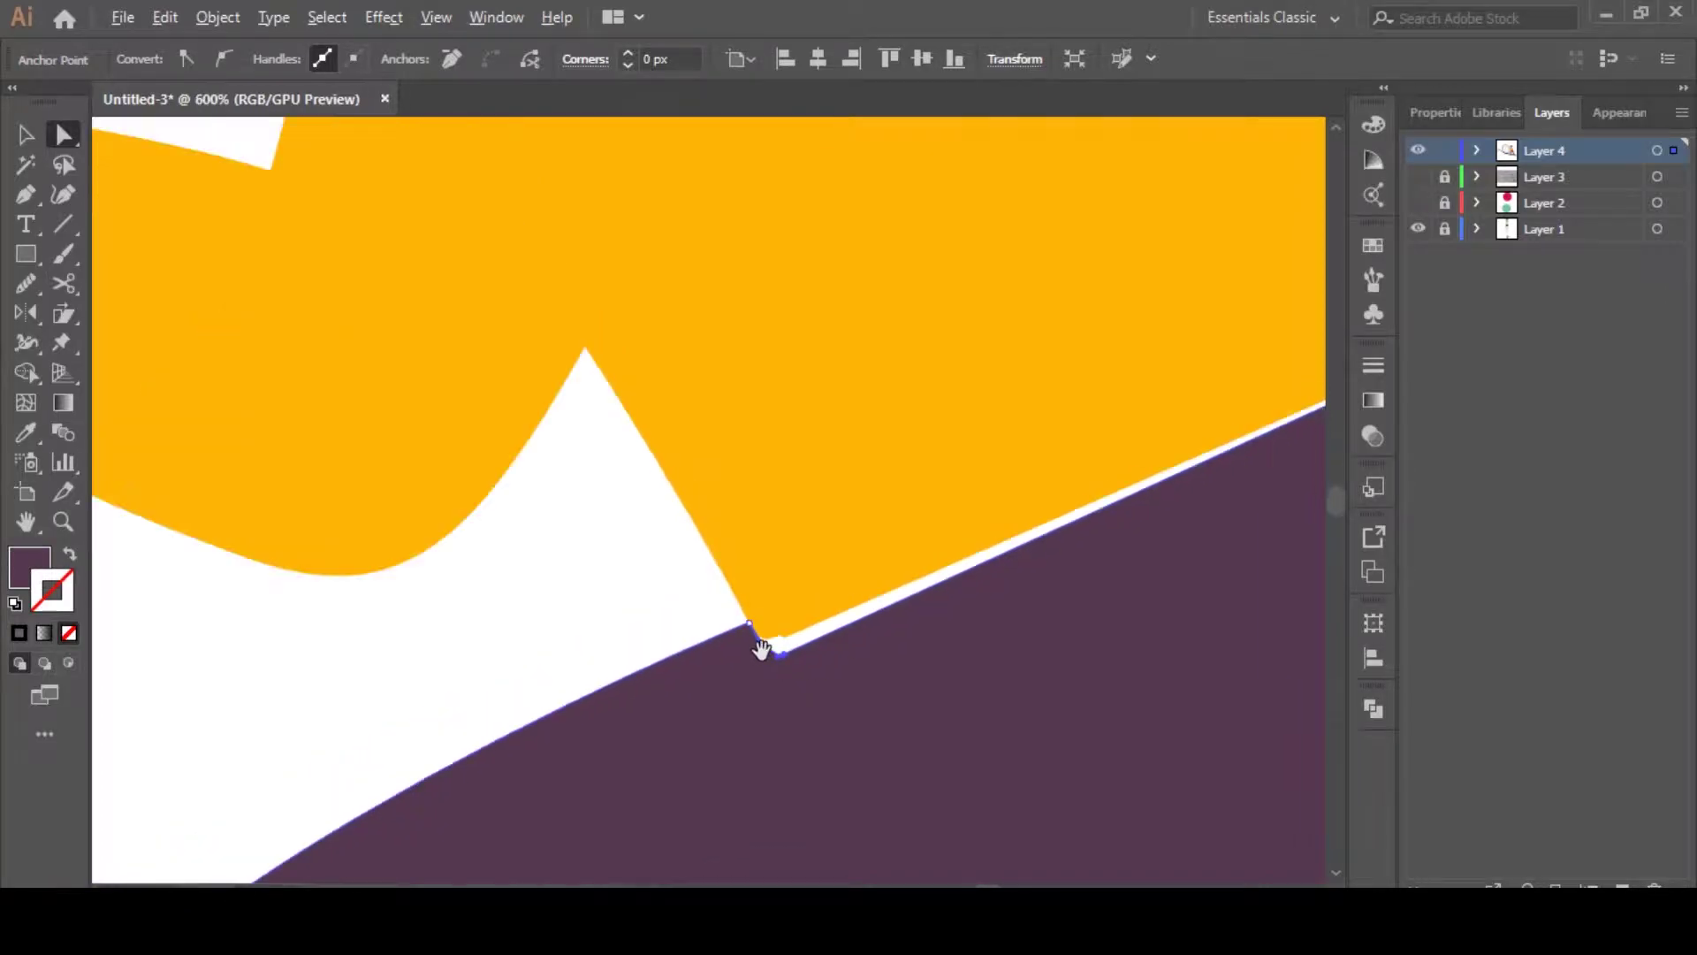
Delete the extra anchor point at the shirt's lower front corner
{"action": "scroll", "coordinate": [682, 619], "scroll_direction": "up", "scroll_amount": 3}
{"action": "left_click", "coordinate": [682, 615]}
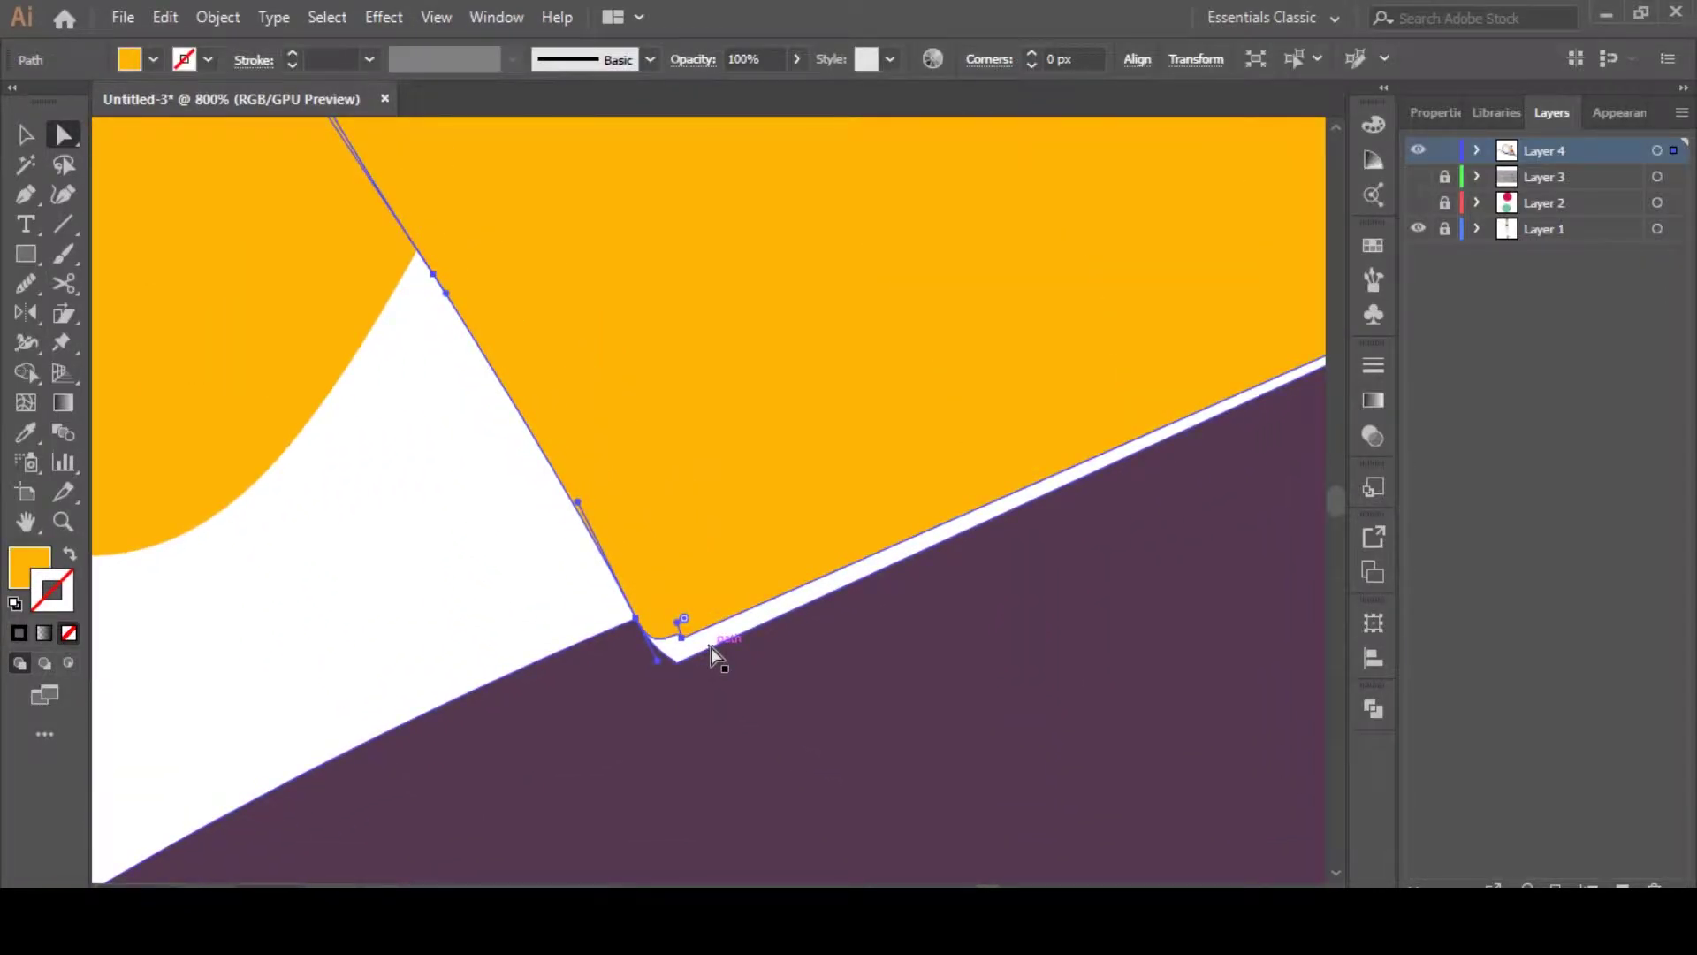
{"action": "key", "text": "p"}
{"action": "left_click", "coordinate": [686, 652]}
Delete the extra anchor point at the trousers' front waist corner so the waist edge follows the shirt hem
{"action": "key", "text": "v"}
{"action": "left_click", "coordinate": [703, 680]}
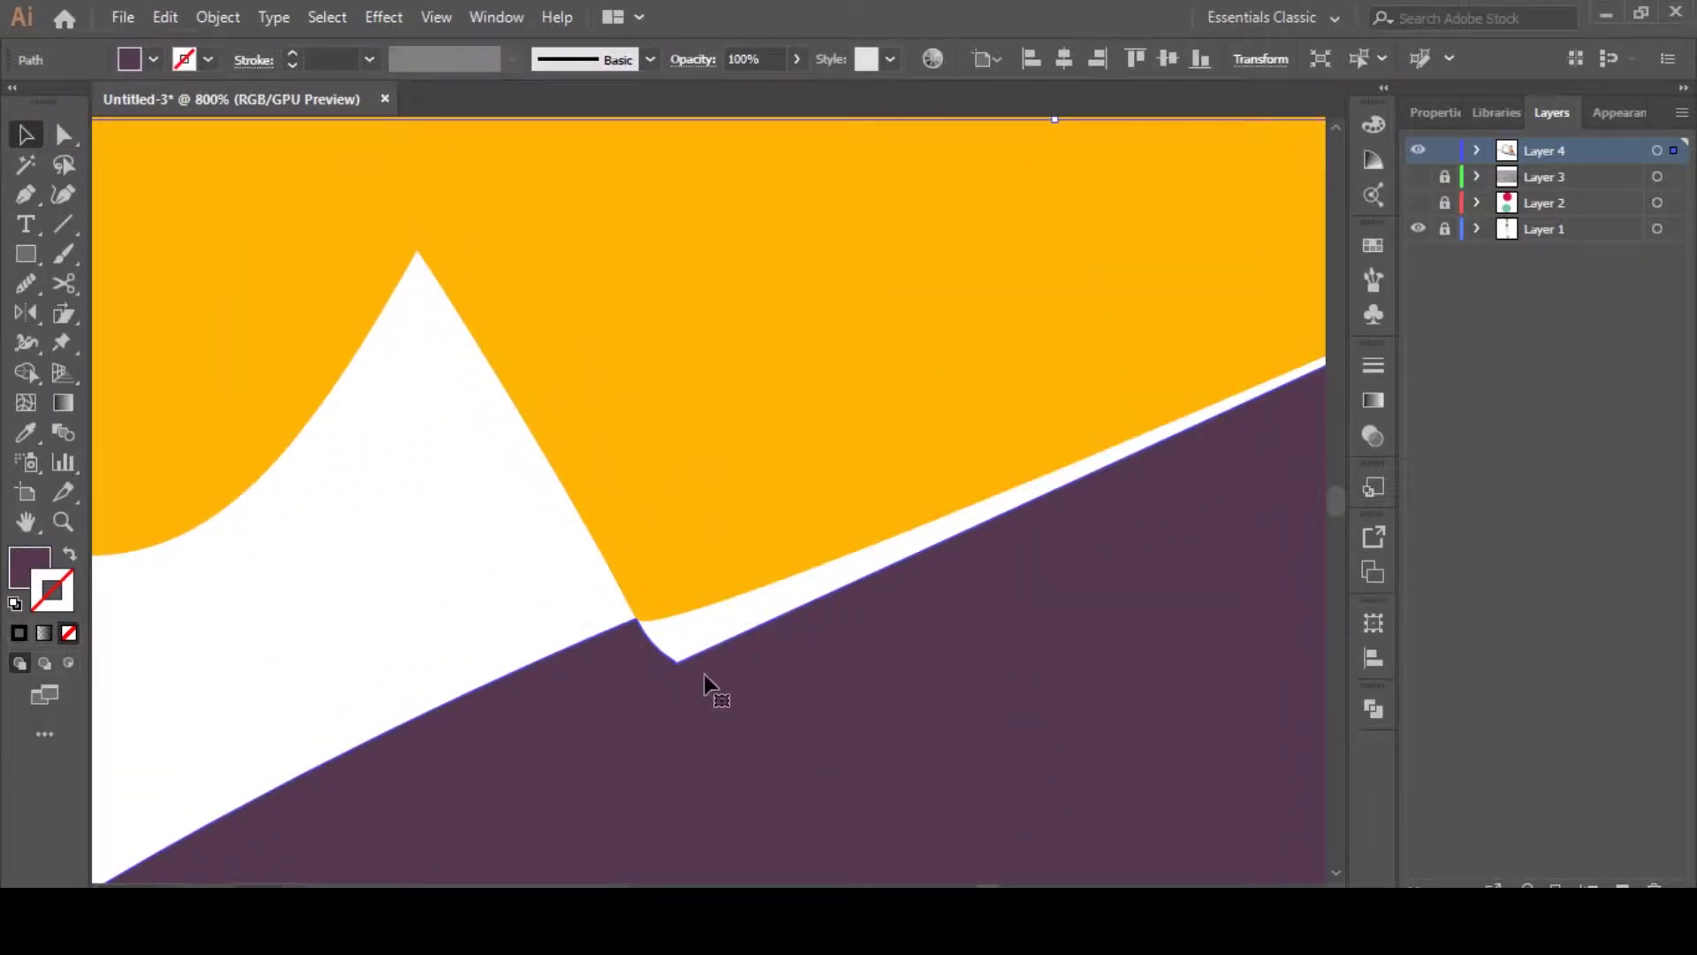
{"action": "key", "text": "p"}
{"action": "left_click", "coordinate": [676, 663]}
{"action": "key", "text": "v"}
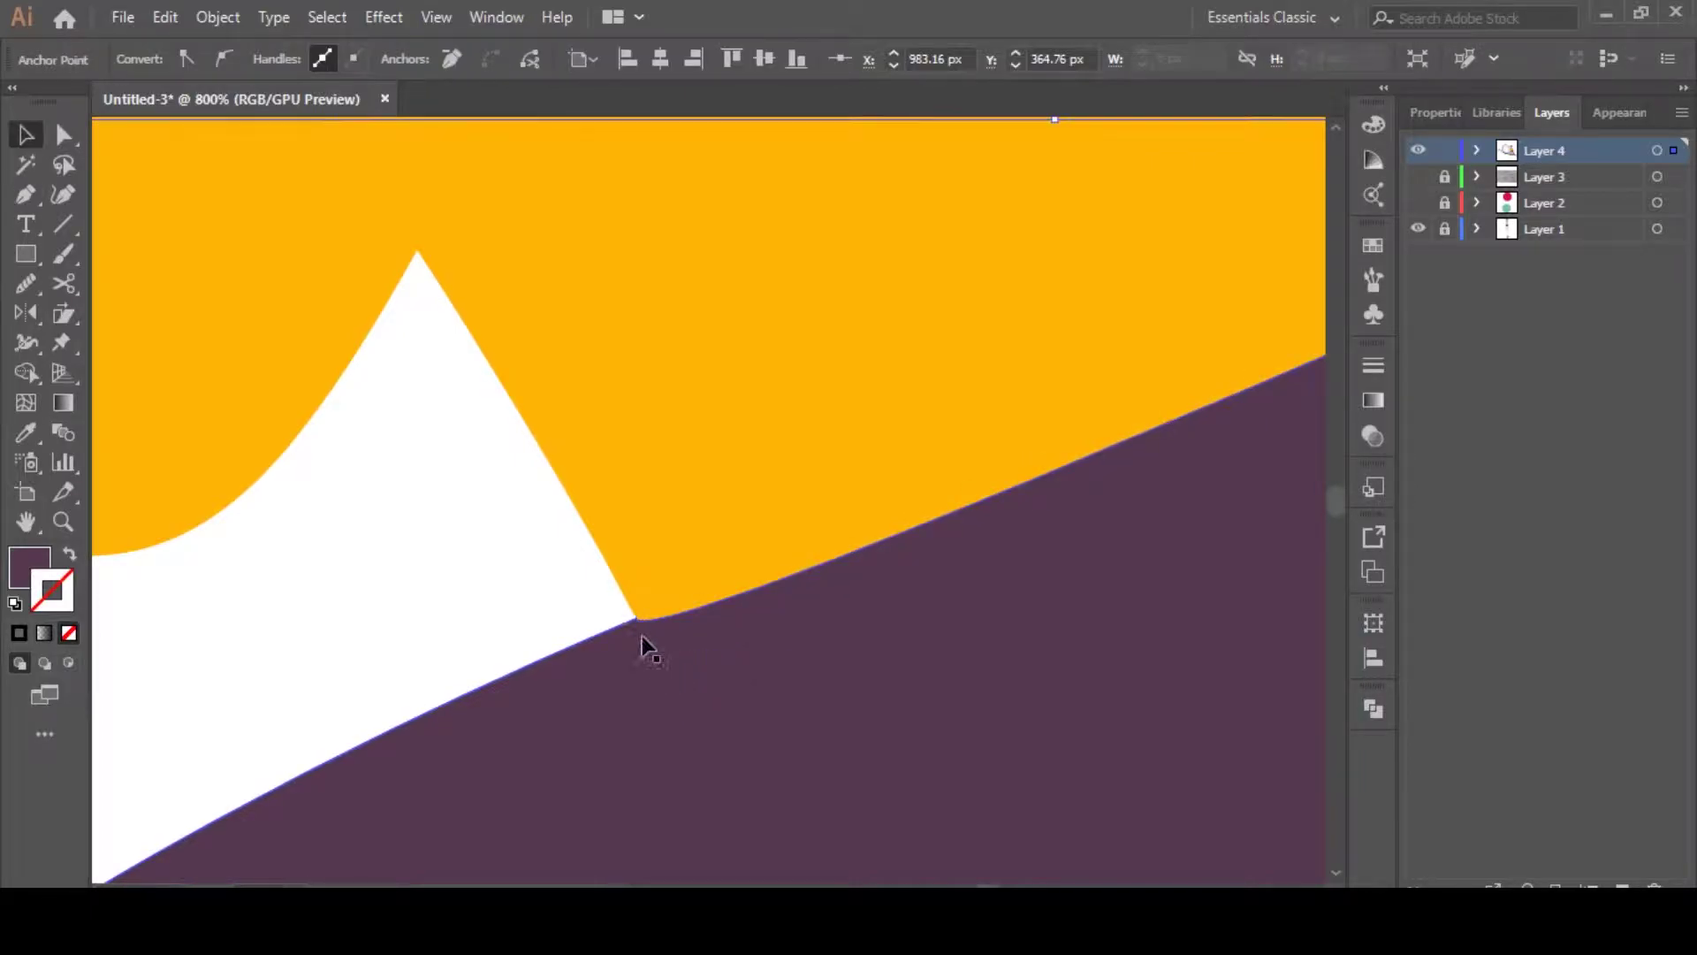
{"action": "left_click", "coordinate": [665, 590]}
{"action": "scroll", "coordinate": [556, 605], "scroll_direction": "down", "scroll_amount": 4}
{"action": "left_click", "coordinate": [555, 605]}
{"action": "left_click_drag", "start_coordinate": [554, 610], "coordinate": [571, 586]}
{"action": "scroll", "coordinate": [588, 584], "scroll_direction": "down", "scroll_amount": 4}
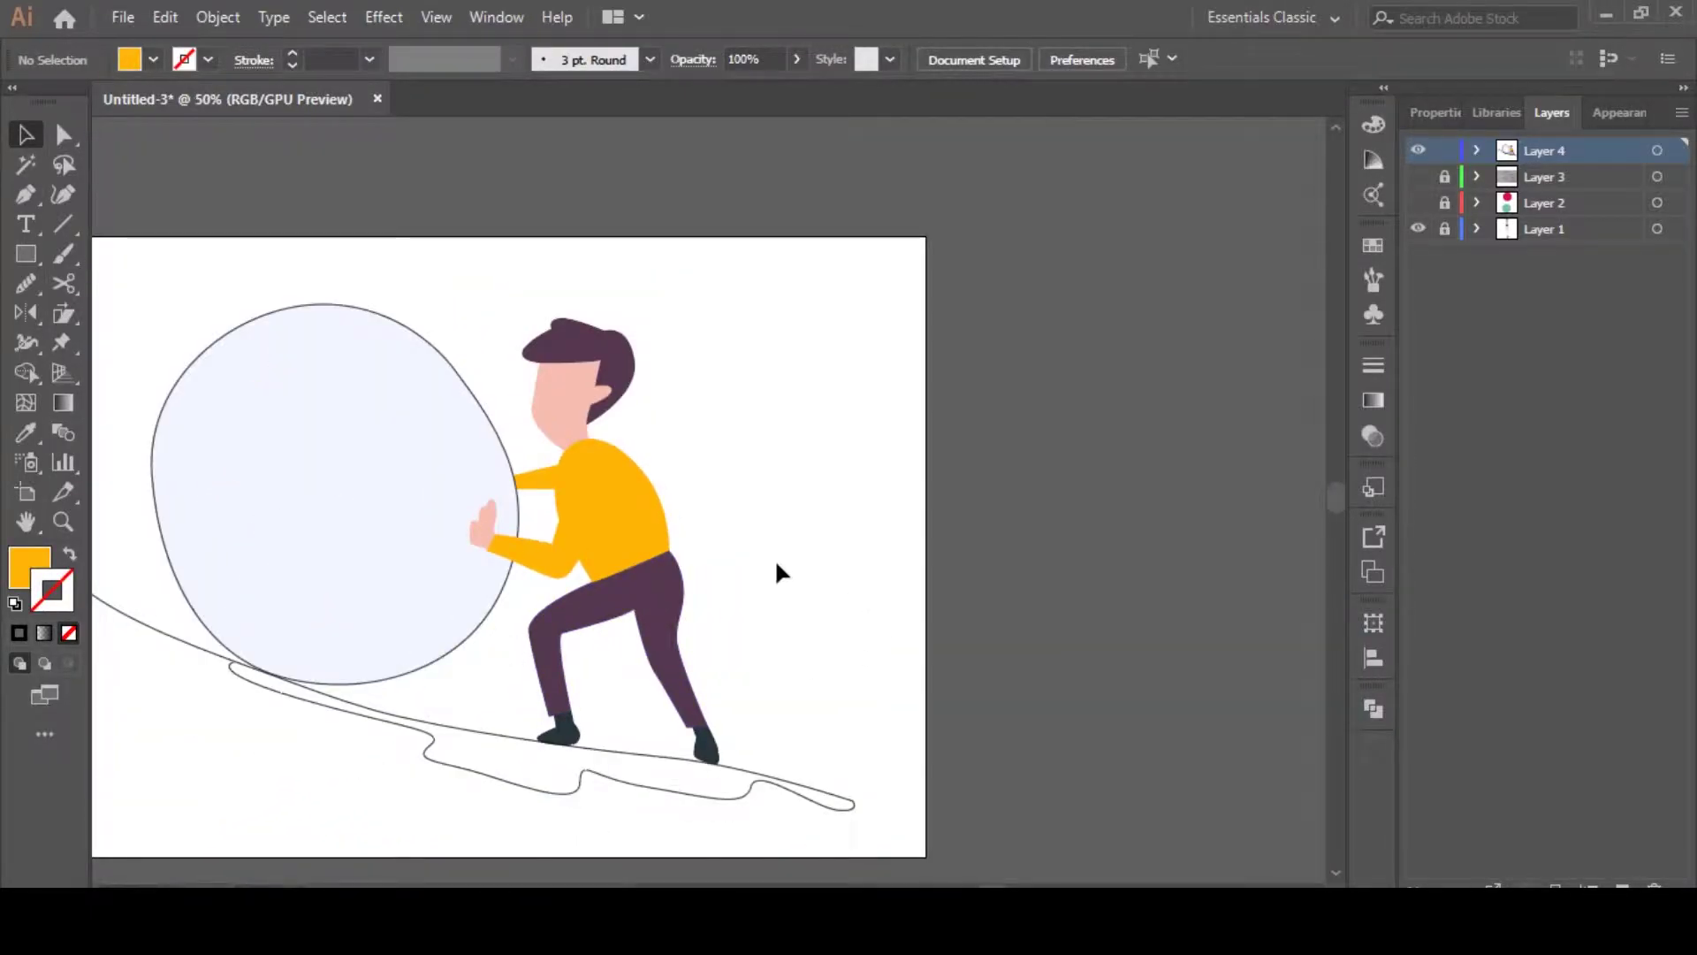
Separate the closed ground patch under the feet from the slope line with Shape Builder
{"action": "left_click_drag", "start_coordinate": [470, 593], "coordinate": [868, 559]}
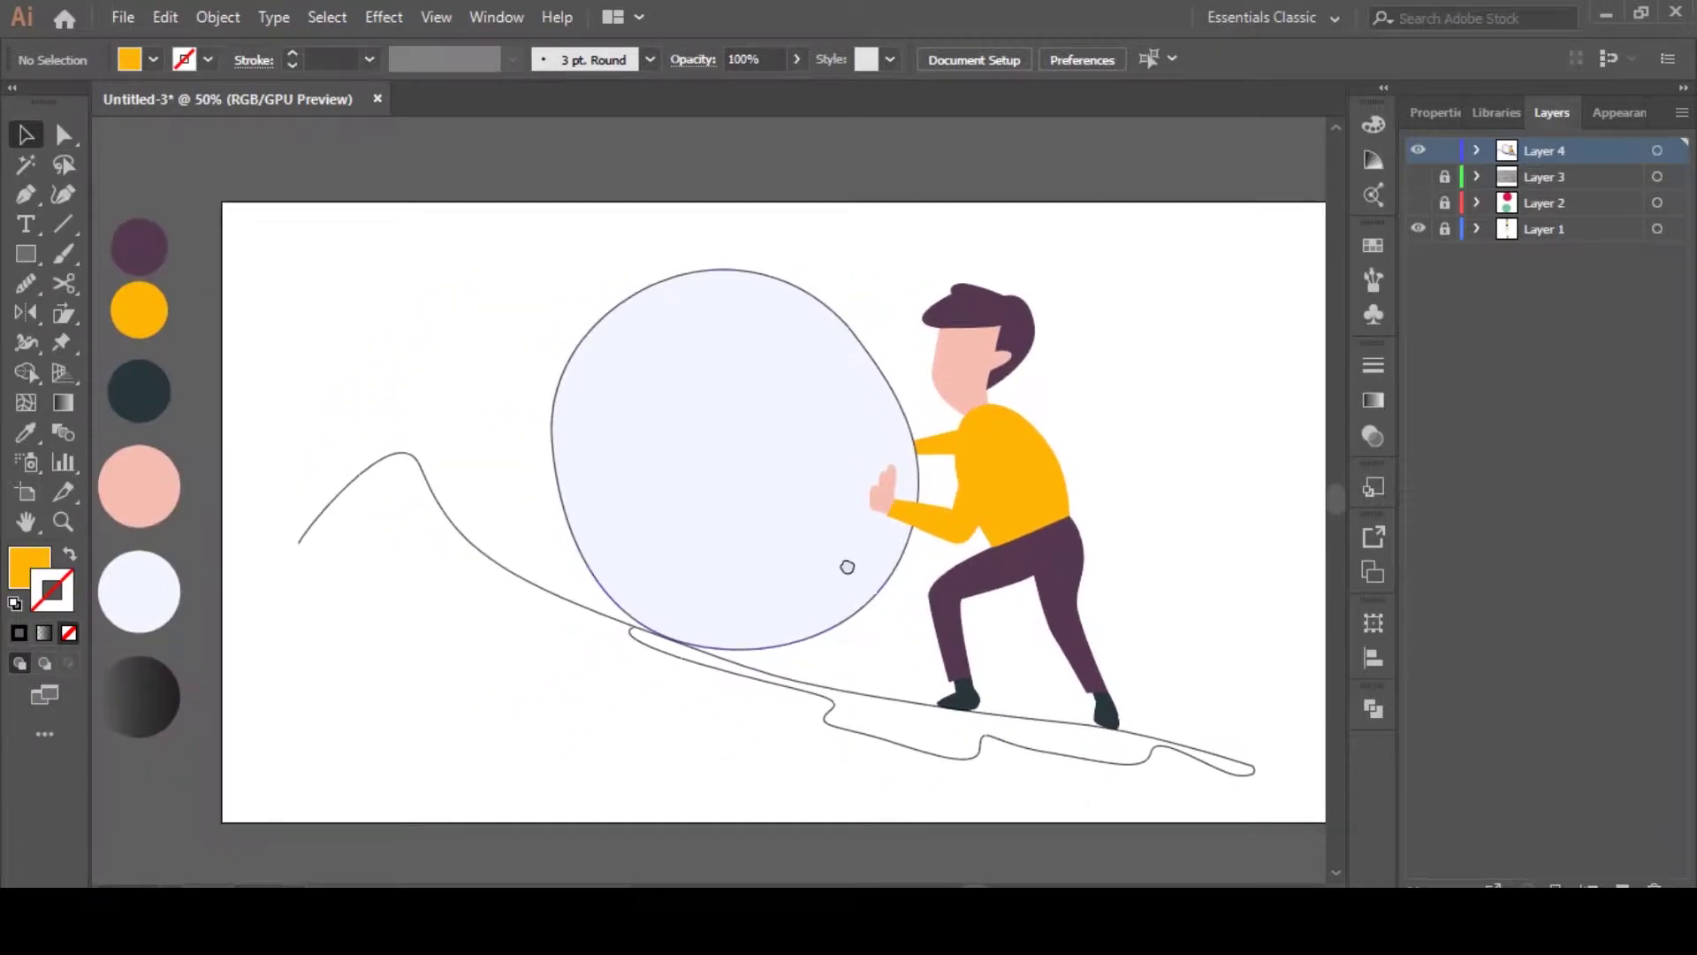
{"action": "left_click_drag", "start_coordinate": [812, 692], "coordinate": [795, 680]}
{"action": "left_click", "coordinate": [831, 689]}
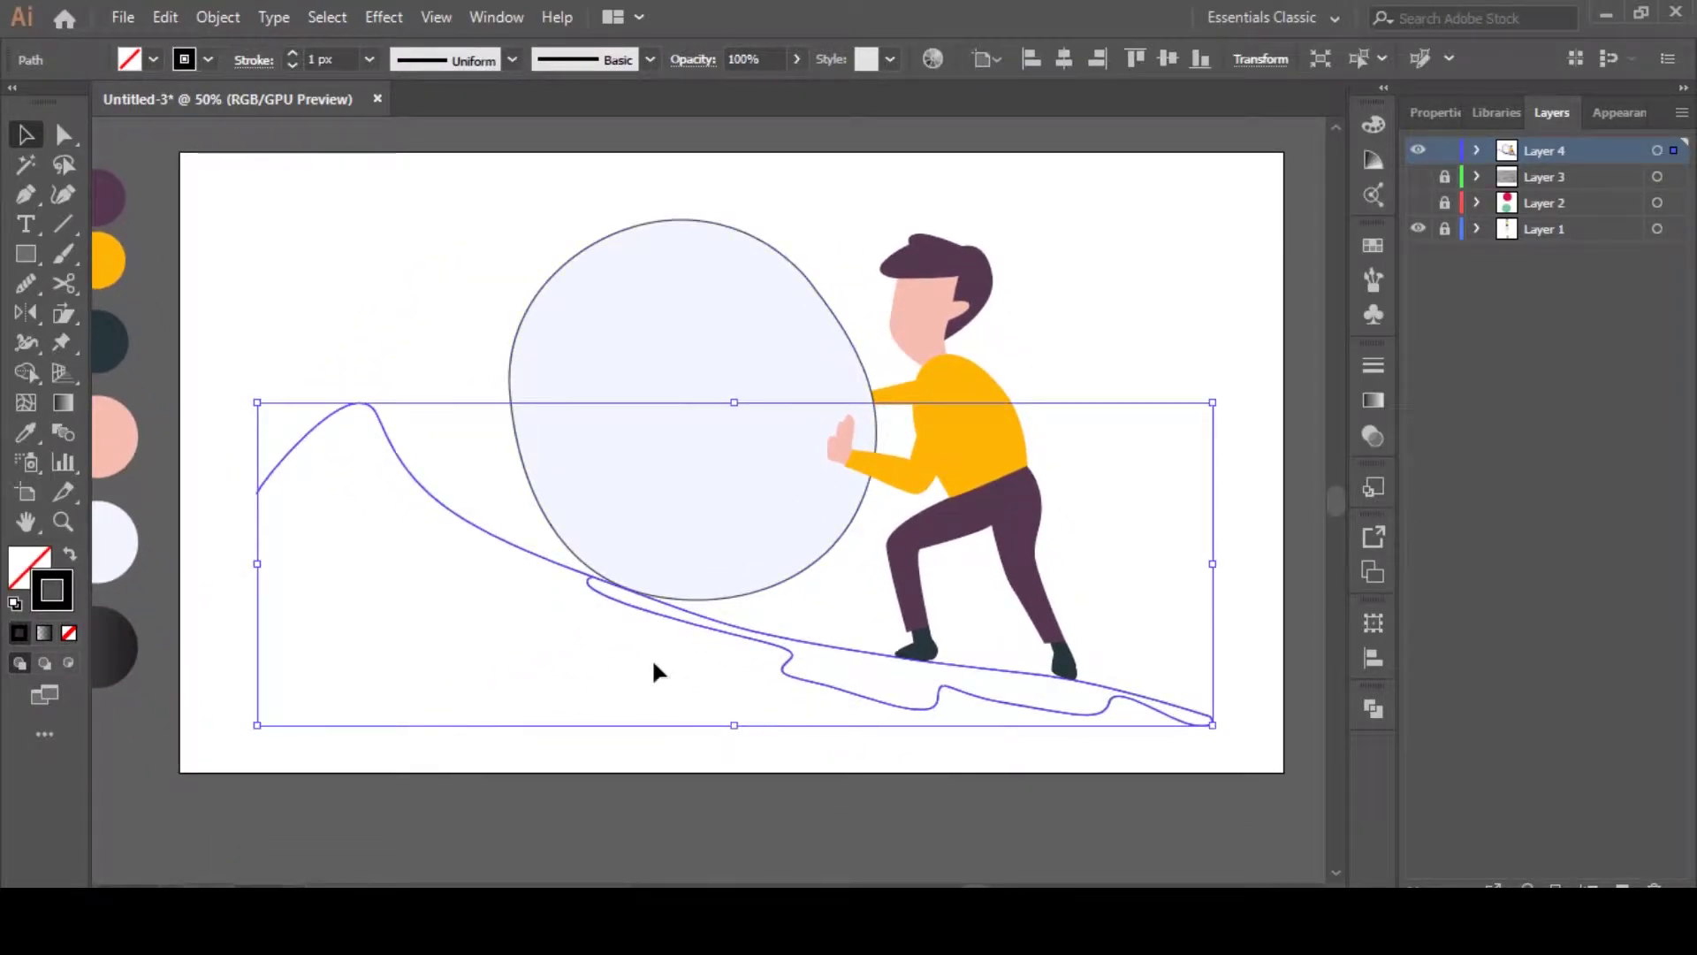
{"action": "key", "text": "shift+m"}
{"action": "left_click", "coordinate": [868, 681]}
{"action": "key", "text": "v"}
{"action": "left_click", "coordinate": [729, 714]}
Fill the ground patch with the pale lavender sampled from the globe
{"action": "left_click", "coordinate": [837, 689]}
{"action": "key", "text": "x"}
{"action": "key", "text": "i"}
{"action": "left_click", "coordinate": [661, 469]}
{"action": "key", "text": "v"}
{"action": "left_click", "coordinate": [704, 692]}
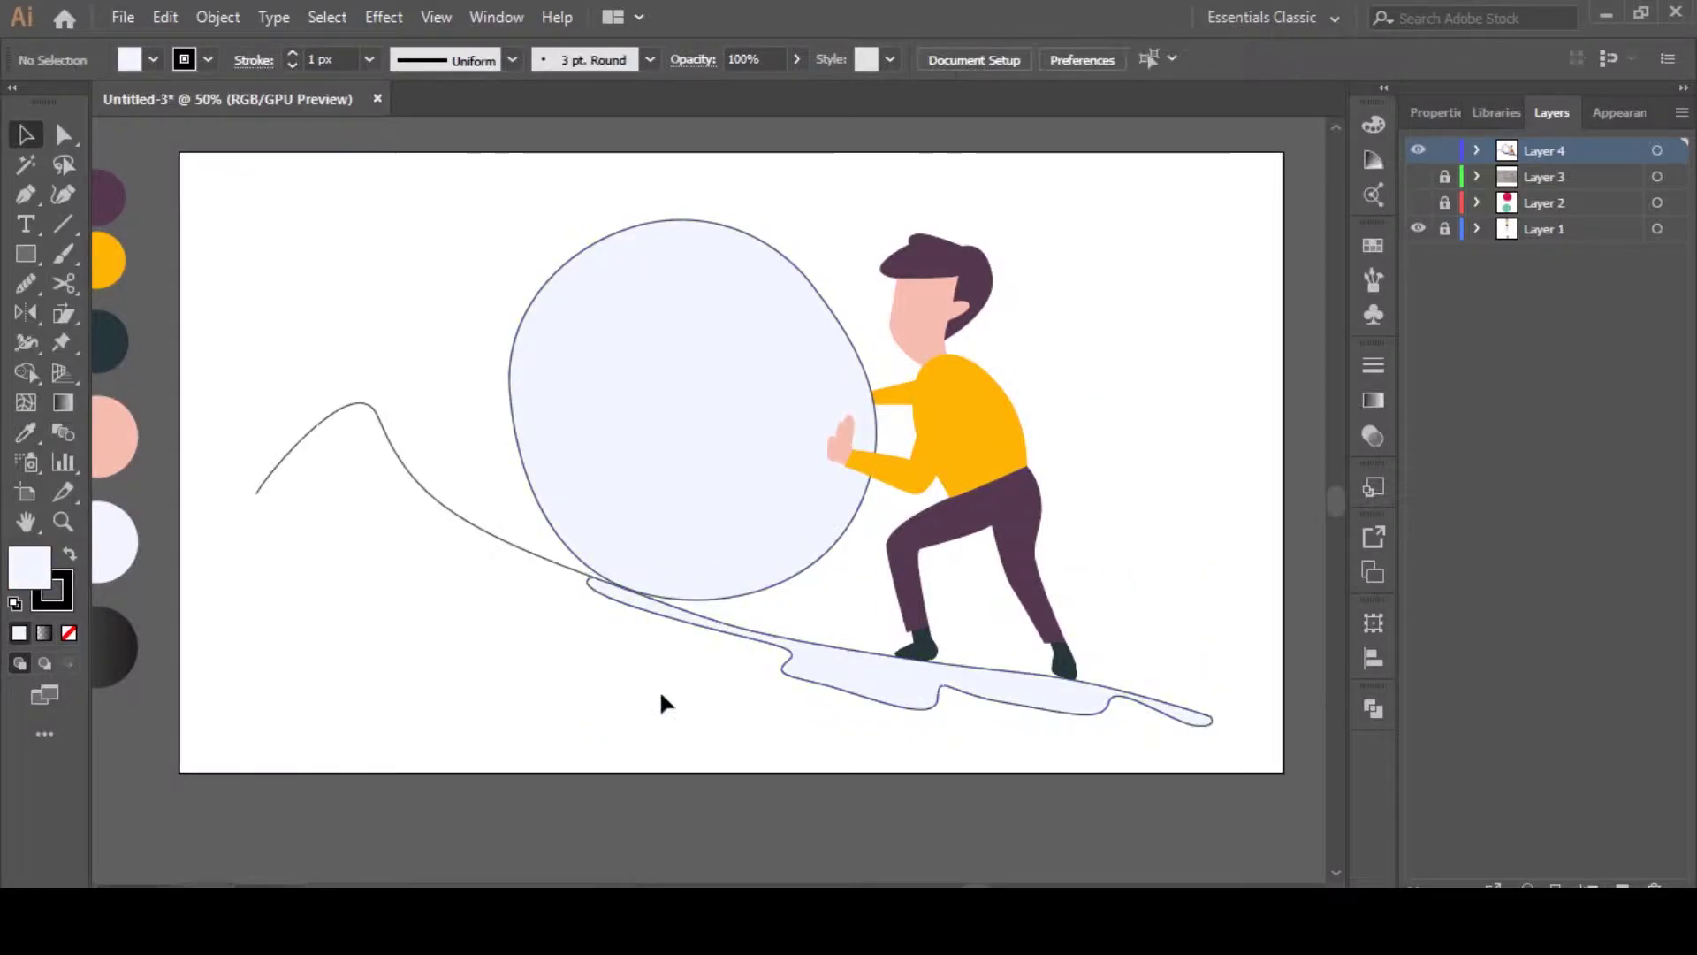
Shade the face with an in-place copy carrying the palette's black gradient, angled from the ear down towards the chin
{"action": "left_click_drag", "start_coordinate": [450, 561], "coordinate": [296, 541]}
{"action": "left_click_drag", "start_coordinate": [398, 532], "coordinate": [533, 560]}
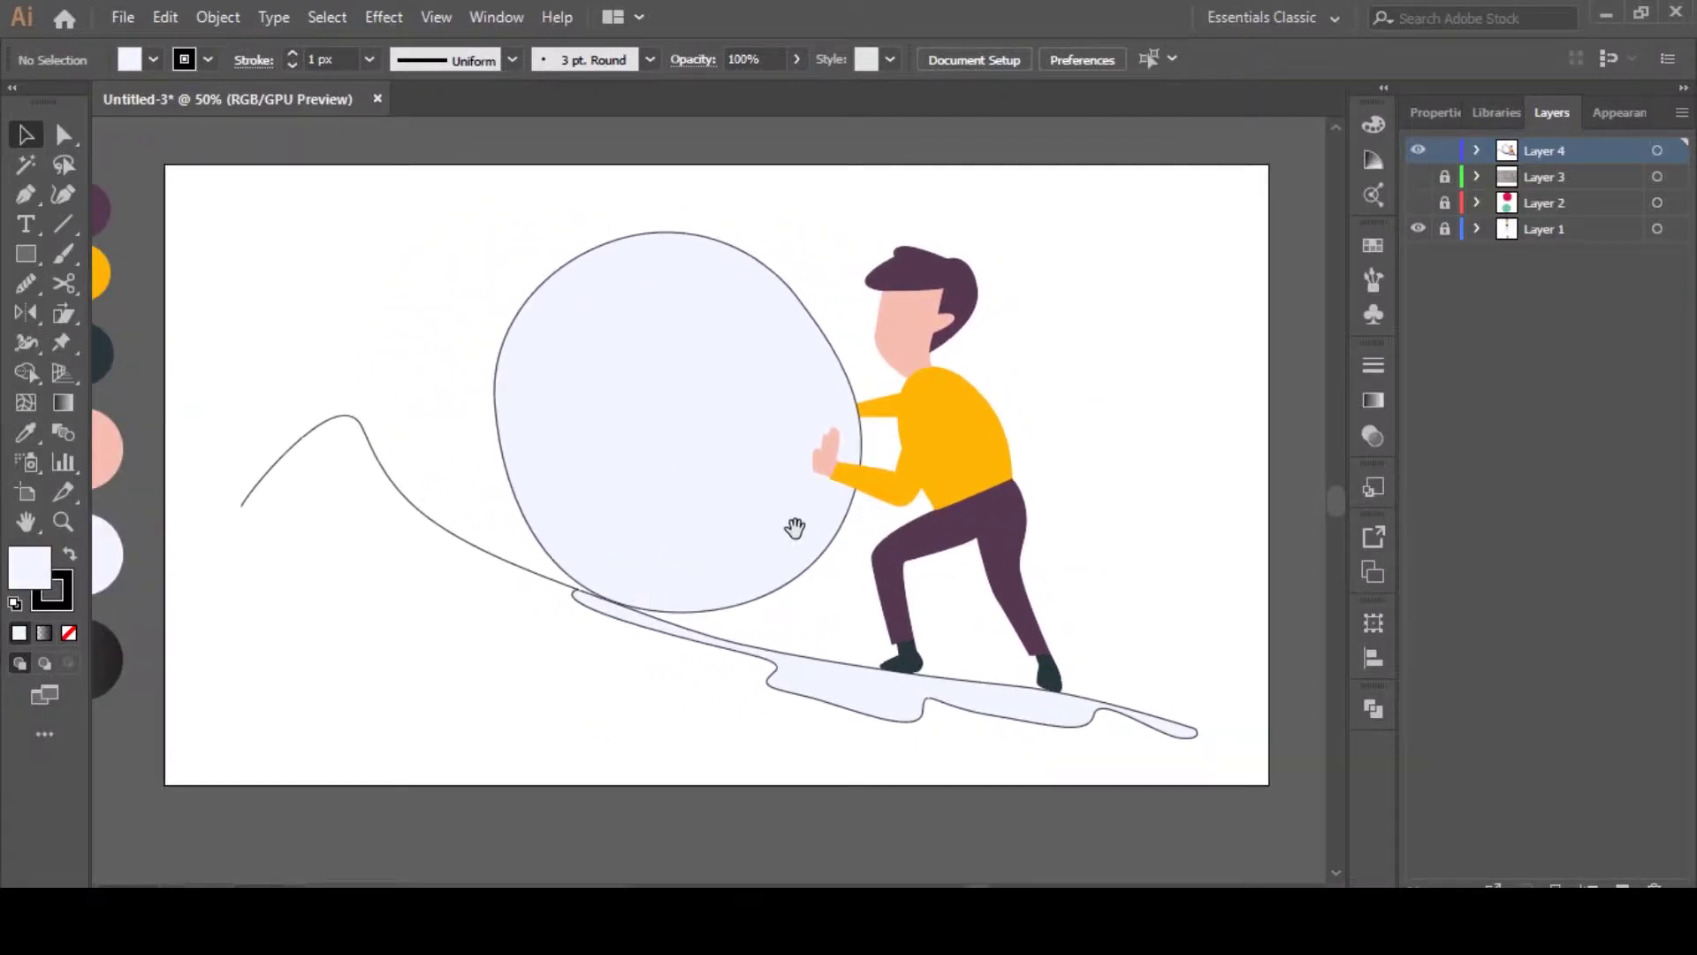
{"action": "scroll", "coordinate": [796, 527], "scroll_direction": "up", "scroll_amount": 1}
{"action": "left_click_drag", "start_coordinate": [798, 474], "coordinate": [880, 447]}
{"action": "scroll", "coordinate": [880, 446], "scroll_direction": "down", "scroll_amount": 1}
{"action": "left_click_drag", "start_coordinate": [598, 503], "coordinate": [667, 548]}
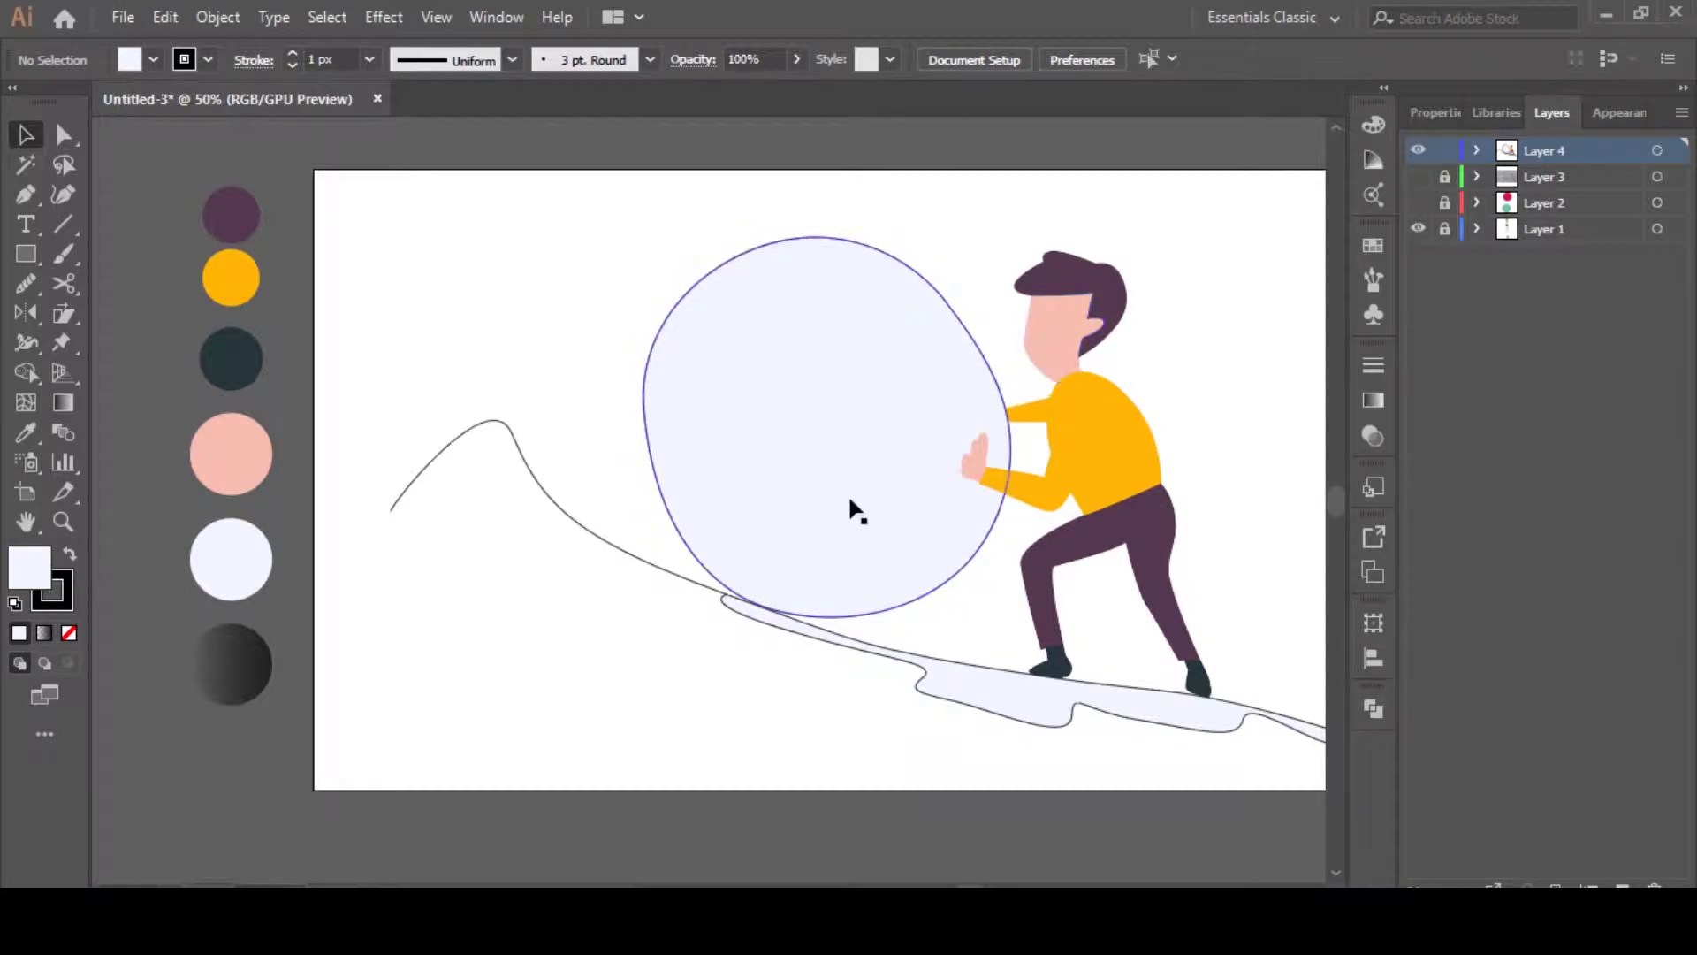
{"action": "left_click", "coordinate": [1047, 345]}
{"action": "key", "text": "ctrl+c"}
{"action": "key", "text": "ctrl+f"}
{"action": "key", "text": "i"}
{"action": "left_click", "coordinate": [215, 656]}
{"action": "key", "text": "g"}
{"action": "left_click_drag", "start_coordinate": [1098, 293], "coordinate": [963, 459]}
{"action": "key", "text": "v"}
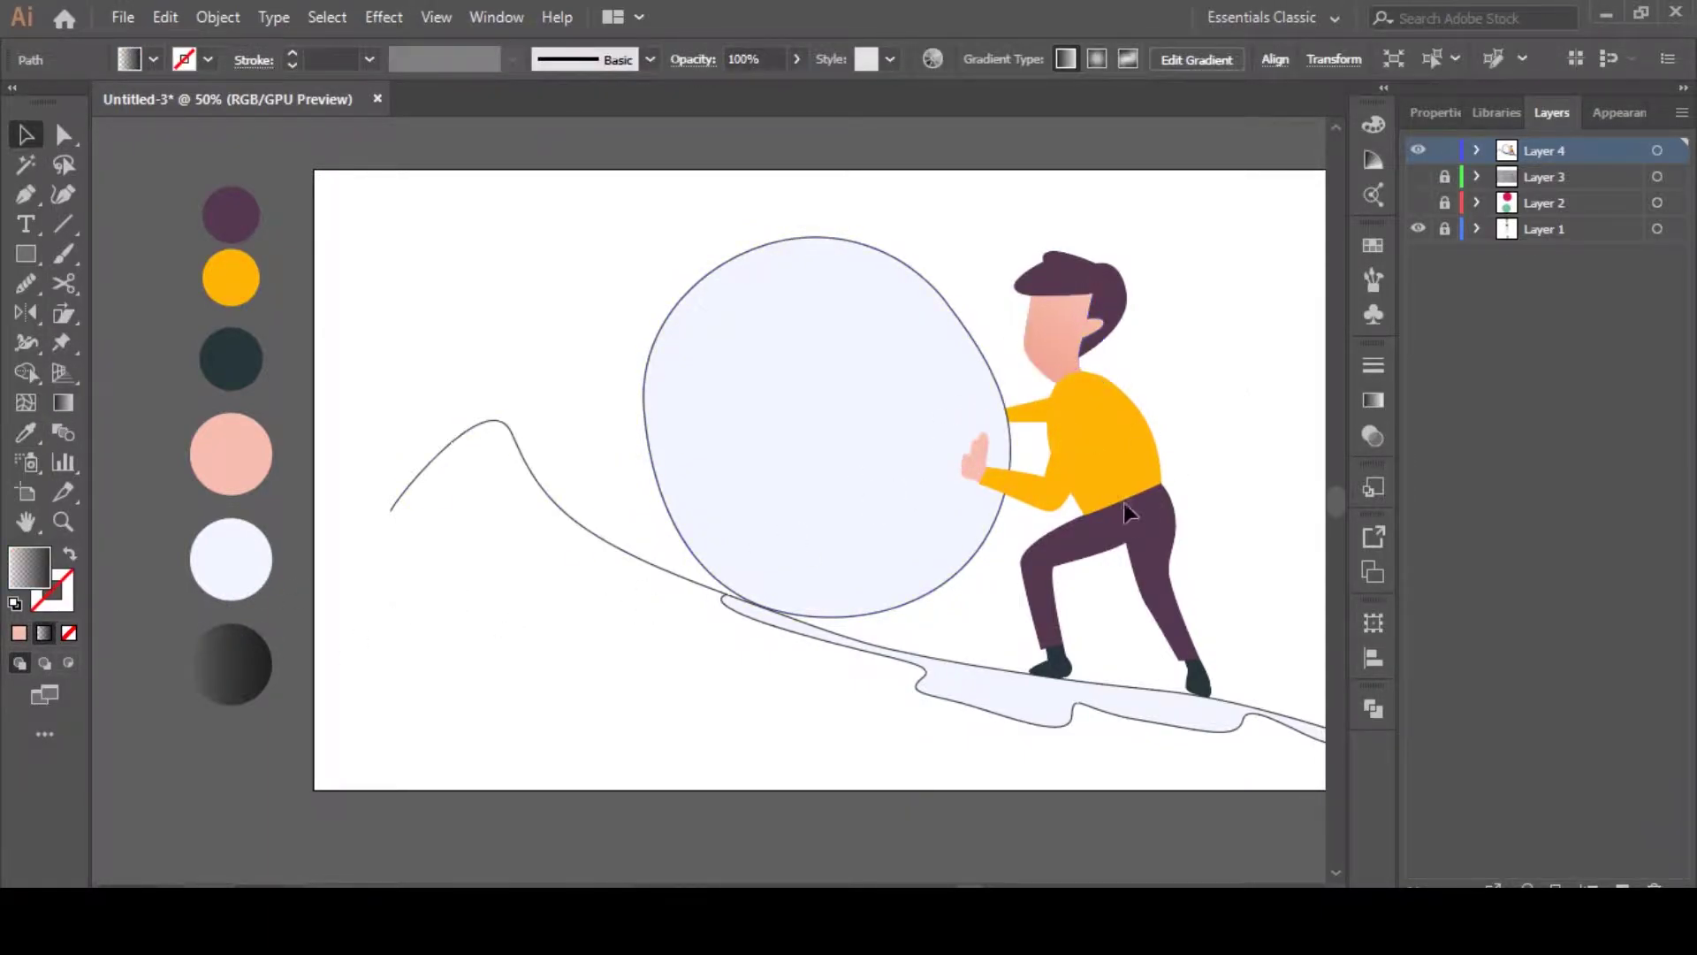
Shade the near arm with an in-place copy carrying the palette's black gradient
{"action": "left_click", "coordinate": [1101, 493]}
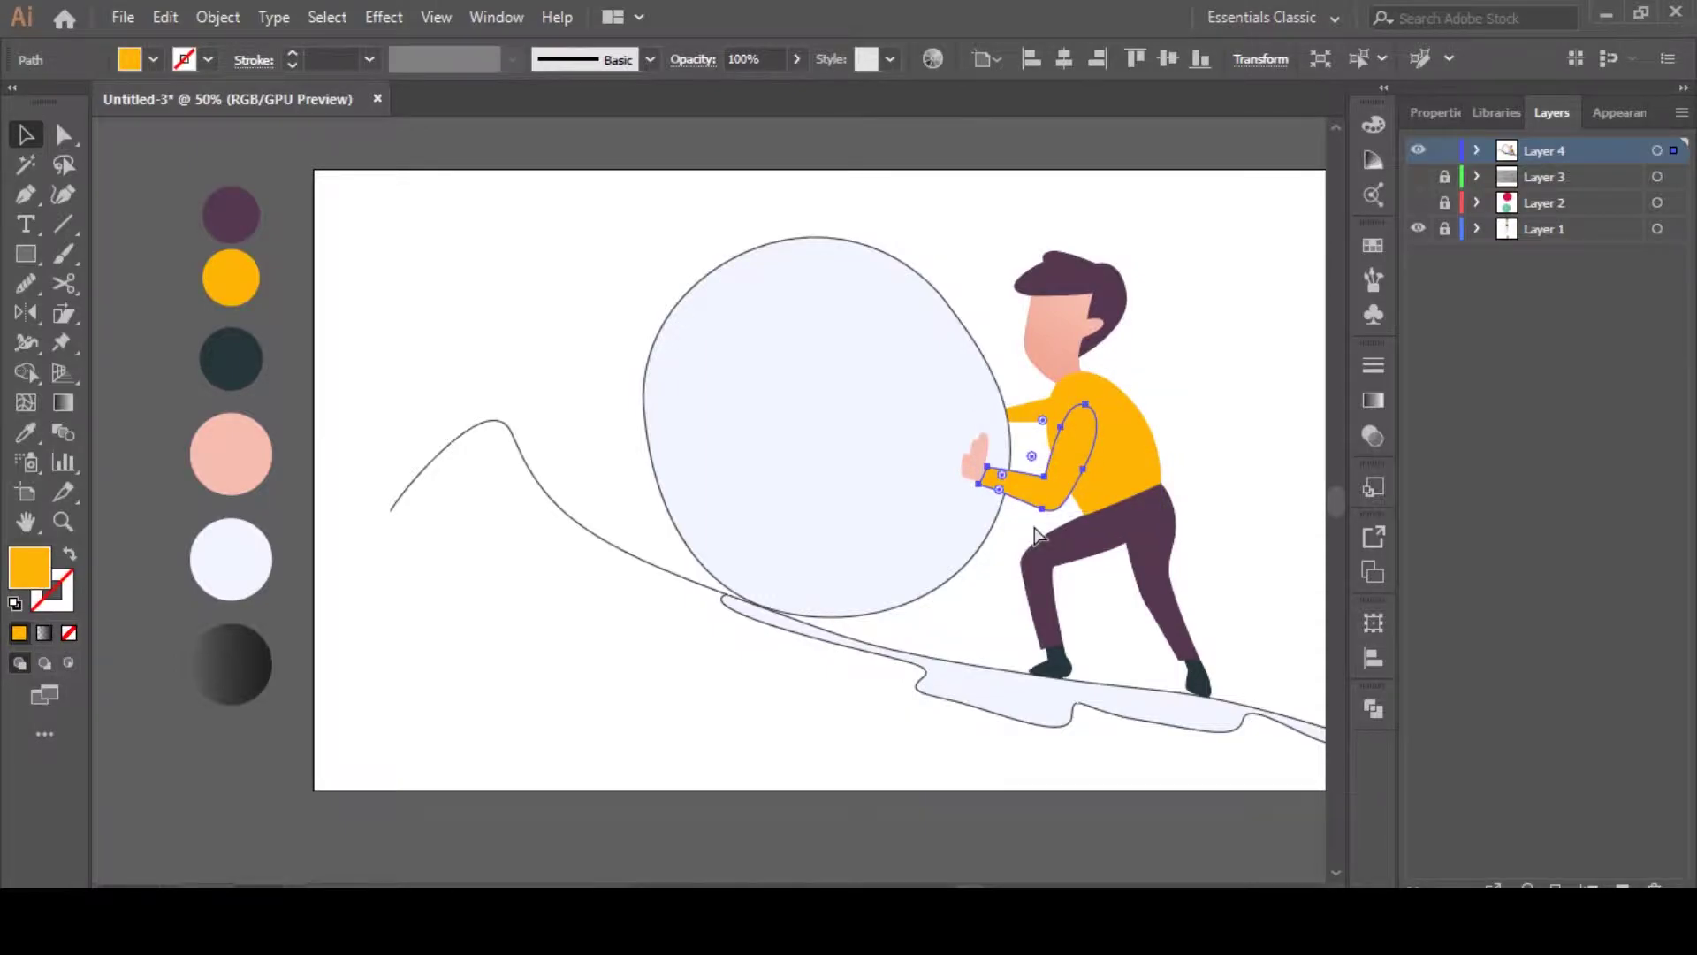
{"action": "key", "text": "ctrl+c"}
{"action": "key", "text": "ctrl+f"}
{"action": "key", "text": "i"}
{"action": "left_click", "coordinate": [231, 663]}
{"action": "key", "text": "g"}
{"action": "mouse_move", "coordinate": [1019, 481]}
{"action": "left_mouse_down"}
{"action": "mouse_move", "coordinate": [1105, 415]}
{"action": "mouse_move", "coordinate": [978, 481]}
{"action": "mouse_move", "coordinate": [867, 486]}
{"action": "mouse_move", "coordinate": [964, 482]}
{"action": "left_mouse_up"}
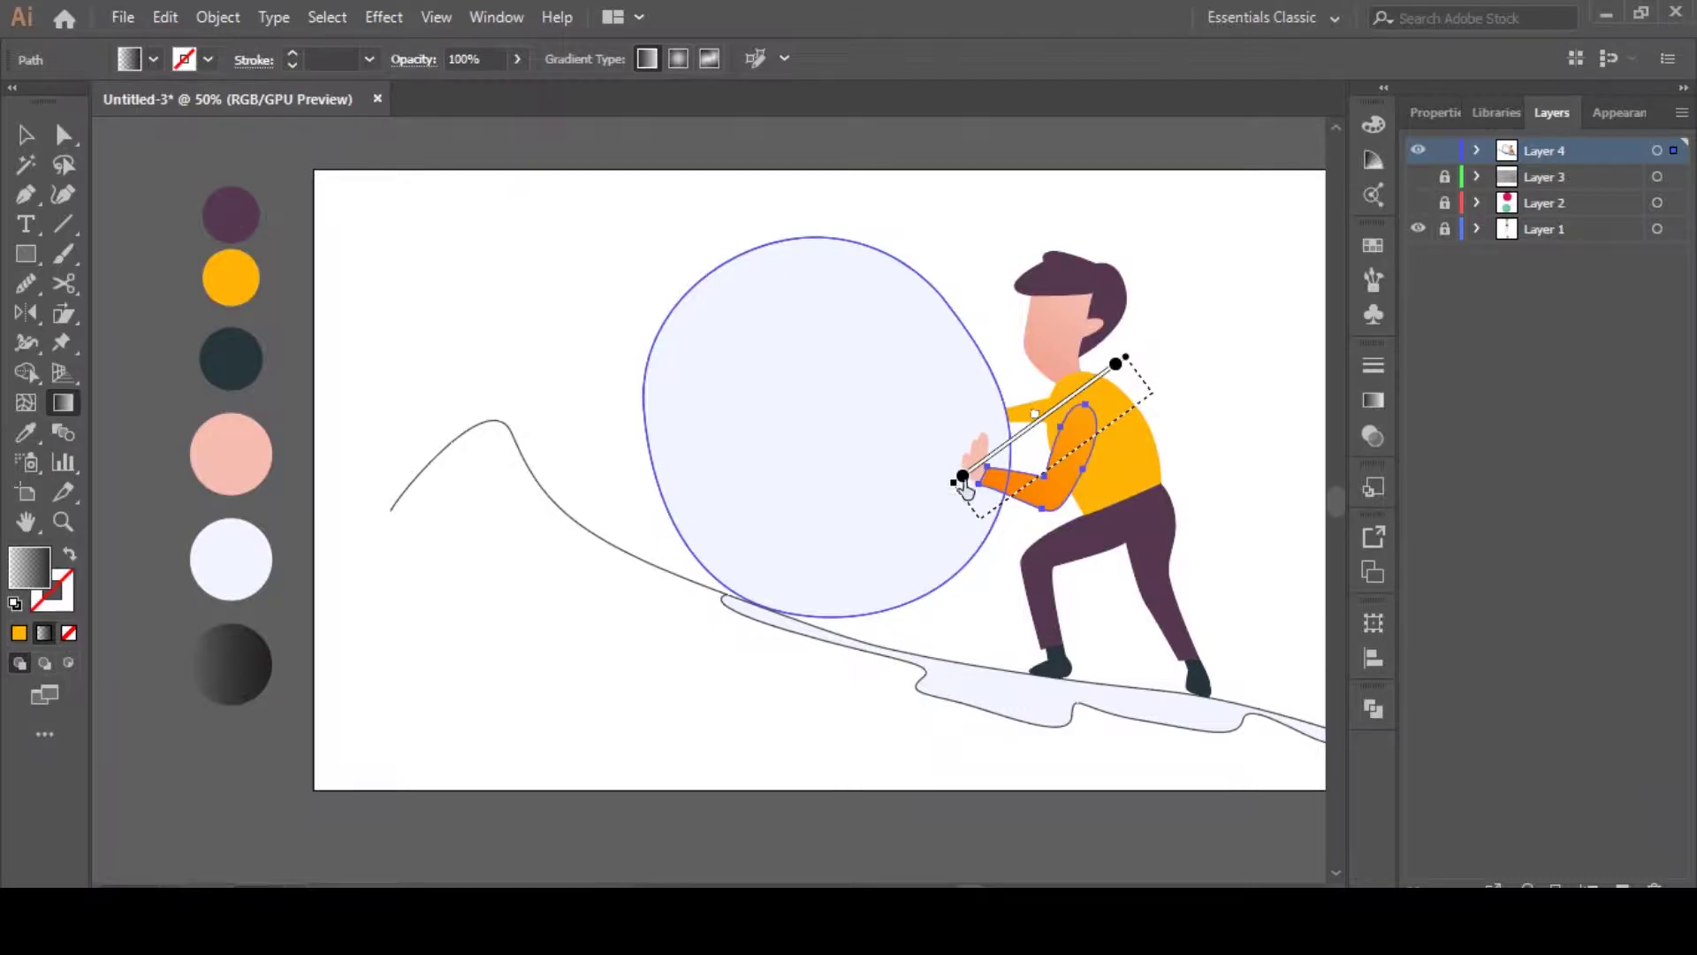
{"action": "key", "text": "v"}
{"action": "left_click", "coordinate": [1193, 566]}
Redirect the near arm's shading gradient diagonally from the shoulder down past the elbow
{"action": "scroll", "coordinate": [1069, 447], "scroll_direction": "up", "scroll_amount": 4, "text": "alt"}
{"action": "left_click", "coordinate": [939, 566]}
{"action": "key", "text": "g"}
{"action": "mouse_move", "coordinate": [1069, 469]}
{"action": "left_mouse_down"}
{"action": "mouse_move", "coordinate": [788, 572]}
{"action": "mouse_move", "coordinate": [784, 648]}
{"action": "mouse_move", "coordinate": [756, 659]}
{"action": "mouse_move", "coordinate": [891, 758]}
{"action": "mouse_move", "coordinate": [860, 747]}
{"action": "left_mouse_up"}
{"action": "key", "text": "v"}
{"action": "left_click", "coordinate": [1209, 398]}
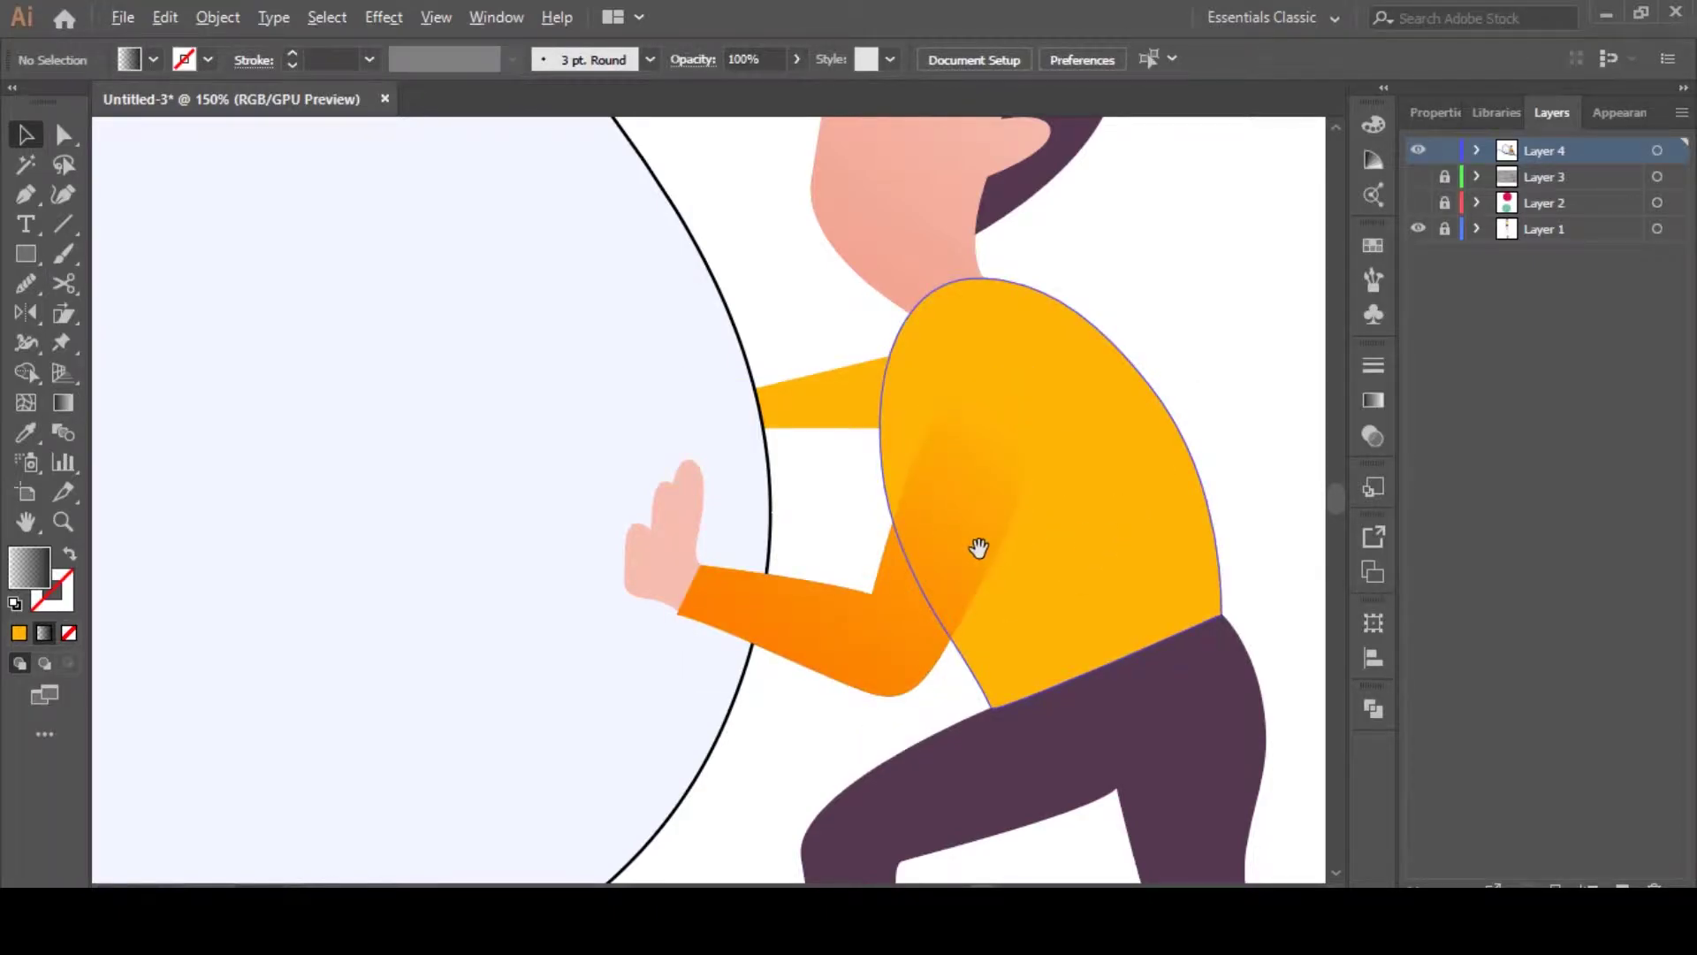
Shade the far arm with the gradient sampled from the near arm's shading
{"action": "scroll", "coordinate": [979, 549], "scroll_direction": "down", "scroll_amount": 1, "text": "alt"}
{"action": "left_click", "coordinate": [900, 456]}
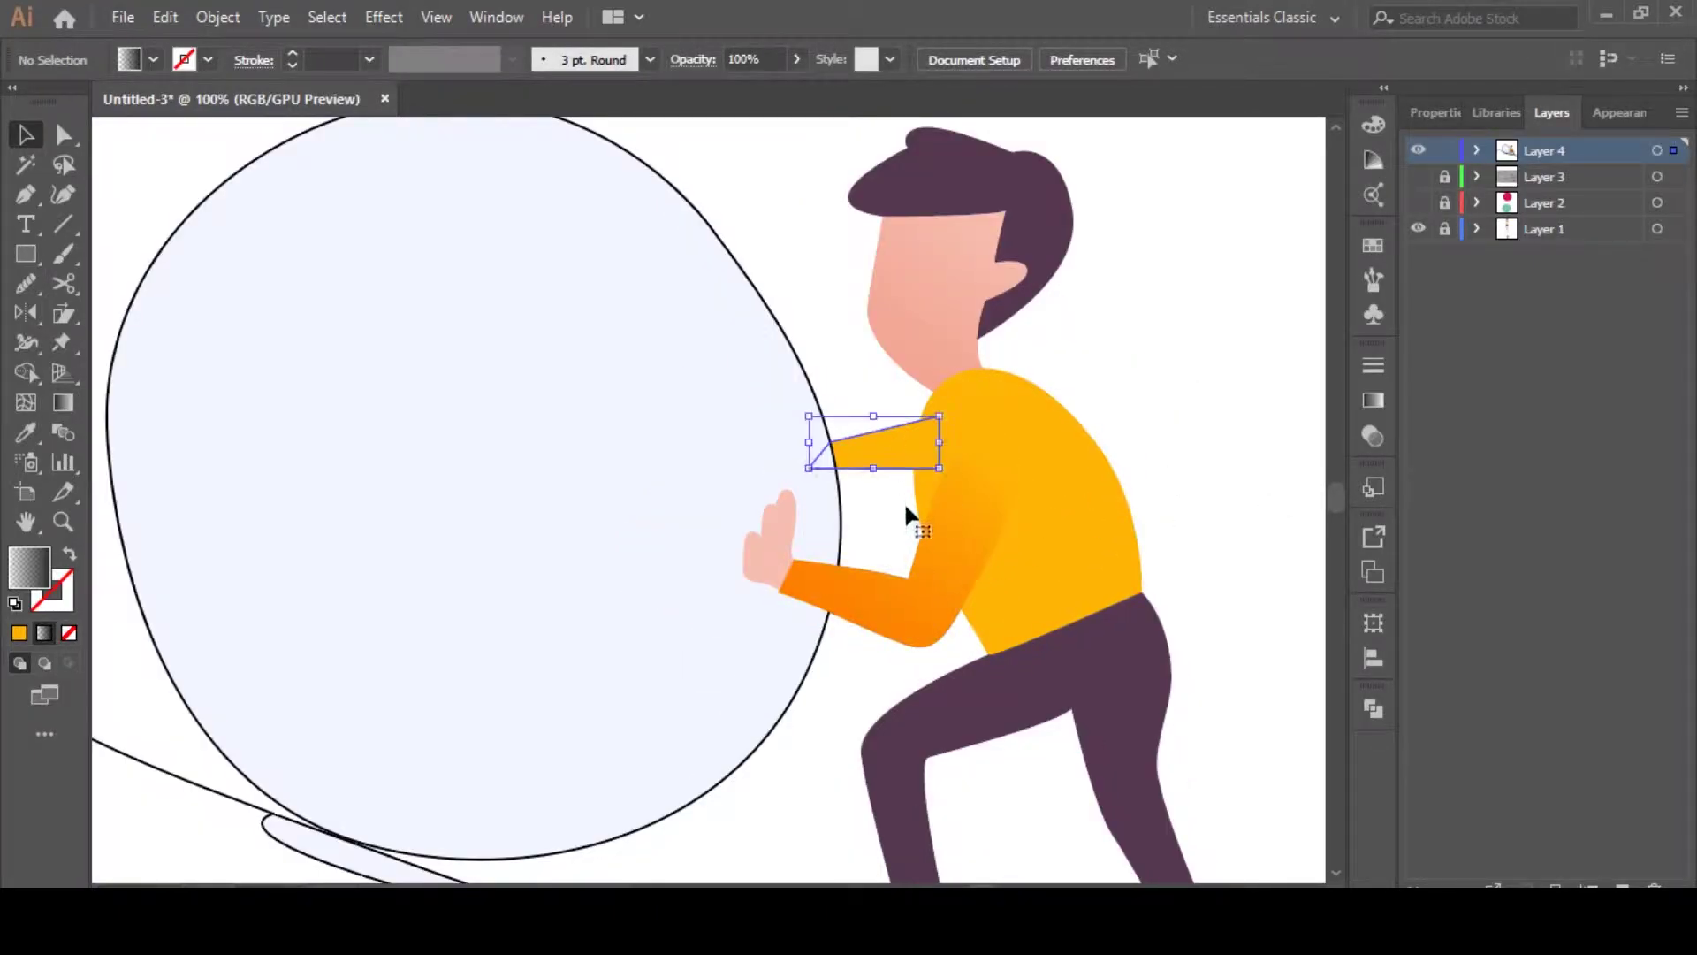
{"action": "key", "text": "i"}
{"action": "left_click", "coordinate": [941, 538]}
{"action": "key", "text": "v"}
{"action": "left_click", "coordinate": [1191, 353]}
Try shading the shirt with an in-place copy carrying the face's gradient, and delete that copy
{"action": "left_click_drag", "start_coordinate": [977, 610], "coordinate": [937, 544]}
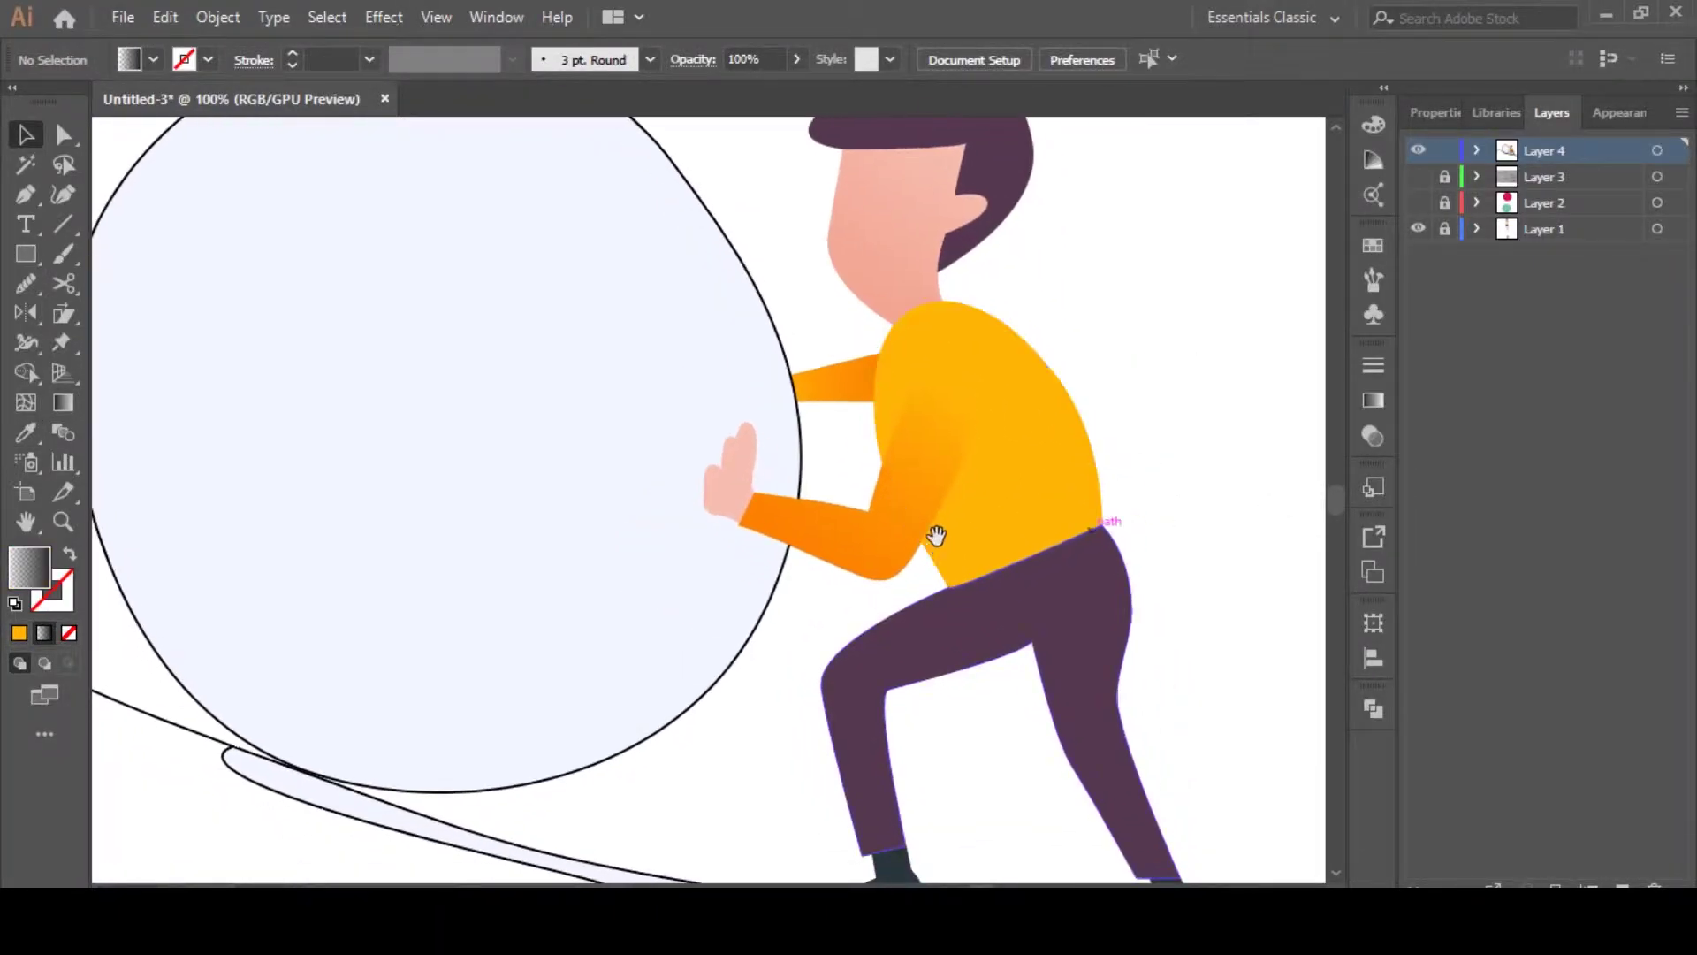
{"action": "left_click", "coordinate": [1056, 498]}
{"action": "key", "text": "ctrl+c"}
{"action": "key", "text": "ctrl+f"}
{"action": "key", "text": "i"}
{"action": "left_click", "coordinate": [895, 240]}
{"action": "key", "text": "g"}
{"action": "left_click_drag", "start_coordinate": [880, 305], "coordinate": [1024, 786]}
{"action": "key", "text": "v"}
{"action": "left_click", "coordinate": [1059, 541]}
{"action": "left_click_drag", "start_coordinate": [671, 574], "coordinate": [840, 527]}
{"action": "scroll", "coordinate": [833, 594], "scroll_direction": "down", "scroll_amount": 1}
{"action": "key", "text": "Delete"}
Review the shading on the figure, both up close and within the whole scene
{"action": "left_click_drag", "start_coordinate": [743, 558], "coordinate": [872, 644]}
{"action": "scroll", "coordinate": [668, 610], "scroll_direction": "down", "scroll_amount": 1}
{"action": "left_click_drag", "start_coordinate": [628, 613], "coordinate": [706, 590]}
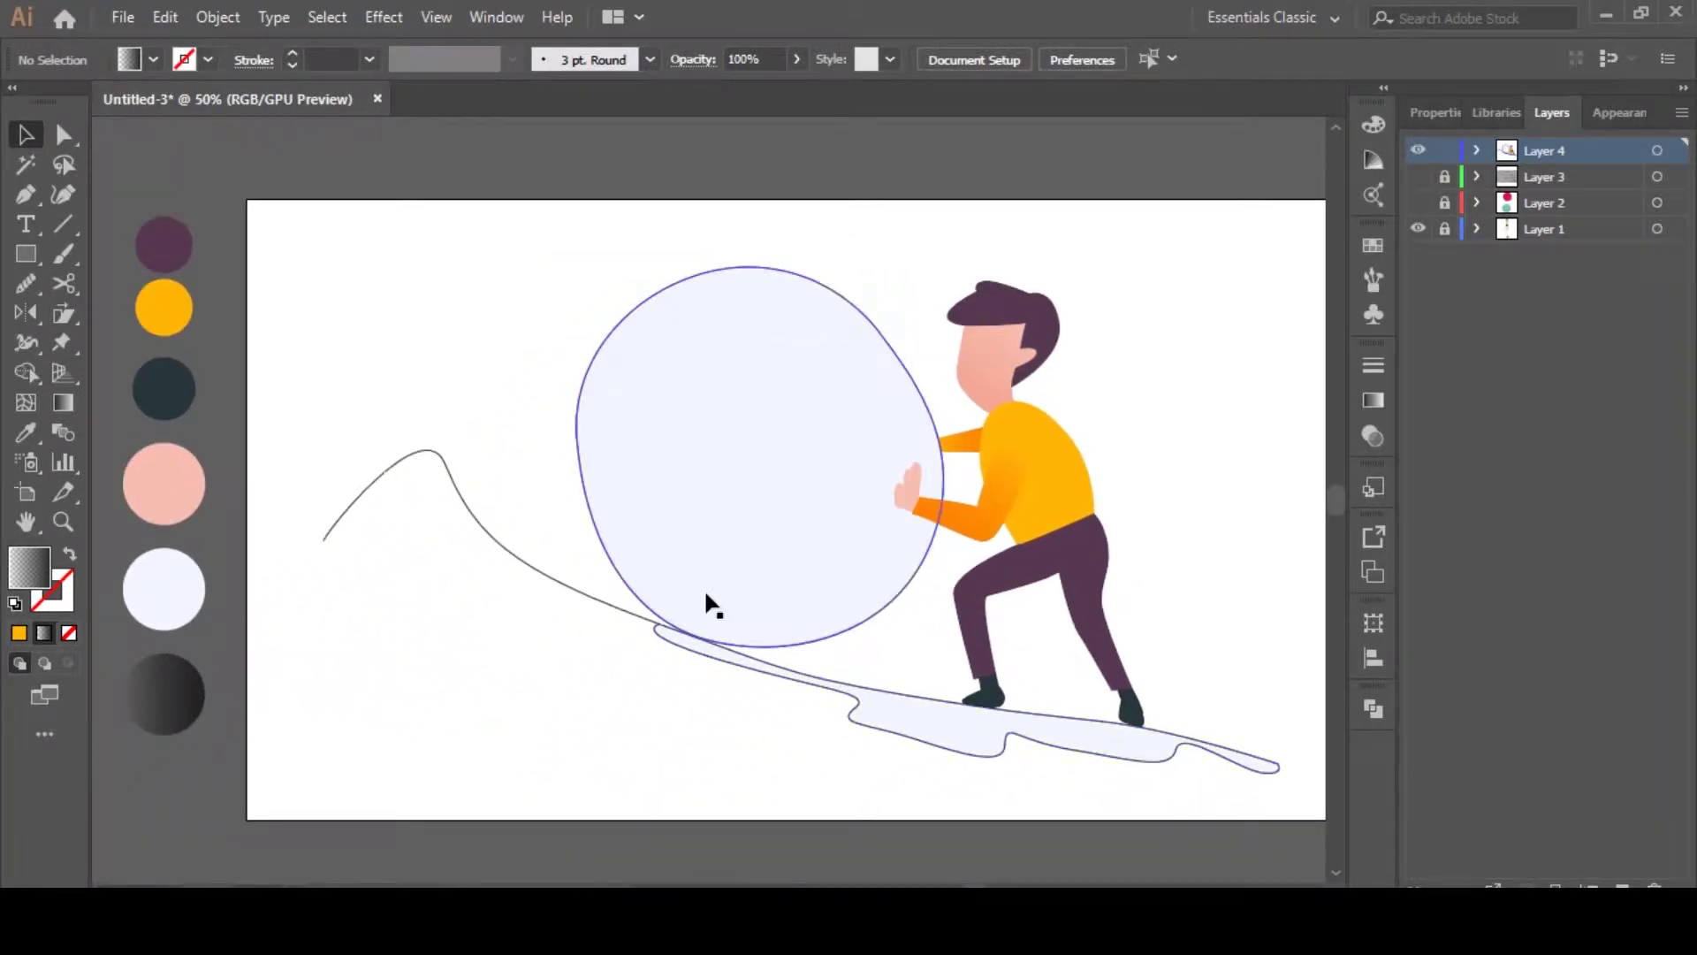
{"action": "scroll", "coordinate": [1081, 470], "scroll_direction": "up", "scroll_amount": 1}
{"action": "left_click_drag", "start_coordinate": [1081, 469], "coordinate": [837, 496]}
{"action": "scroll", "coordinate": [816, 511], "scroll_direction": "up", "scroll_amount": 1}
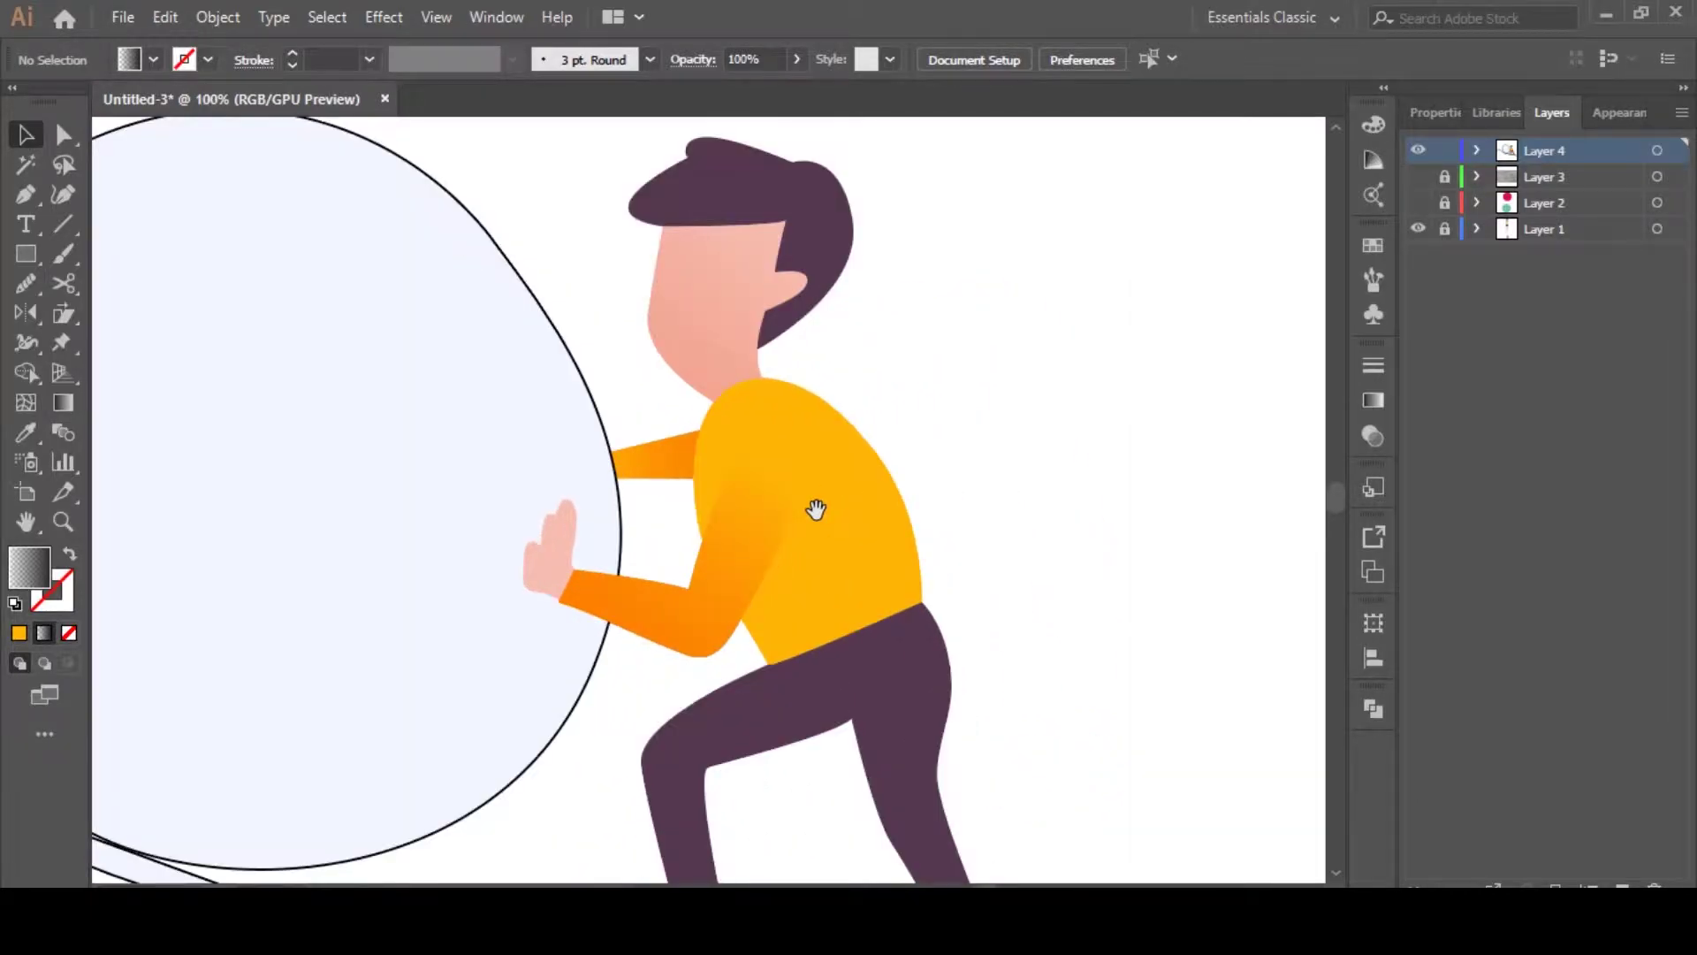
{"action": "left_click_drag", "start_coordinate": [873, 617], "coordinate": [836, 469]}
{"action": "scroll", "coordinate": [633, 496], "scroll_direction": "down", "scroll_amount": 2}
{"action": "left_click_drag", "start_coordinate": [633, 485], "coordinate": [898, 513]}
Draw a closed shadow shape over the fringe and upper forehead with the Pen tool, curving its lower edge just below the hairline
{"action": "scroll", "coordinate": [912, 491], "scroll_direction": "up", "scroll_amount": 4}
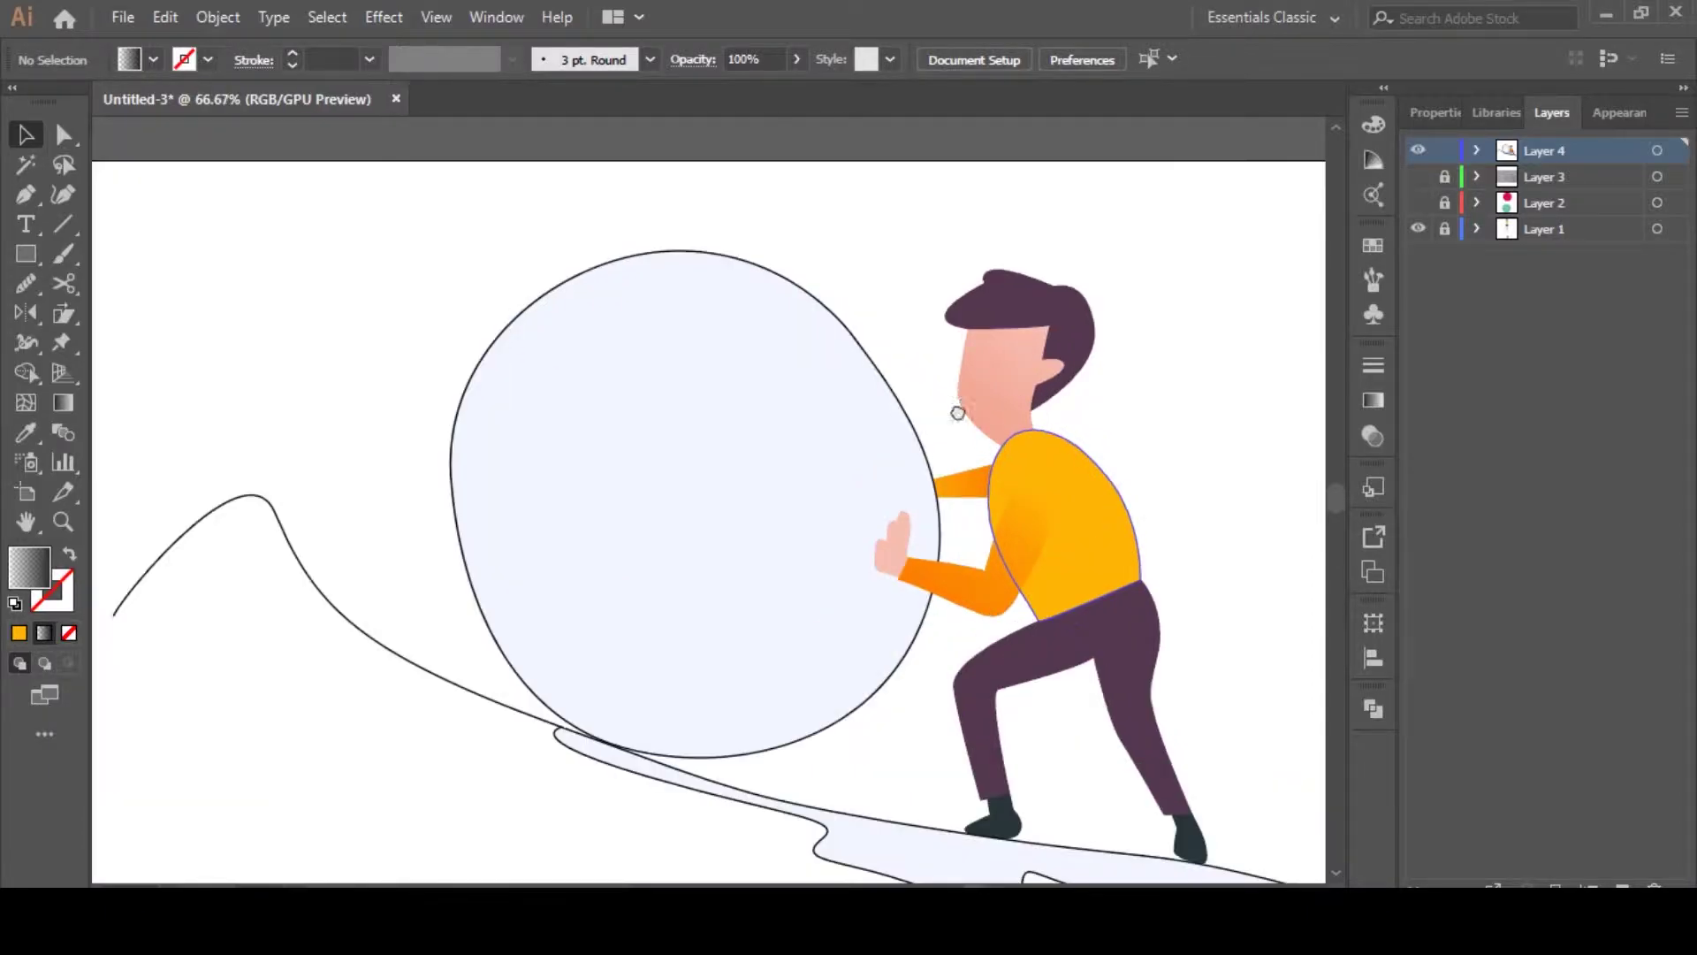
{"action": "left_click", "coordinate": [788, 386]}
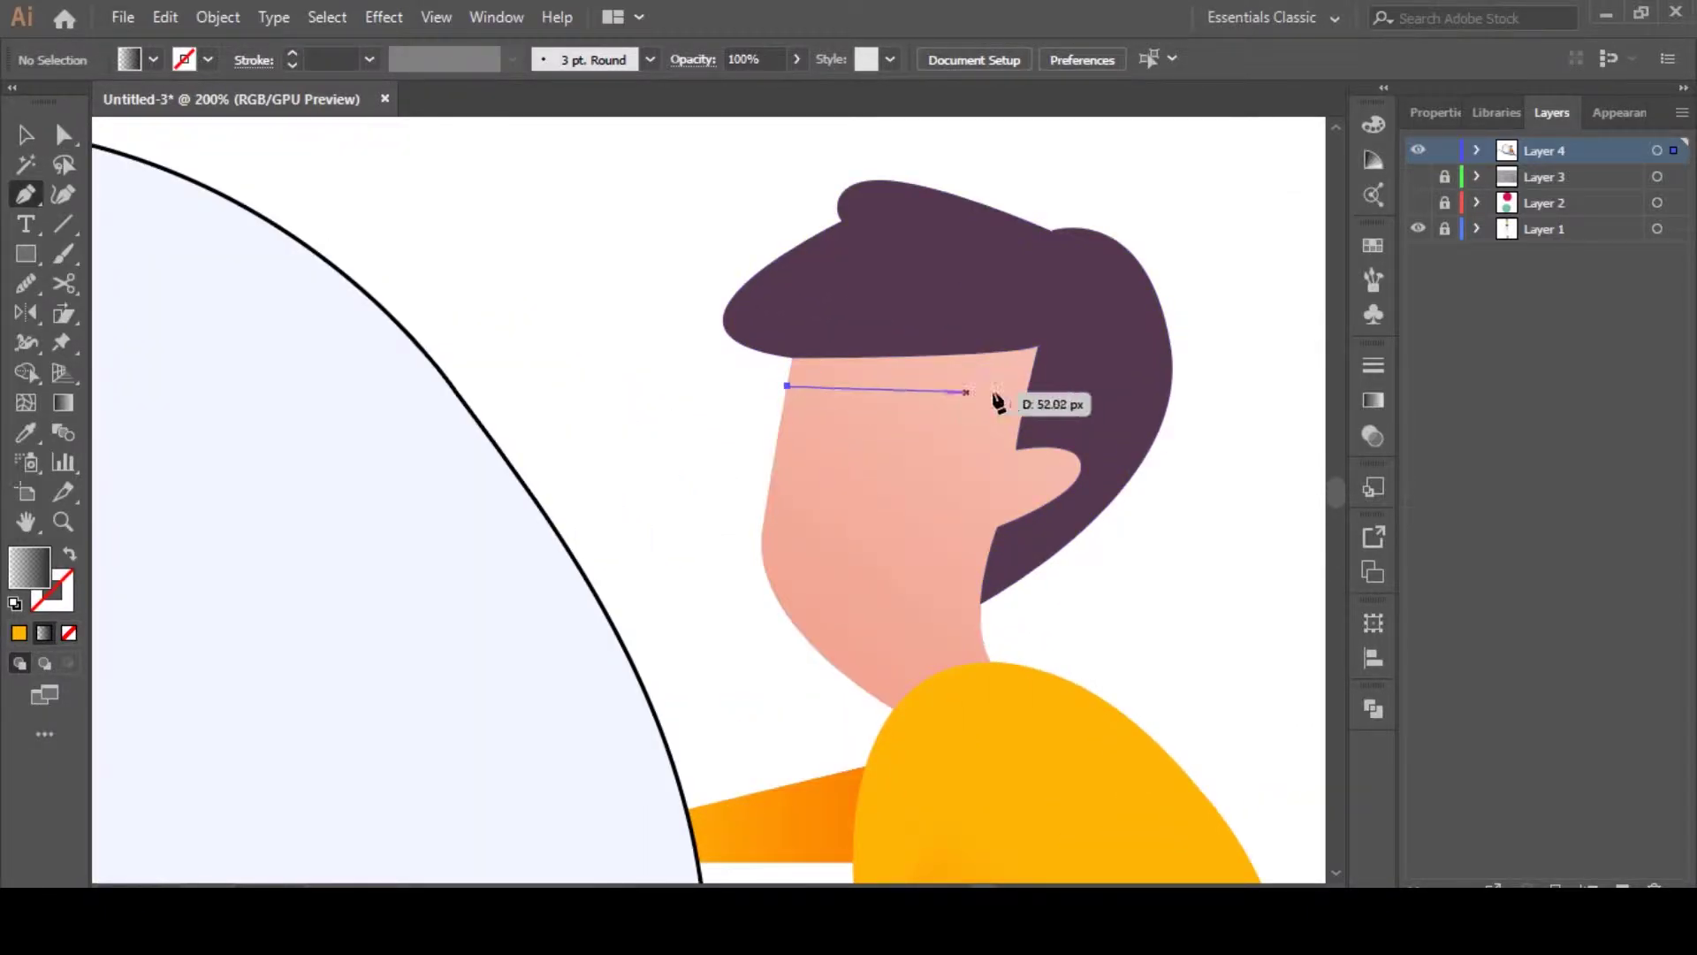
{"action": "left_click_drag", "start_coordinate": [1058, 351], "coordinate": [1099, 318]}
{"action": "left_click", "coordinate": [1014, 265]}
{"action": "left_click", "coordinate": [728, 302]}
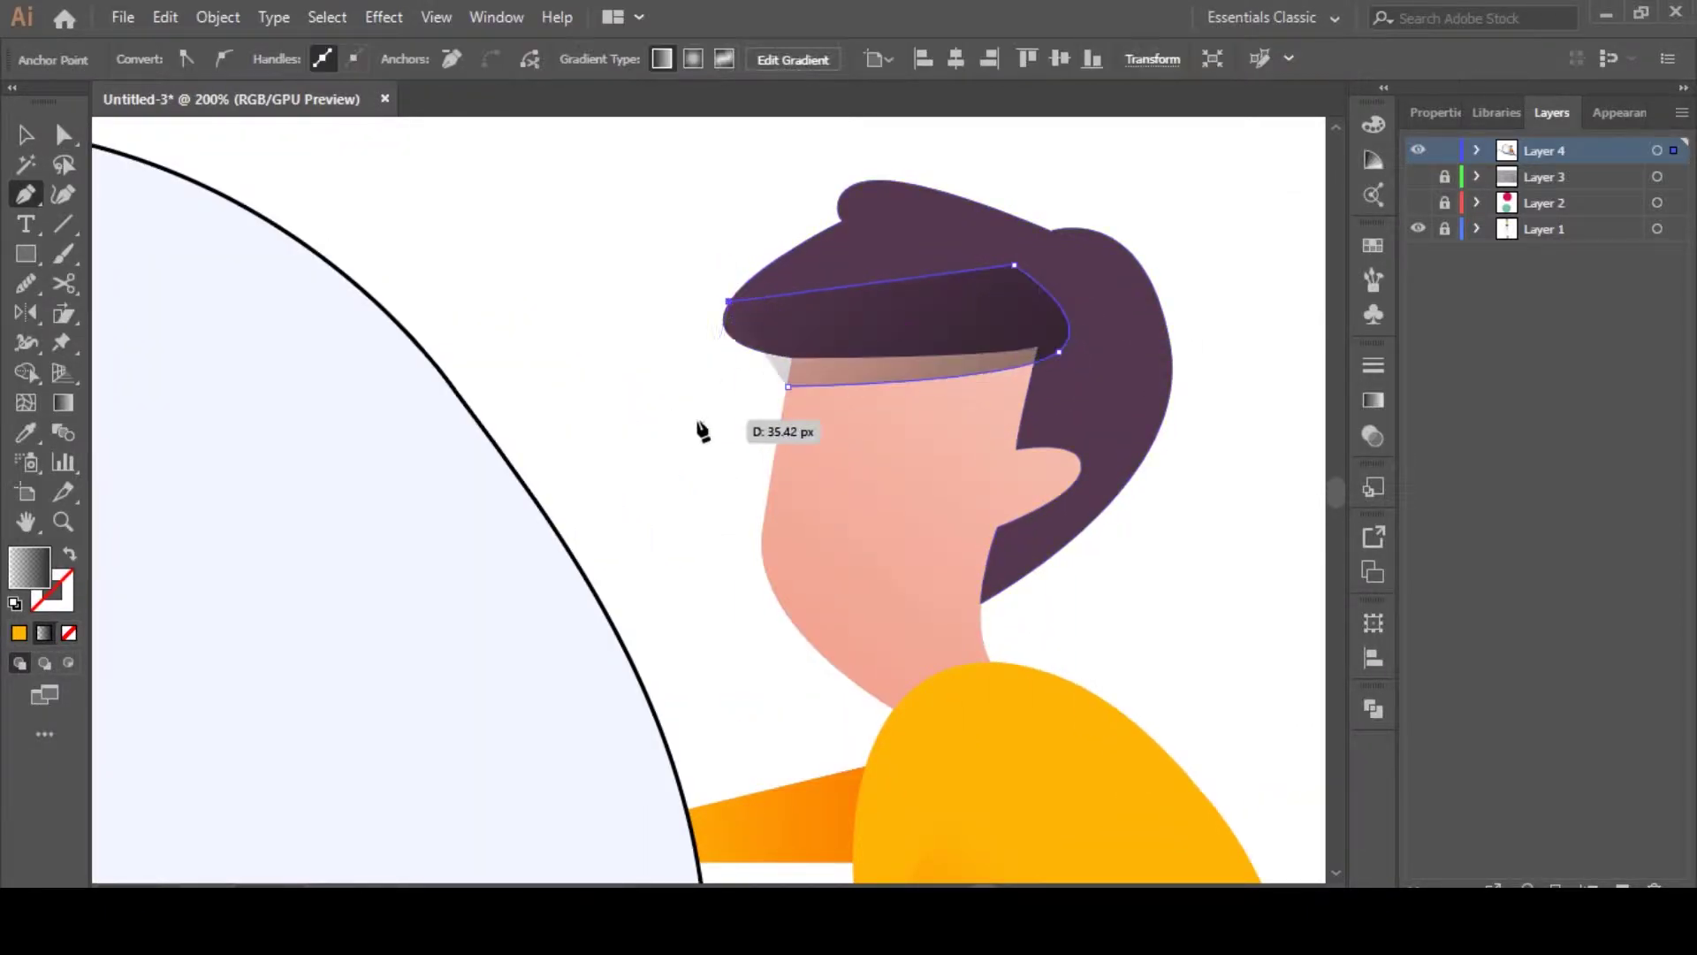
{"action": "left_click", "coordinate": [699, 419]}
{"action": "left_click", "coordinate": [788, 386]}
Trim the forehead shadow shape to the face outline with Shape Builder
{"action": "key", "text": "v"}
{"action": "left_click", "coordinate": [858, 512], "text": "shift"}
{"action": "key", "text": "shift+m"}
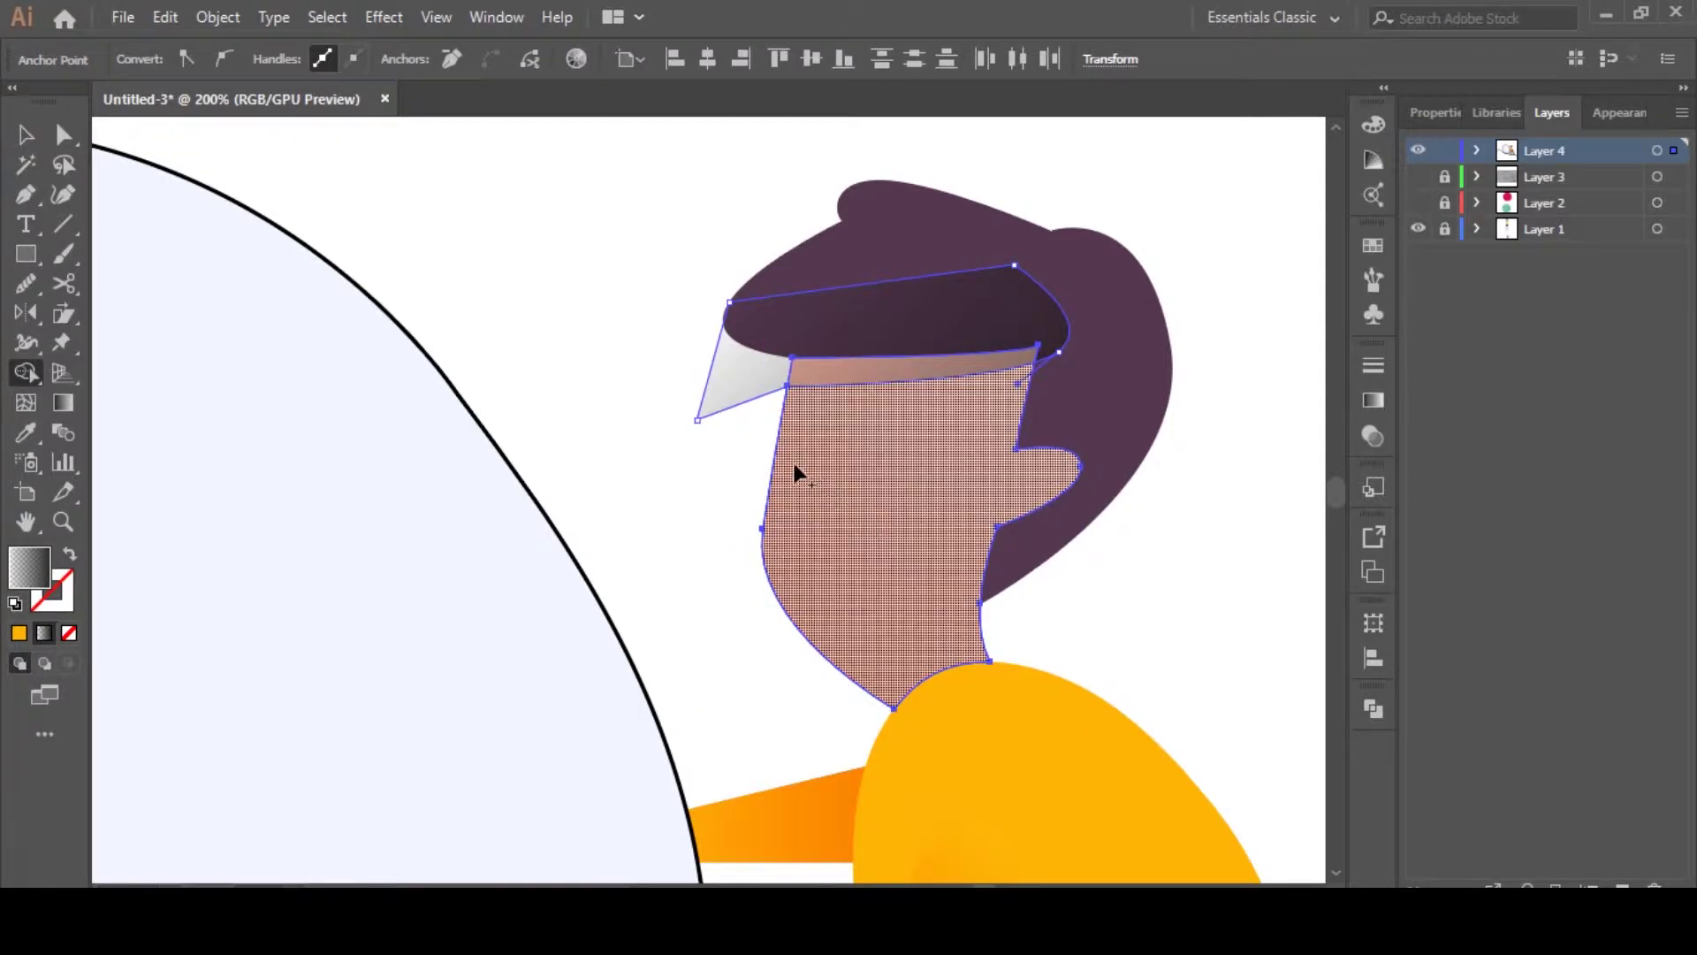
{"action": "left_click", "coordinate": [745, 380], "text": "alt"}
{"action": "key", "text": "v"}
{"action": "left_click", "coordinate": [724, 434]}
Change the forehead shadow's blending mode so it tints the skin beneath it
{"action": "left_click", "coordinate": [871, 372]}
{"action": "left_click", "coordinate": [1372, 436]}
{"action": "left_click", "coordinate": [1121, 392]}
{"action": "left_click", "coordinate": [1116, 630]}
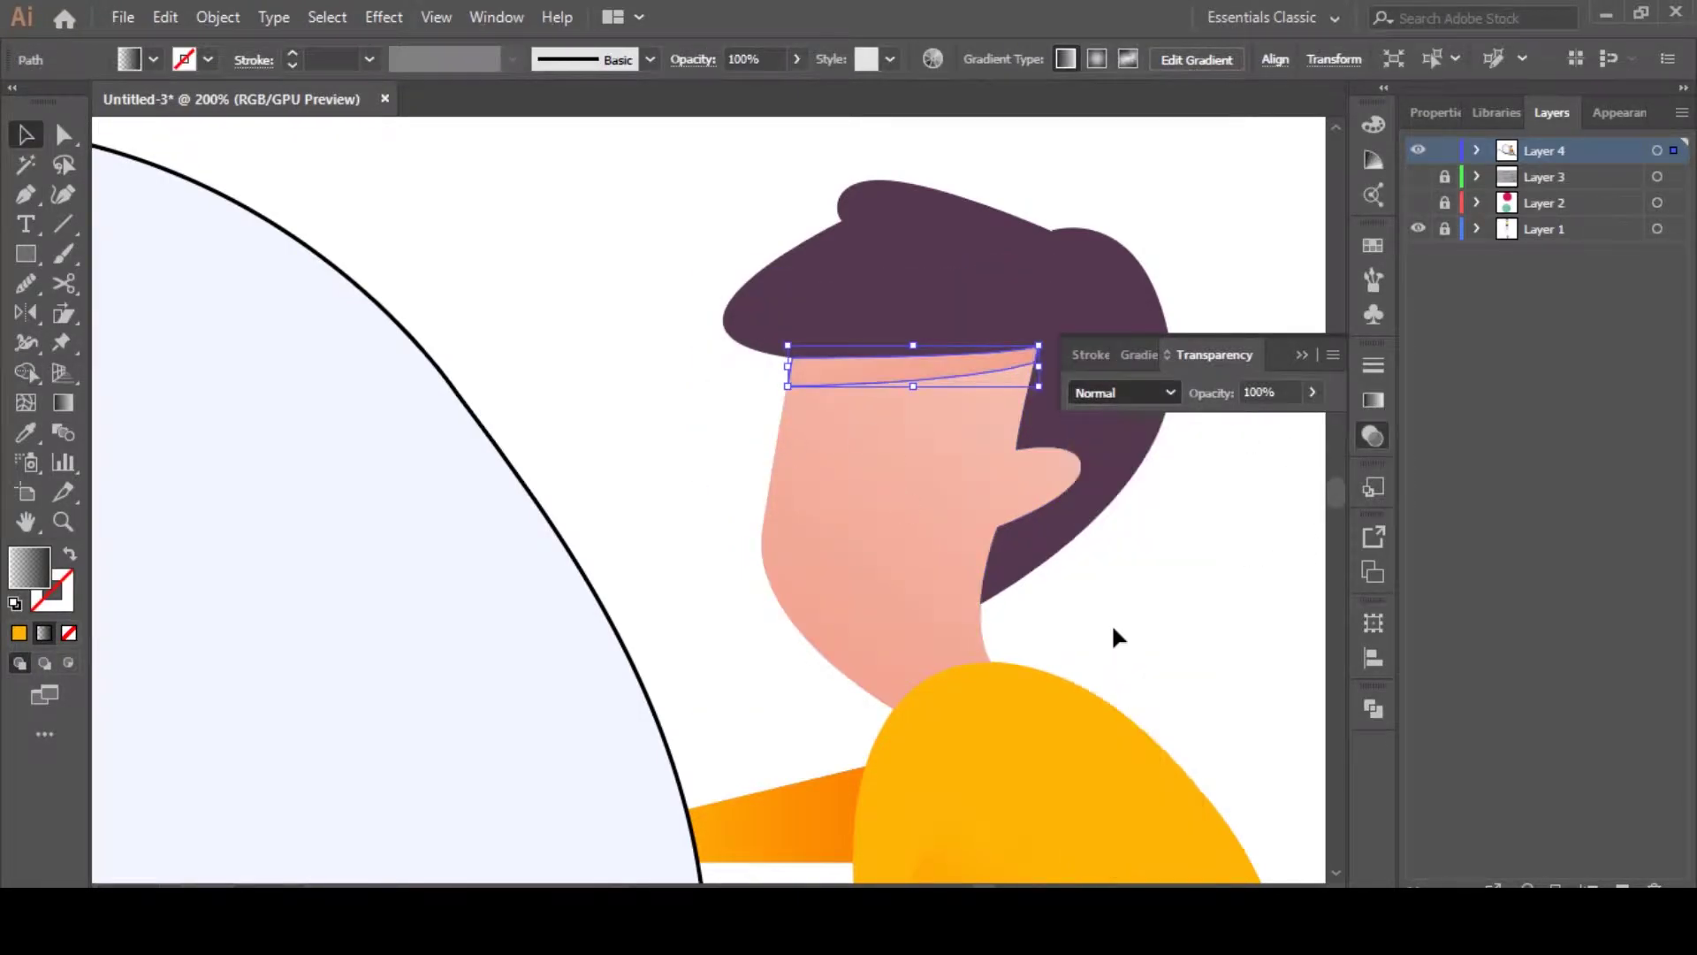
{"action": "left_click", "coordinate": [1169, 566]}
Redirect the forehead shadow's gradient steeply downward from the hair across the face
{"action": "left_click", "coordinate": [893, 378]}
{"action": "key", "text": "g"}
{"action": "left_click_drag", "start_coordinate": [921, 291], "coordinate": [987, 506]}
{"action": "key", "text": "v"}
{"action": "left_click", "coordinate": [1171, 604]}
Draw a closed shadow shape from the ear's tip along the back of the neck to the collar with the Pen tool
{"action": "key", "text": "p"}
{"action": "left_click", "coordinate": [1082, 467]}
{"action": "left_click", "coordinate": [997, 505]}
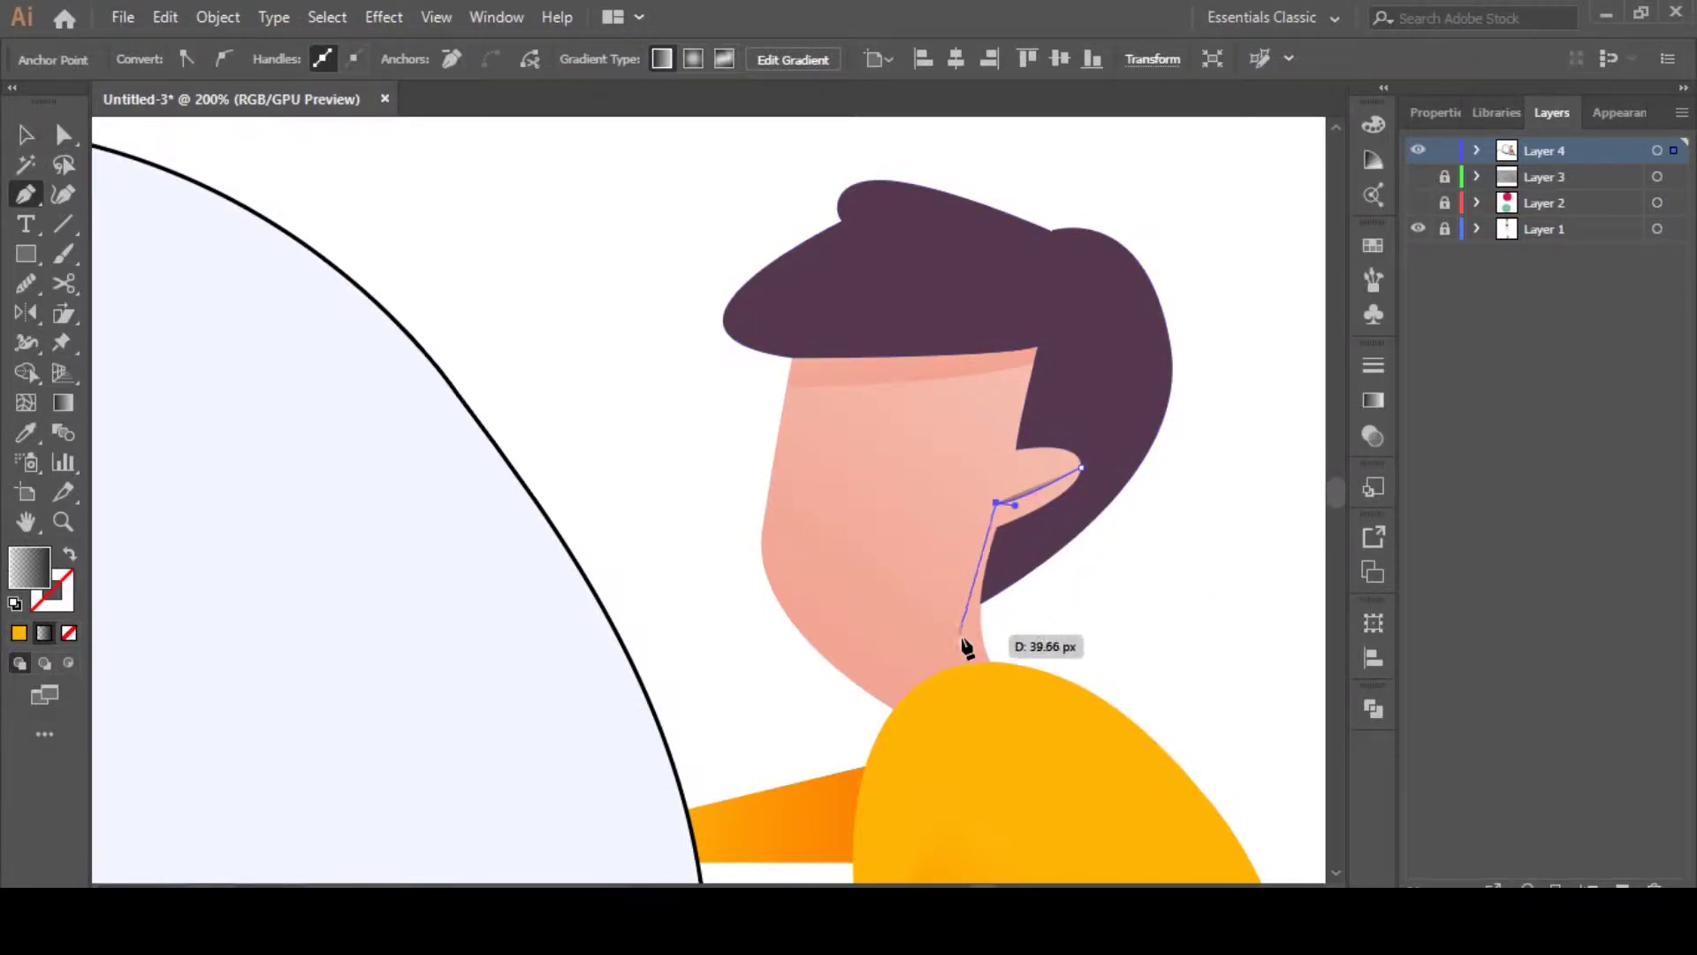
{"action": "left_click_drag", "start_coordinate": [977, 663], "coordinate": [996, 702]}
{"action": "left_click", "coordinate": [1016, 702]}
{"action": "left_click", "coordinate": [1087, 629]}
{"action": "left_click", "coordinate": [1081, 467]}
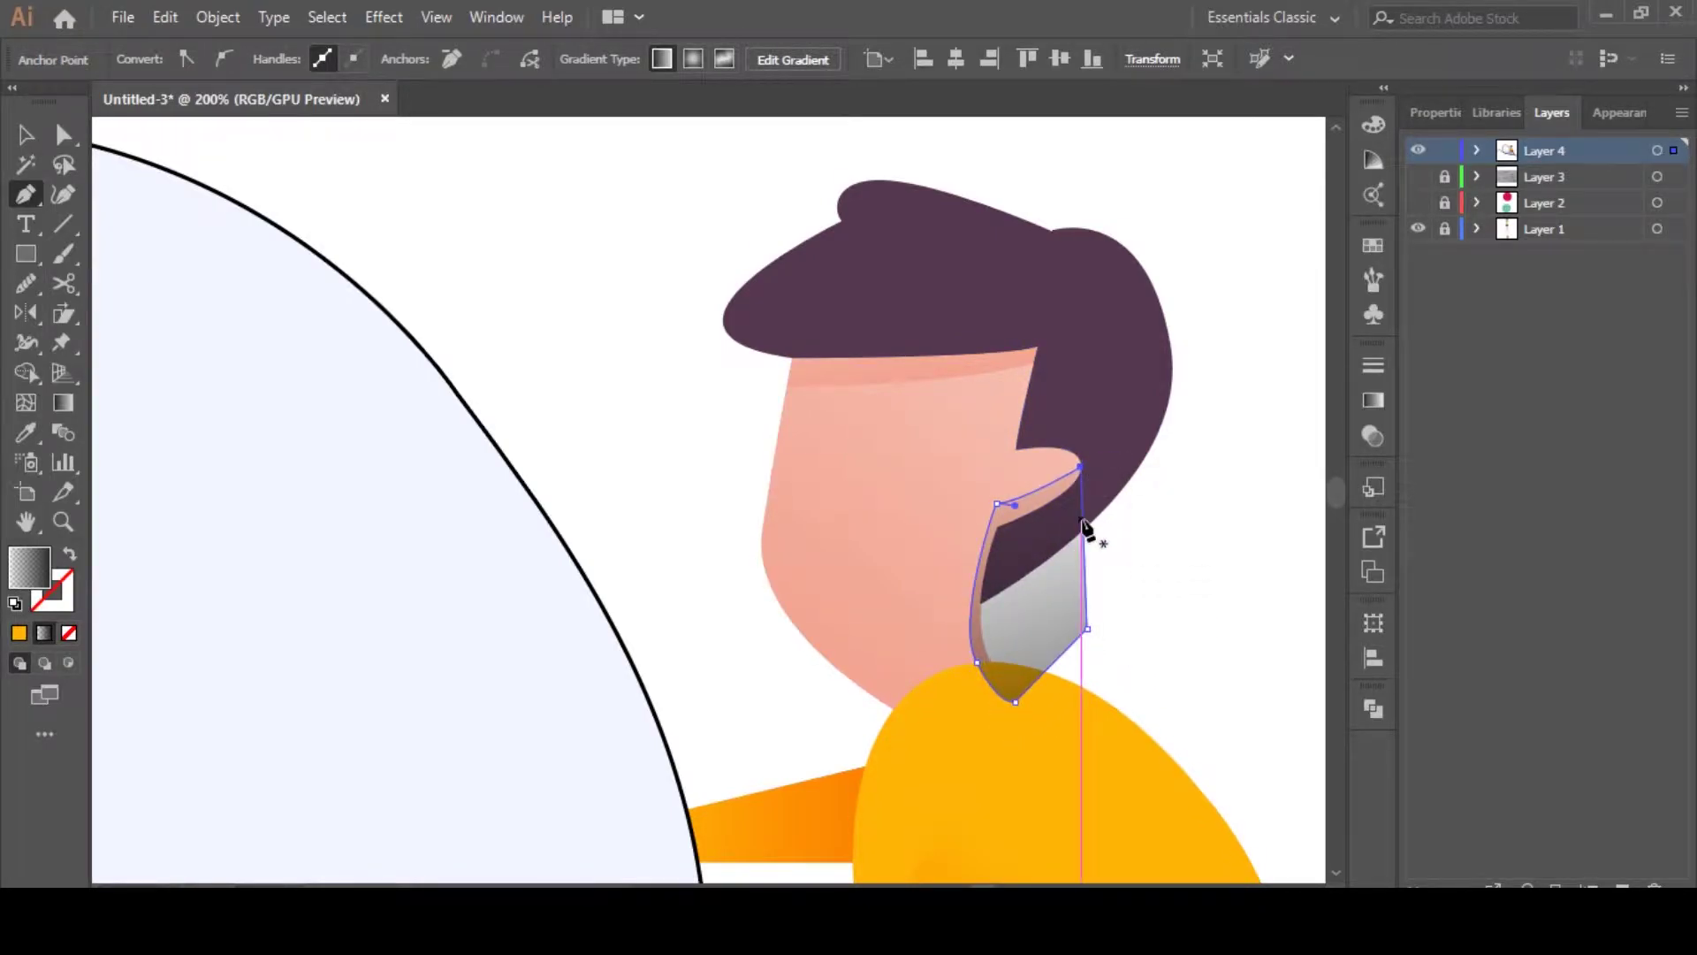
Trim the ear and neck shadow shape to the face outline with Shape Builder
{"action": "key", "text": "v"}
{"action": "left_click", "coordinate": [930, 649], "text": "shift"}
{"action": "key", "text": "shift+m"}
{"action": "left_click", "coordinate": [1038, 640], "text": "alt"}
{"action": "key", "text": "v"}
{"action": "left_click", "coordinate": [1098, 645]}
Give the ear and neck shadow the appearance sampled from the forehead shadow
{"action": "left_click", "coordinate": [1006, 522]}
{"action": "key", "text": "i"}
{"action": "left_click", "coordinate": [949, 374]}
{"action": "key", "text": "v"}
{"action": "left_click", "coordinate": [1127, 643]}
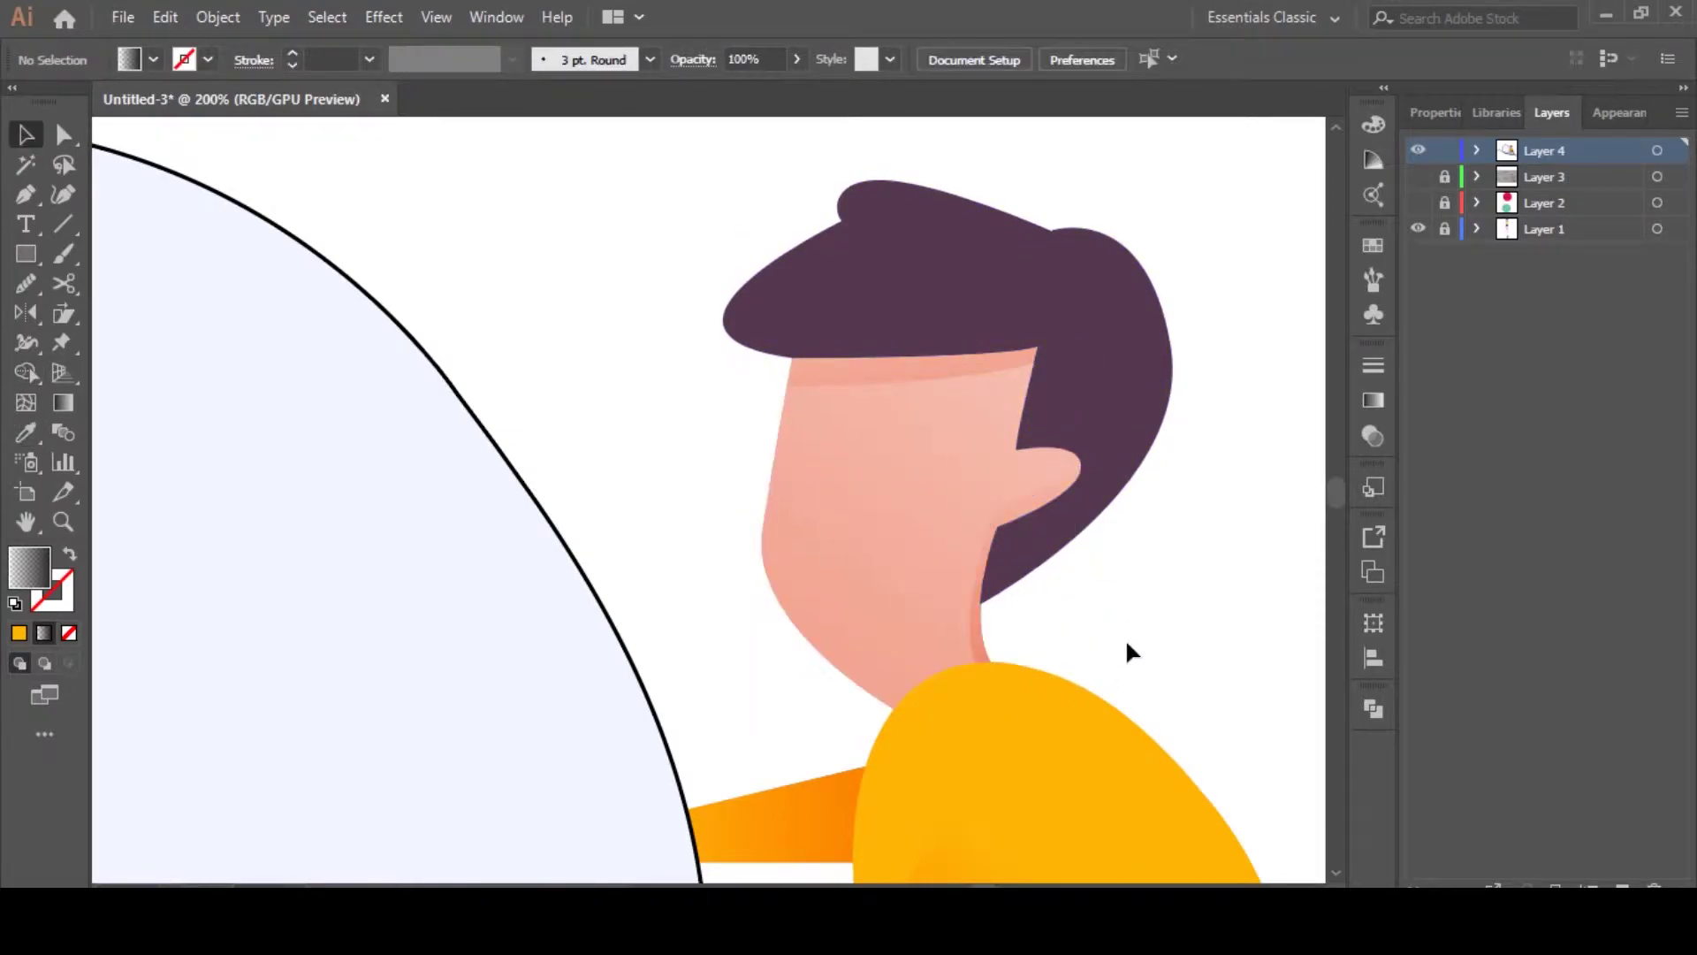
Redirect the ear and neck shadow's gradient across the neck from the cheek towards the back of the head
{"action": "left_click", "coordinate": [1031, 587]}
{"action": "key", "text": "g"}
{"action": "mouse_move", "coordinate": [921, 501]}
{"action": "left_mouse_down"}
{"action": "mouse_move", "coordinate": [1154, 642]}
{"action": "mouse_move", "coordinate": [1238, 584]}
{"action": "left_mouse_up"}
{"action": "key", "text": "v"}
{"action": "left_click", "coordinate": [1175, 610]}
{"action": "scroll", "coordinate": [966, 610], "scroll_direction": "down", "scroll_amount": 3}
{"action": "scroll", "coordinate": [896, 631], "scroll_direction": "up", "scroll_amount": 1}
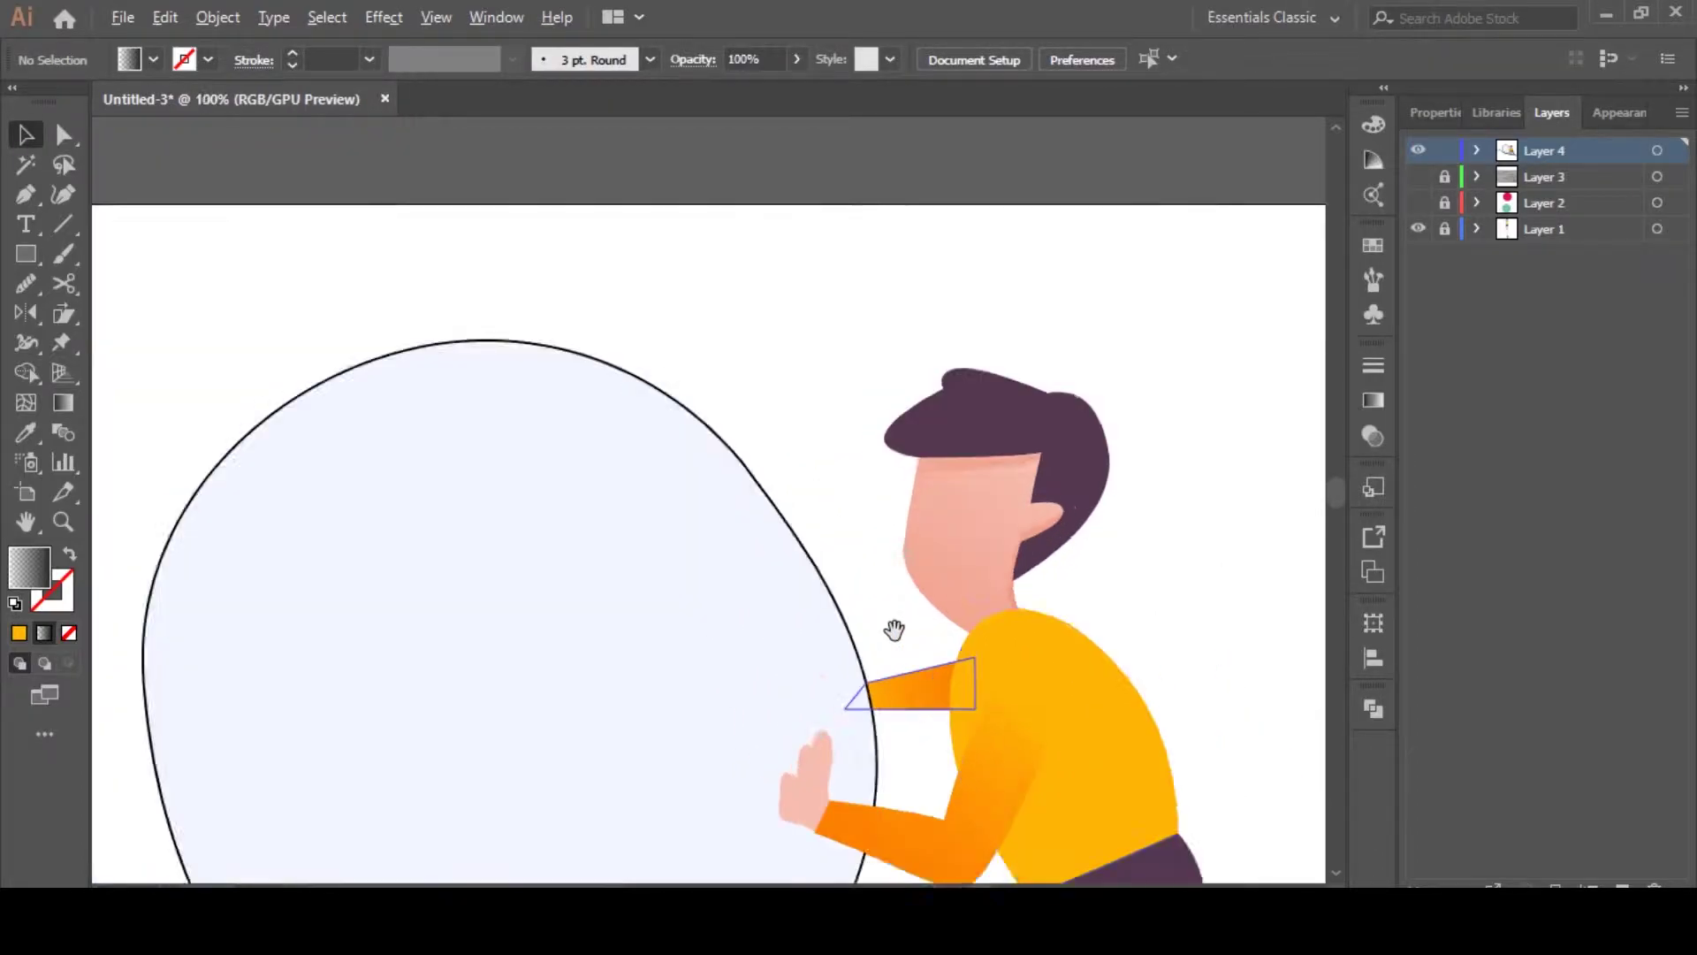
{"action": "scroll", "coordinate": [1088, 675], "scroll_direction": "down", "scroll_amount": 2}
{"action": "scroll", "coordinate": [1052, 667], "scroll_direction": "up", "scroll_amount": 3}
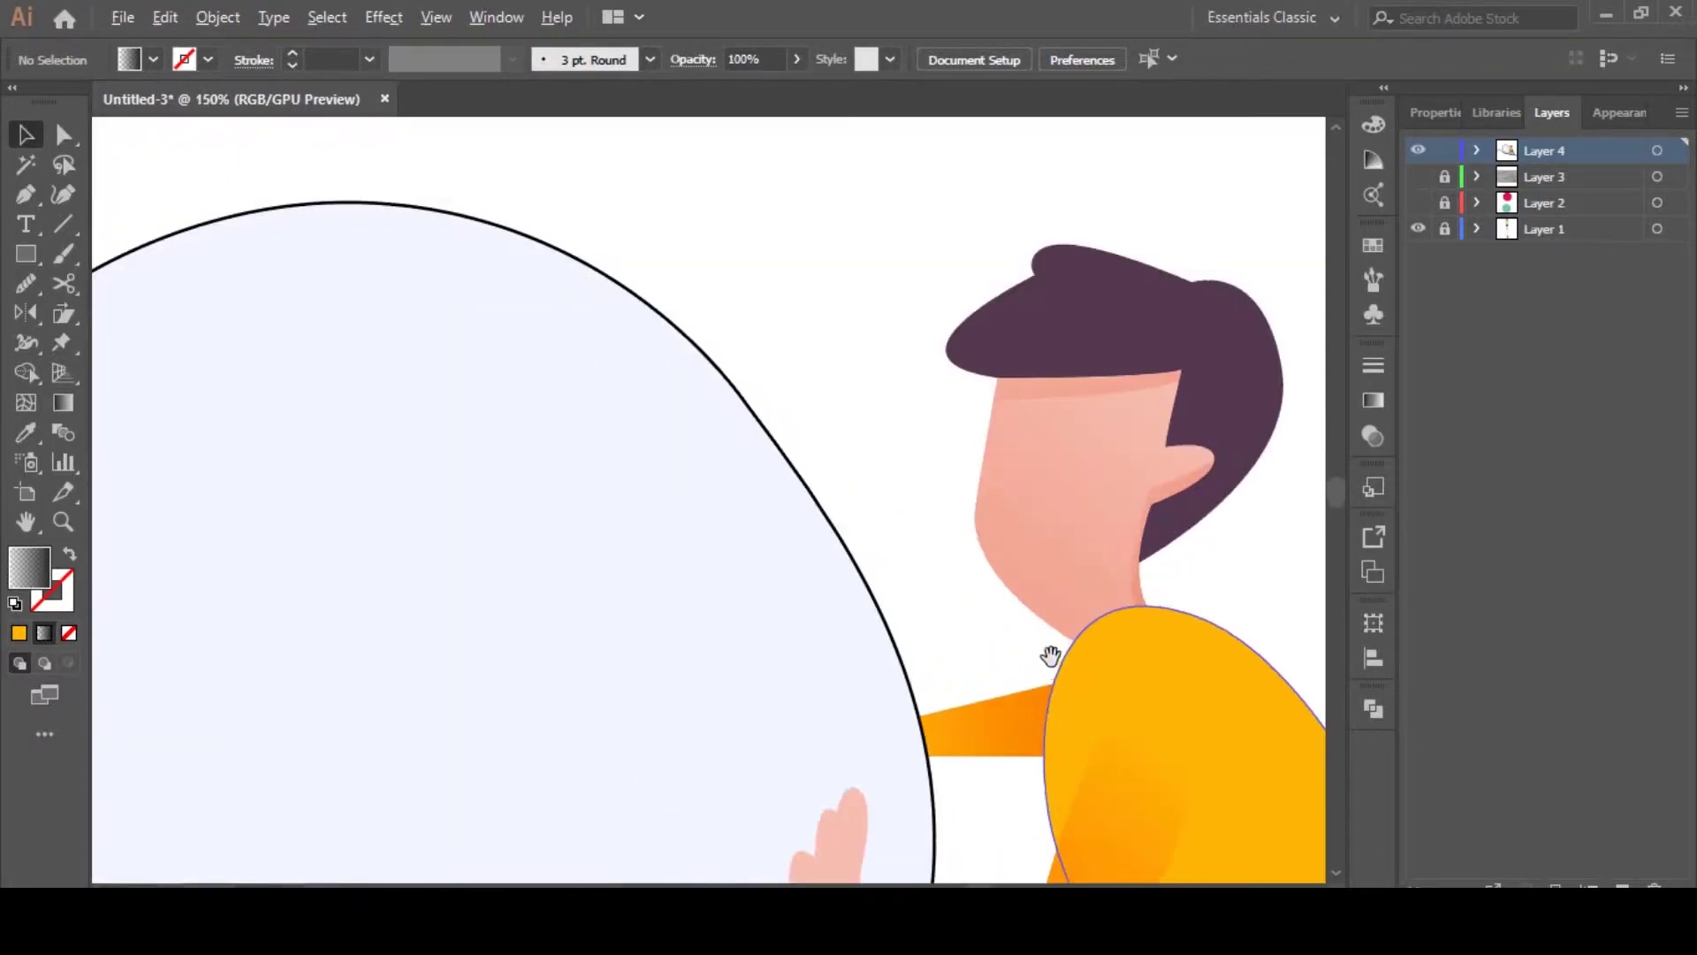
Pull the bottom curve of the flat pink face shape down towards the shirt's collar
{"action": "key", "text": "a"}
{"action": "left_click", "coordinate": [1080, 633]}
{"action": "left_click_drag", "start_coordinate": [1080, 633], "coordinate": [1091, 623]}
{"action": "left_click", "coordinate": [1205, 606]}
{"action": "left_click", "coordinate": [1075, 640]}
{"action": "left_click", "coordinate": [1186, 606]}
{"action": "scroll", "coordinate": [1185, 606], "scroll_direction": "down", "scroll_amount": 2}
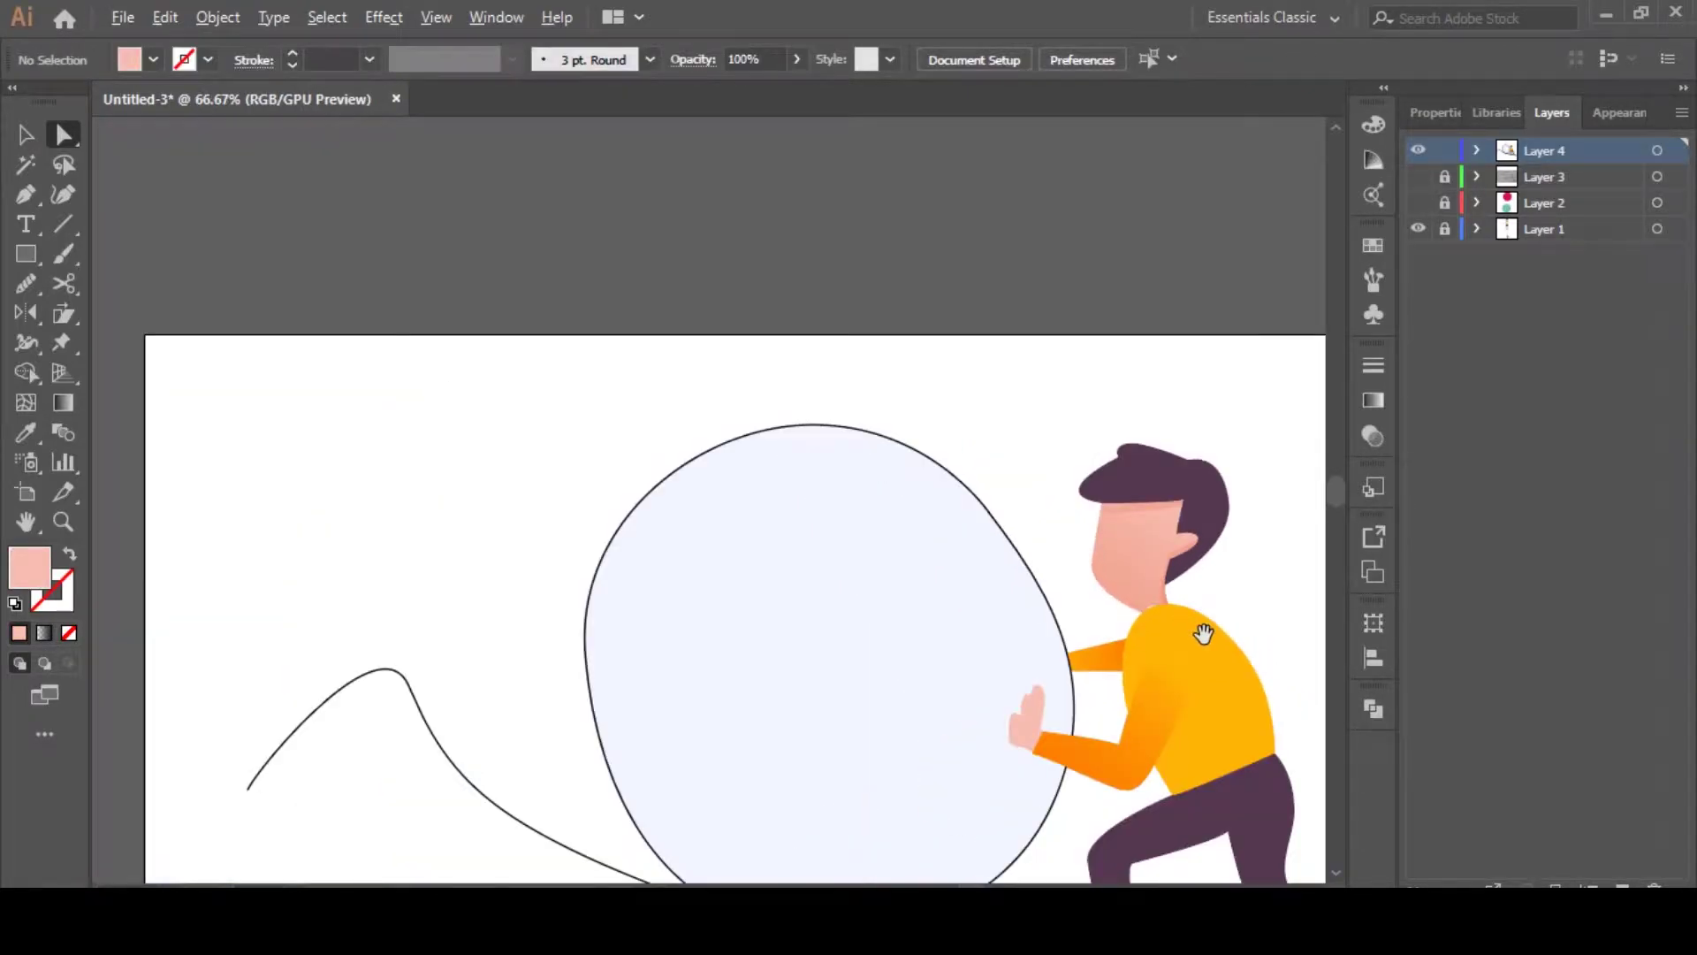
{"action": "scroll", "coordinate": [1173, 612], "scroll_direction": "up", "scroll_amount": 4}
{"action": "left_click", "coordinate": [1076, 559]}
{"action": "scroll", "coordinate": [1087, 594], "scroll_direction": "up", "scroll_amount": 3}
{"action": "left_click_drag", "start_coordinate": [1044, 534], "coordinate": [1091, 553]}
{"action": "left_click", "coordinate": [70, 554]}
{"action": "left_click", "coordinate": [1006, 499]}
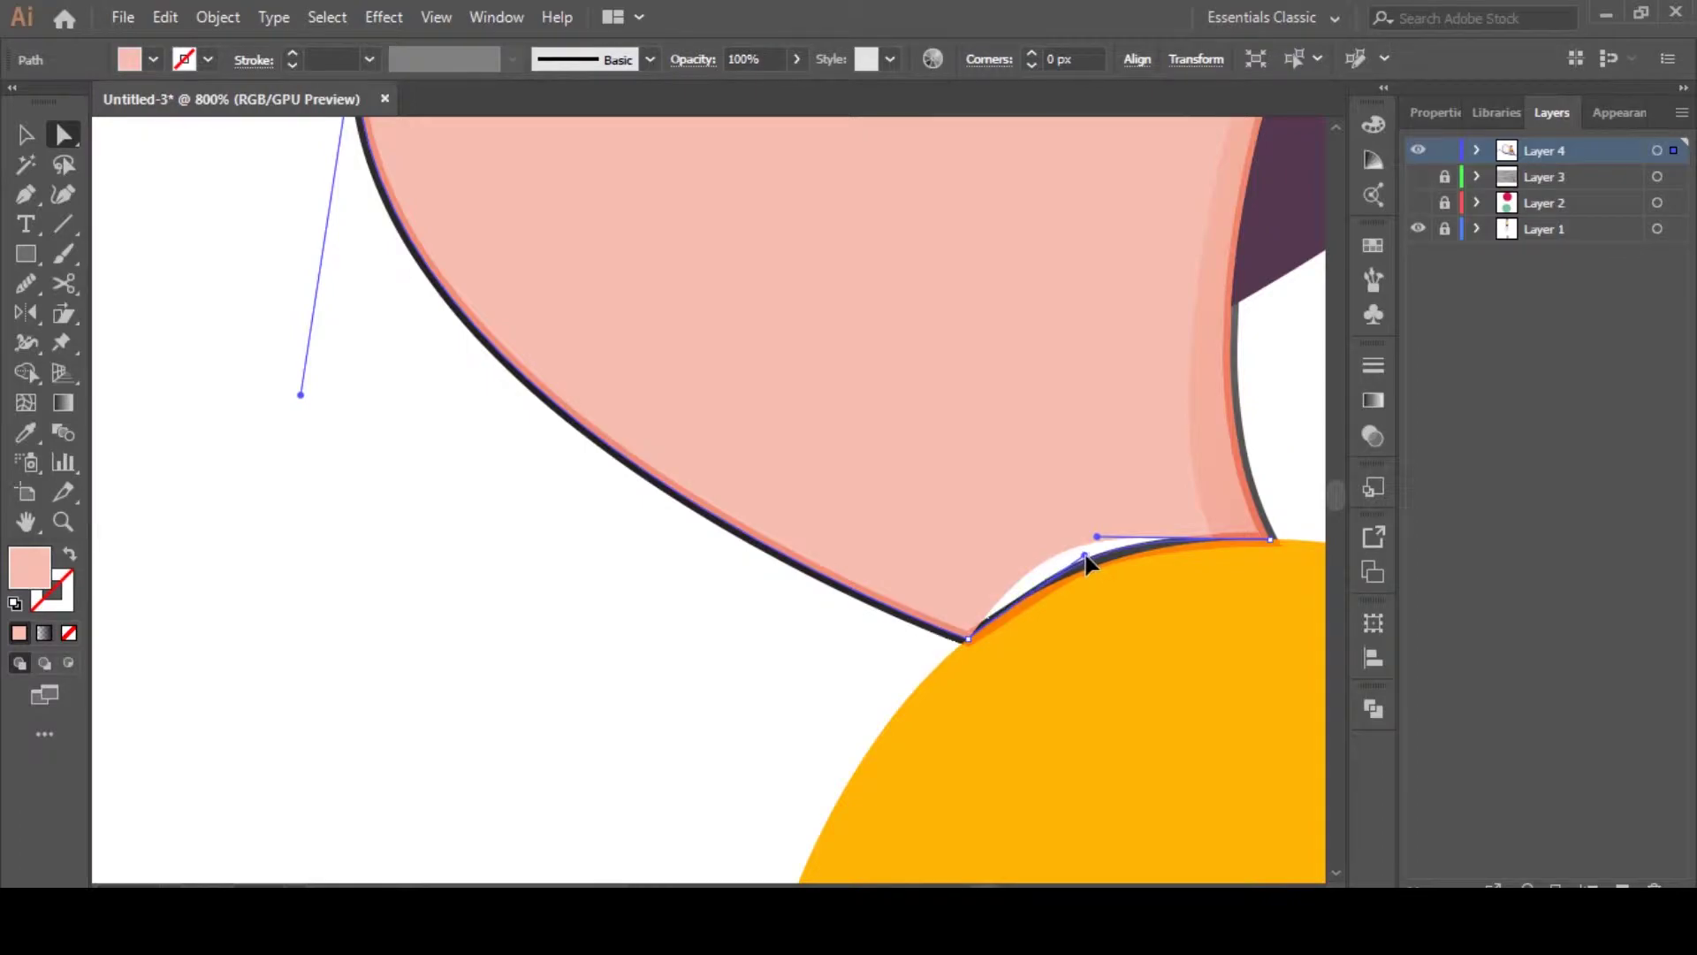
Adjust the bottom curve of the gradient face shape so it follows the shirt's collar line
{"action": "left_click", "coordinate": [814, 690]}
{"action": "left_click", "coordinate": [866, 600]}
{"action": "left_click", "coordinate": [69, 554]}
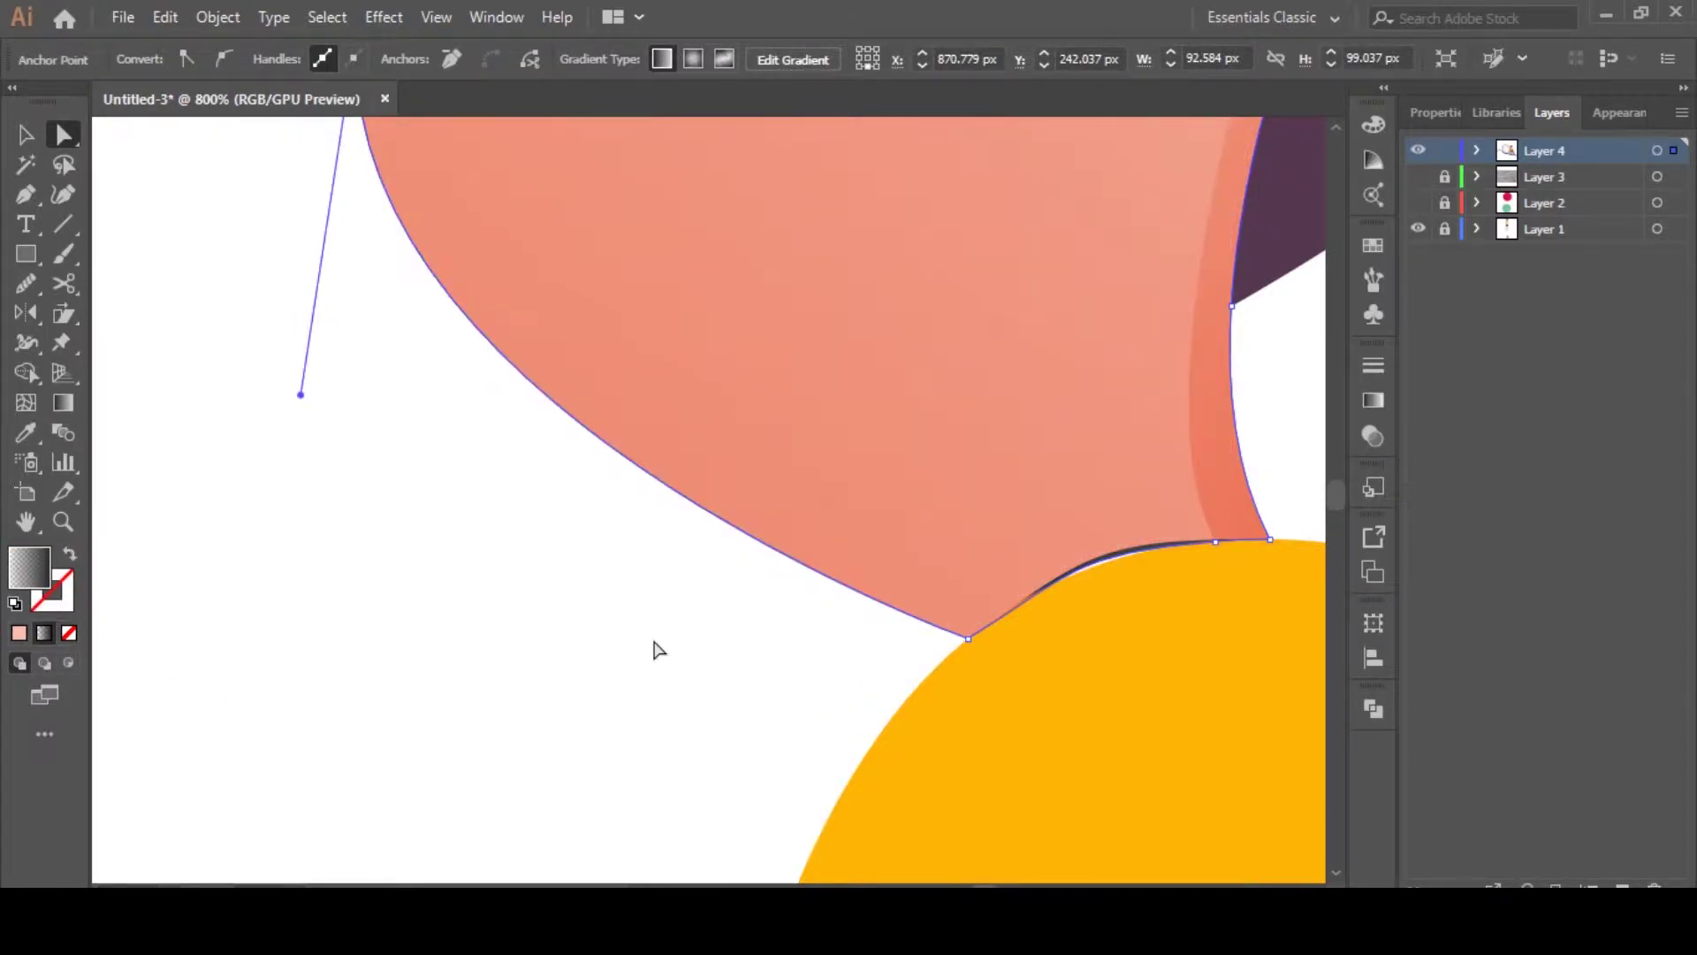
{"action": "left_click", "coordinate": [658, 652]}
{"action": "left_click_drag", "start_coordinate": [1129, 602], "coordinate": [847, 591]}
{"action": "scroll", "coordinate": [847, 590], "scroll_direction": "up", "scroll_amount": 2}
{"action": "left_click", "coordinate": [708, 623]}
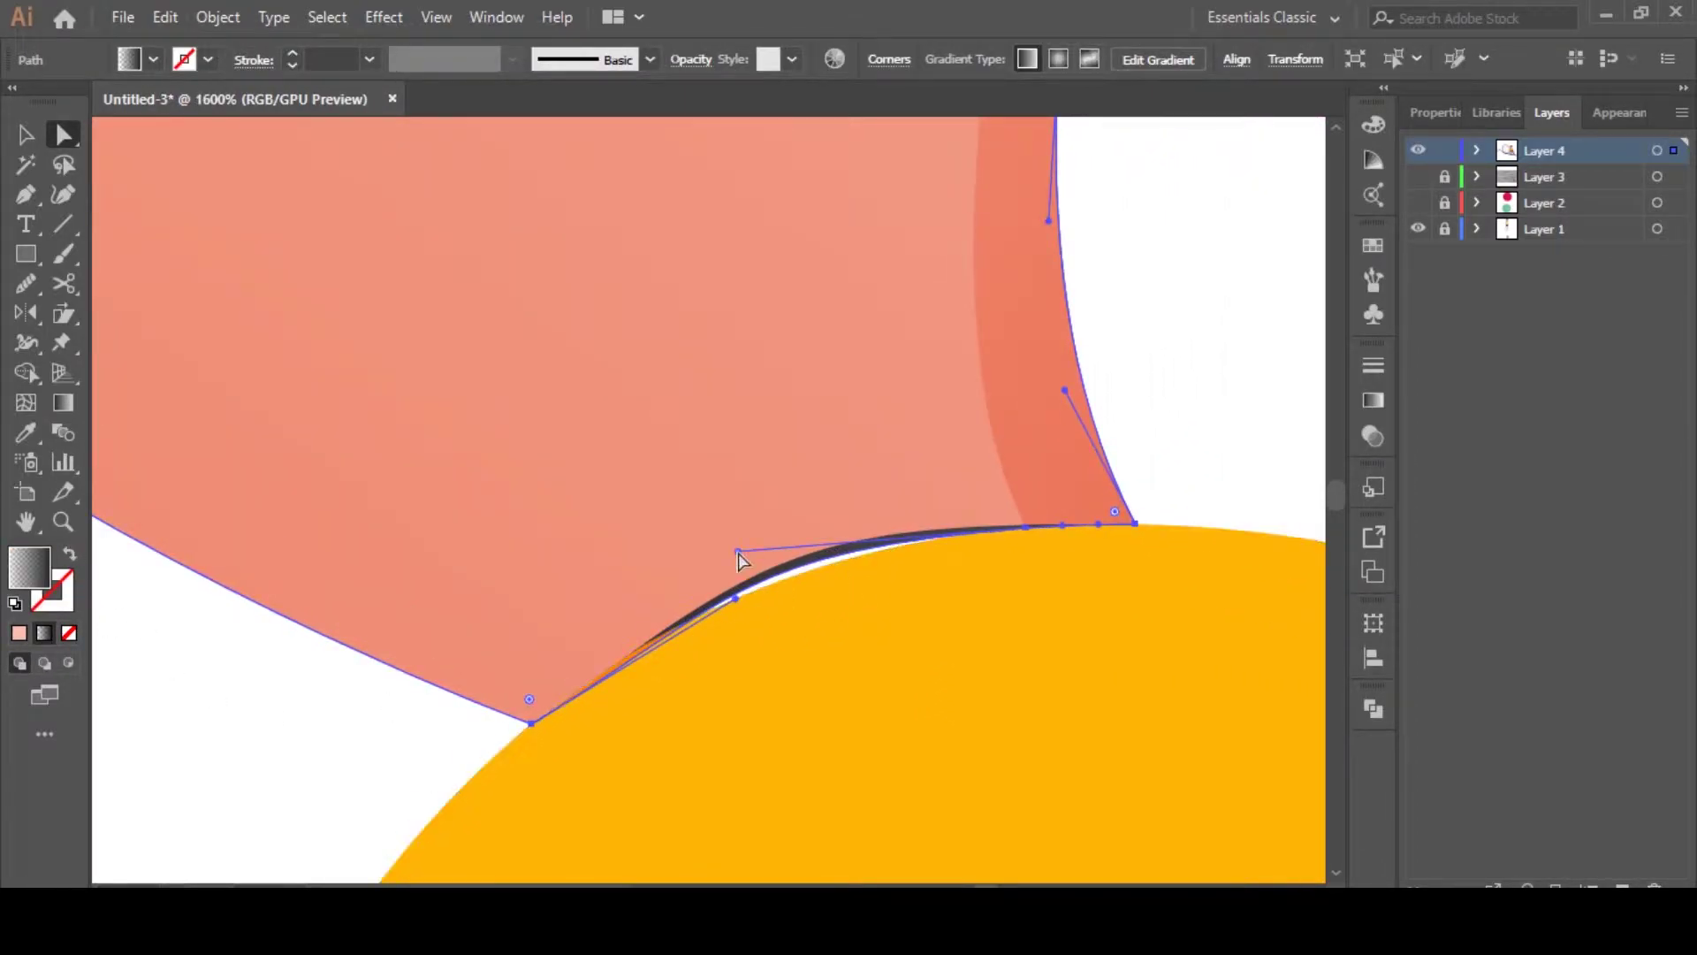
Refine the curve handles on the pink face shape's lower edge to close the gap above the collar
{"action": "left_click", "coordinate": [69, 555]}
{"action": "left_click", "coordinate": [838, 535]}
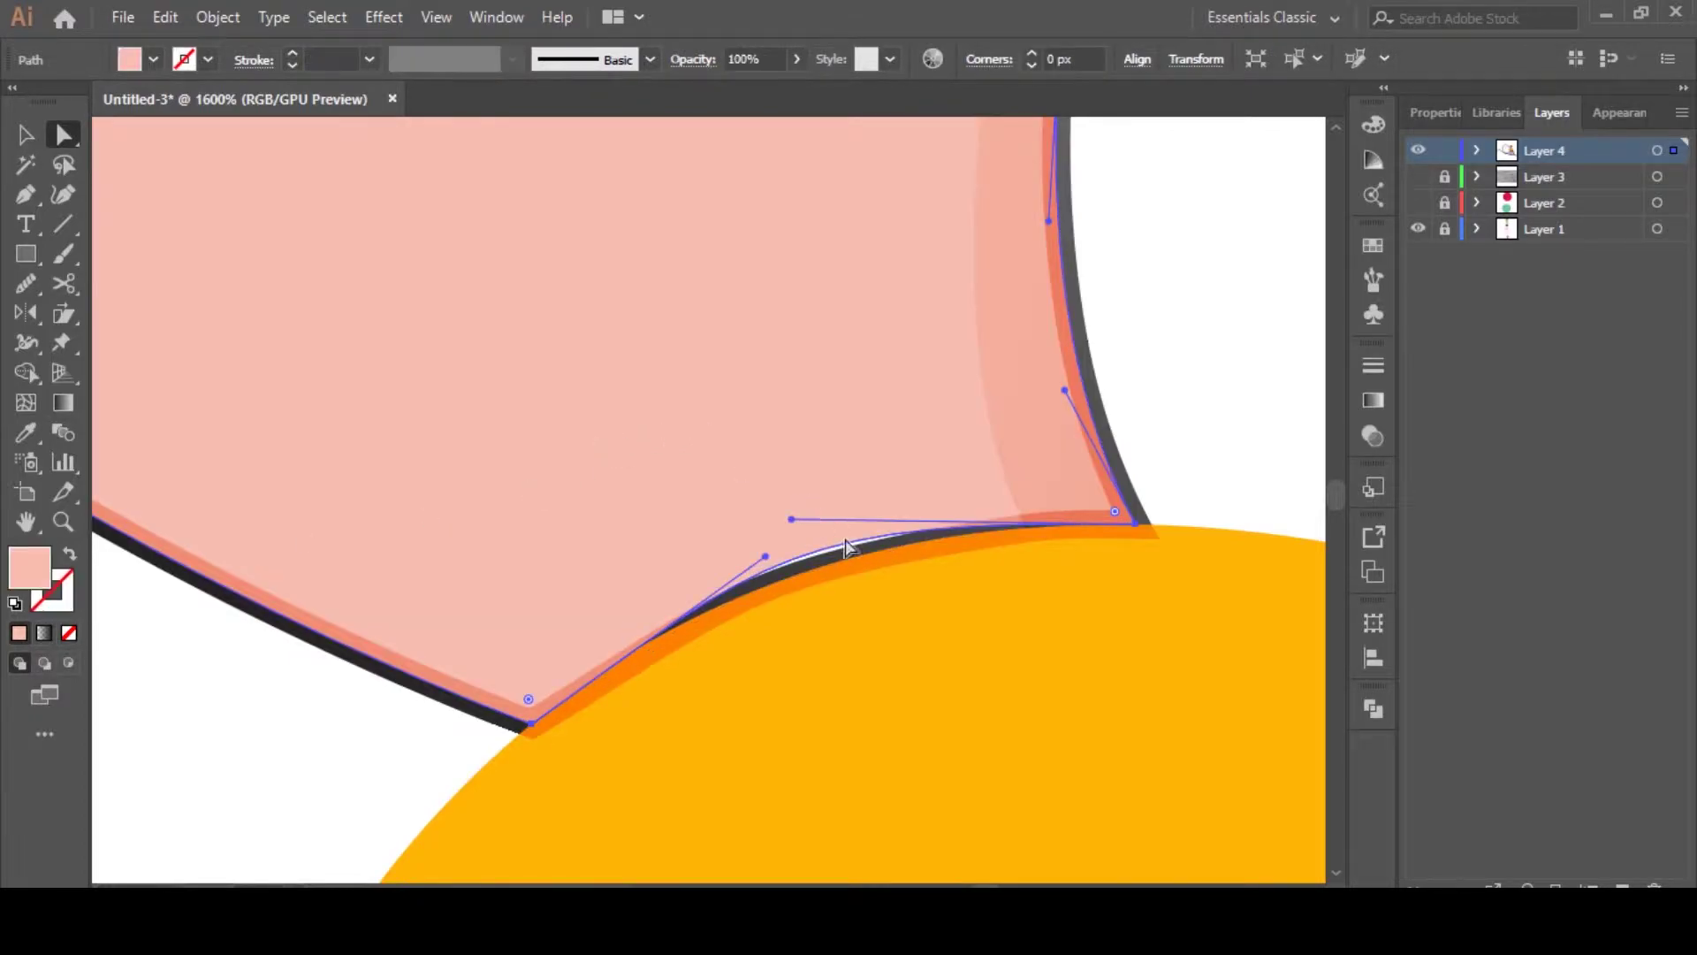
{"action": "left_click_drag", "start_coordinate": [791, 521], "coordinate": [799, 541]}
{"action": "left_click", "coordinate": [370, 699]}
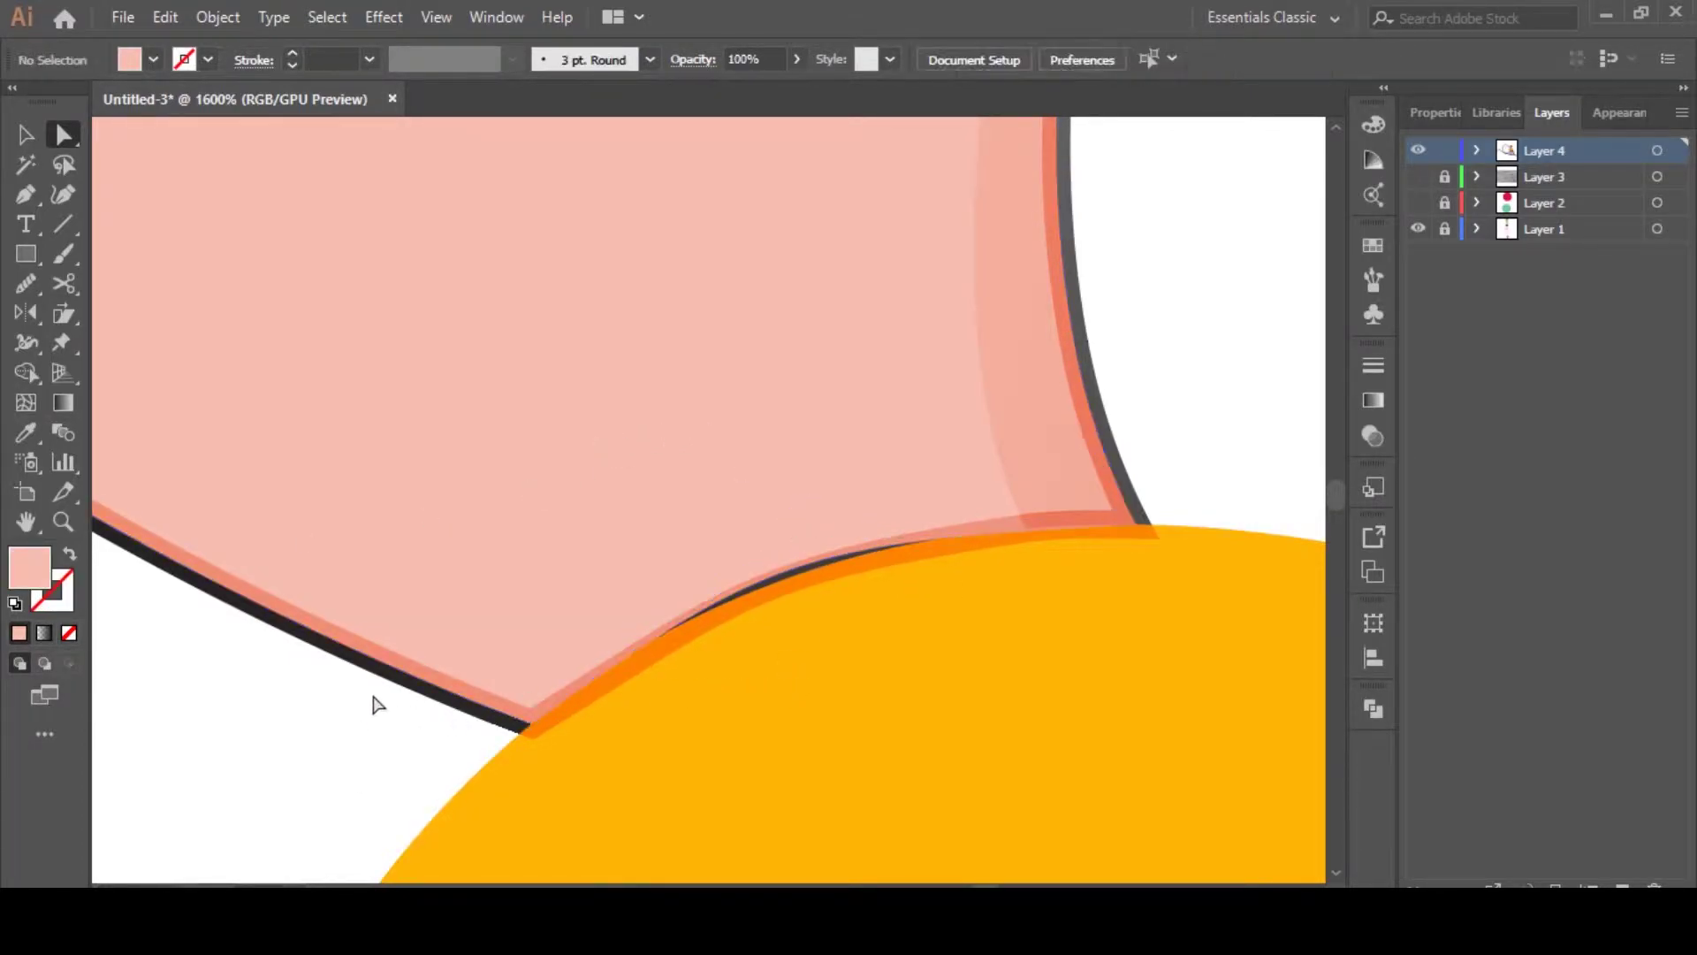
{"action": "left_click", "coordinate": [381, 663]}
{"action": "left_click", "coordinate": [69, 555]}
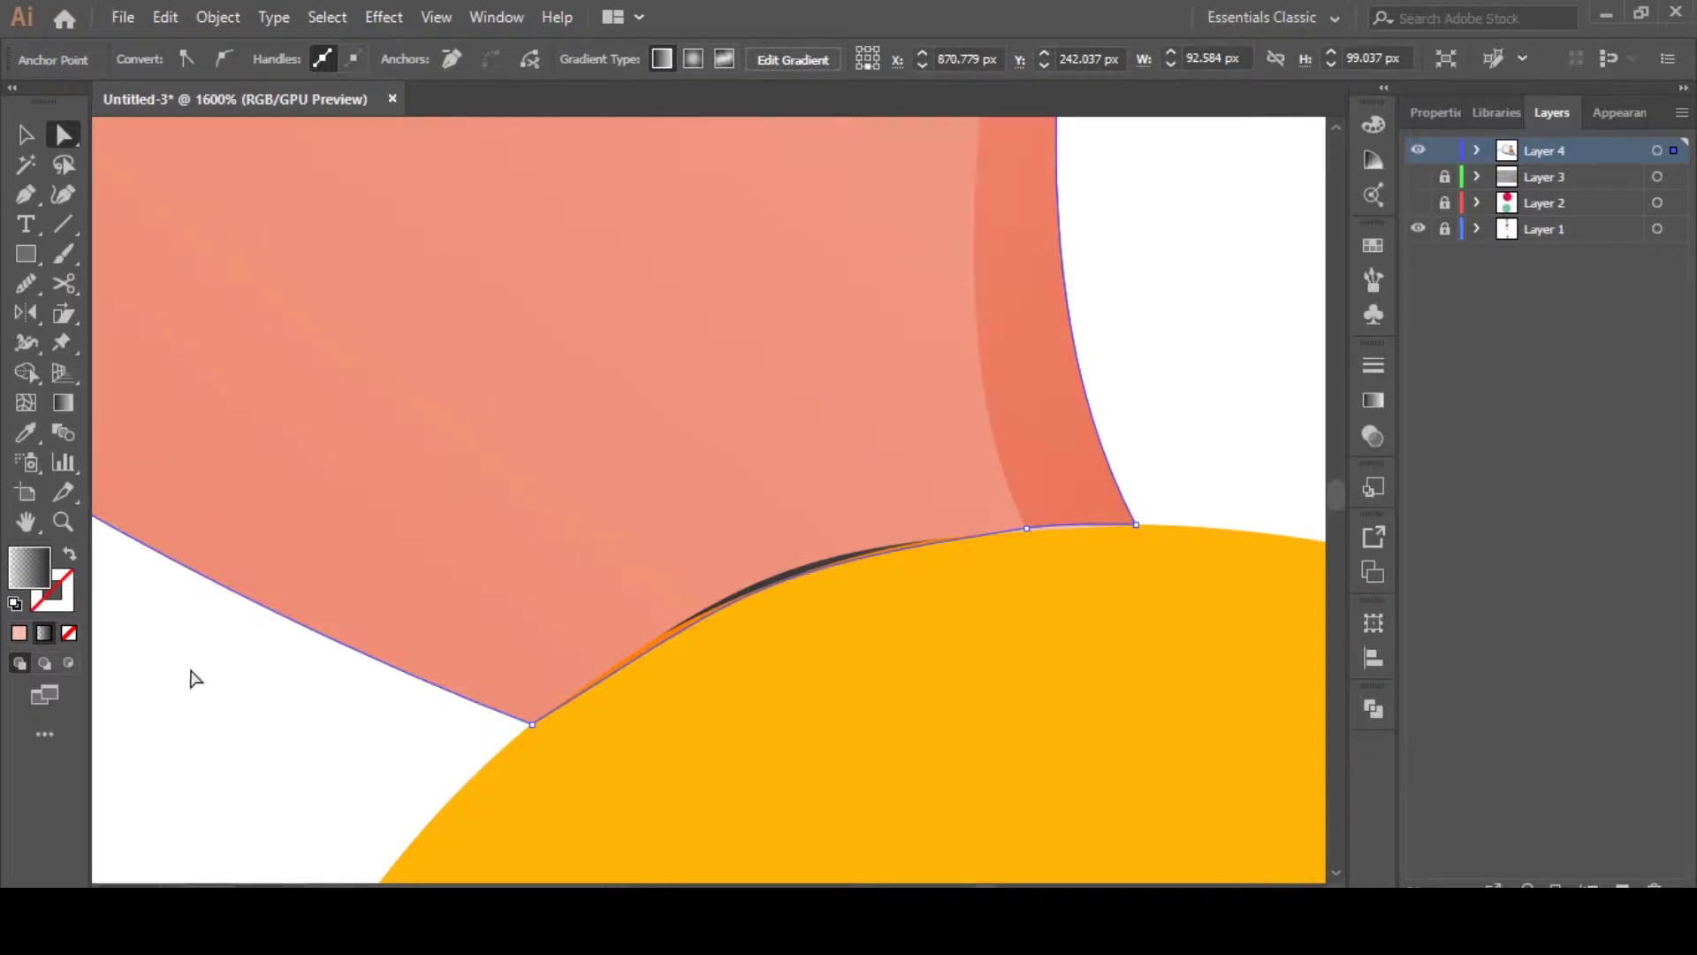
{"action": "left_click", "coordinate": [194, 675]}
Examine the whole illustration, from the globe and ground to the figure
{"action": "scroll", "coordinate": [395, 754], "scroll_direction": "down", "scroll_amount": 5}
{"action": "left_click_drag", "start_coordinate": [381, 752], "coordinate": [616, 624]}
{"action": "scroll", "coordinate": [616, 623], "scroll_direction": "down", "scroll_amount": 3}
{"action": "left_click_drag", "start_coordinate": [451, 708], "coordinate": [726, 622]}
{"action": "scroll", "coordinate": [727, 622], "scroll_direction": "down", "scroll_amount": 2}
{"action": "left_click_drag", "start_coordinate": [561, 704], "coordinate": [665, 671]}
{"action": "left_click_drag", "start_coordinate": [650, 743], "coordinate": [745, 663]}
{"action": "left_click_drag", "start_coordinate": [757, 829], "coordinate": [710, 752]}
{"action": "left_click_drag", "start_coordinate": [839, 631], "coordinate": [879, 671]}
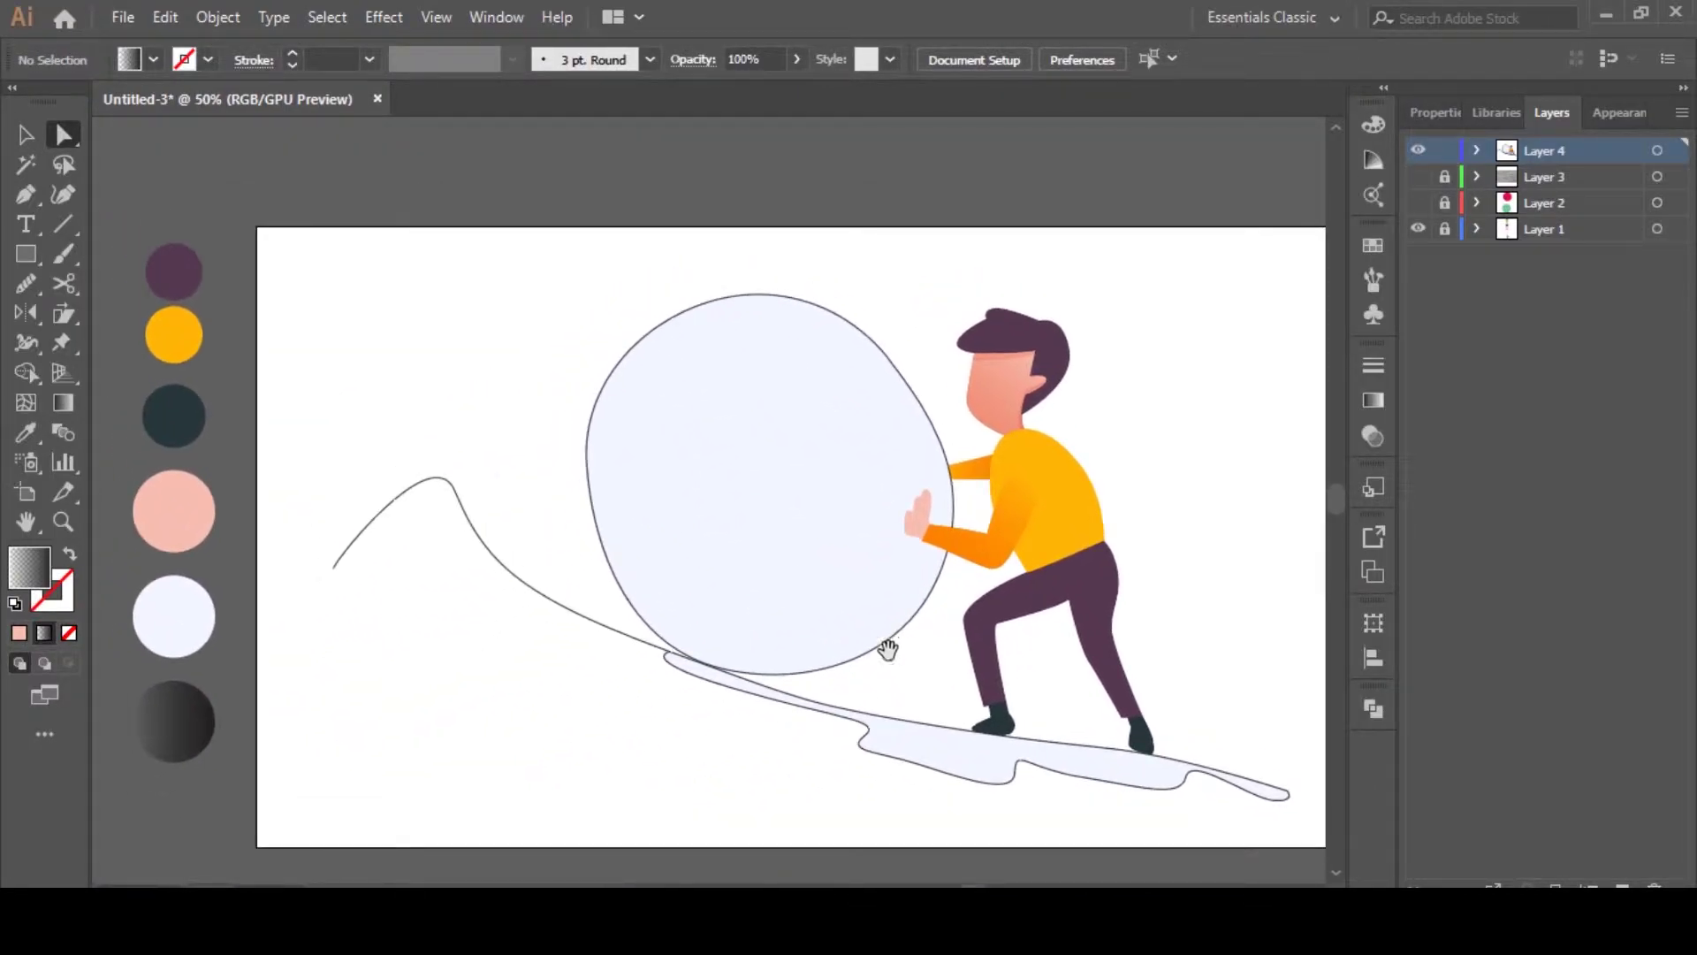
{"action": "left_click_drag", "start_coordinate": [933, 533], "coordinate": [842, 511]}
Move the anchor points on the shirt's upper back inward to slim the back and shoulder outline
{"action": "scroll", "coordinate": [840, 495], "scroll_direction": "up", "scroll_amount": 4}
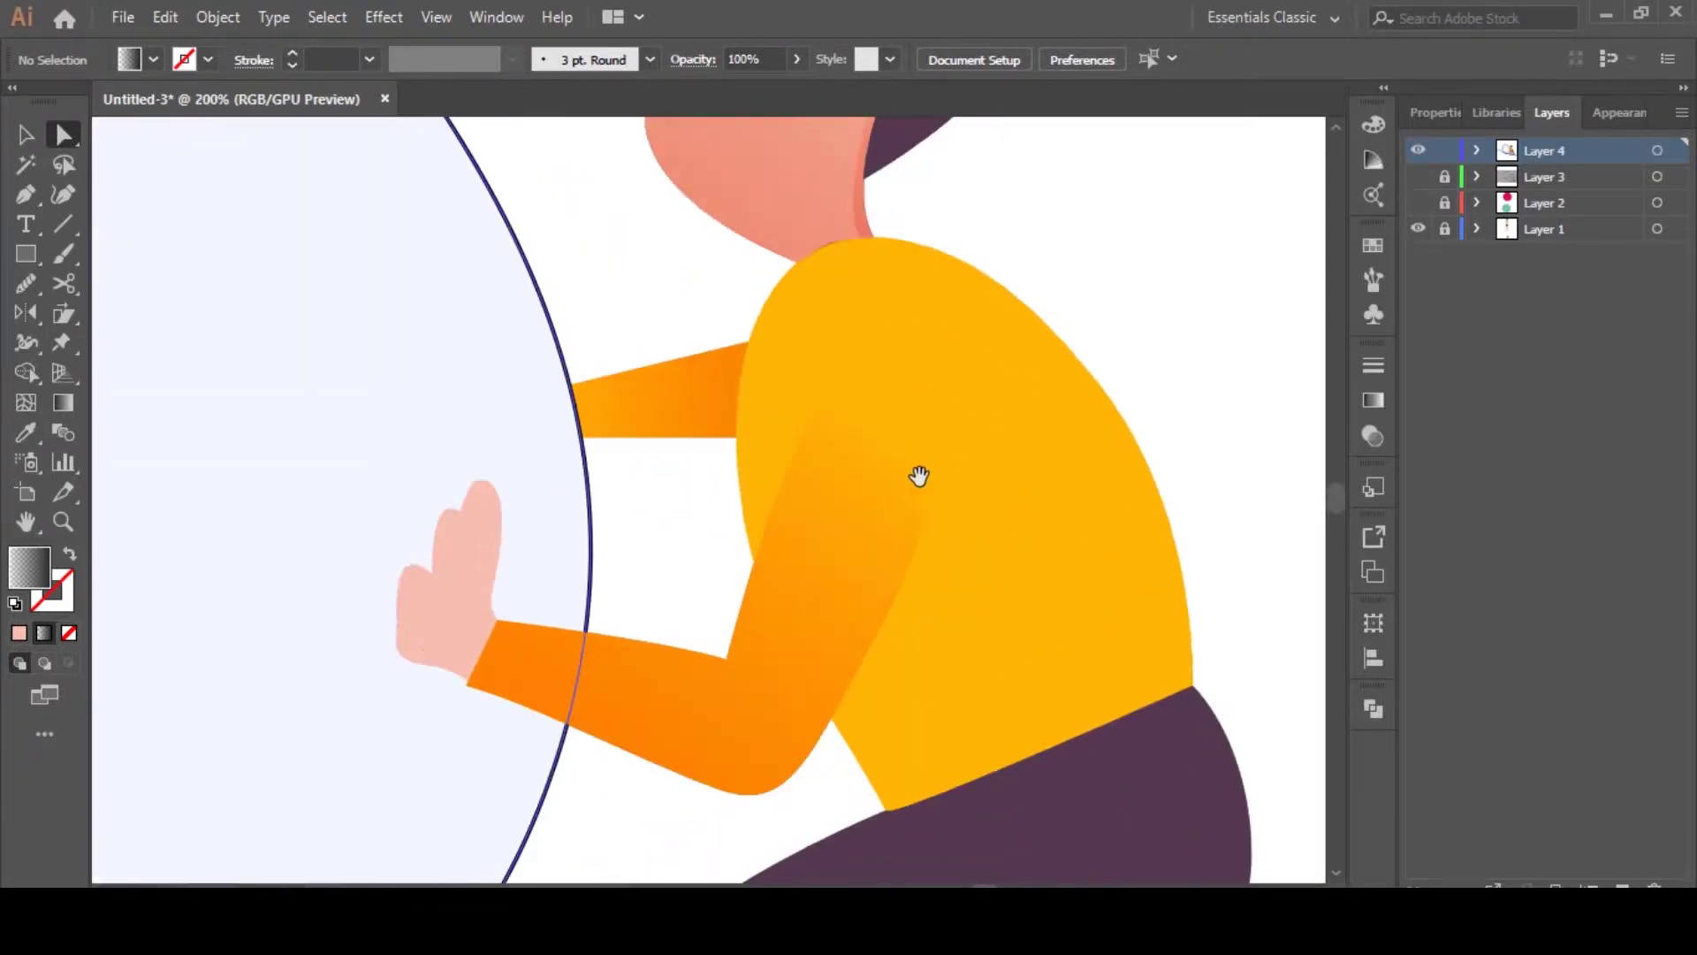
{"action": "left_click", "coordinate": [864, 447]}
{"action": "left_click_drag", "start_coordinate": [978, 459], "coordinate": [949, 475]}
{"action": "left_click", "coordinate": [1023, 459]}
{"action": "left_click", "coordinate": [812, 336]}
{"action": "left_click_drag", "start_coordinate": [875, 337], "coordinate": [835, 283]}
{"action": "left_click", "coordinate": [947, 299]}
Smooth the shirt's shoulder and back curve by repositioning the upper back anchor and its handles
{"action": "scroll", "coordinate": [944, 296], "scroll_direction": "down", "scroll_amount": 4}
{"action": "left_click_drag", "start_coordinate": [857, 375], "coordinate": [778, 447]}
{"action": "scroll", "coordinate": [830, 320], "scroll_direction": "up", "scroll_amount": 6}
{"action": "left_click", "coordinate": [770, 380]}
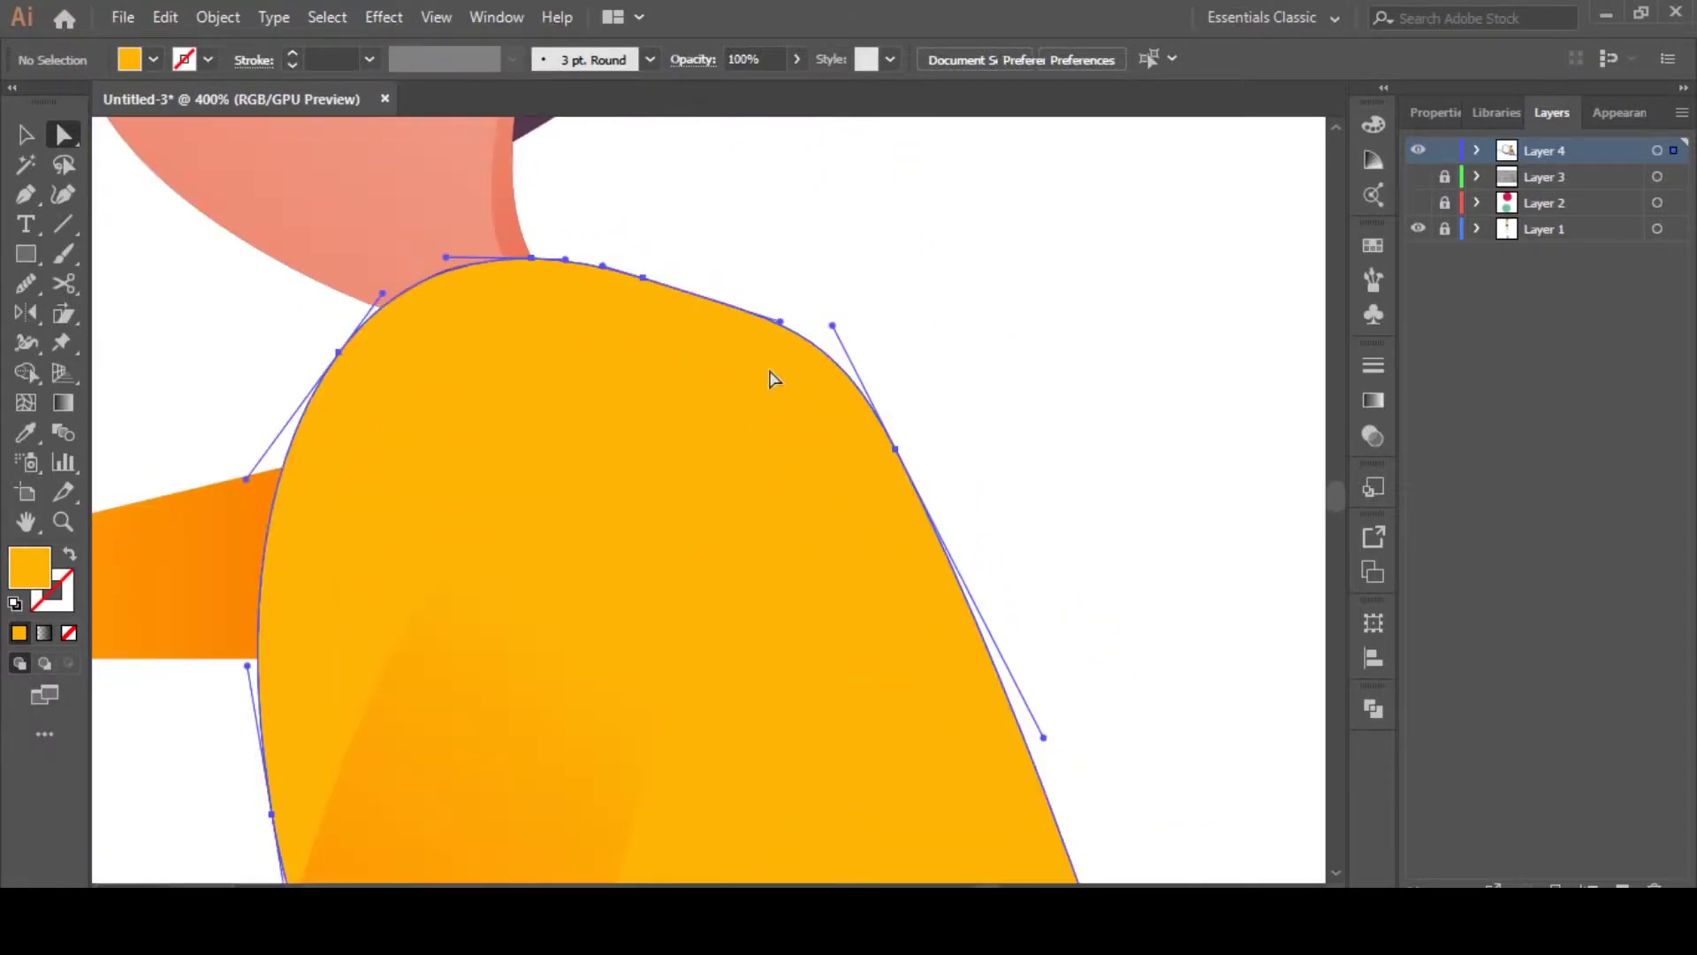
{"action": "left_click_drag", "start_coordinate": [781, 322], "coordinate": [704, 287]}
{"action": "left_click", "coordinate": [894, 448]}
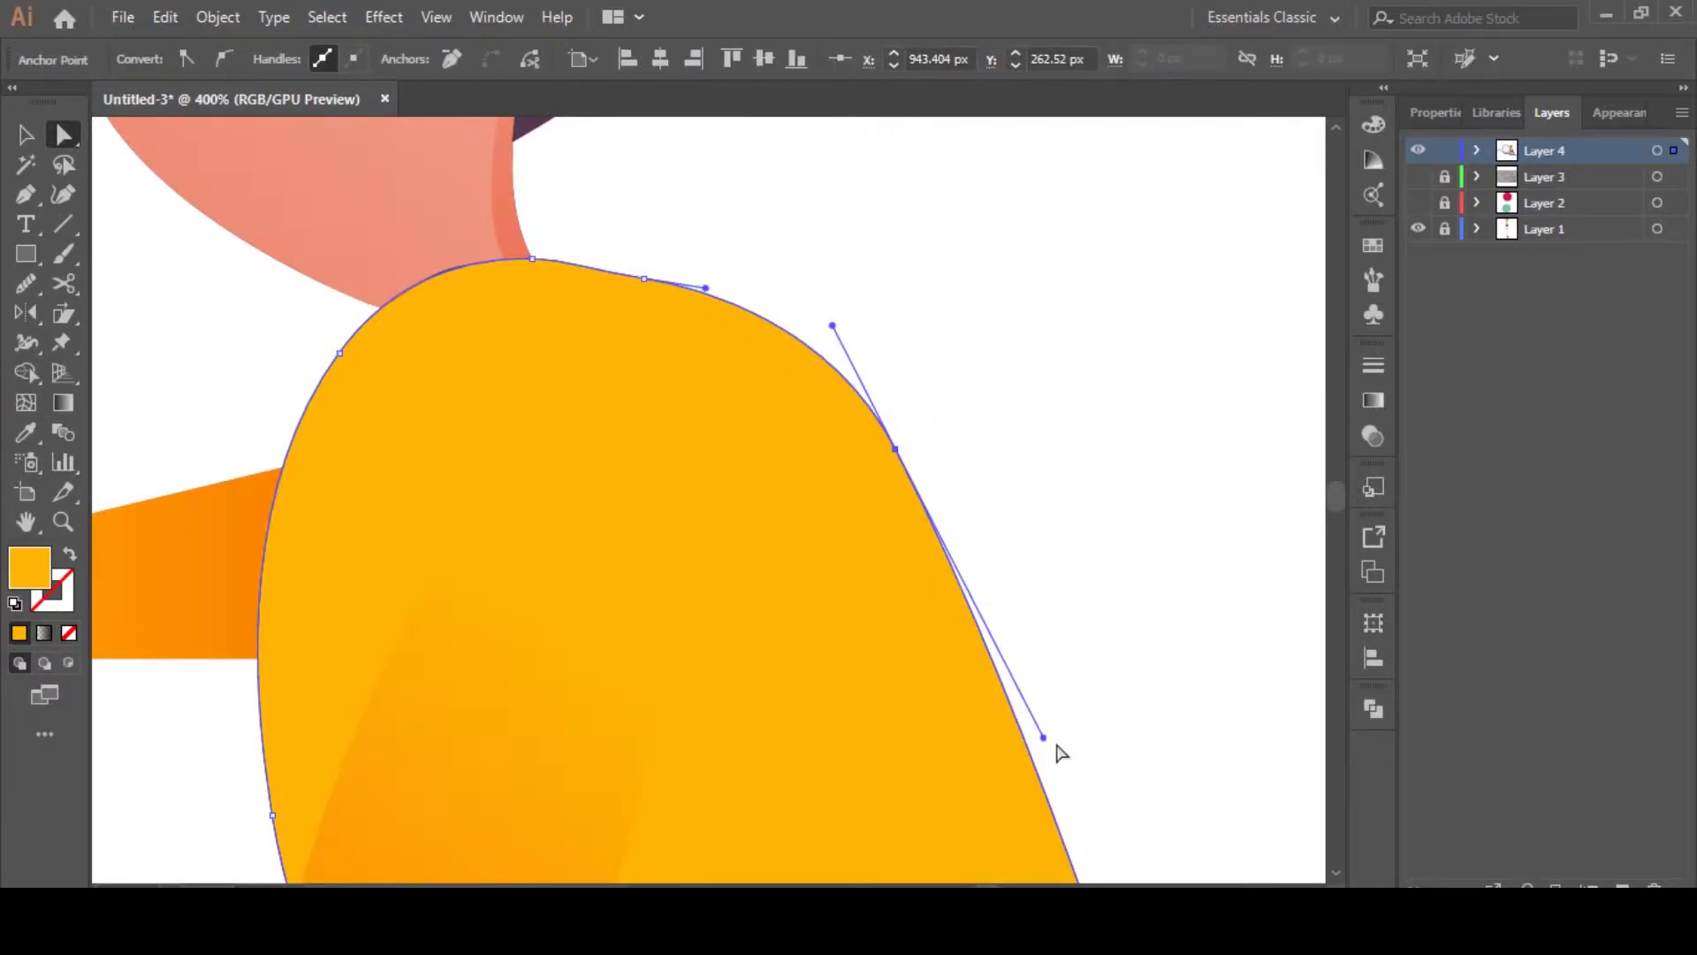
{"action": "left_click_drag", "start_coordinate": [1042, 741], "coordinate": [957, 535]}
{"action": "left_click_drag", "start_coordinate": [891, 450], "coordinate": [887, 449]}
{"action": "left_click", "coordinate": [1036, 531]}
Examine the reshaped shirt close up and against the whole illustration
{"action": "scroll", "coordinate": [1036, 531], "scroll_direction": "down", "scroll_amount": 4}
{"action": "mouse_move", "coordinate": [1038, 564]}
{"action": "left_mouse_down"}
{"action": "mouse_move", "coordinate": [888, 582]}
{"action": "mouse_move", "coordinate": [785, 482]}
{"action": "left_mouse_up"}
{"action": "left_click", "coordinate": [847, 554]}
{"action": "left_click", "coordinate": [27, 284]}
{"action": "key", "text": "v"}
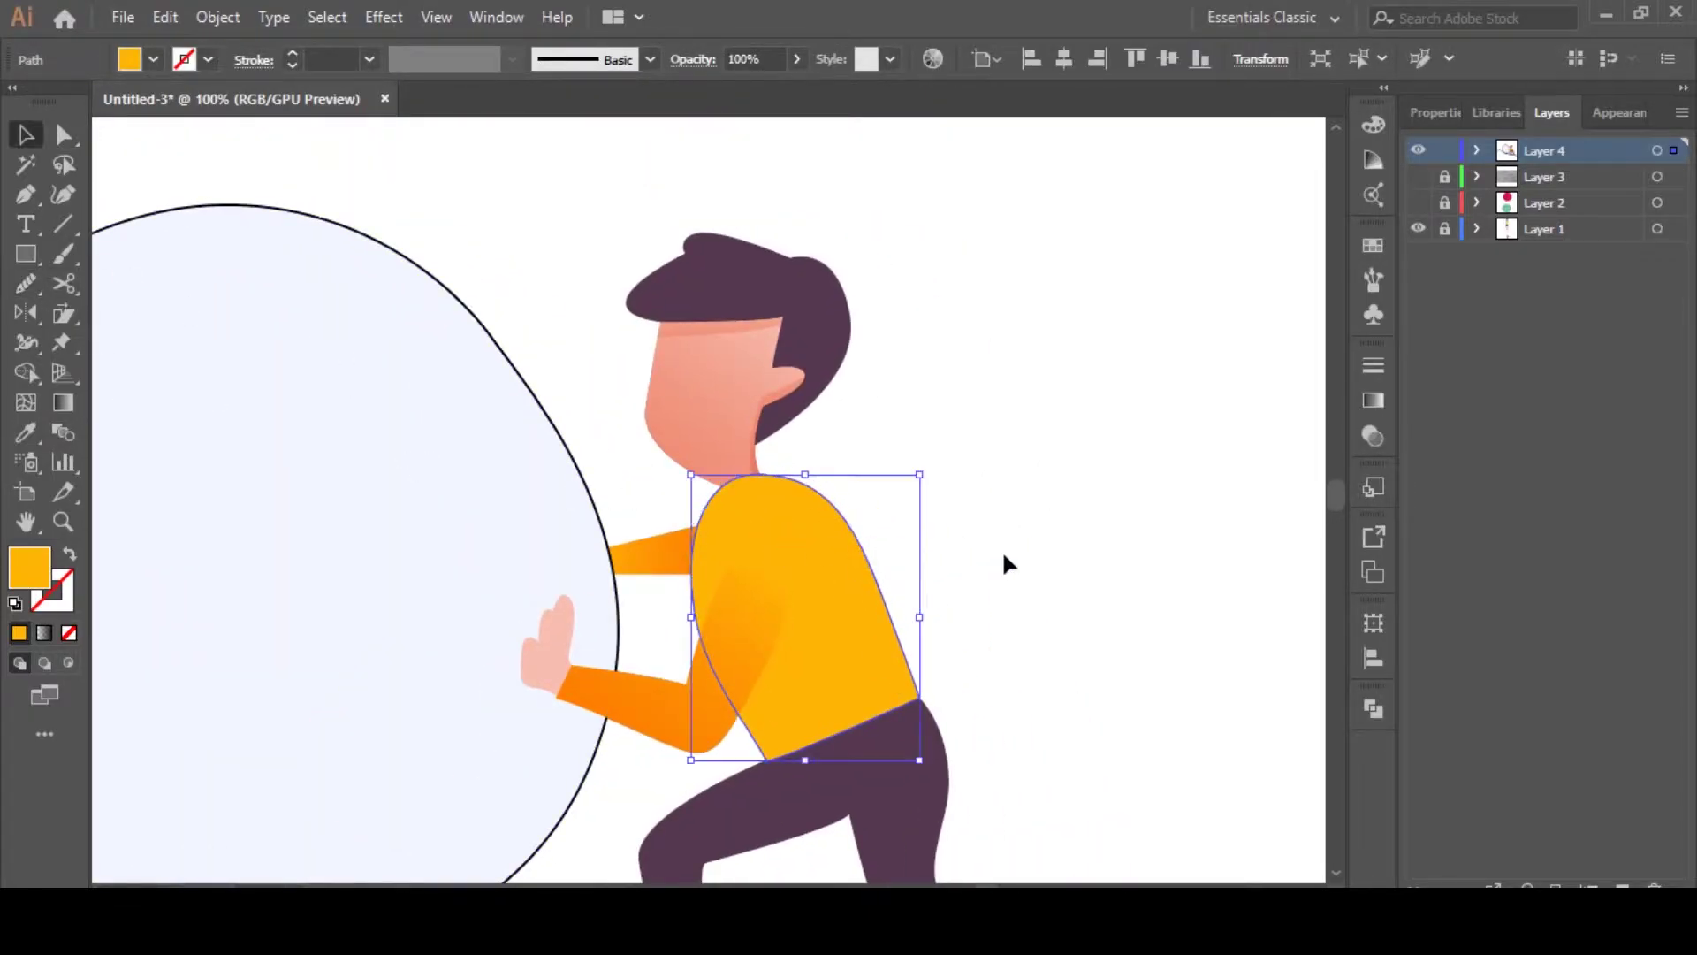
{"action": "left_click", "coordinate": [916, 553]}
{"action": "left_click_drag", "start_coordinate": [743, 693], "coordinate": [772, 614]}
{"action": "scroll", "coordinate": [773, 613], "scroll_direction": "down", "scroll_amount": 2}
{"action": "scroll", "coordinate": [700, 723], "scroll_direction": "up", "scroll_amount": 3}
{"action": "scroll", "coordinate": [777, 644], "scroll_direction": "down", "scroll_amount": 3}
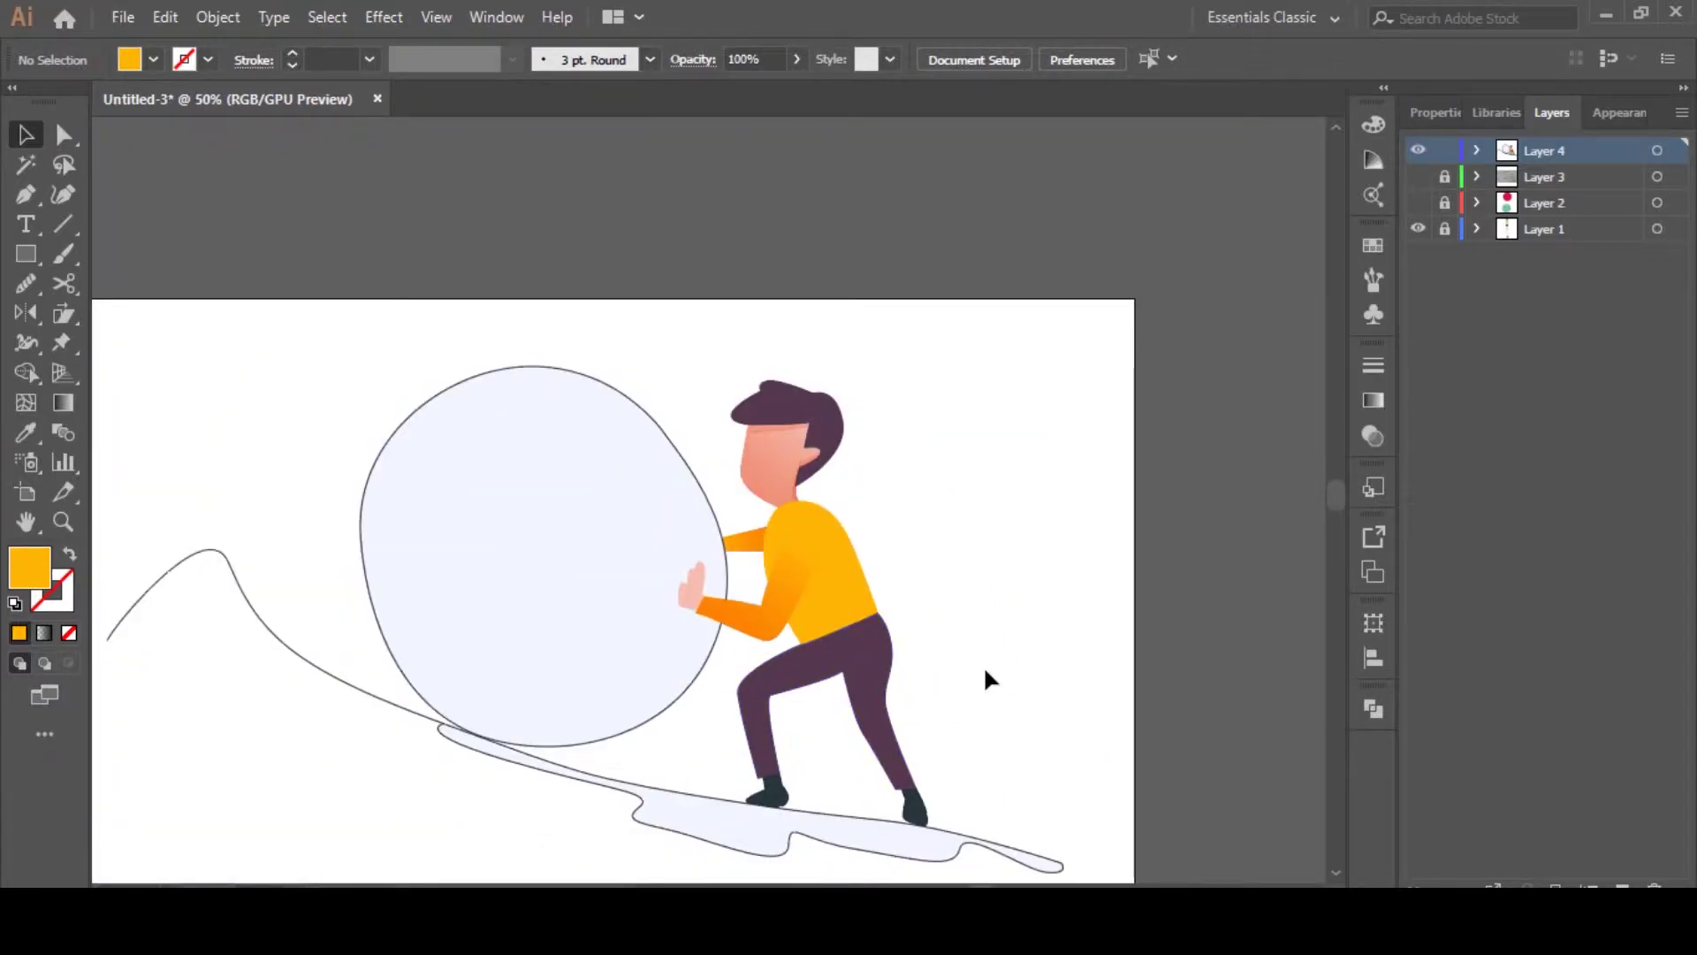
{"action": "left_click_drag", "start_coordinate": [528, 711], "coordinate": [639, 659]}
{"action": "left_click_drag", "start_coordinate": [550, 803], "coordinate": [619, 785]}
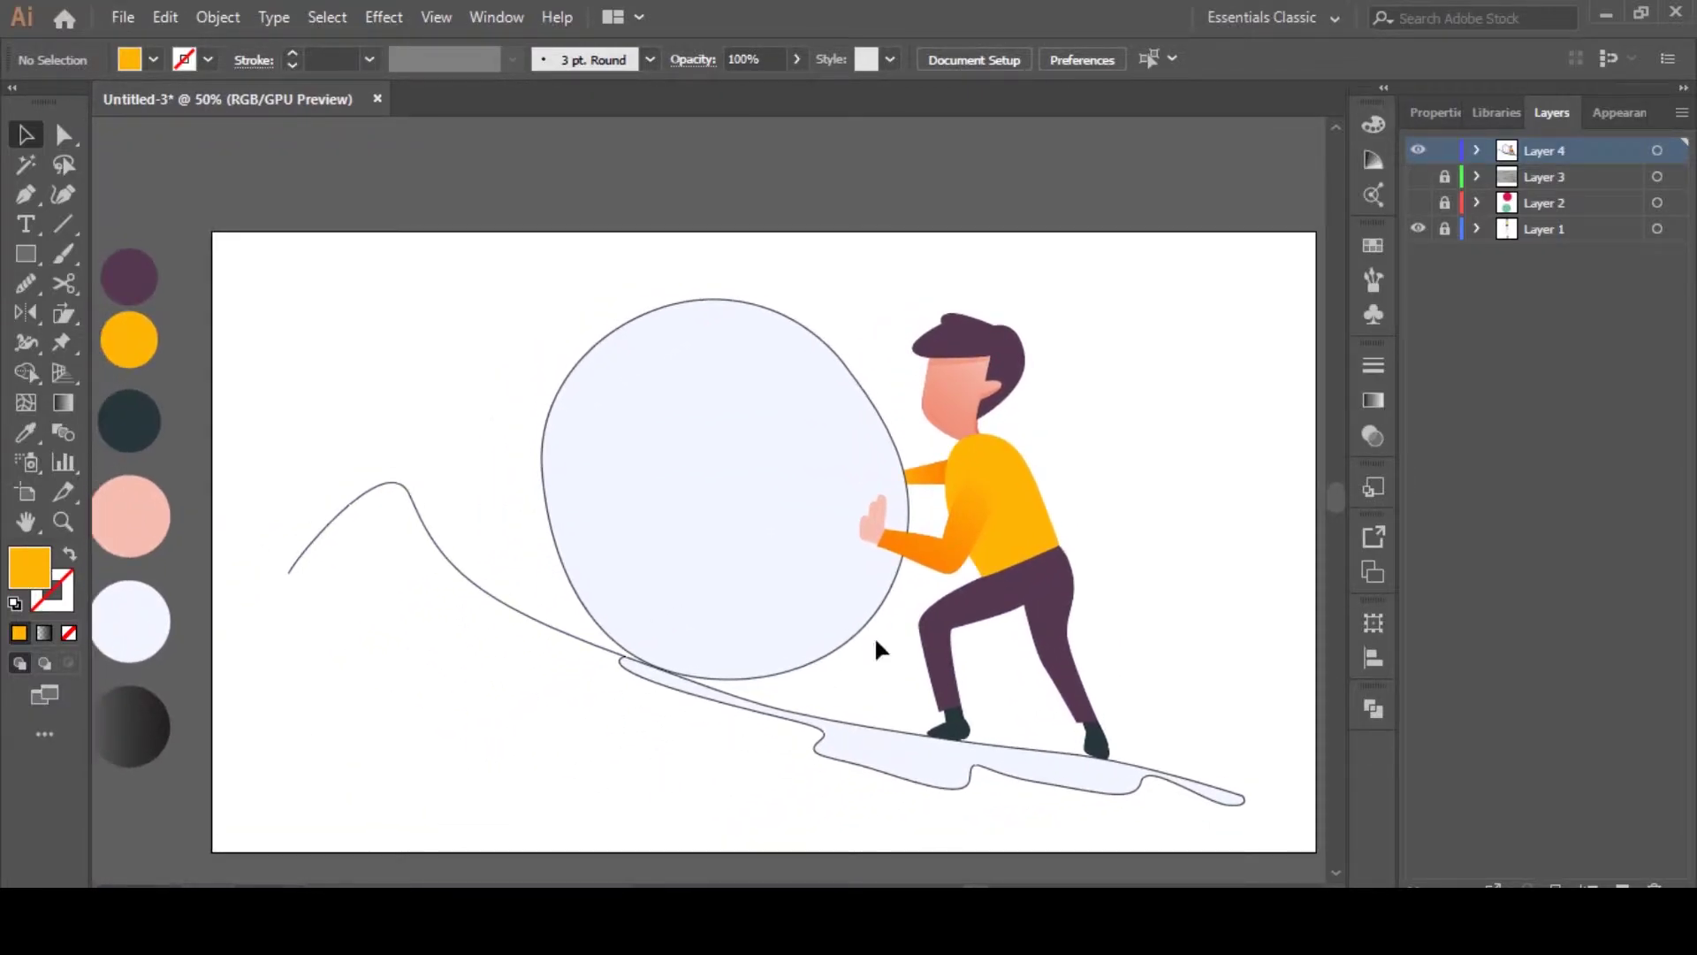
Select the hair shape and switch to Draw Inside mode so that strokes are clipped to it
{"action": "left_click", "coordinate": [959, 400]}
{"action": "left_click", "coordinate": [979, 345]}
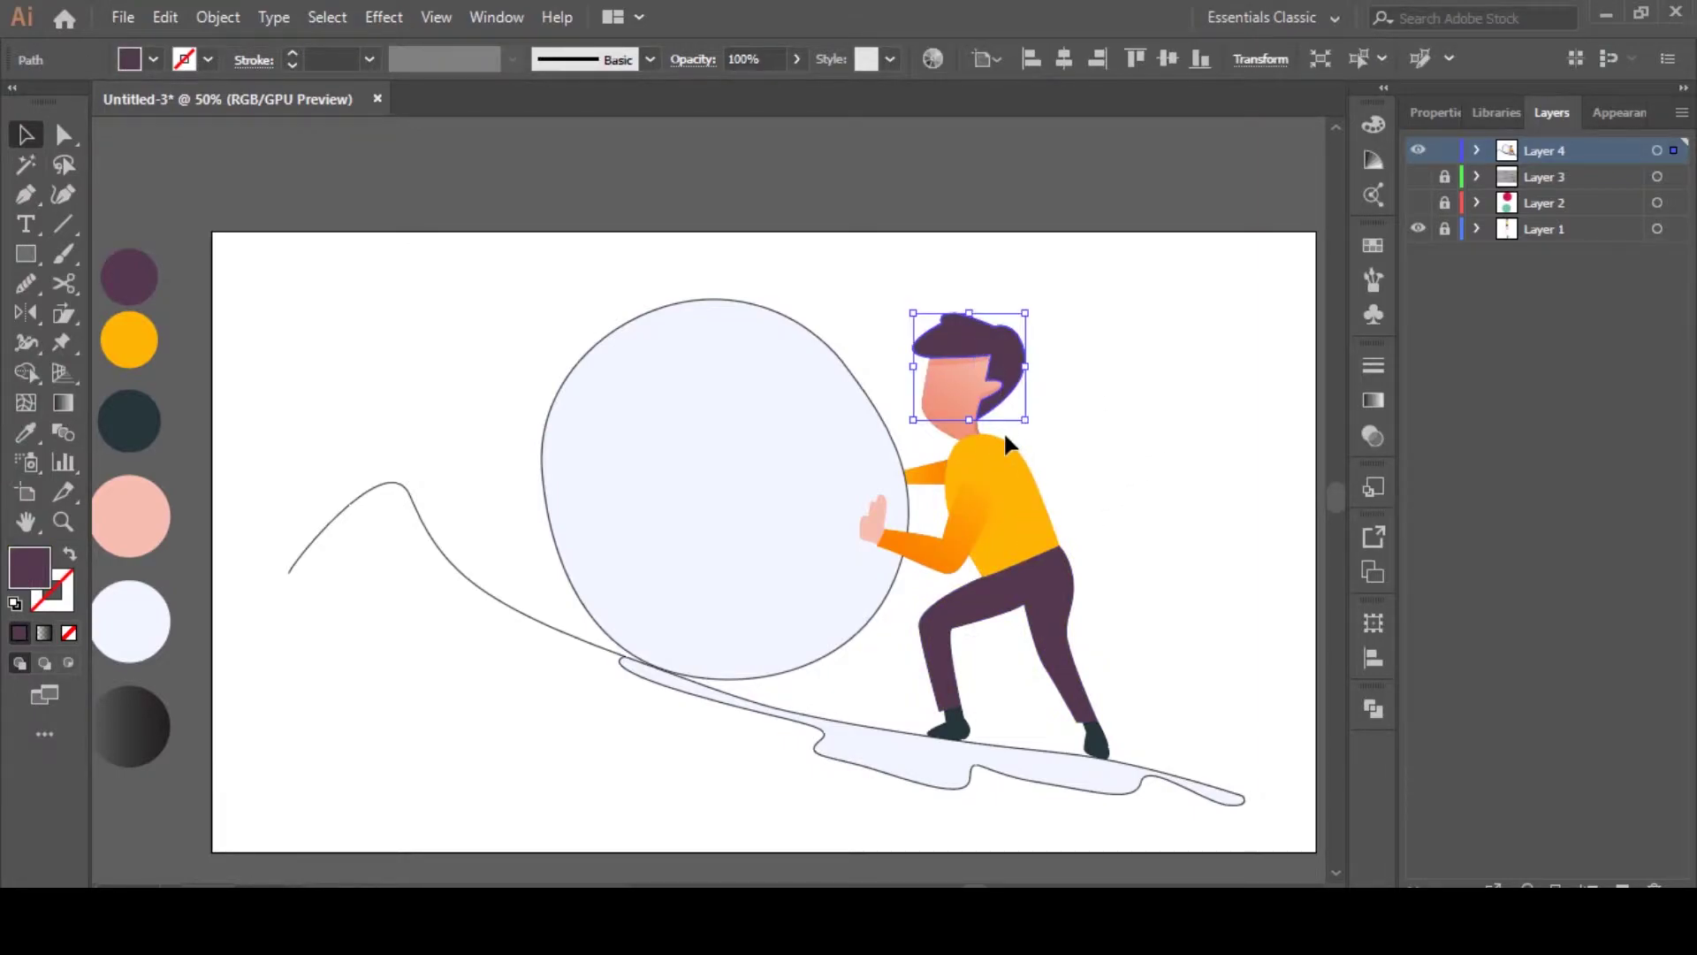
{"action": "key", "text": "shift+d"}
{"action": "key", "text": "shift+d"}
{"action": "left_click", "coordinate": [1134, 410]}
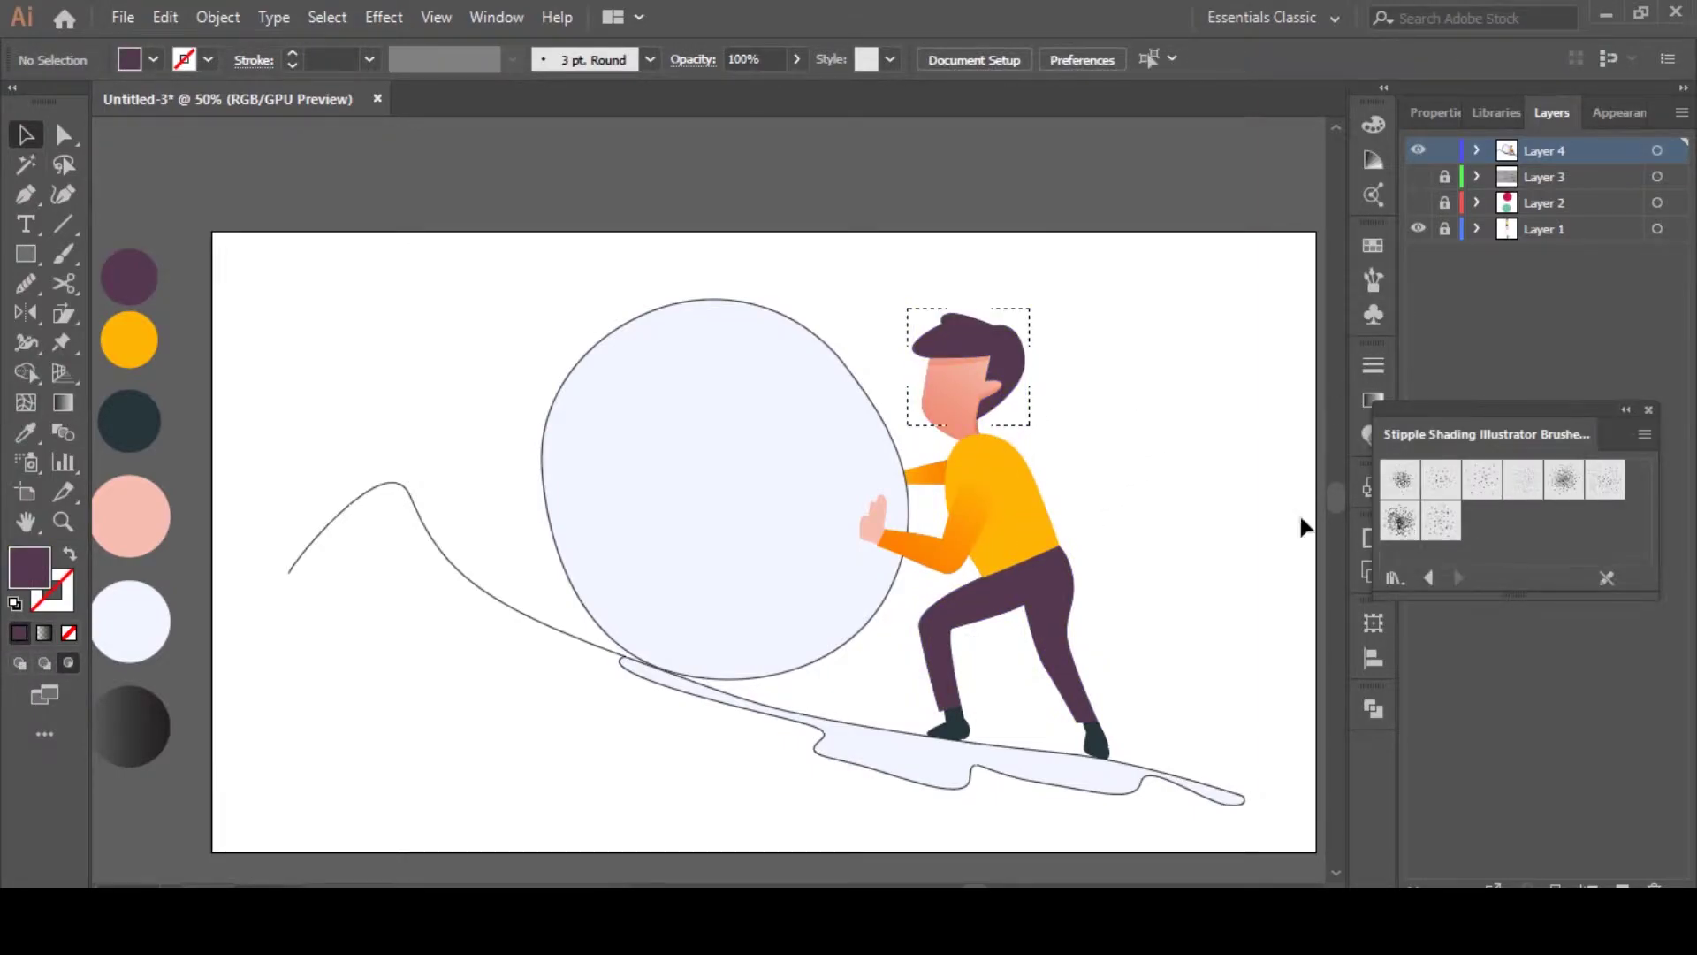
Paint a stipple scatter brush stroke around the hair's outer edge from the fringe to the nape
{"action": "left_click", "coordinate": [1401, 523]}
{"action": "key", "text": "b"}
{"action": "scroll", "coordinate": [989, 333], "scroll_direction": "up", "scroll_amount": 3}
{"action": "left_click_drag", "start_coordinate": [938, 360], "coordinate": [821, 462]}
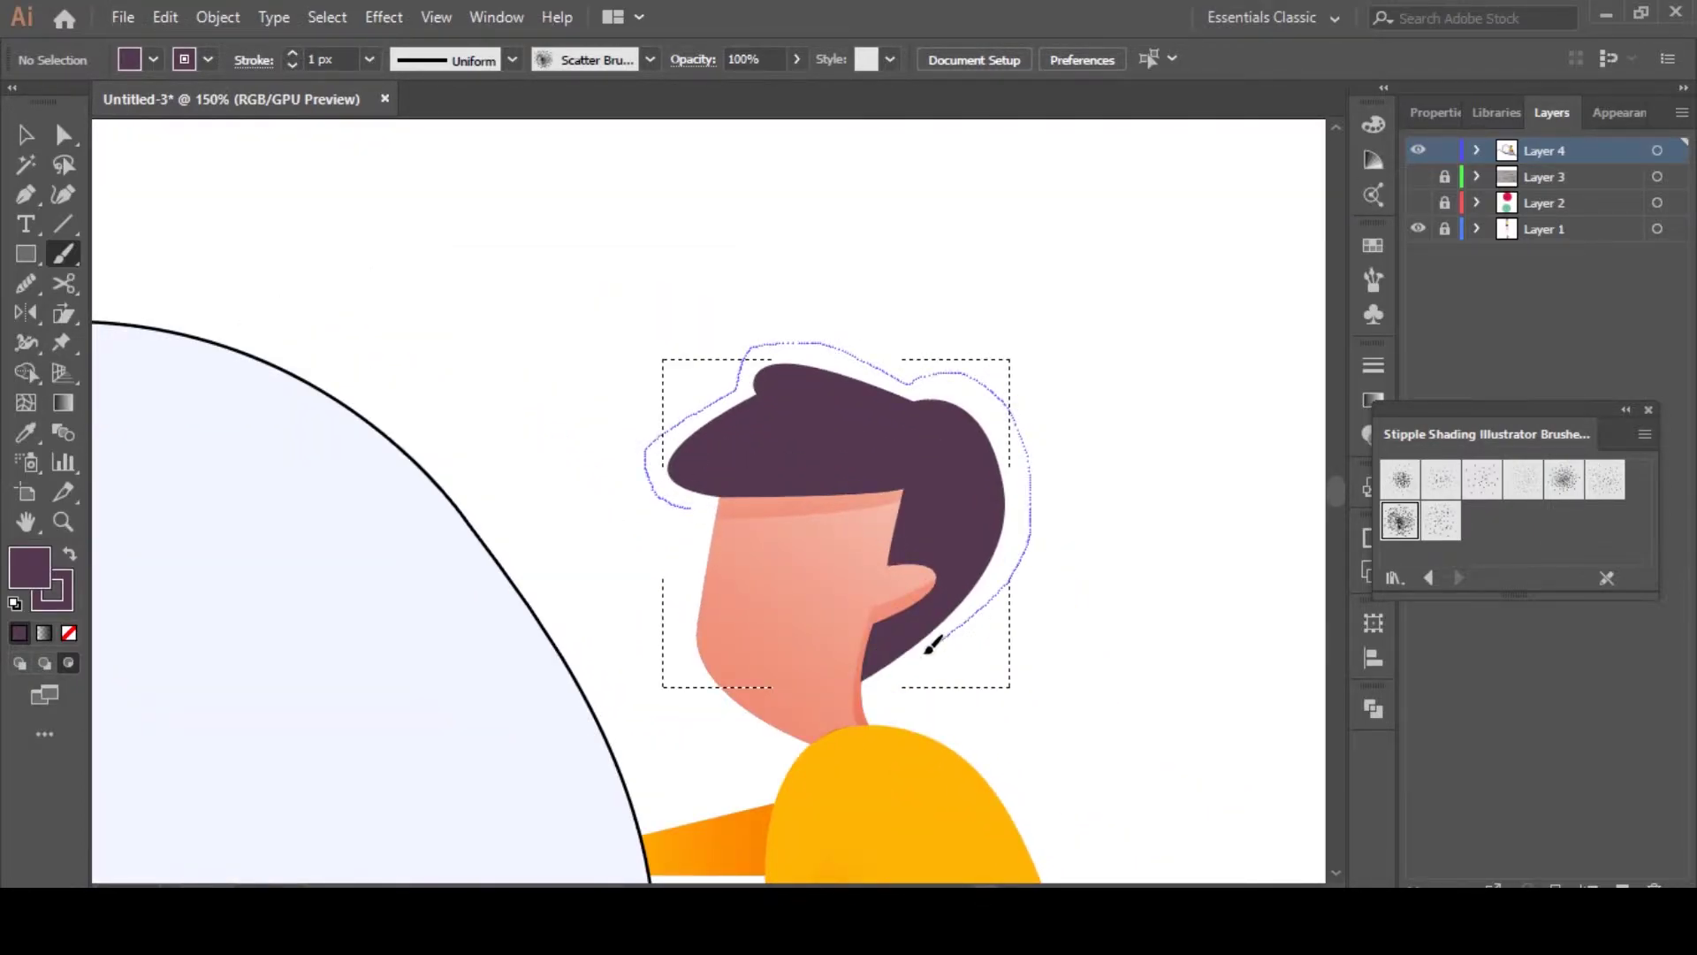
{"action": "left_click_drag", "start_coordinate": [863, 686], "coordinate": [860, 684]}
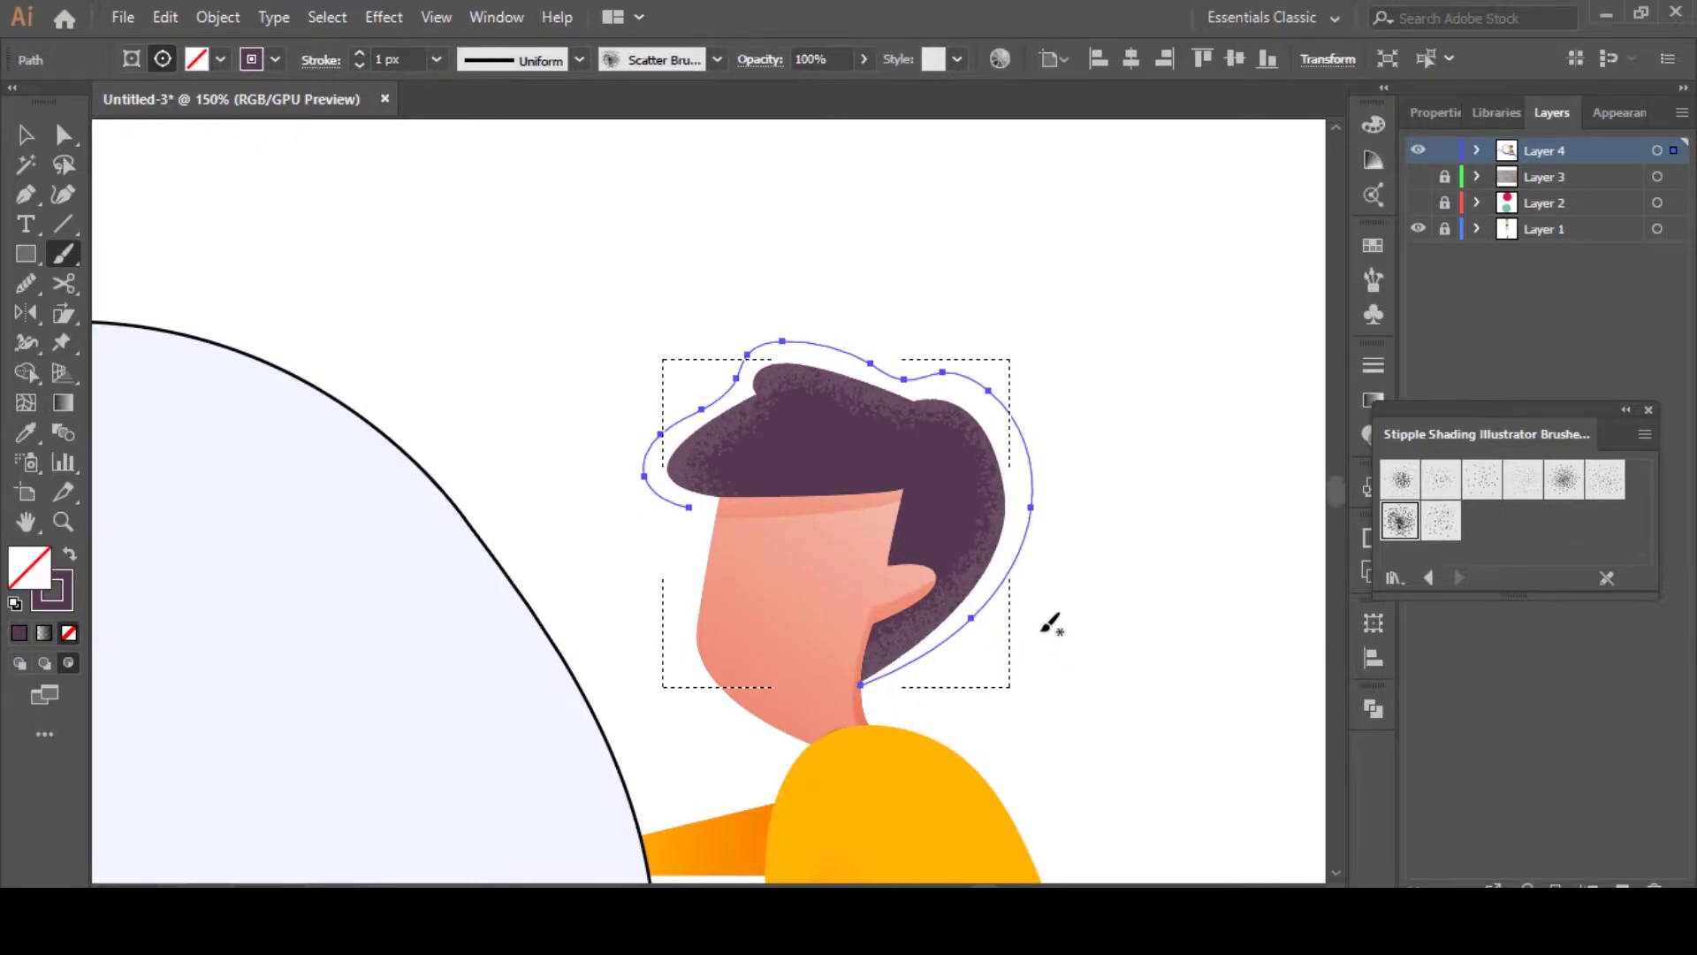
{"action": "scroll", "coordinate": [1044, 630], "scroll_direction": "down", "scroll_amount": 4}
{"action": "scroll", "coordinate": [1042, 633], "scroll_direction": "up", "scroll_amount": 3}
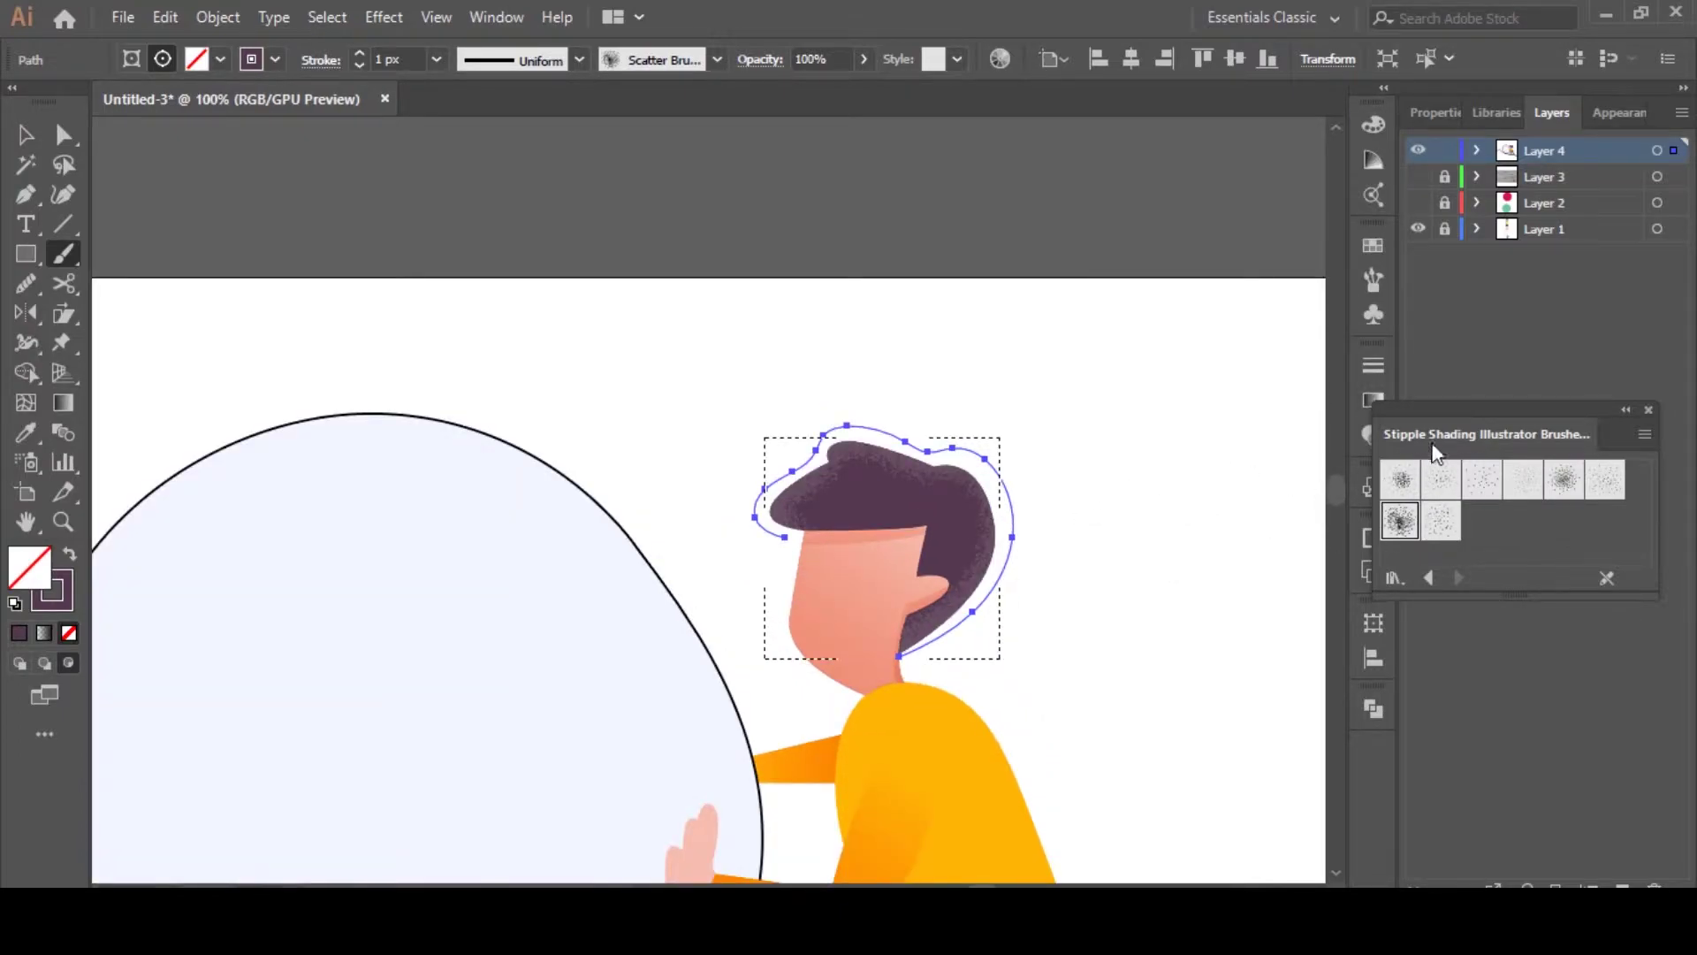
Try a lower opacity and the Overlay and Lighten blend modes on the hair's stipple stroke
{"action": "left_click", "coordinate": [1373, 436]}
{"action": "left_click", "coordinate": [1312, 392]}
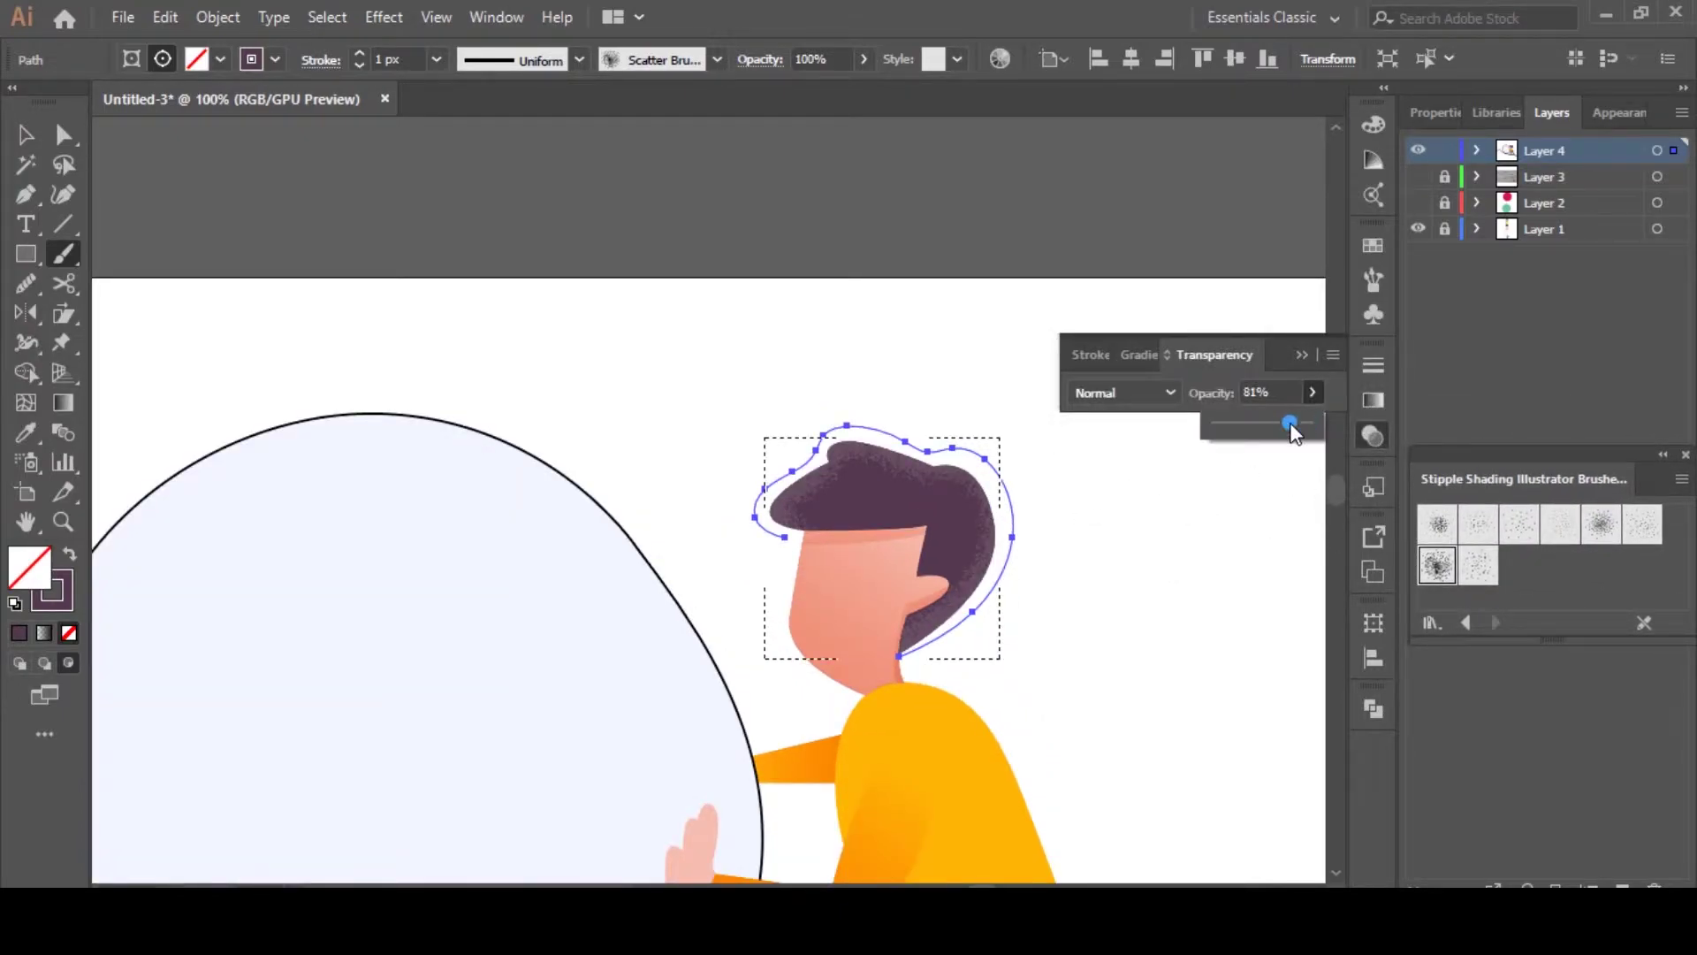
{"action": "left_click", "coordinate": [1168, 400]}
{"action": "left_click", "coordinate": [1133, 635]}
{"action": "left_click", "coordinate": [1161, 405]}
{"action": "left_click", "coordinate": [1149, 543]}
{"action": "left_click", "coordinate": [1165, 395]}
{"action": "left_click", "coordinate": [1154, 426]}
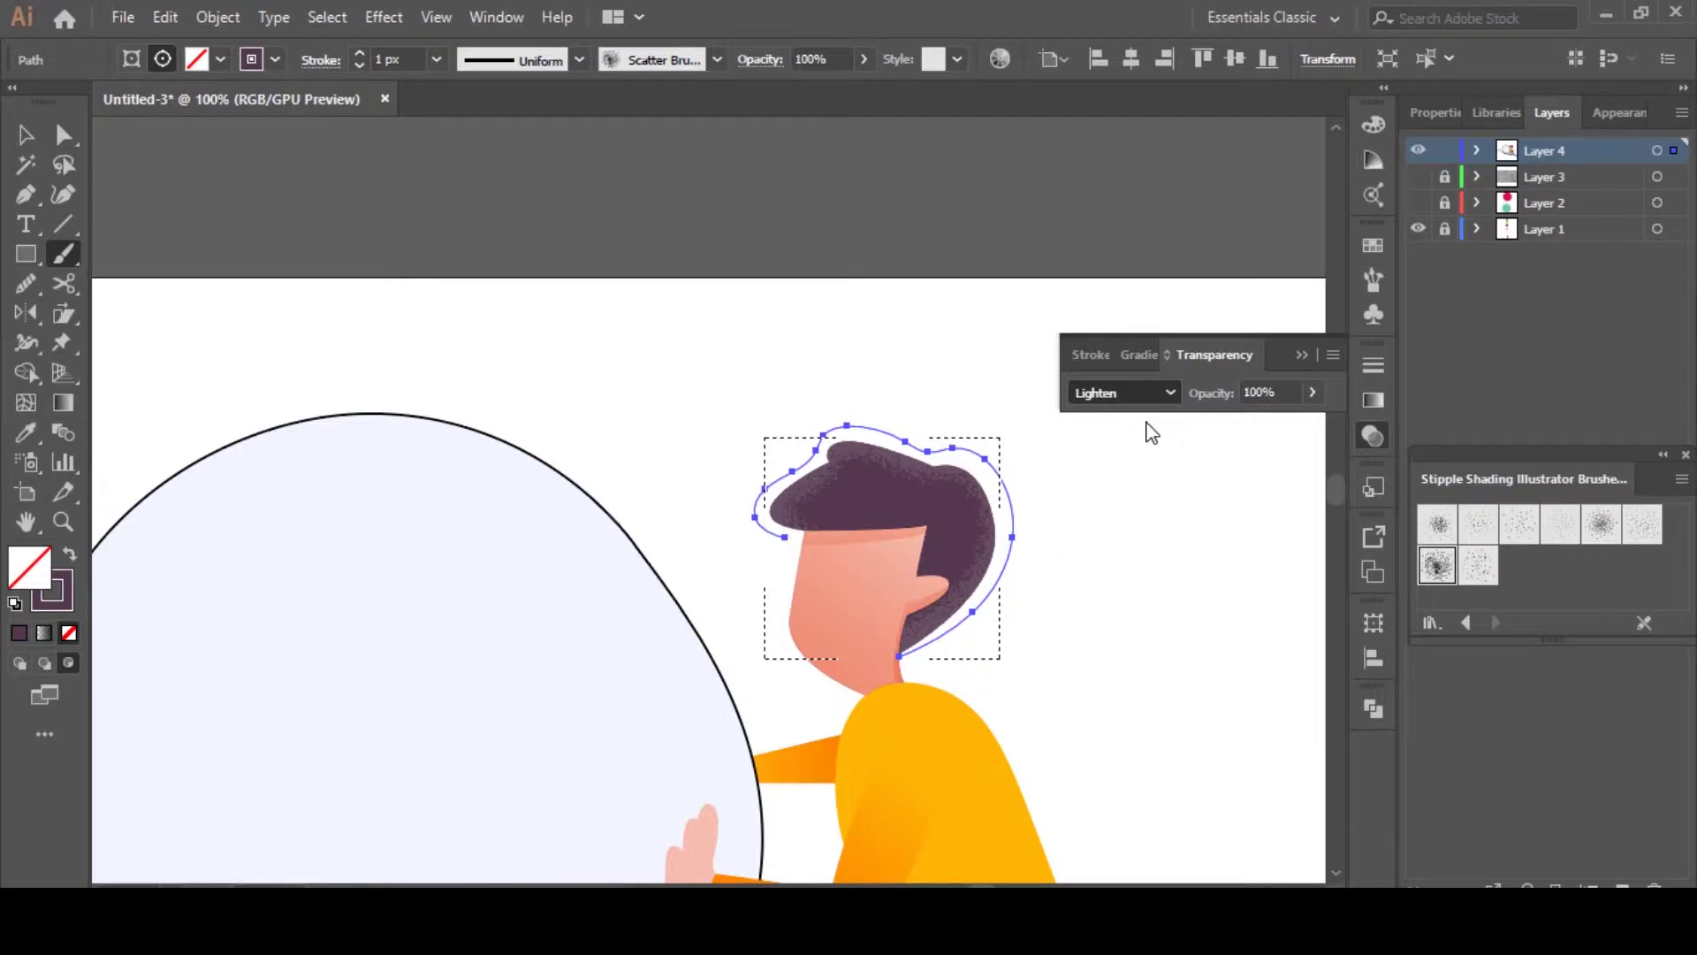
{"action": "left_click", "coordinate": [1303, 355]}
{"action": "key", "text": "v"}
{"action": "left_click", "coordinate": [1114, 442]}
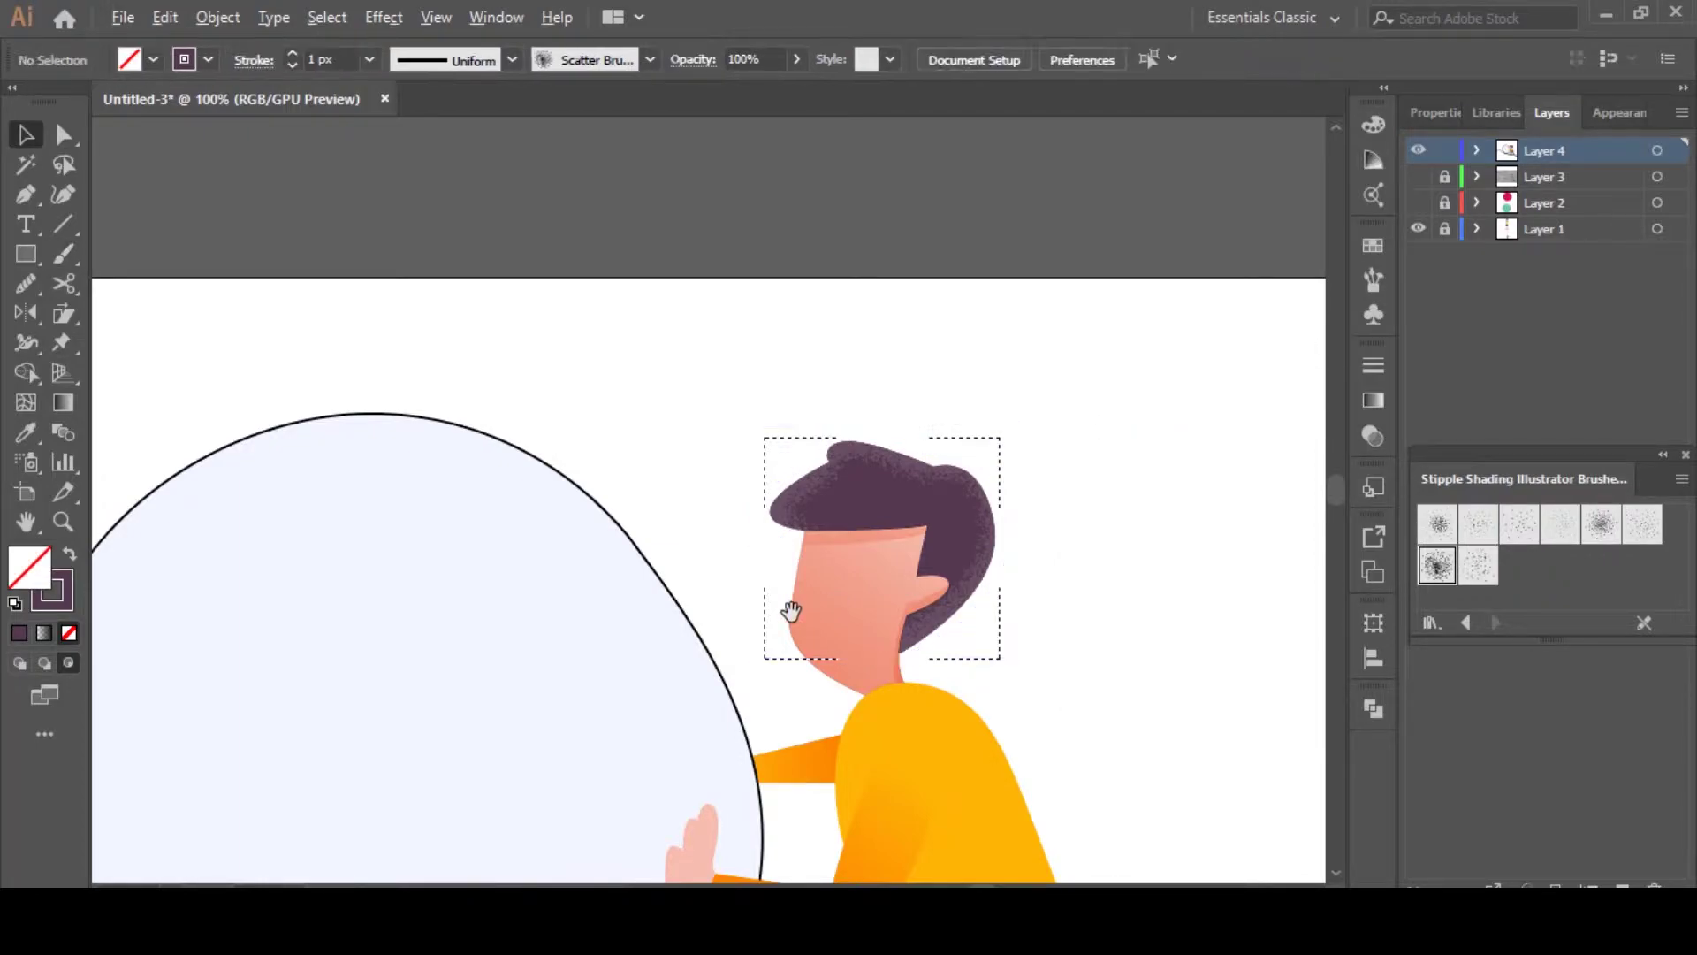
Select the yellow shirt body and make it the active Draw Inside shape
{"action": "left_click_drag", "start_coordinate": [792, 610], "coordinate": [789, 647]}
{"action": "scroll", "coordinate": [874, 620], "scroll_direction": "down", "scroll_amount": 2}
{"action": "scroll", "coordinate": [873, 623], "scroll_direction": "down", "scroll_amount": 2}
{"action": "scroll", "coordinate": [849, 635], "scroll_direction": "up", "scroll_amount": 3}
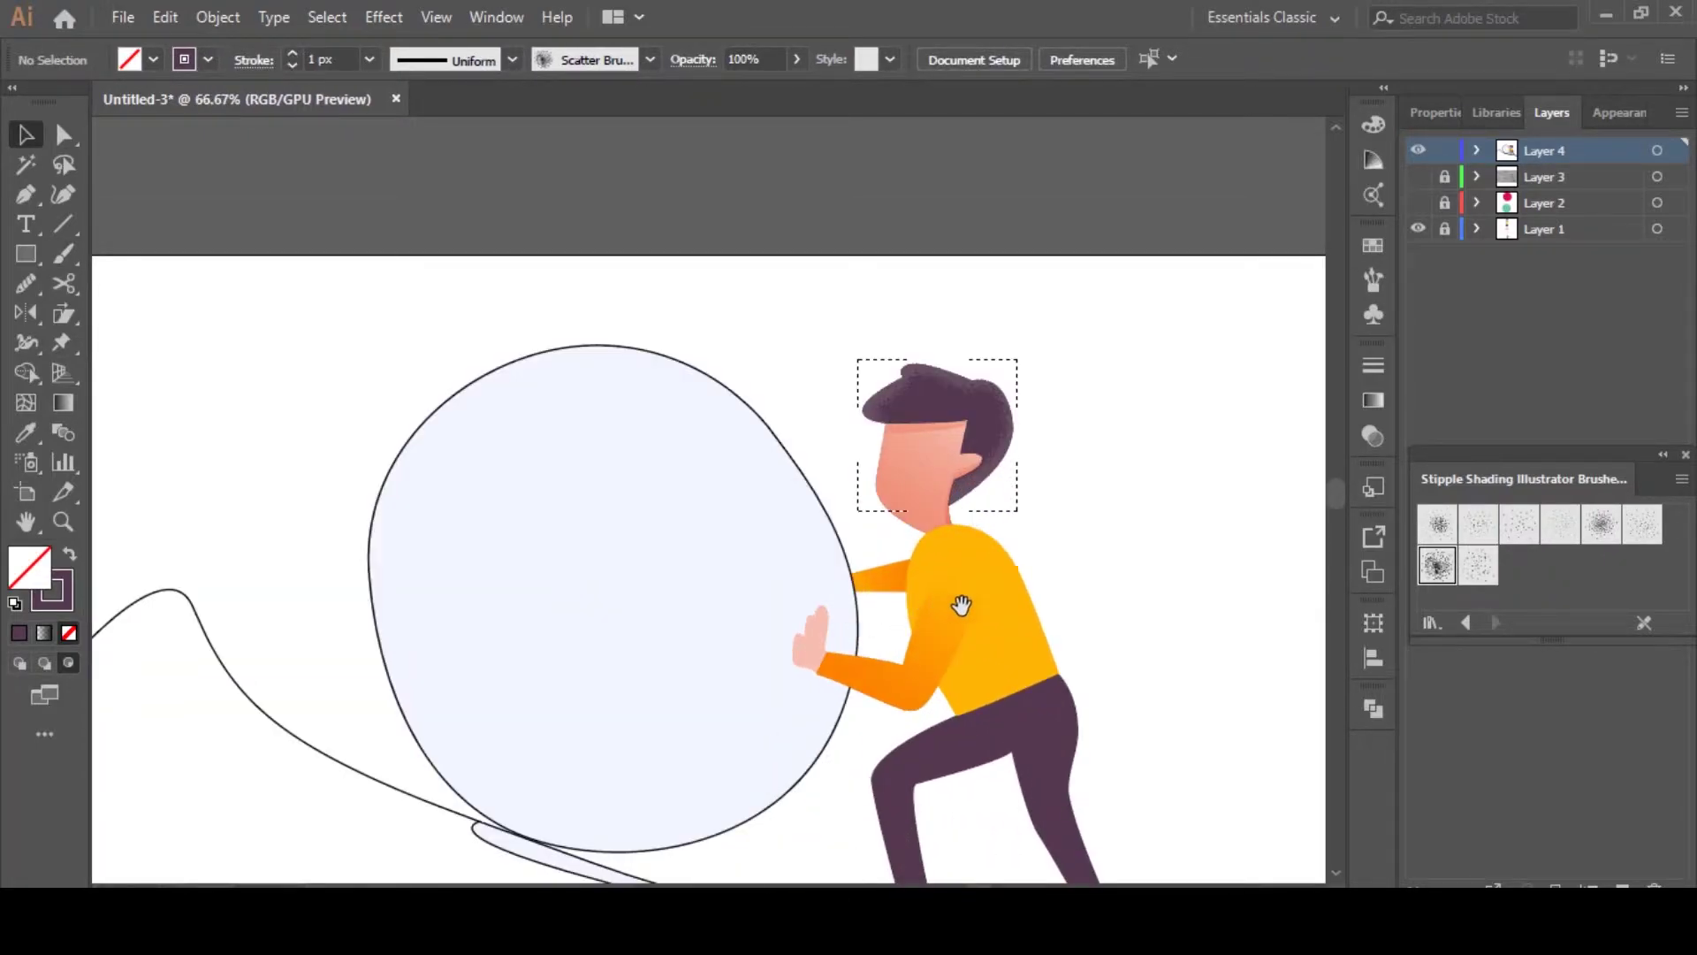
{"action": "left_click", "coordinate": [1012, 619]}
{"action": "left_click", "coordinate": [1119, 566]}
{"action": "left_click", "coordinate": [1027, 633]}
{"action": "key", "text": "shift+d"}
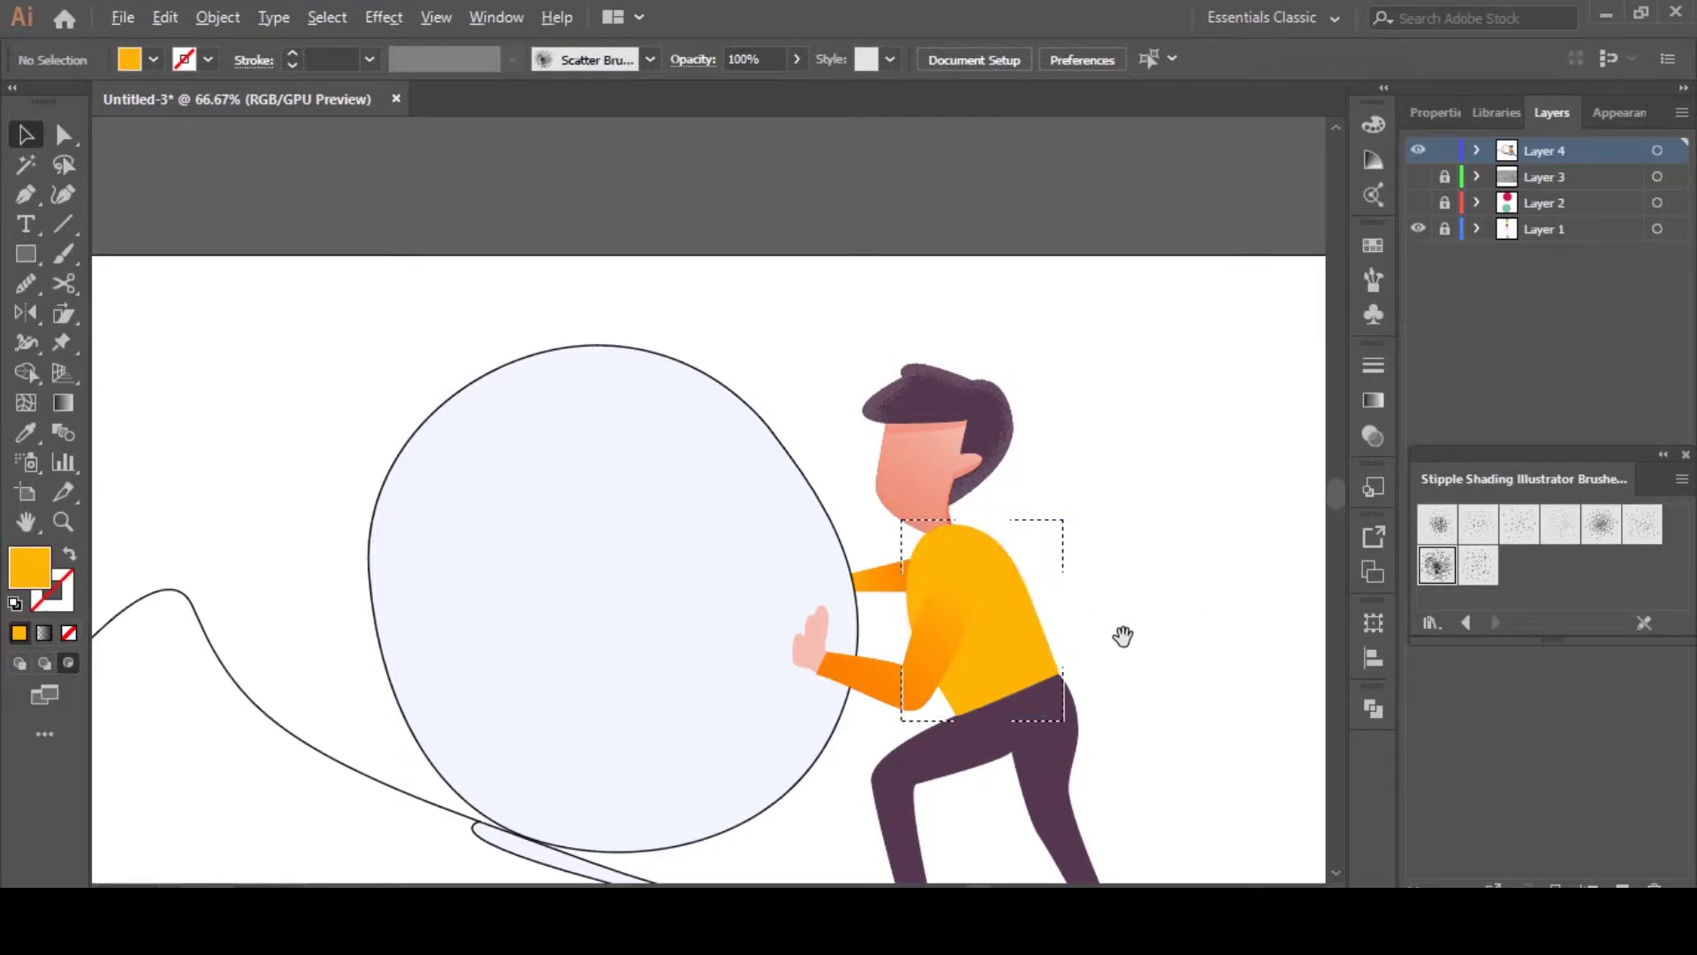
Paint a stipple brush stroke along the shirt's back from the collar to the waist
{"action": "scroll", "coordinate": [1113, 623], "scroll_direction": "up", "scroll_amount": 1}
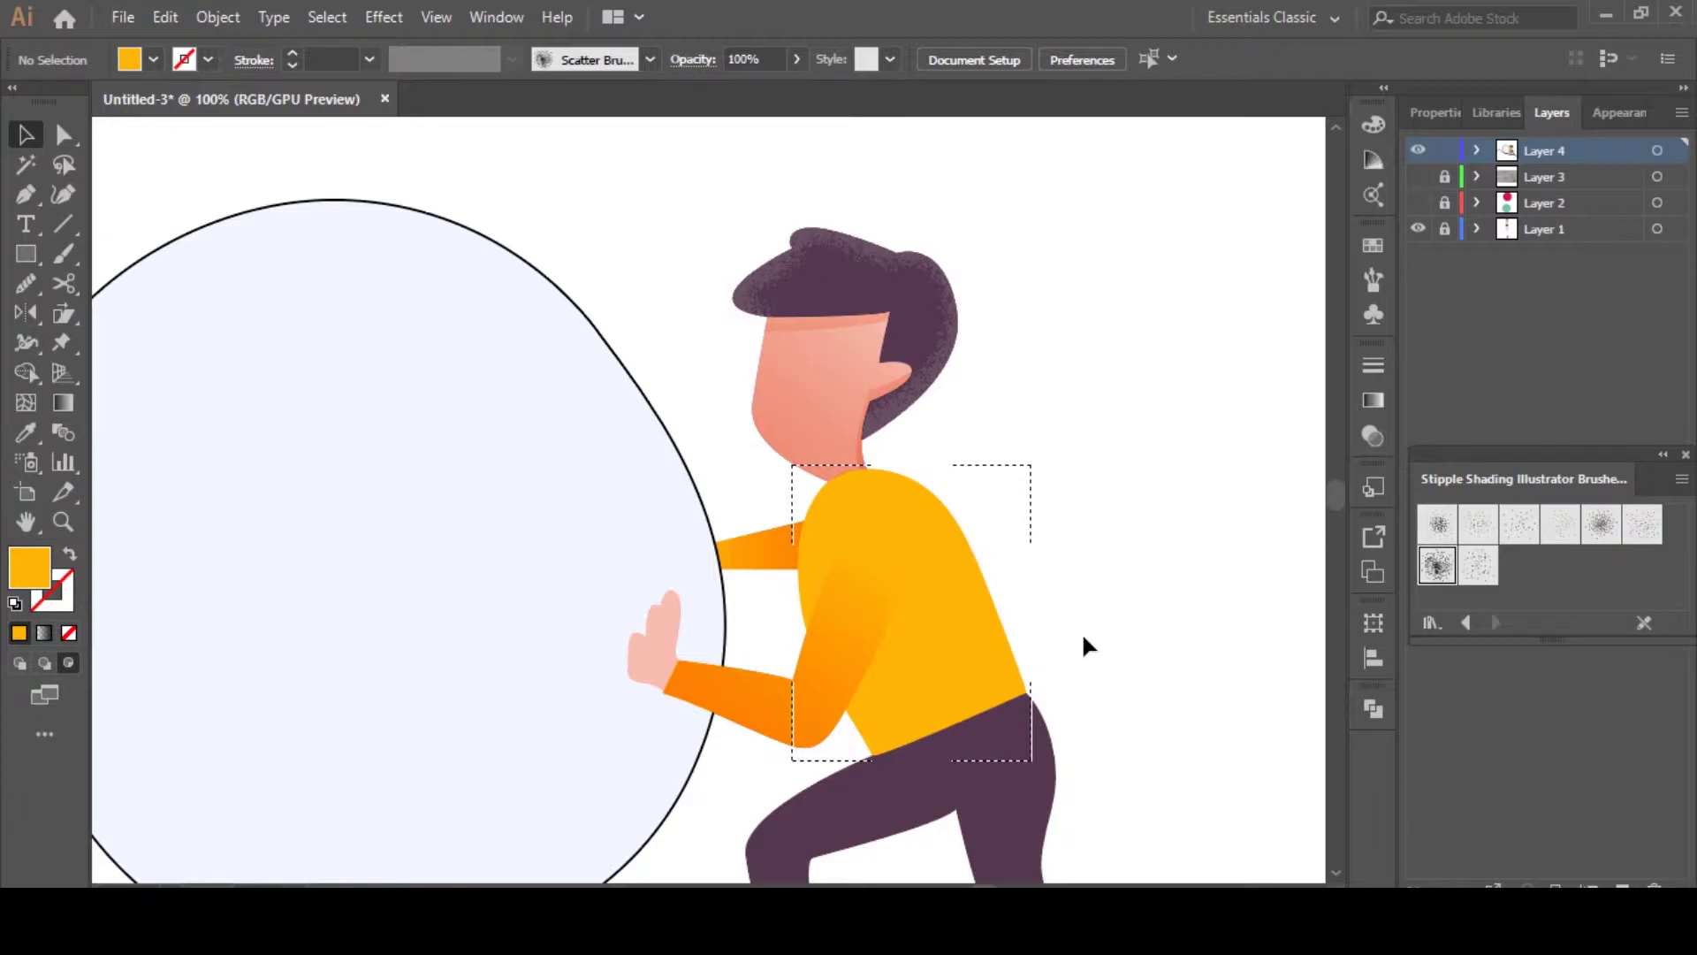
{"action": "key", "text": "b"}
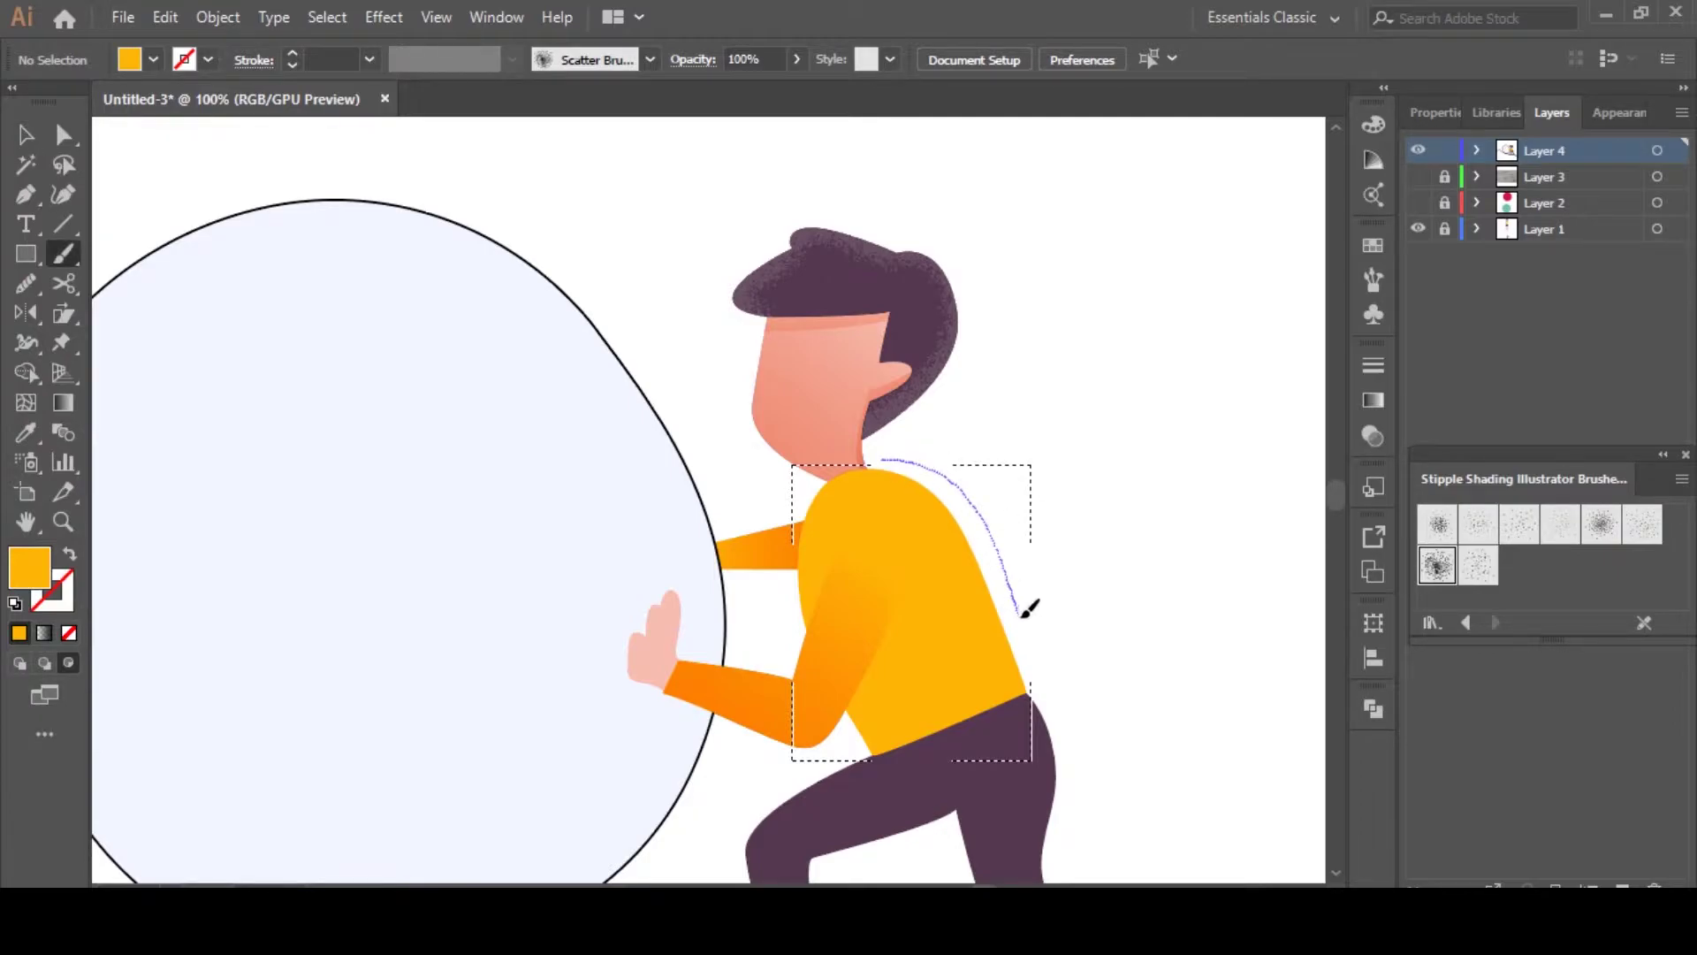
{"action": "left_click_drag", "start_coordinate": [1044, 688], "coordinate": [1044, 686]}
Set the back stipple stroke's colour to the lighter yellow fcc659
{"action": "double_click", "coordinate": [64, 603]}
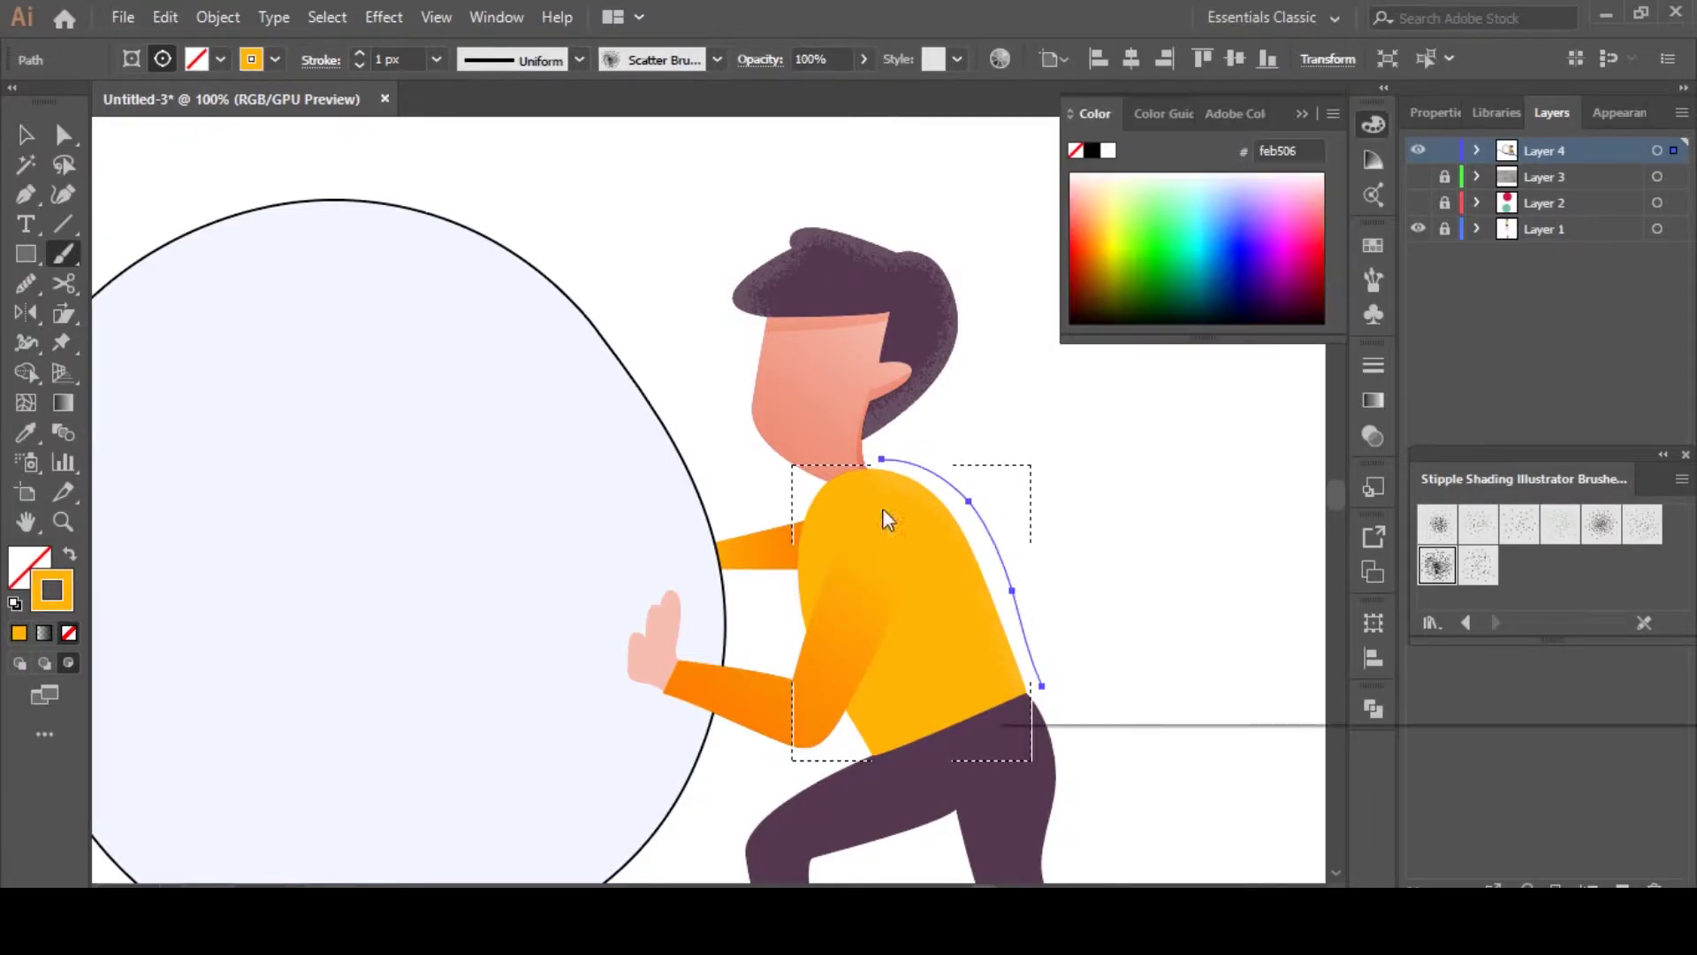
{"action": "left_click", "coordinate": [1299, 328]}
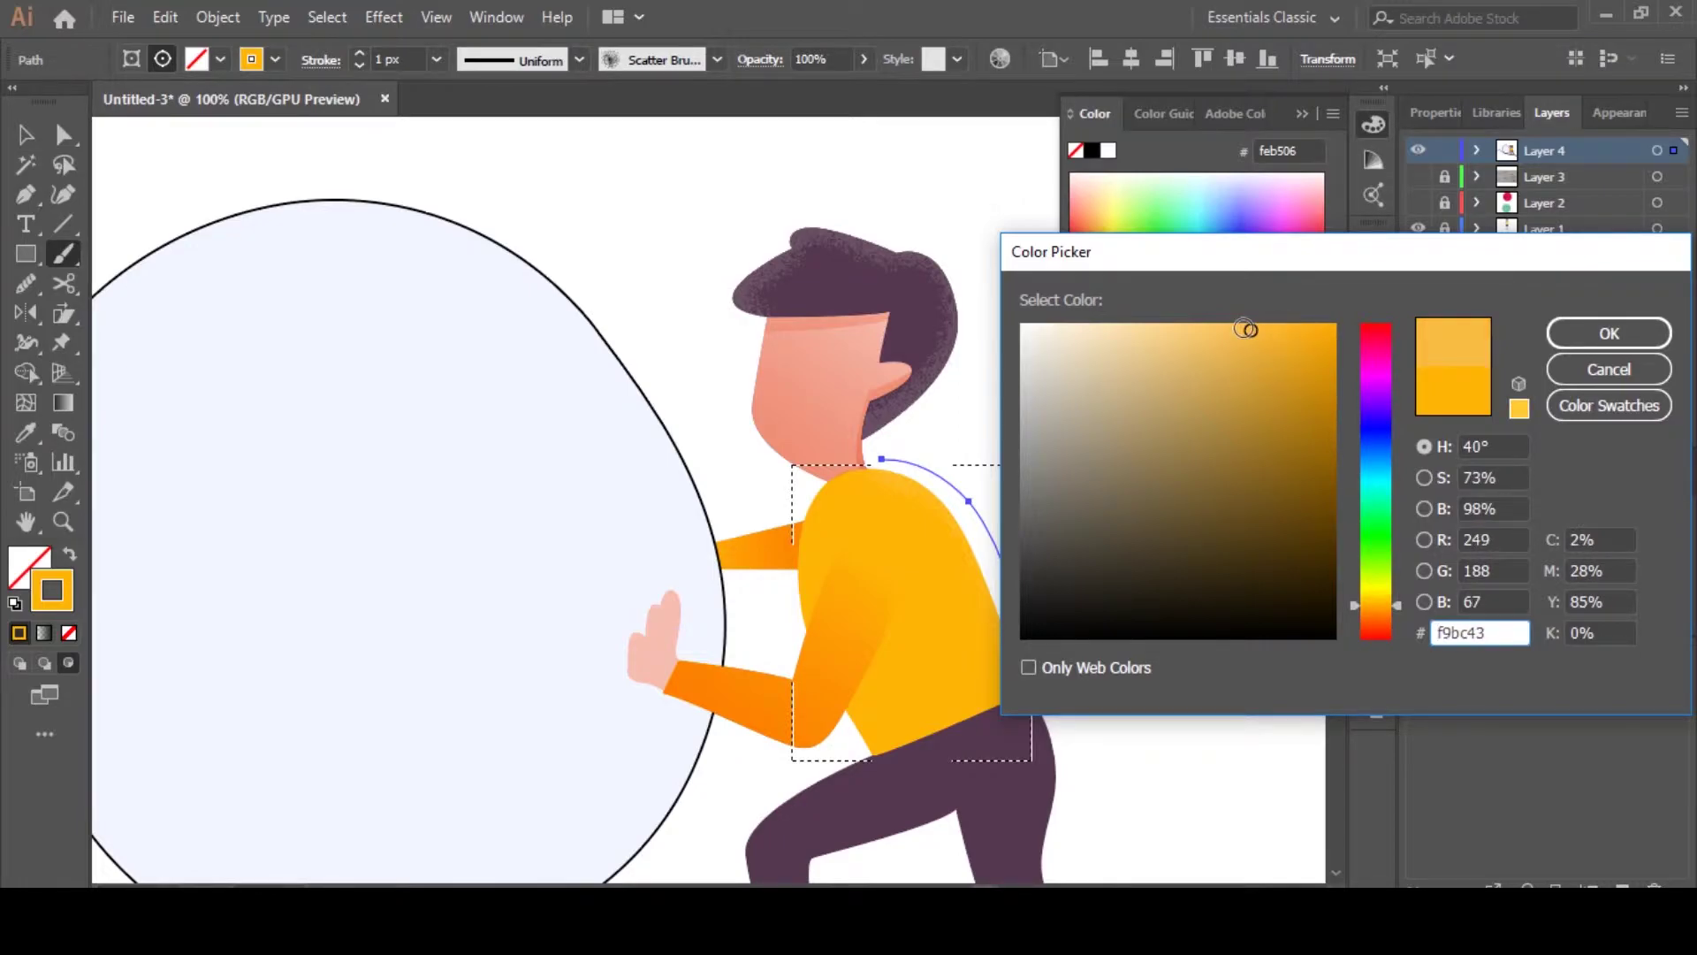
{"action": "left_click", "coordinate": [1609, 334]}
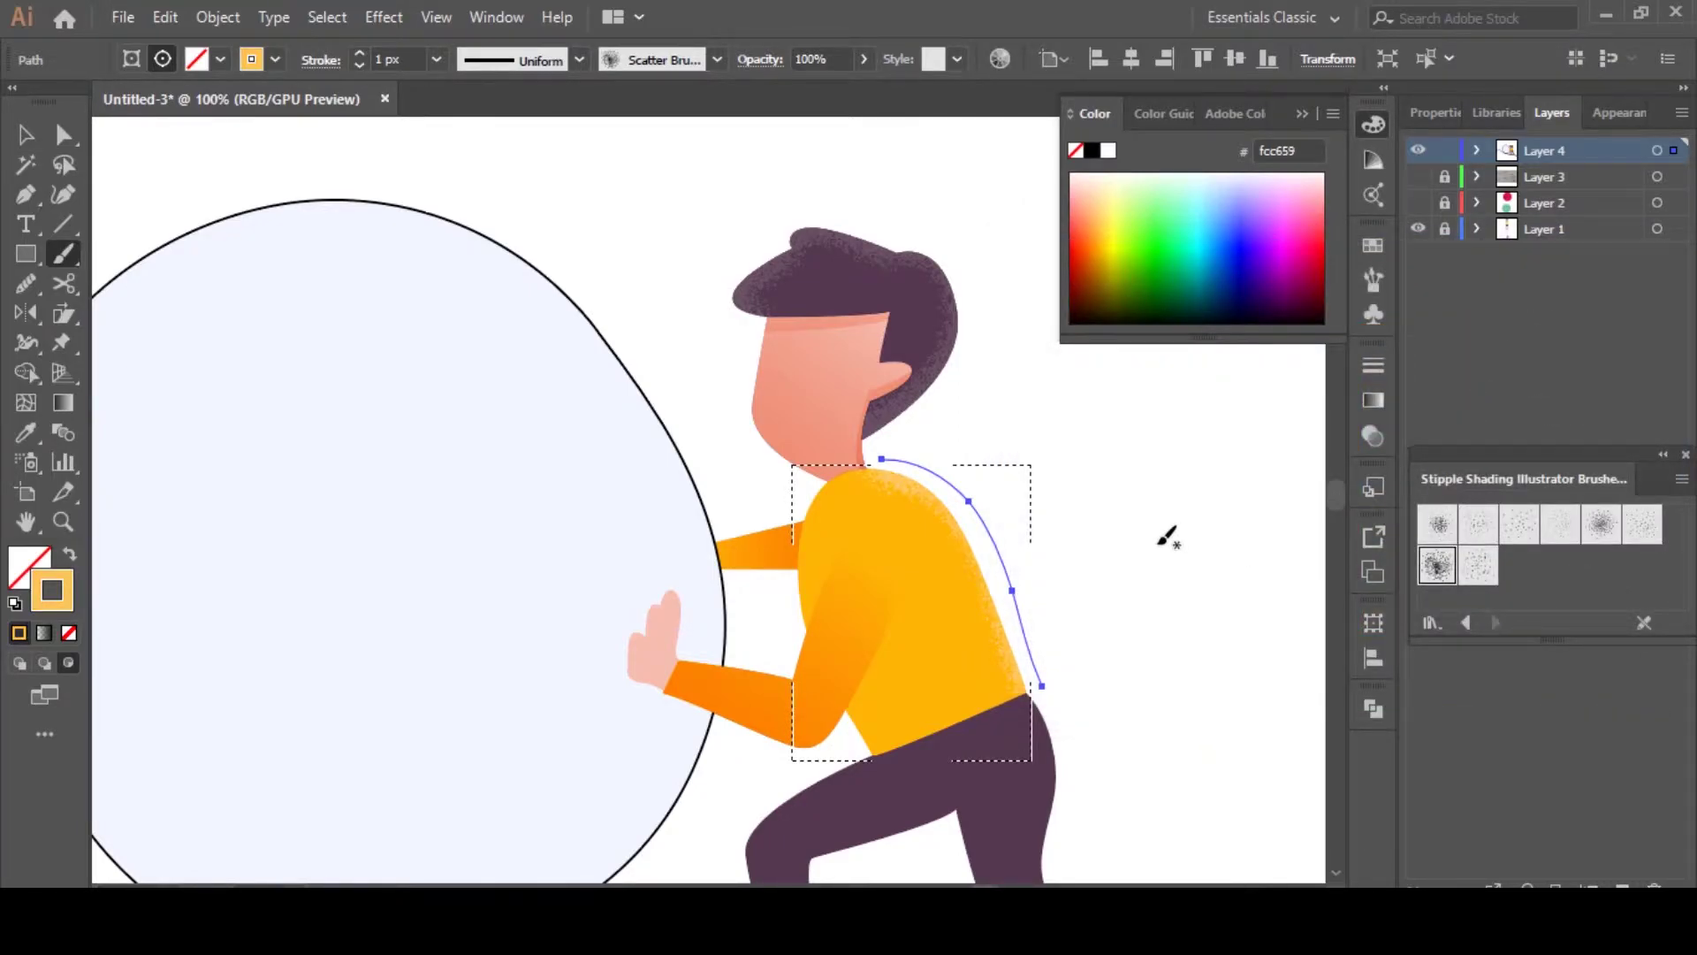
Try the Screen blend mode on the back stipple stroke and return it to Normal
{"action": "key", "text": "v"}
{"action": "left_click", "coordinate": [1372, 439]}
{"action": "left_click", "coordinate": [1160, 395]}
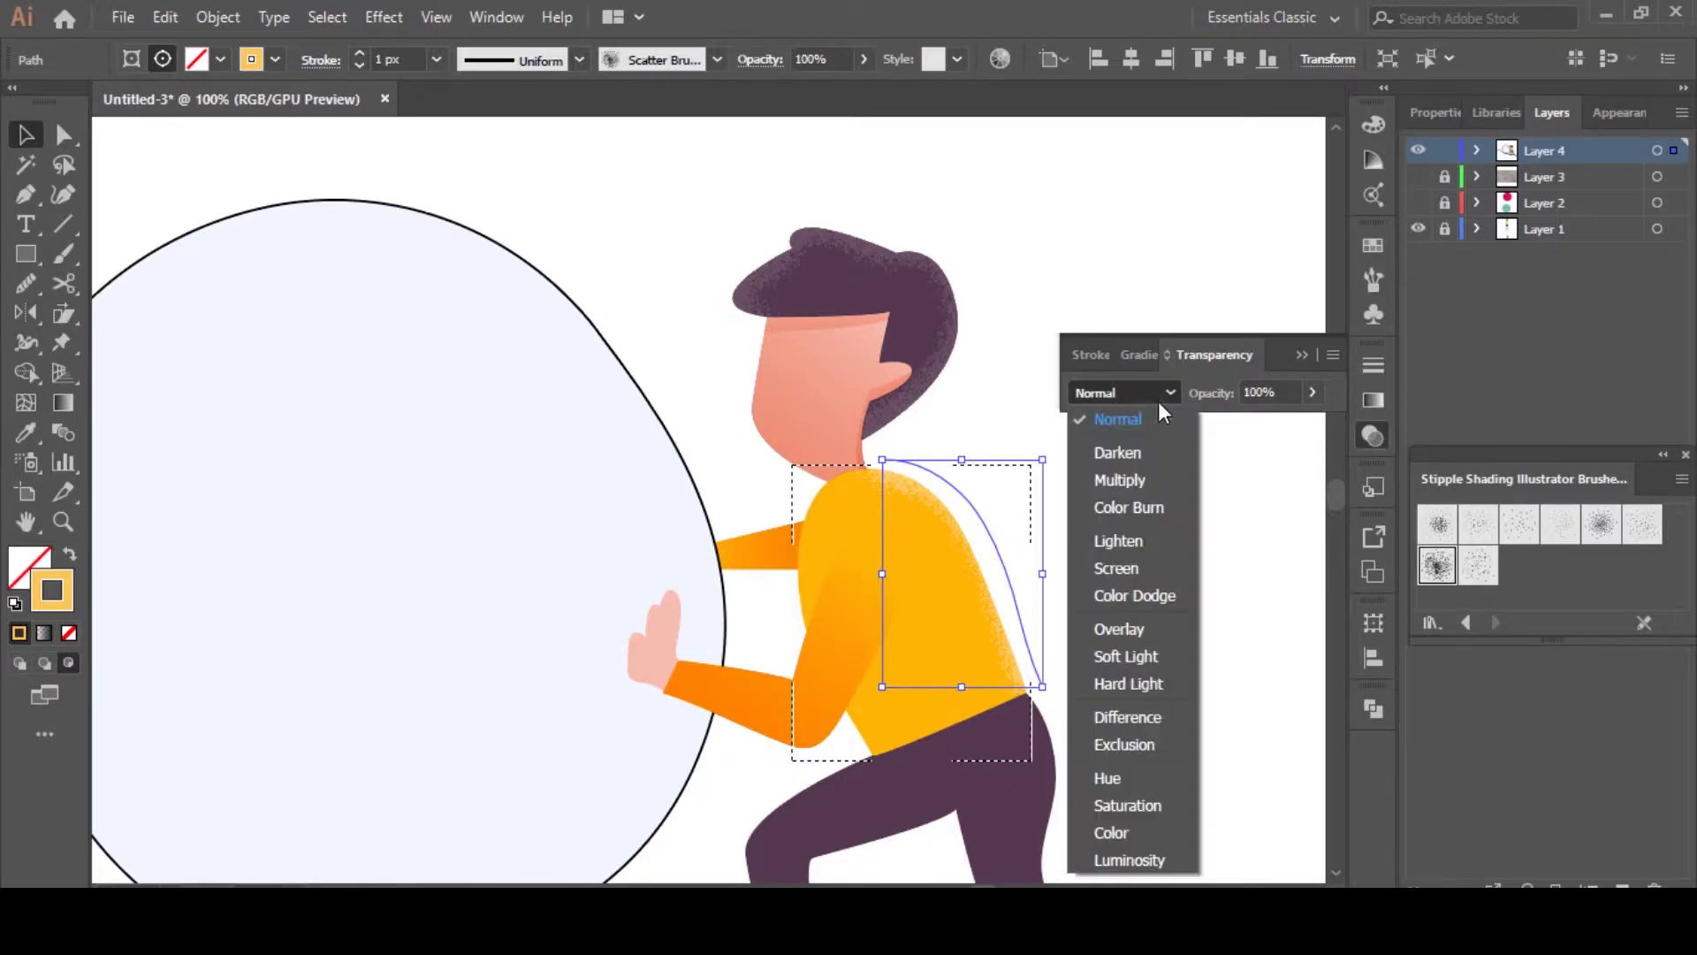
{"action": "left_click", "coordinate": [1139, 566]}
{"action": "scroll", "coordinate": [1110, 536], "scroll_direction": "down", "scroll_amount": 3}
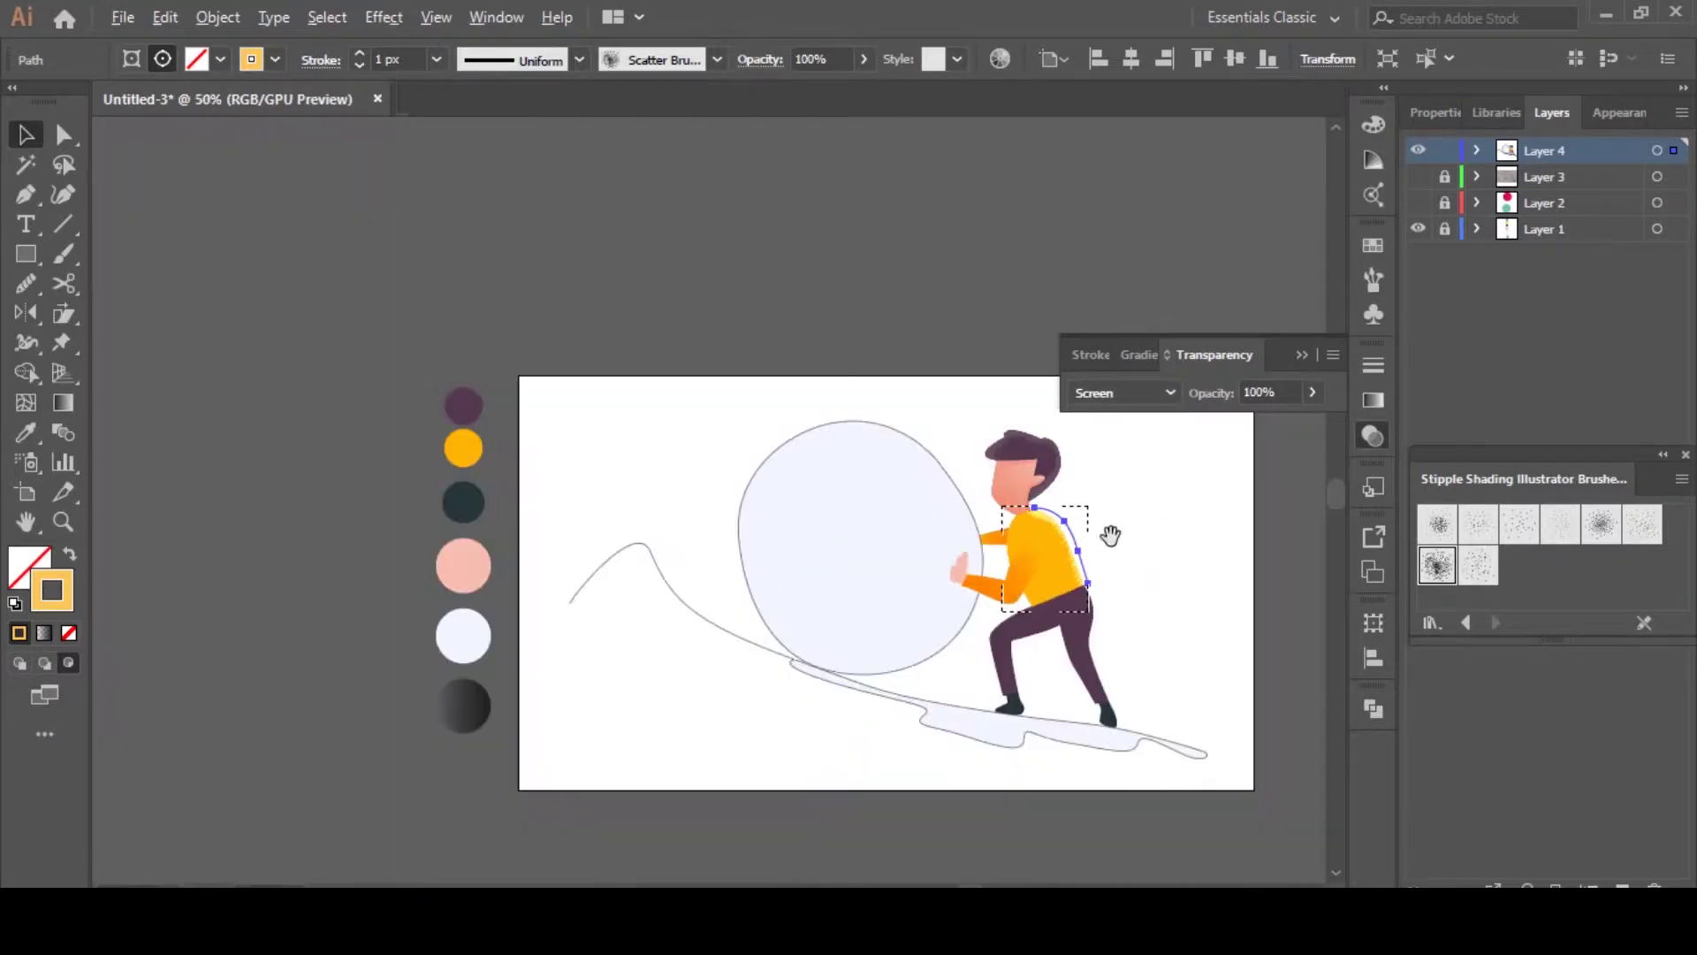
{"action": "left_click", "coordinate": [1167, 393]}
{"action": "left_click", "coordinate": [1116, 409]}
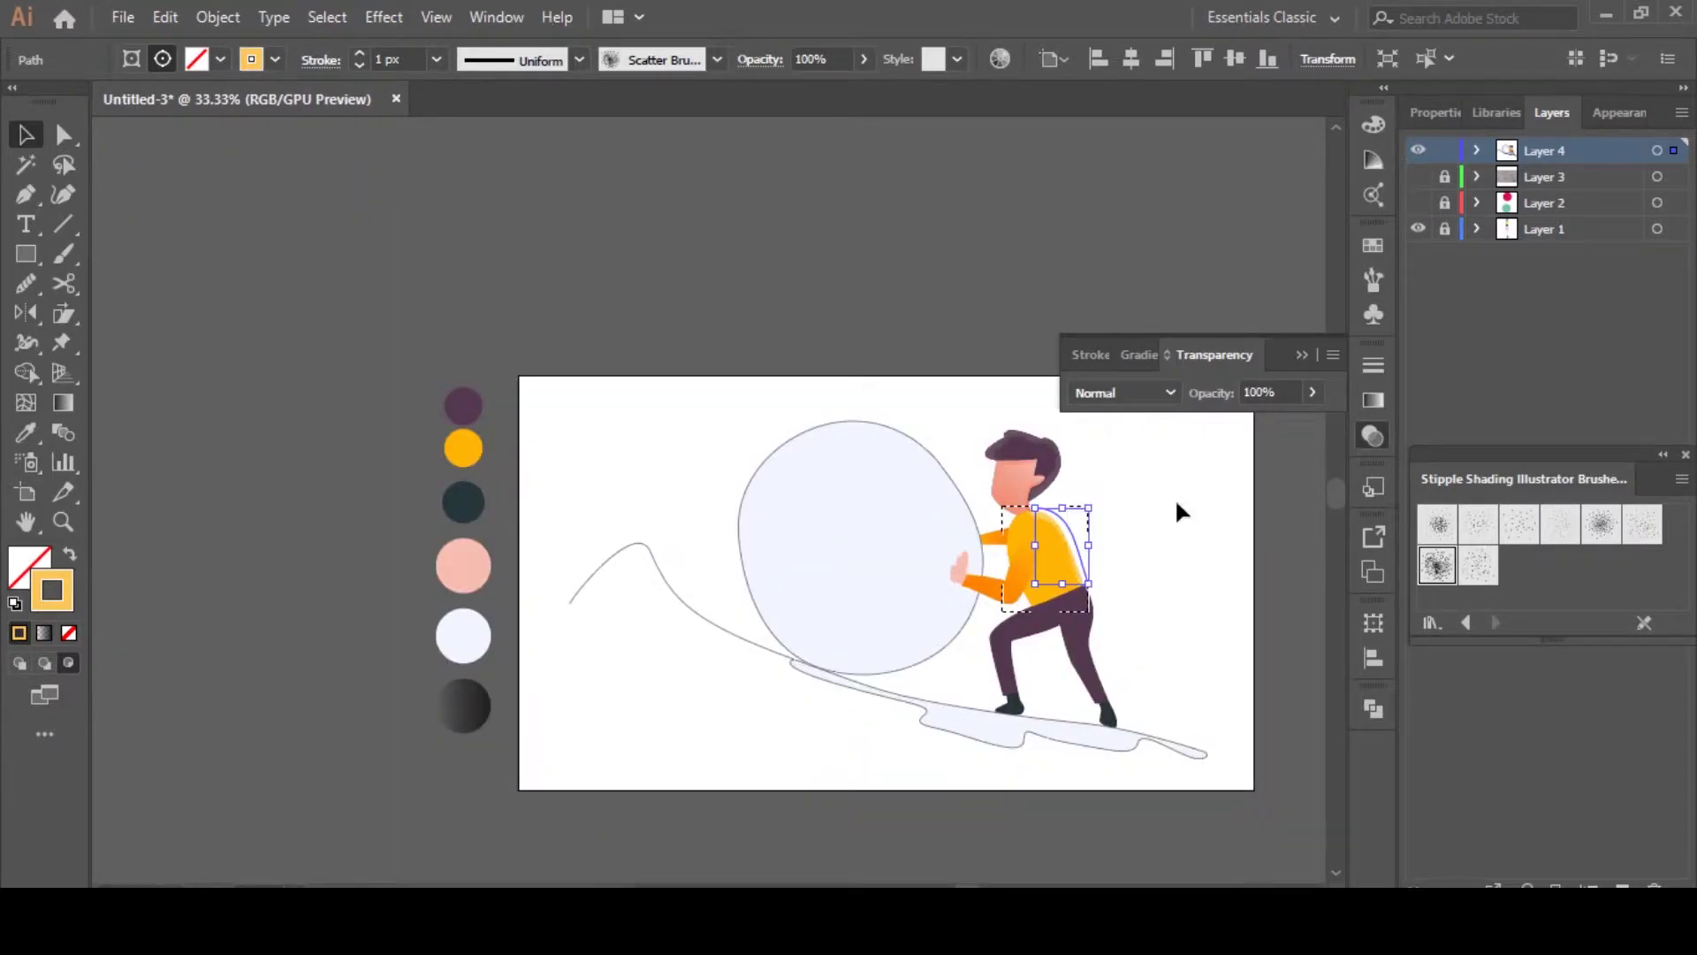
{"action": "scroll", "coordinate": [1110, 529], "scroll_direction": "up", "scroll_amount": 3}
{"action": "left_click", "coordinate": [1123, 559]}
{"action": "scroll", "coordinate": [890, 682], "scroll_direction": "down", "scroll_amount": 3}
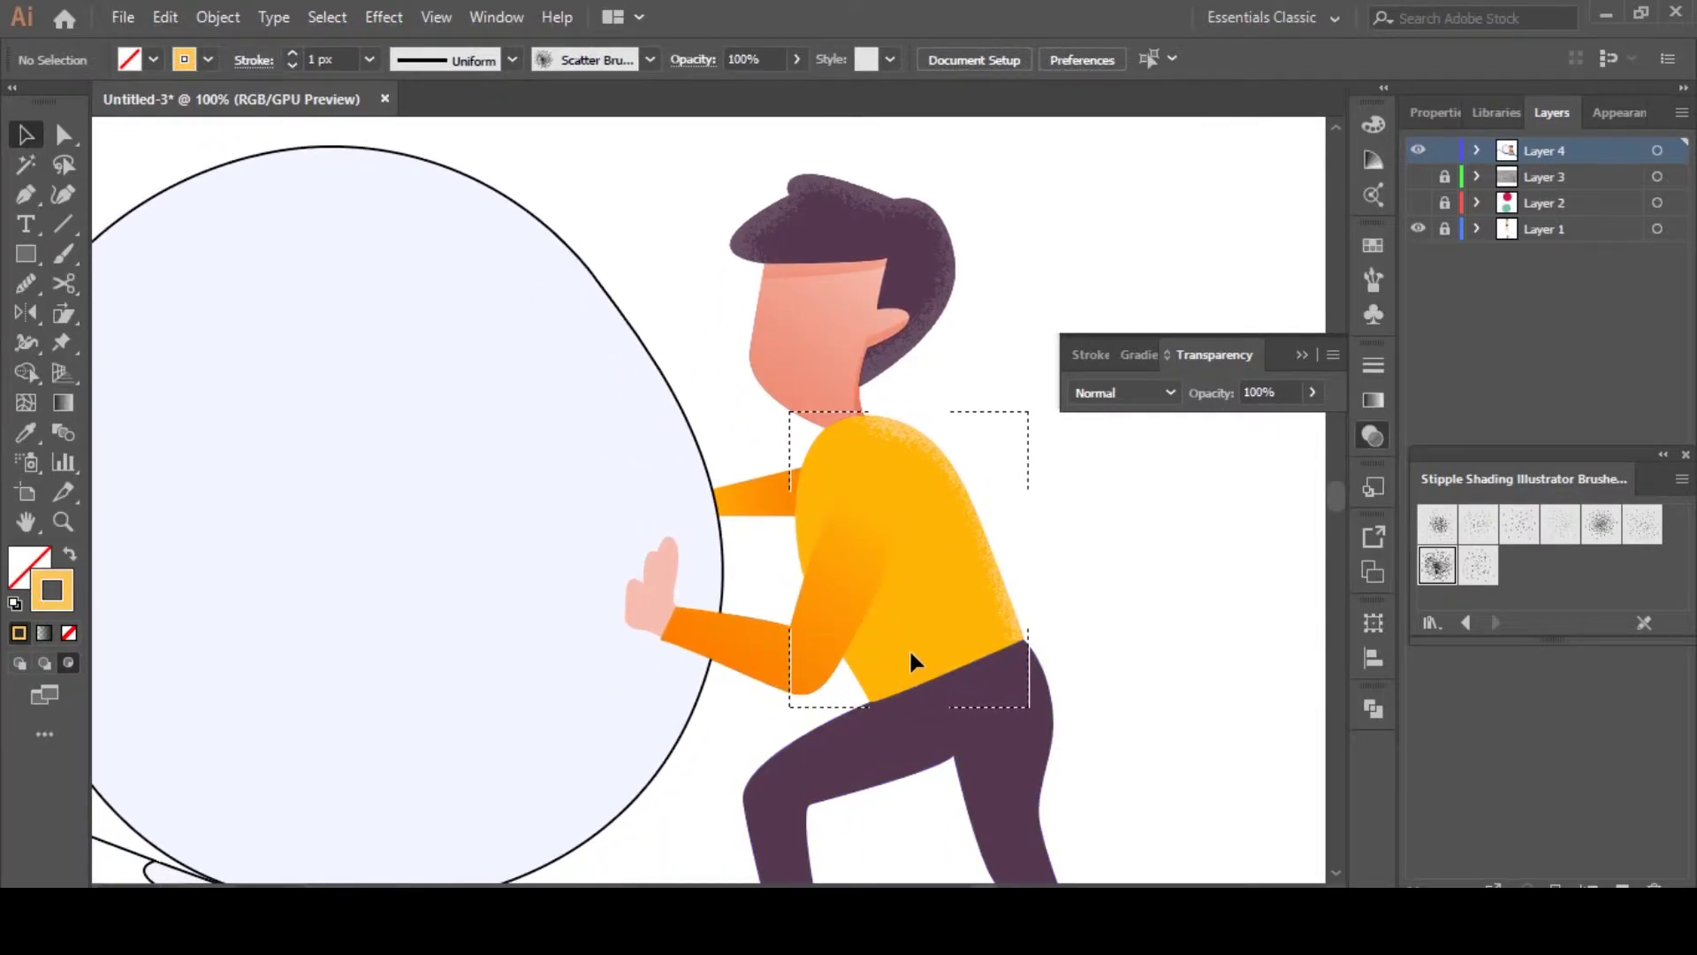
Paint a second stipple stroke along the shirt's back and another from behind the elbow down to the front waist
{"action": "key", "text": "b"}
{"action": "left_click_drag", "start_coordinate": [880, 406], "coordinate": [1041, 632]}
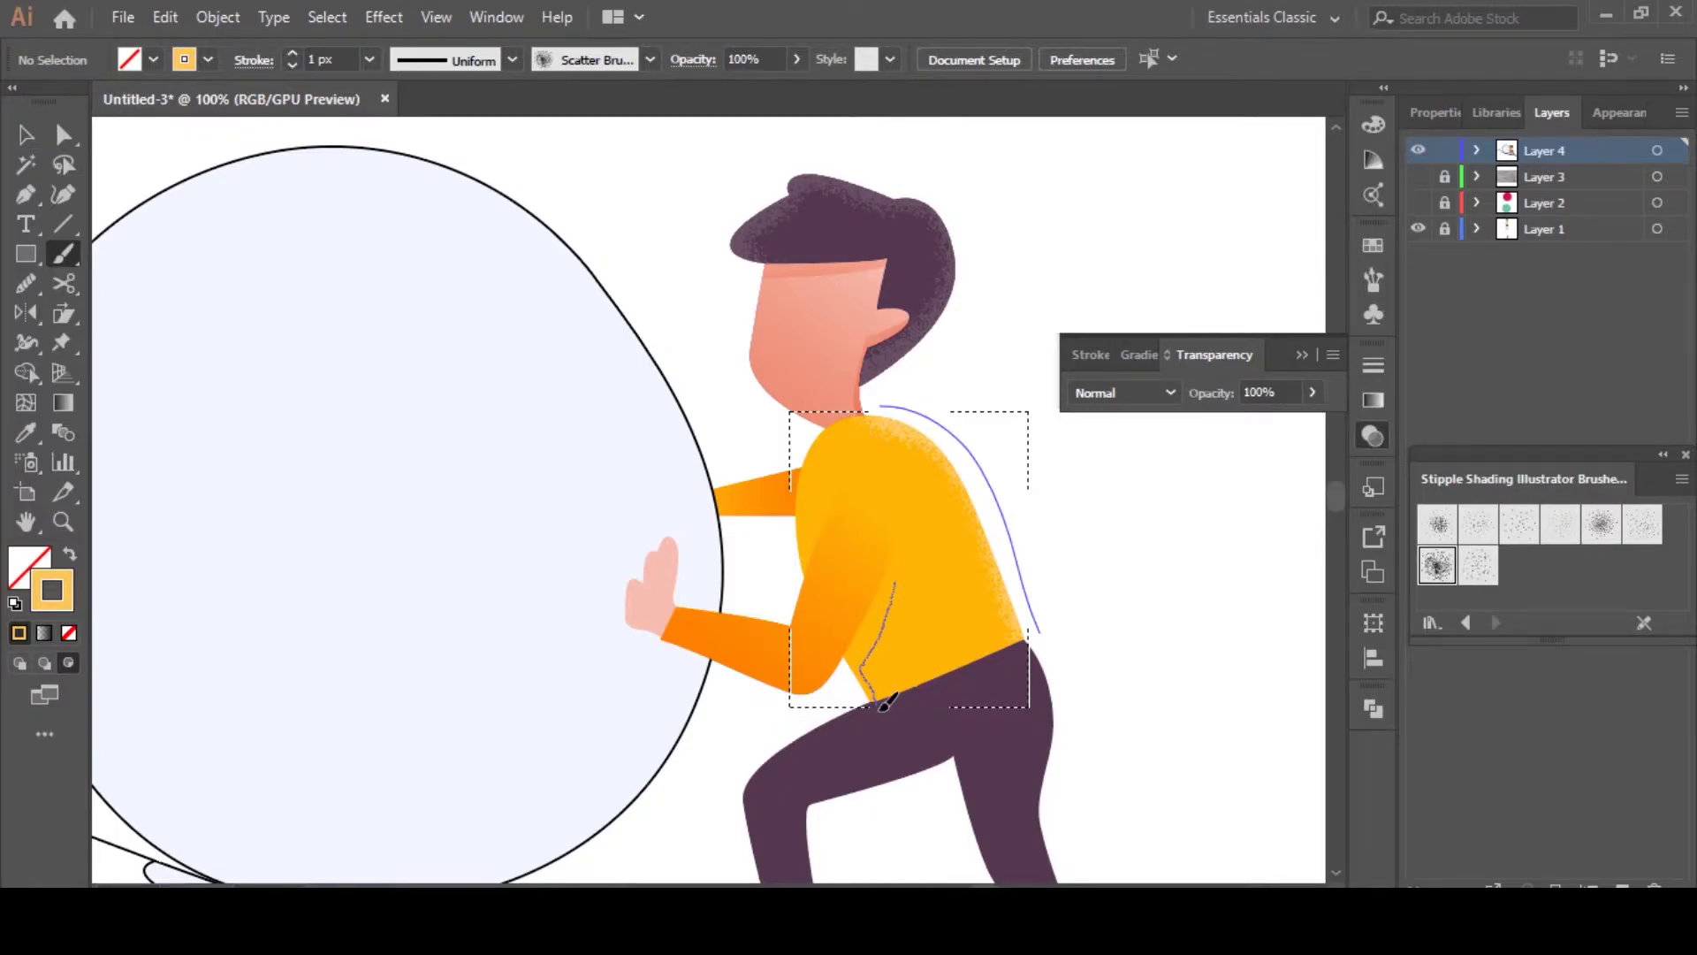
{"action": "left_click_drag", "start_coordinate": [883, 705], "coordinate": [879, 705]}
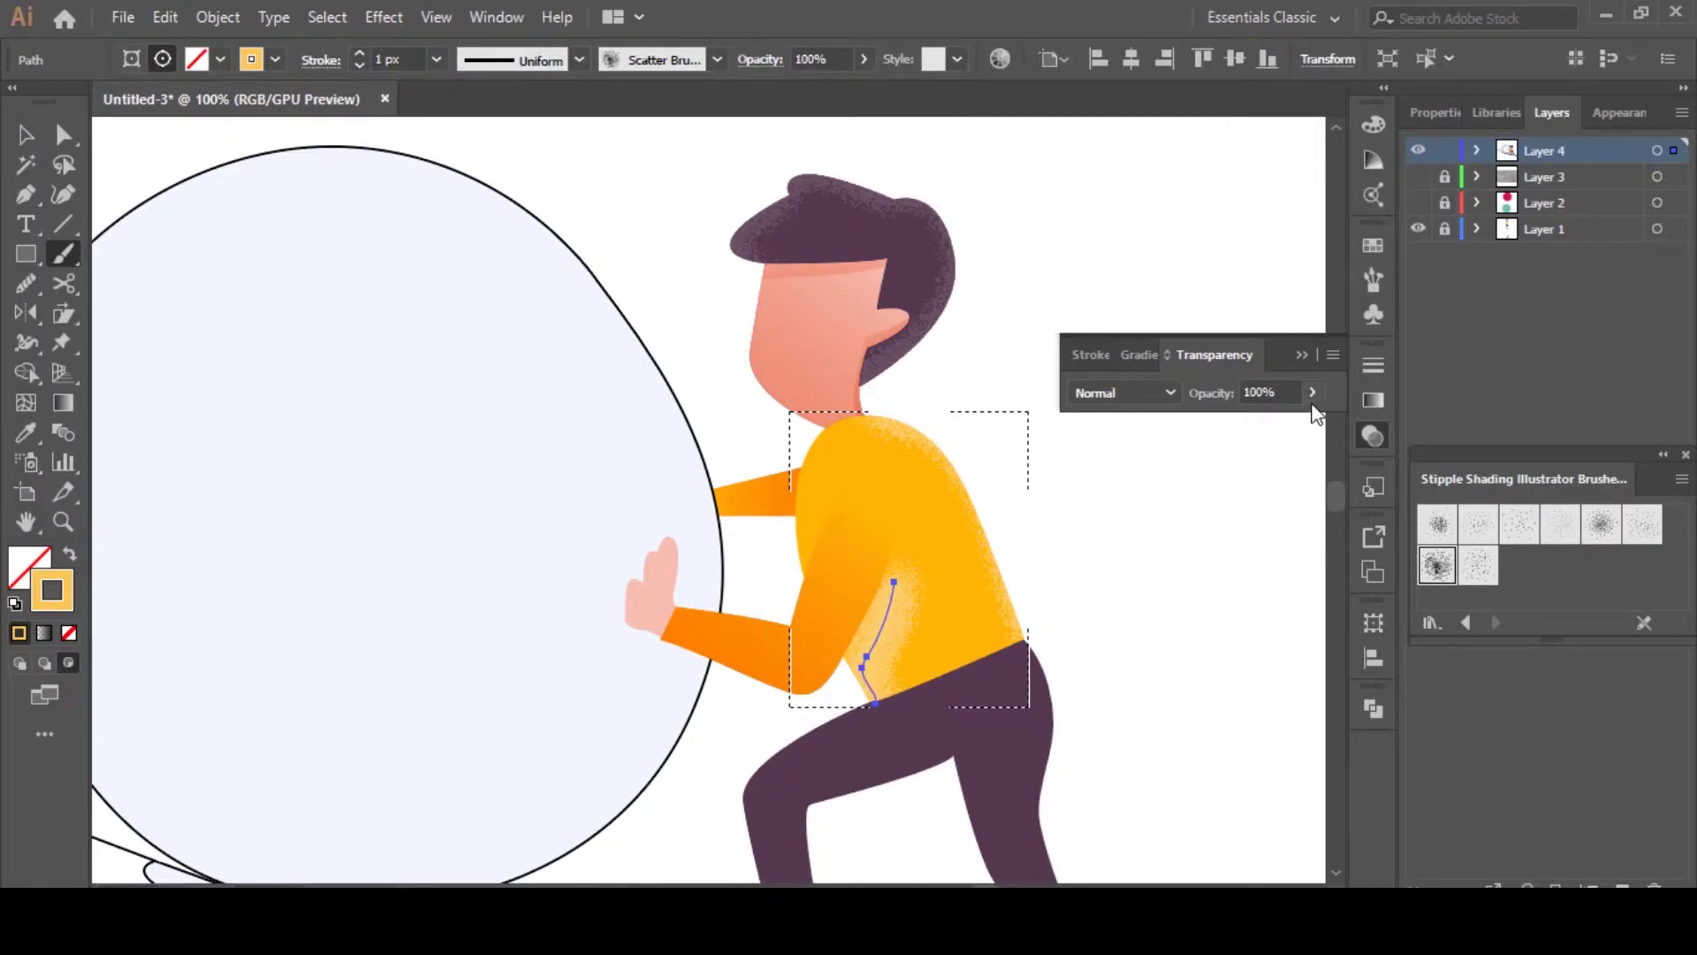
Set the colour of the stipple stroke between the elbow and front waist to ffa300
{"action": "double_click", "coordinate": [60, 587]}
{"action": "type", "text": "ffa300"}
{"action": "left_click", "coordinate": [1609, 334]}
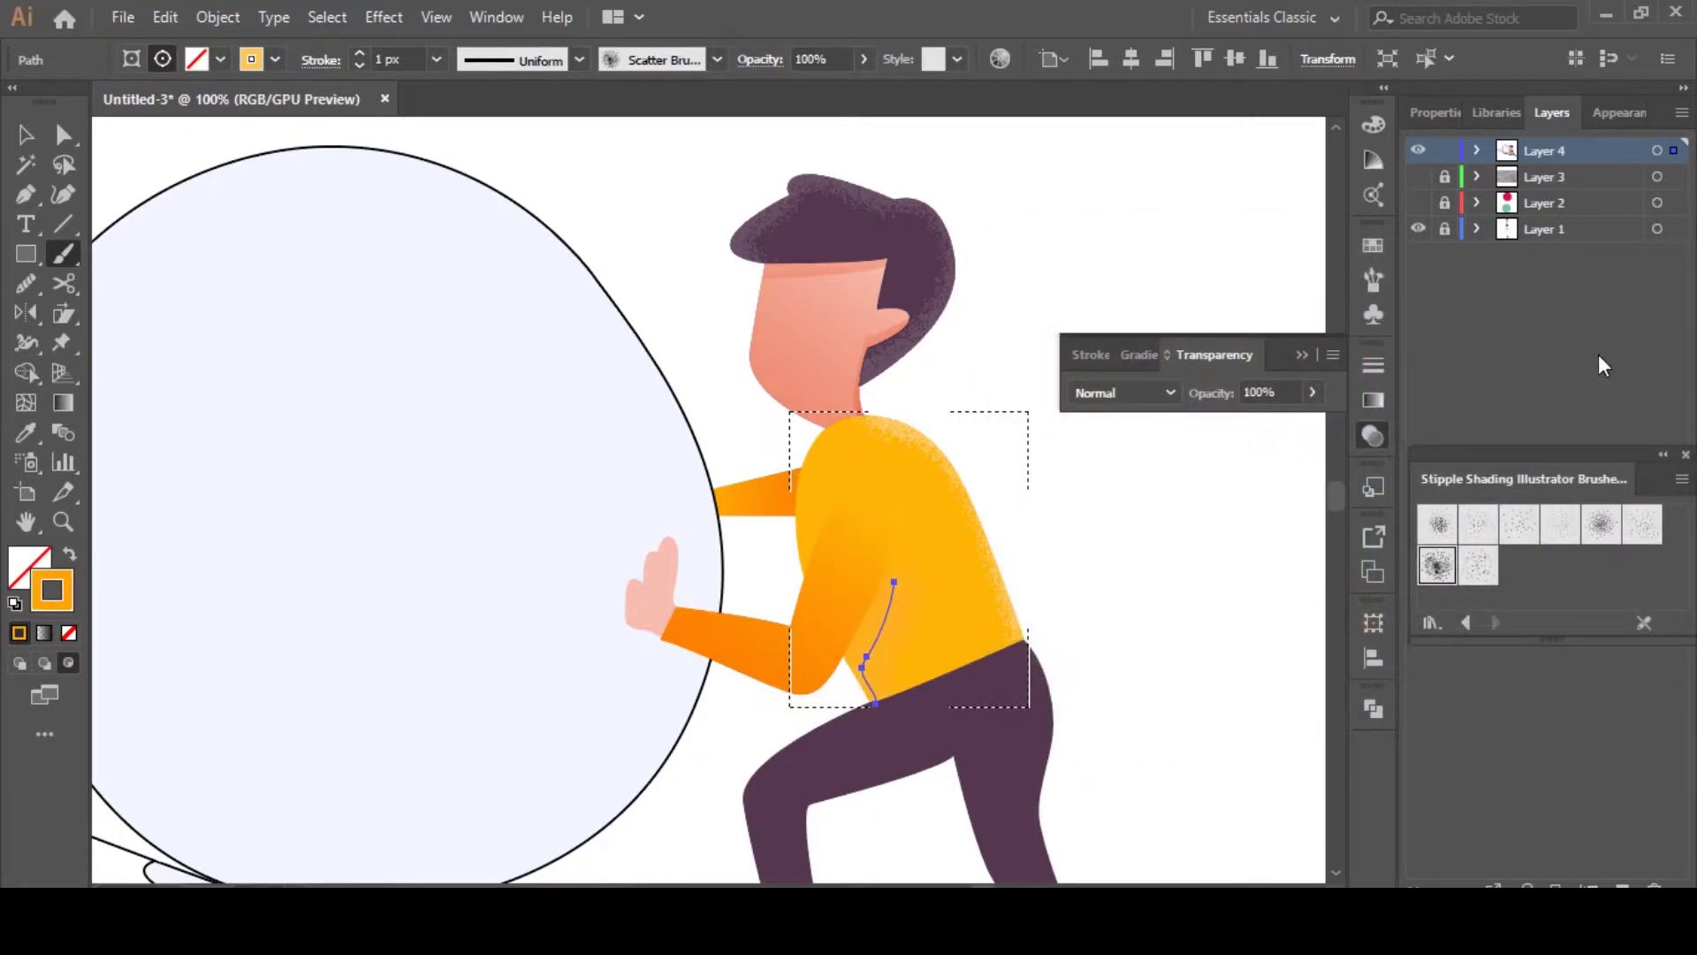
Set the front-waist stipple stroke to Overlay blending at 72% opacity and deselect it
{"action": "left_click", "coordinate": [1171, 394]}
{"action": "left_click", "coordinate": [1136, 627]}
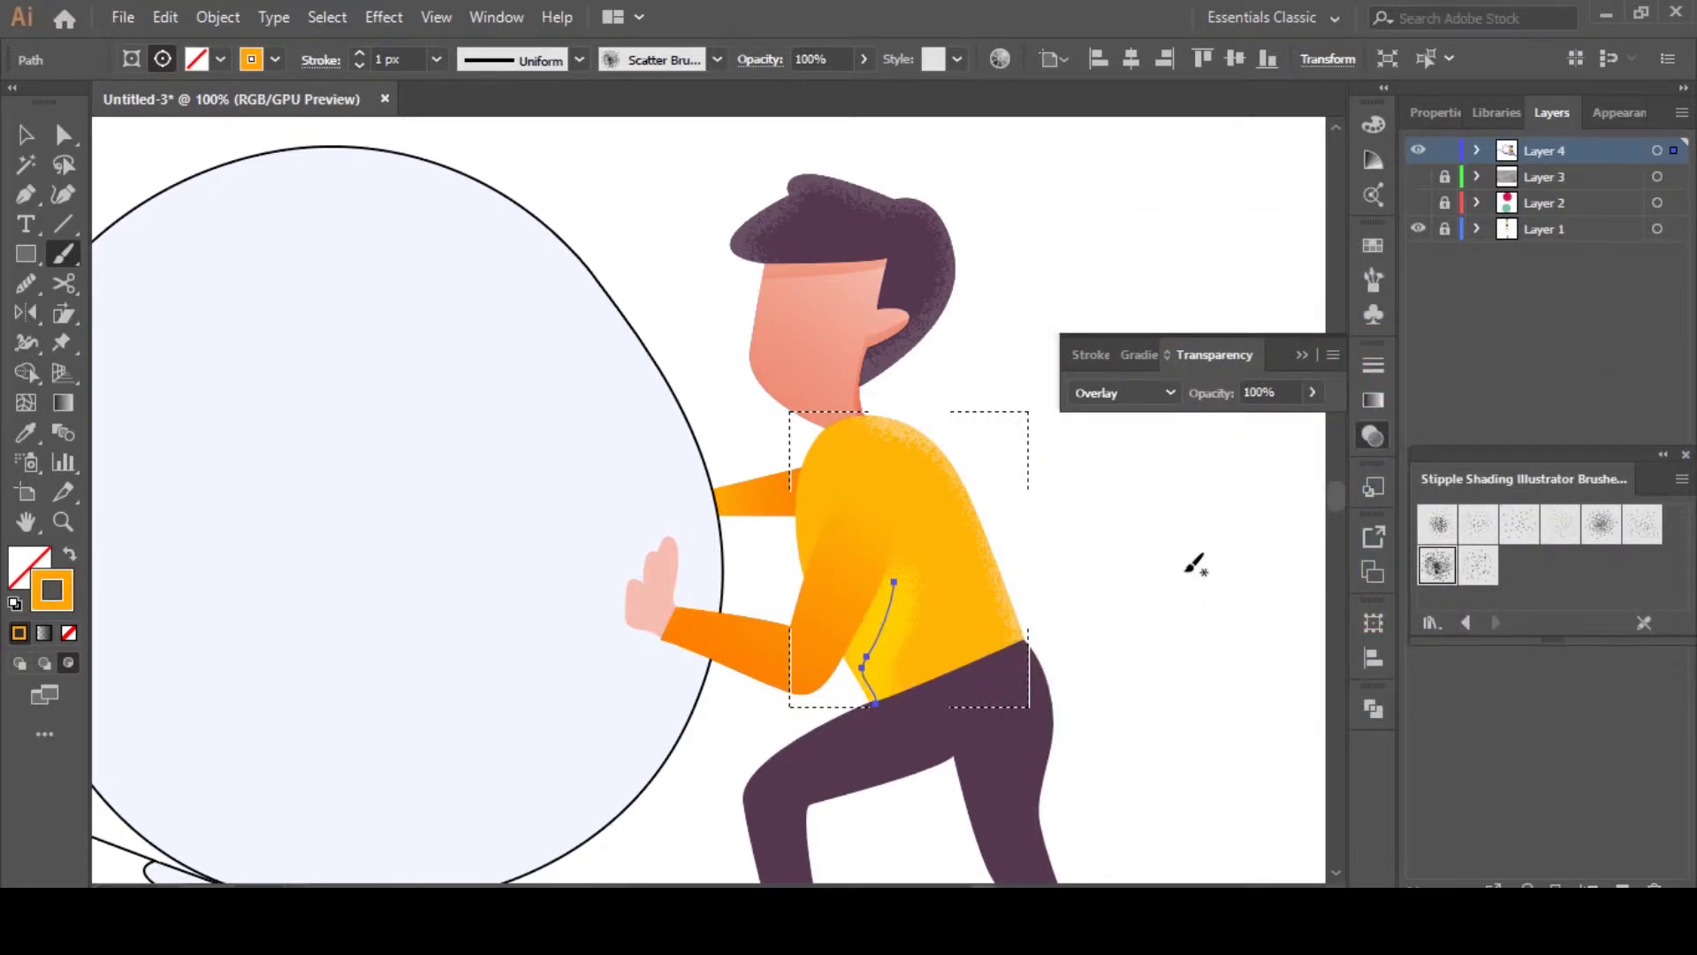
{"action": "left_click", "coordinate": [1313, 391]}
{"action": "left_click_drag", "start_coordinate": [1313, 422], "coordinate": [1279, 424]}
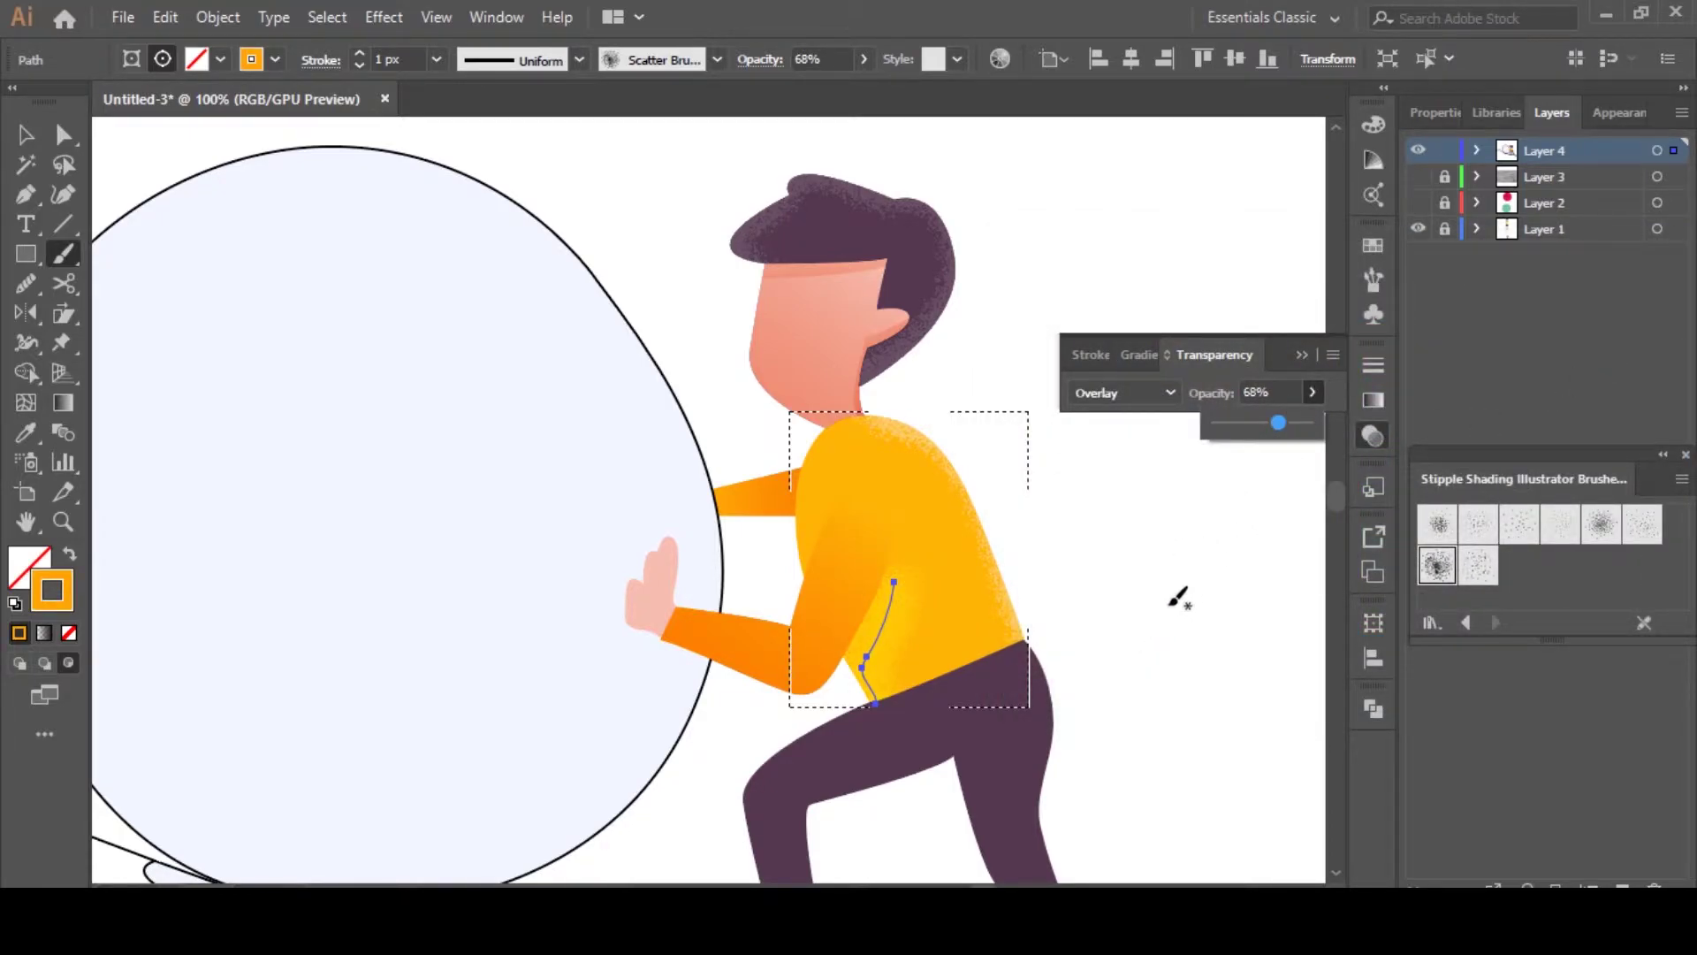
{"action": "scroll", "coordinate": [1111, 594], "scroll_direction": "down", "scroll_amount": 4}
{"action": "left_click_drag", "start_coordinate": [1287, 426], "coordinate": [1290, 425]}
{"action": "left_click", "coordinate": [1255, 522]}
{"action": "left_click", "coordinate": [1259, 515]}
{"action": "key", "text": "v"}
{"action": "left_click", "coordinate": [1128, 541]}
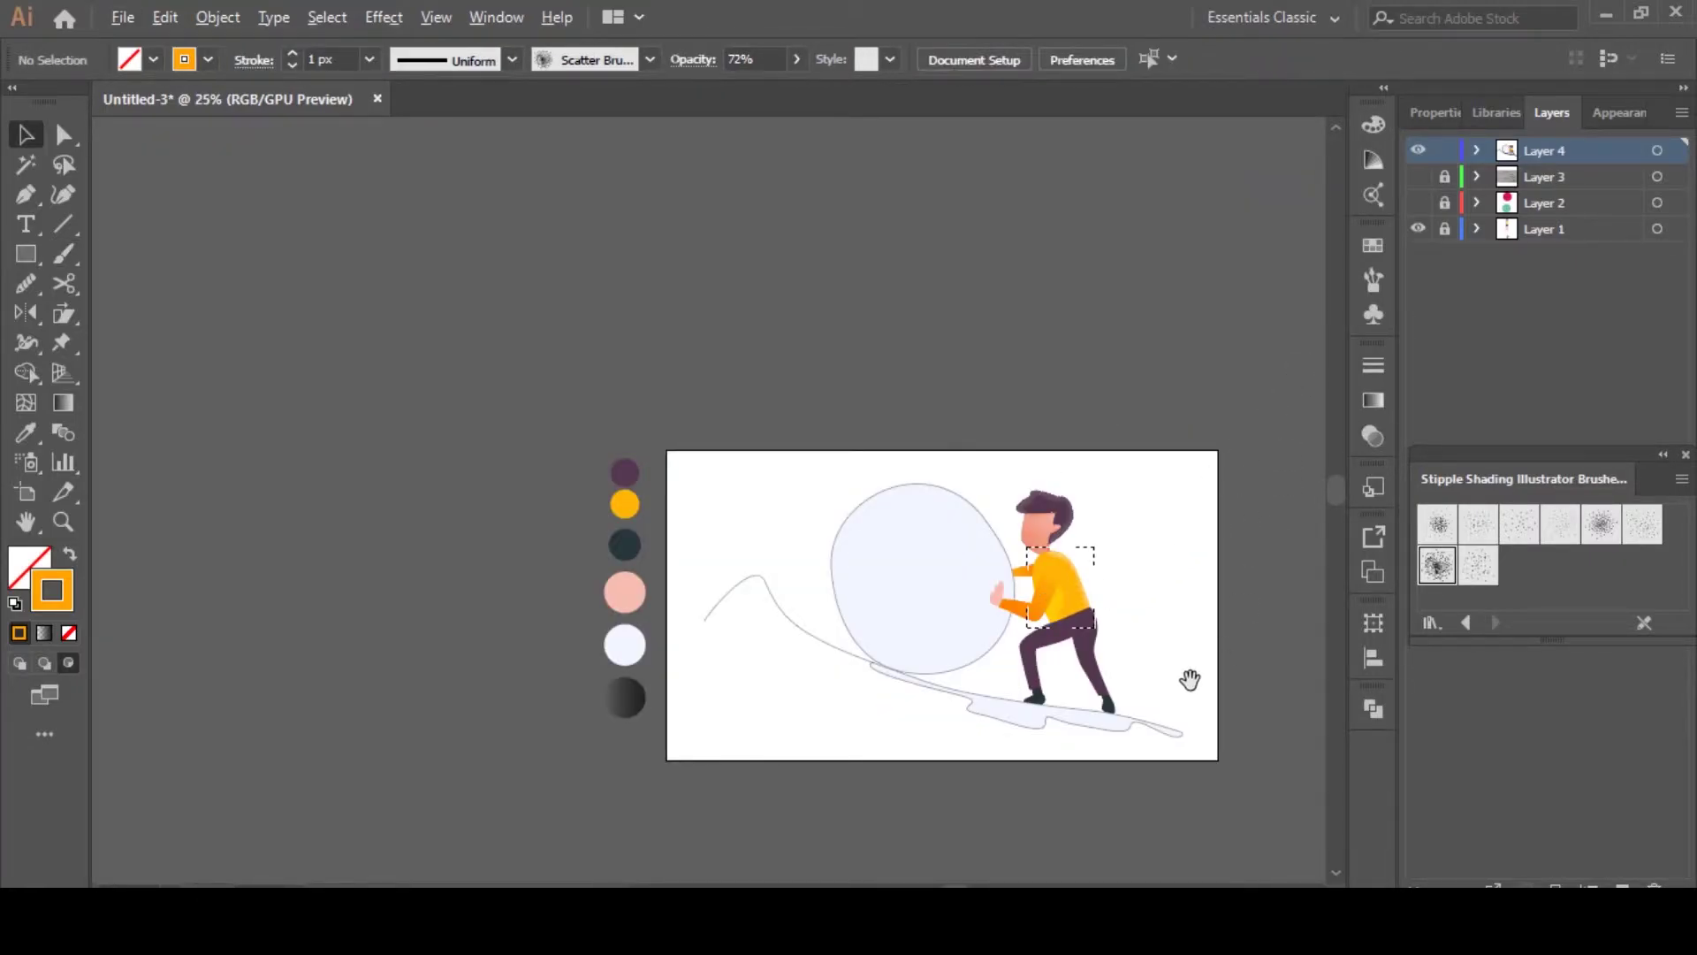
Paint a stipple brush stroke inside the front sleeve, along the forearm's lower edge and around the elbow to the upper arm
{"action": "scroll", "coordinate": [1072, 648], "scroll_direction": "up", "scroll_amount": 4}
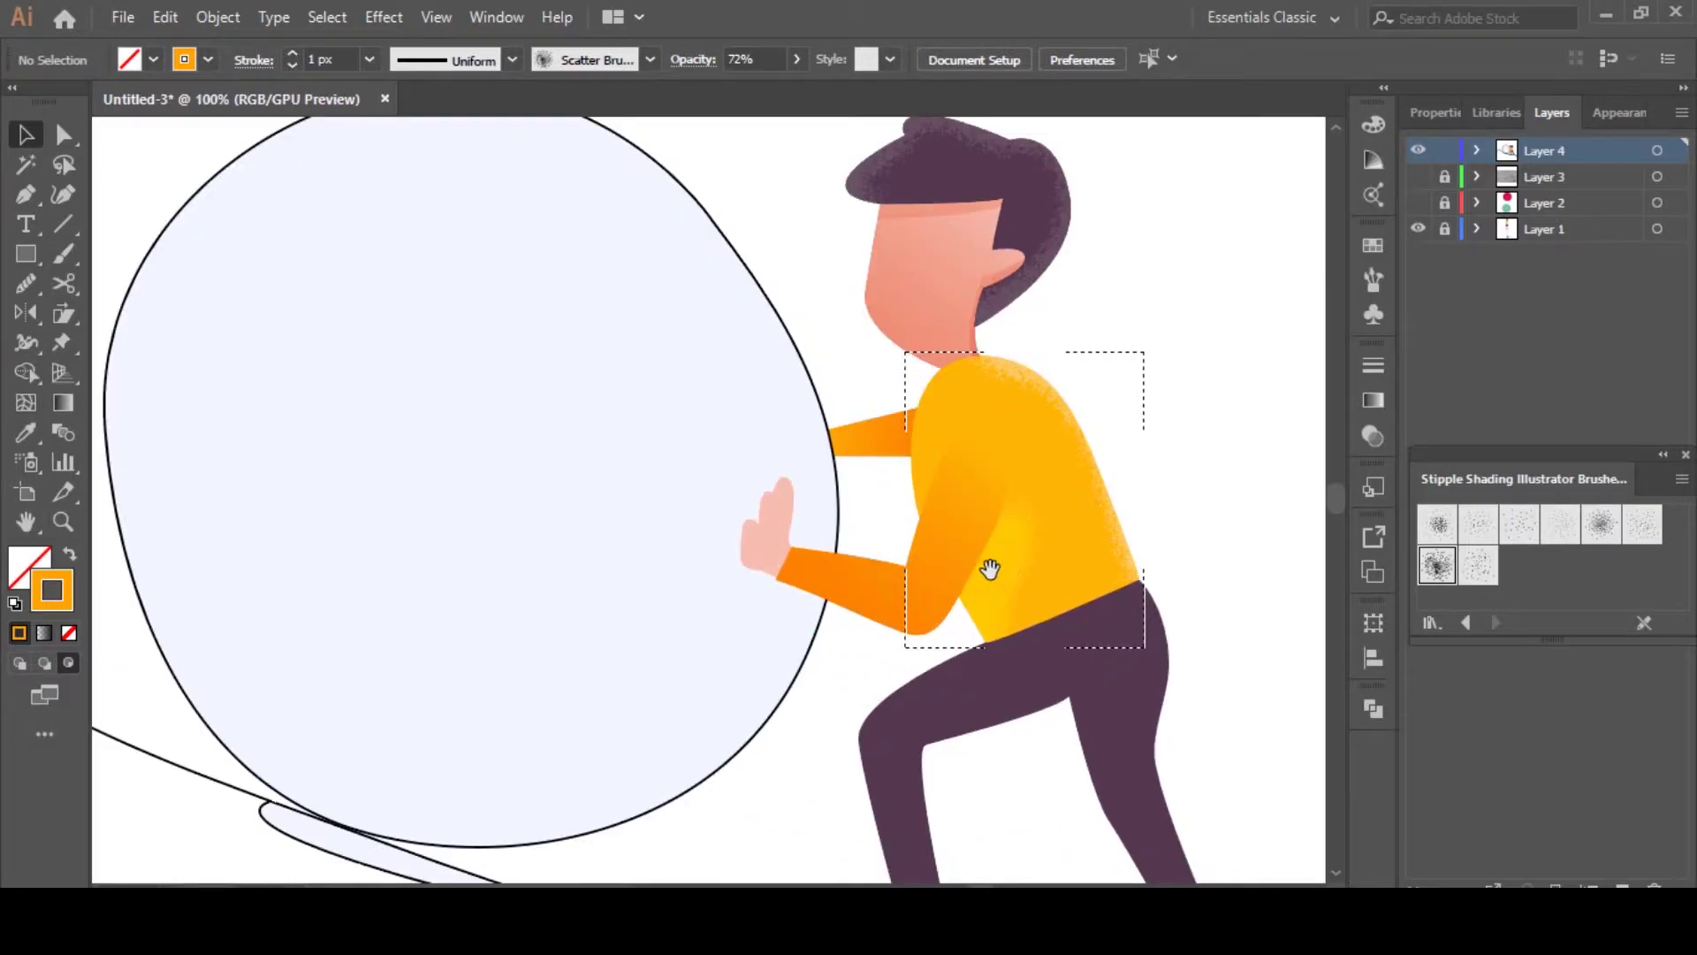
{"action": "scroll", "coordinate": [894, 625], "scroll_direction": "up", "scroll_amount": 1}
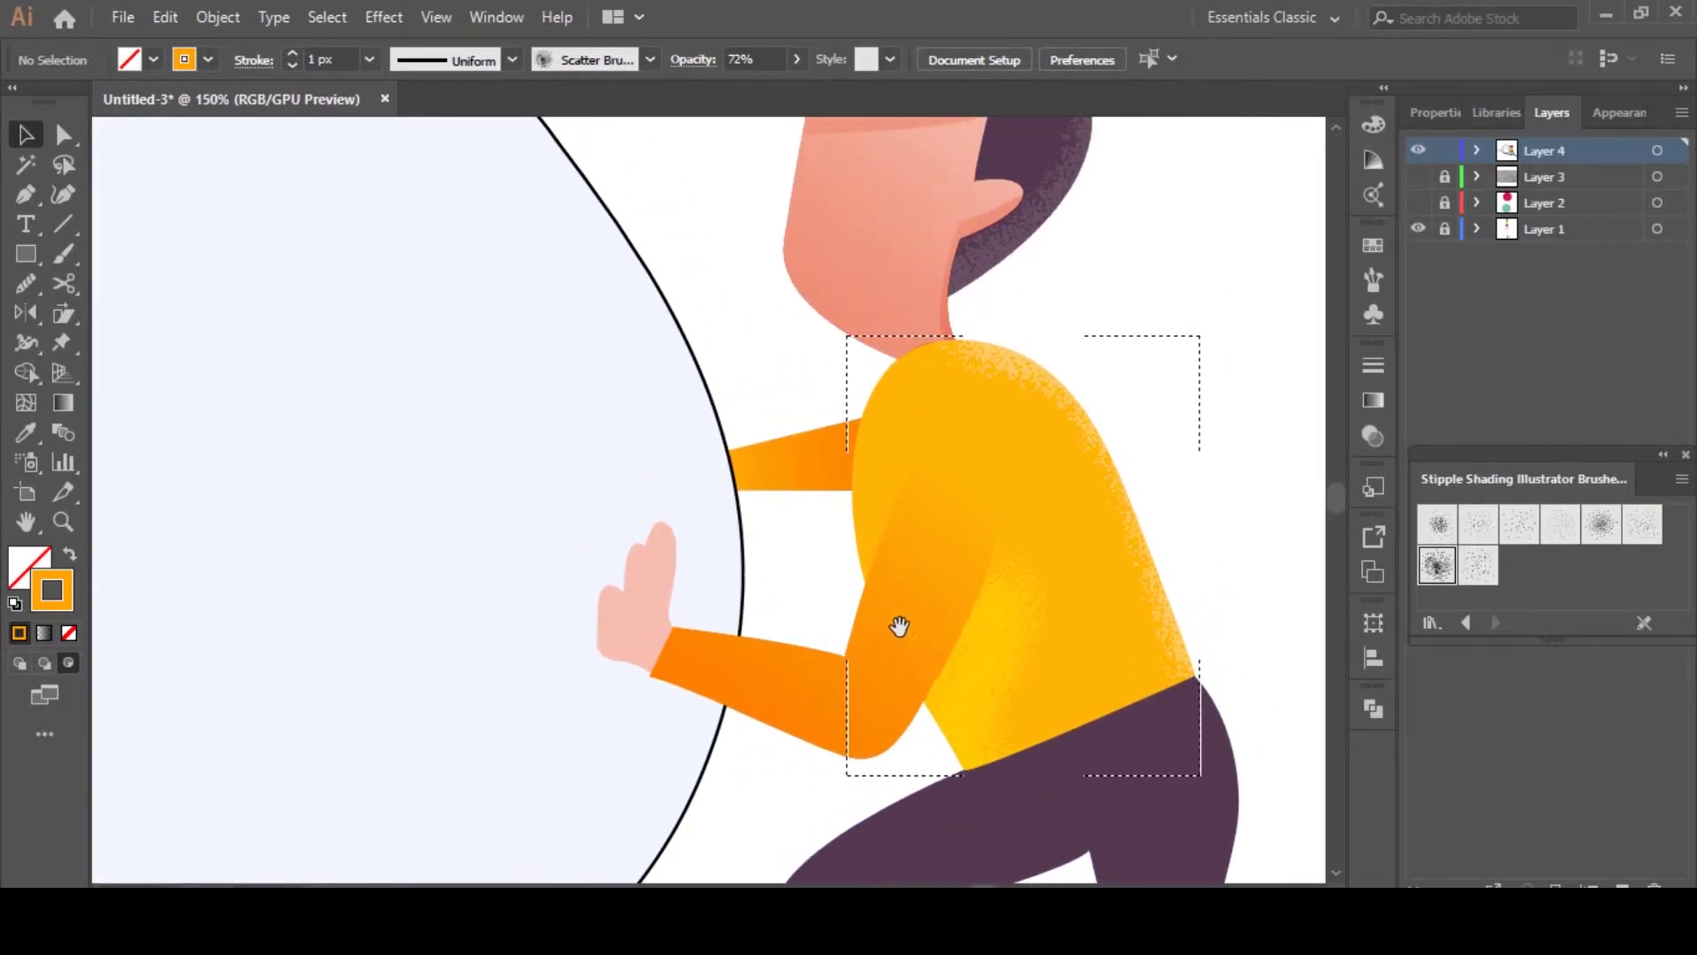
{"action": "left_click", "coordinate": [846, 724]}
{"action": "key", "text": "ctrl+shift+a"}
{"action": "key", "text": "b"}
{"action": "left_click_drag", "start_coordinate": [804, 789], "coordinate": [764, 675]}
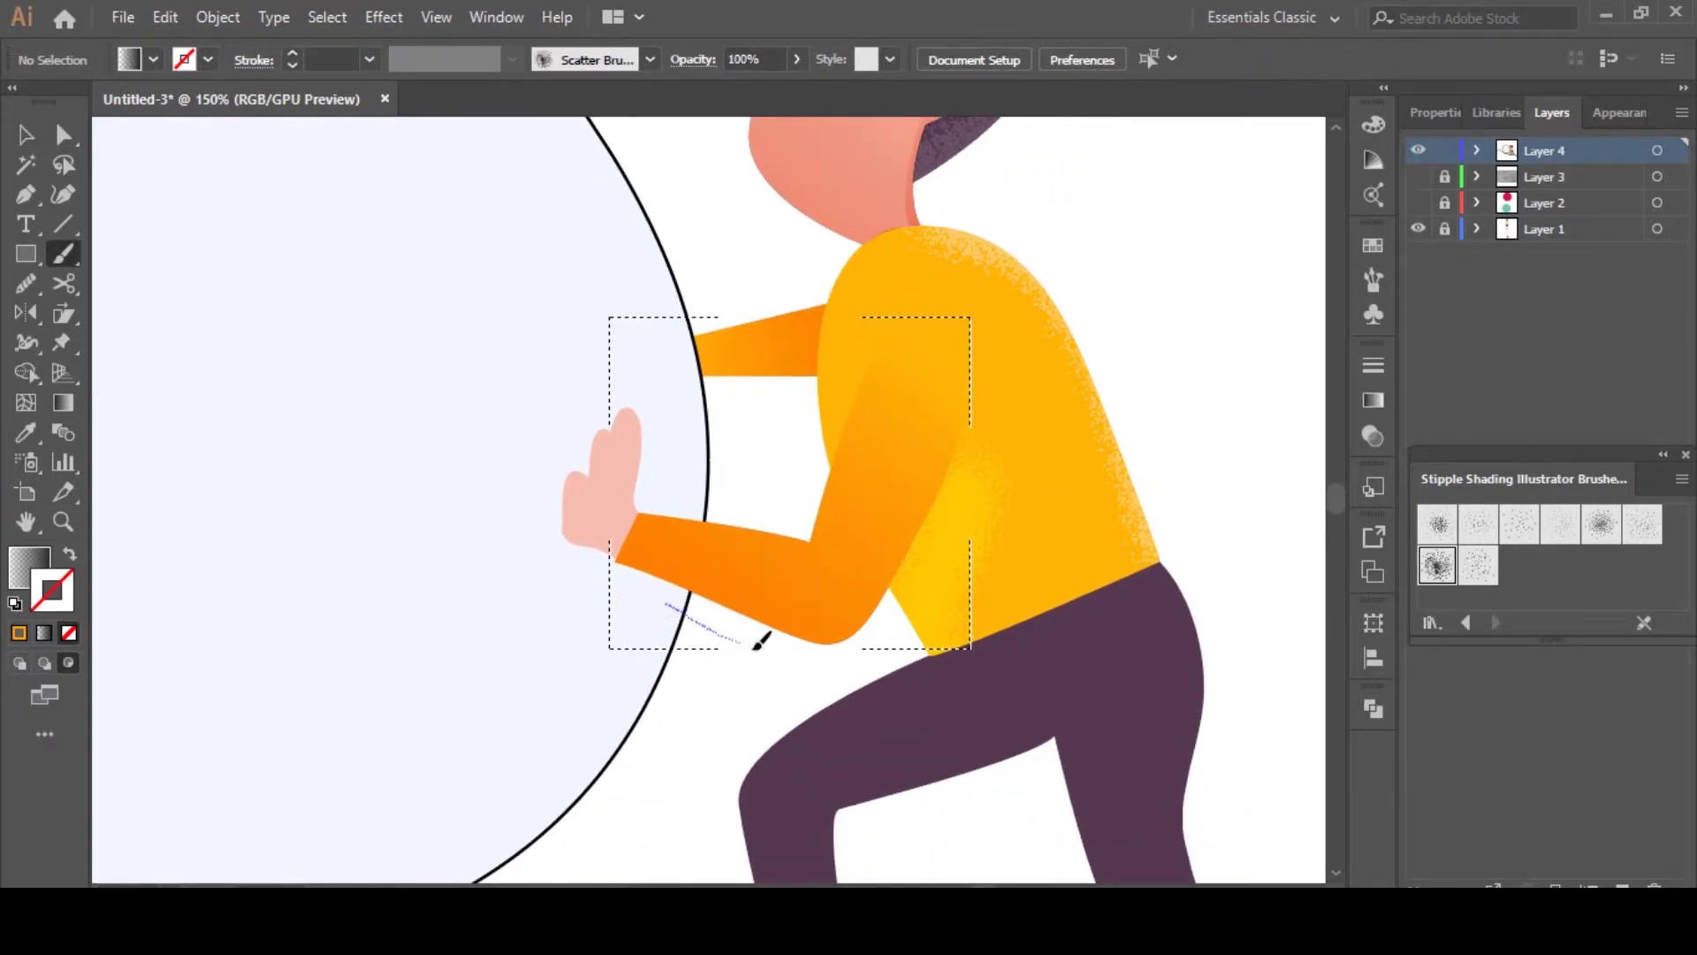
{"action": "left_click_drag", "start_coordinate": [969, 477], "coordinate": [965, 470]}
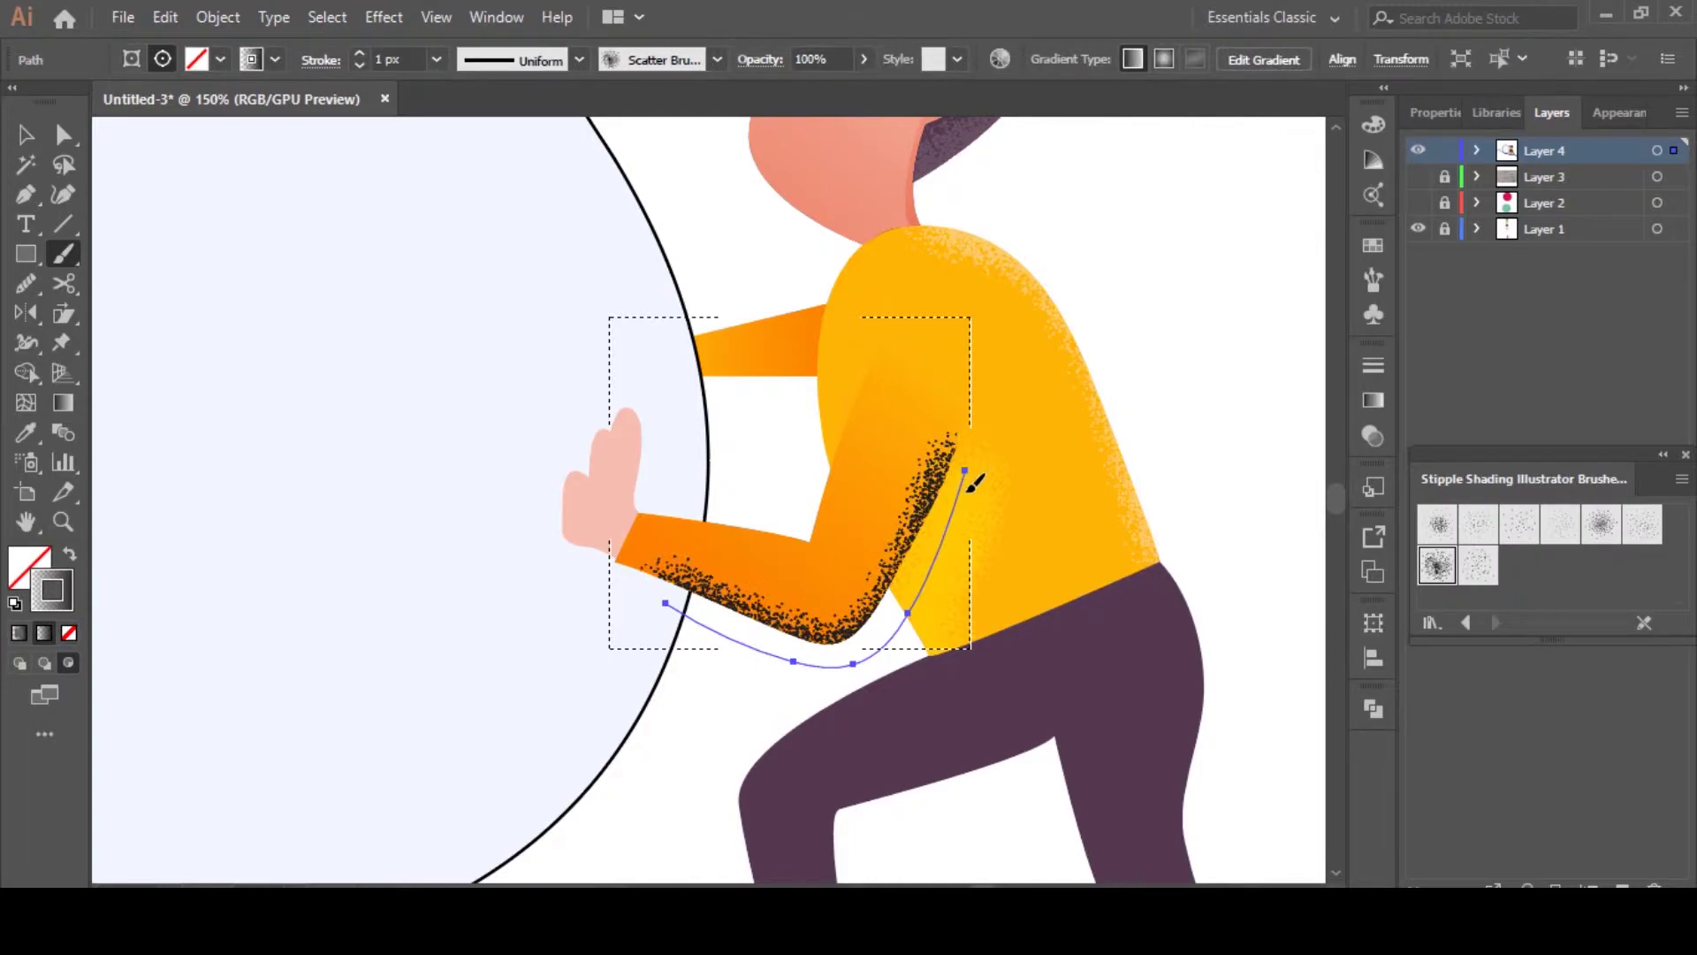
Set the sleeve's stipple stroke to Overlay blending at 33% opacity and deselect it
{"action": "left_click", "coordinate": [1121, 628]}
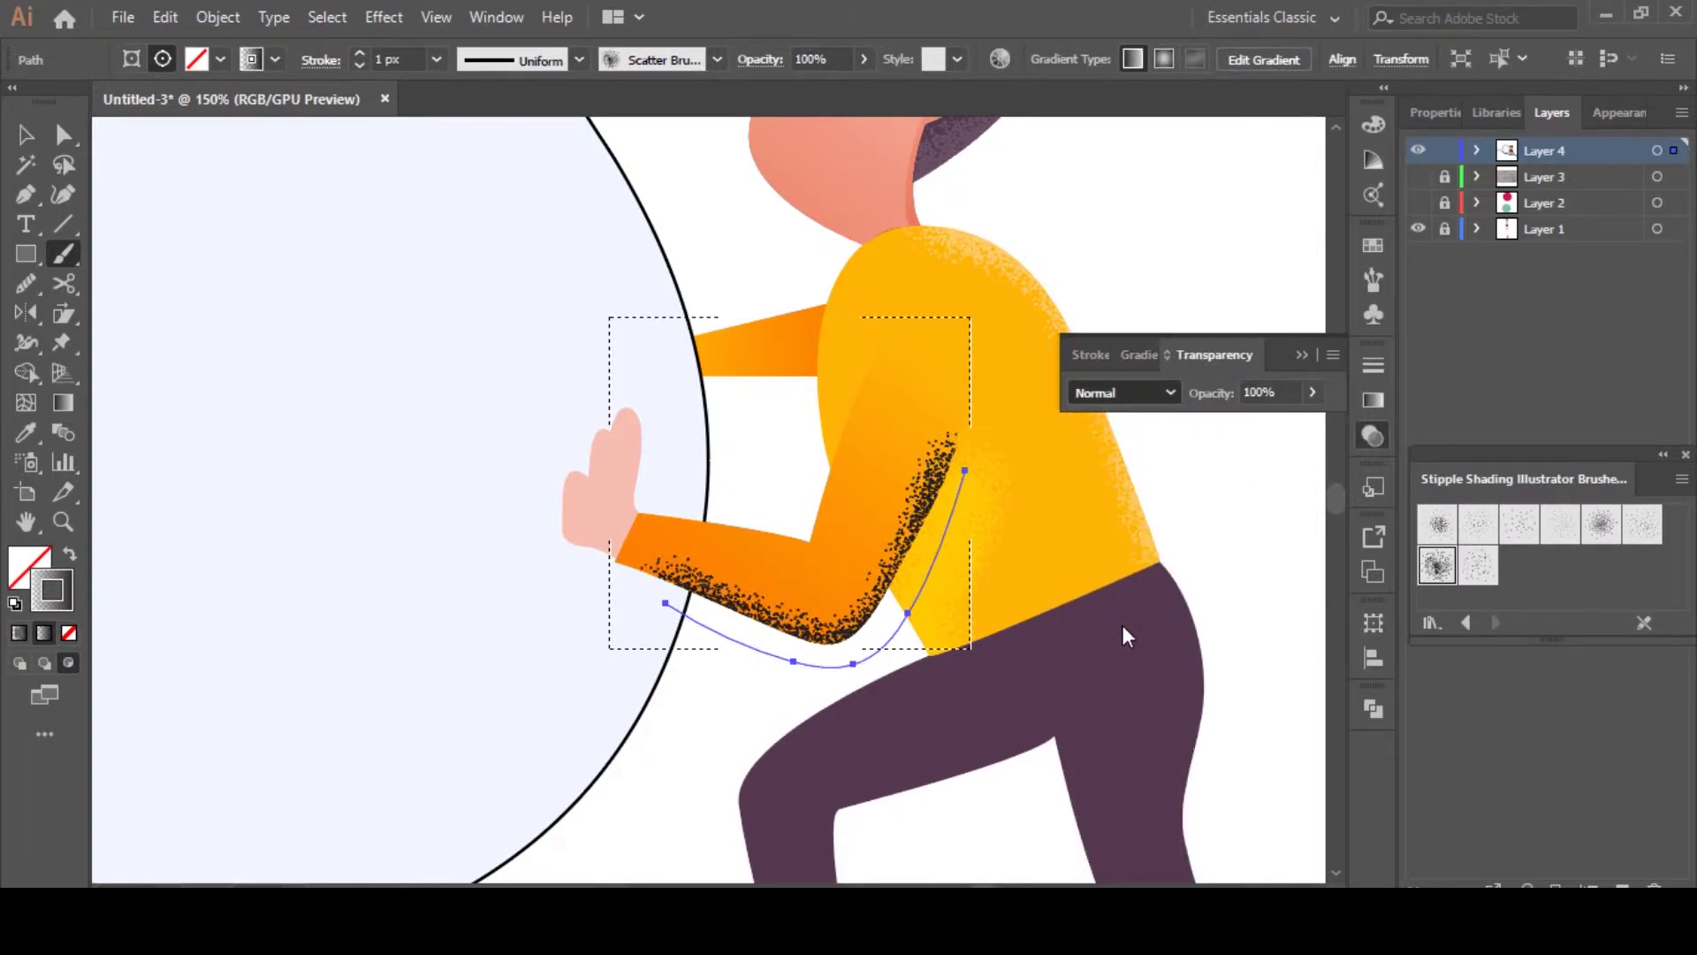
{"action": "left_click_drag", "start_coordinate": [1288, 421], "coordinate": [1260, 426]}
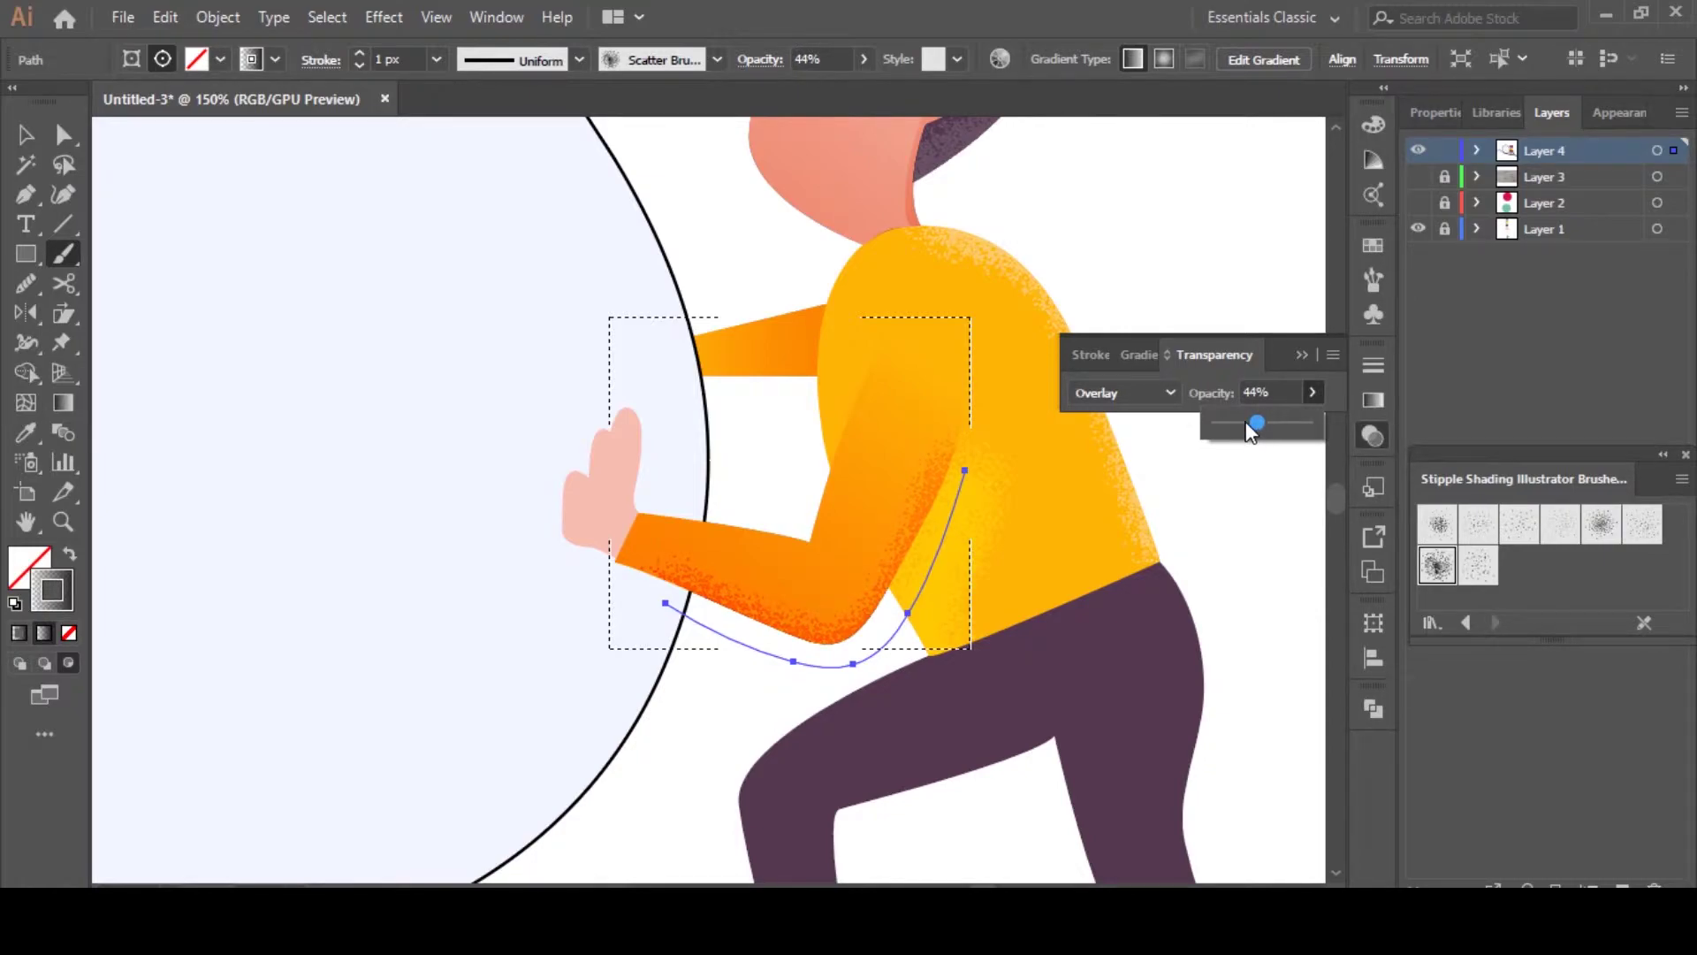
{"action": "left_click", "coordinate": [1301, 356]}
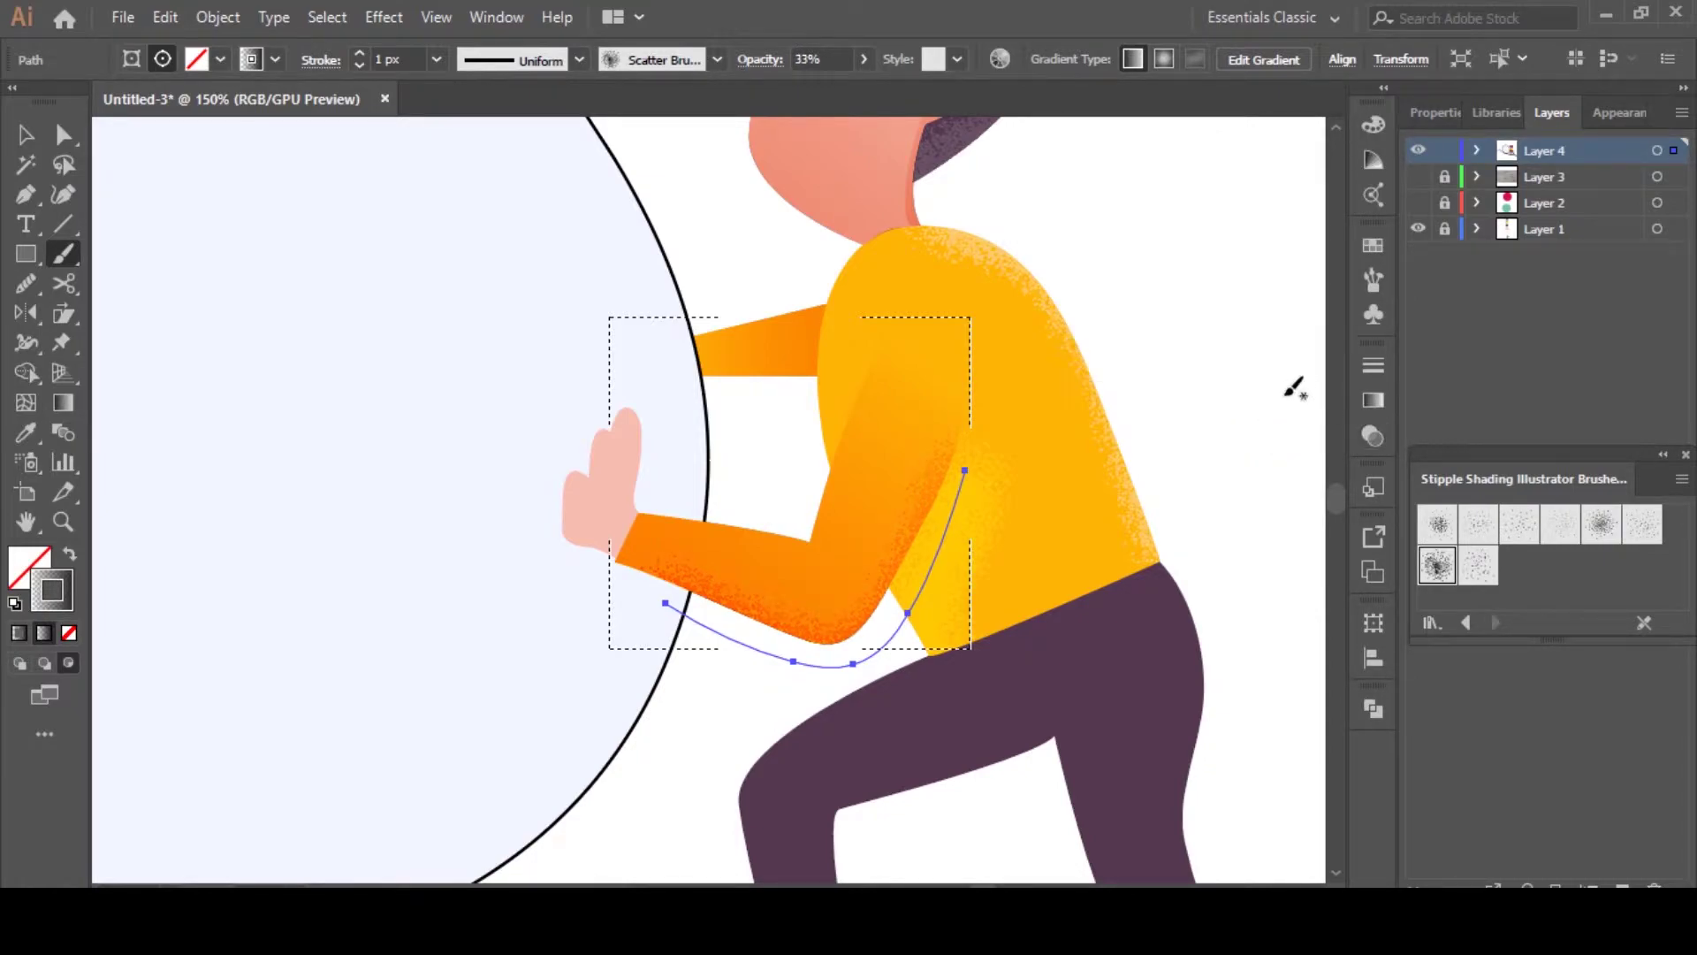
{"action": "key", "text": "v"}
{"action": "left_click", "coordinate": [1225, 432]}
Select the front-waist stipple stroke inside the shirt's clip group and try sampling the sleeve stroke's appearance onto it
{"action": "scroll", "coordinate": [1199, 459], "scroll_direction": "down", "scroll_amount": 4}
{"action": "left_click_drag", "start_coordinate": [1201, 462], "coordinate": [1126, 538]}
{"action": "scroll", "coordinate": [1108, 539], "scroll_direction": "up", "scroll_amount": 2}
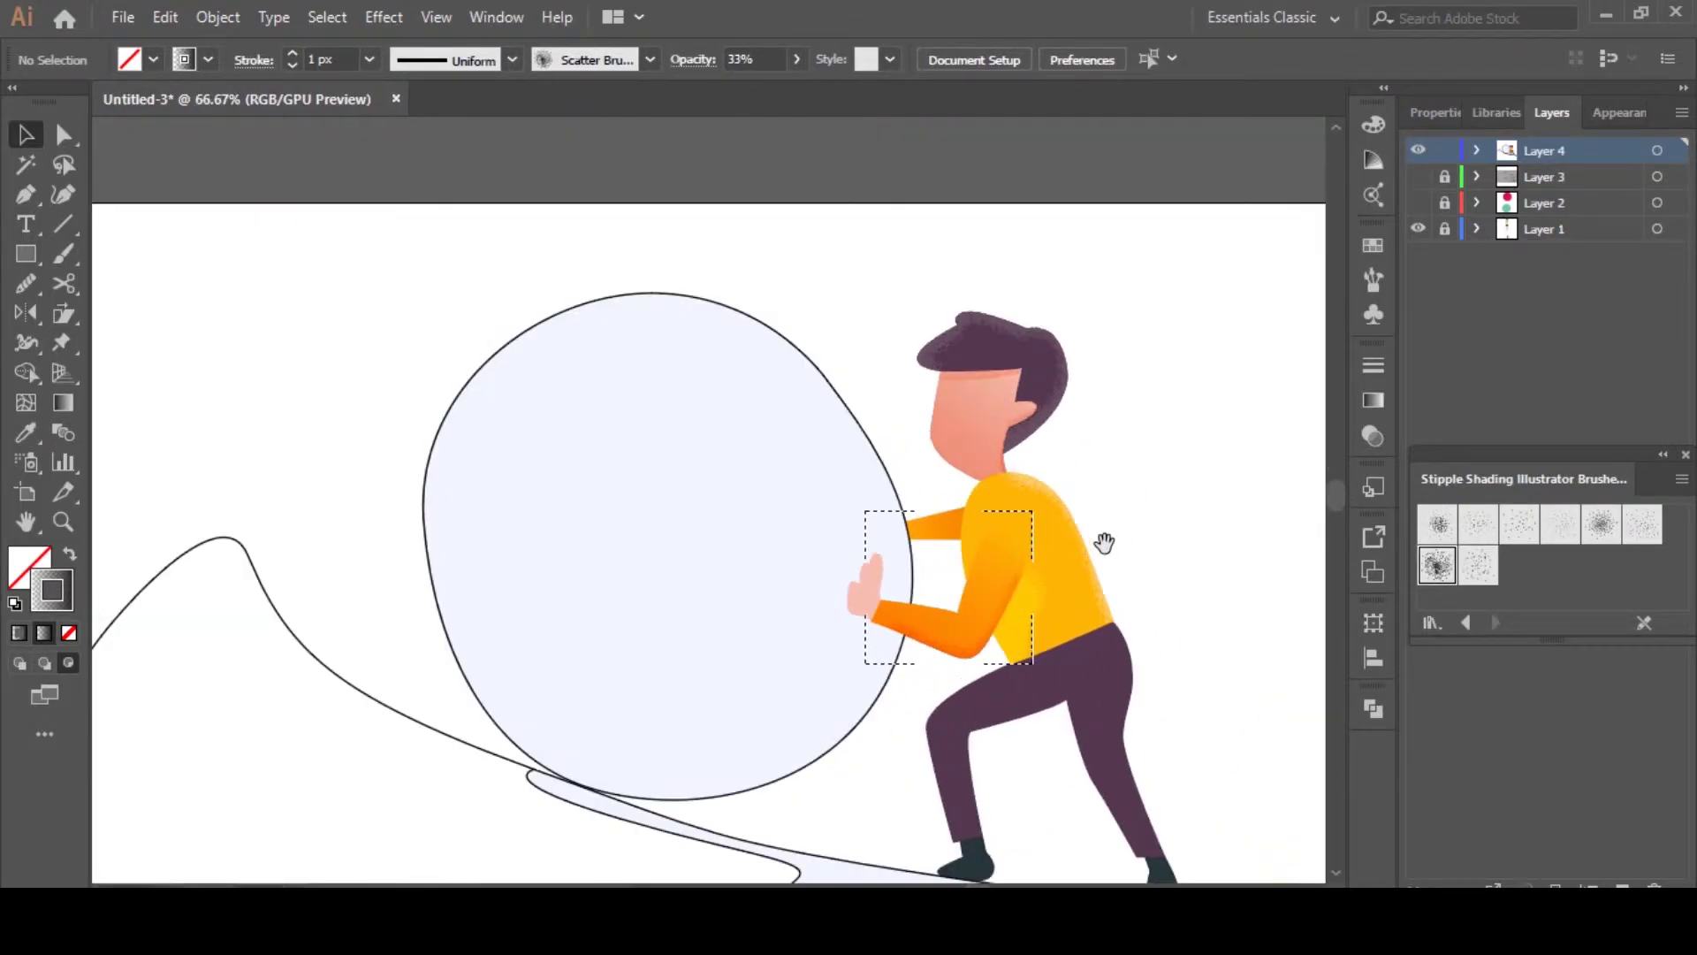
{"action": "left_click", "coordinate": [987, 479]}
{"action": "left_click", "coordinate": [1477, 150]}
{"action": "left_click_drag", "start_coordinate": [1545, 456], "coordinate": [1503, 122]}
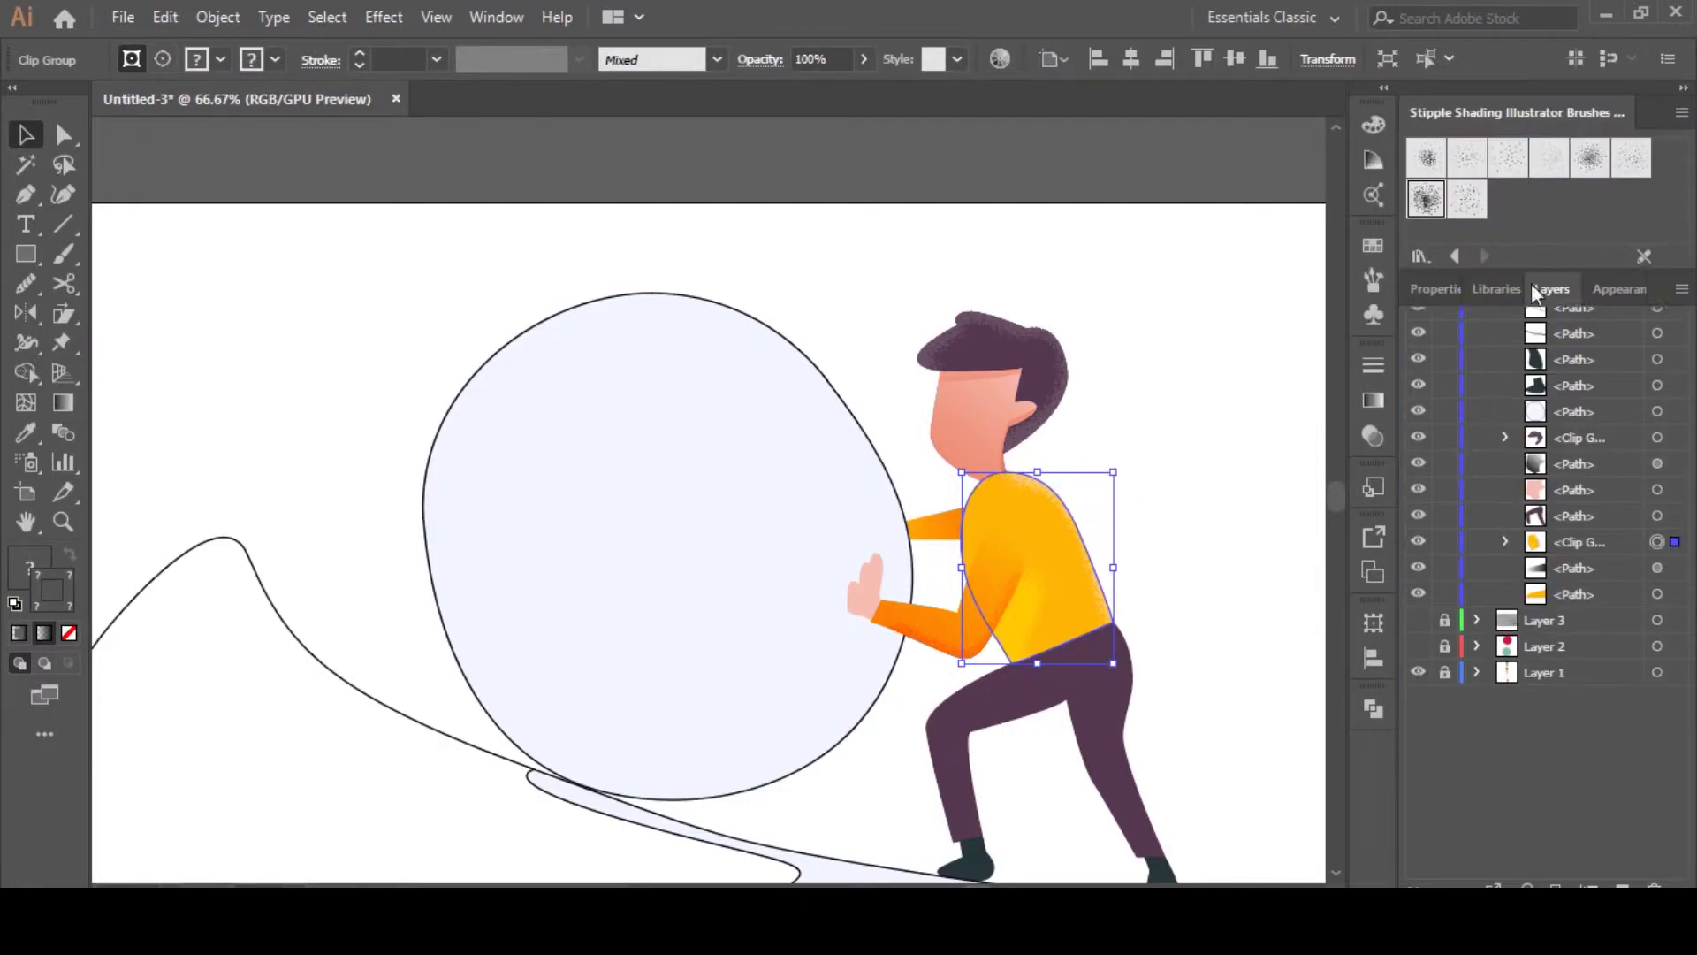
{"action": "left_click", "coordinate": [1506, 720]}
{"action": "left_click", "coordinate": [1643, 769]}
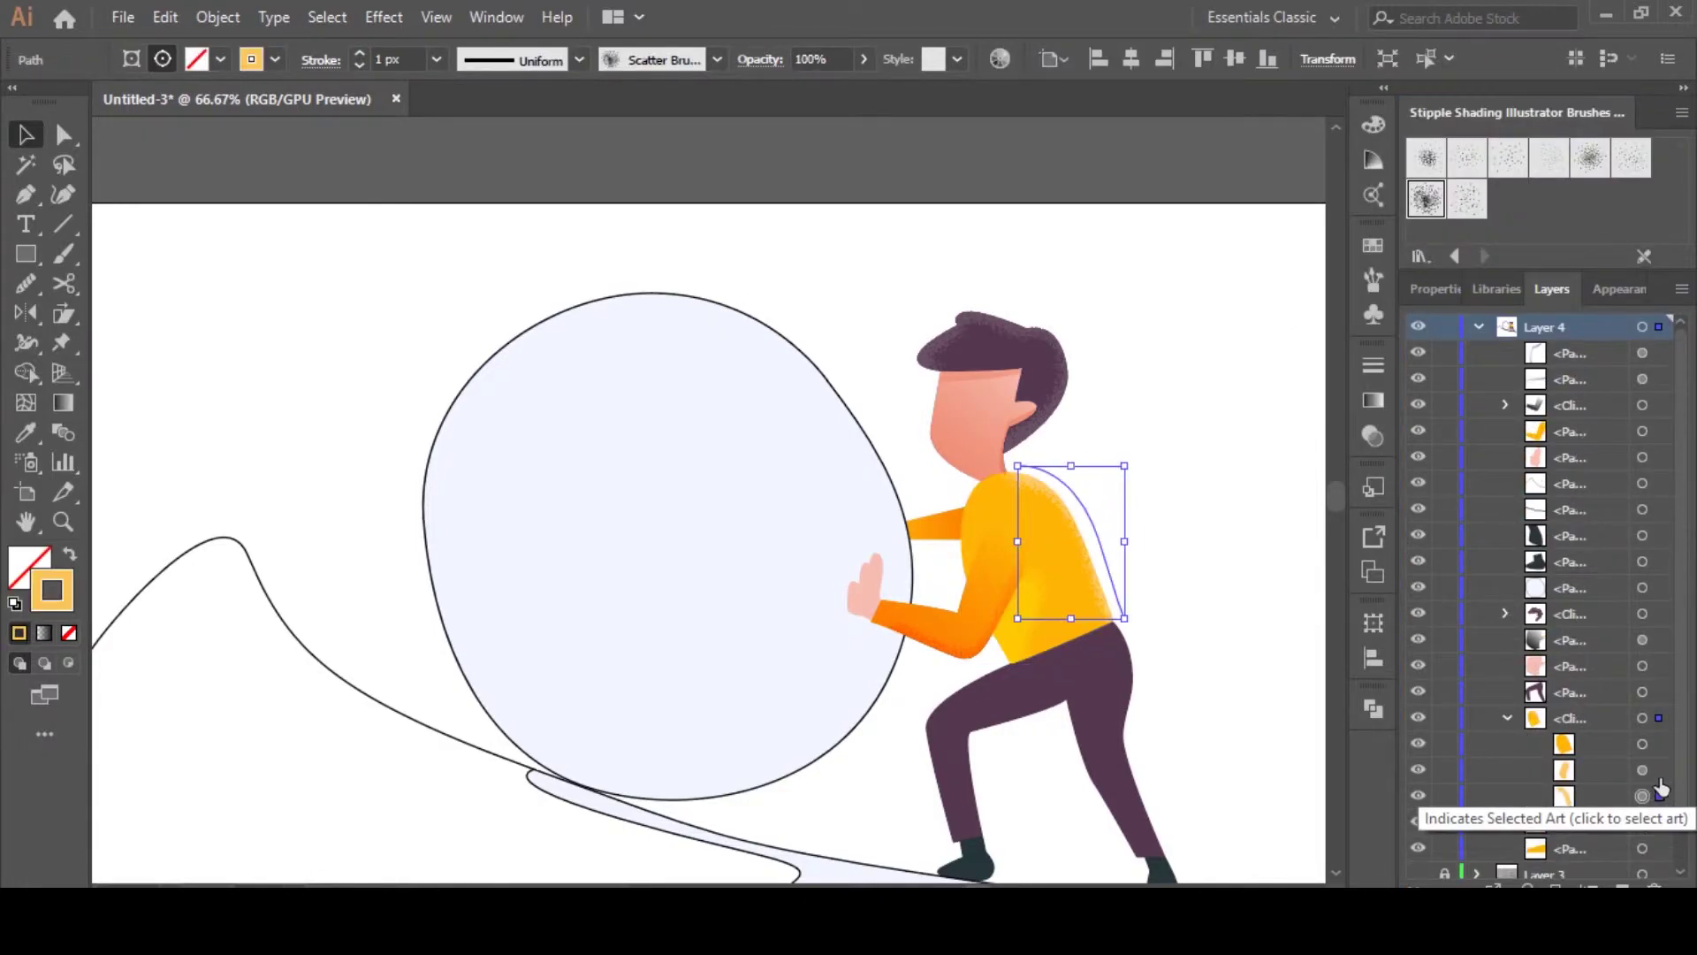
{"action": "key", "text": "i"}
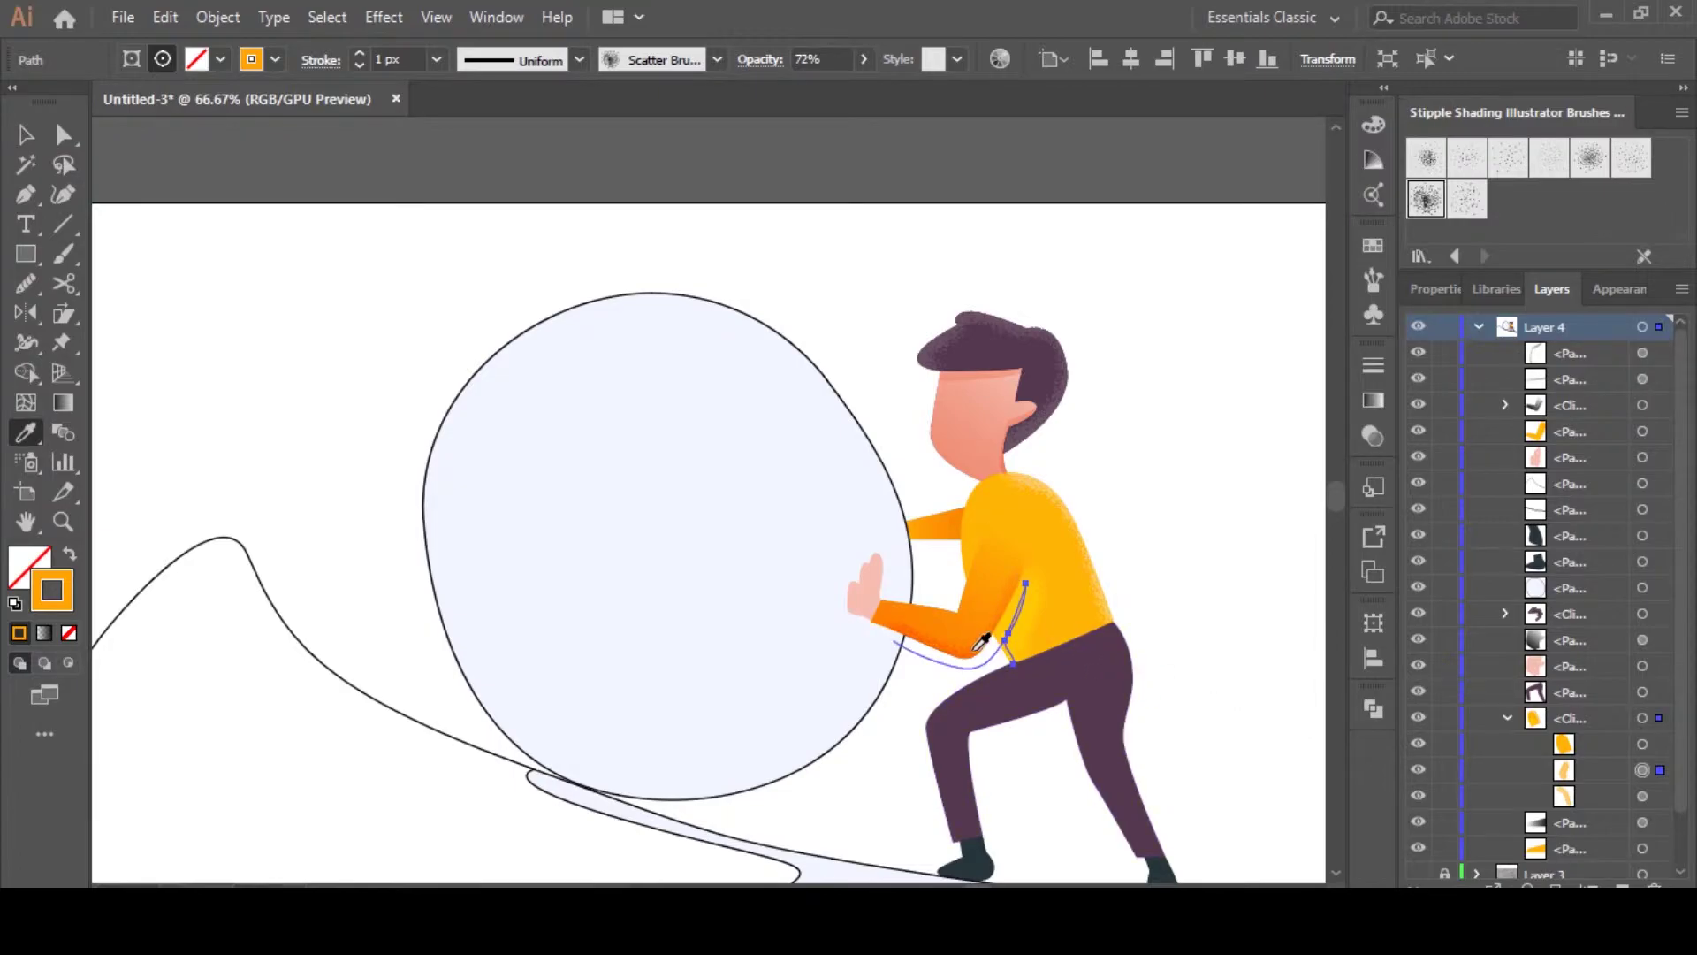
{"action": "left_click", "coordinate": [973, 668]}
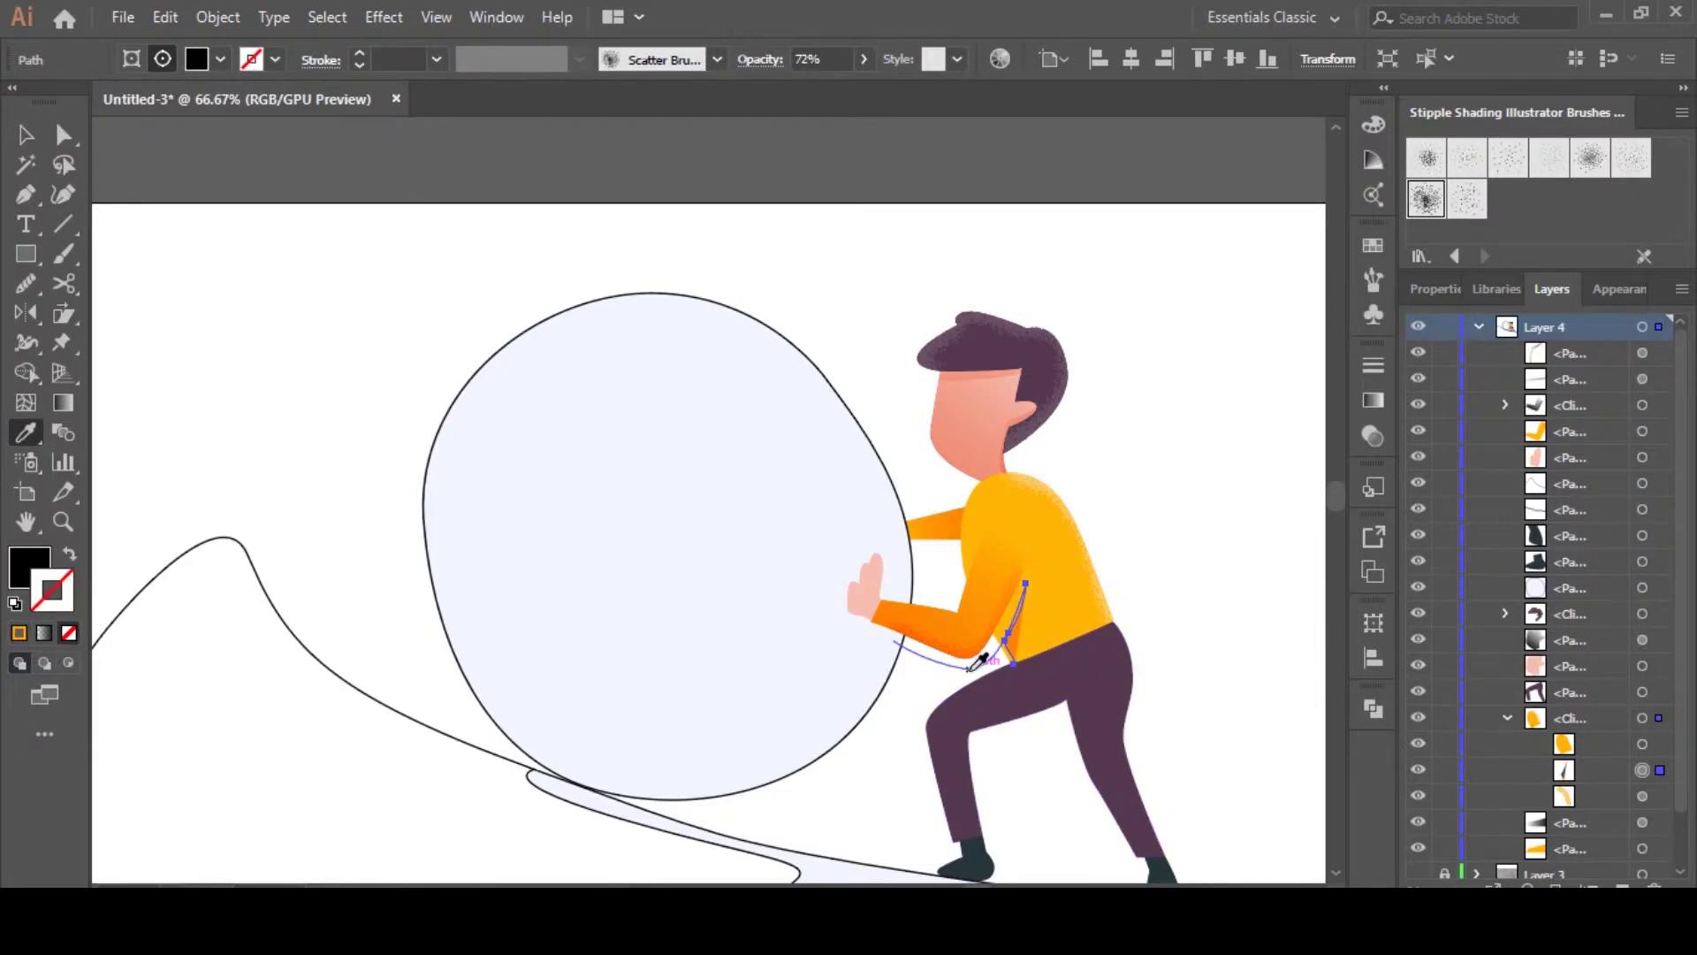
Recolour the front-waist stipple stroke with the dark gradient swatch beside the artboard, keeping the stipple brush and no fill
{"action": "scroll", "coordinate": [983, 671], "scroll_direction": "up", "scroll_amount": 3}
{"action": "left_click_drag", "start_coordinate": [781, 671], "coordinate": [995, 579]}
{"action": "scroll", "coordinate": [994, 579], "scroll_direction": "down", "scroll_amount": 3}
{"action": "left_click_drag", "start_coordinate": [727, 607], "coordinate": [918, 562]}
{"action": "scroll", "coordinate": [919, 562], "scroll_direction": "down", "scroll_amount": 3}
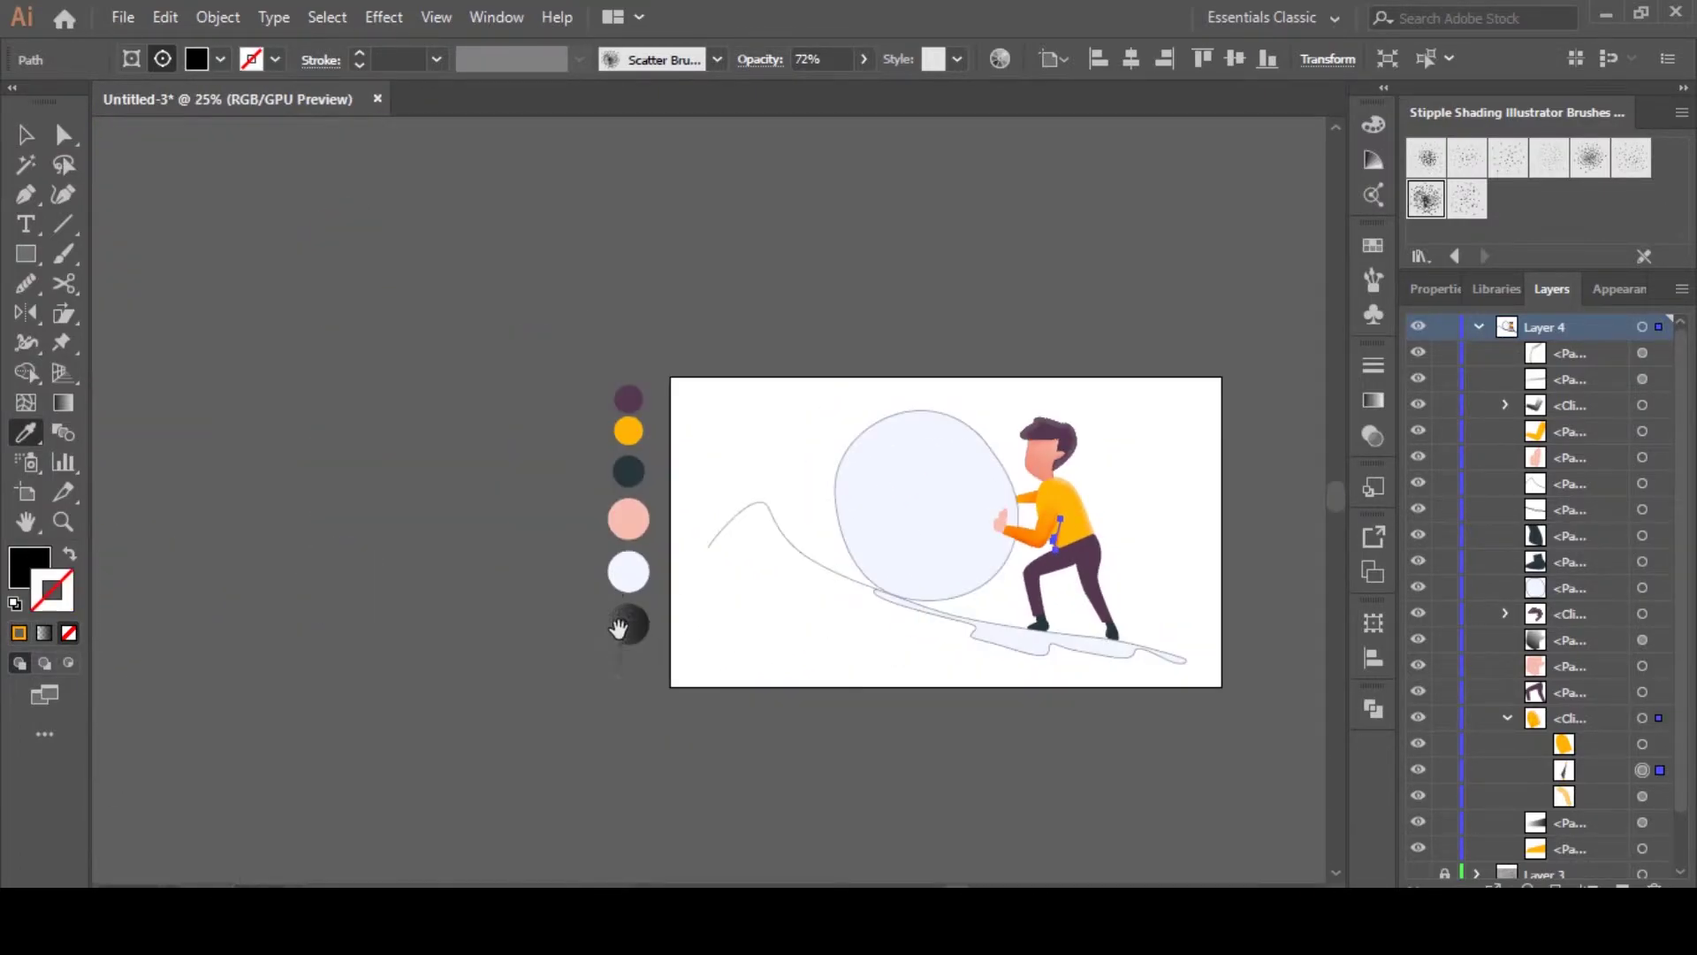
{"action": "left_click", "coordinate": [626, 619]}
{"action": "scroll", "coordinate": [1023, 580], "scroll_direction": "up", "scroll_amount": 5}
{"action": "scroll", "coordinate": [973, 561], "scroll_direction": "right", "scroll_amount": 3}
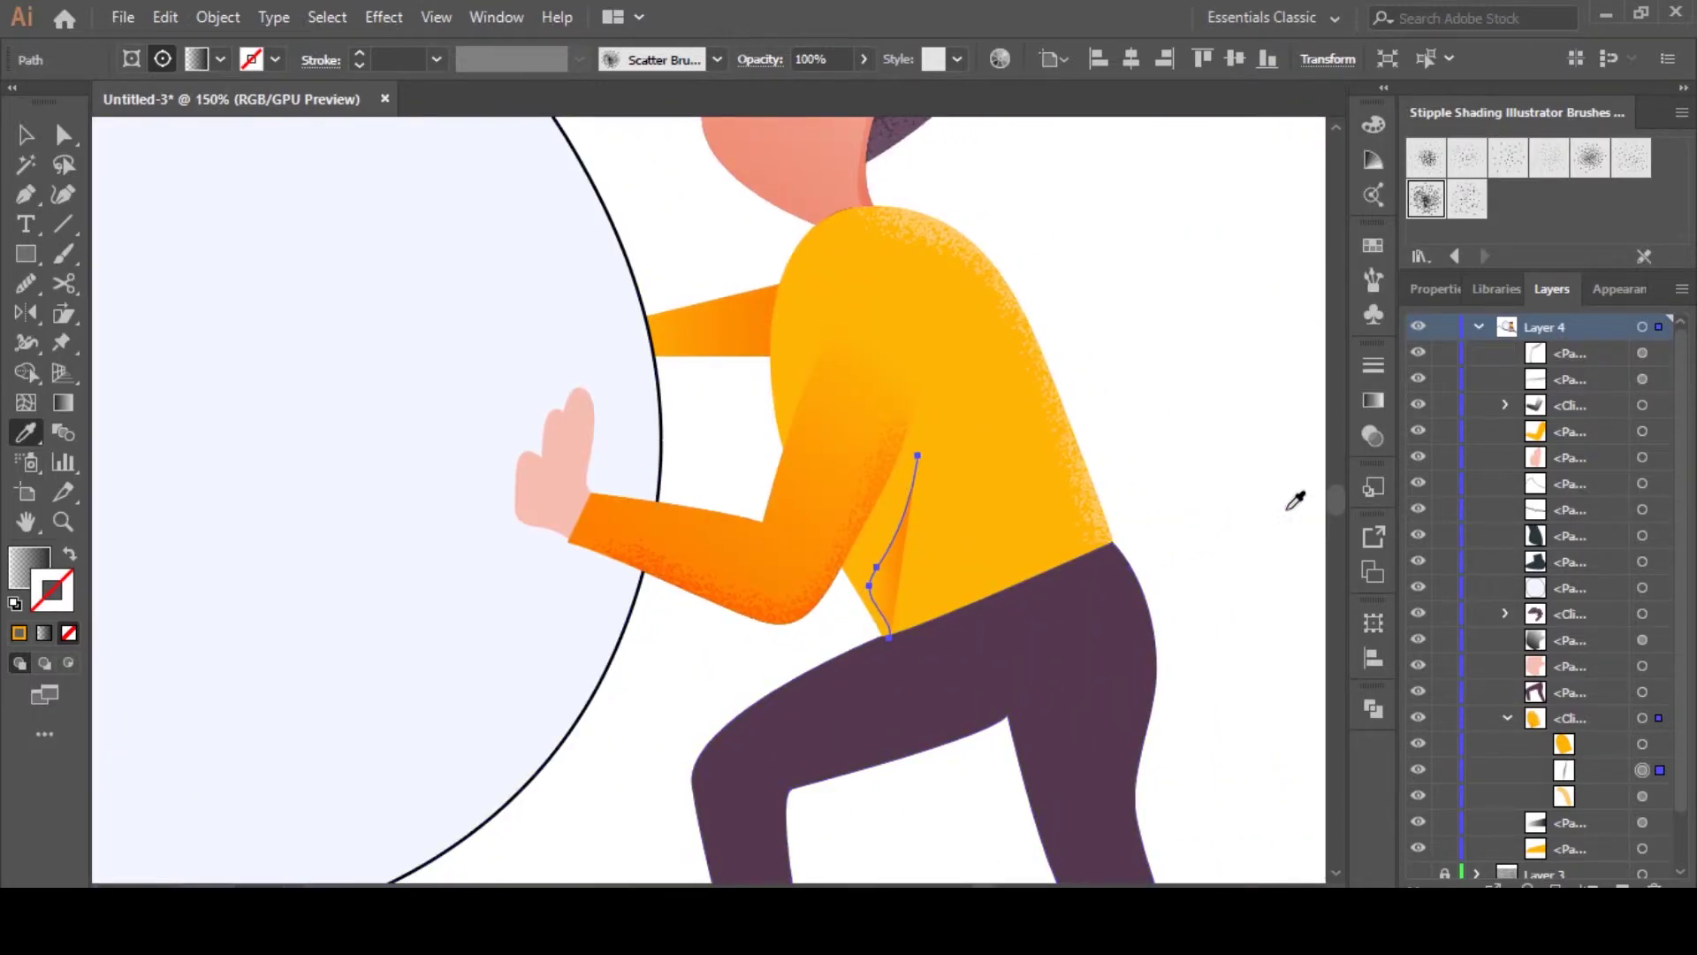
{"action": "left_click", "coordinate": [1426, 202]}
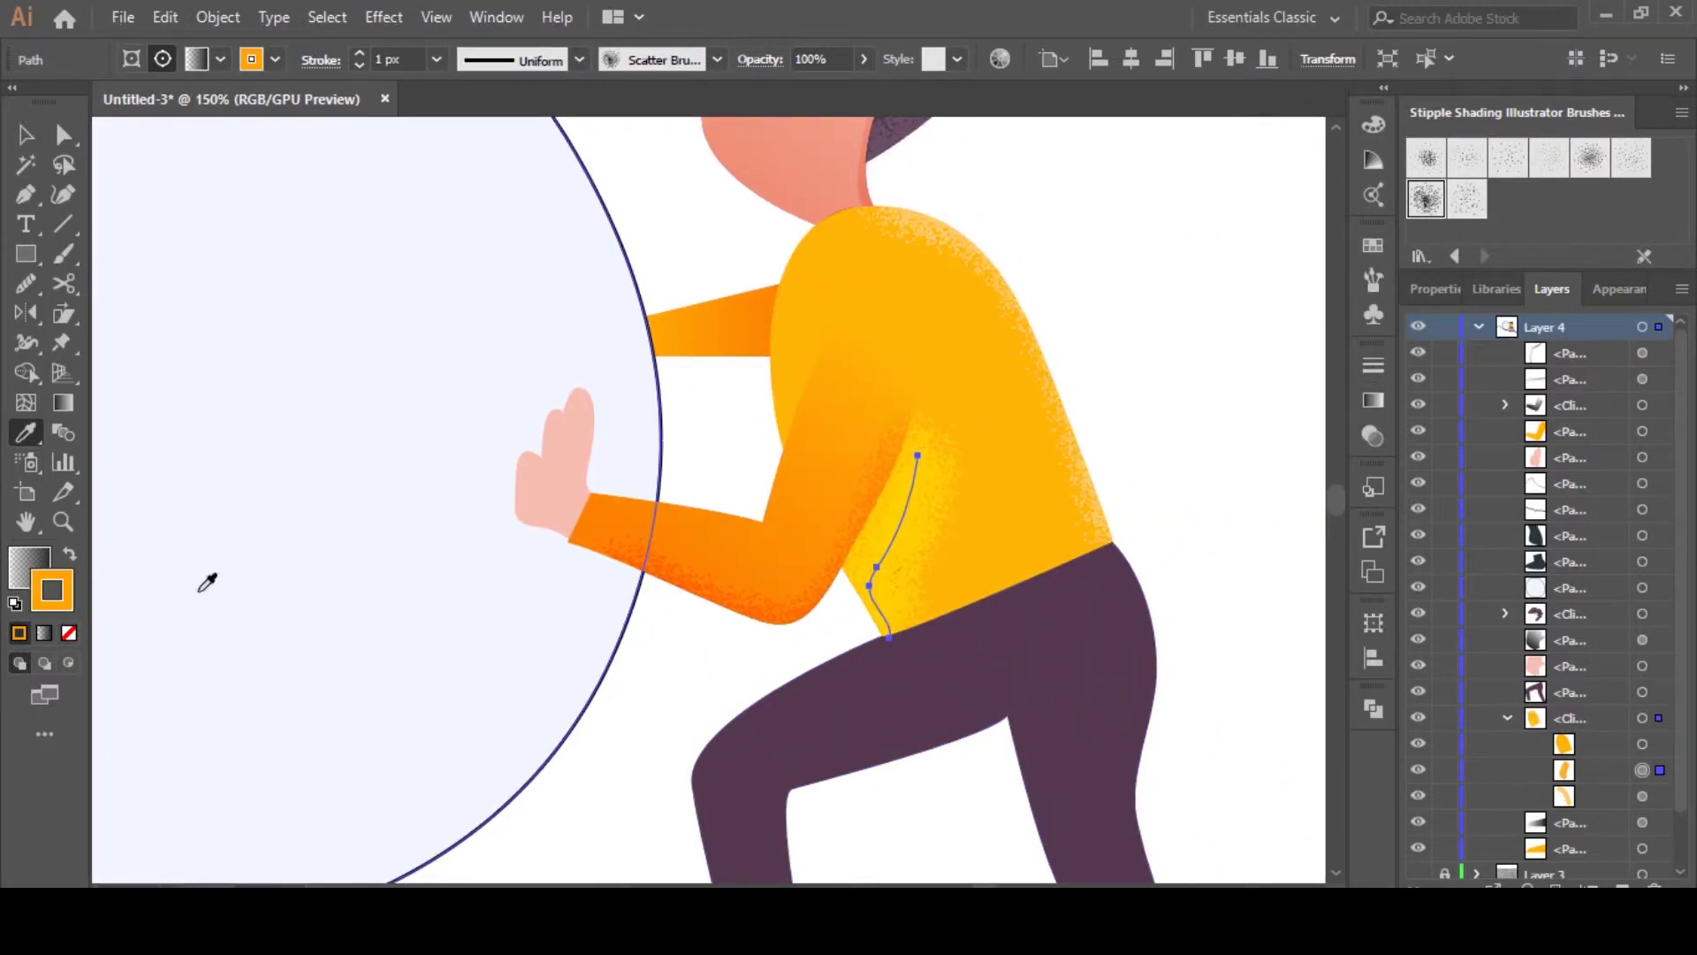
{"action": "left_click", "coordinate": [69, 633]}
{"action": "key", "text": "shift+x"}
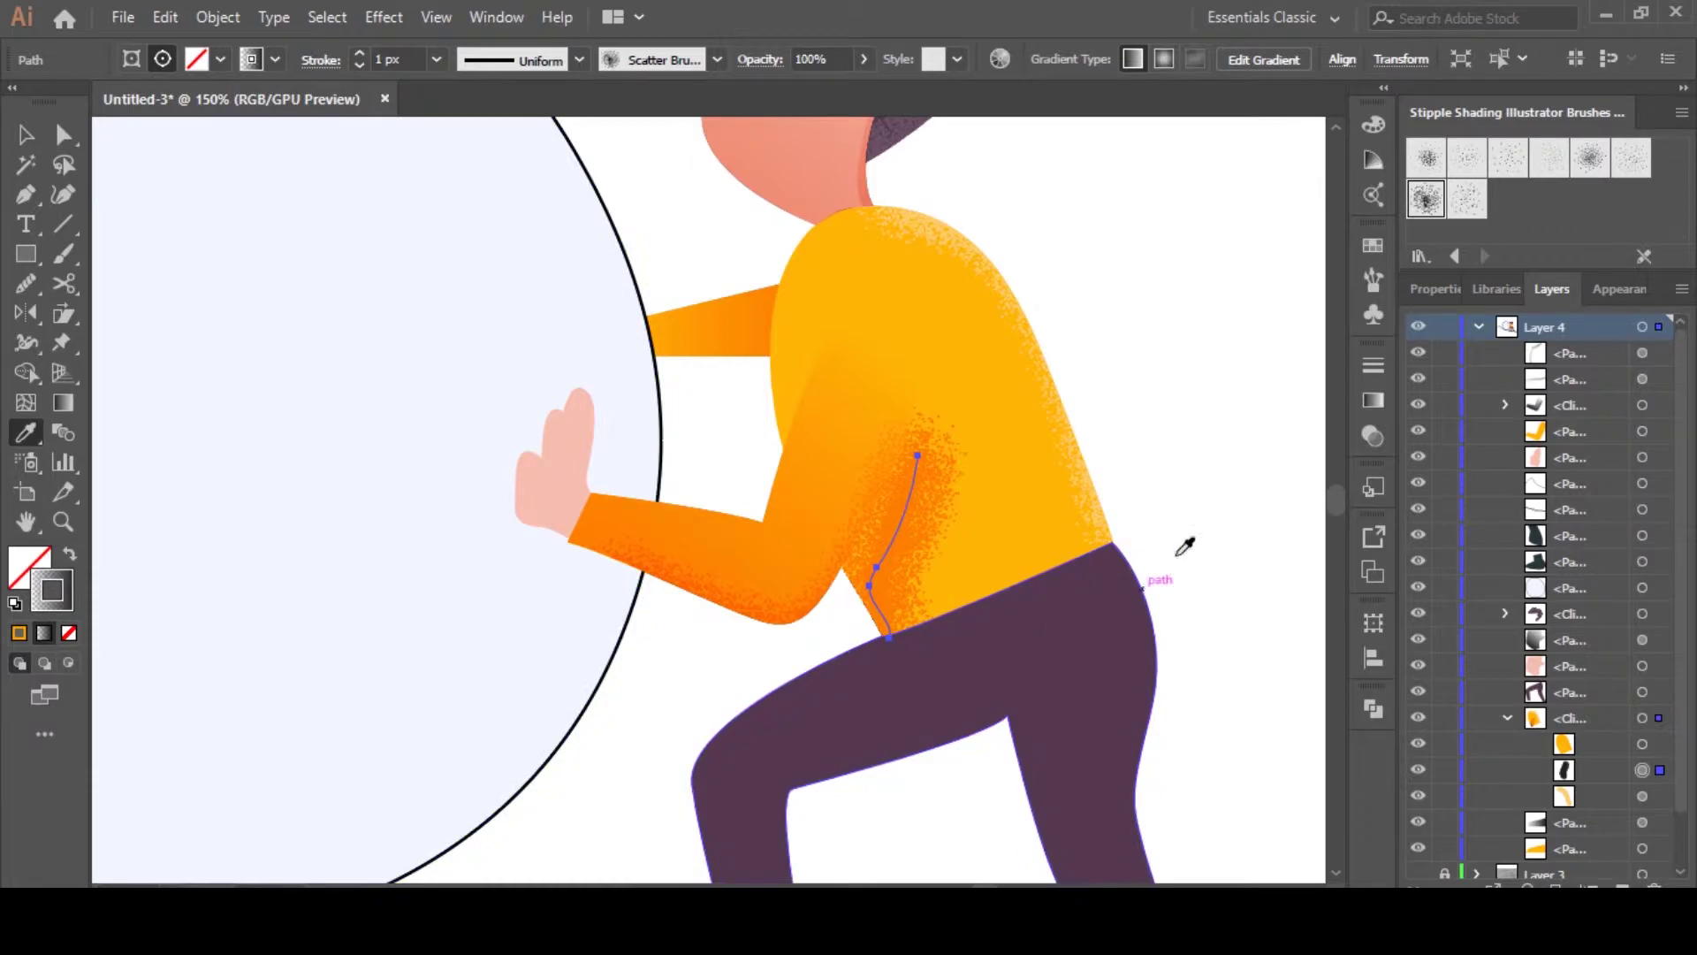
Set the front-waist stipple stroke's opacity to 63%
{"action": "left_click", "coordinate": [1373, 436]}
{"action": "left_click", "coordinate": [1313, 391]}
{"action": "left_click_drag", "start_coordinate": [1308, 422], "coordinate": [1275, 423]}
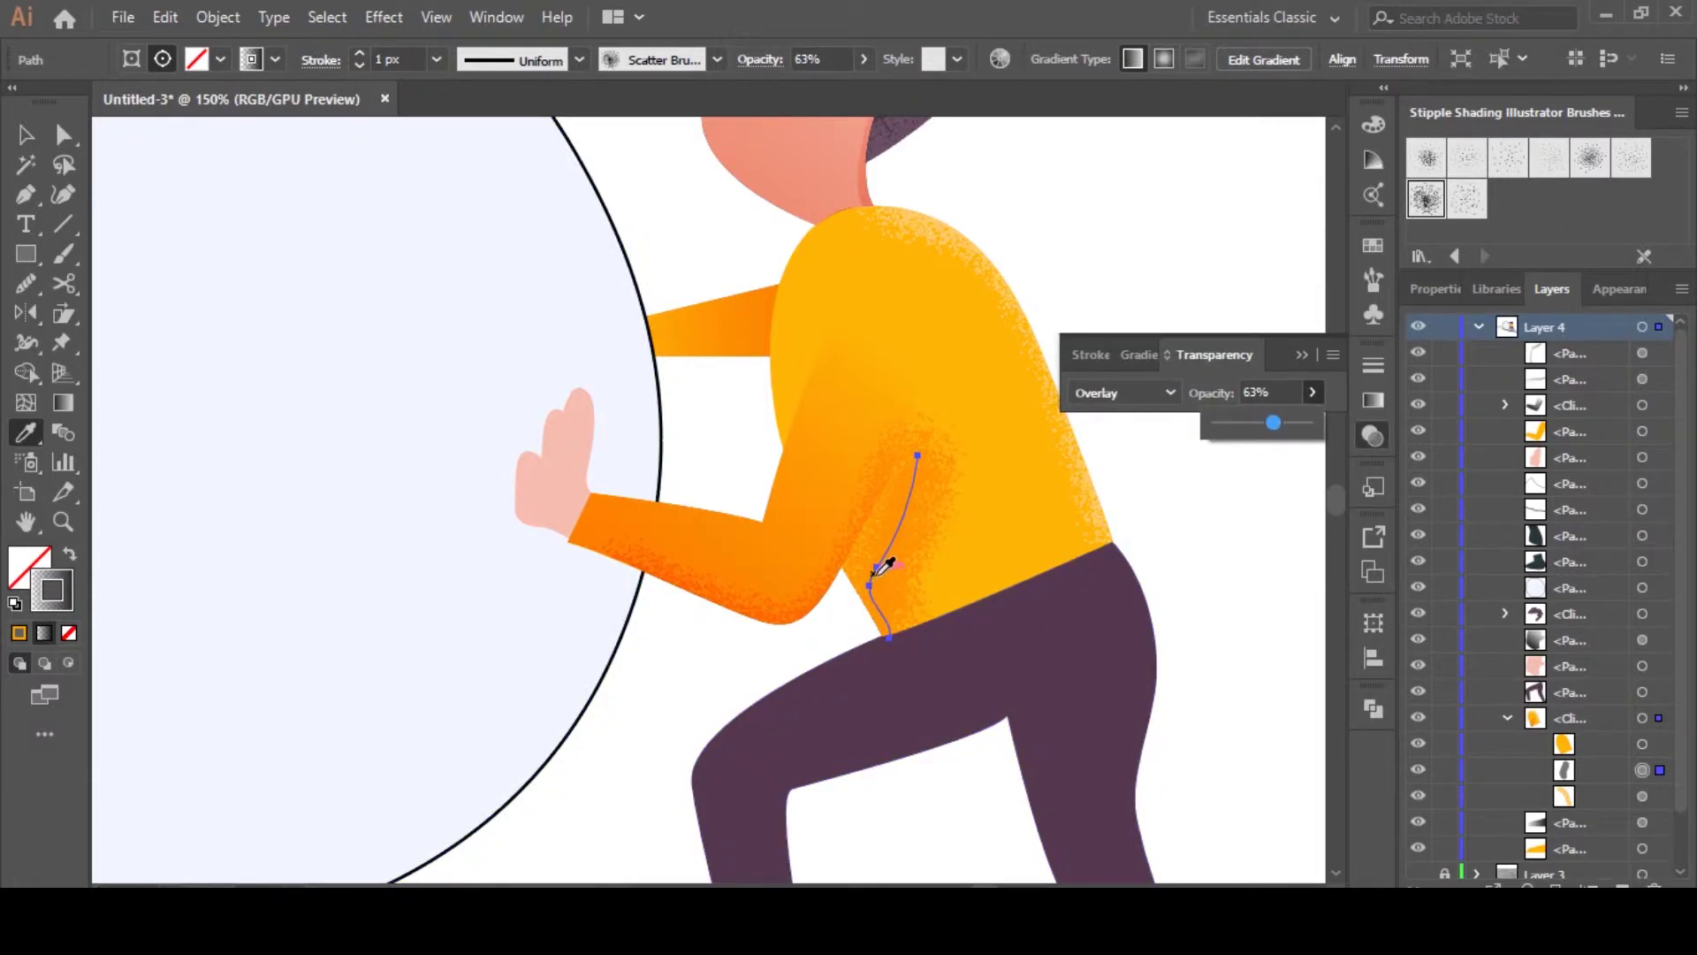
{"action": "left_click", "coordinate": [1300, 353]}
Move the front-waist stipple stroke's anchor points closer to the sleeve and slightly beyond the waist edge
{"action": "key", "text": "a"}
{"action": "mouse_move", "coordinate": [877, 567]}
{"action": "left_mouse_down"}
{"action": "mouse_move", "coordinate": [853, 565]}
{"action": "mouse_move", "coordinate": [856, 585]}
{"action": "mouse_move", "coordinate": [857, 561]}
{"action": "left_mouse_up"}
{"action": "left_click_drag", "start_coordinate": [918, 456], "coordinate": [910, 421]}
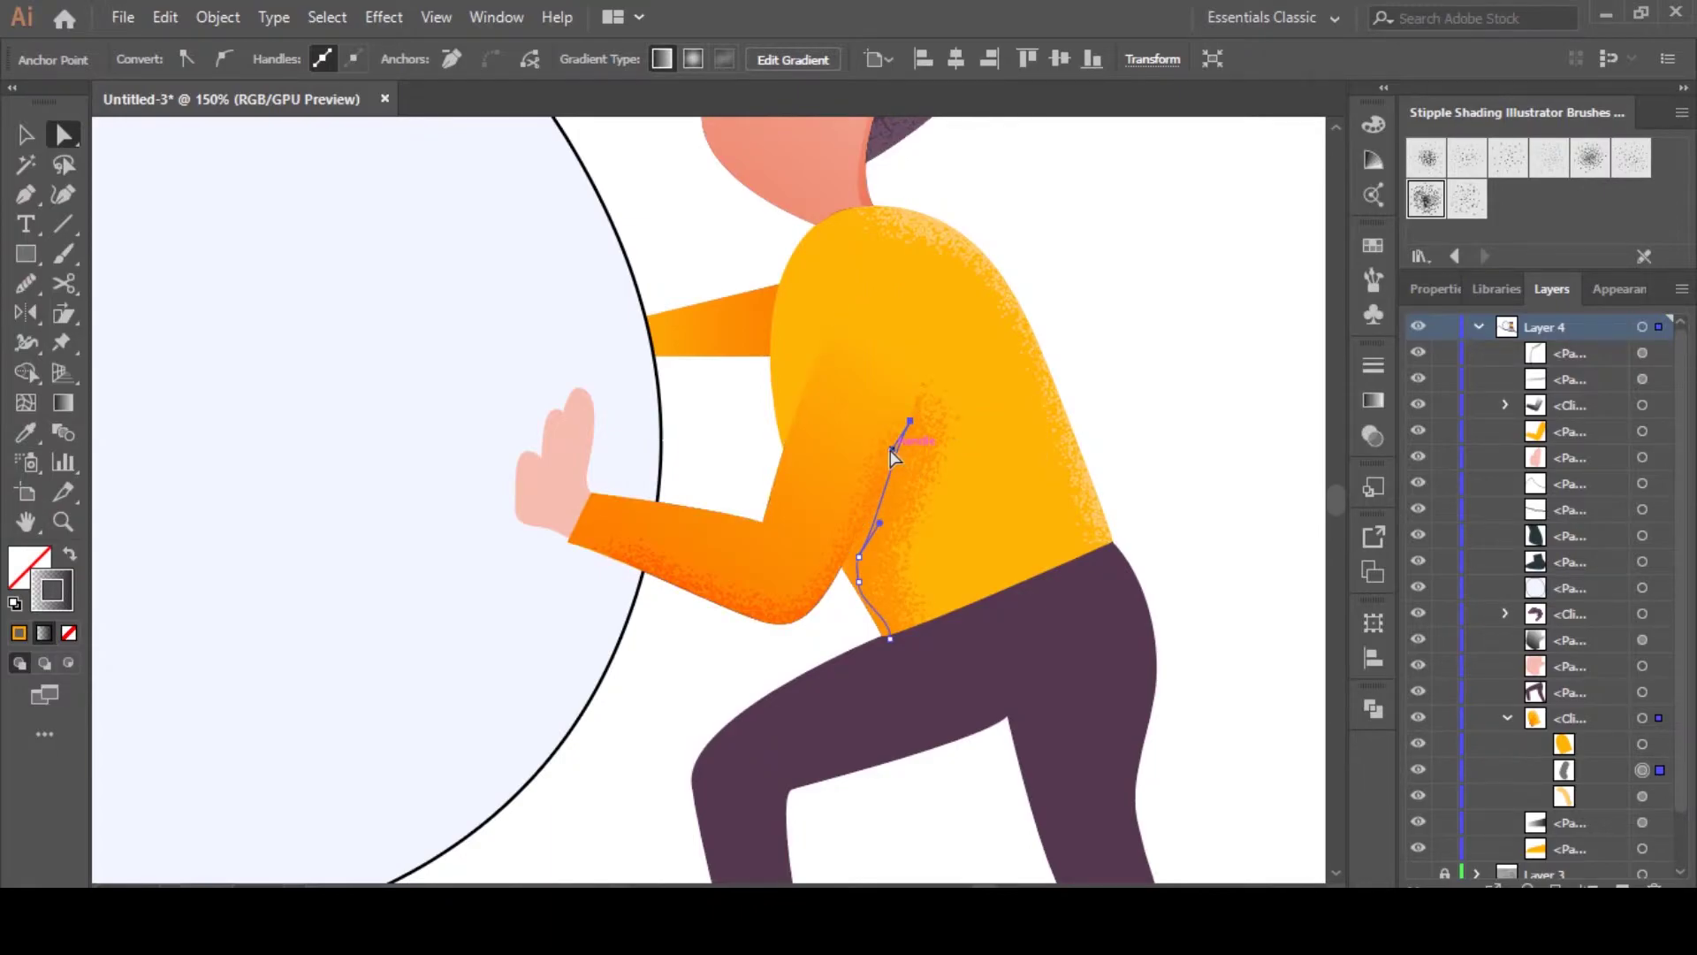
{"action": "left_click_drag", "start_coordinate": [858, 557], "coordinate": [846, 575]}
{"action": "left_click_drag", "start_coordinate": [891, 638], "coordinate": [874, 664]}
{"action": "left_click_drag", "start_coordinate": [857, 585], "coordinate": [843, 594]}
{"action": "left_click_drag", "start_coordinate": [913, 423], "coordinate": [899, 413]}
{"action": "left_click_drag", "start_coordinate": [847, 581], "coordinate": [841, 576]}
{"action": "left_click", "coordinate": [1199, 469]}
Place a copy of the front hand over the original and apply the face's gradient shading to it
{"action": "scroll", "coordinate": [1185, 523], "scroll_direction": "down", "scroll_amount": 4}
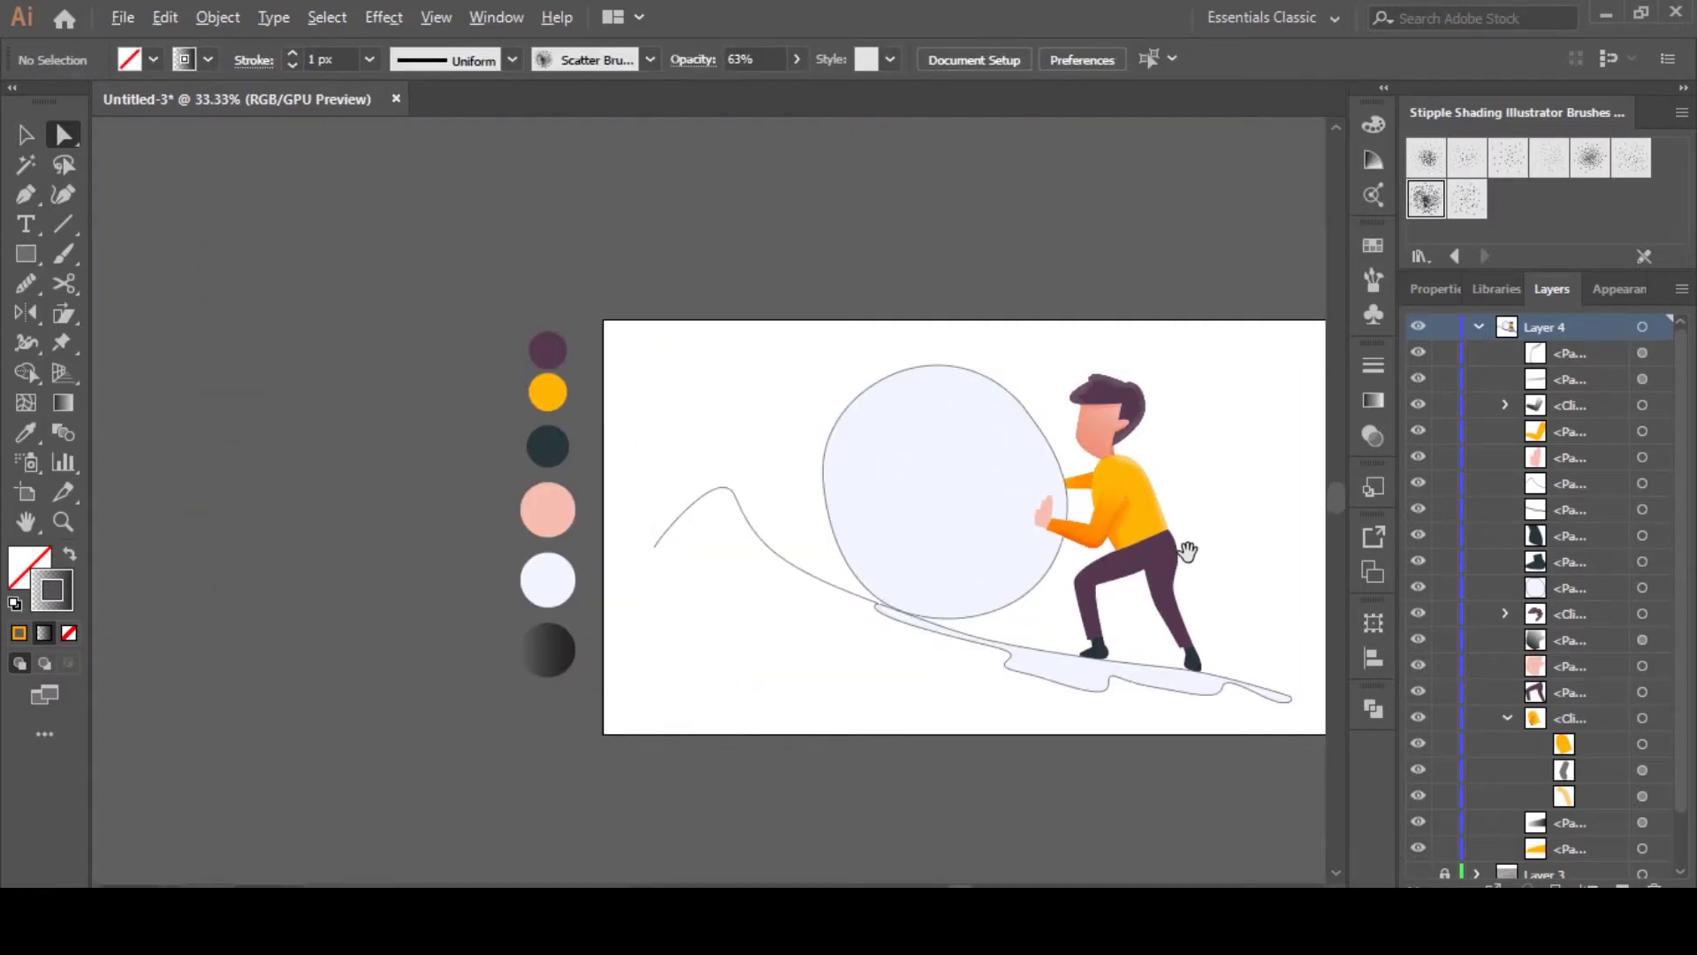
{"action": "left_click_drag", "start_coordinate": [1187, 549], "coordinate": [1132, 602]}
{"action": "scroll", "coordinate": [1071, 538], "scroll_direction": "up", "scroll_amount": 3}
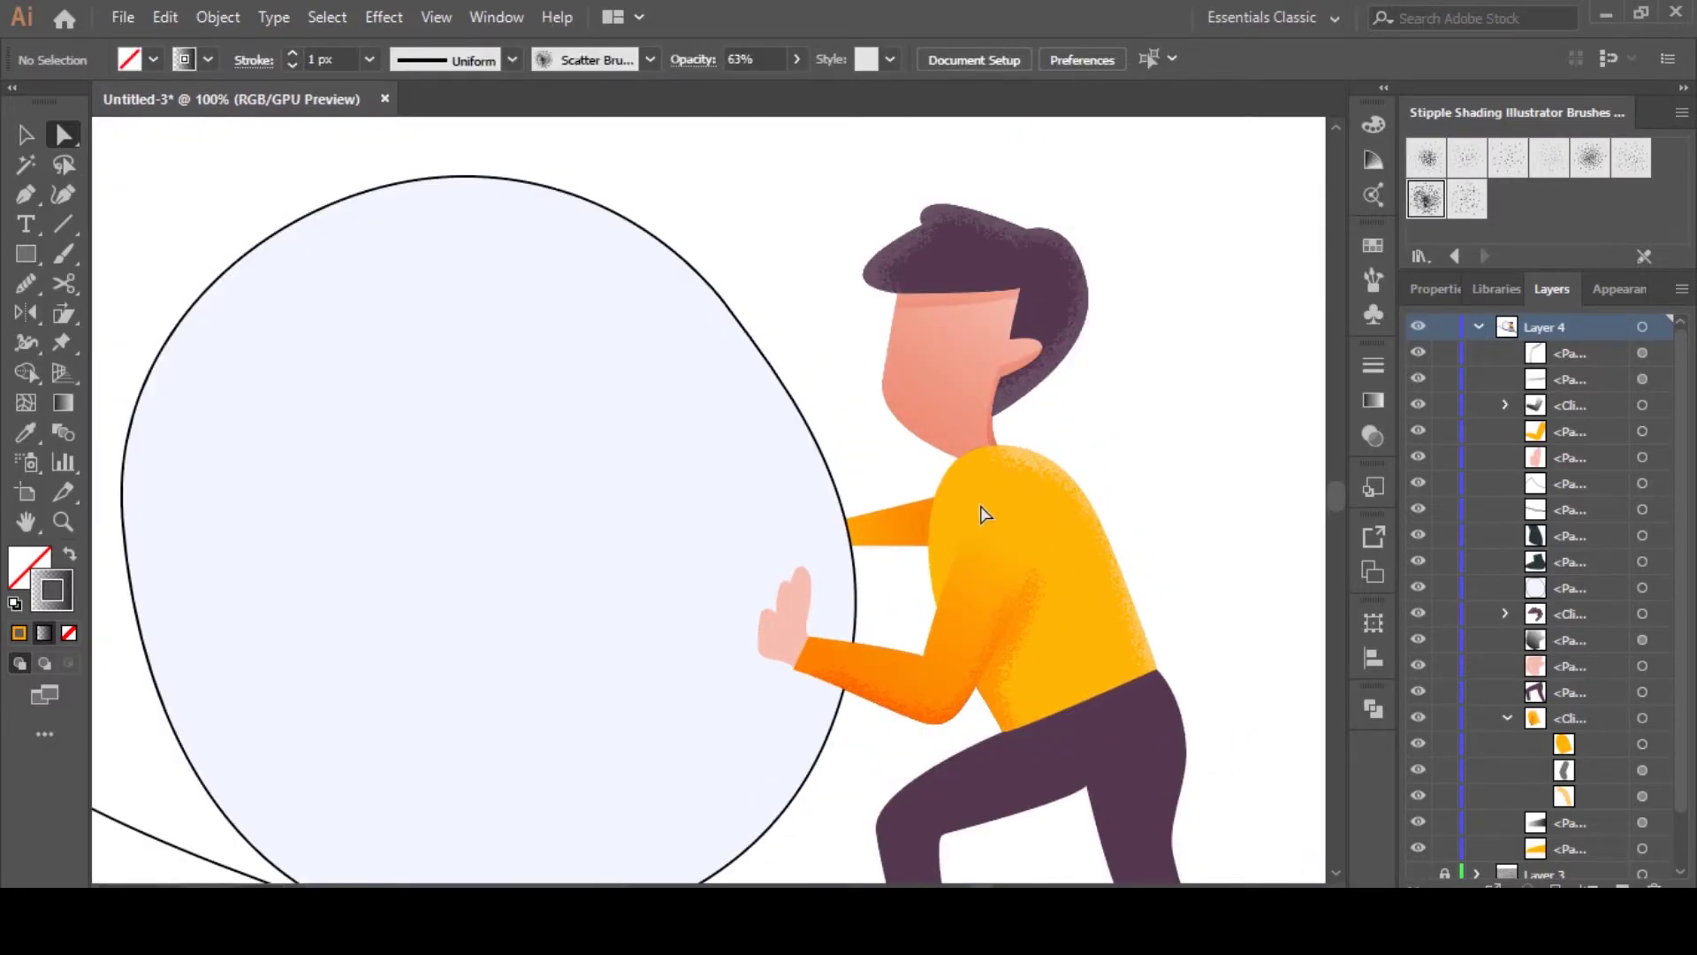
{"action": "left_click_drag", "start_coordinate": [1138, 660], "coordinate": [1196, 493]}
{"action": "left_click", "coordinate": [854, 501]}
{"action": "key", "text": "v"}
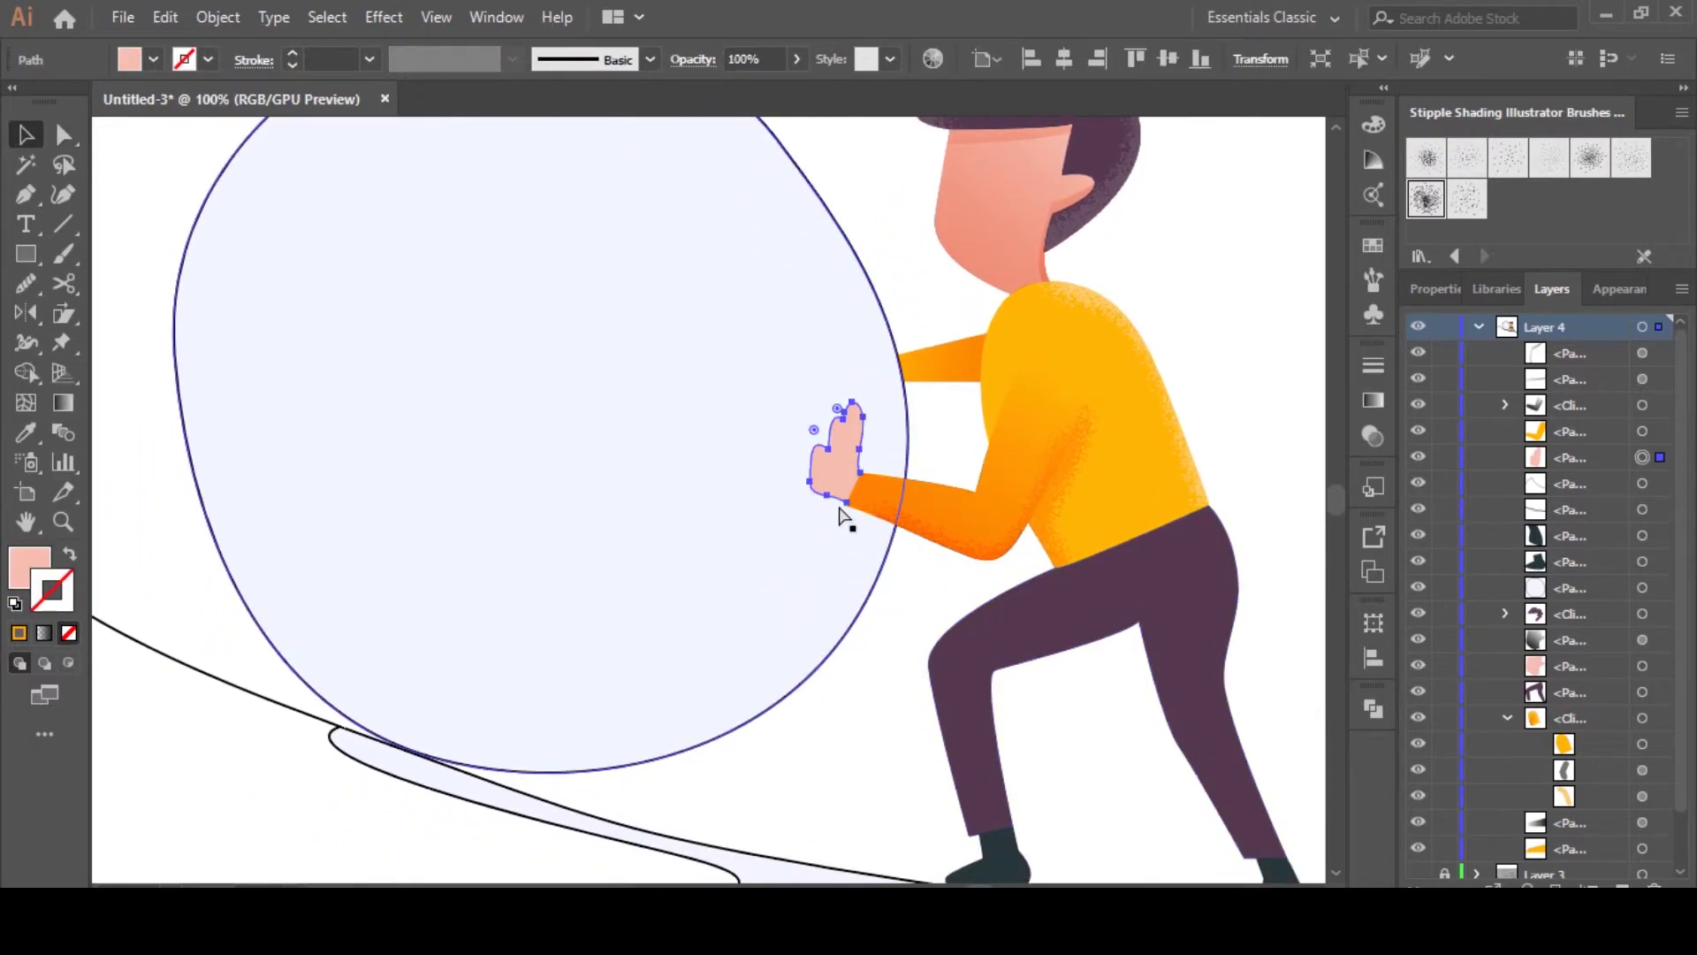
{"action": "key", "text": "i"}
{"action": "left_click", "coordinate": [983, 234]}
Adjust the gradient across the hand so the shading deepens toward the wrist and upper fingers
{"action": "key", "text": "g"}
{"action": "key", "text": "v"}
{"action": "left_click", "coordinate": [931, 599]}
{"action": "left_click", "coordinate": [835, 460]}
{"action": "key", "text": "g"}
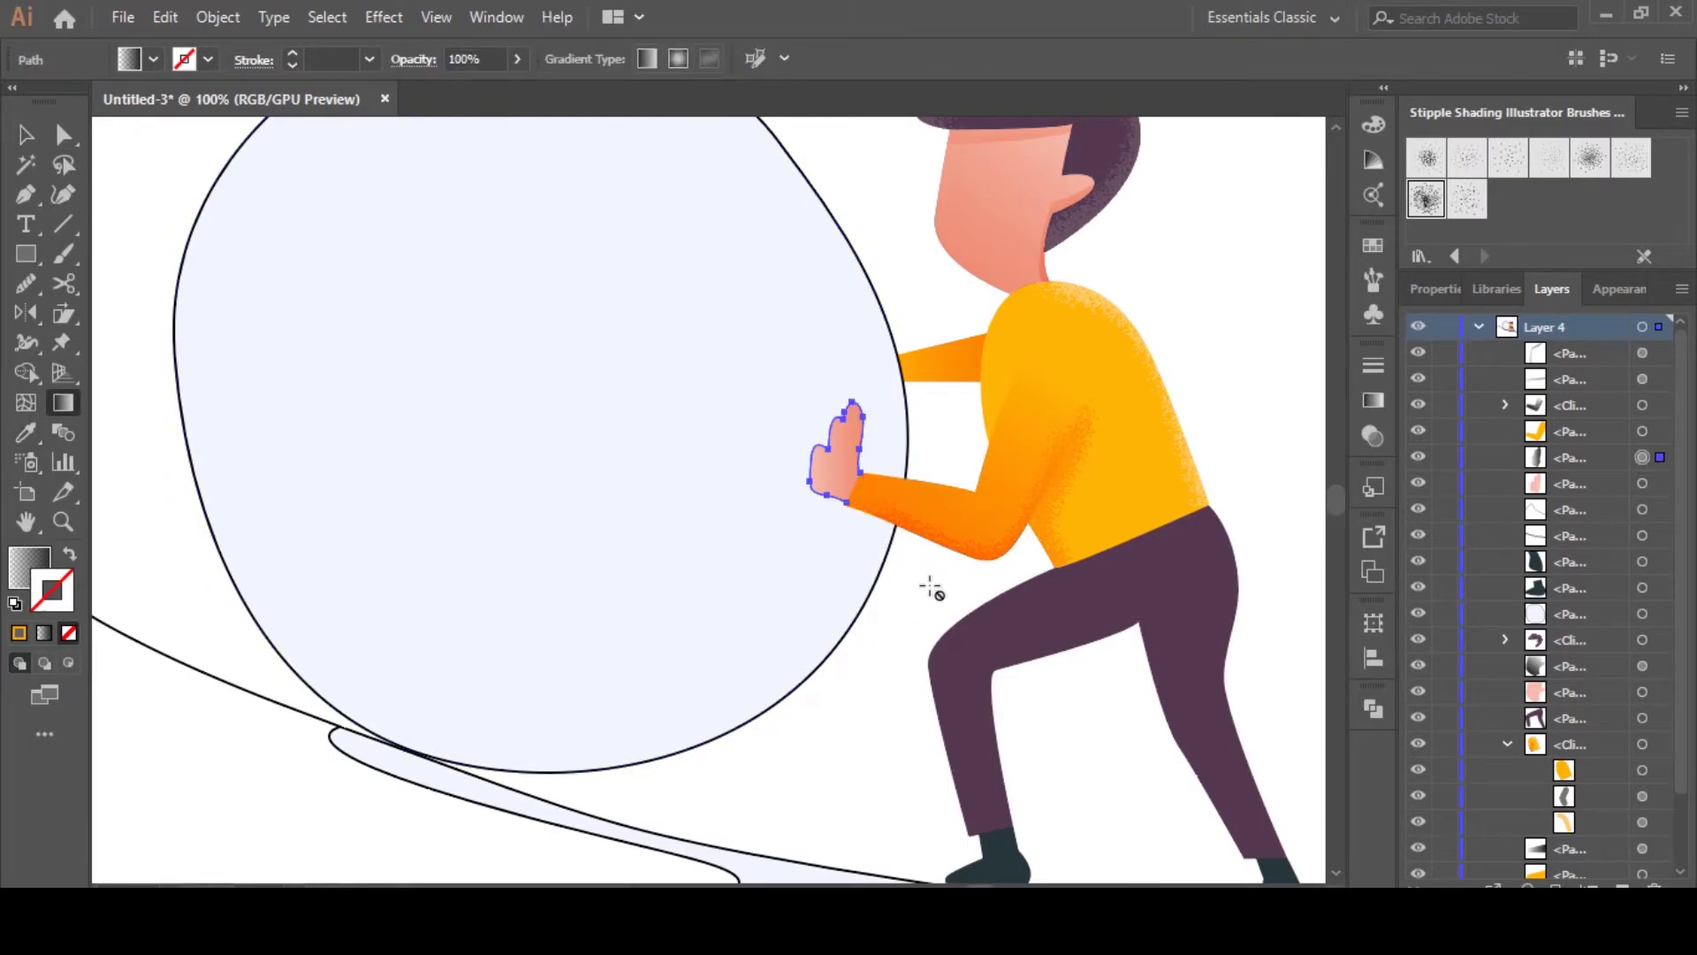
{"action": "key", "text": "v"}
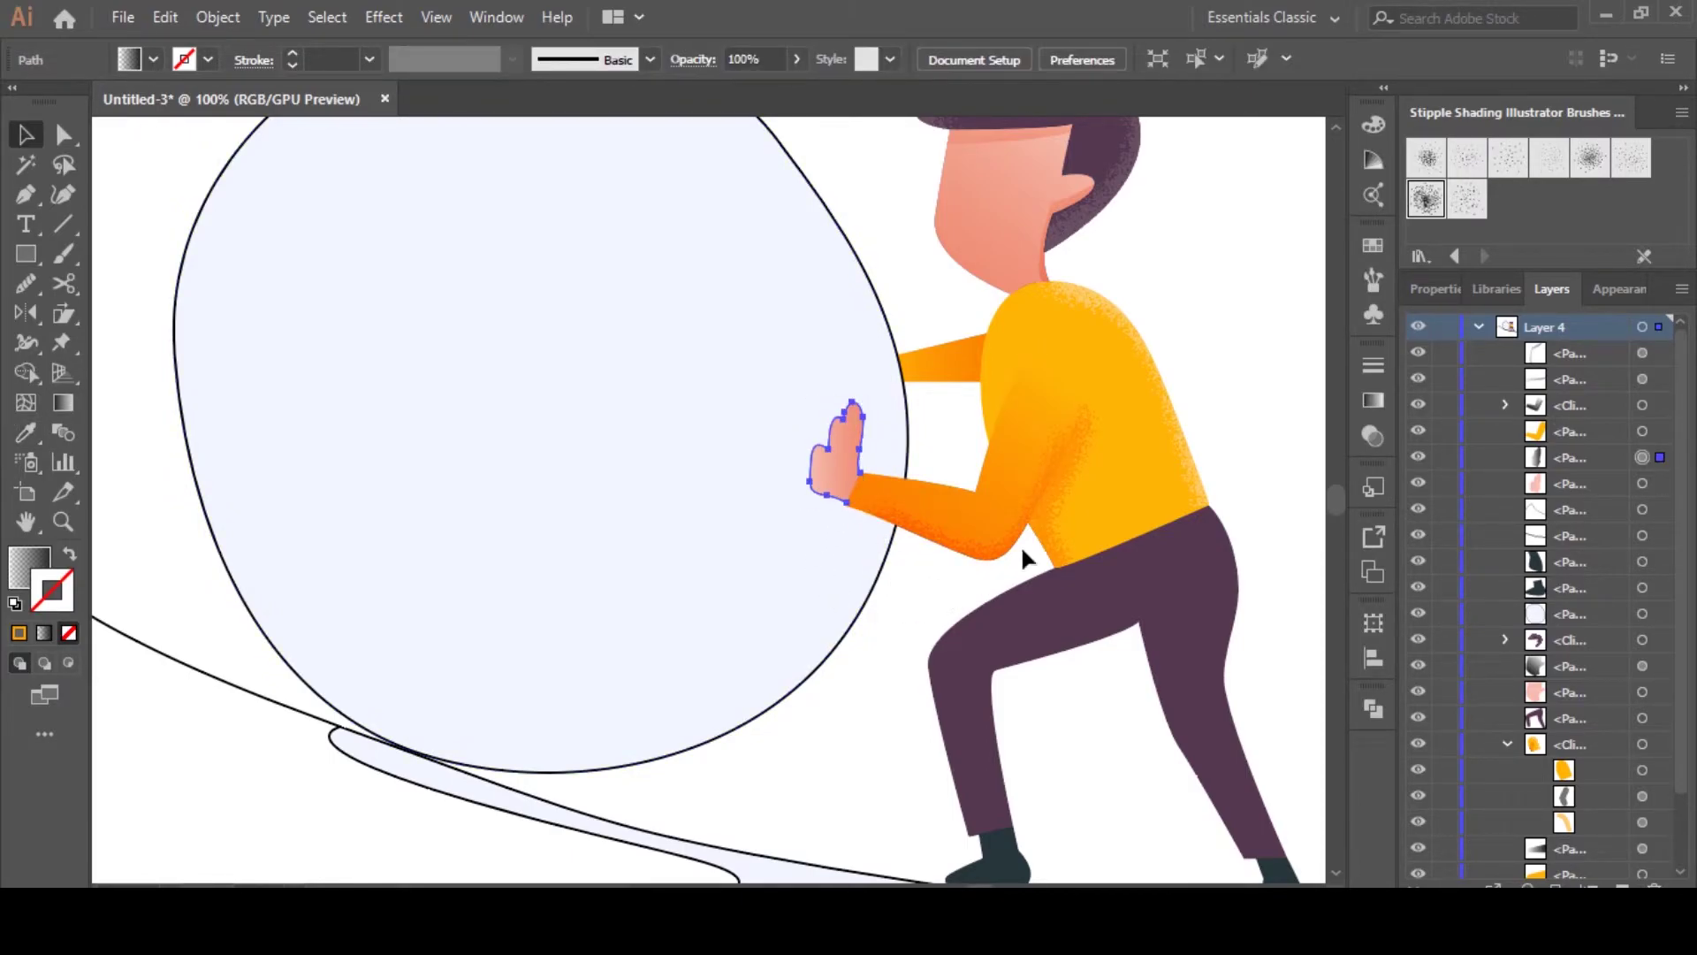
{"action": "left_click", "coordinate": [918, 603]}
Draw a closed, curved patch with the Pen tool inside the globe near its upper-left edge
{"action": "scroll", "coordinate": [951, 592], "scroll_direction": "down", "scroll_amount": 2}
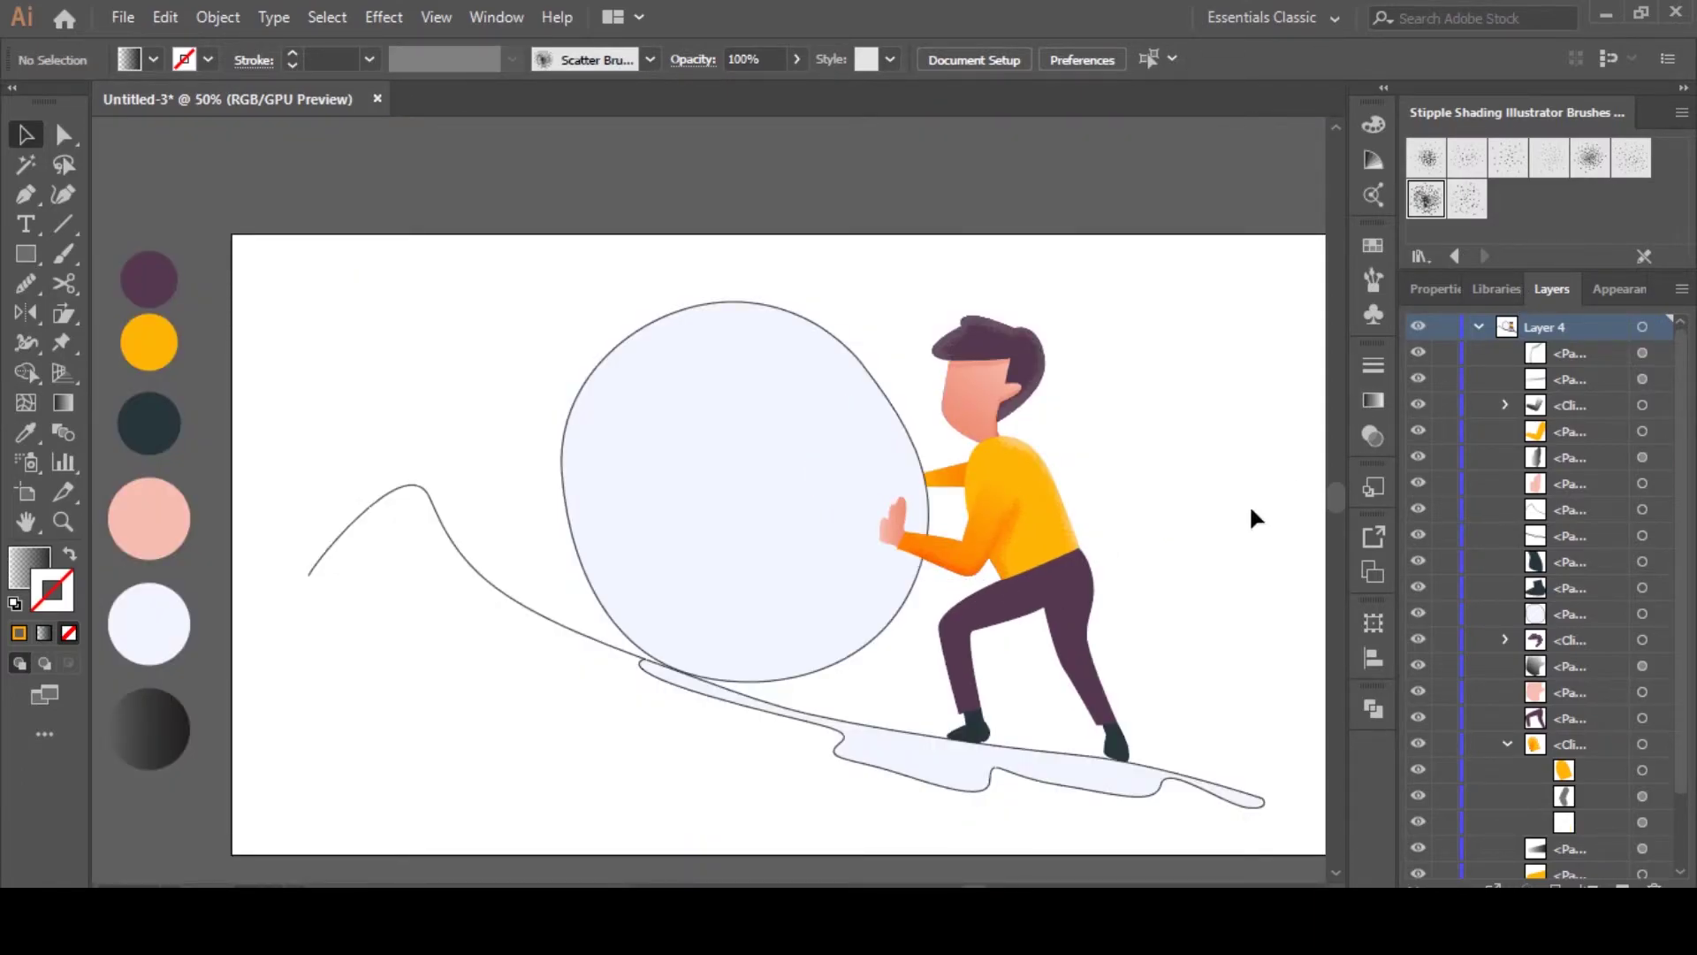
{"action": "left_click_drag", "start_coordinate": [904, 655], "coordinate": [887, 543]}
{"action": "scroll", "coordinate": [928, 652], "scroll_direction": "down", "scroll_amount": 1}
{"action": "scroll", "coordinate": [899, 642], "scroll_direction": "up", "scroll_amount": 1}
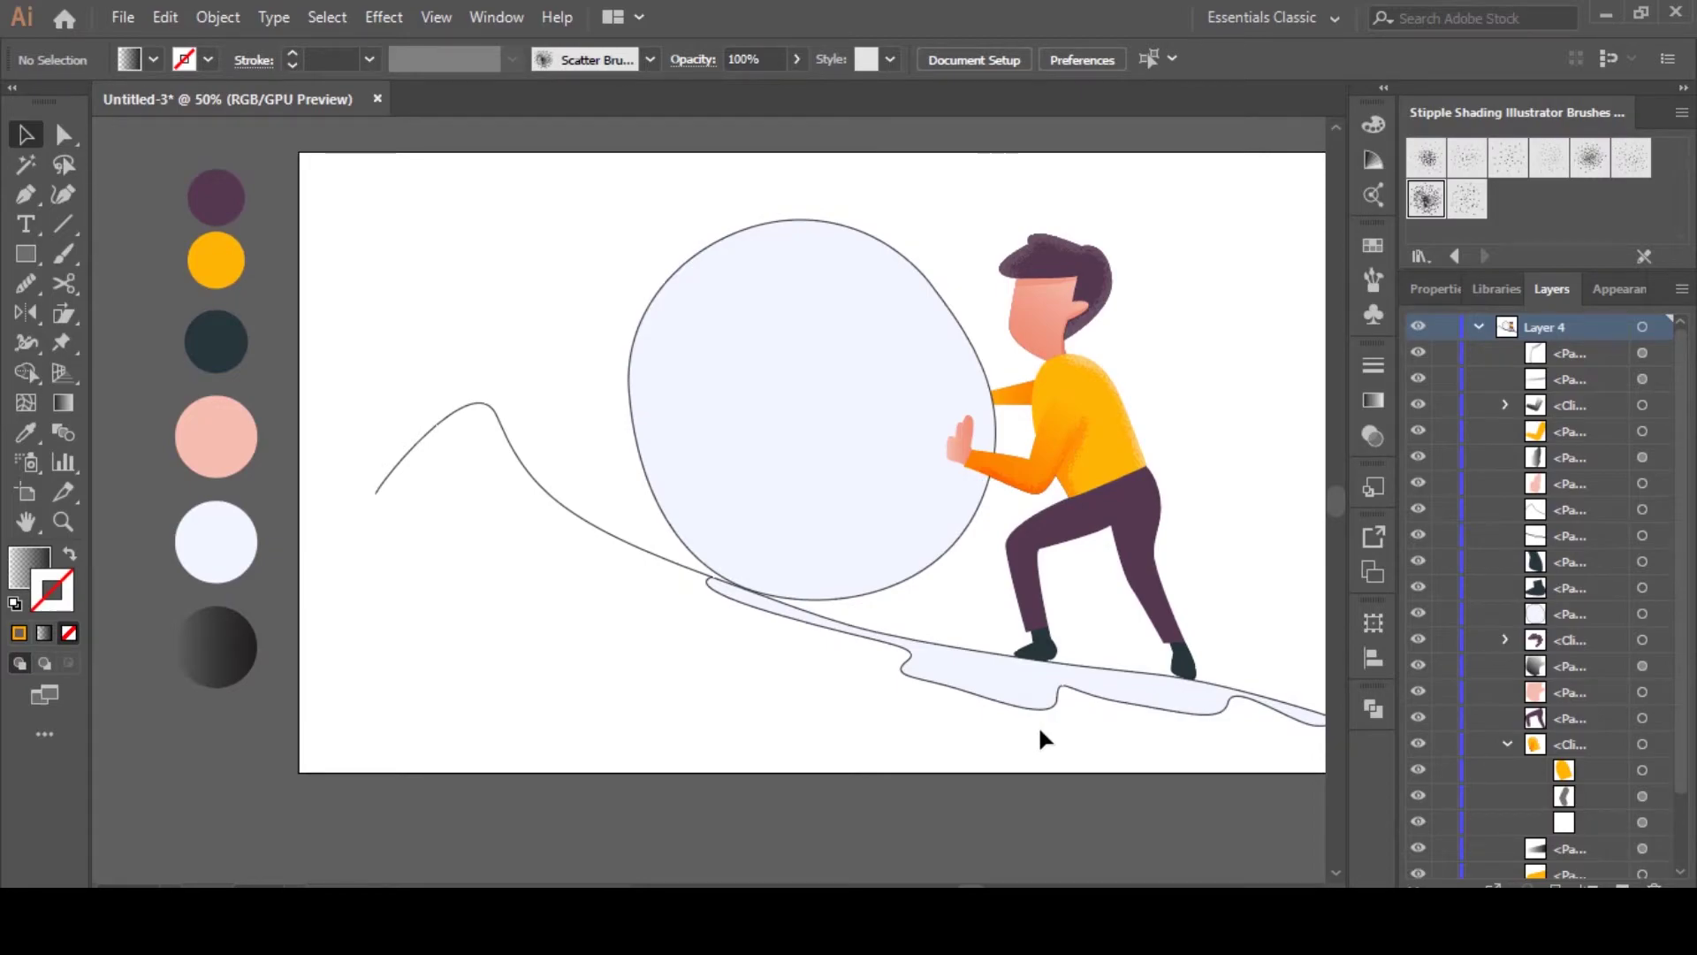
{"action": "key", "text": "p"}
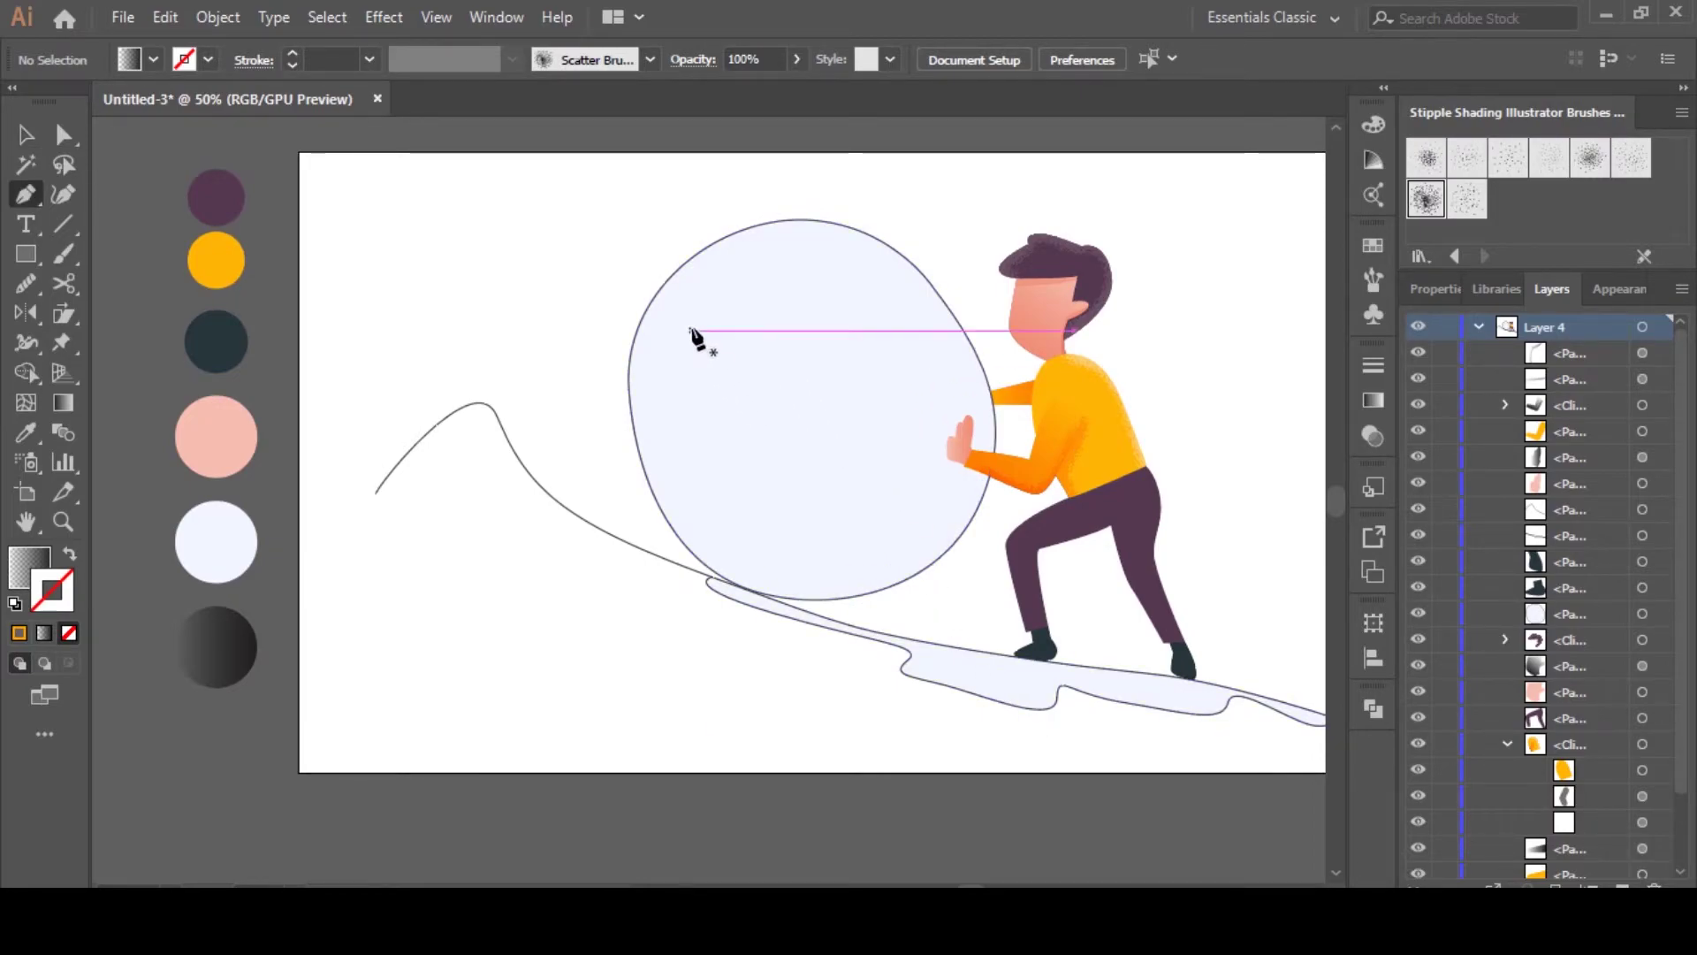
{"action": "left_click_drag", "start_coordinate": [667, 330], "coordinate": [666, 383]}
{"action": "left_click_drag", "start_coordinate": [705, 329], "coordinate": [774, 258]}
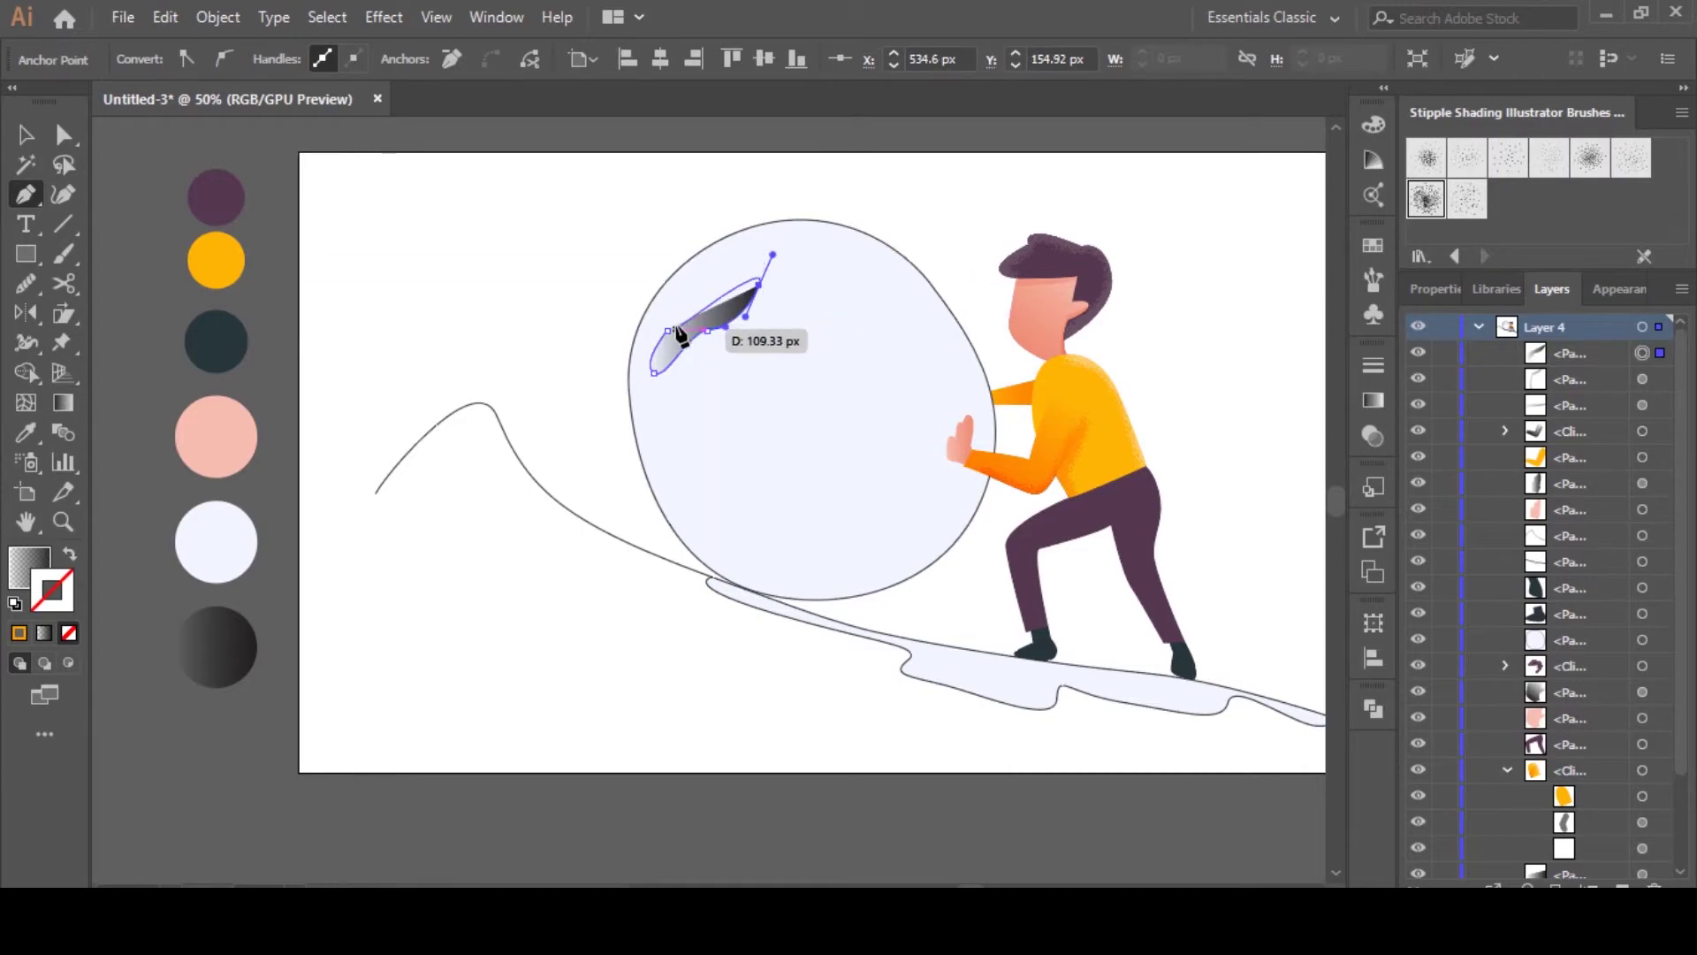
{"action": "left_click_drag", "start_coordinate": [630, 396], "coordinate": [630, 399]}
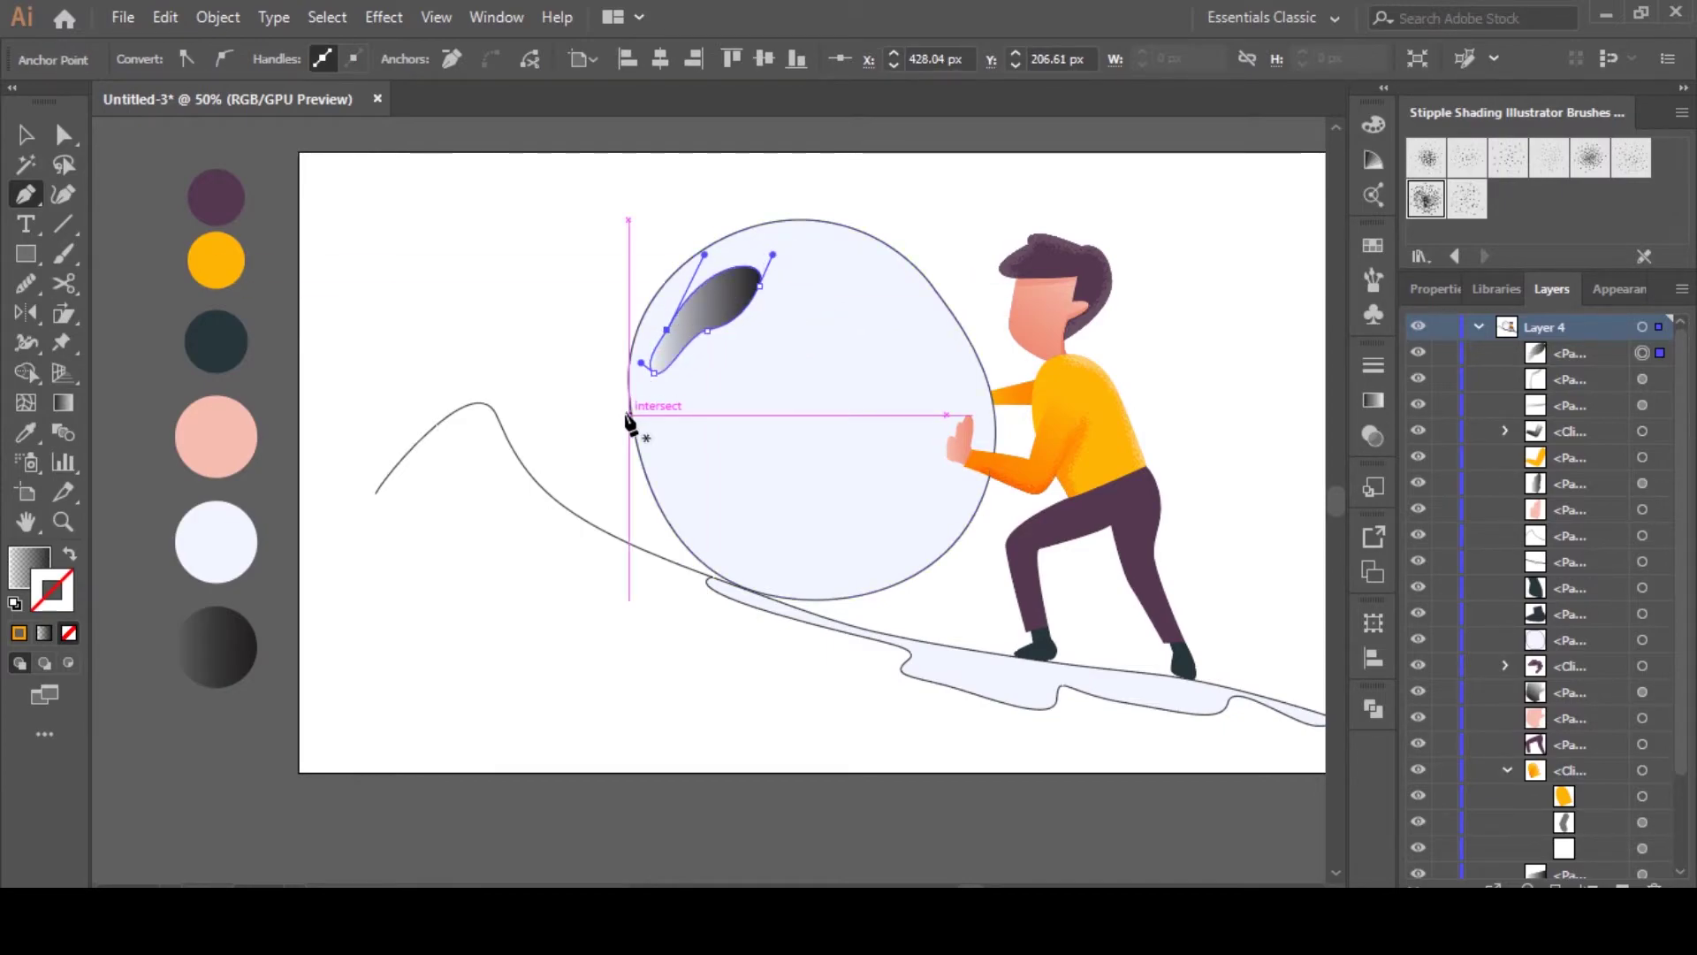
Set the globe patch's blend mode to Overlay
{"action": "key", "text": "v"}
{"action": "left_click", "coordinate": [739, 296]}
{"action": "left_click", "coordinate": [1373, 436]}
{"action": "left_click", "coordinate": [1158, 394]}
{"action": "left_click", "coordinate": [1128, 625]}
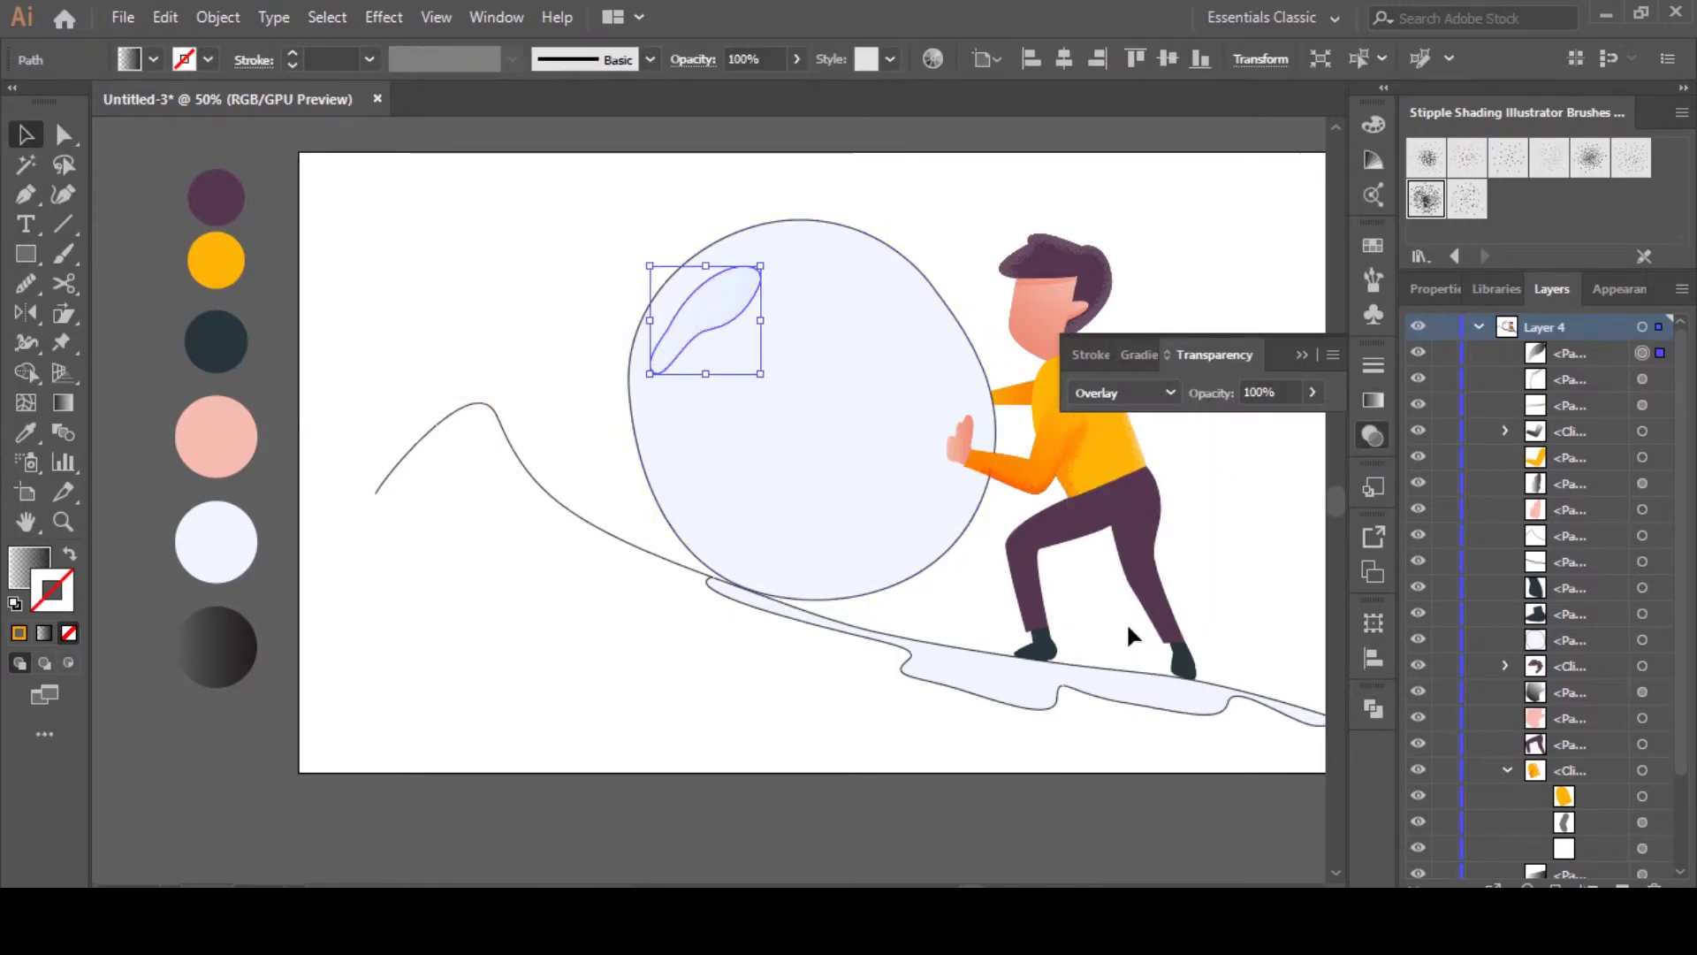
{"action": "left_click", "coordinate": [1302, 356]}
Try a 45° gradient stroke on the globe's upper-left patch and remove the stroke again
{"action": "left_click", "coordinate": [1275, 392]}
{"action": "left_click", "coordinate": [739, 308]}
{"action": "key", "text": "g"}
{"action": "key", "text": "v"}
{"action": "left_click", "coordinate": [908, 248]}
{"action": "left_click", "coordinate": [735, 300]}
{"action": "left_click", "coordinate": [1373, 400]}
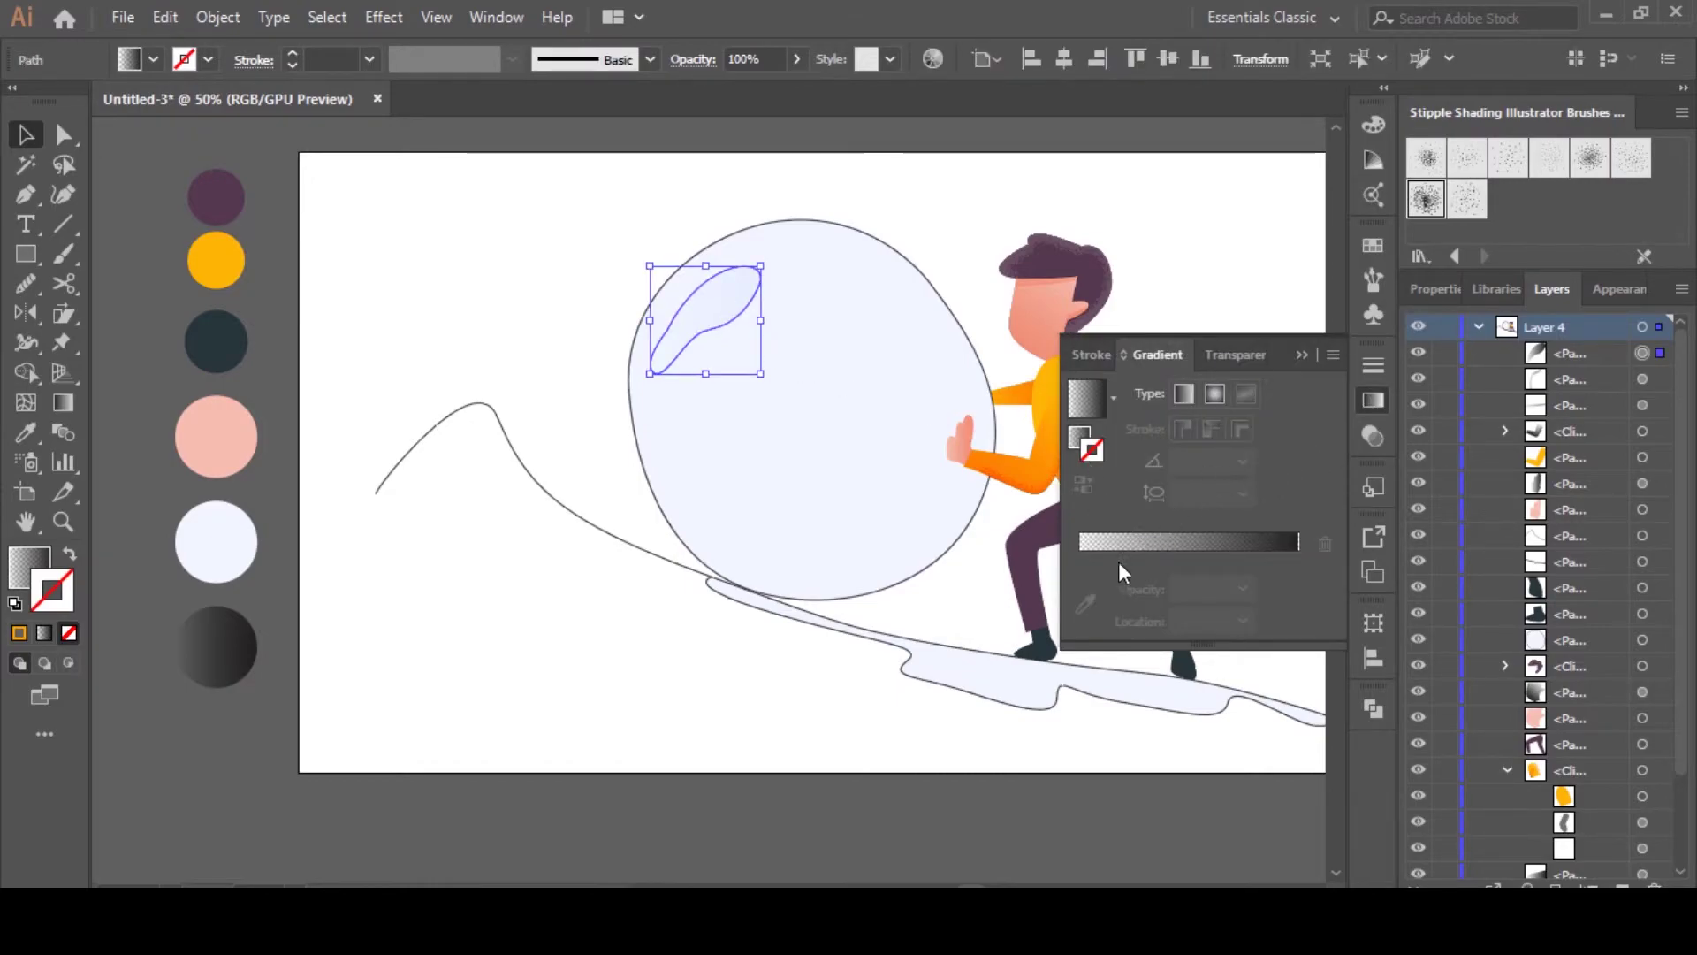
{"action": "left_click", "coordinate": [1122, 543]}
{"action": "left_click", "coordinate": [1244, 496]}
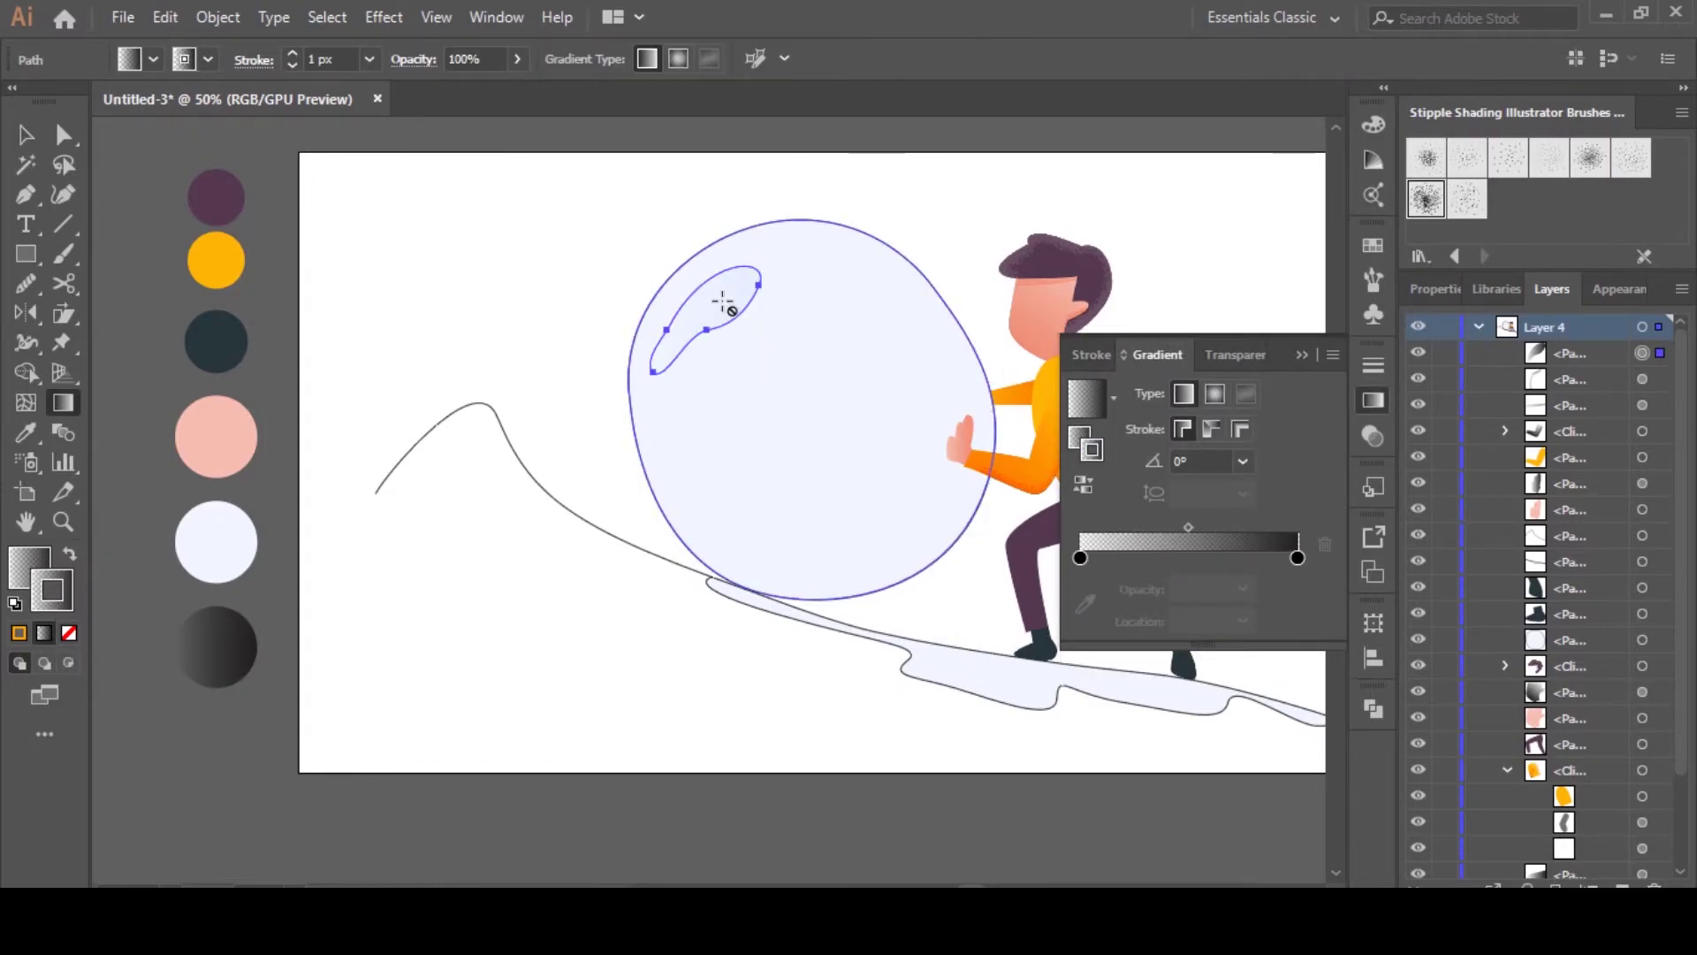
{"action": "left_click", "coordinate": [1250, 559]}
{"action": "left_click_drag", "start_coordinate": [1248, 559], "coordinate": [1255, 679]}
{"action": "left_click", "coordinate": [1243, 462]}
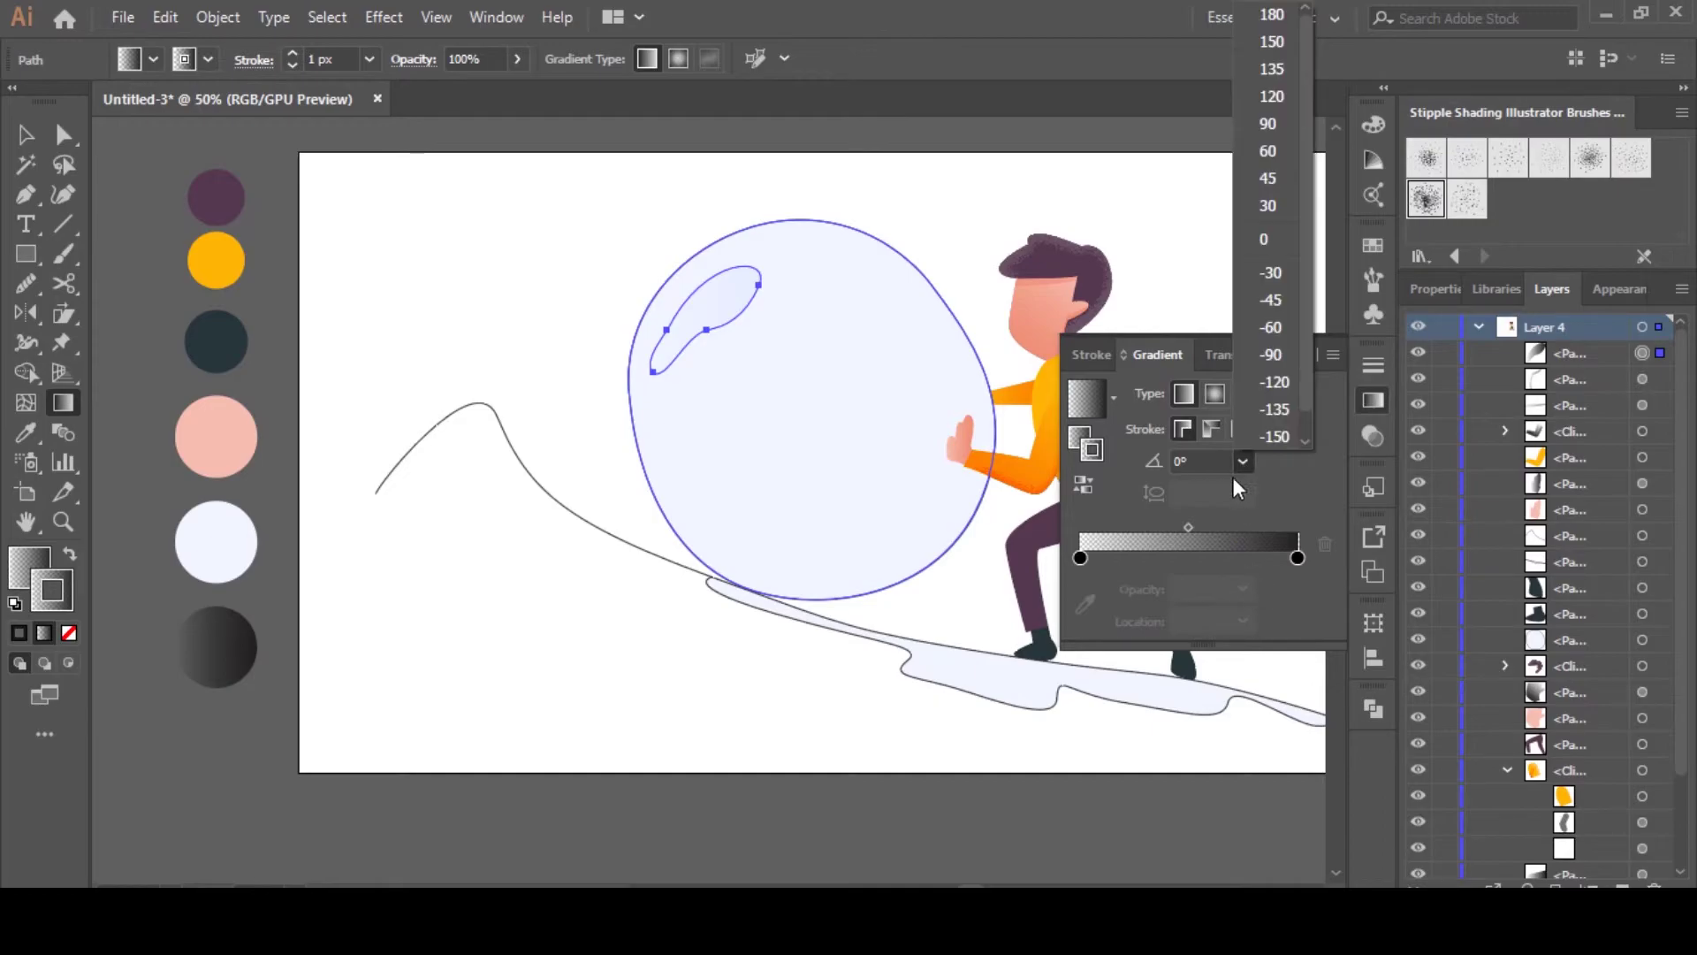
{"action": "left_click", "coordinate": [1270, 178]}
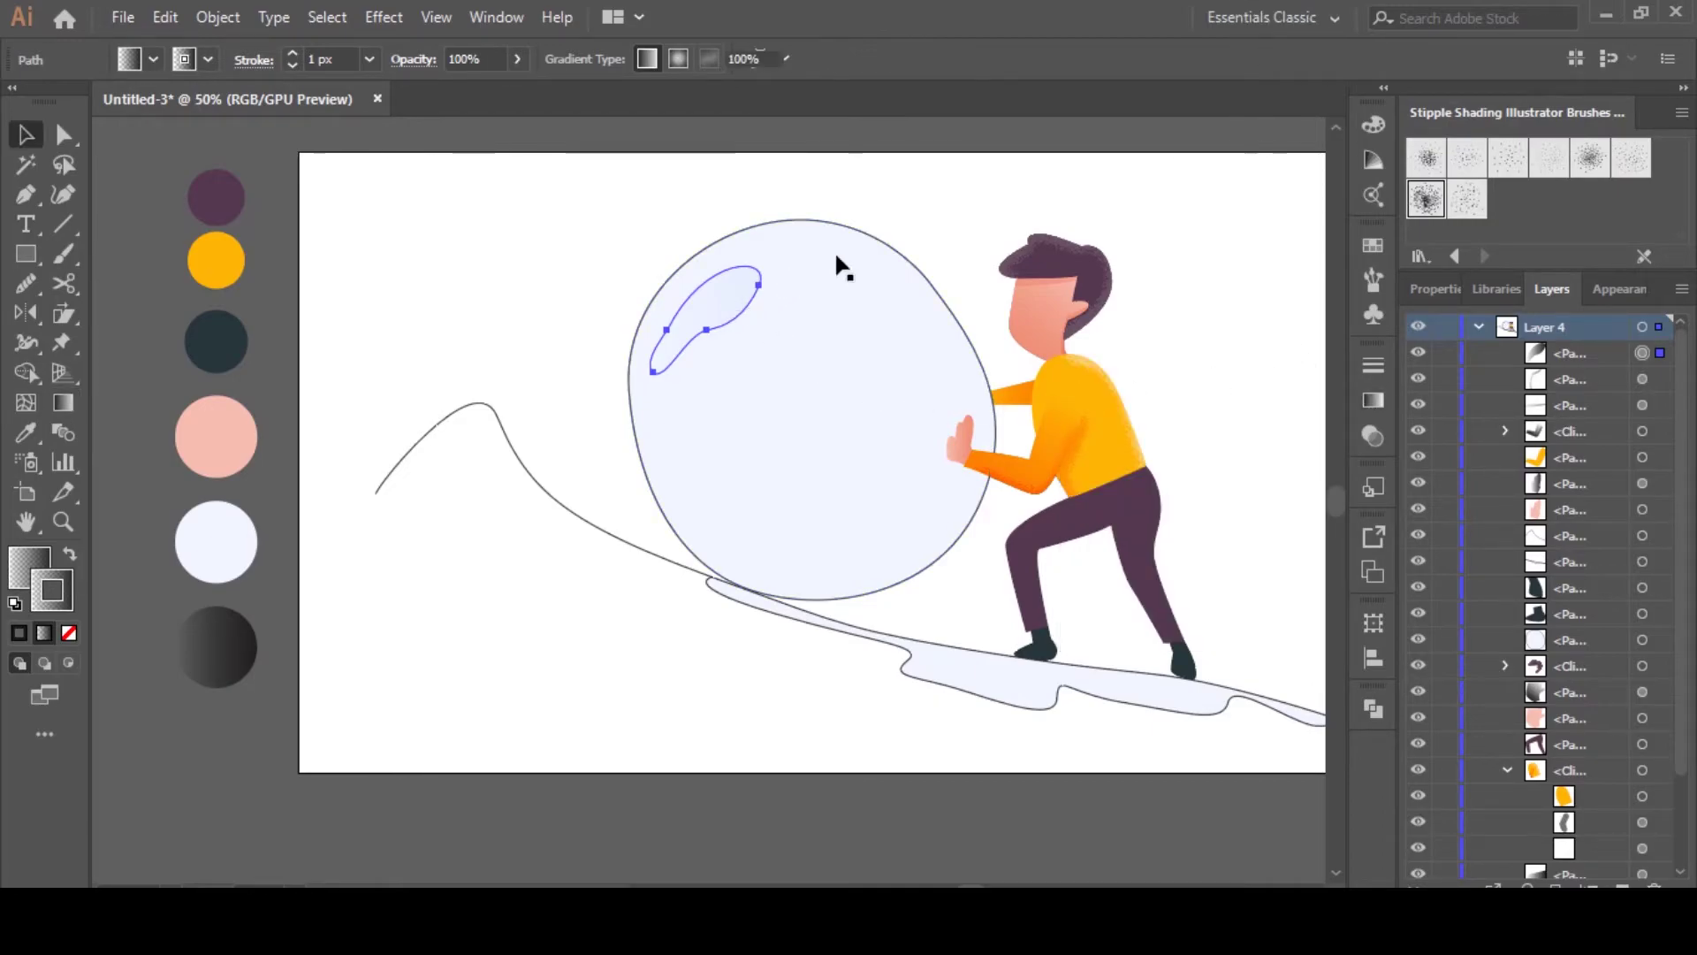
{"action": "key", "text": "v"}
{"action": "left_click", "coordinate": [67, 633]}
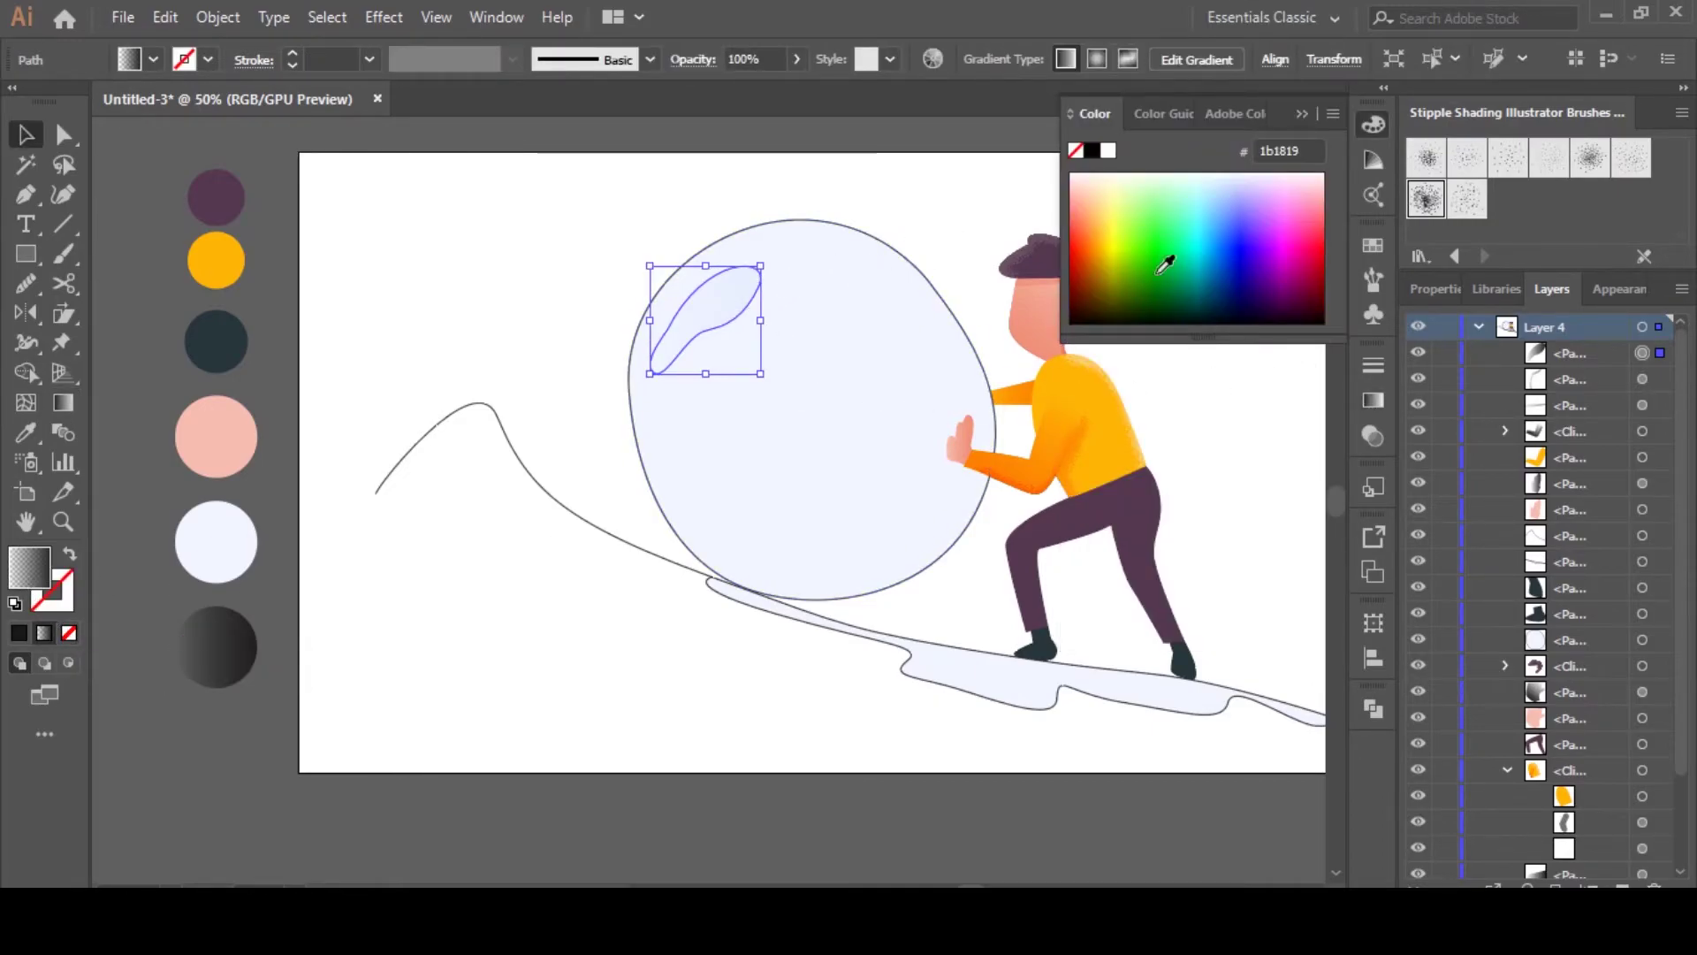
Run the gradient diagonally across the globe's upper-left patch, from its outer edge toward the globe's interior
{"action": "key", "text": "g"}
{"action": "left_click_drag", "start_coordinate": [669, 266], "coordinate": [753, 309]}
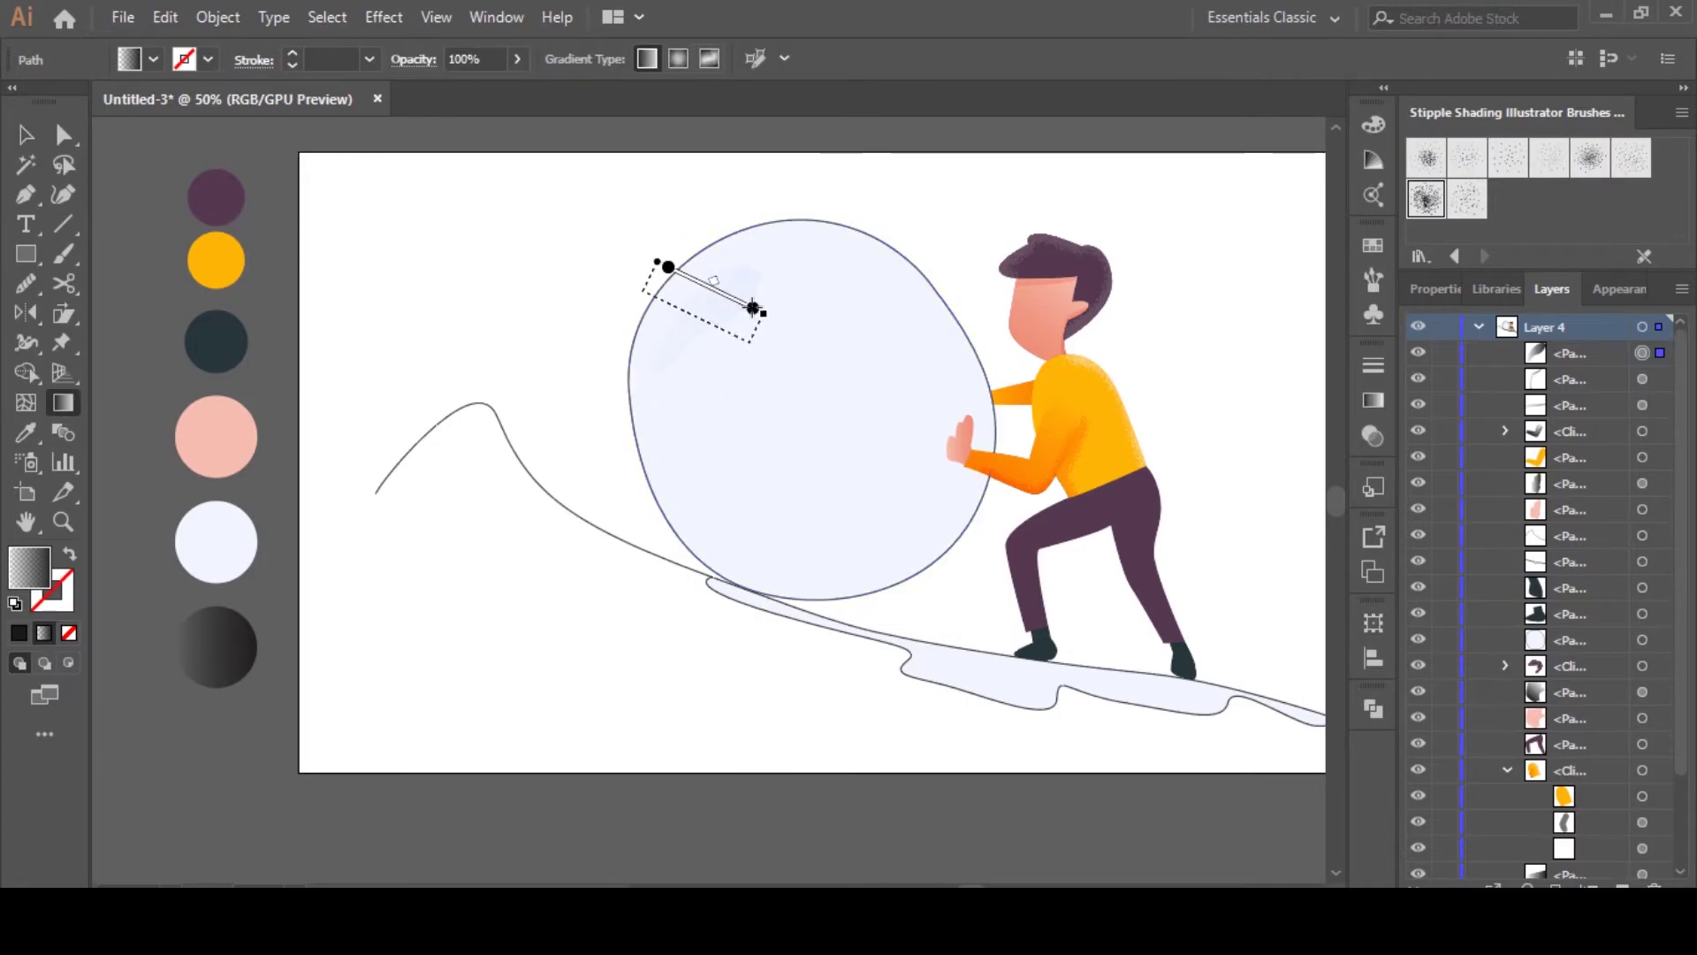
{"action": "key", "text": "v"}
{"action": "left_click", "coordinate": [980, 305]}
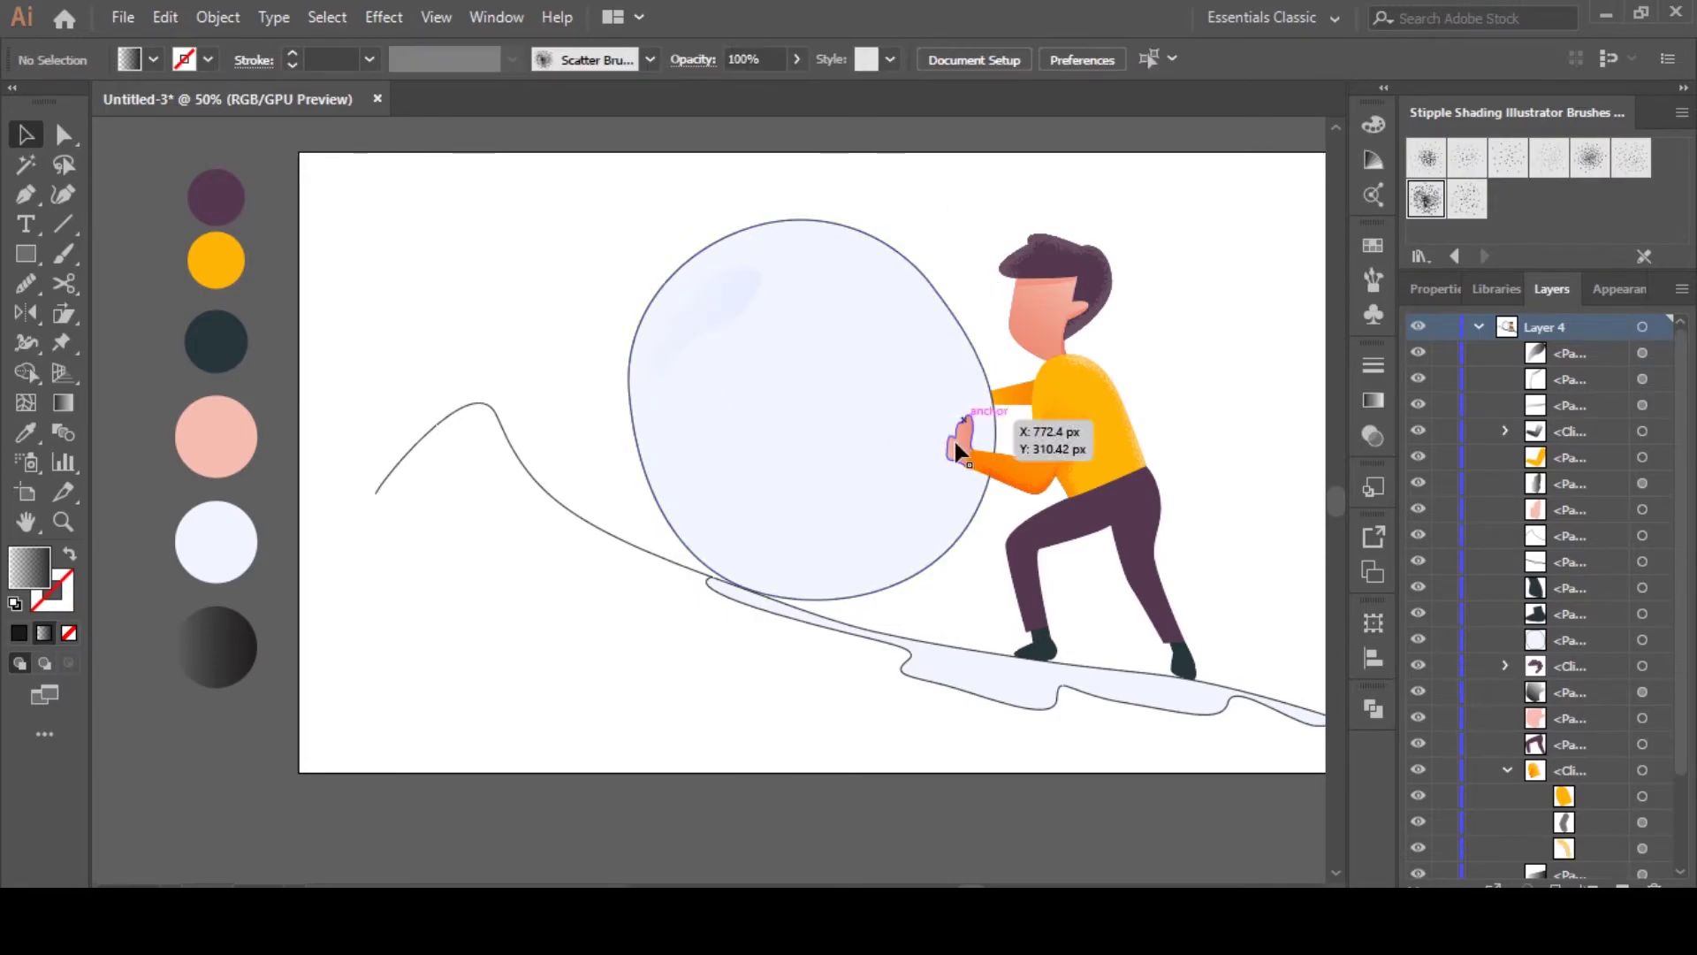
Draw a closed, wavy patch with the Pen tool inside the globe along its lower edge
{"action": "key", "text": "p"}
{"action": "left_click", "coordinate": [729, 502]}
{"action": "left_click_drag", "start_coordinate": [824, 540], "coordinate": [845, 532]}
{"action": "left_click_drag", "start_coordinate": [898, 439], "coordinate": [930, 449]}
{"action": "left_click_drag", "start_coordinate": [947, 508], "coordinate": [927, 537]}
{"action": "left_click_drag", "start_coordinate": [745, 569], "coordinate": [748, 501]}
Copy the upper-left patch's appearance to the lower globe patch and run its gradient from the globe's bottom edge upward
{"action": "key", "text": "v"}
{"action": "key", "text": "i"}
{"action": "left_click", "coordinate": [715, 308]}
{"action": "key", "text": "v"}
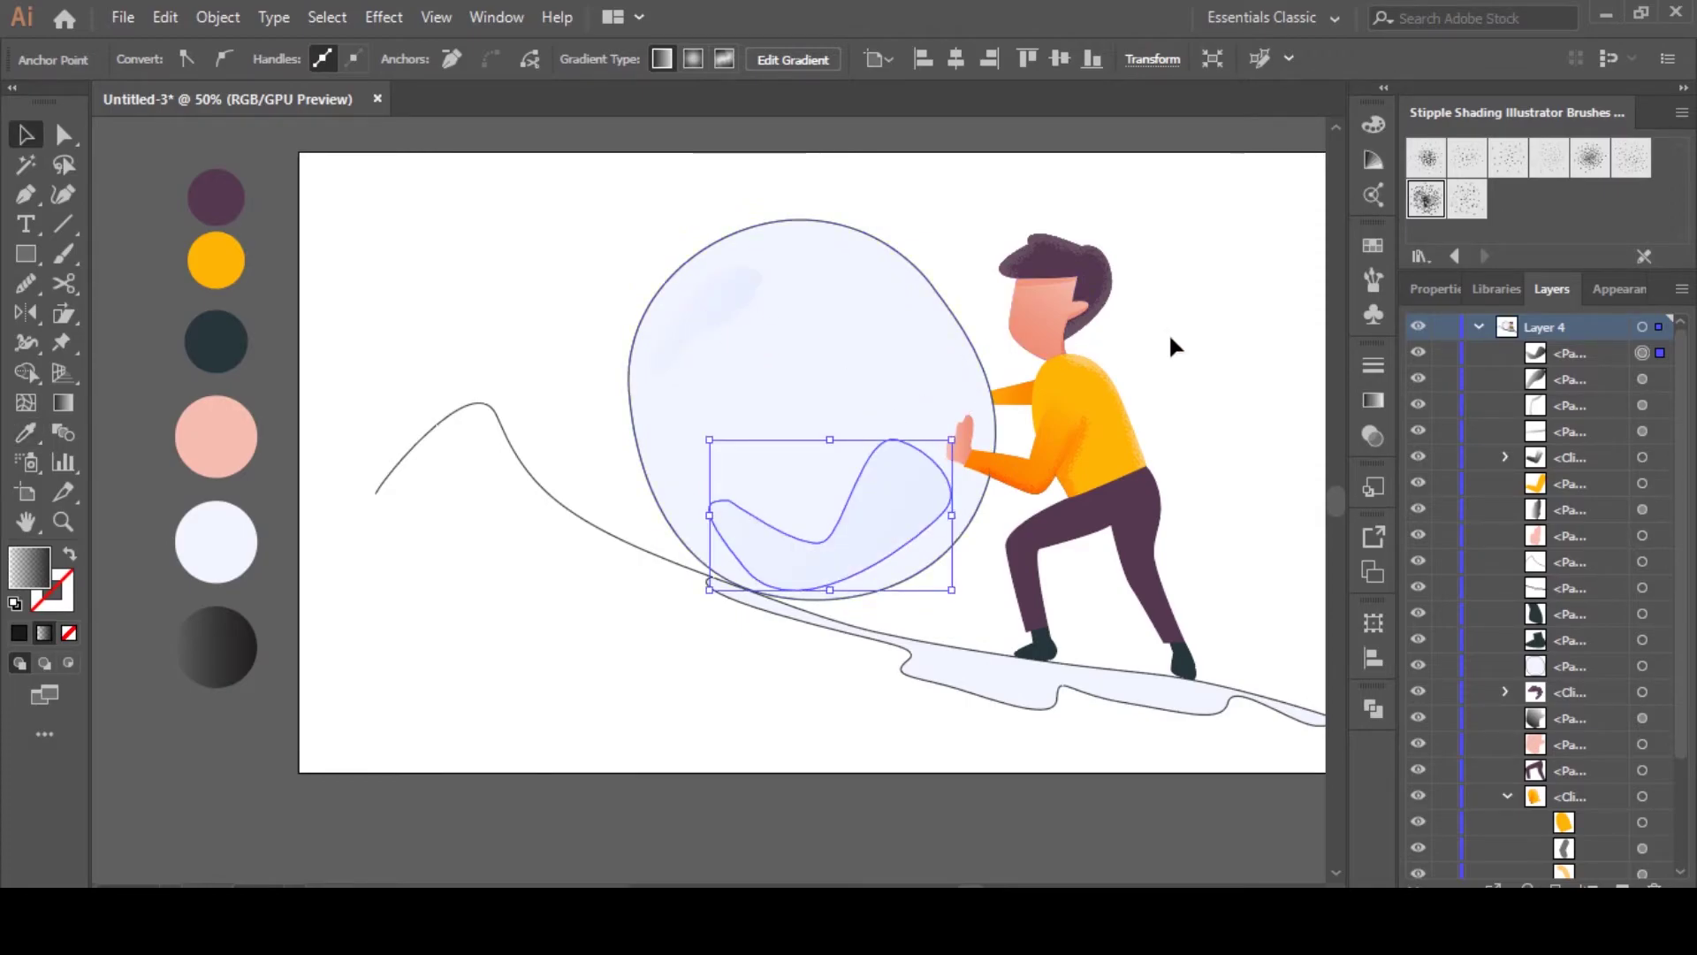
{"action": "key", "text": "g"}
{"action": "mouse_move", "coordinate": [860, 604]}
{"action": "left_mouse_down"}
{"action": "mouse_move", "coordinate": [871, 506]}
{"action": "mouse_move", "coordinate": [834, 485]}
{"action": "left_mouse_up"}
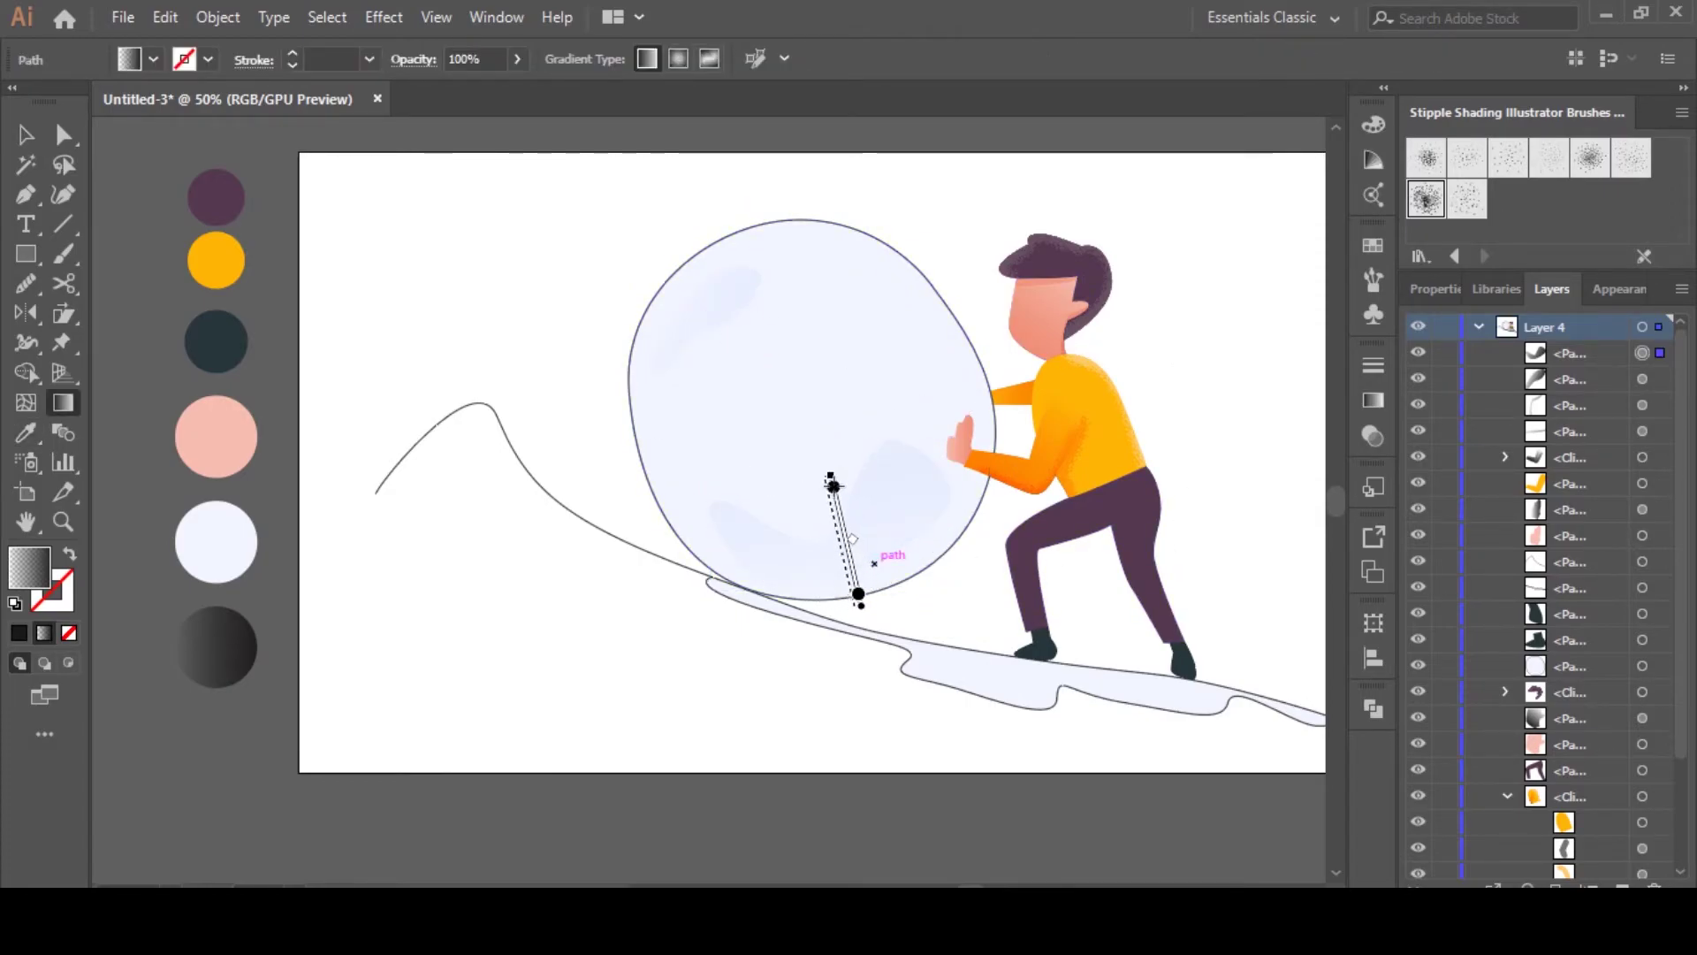
{"action": "key", "text": "v"}
{"action": "left_click", "coordinate": [1175, 391]}
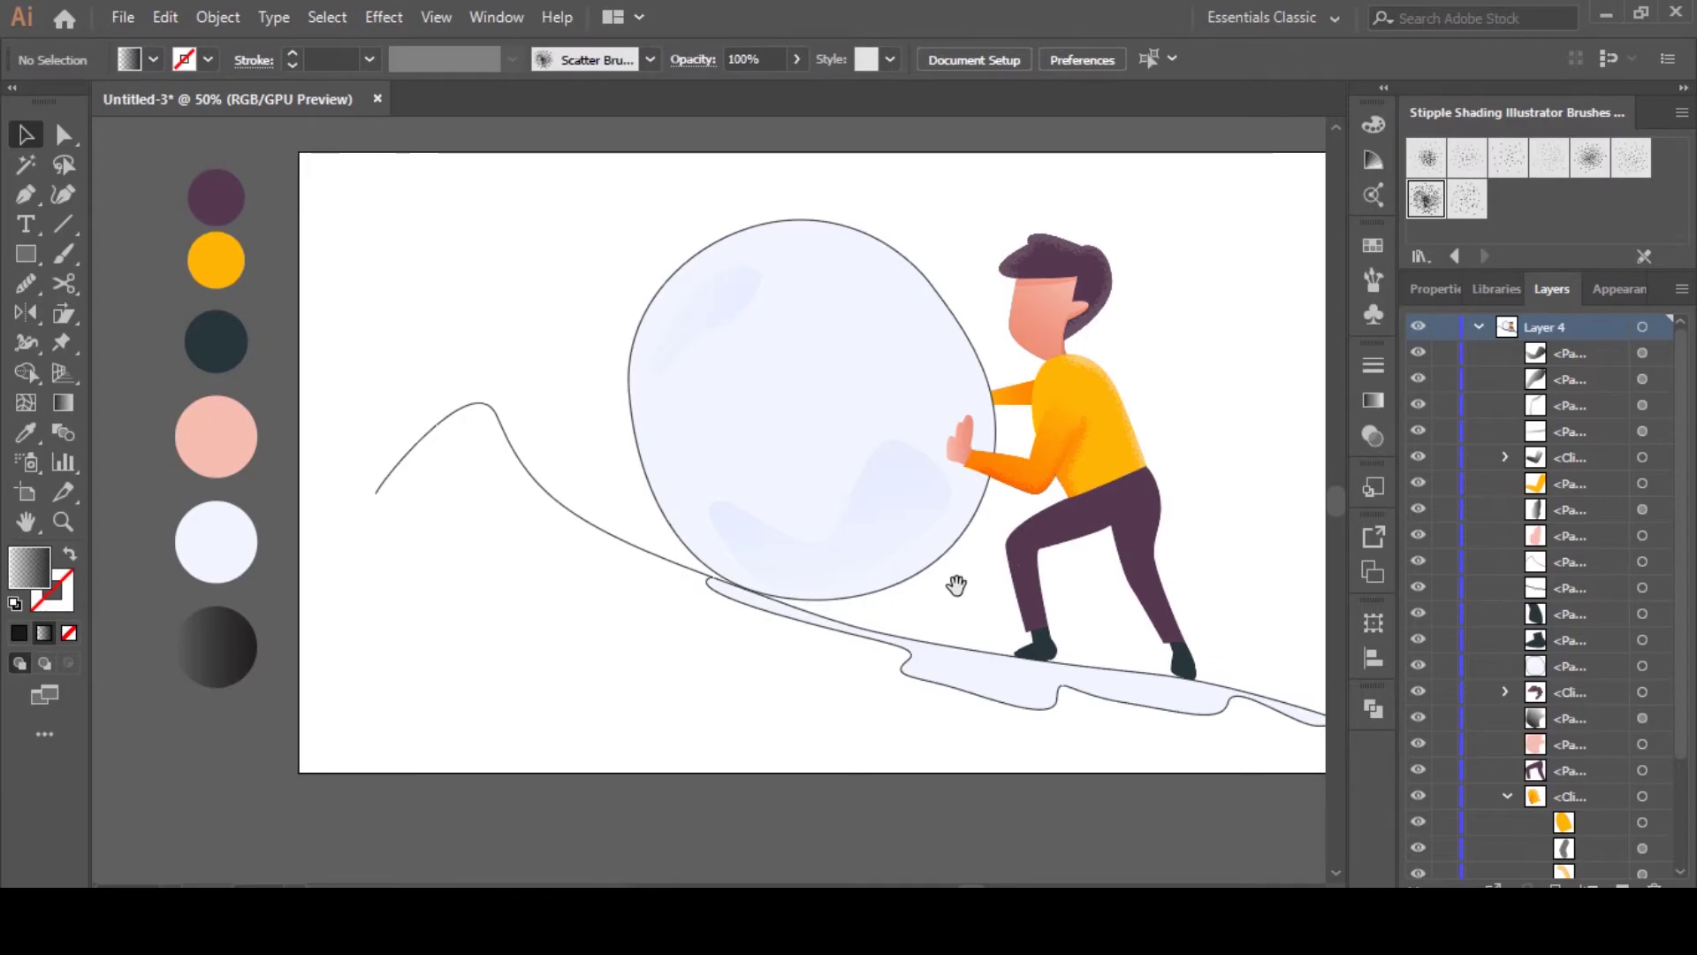
Draw an open wavy line with the Pen tool beneath the hilltop, linking both slopes of the ground line
{"action": "key", "text": "ctrl+minus"}
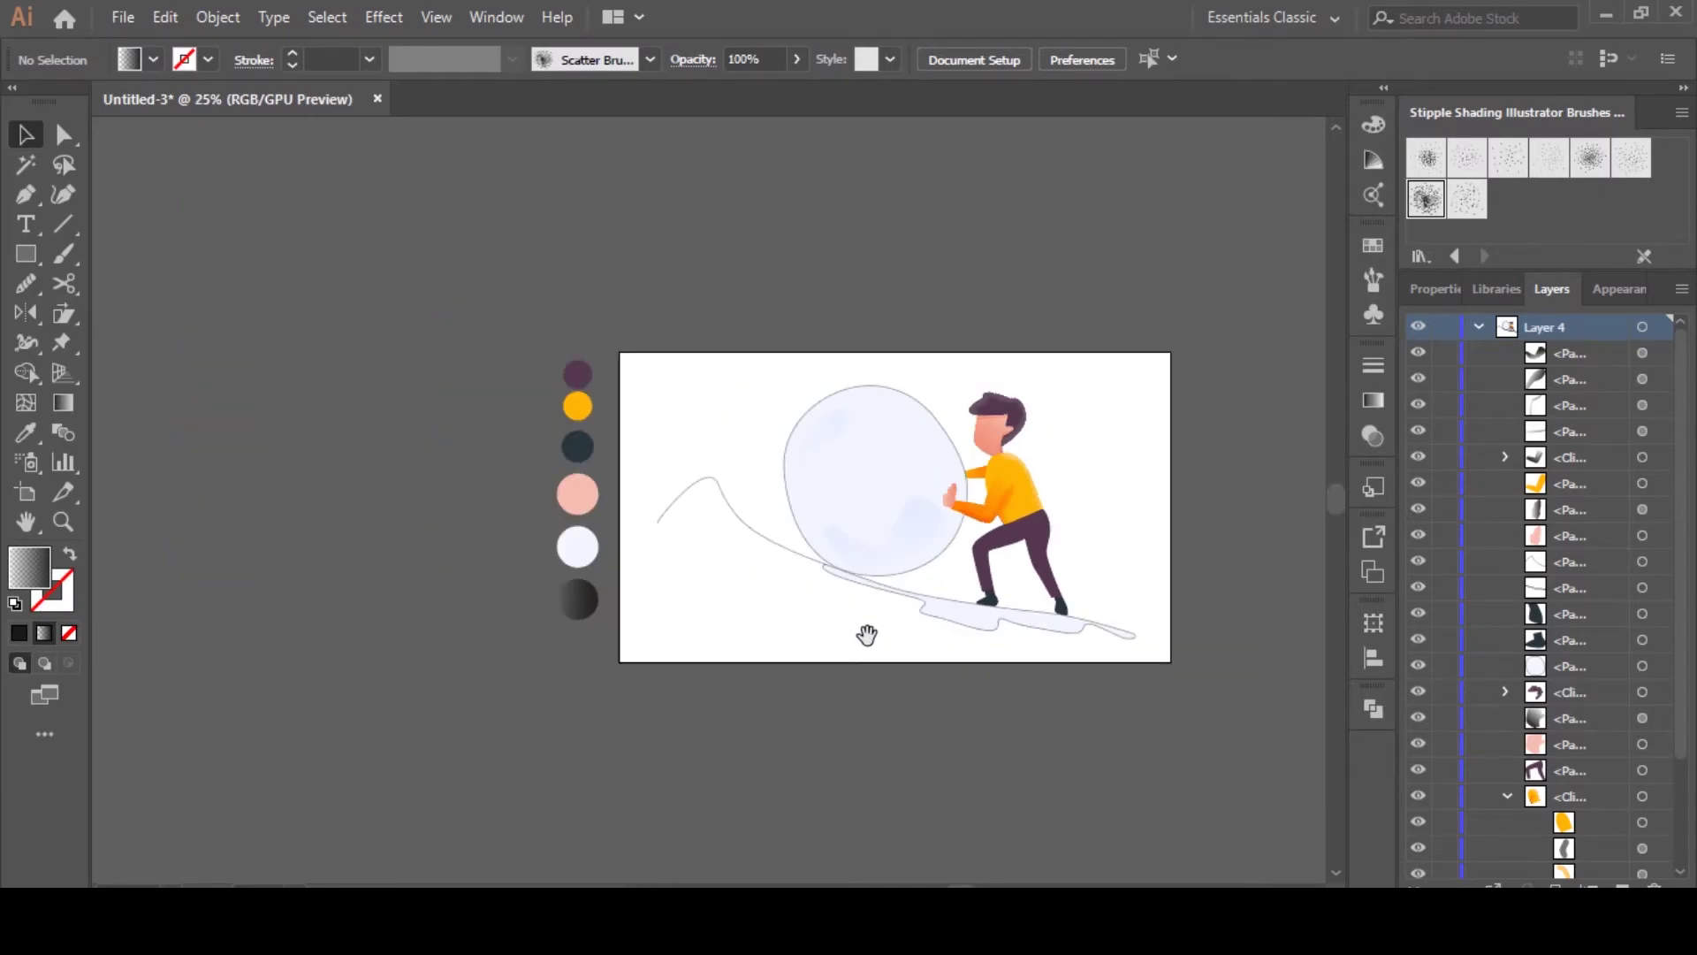
{"action": "key", "text": "ctrl+plus"}
{"action": "key", "text": "ctrl+plus"}
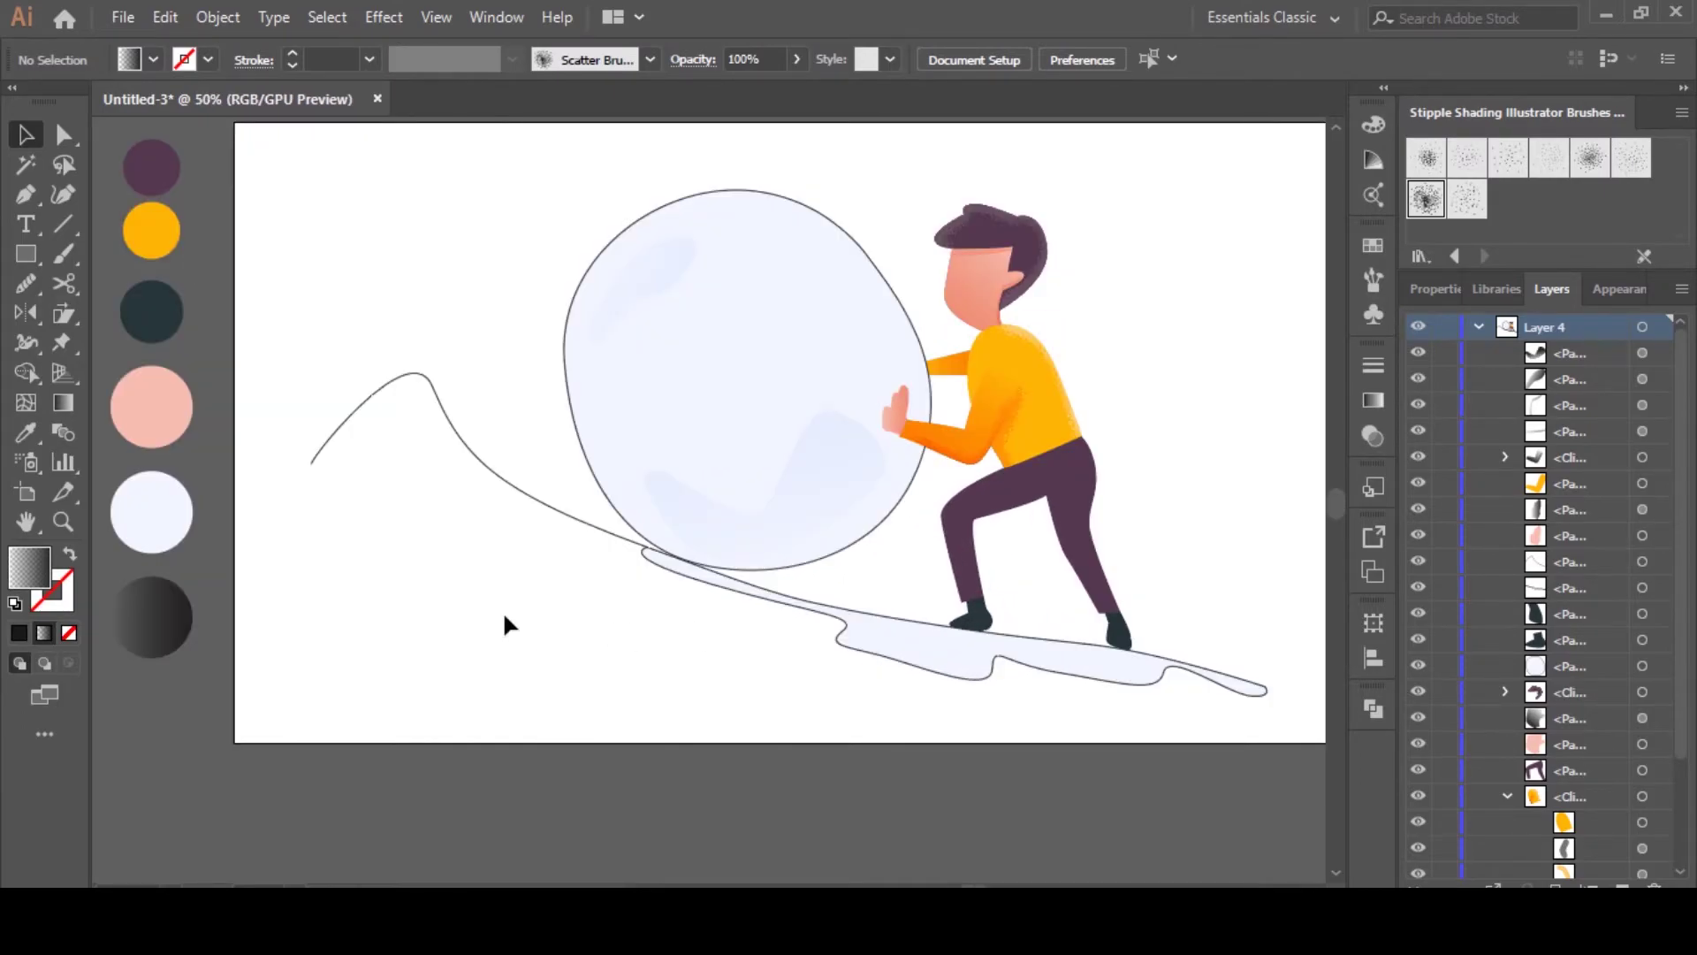
{"action": "key", "text": "p"}
{"action": "left_click", "coordinate": [332, 436]}
{"action": "left_click_drag", "start_coordinate": [381, 471], "coordinate": [456, 473]}
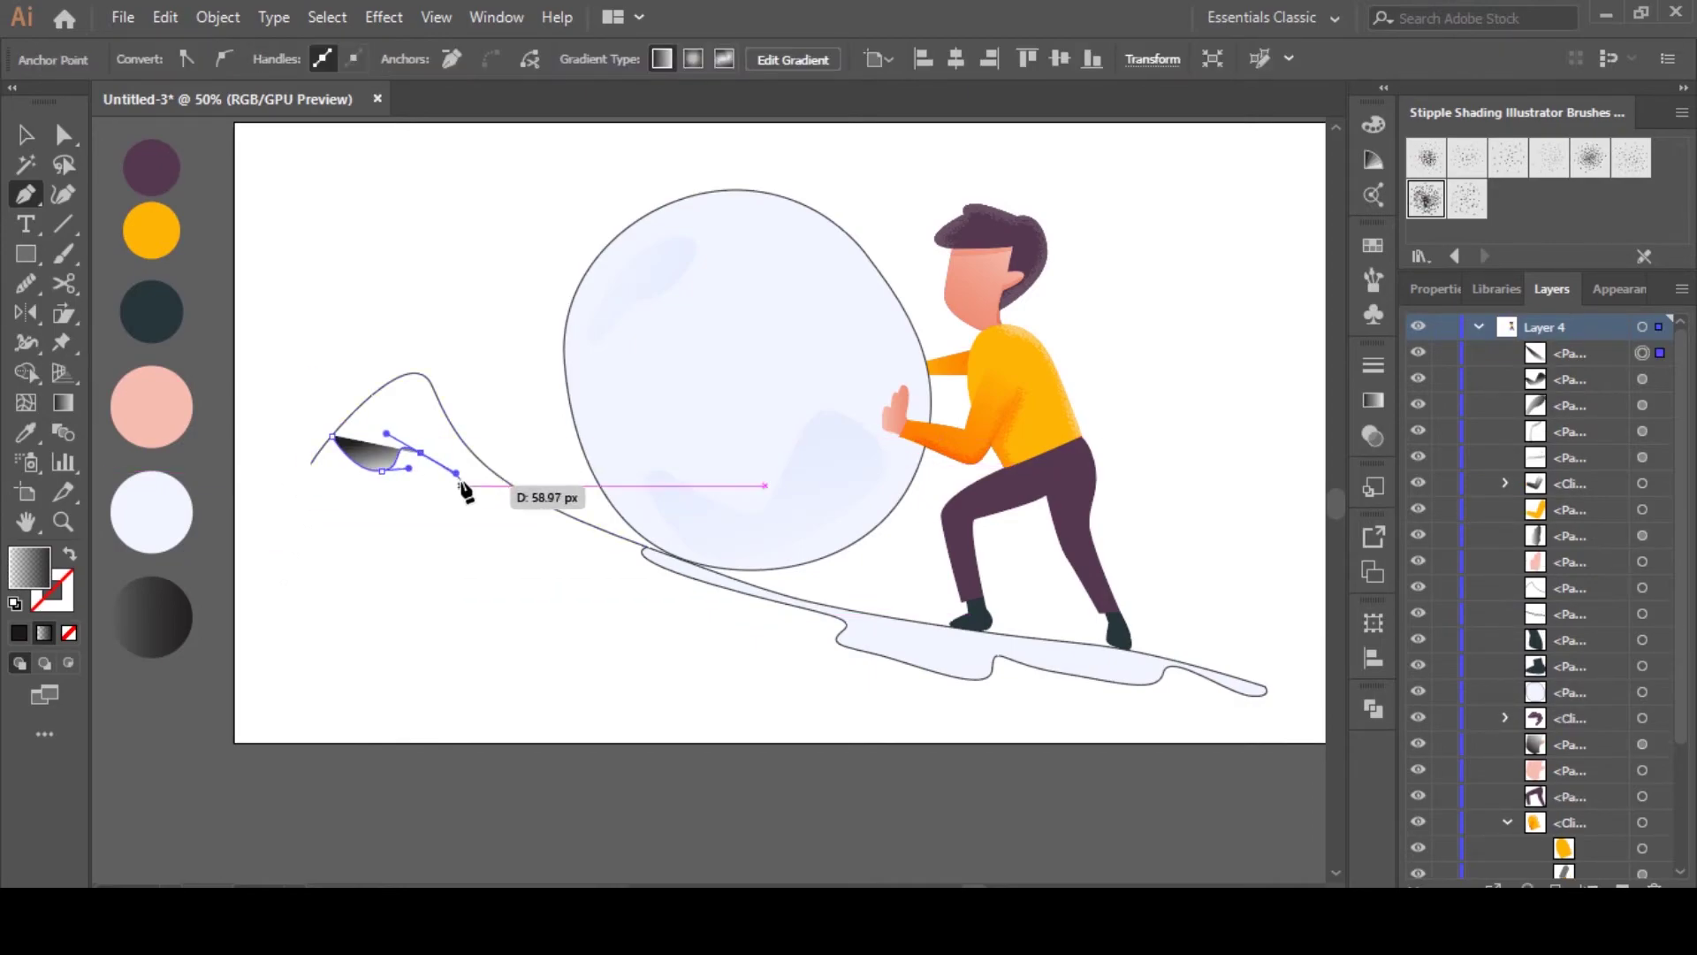
{"action": "left_click", "coordinate": [509, 483]}
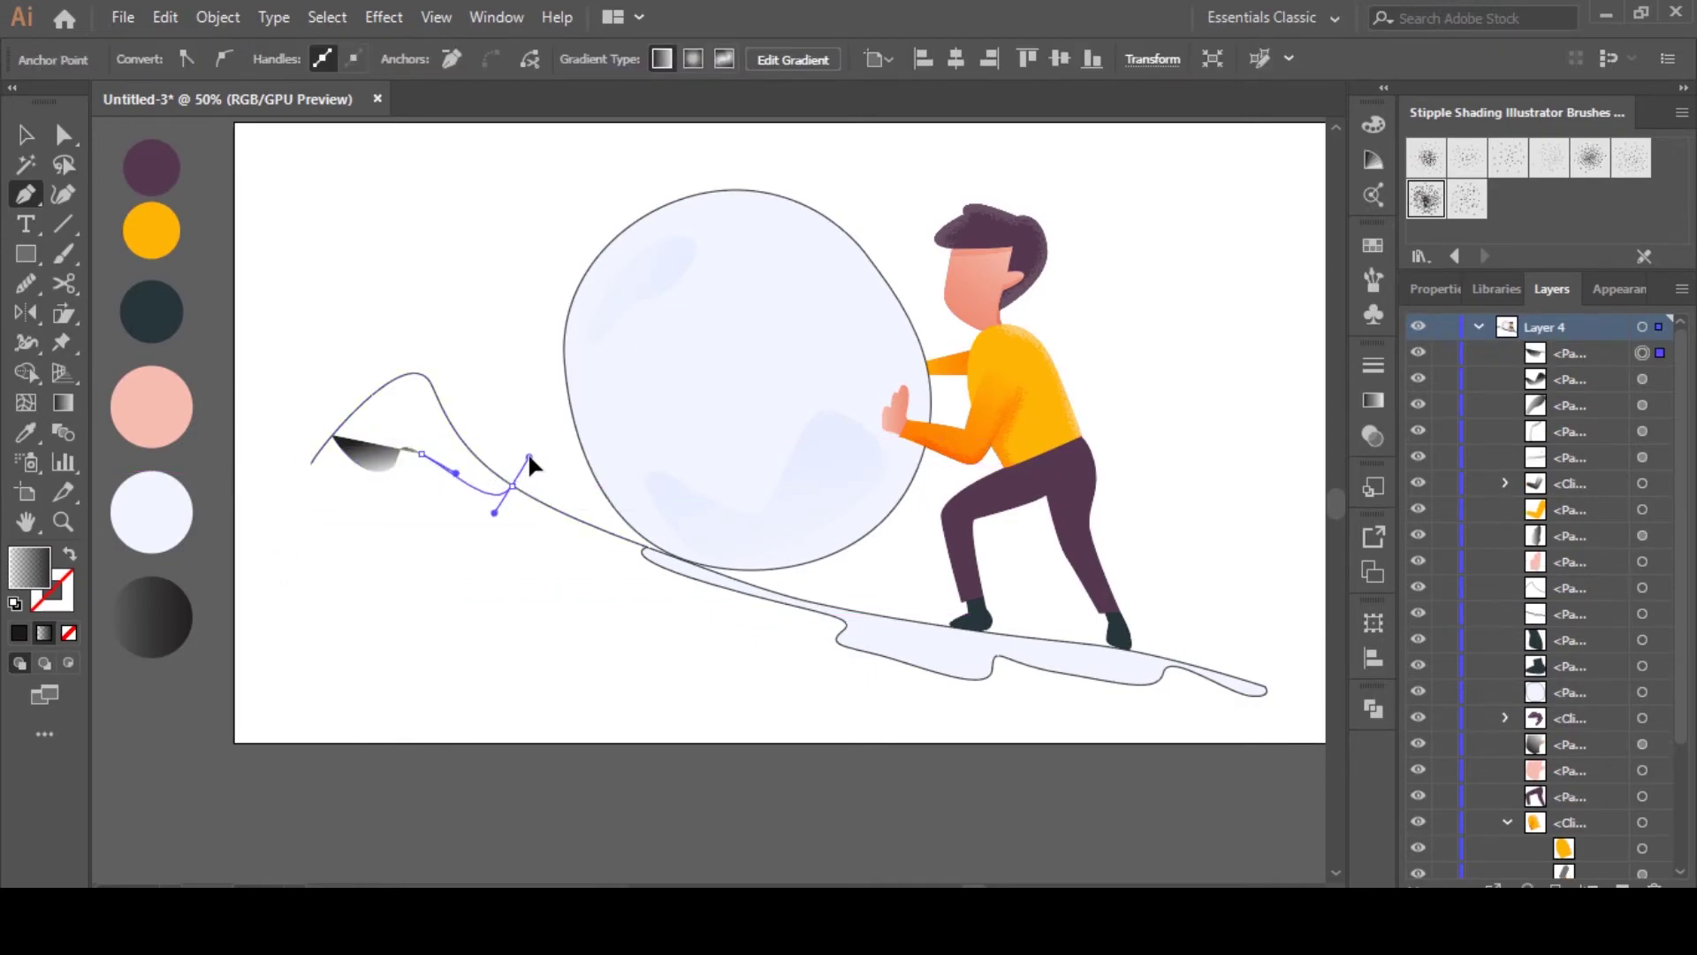
{"action": "left_click_drag", "start_coordinate": [529, 457], "coordinate": [529, 457]}
{"action": "left_click", "coordinate": [529, 520], "text": "ctrl"}
{"action": "key", "text": "v"}
Give the wavy line under the hilltop a solid dark stroke and no fill
{"action": "left_click", "coordinate": [491, 491]}
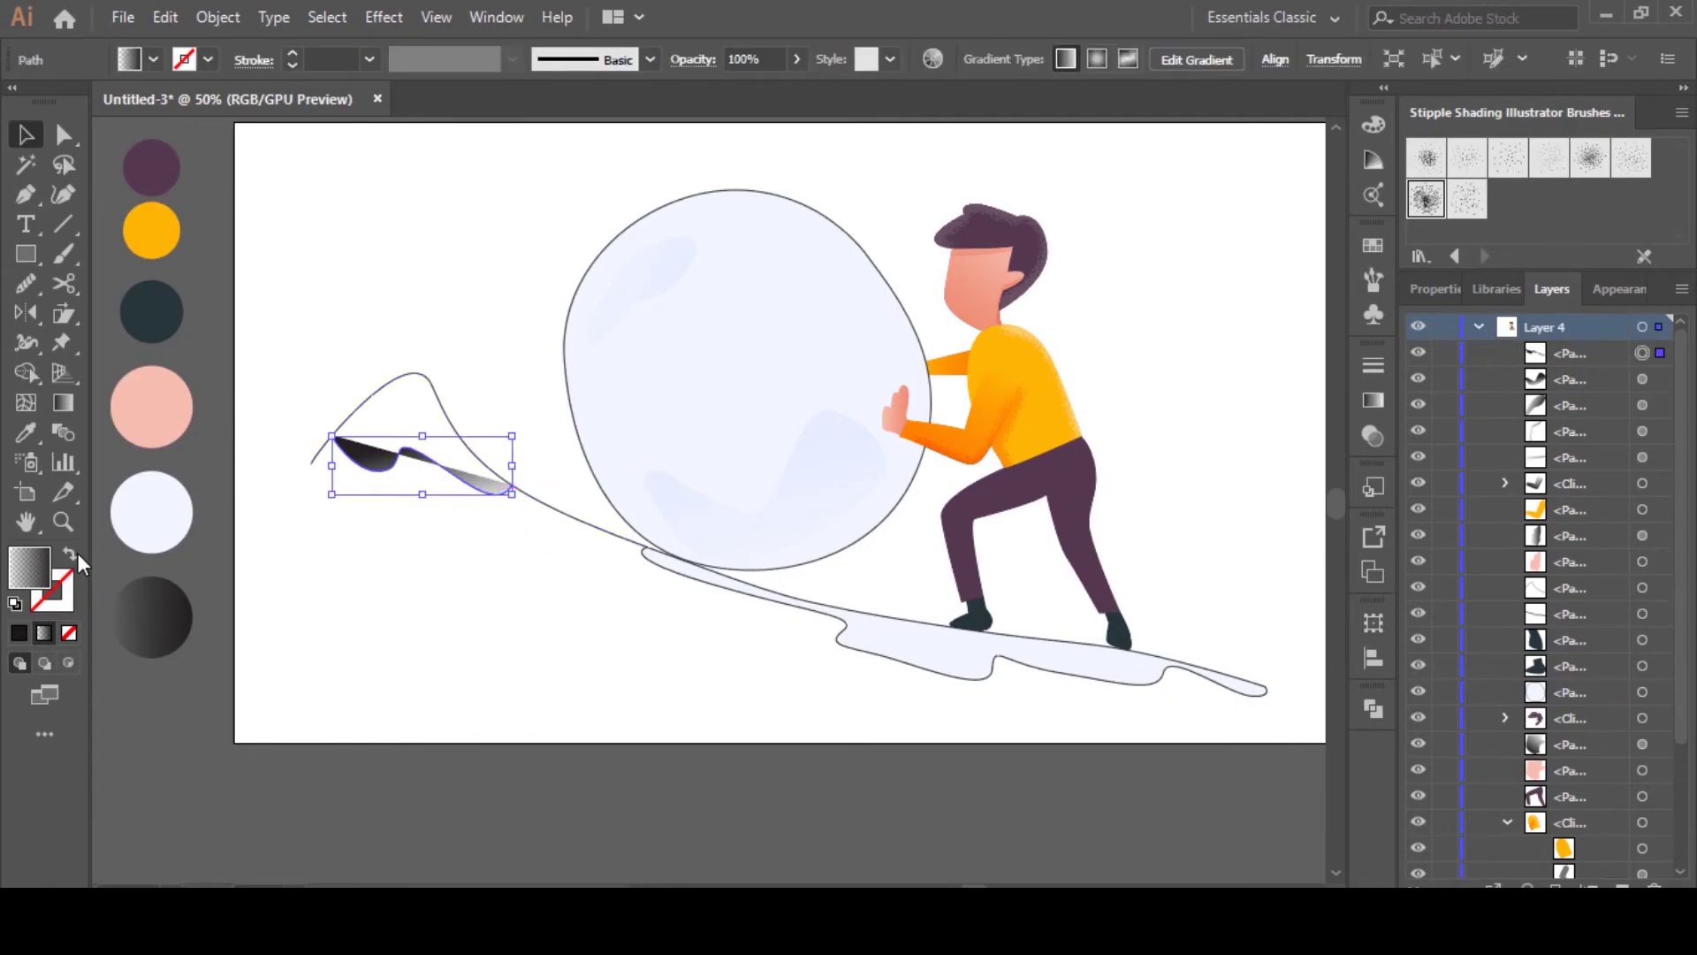
{"action": "left_click", "coordinate": [69, 553]}
{"action": "left_click", "coordinate": [19, 633]}
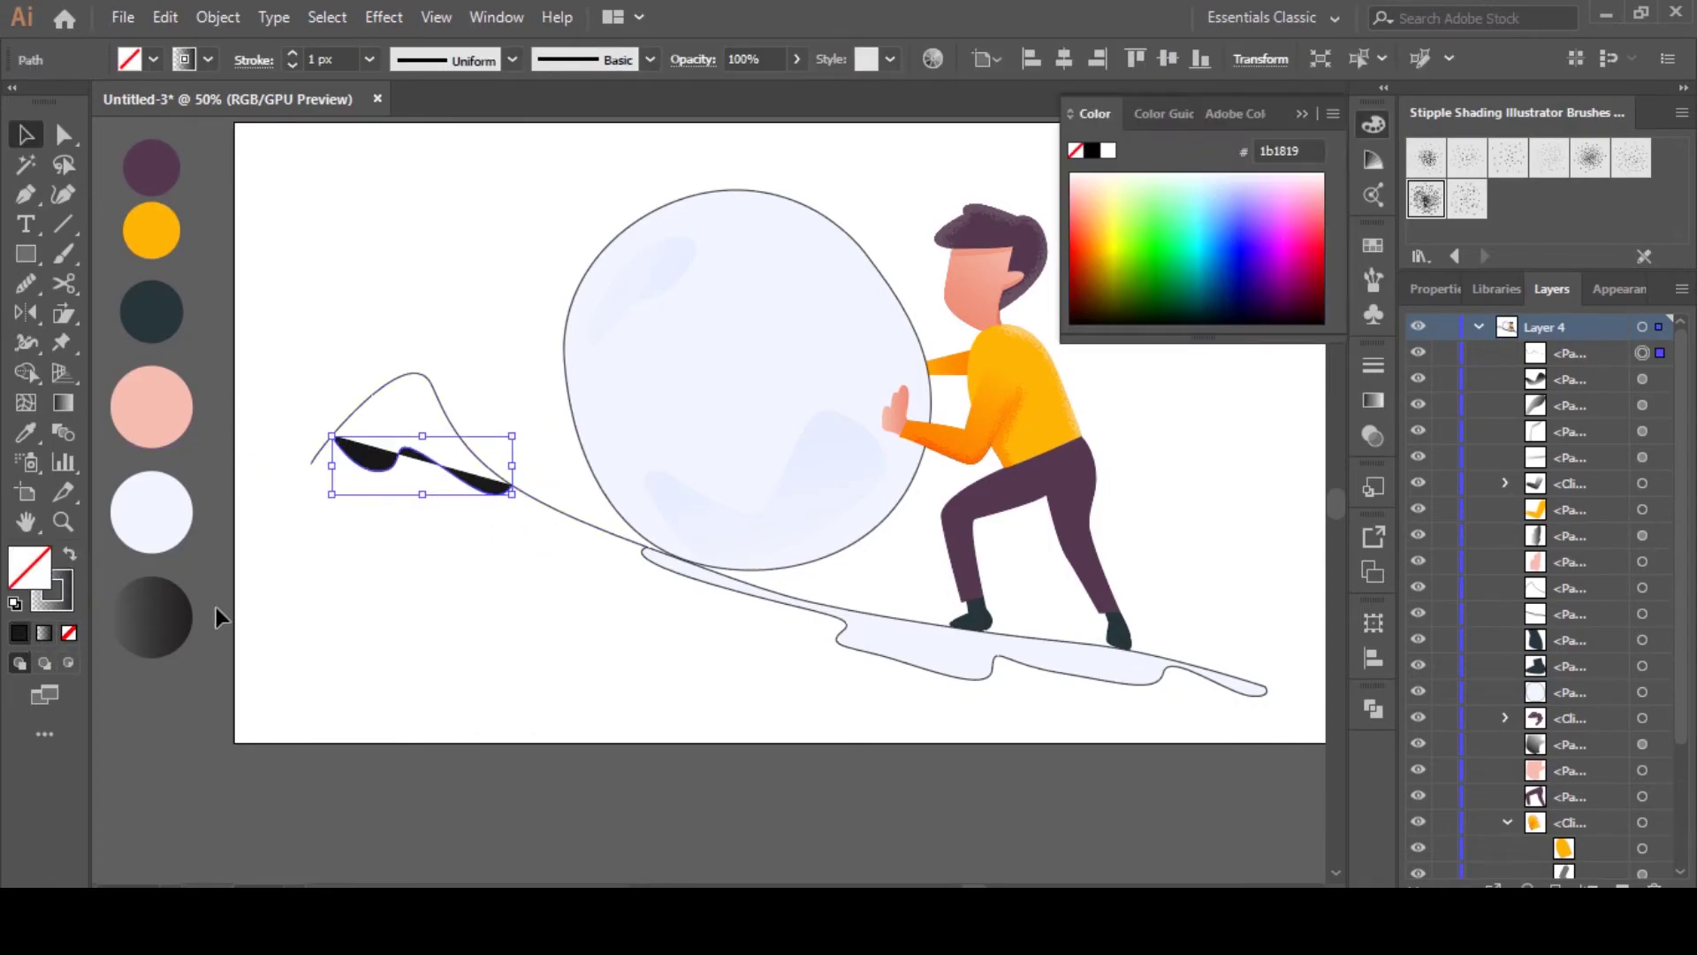
{"action": "left_click", "coordinate": [68, 634]}
{"action": "left_click", "coordinate": [463, 592]}
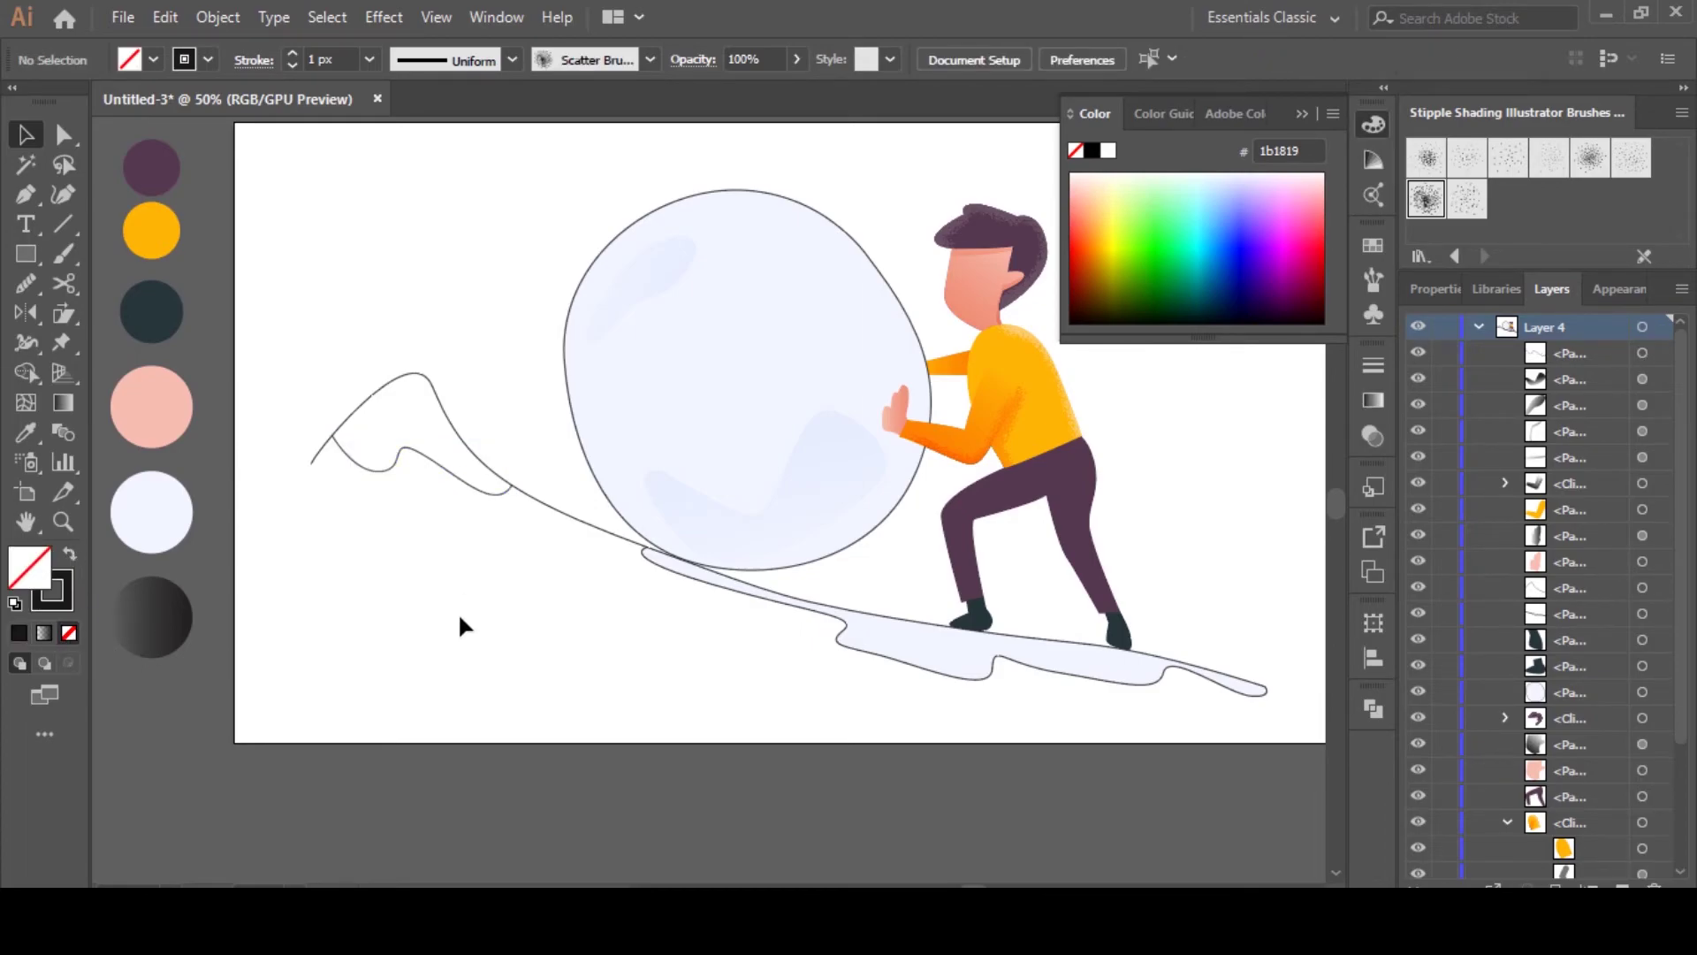
Try to build a closed patch from the wavy line and the ground line with the Shape Builder
{"action": "scroll", "coordinate": [467, 623], "scroll_direction": "down", "scroll_amount": 3}
{"action": "scroll", "coordinate": [425, 584], "scroll_direction": "up", "scroll_amount": 3}
{"action": "left_click", "coordinate": [470, 488]}
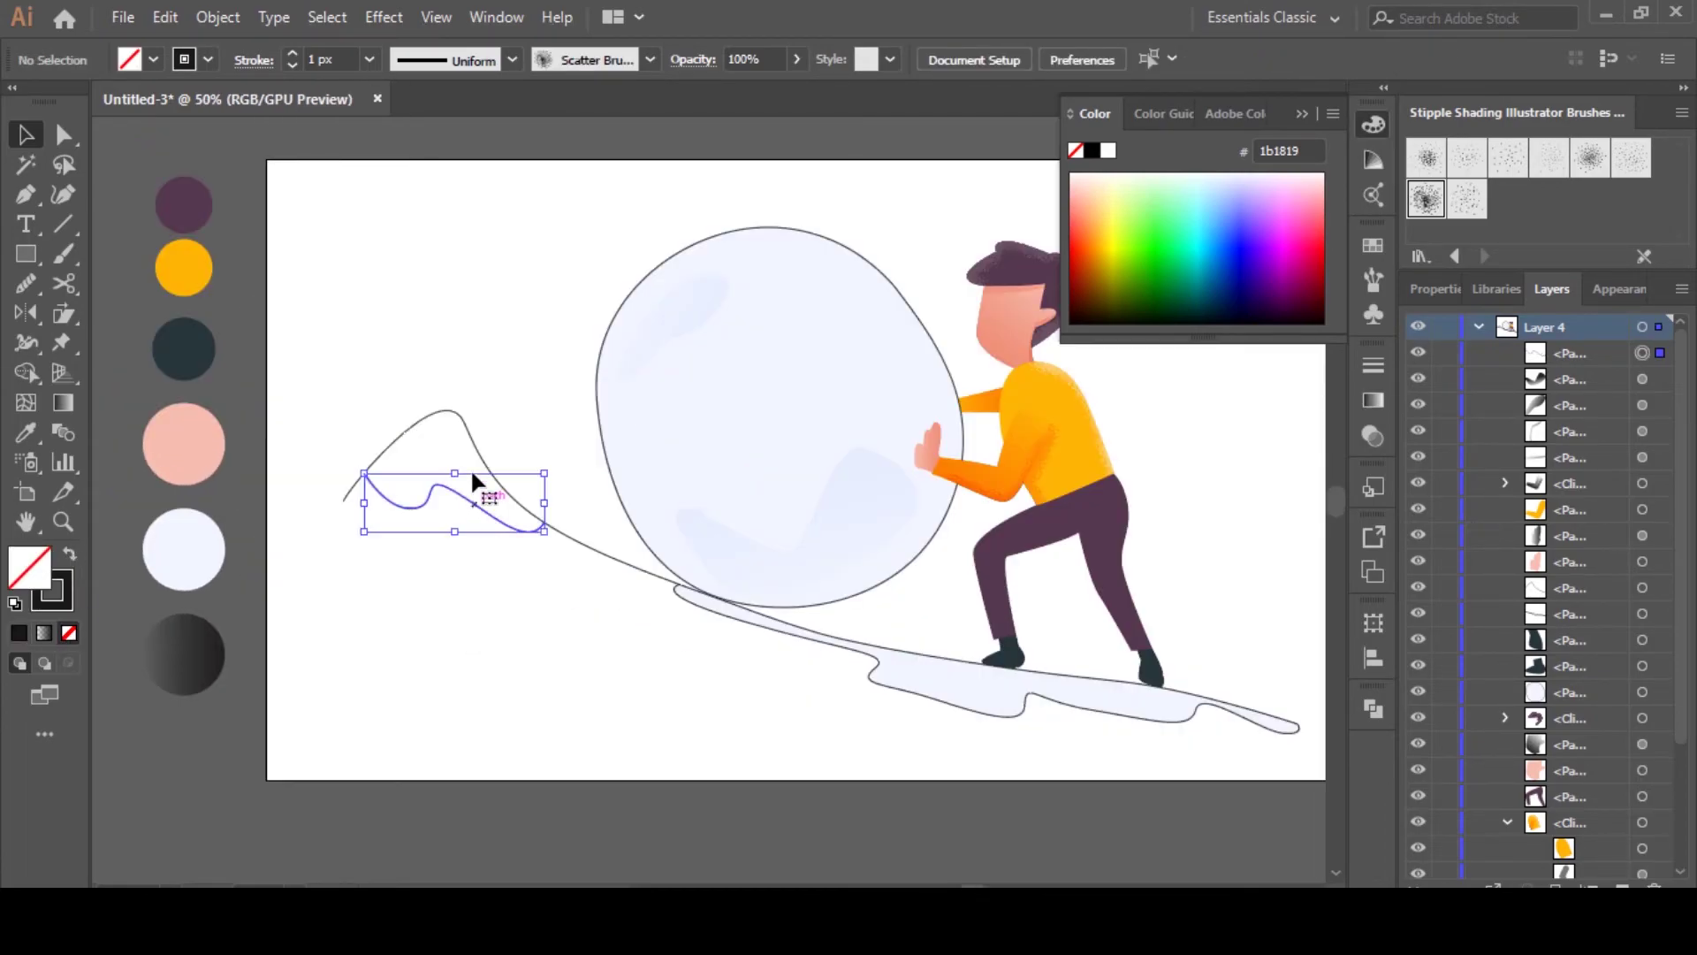
{"action": "left_click", "coordinate": [470, 486], "text": "shift"}
{"action": "key", "text": "shift+m"}
{"action": "key", "text": "v"}
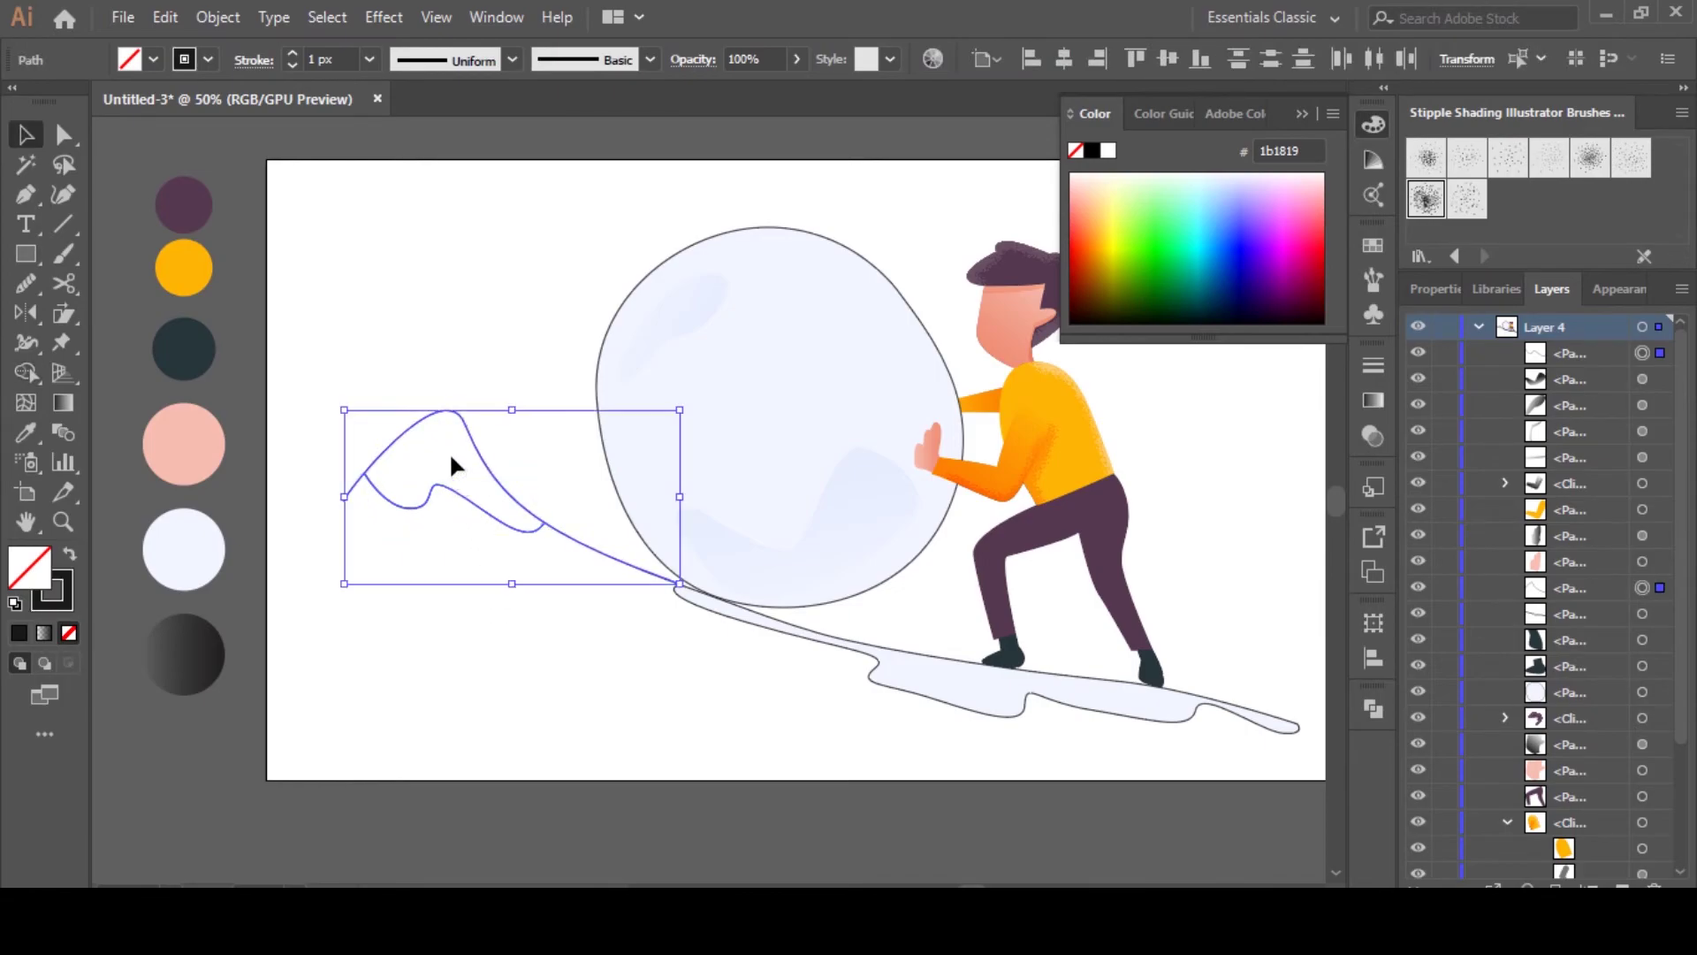
{"action": "left_click", "coordinate": [451, 456]}
Move the wavy line's lower end anchor so it overlaps the ground line on the downhill slope
{"action": "scroll", "coordinate": [351, 482], "scroll_direction": "up", "scroll_amount": 3}
{"action": "left_click", "coordinate": [410, 486]}
{"action": "key", "text": "a"}
{"action": "scroll", "coordinate": [940, 658], "scroll_direction": "up", "scroll_amount": 3}
{"action": "left_click_drag", "start_coordinate": [896, 528], "coordinate": [910, 516]}
{"action": "scroll", "coordinate": [589, 631], "scroll_direction": "down", "scroll_amount": 2}
{"action": "scroll", "coordinate": [590, 631], "scroll_direction": "down", "scroll_amount": 2}
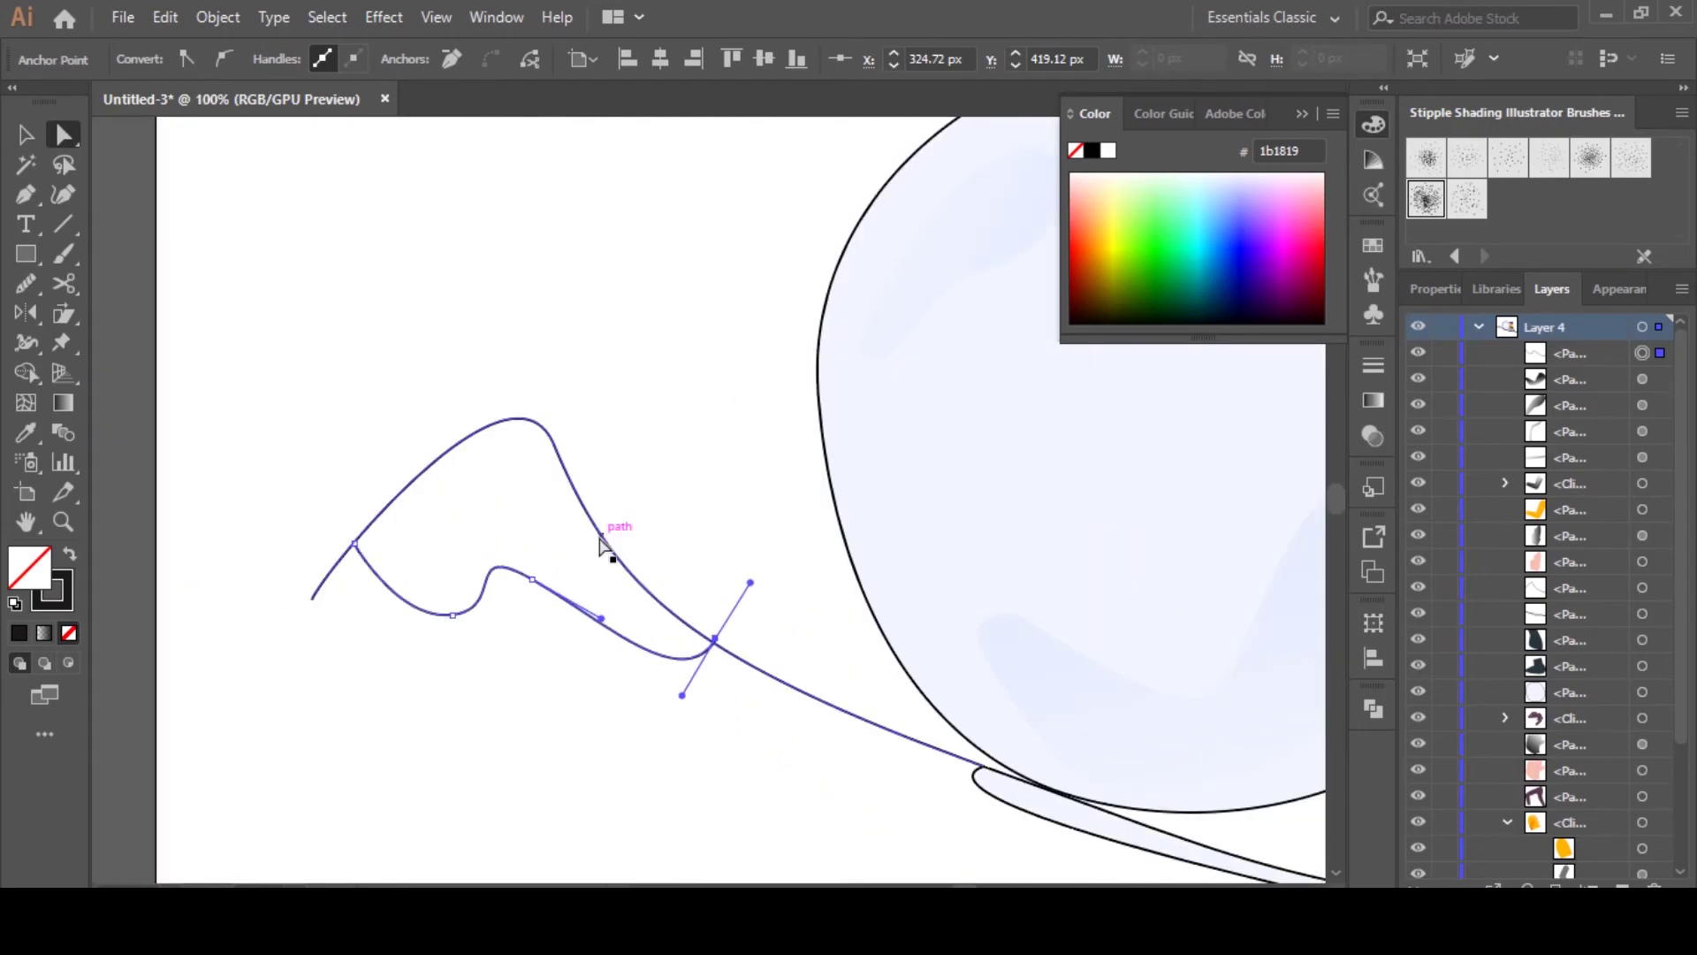
Build the closed patch under the hilltop with the Shape Builder and remove the leftover line end beyond the ground line
{"action": "left_click", "coordinate": [603, 547], "text": "shift"}
{"action": "key", "text": "shift+m"}
{"action": "left_click", "coordinate": [512, 549]}
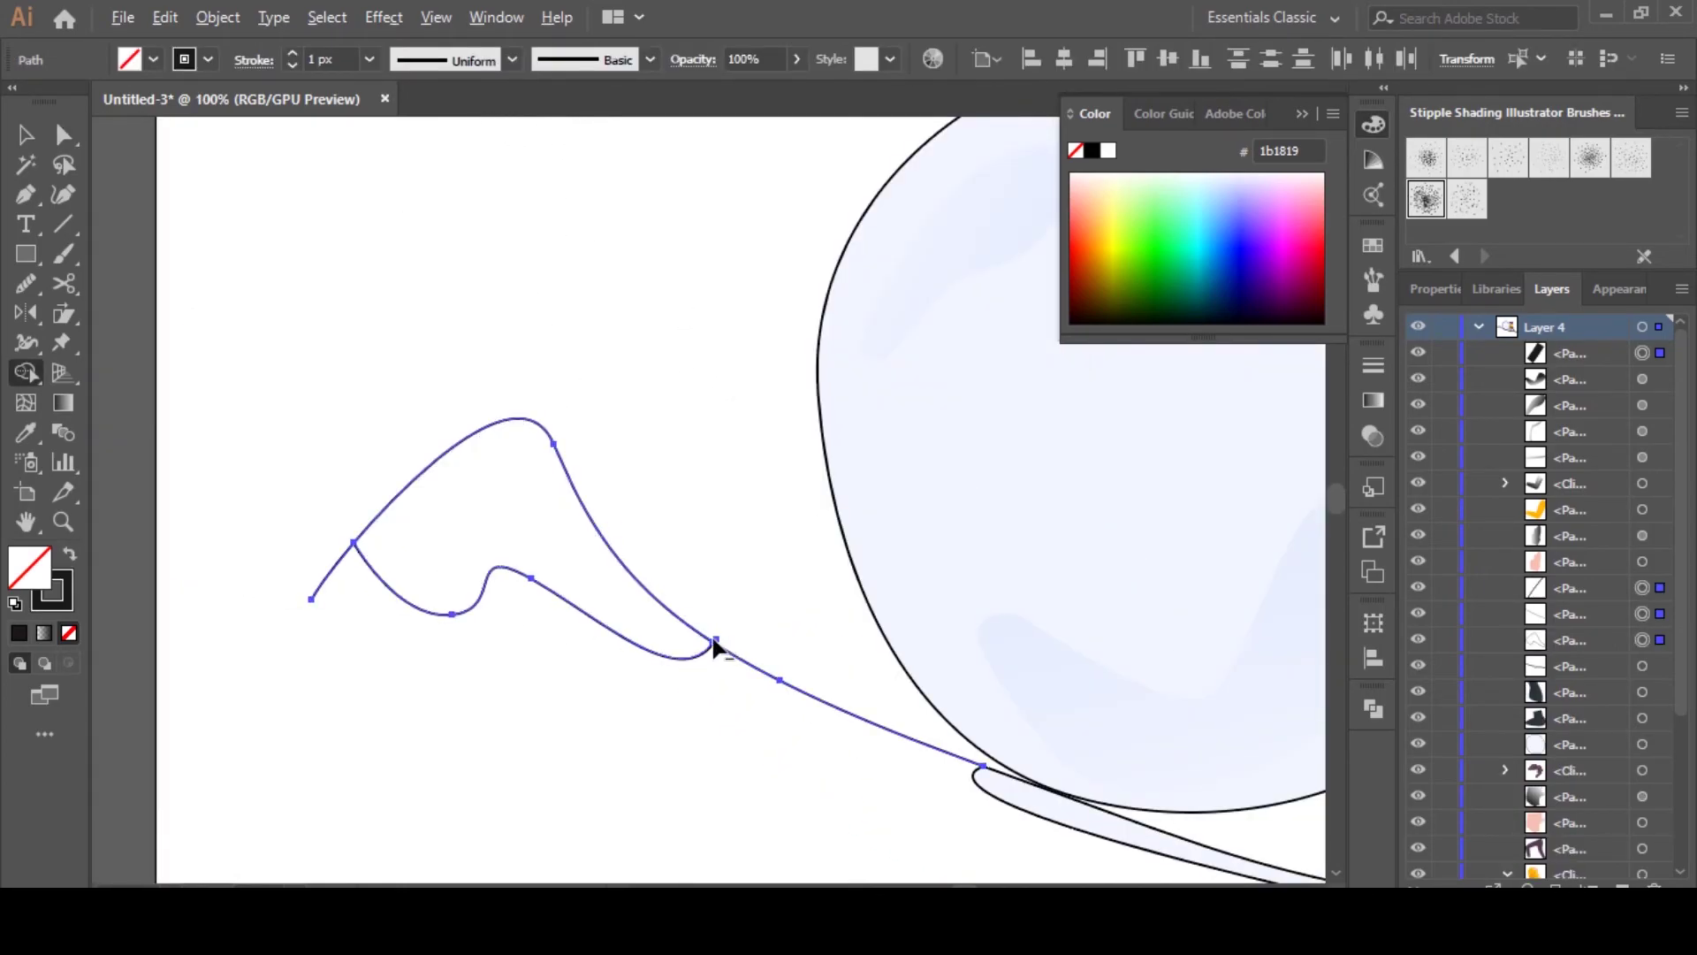
{"action": "left_click", "coordinate": [712, 640], "text": "alt"}
{"action": "key", "text": "v"}
Fill the closed hilltop patch with the same pale blue-white and thin dark outline as the globe
{"action": "left_click", "coordinate": [708, 726]}
{"action": "left_click", "coordinate": [531, 580]}
{"action": "scroll", "coordinate": [607, 744], "scroll_direction": "down", "scroll_amount": 2}
{"action": "key", "text": "i"}
{"action": "left_click_drag", "start_coordinate": [625, 749], "coordinate": [468, 640]}
{"action": "left_click", "coordinate": [734, 601]}
{"action": "key", "text": "v"}
{"action": "left_click", "coordinate": [564, 663]}
{"action": "scroll", "coordinate": [513, 623], "scroll_direction": "down", "scroll_amount": 1}
{"action": "scroll", "coordinate": [495, 639], "scroll_direction": "up", "scroll_amount": 1}
{"action": "left_click", "coordinate": [1303, 114]}
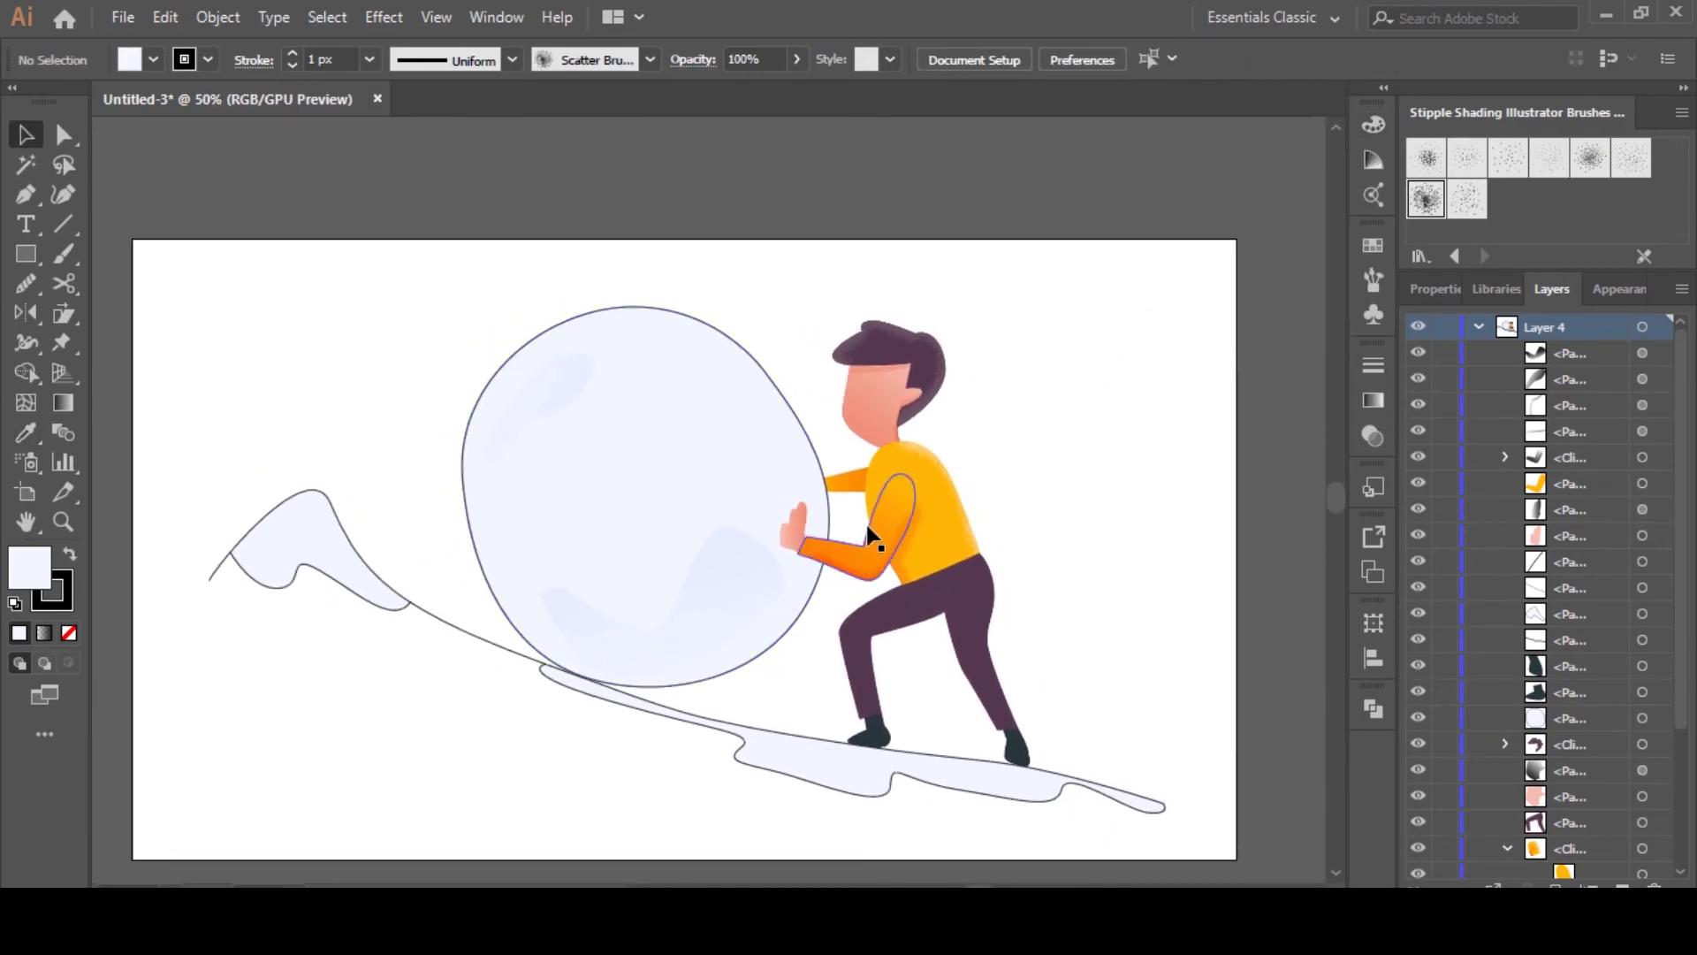
{"action": "scroll", "coordinate": [427, 414], "scroll_direction": "up", "scroll_amount": 1}
{"action": "mouse_move", "coordinate": [431, 430]}
{"action": "left_mouse_down"}
{"action": "mouse_move", "coordinate": [422, 360]}
{"action": "mouse_move", "coordinate": [431, 402]}
{"action": "left_mouse_up"}
{"action": "scroll", "coordinate": [422, 360], "scroll_direction": "down", "scroll_amount": 1}
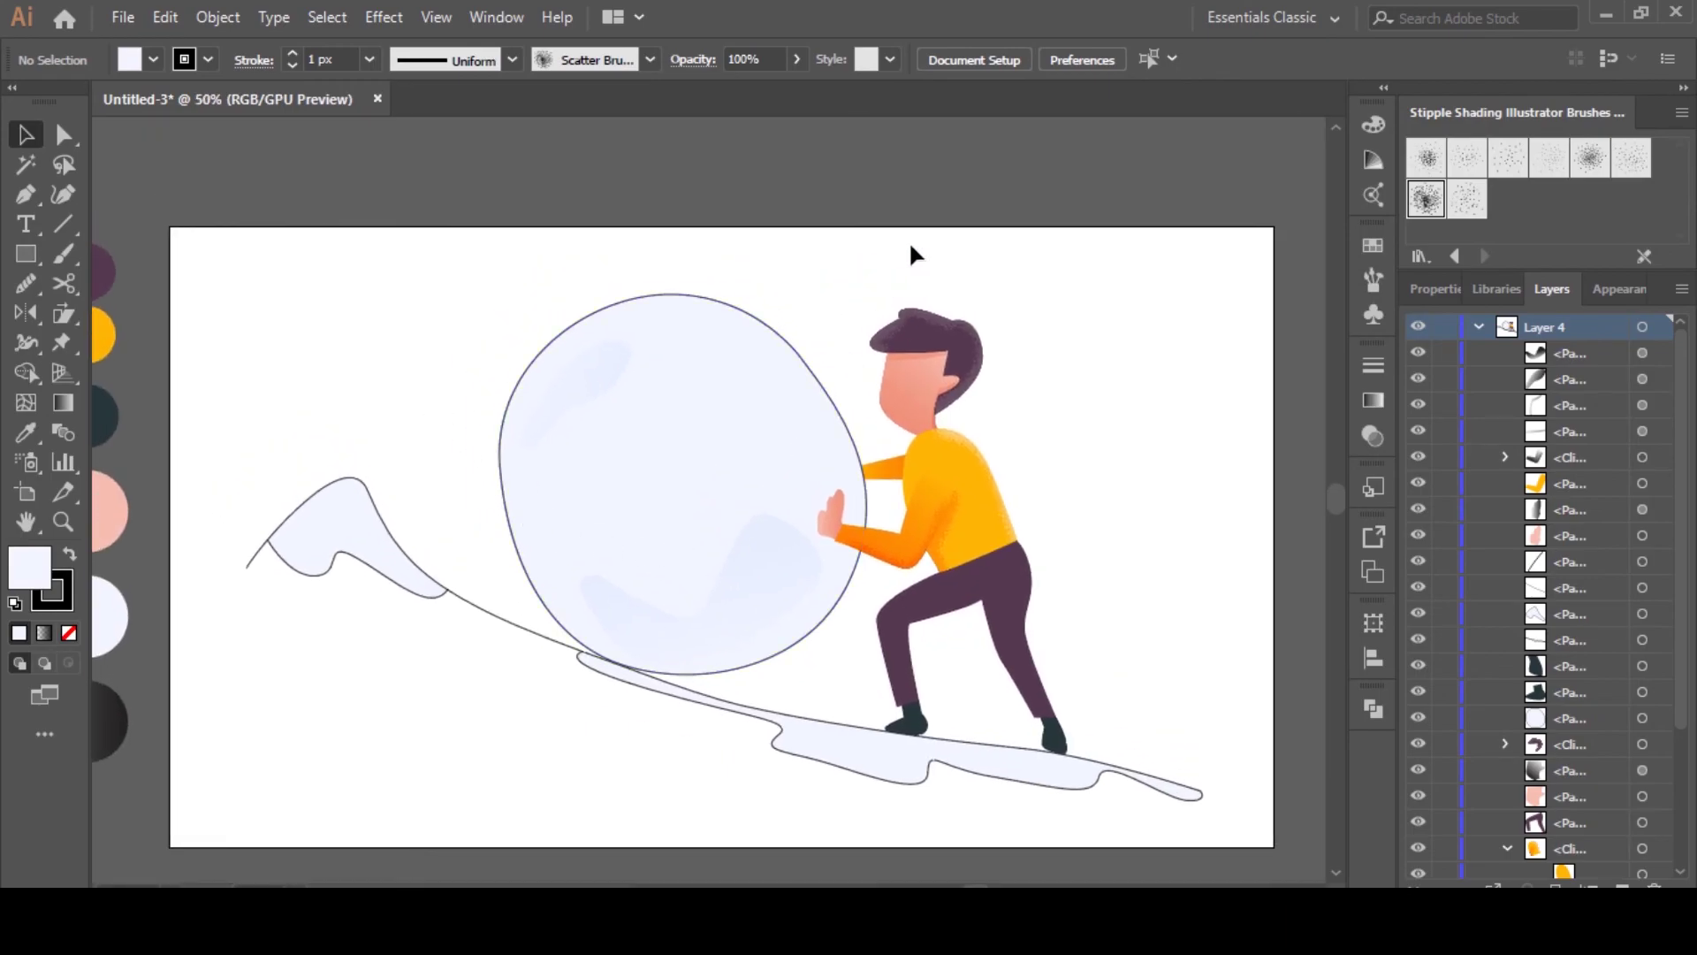